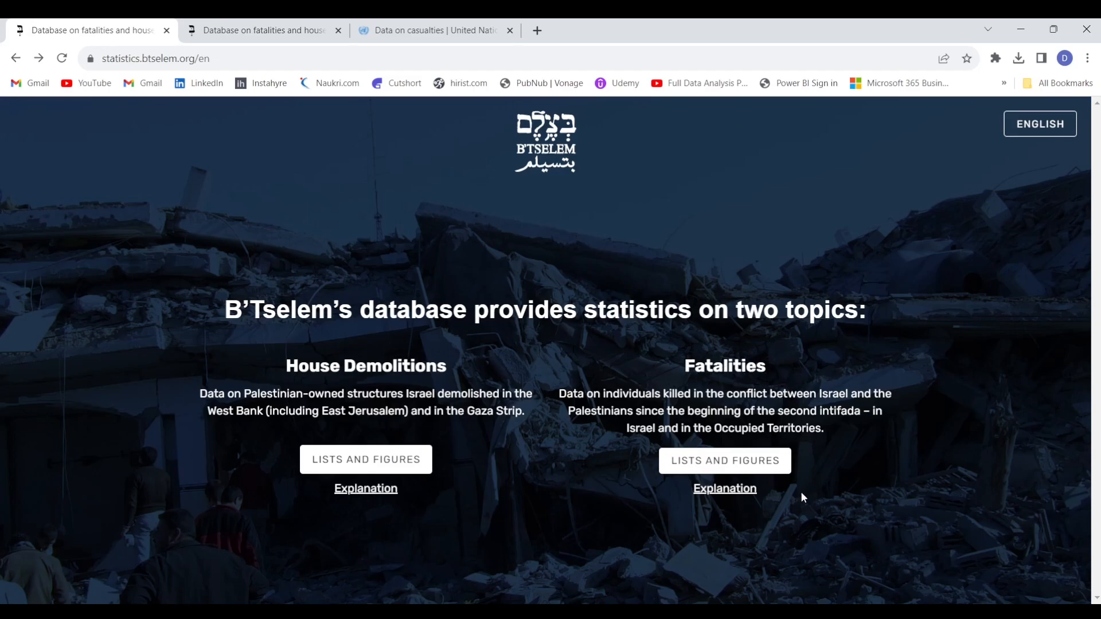
# Open the Fatalities explanation and read through its intro slides on data sources, participation in hostilities and classification rules
pyautogui.click(743, 494)
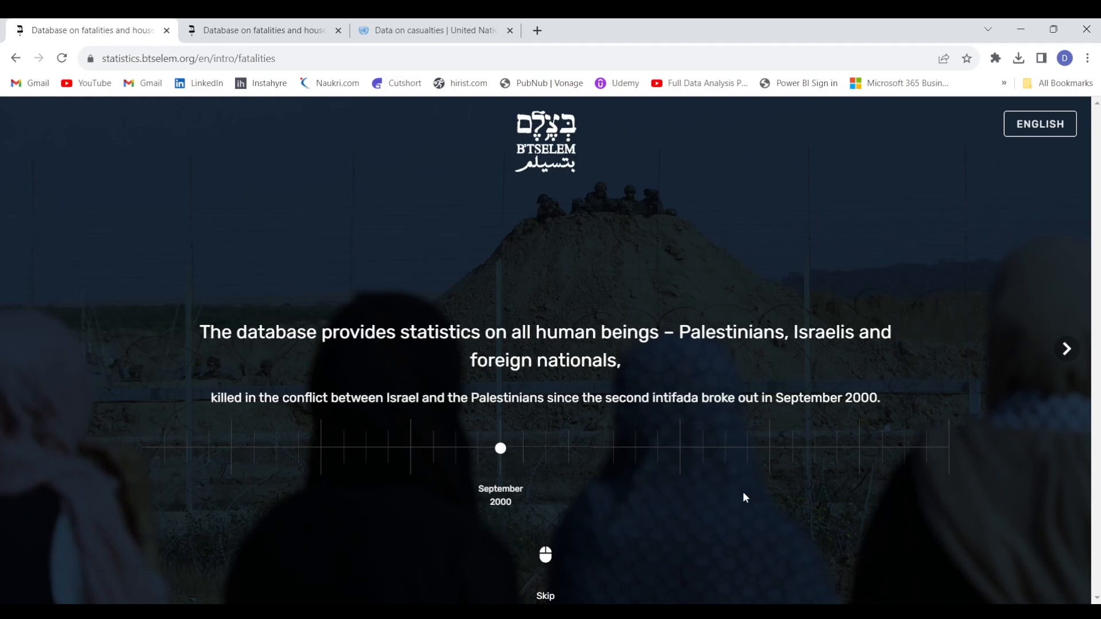
pyautogui.click(1066, 349)
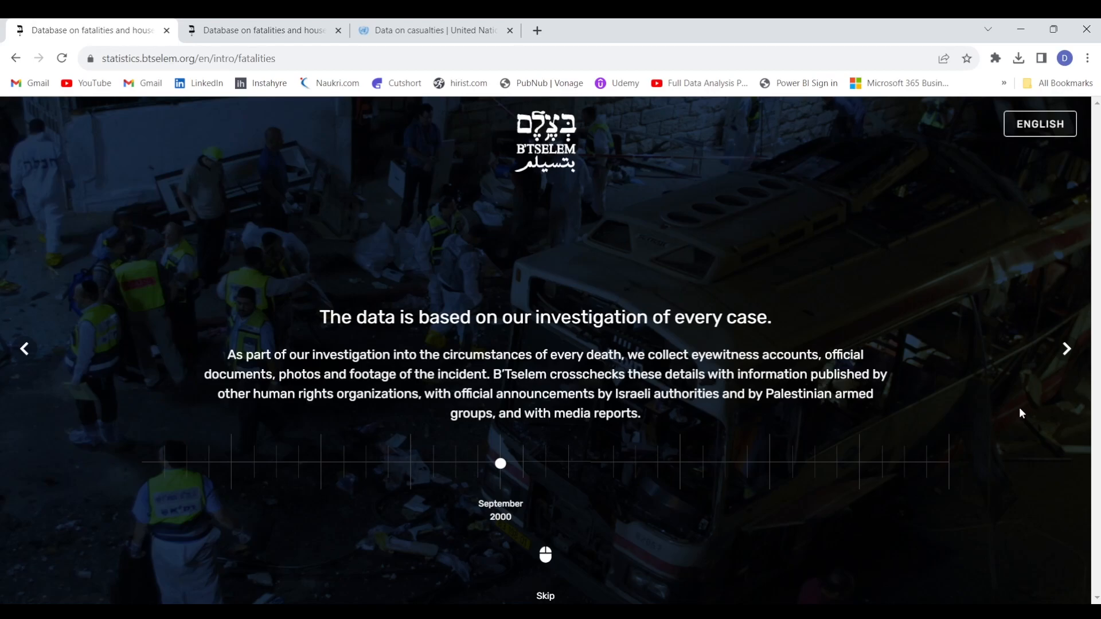
pyautogui.click(1070, 358)
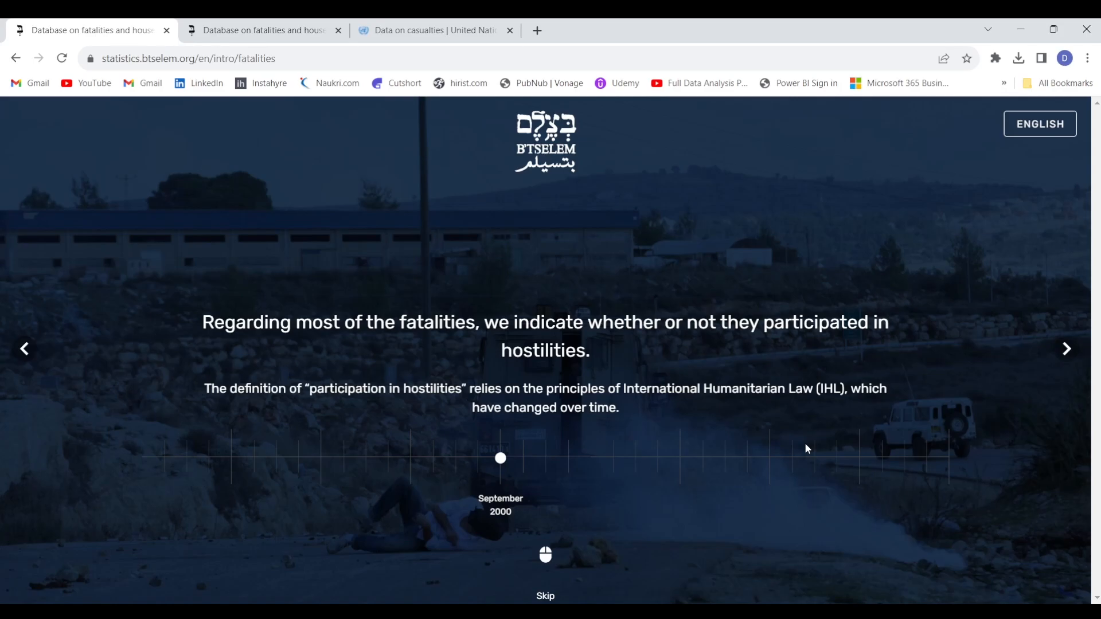
pyautogui.moveTo(599, 389); pyautogui.dragTo(815, 390)
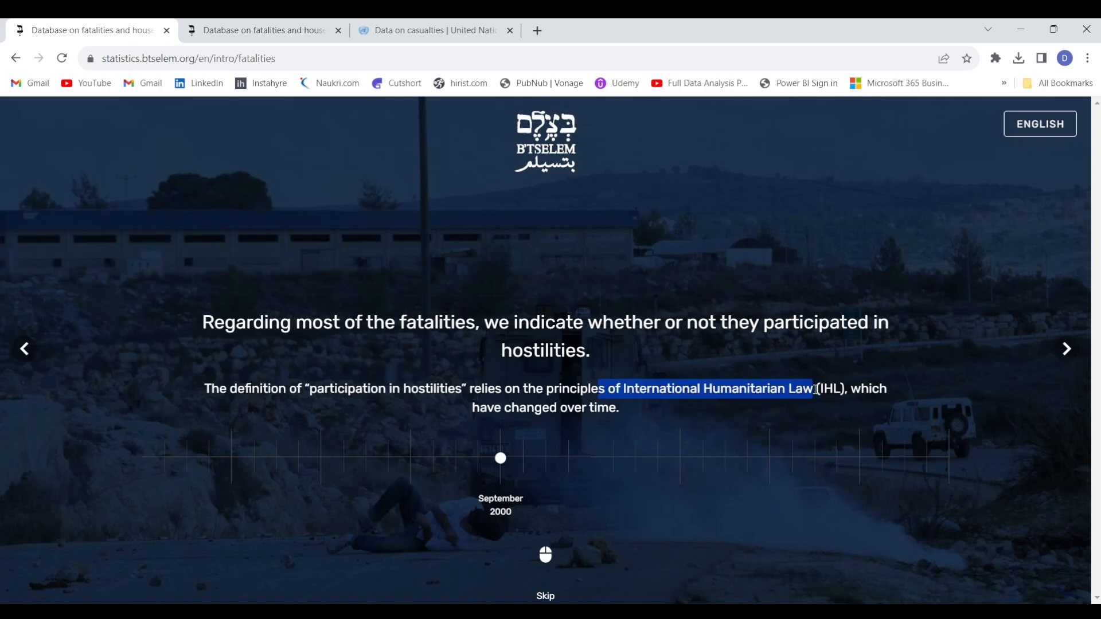
pyautogui.click(688, 429)
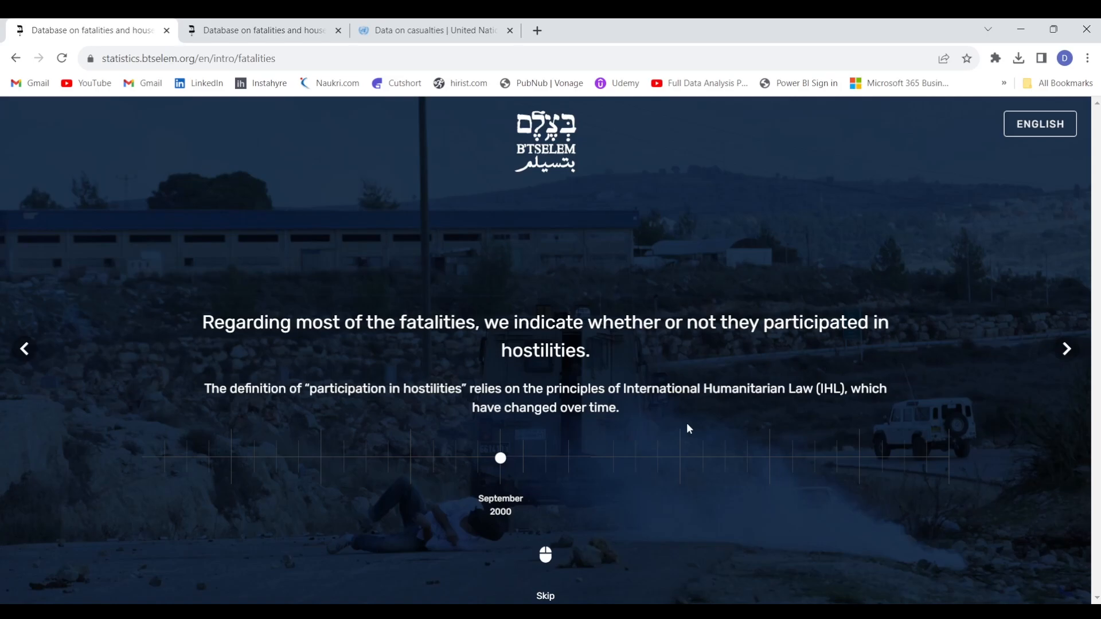
pyautogui.click(1068, 349)
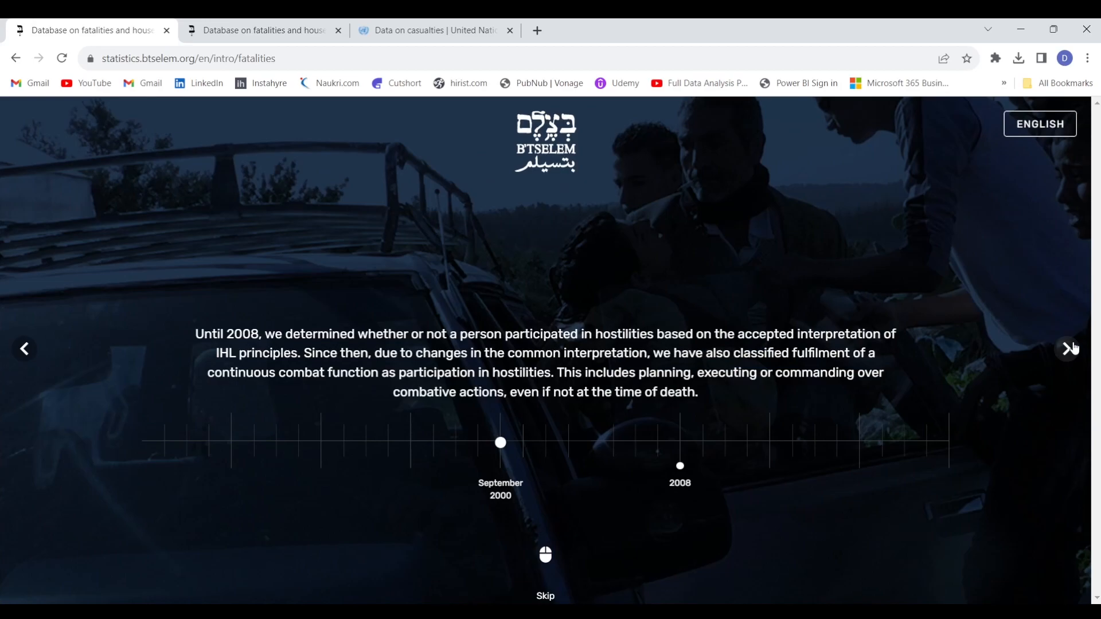
pyautogui.click(1070, 351)
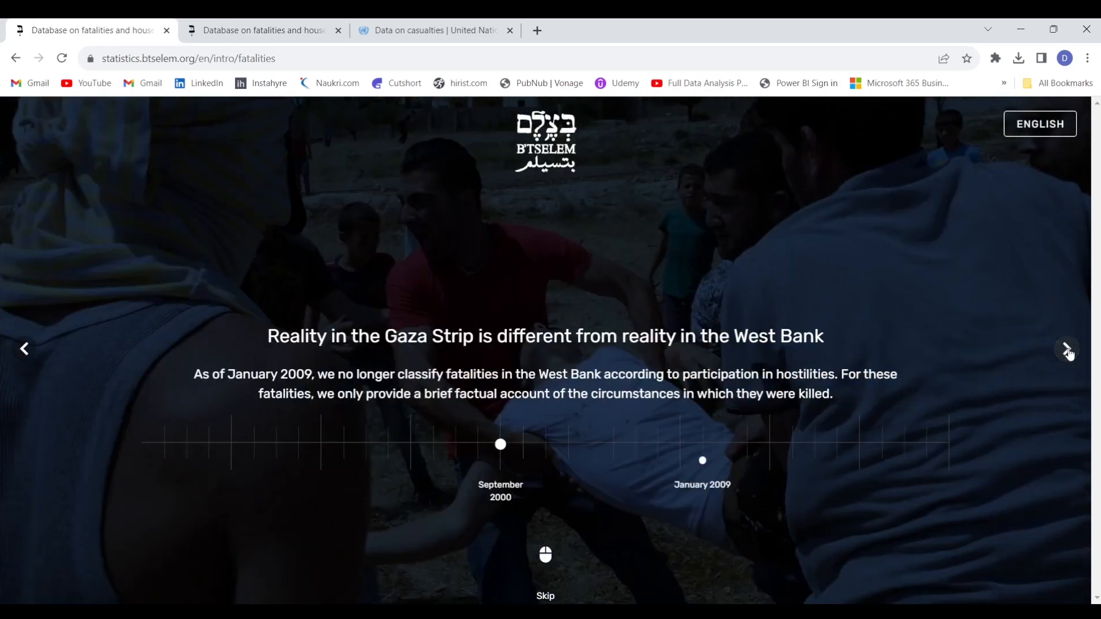
pyautogui.click(1067, 350)
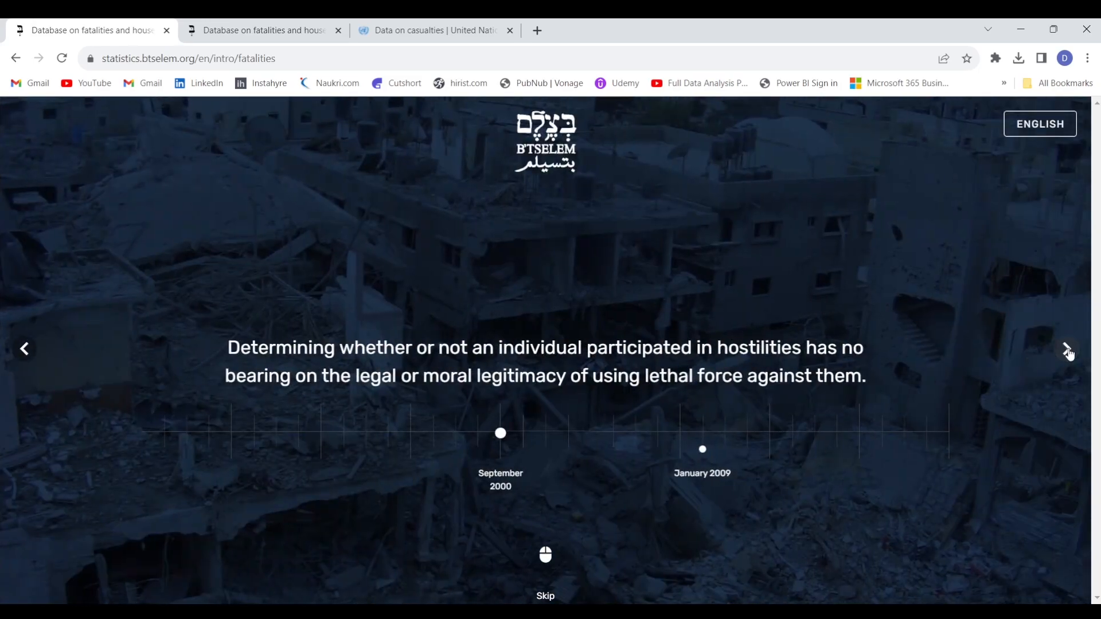
pyautogui.click(1067, 348)
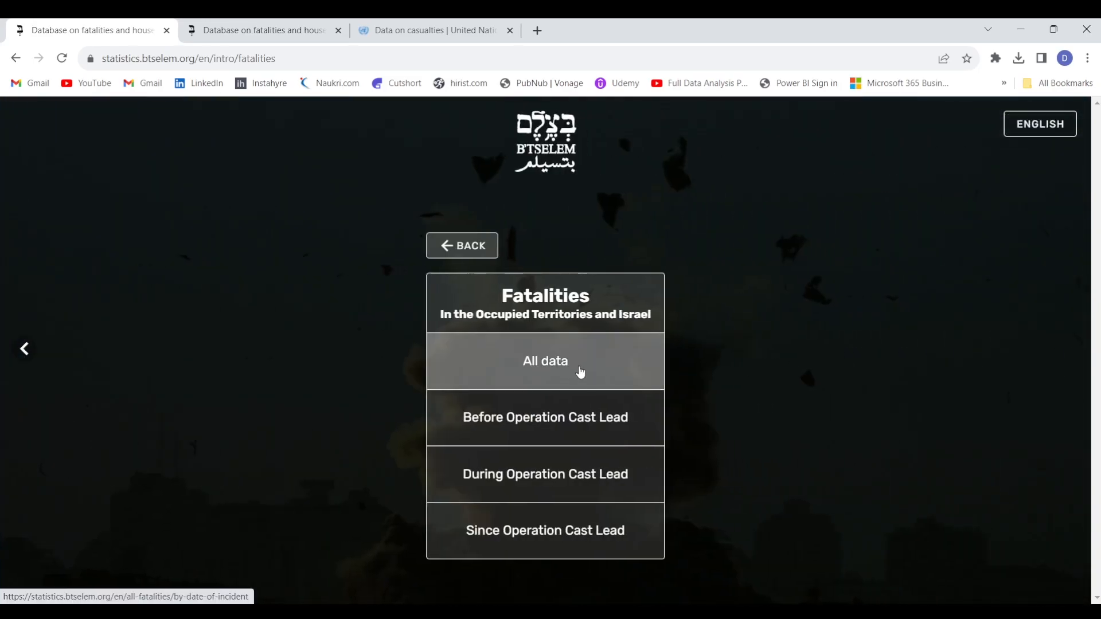
# Open the All data fatalities view and check the date ranges of the periods before, during and since Operation Cast Lead
pyautogui.click(581, 372)
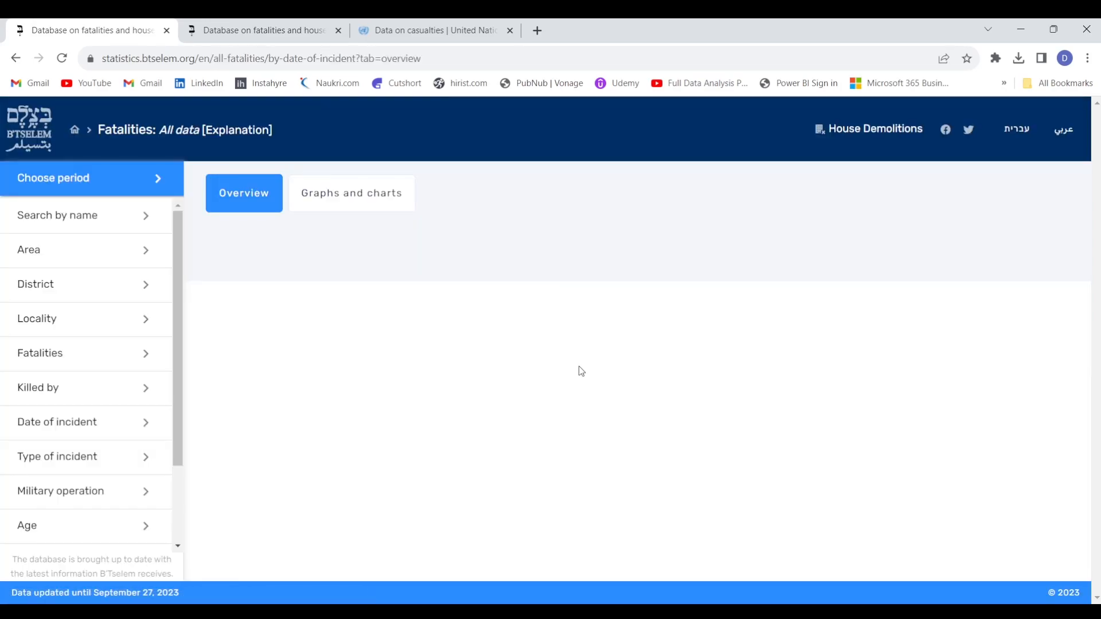
pyautogui.click(154, 182)
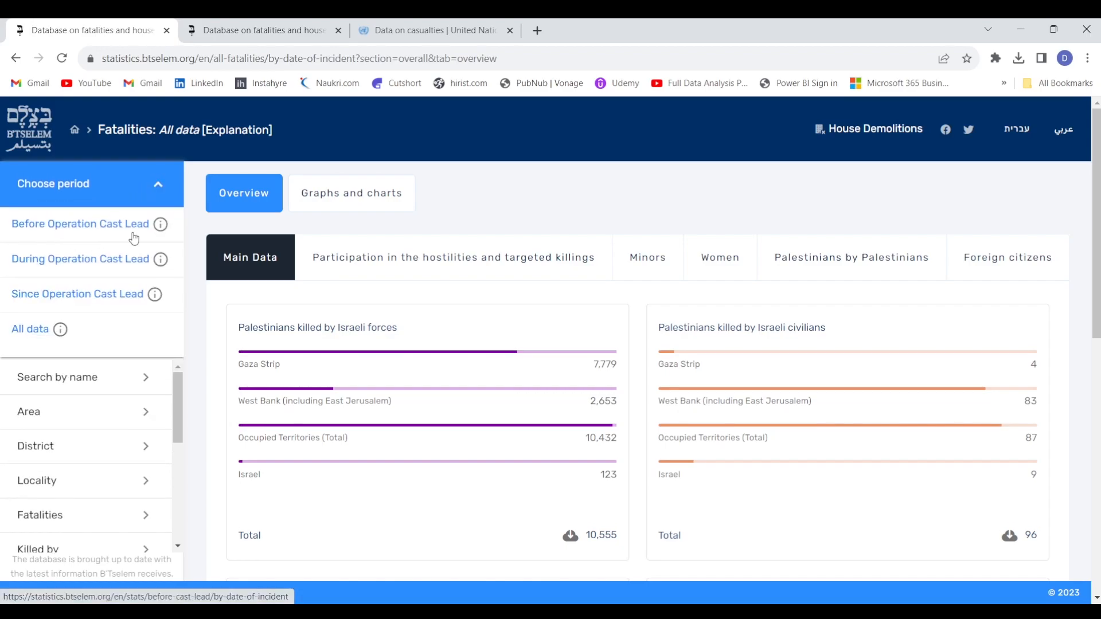
pyautogui.moveTo(163, 228)
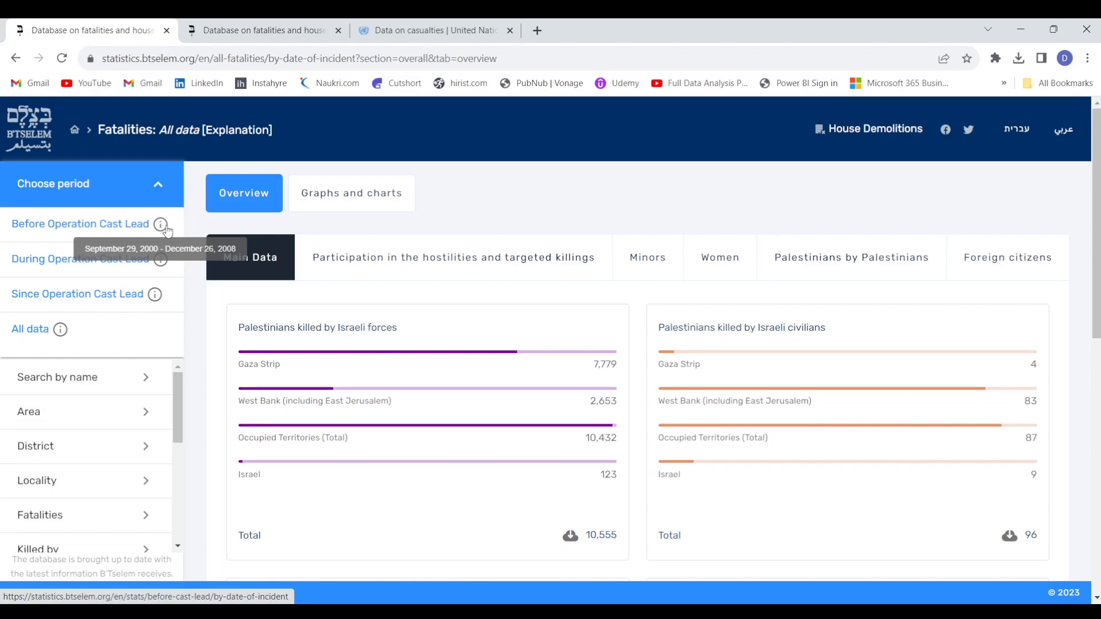
pyautogui.moveTo(160, 264)
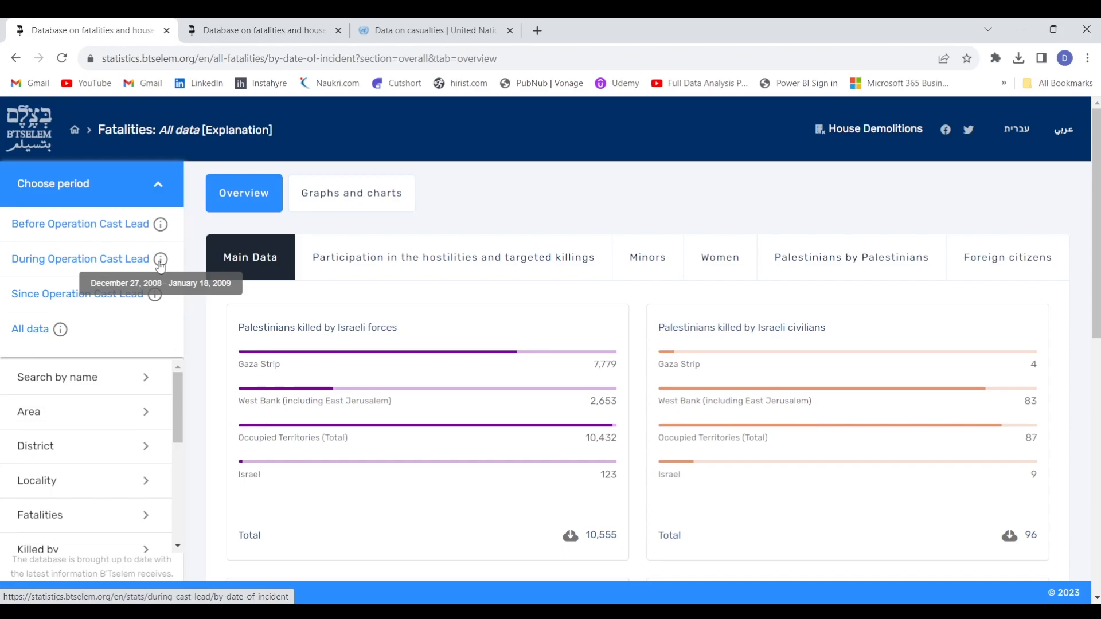
pyautogui.moveTo(156, 296)
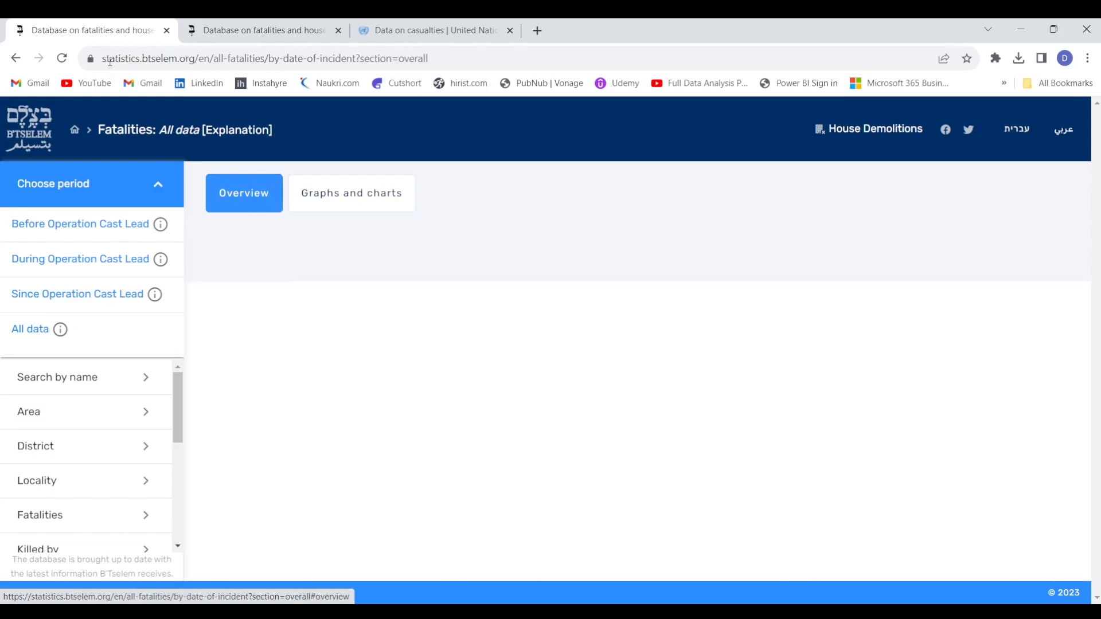
# Reload the all-data page and review the fatality categories in the Main Data overview
pyautogui.click(64, 61)
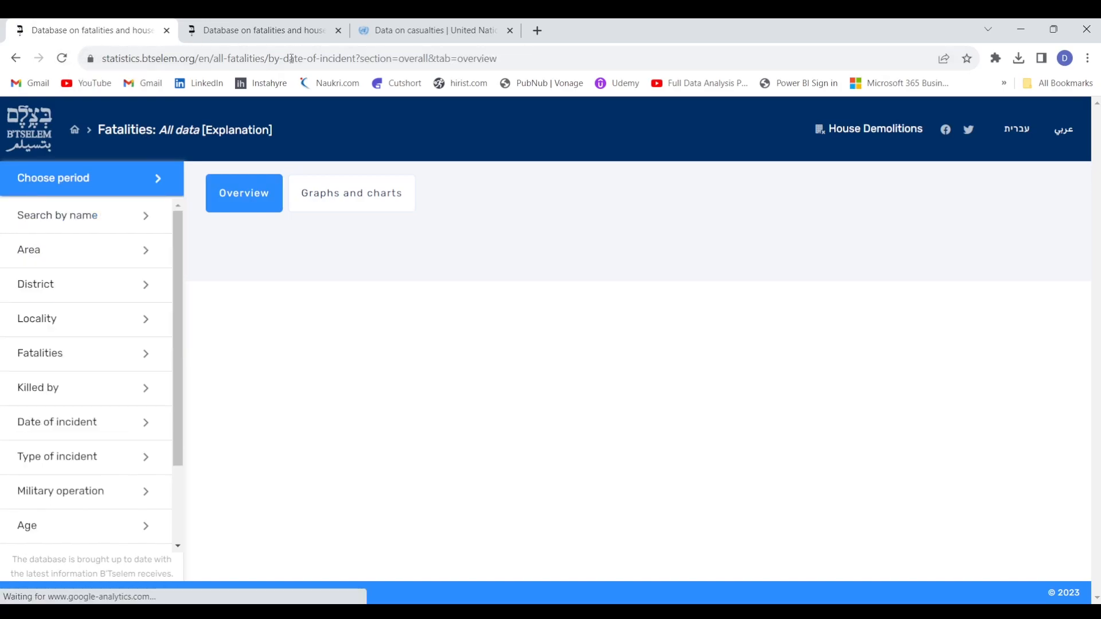
pyautogui.click(253, 197)
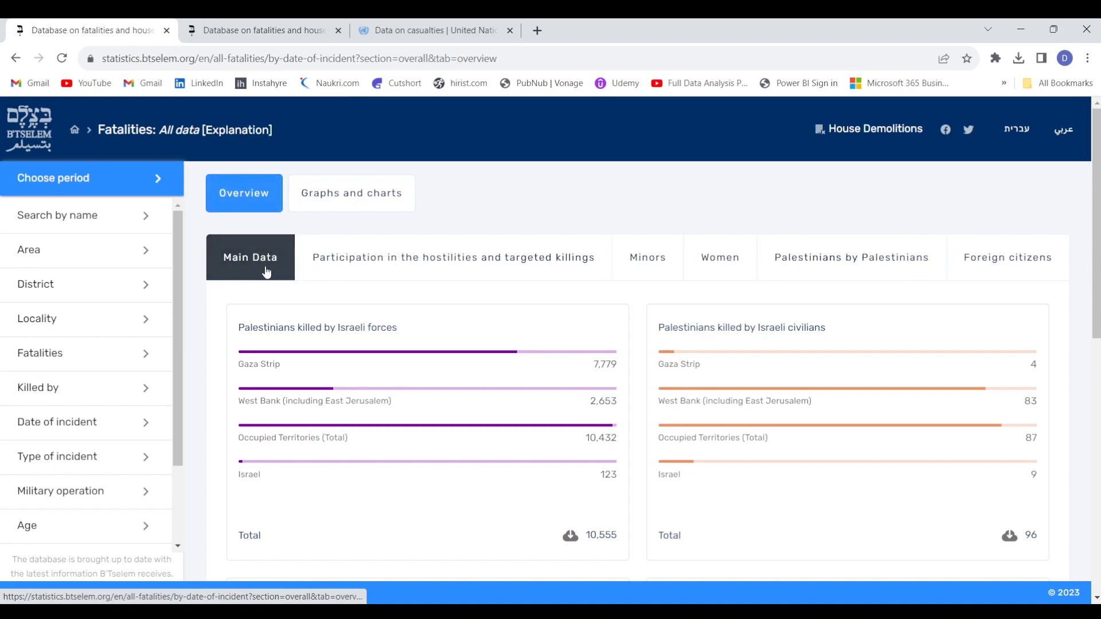
pyautogui.scroll(-3, 640, 451)
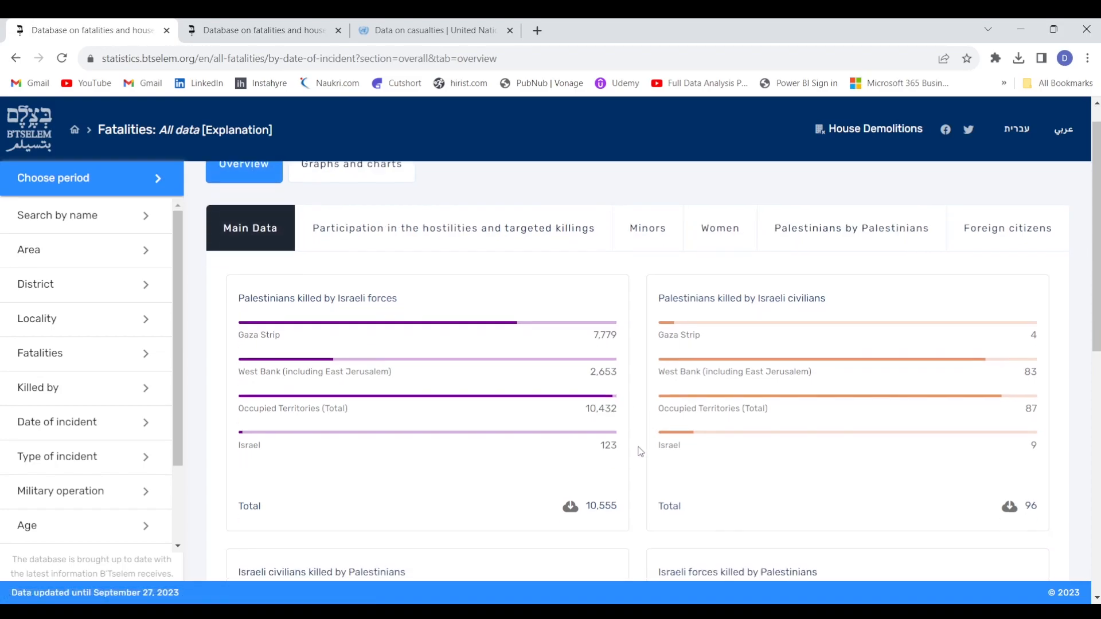
pyautogui.scroll(-9, 641, 451)
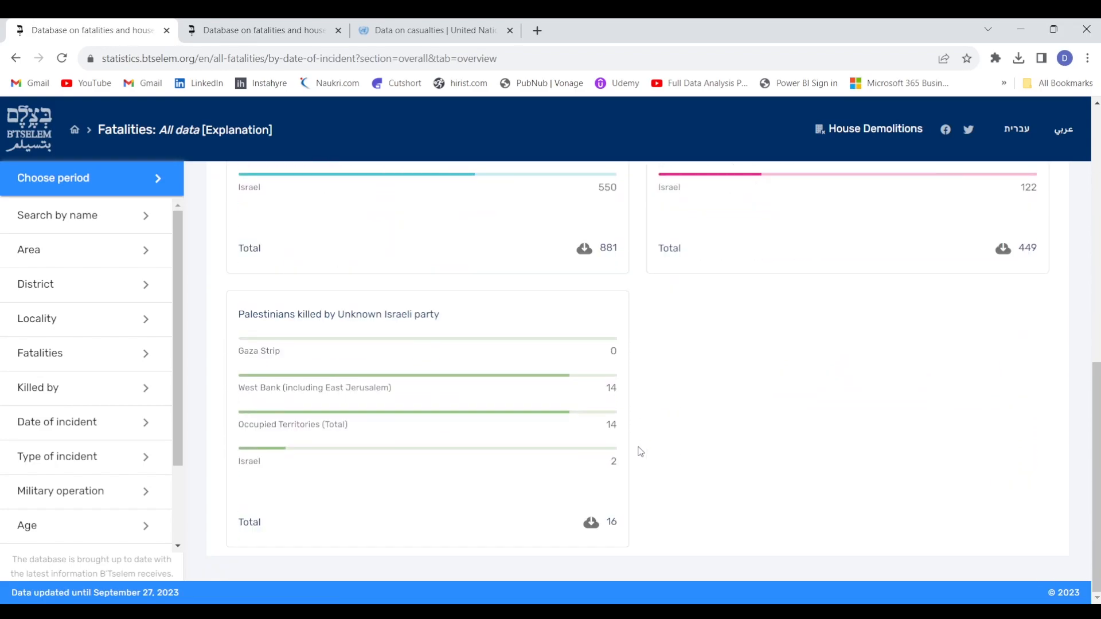
pyautogui.scroll(10, 640, 451)
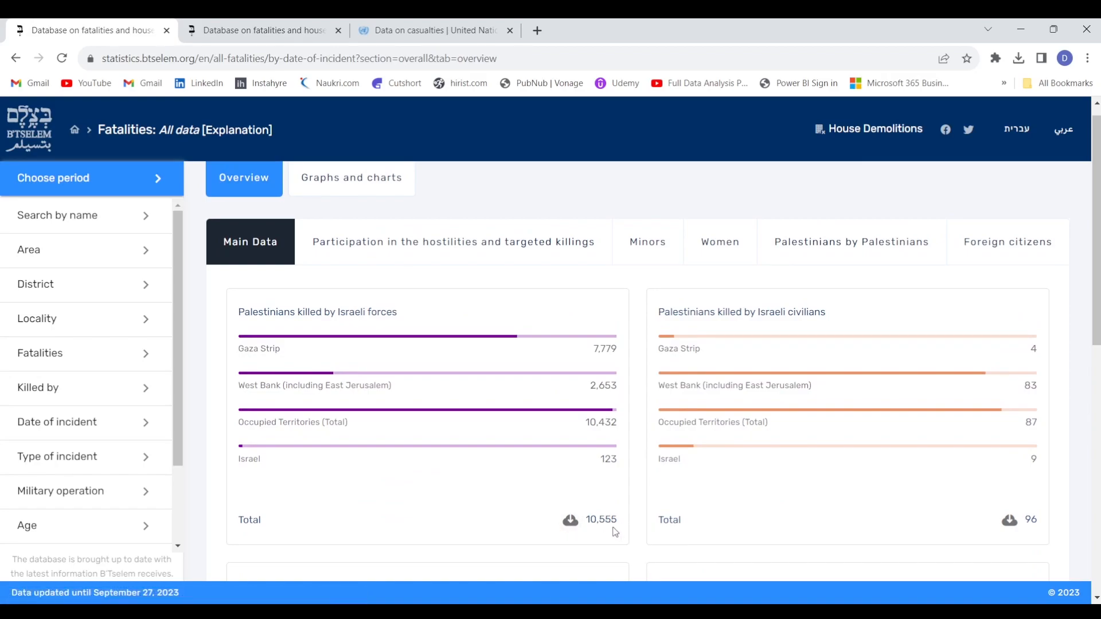
# Download the Gaza Strip records of Palestinians killed by Israeli forces and return to the Main Data overview
pyautogui.click(605, 349)
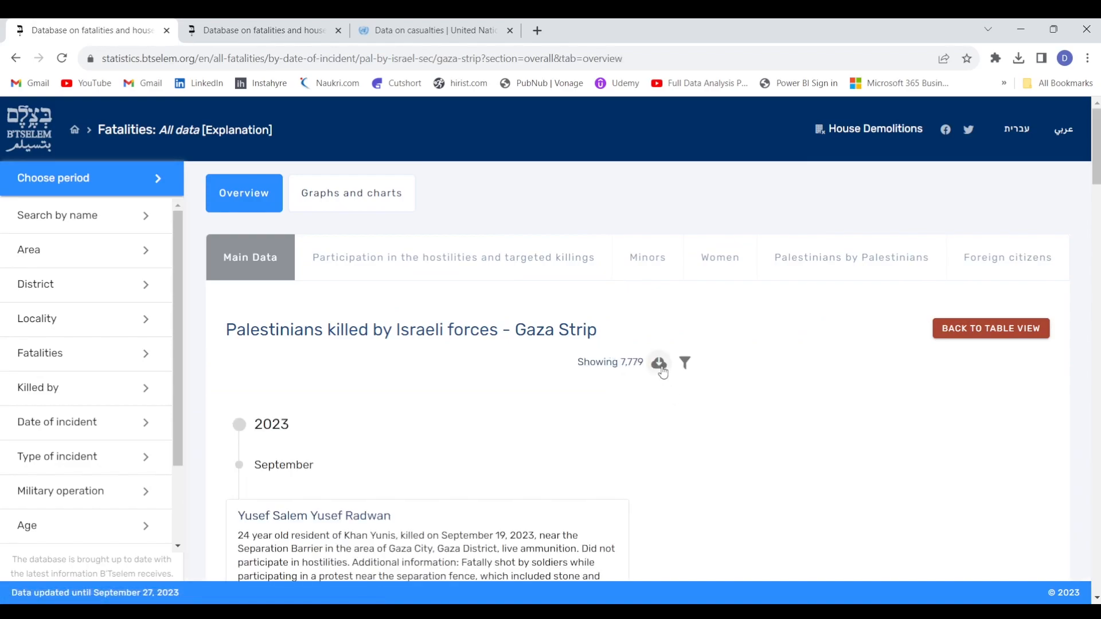
pyautogui.click(659, 363)
pyautogui.click(658, 369)
pyautogui.click(660, 371)
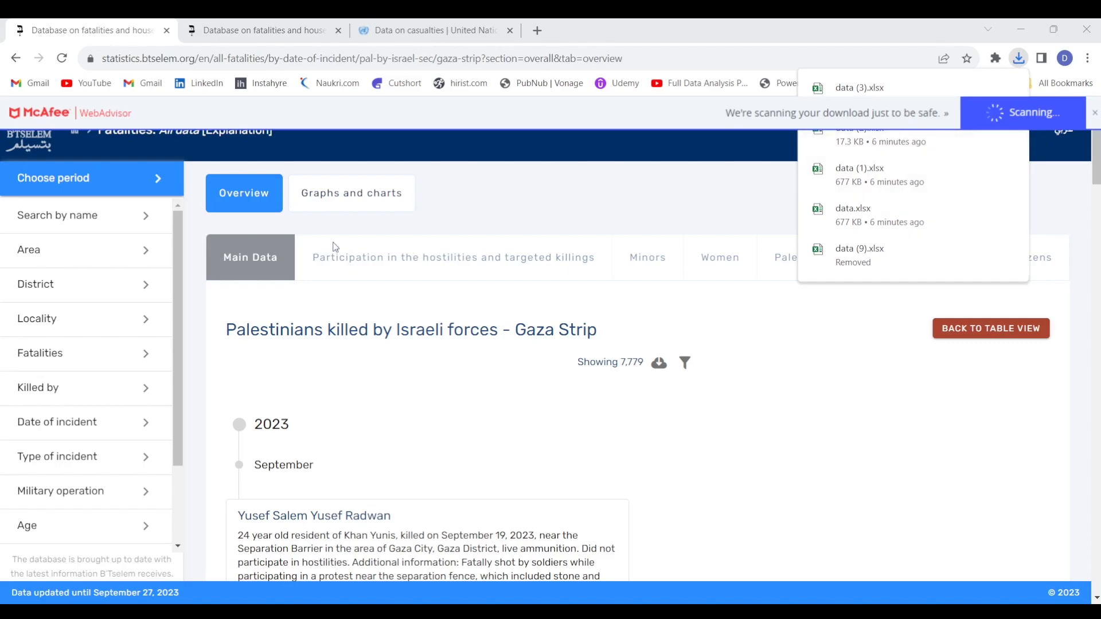
pyautogui.click(18, 59)
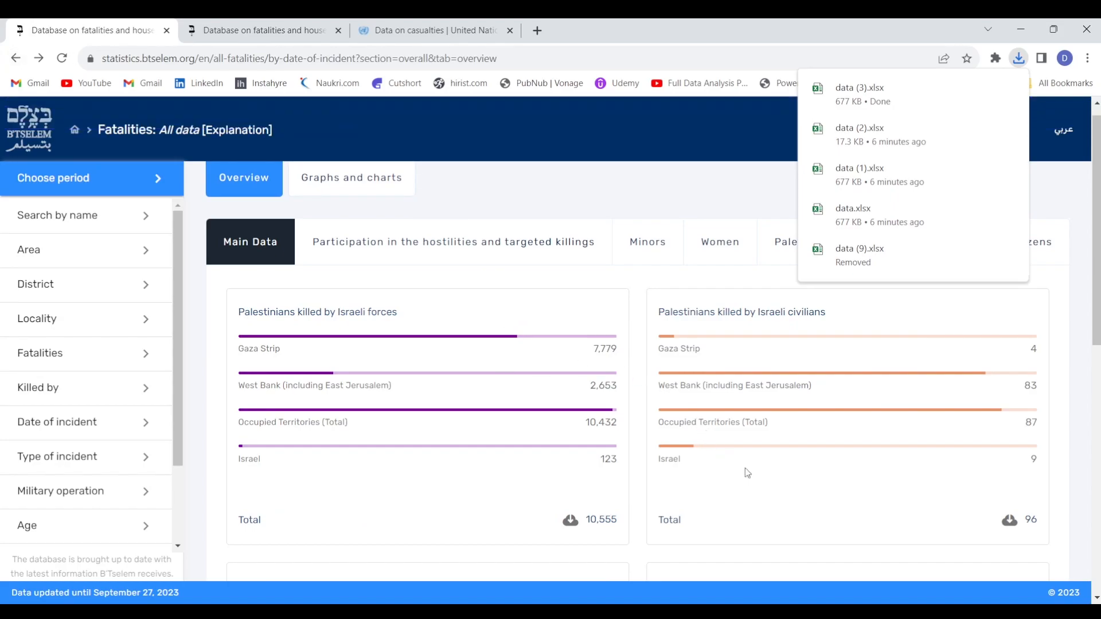
pyautogui.scroll(-2, 752, 501)
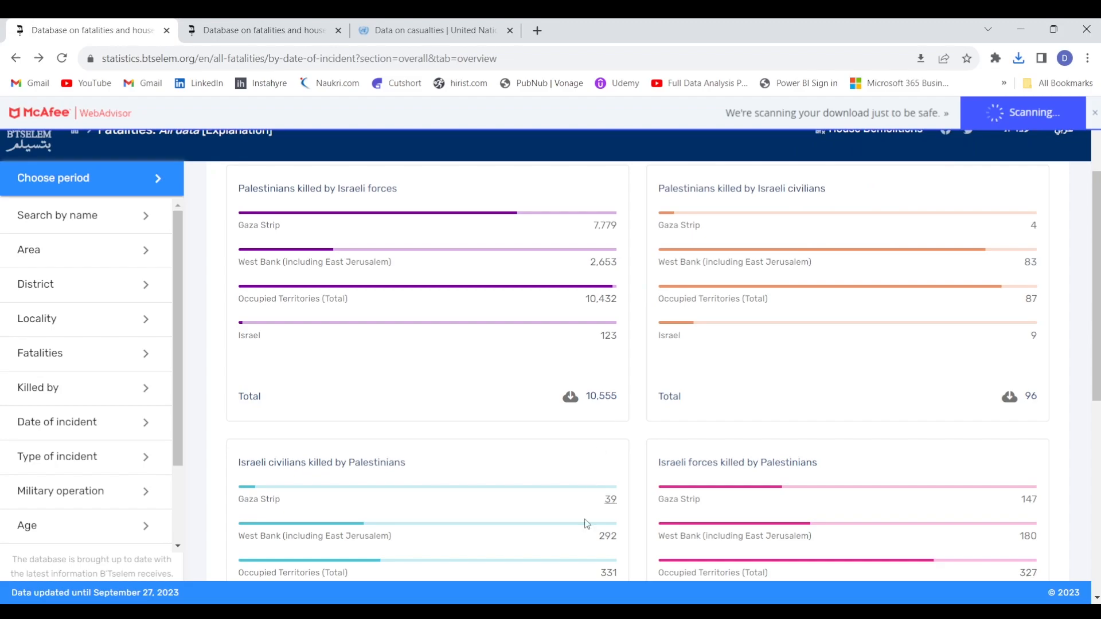
# Switch to File Explorer and open New folder inside IP Updated, where the data workbooks are stored
pyautogui.click(599, 612)
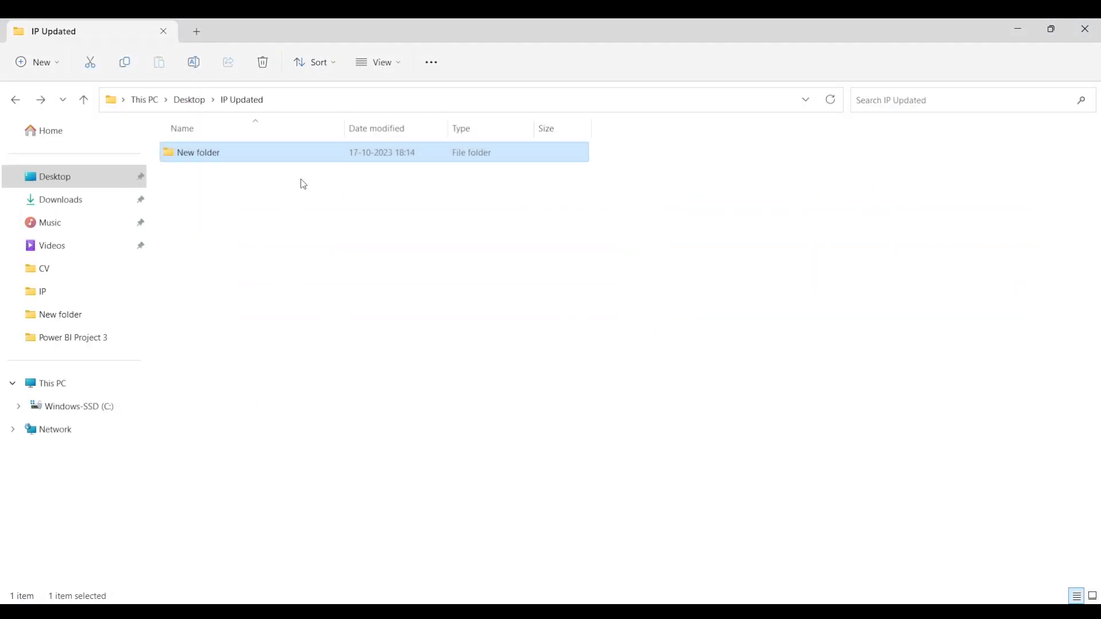
pyautogui.doubleClick(290, 157)
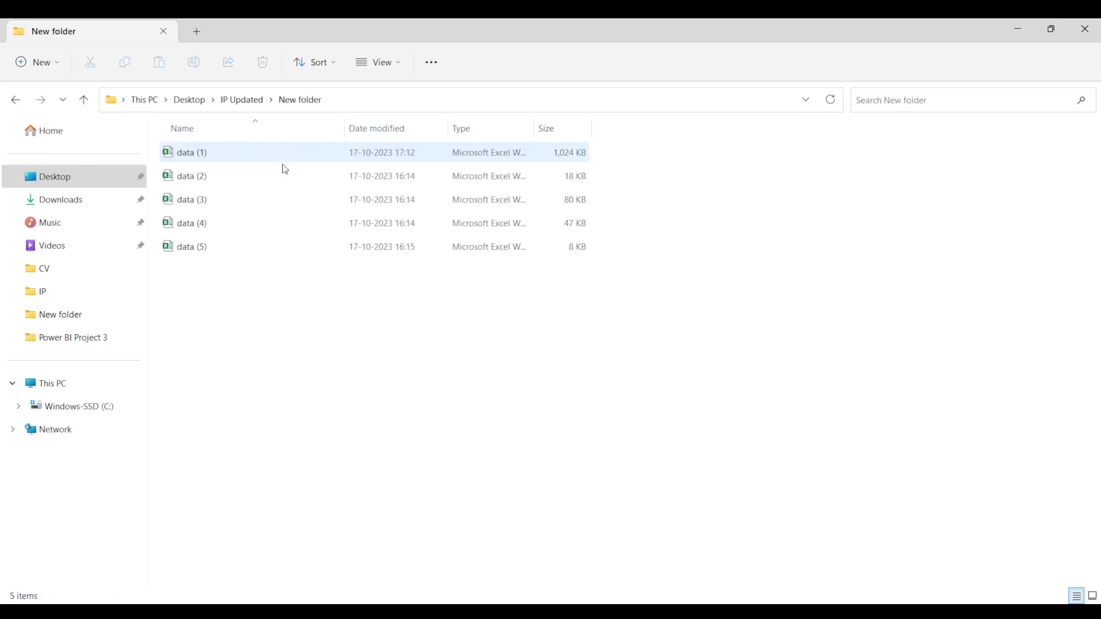
pyautogui.click(16, 101)
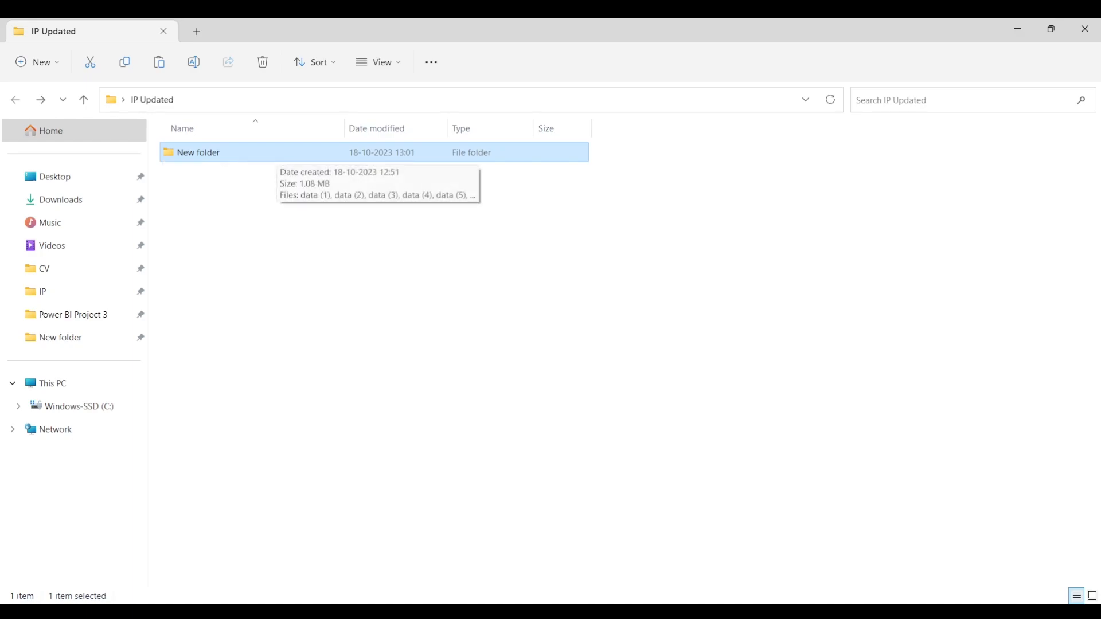
pyautogui.press('Return')
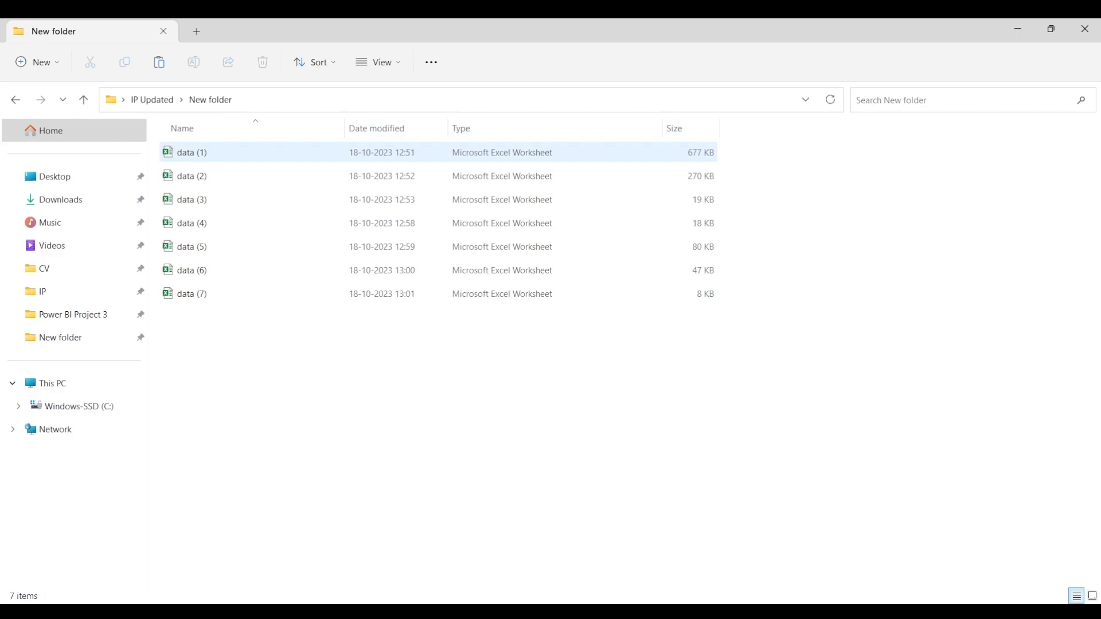
# Open the data (1) workbook with editing enabled, examine its column headers through to Notes, and close it
pyautogui.doubleClick(191, 152)
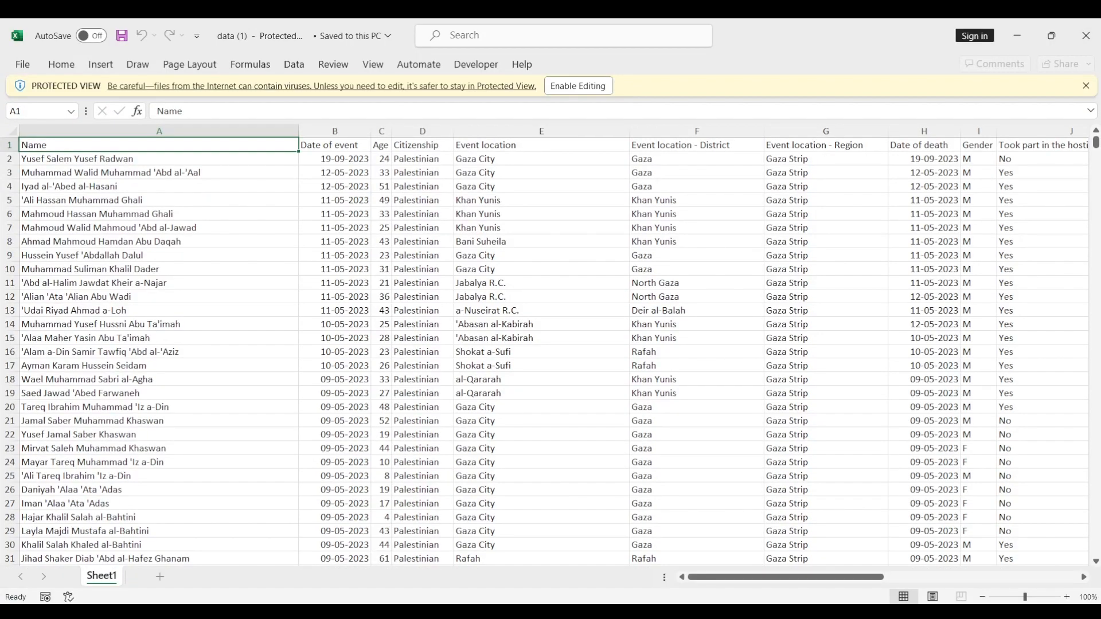
pyautogui.click(577, 86)
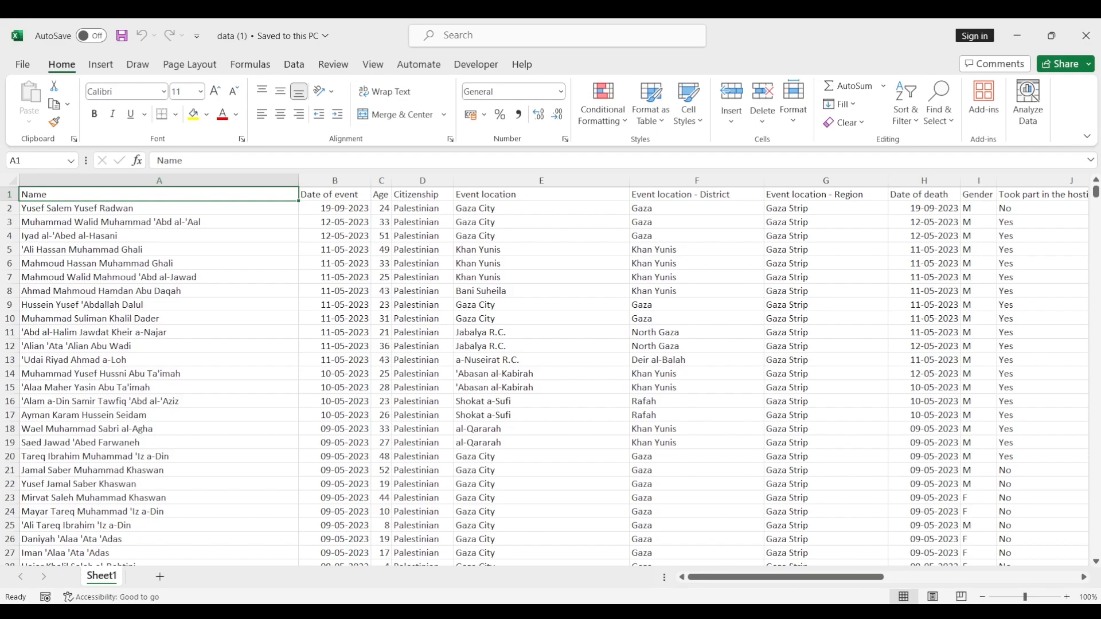
pyautogui.click(334, 195)
pyautogui.click(381, 194)
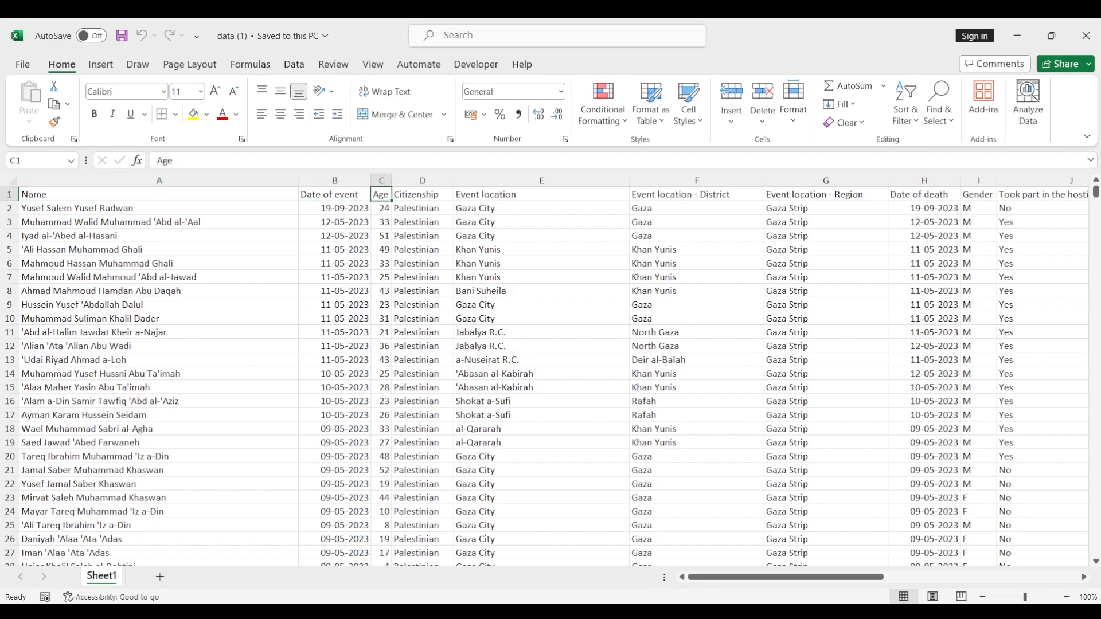
pyautogui.click(422, 194)
pyautogui.click(541, 194)
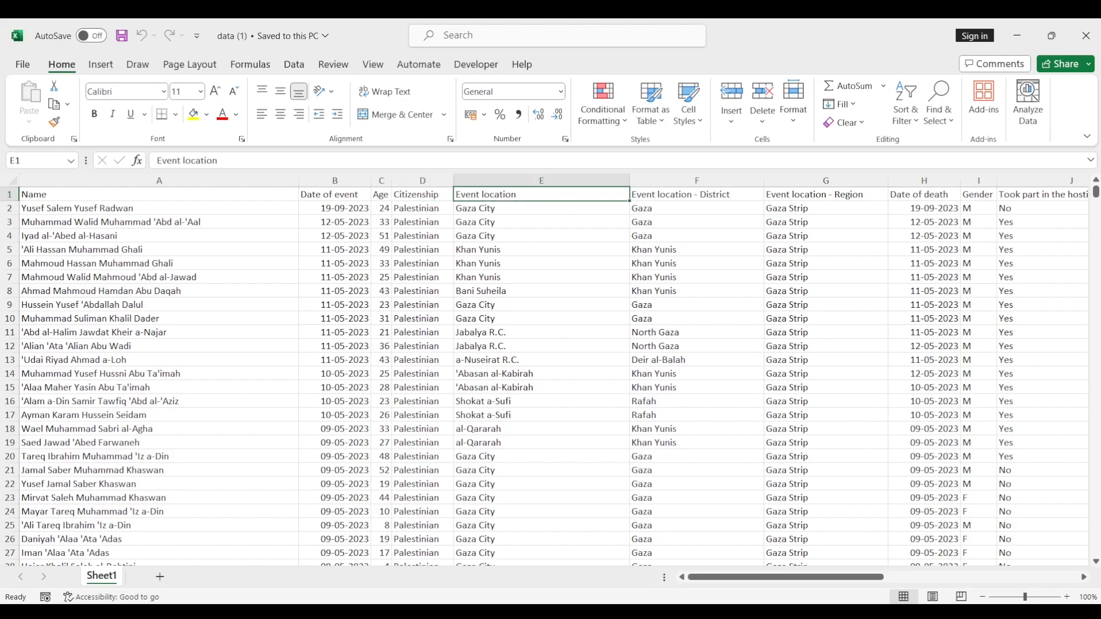
pyautogui.click(696, 194)
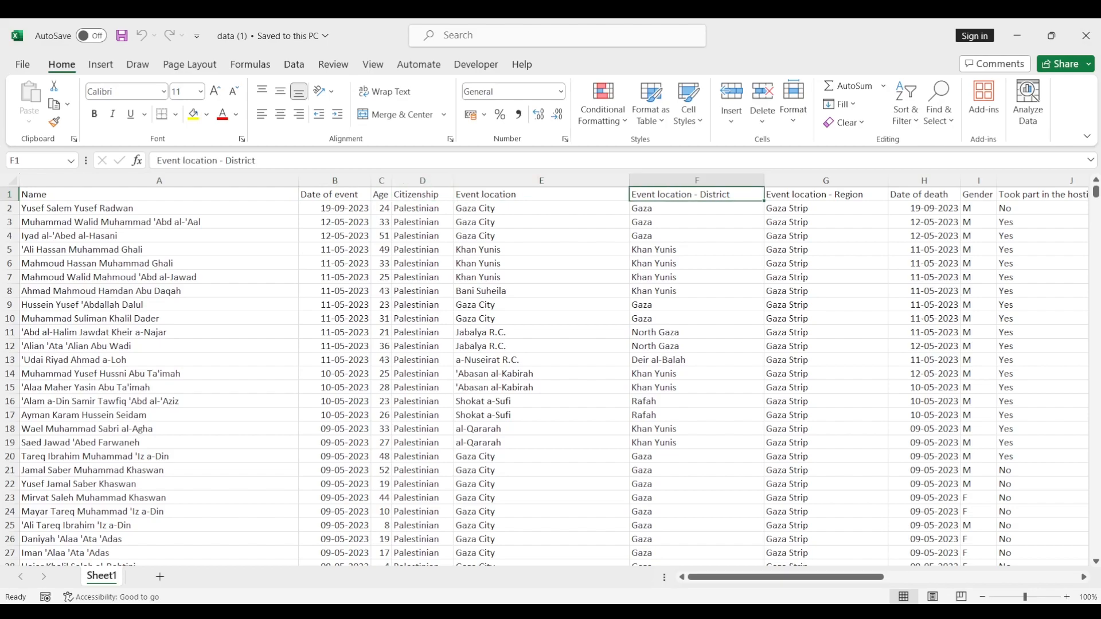
pyautogui.hscroll(10, 545, 370)
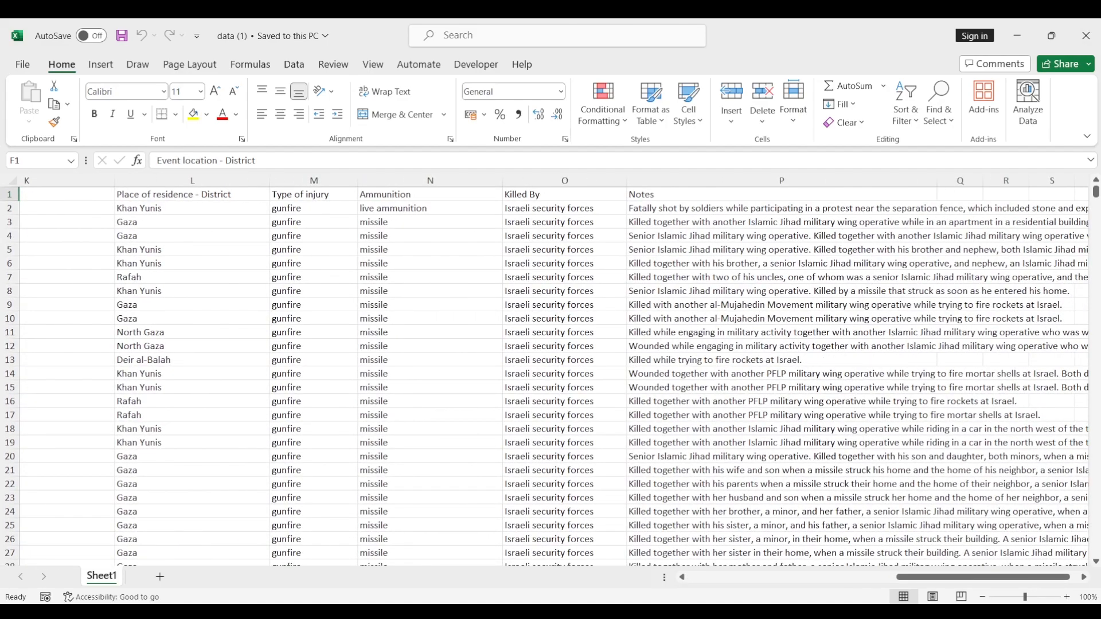
pyautogui.hscroll(6, 545, 370)
pyautogui.click(1085, 35)
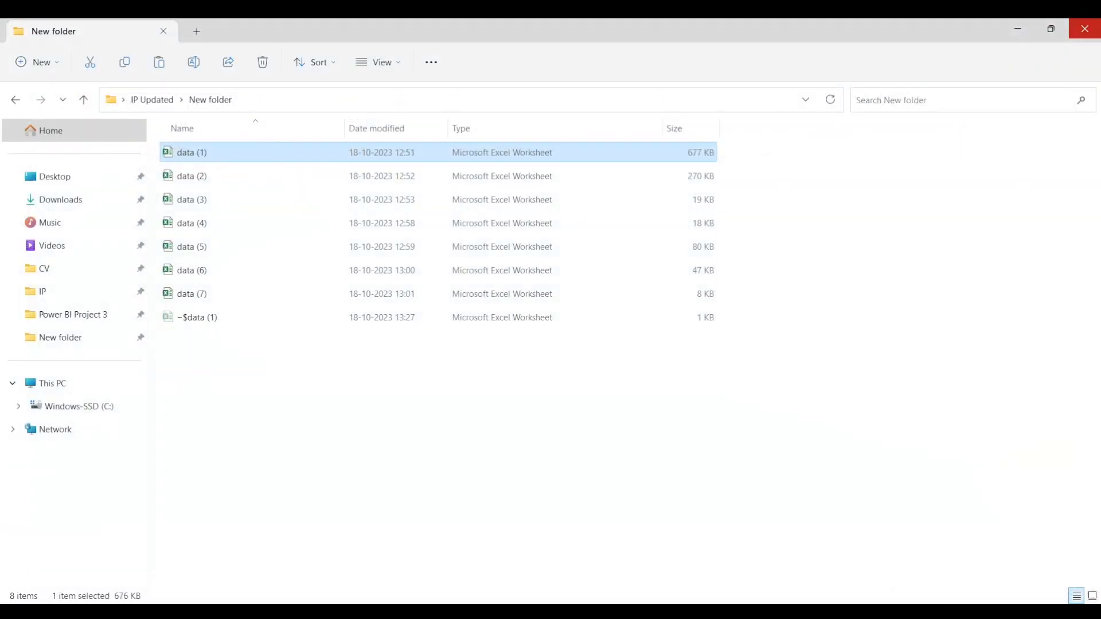
# Open the data (2) workbook with editing enabled, examine its column headers and records, and close it
pyautogui.click(242, 176)
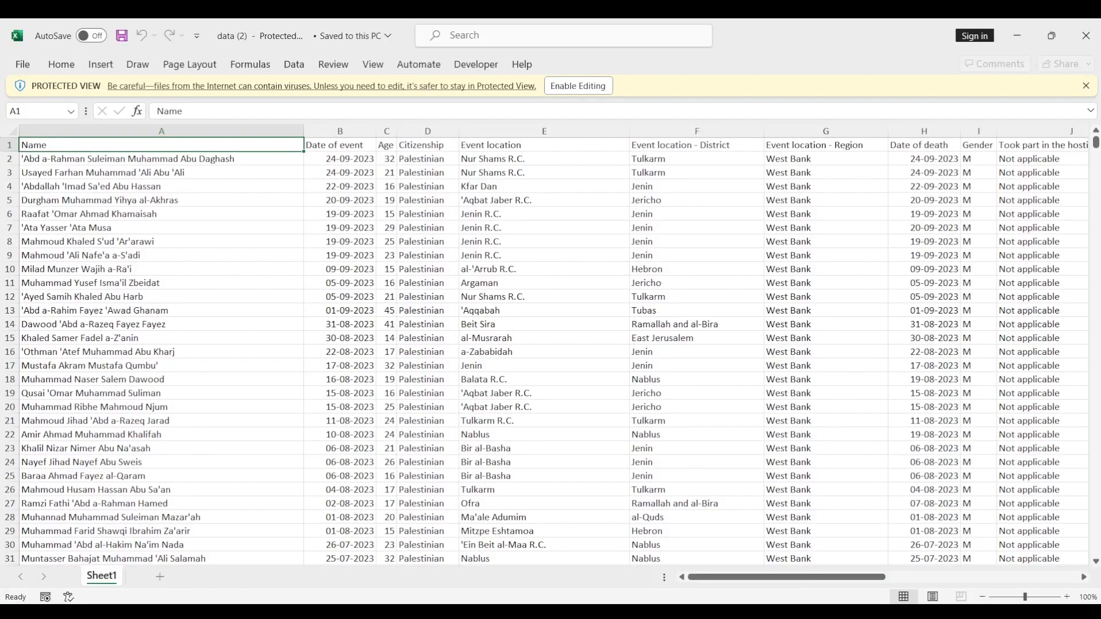
pyautogui.click(578, 86)
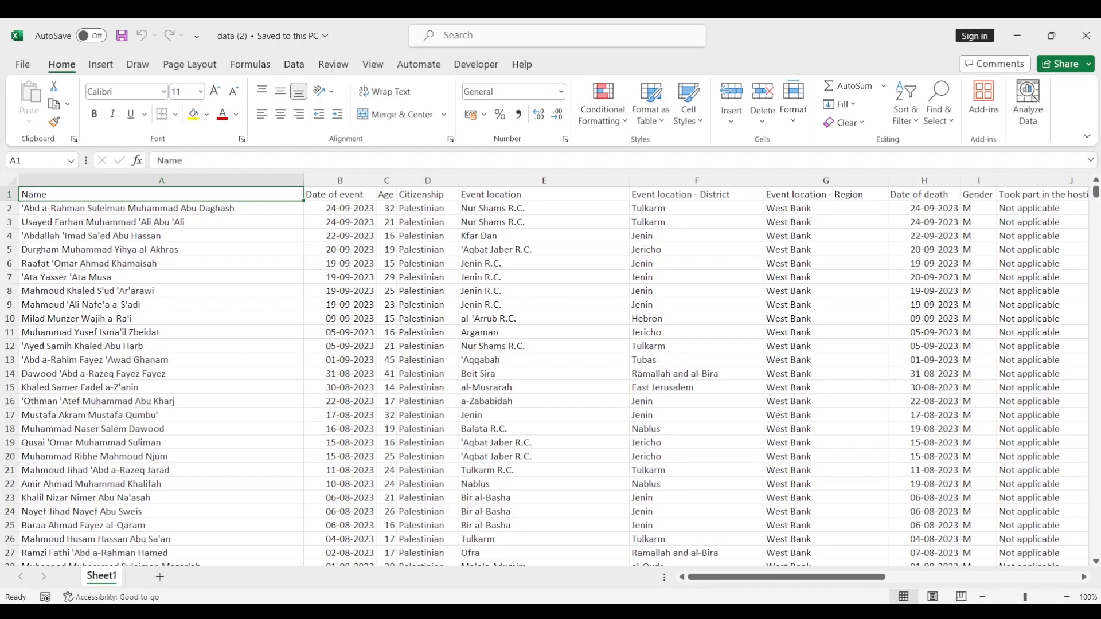
pyautogui.click(1085, 36)
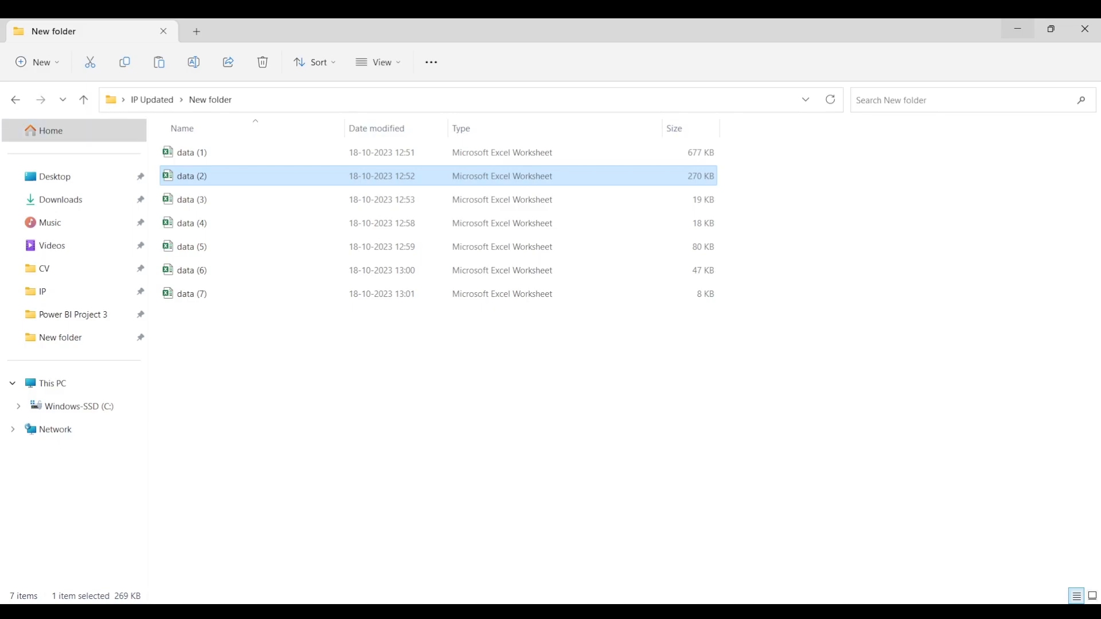
# Return to the IP Updated folder, then switch to Power BI Desktop and dismiss its start screen to reach the blank report
pyautogui.click(15, 99)
pyautogui.click(425, 275)
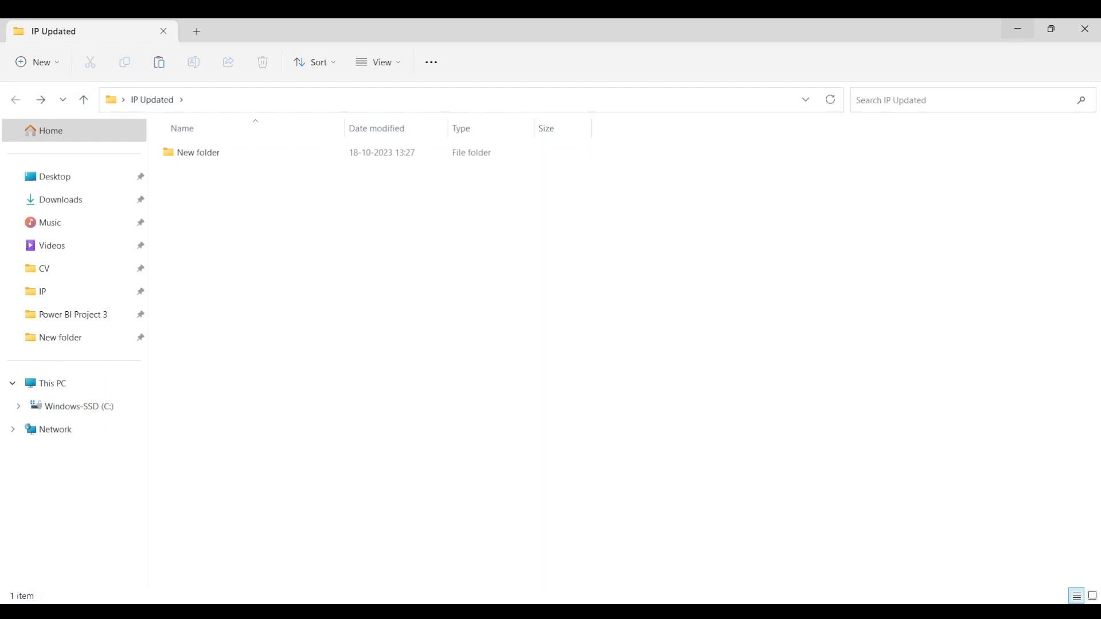
pyautogui.click(1018, 29)
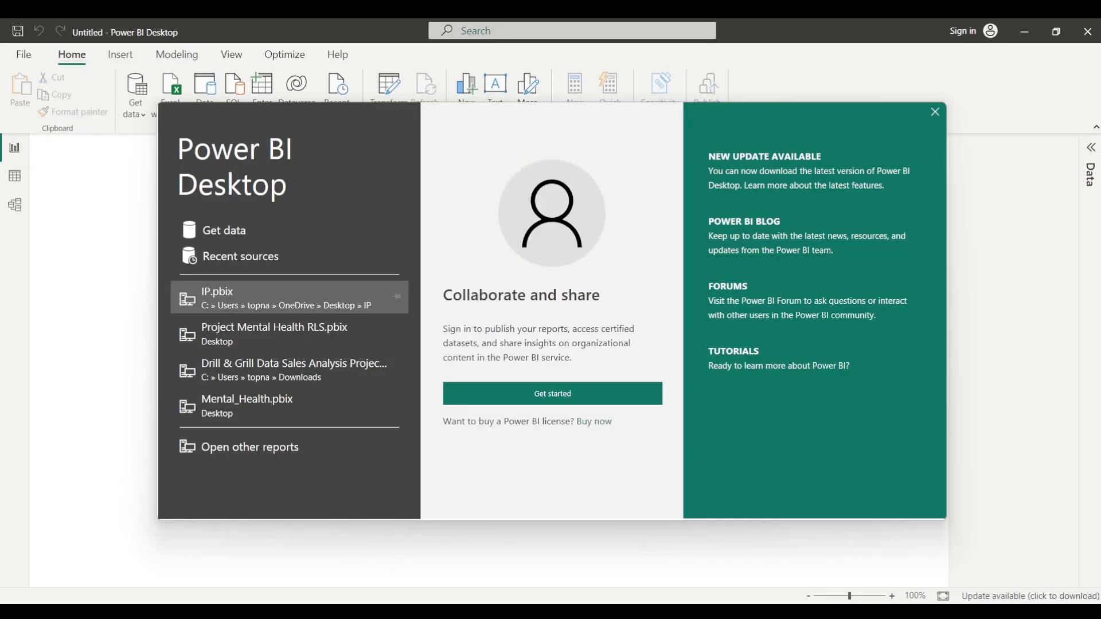
pyautogui.press('Escape')
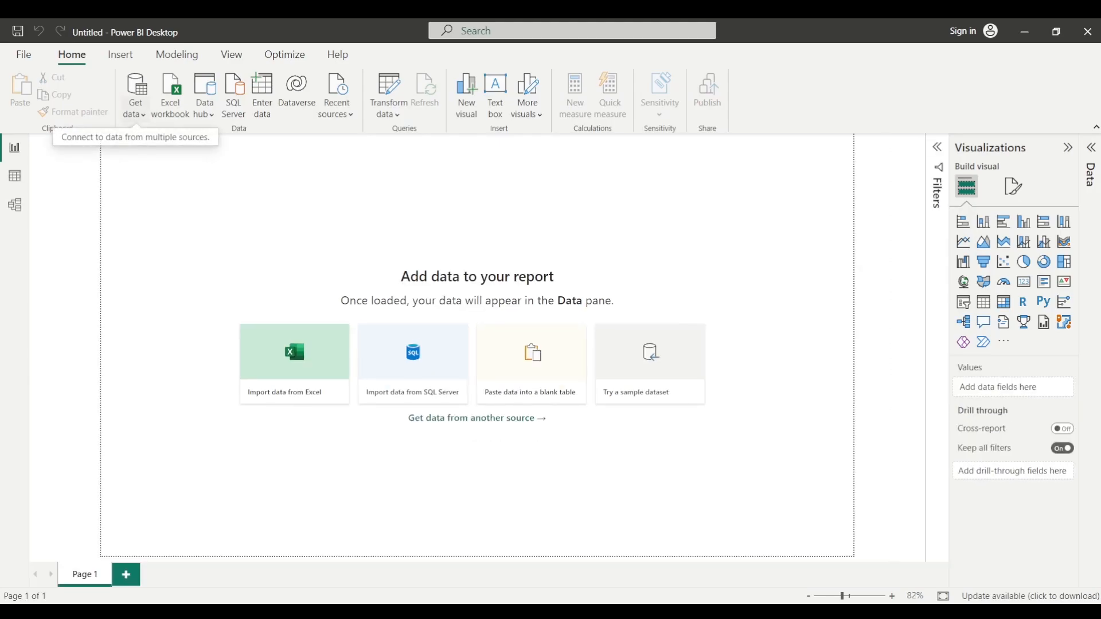
# Start a new data connection using the Folder source from the full list of connectors
pyautogui.click(135, 110)
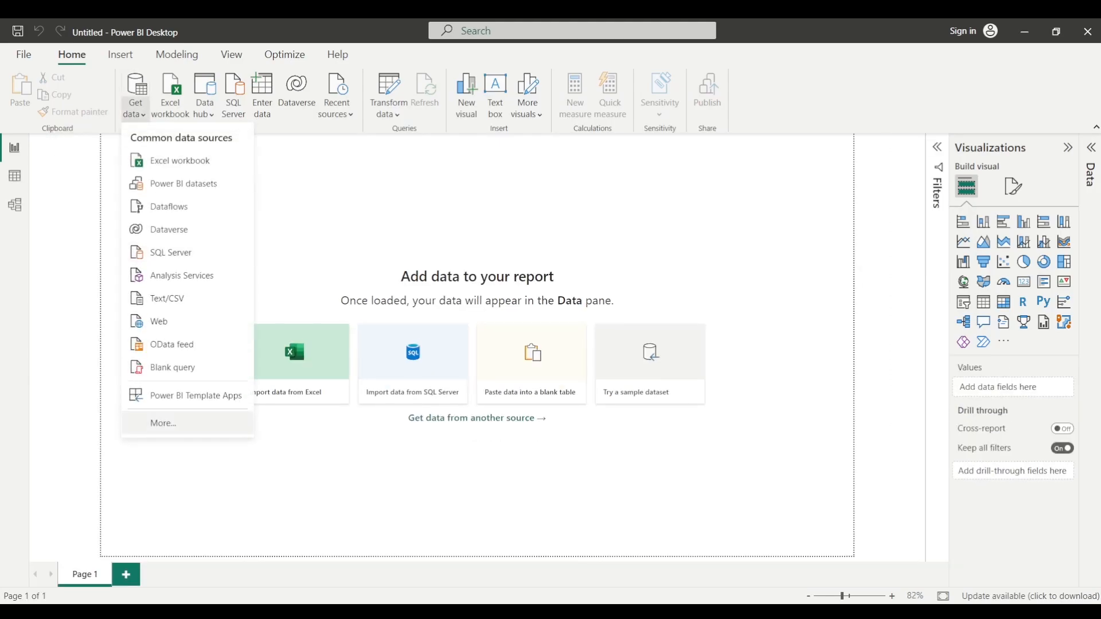
pyautogui.click(164, 423)
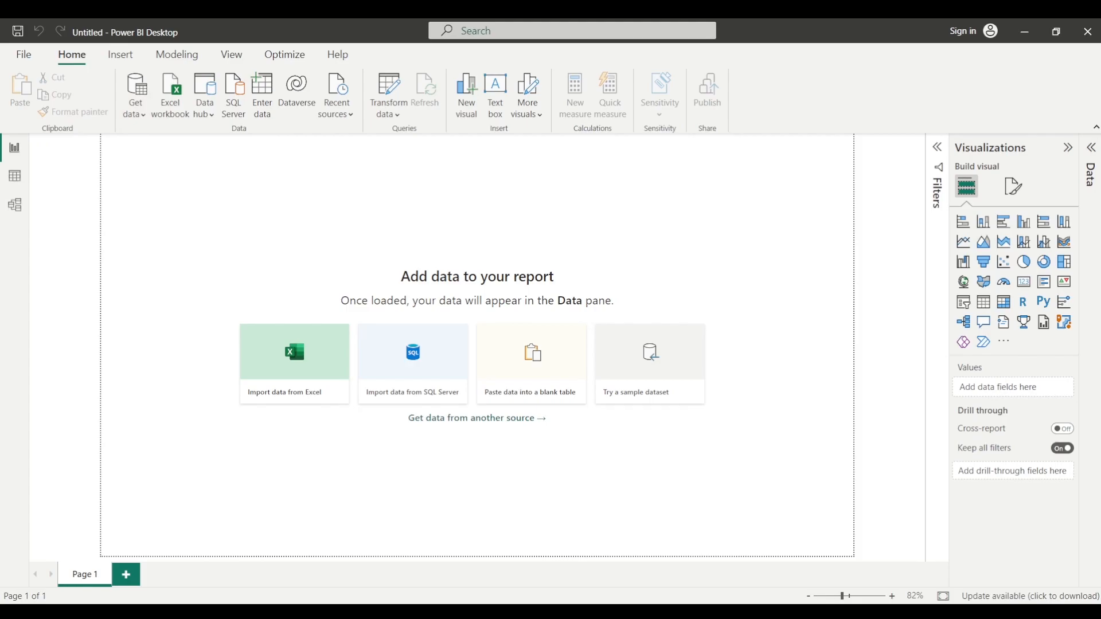
pyautogui.click(529, 240)
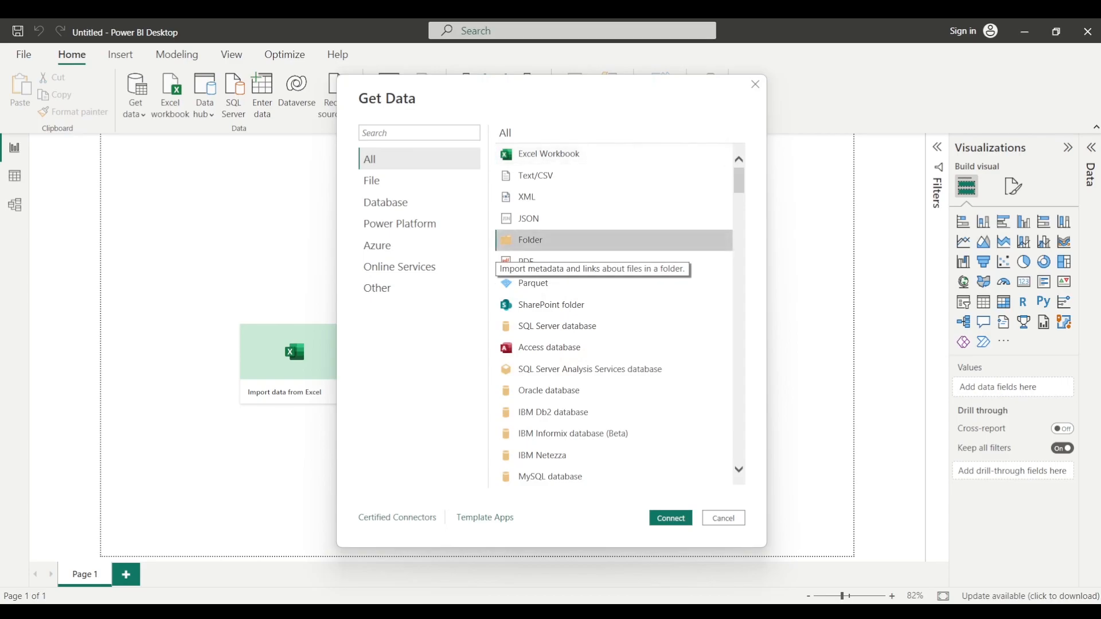
pyautogui.click(670, 519)
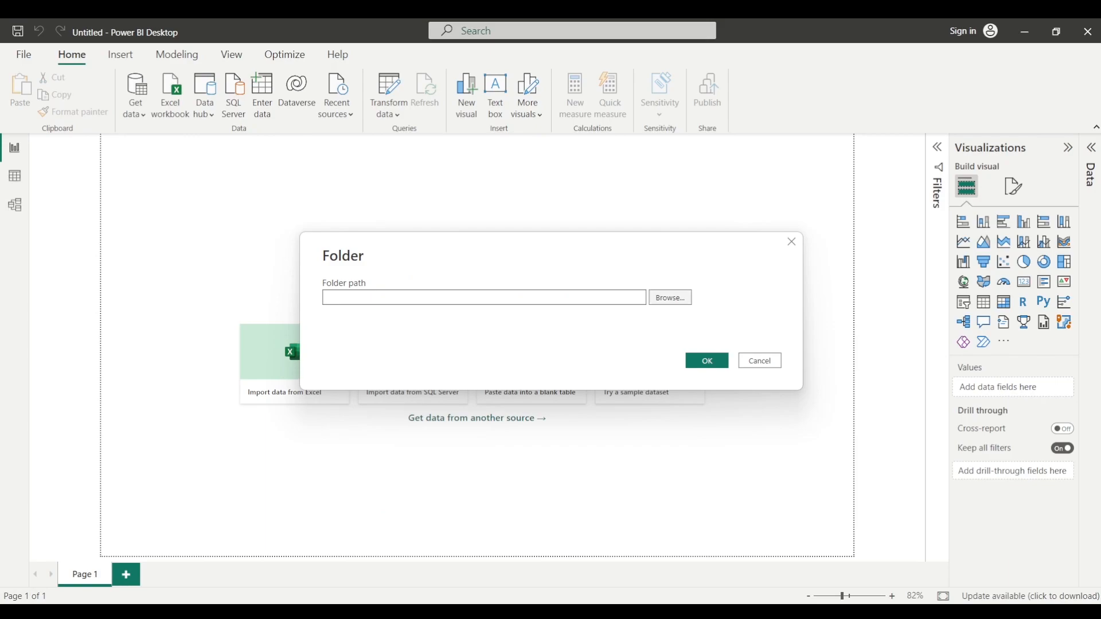
# Set the folder path to New folder inside IP Updated on the Desktop
pyautogui.click(670, 298)
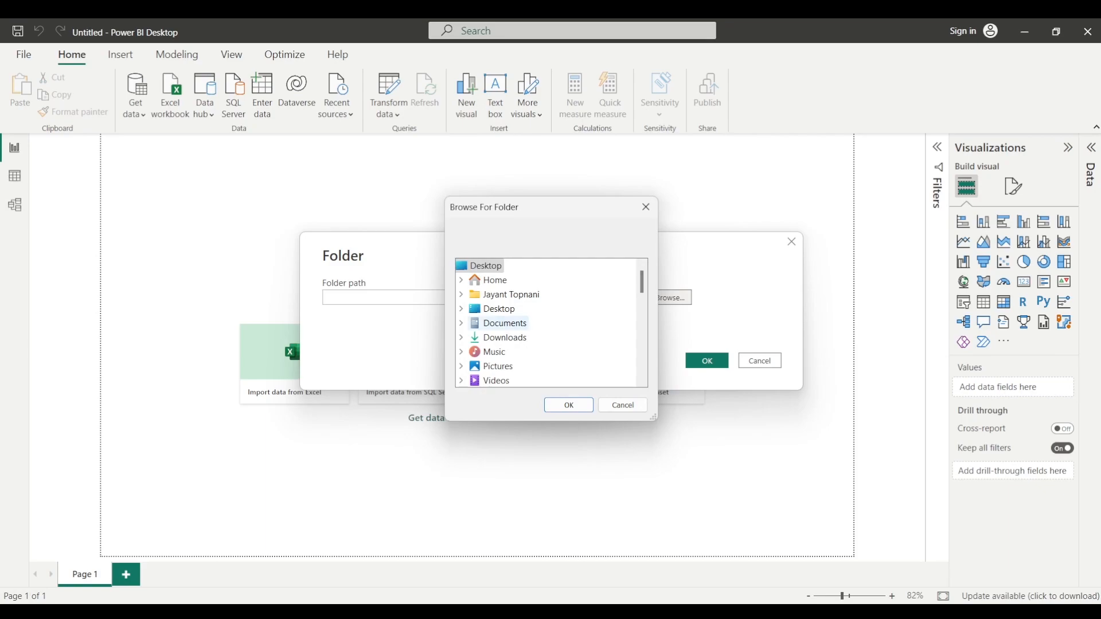
pyautogui.scroll(-1, 492, 311)
pyautogui.scroll(1, 491, 309)
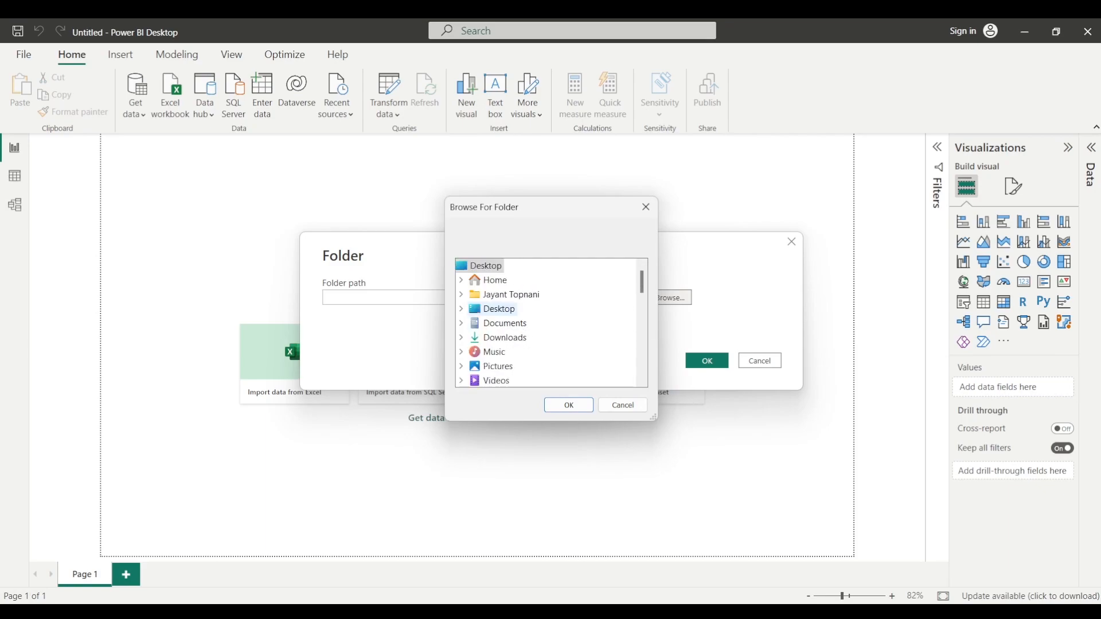
pyautogui.doubleClick(491, 309)
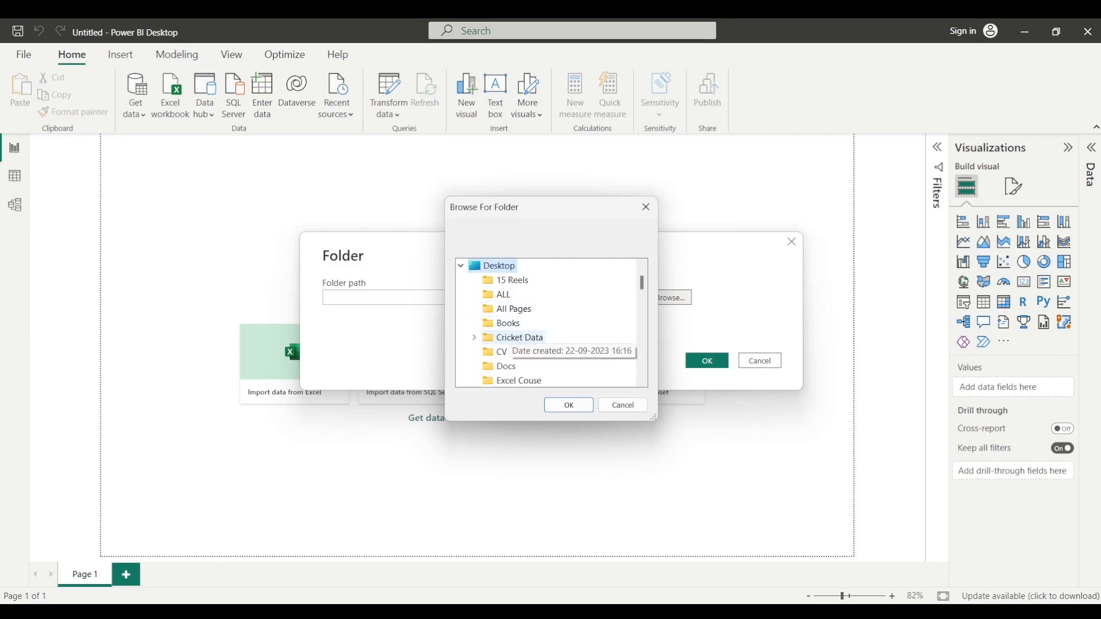
pyautogui.scroll(-3, 510, 339)
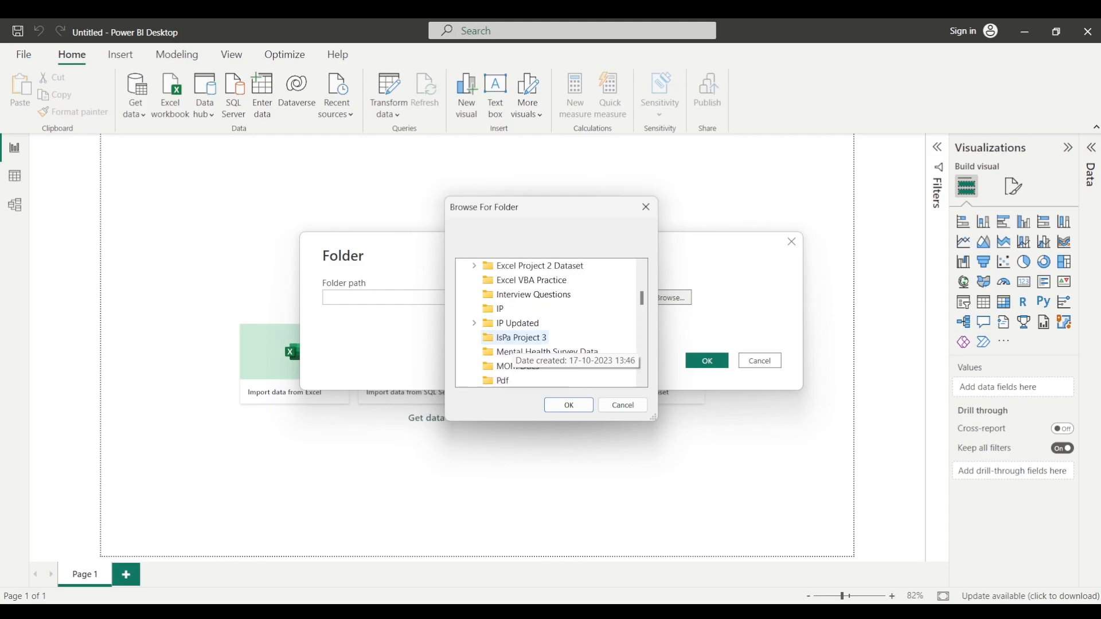
pyautogui.click(474, 323)
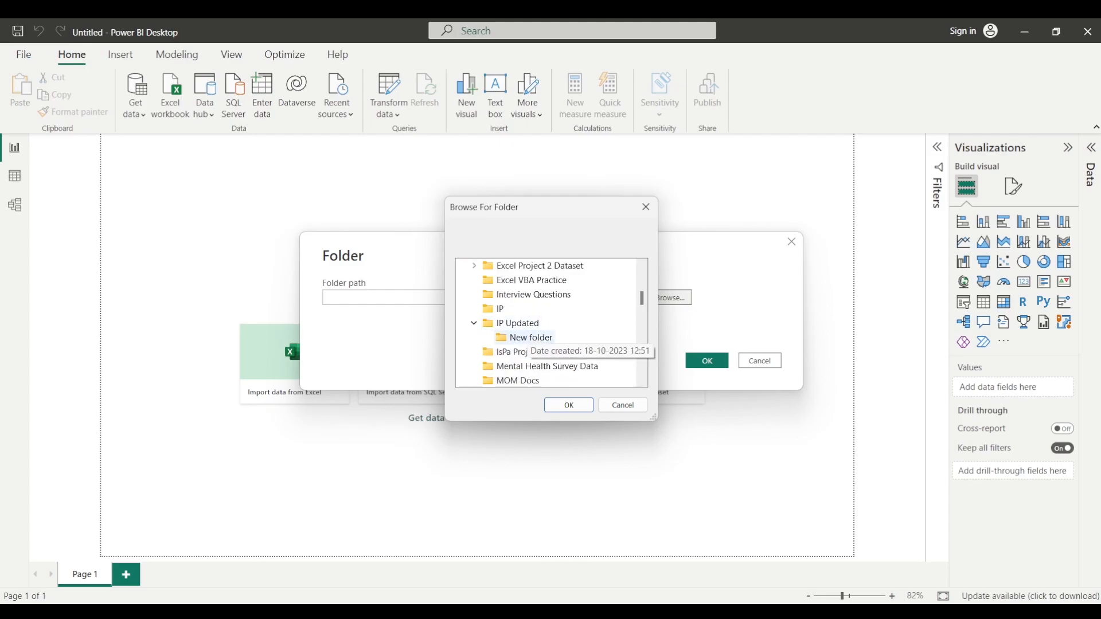
pyautogui.click(525, 338)
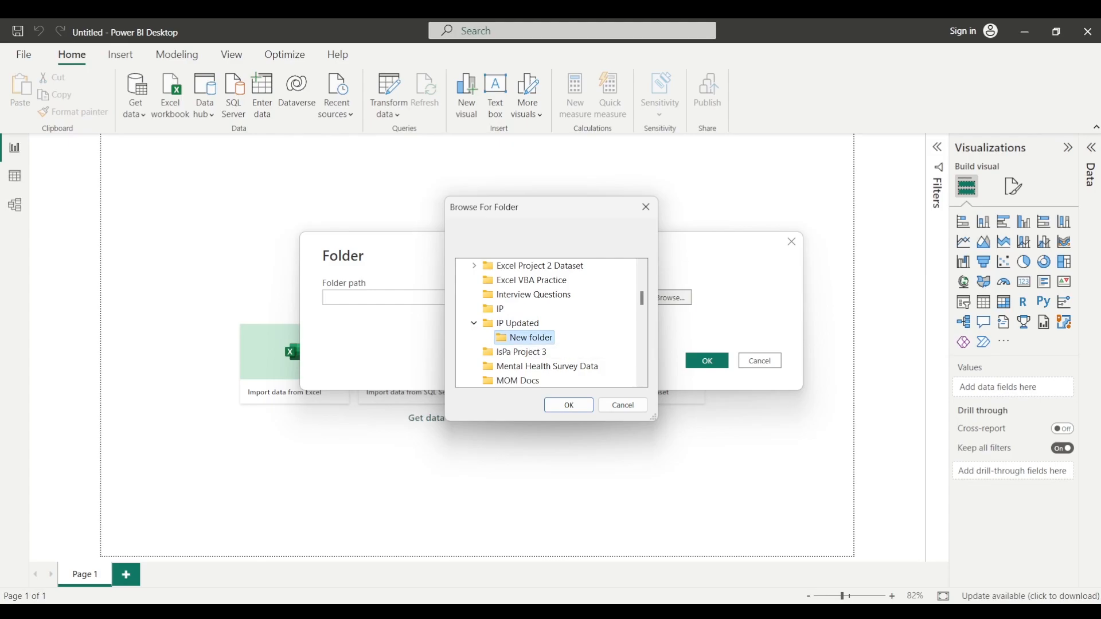
pyautogui.click(569, 405)
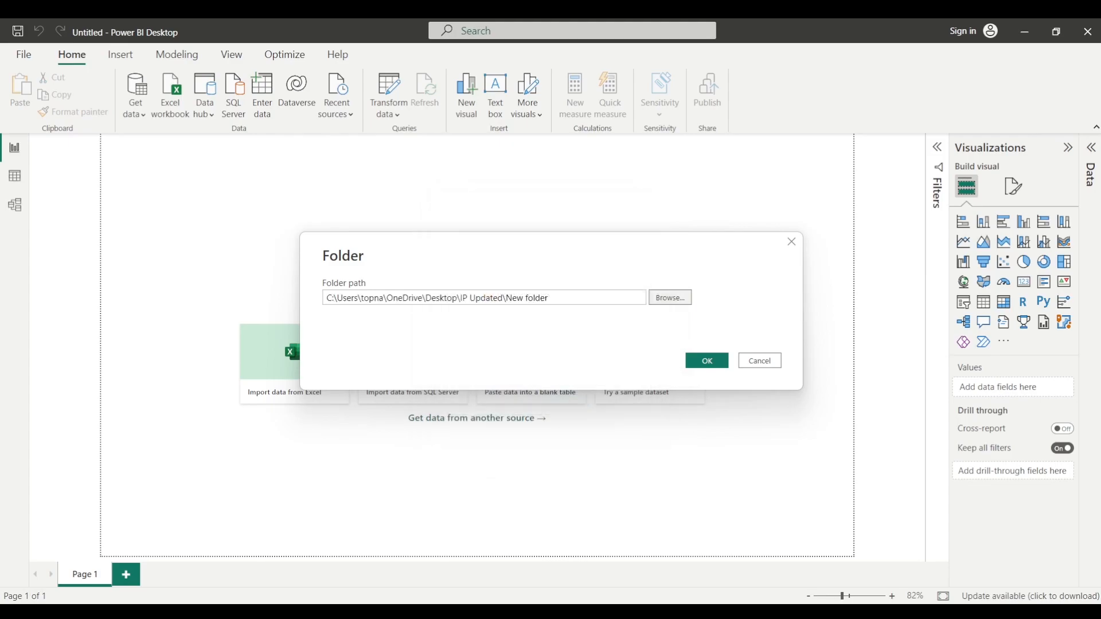
# Confirm the folder source and bring its list of workbooks into the Power Query Editor for transformation
pyautogui.click(721, 358)
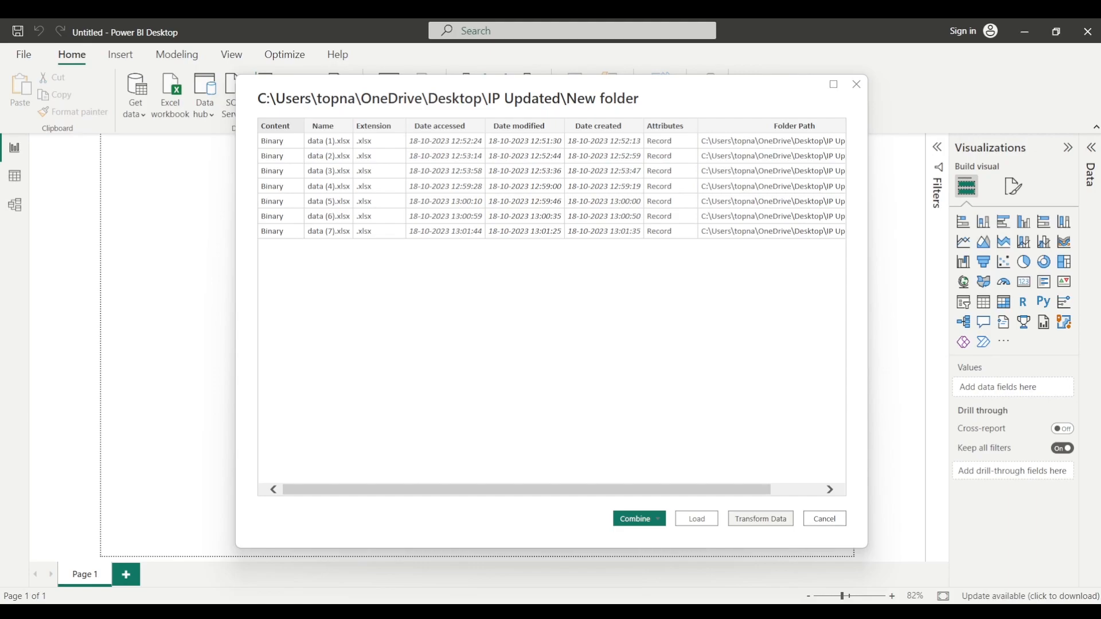
pyautogui.click(760, 518)
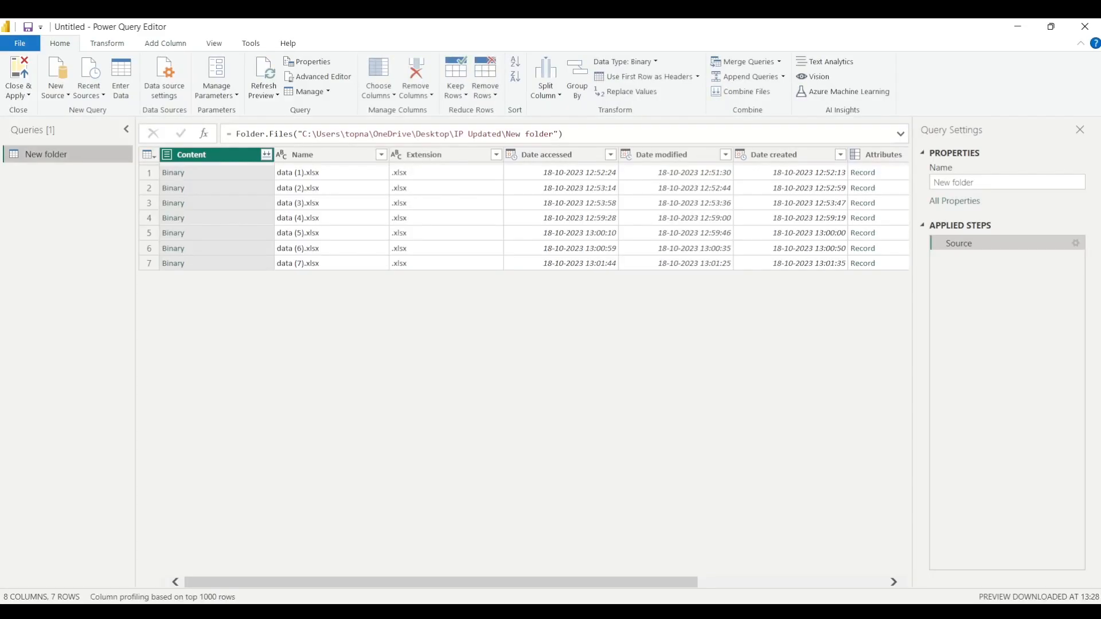
pyautogui.moveTo(441, 582)
pyautogui.mouseDown()
pyautogui.moveTo(627, 582)
pyautogui.moveTo(441, 582)
pyautogui.mouseUp()
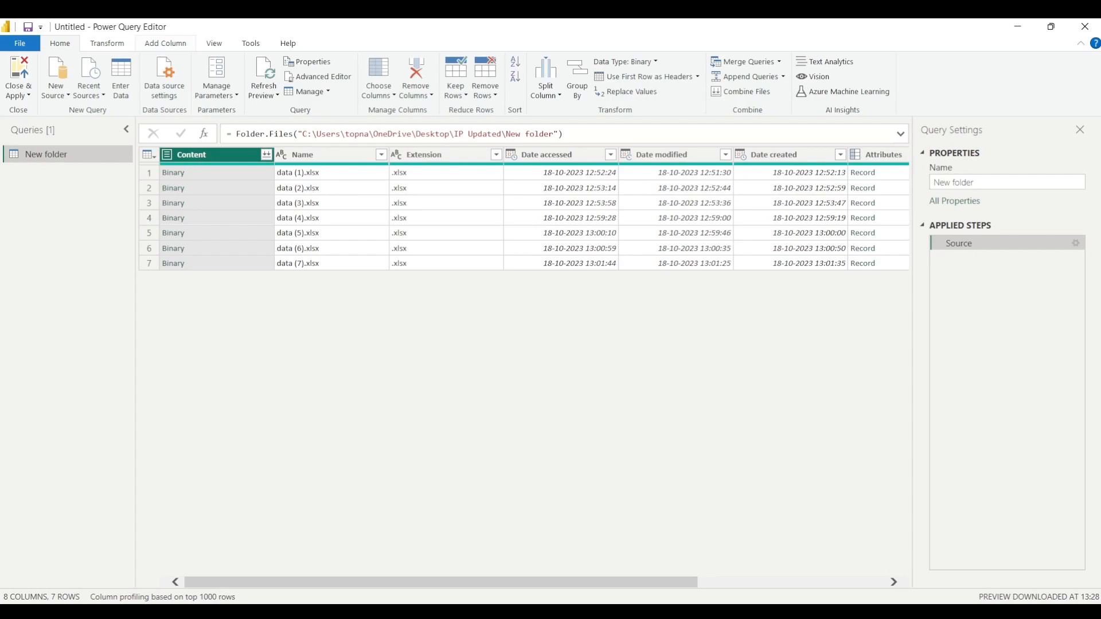
# Add a custom column named Custom with the formula Excel.Workbook([Content]) to read each workbook's contents
pyautogui.click(165, 43)
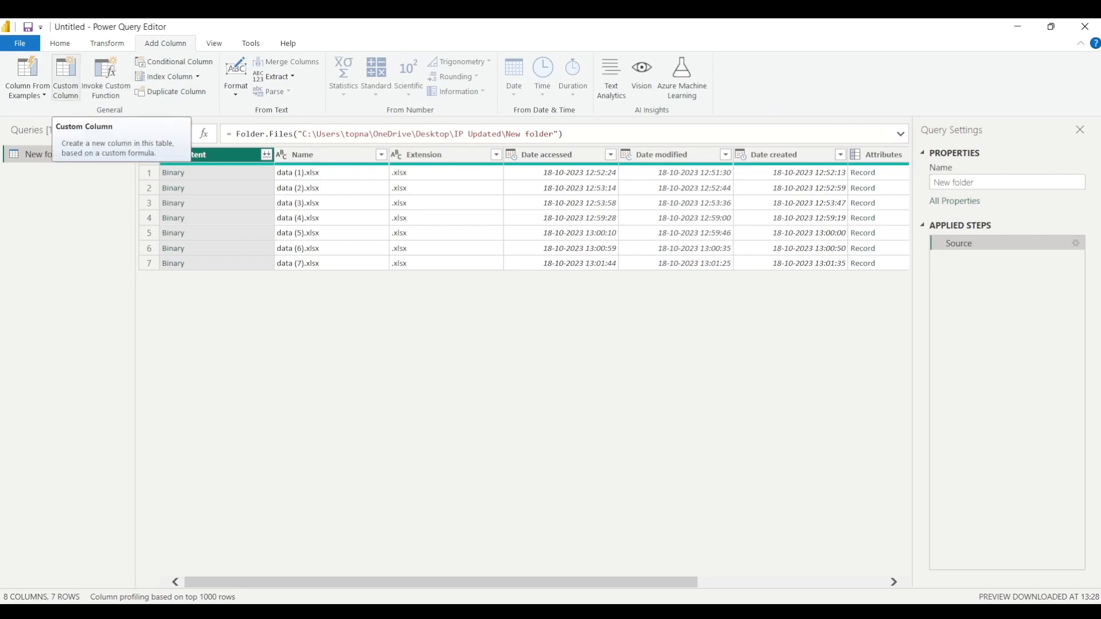
pyautogui.click(66, 77)
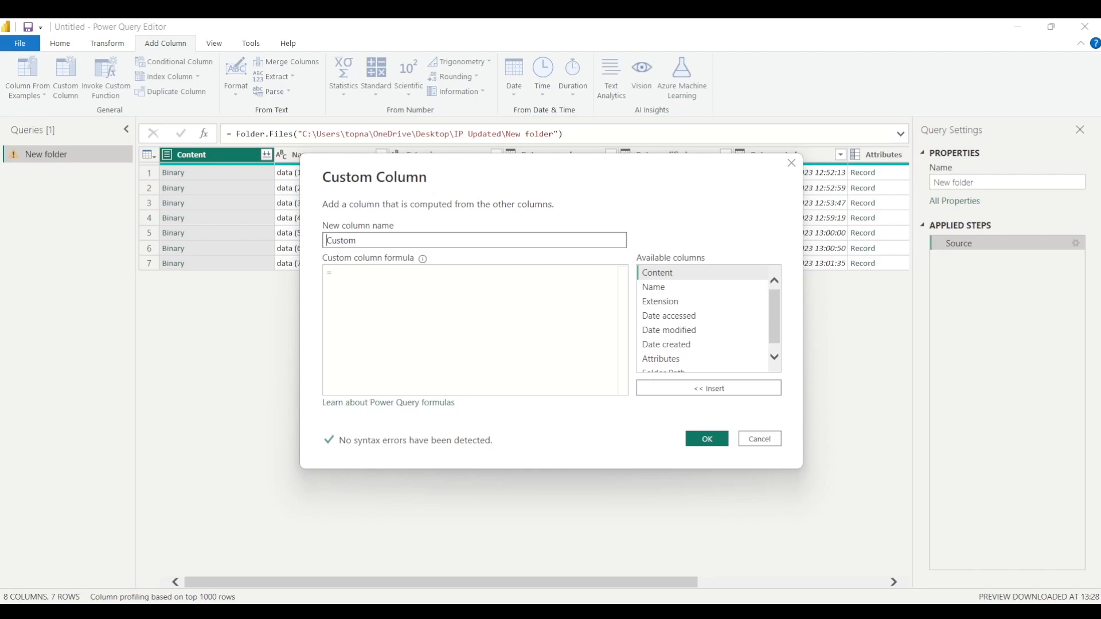
pyautogui.write('exc')
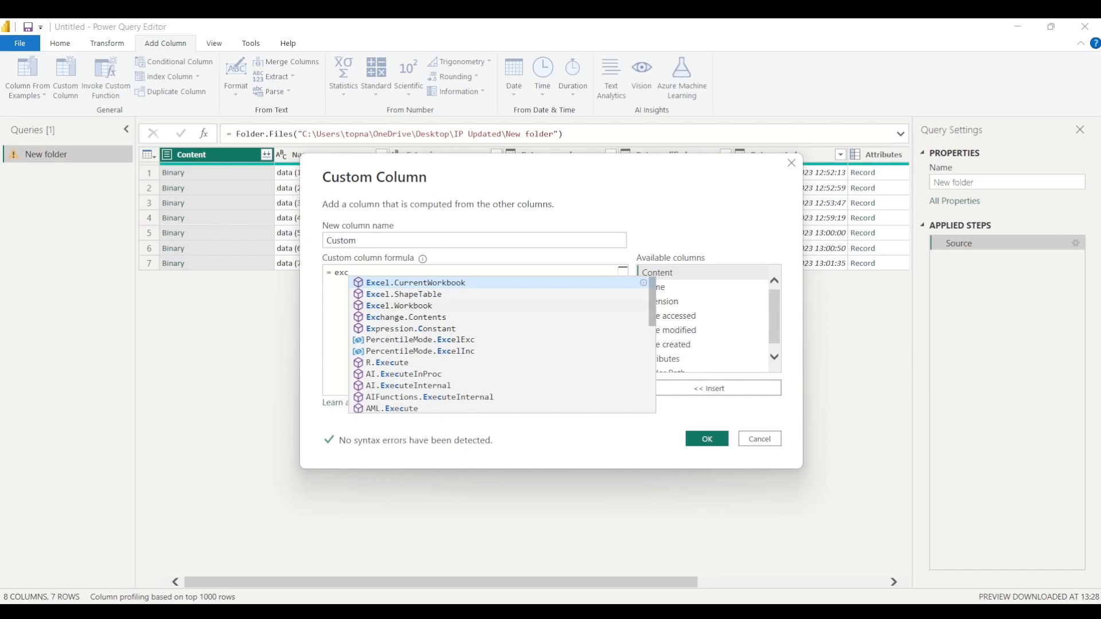
pyautogui.click(399, 306)
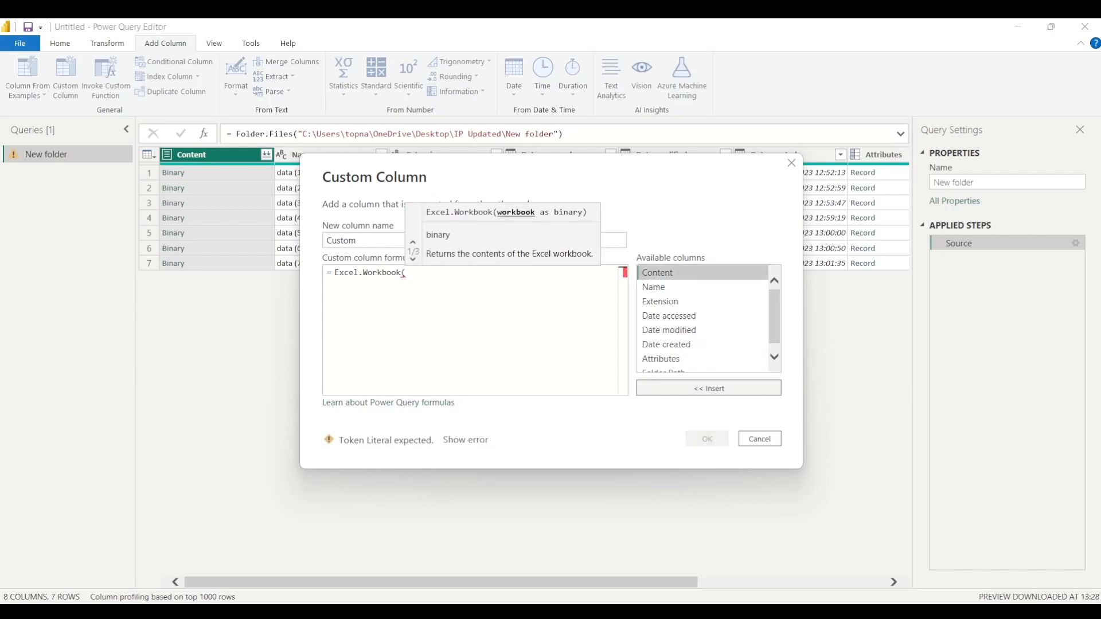
pyautogui.write('[Content])')
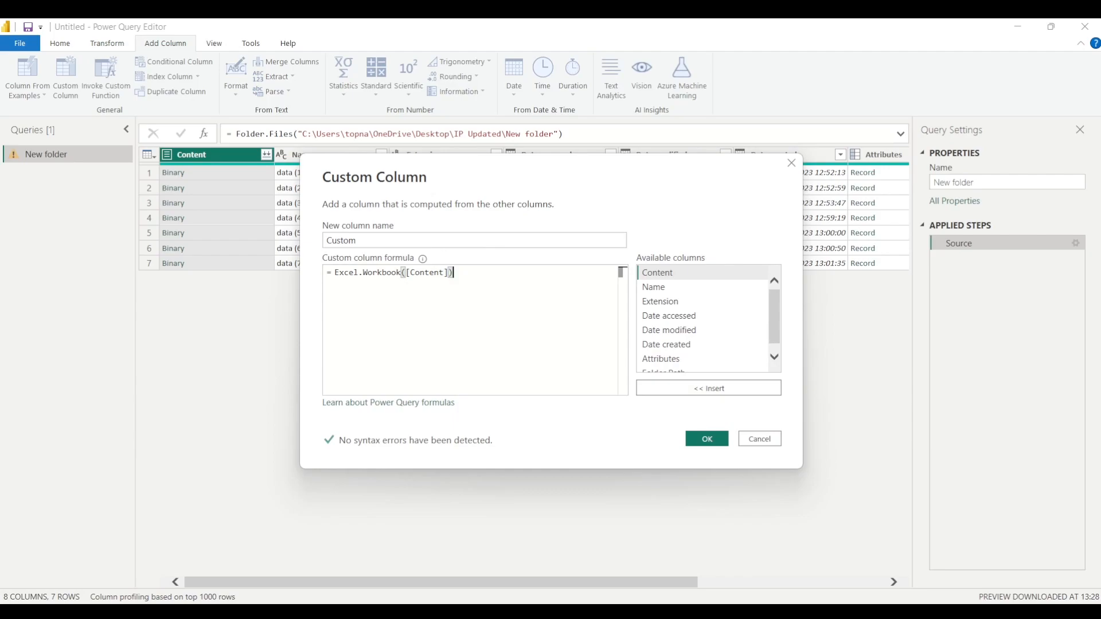
pyautogui.click(706, 438)
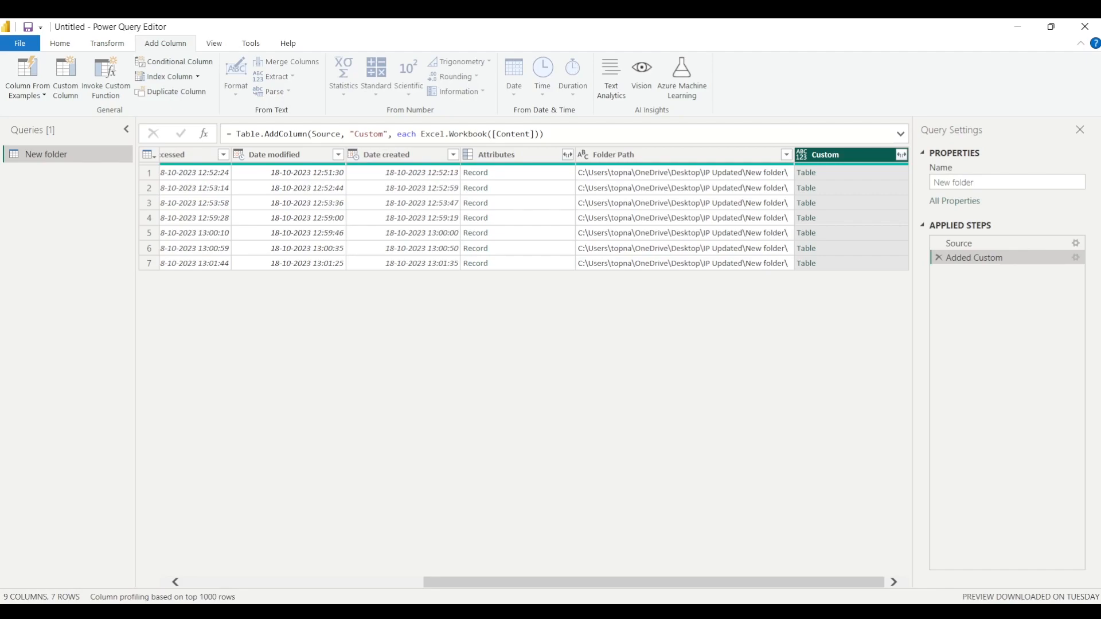
# Remove all columns except Custom and expand it to only its Data field, keeping the original column name as prefix
pyautogui.rightClick(860, 155)
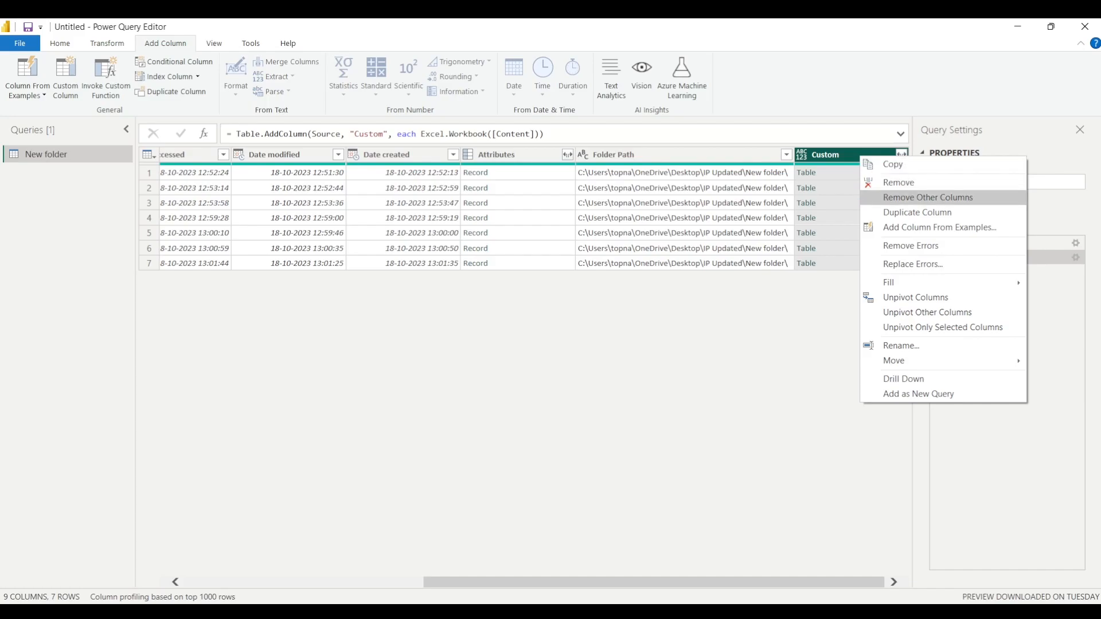
pyautogui.click(927, 197)
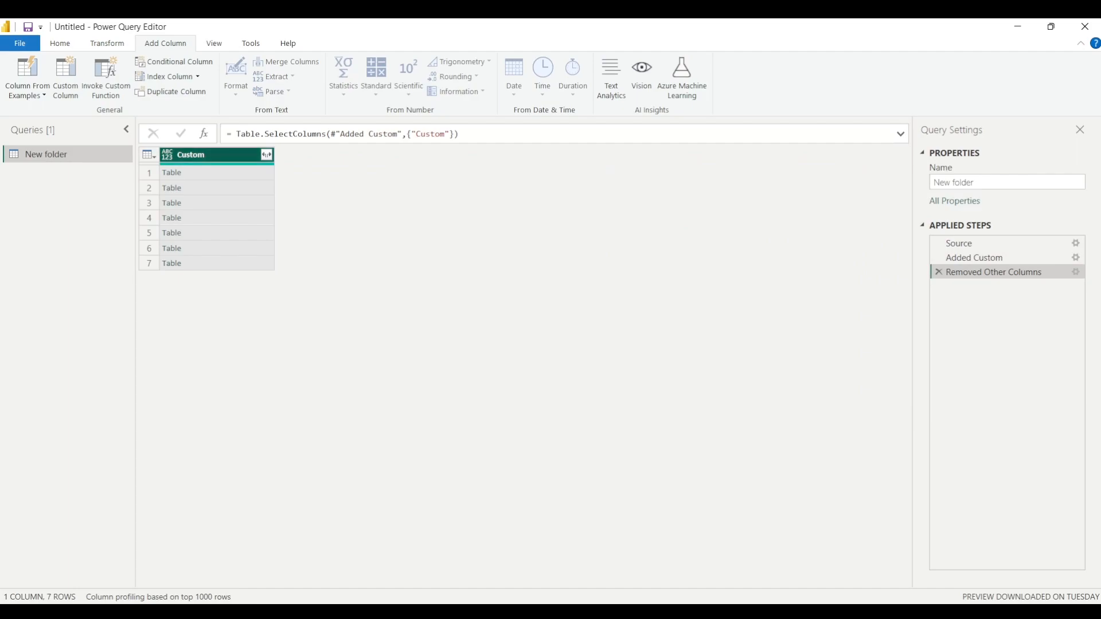
pyautogui.click(266, 155)
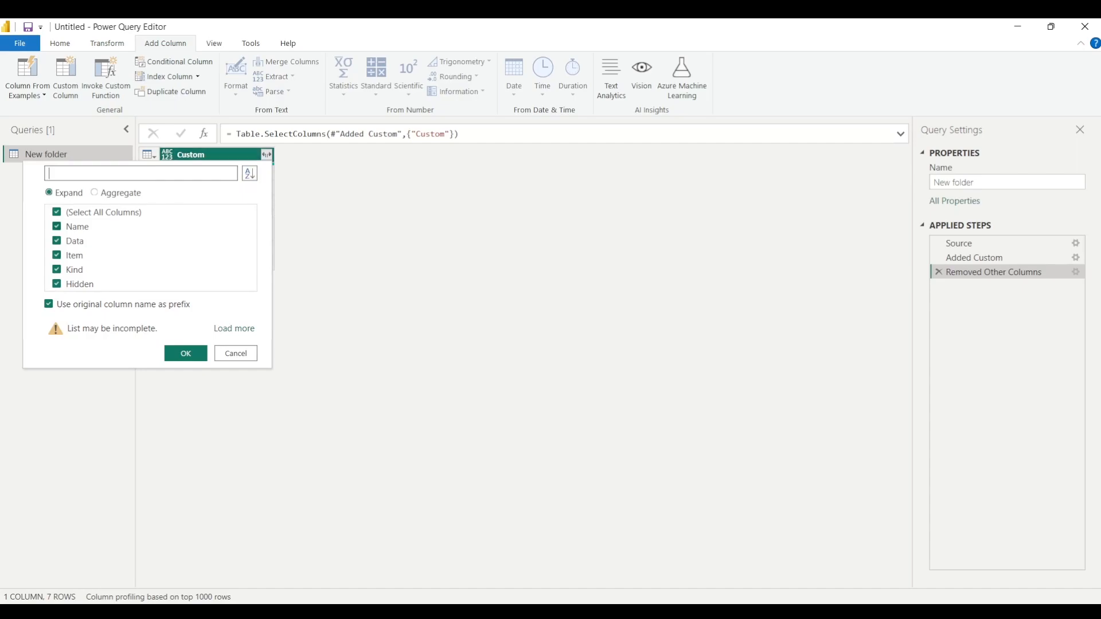
pyautogui.click(57, 212)
pyautogui.click(57, 241)
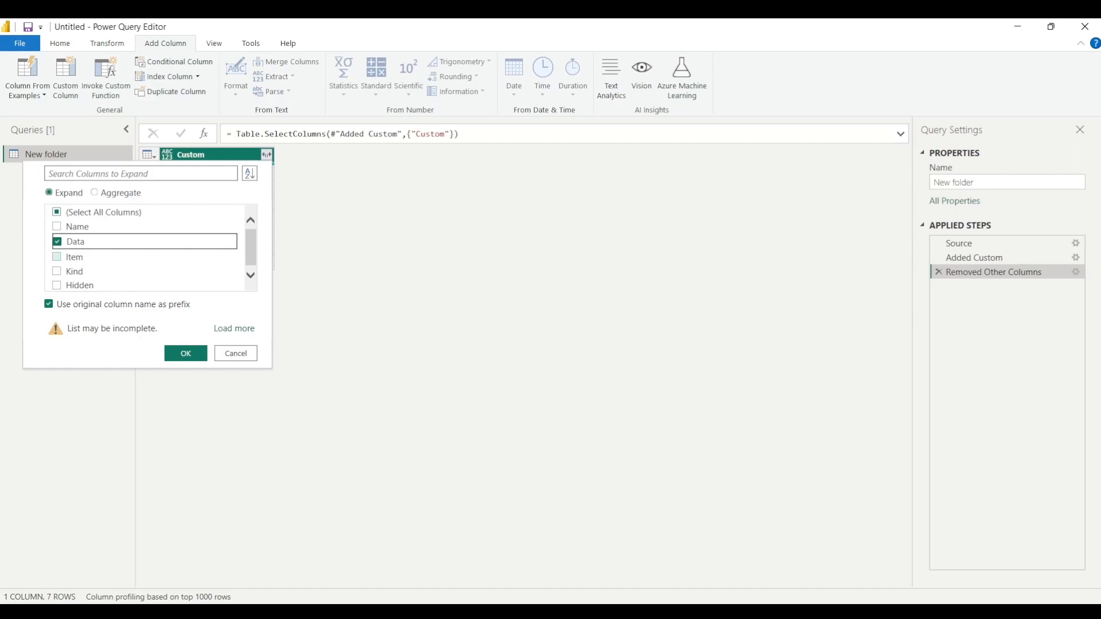
pyautogui.click(186, 354)
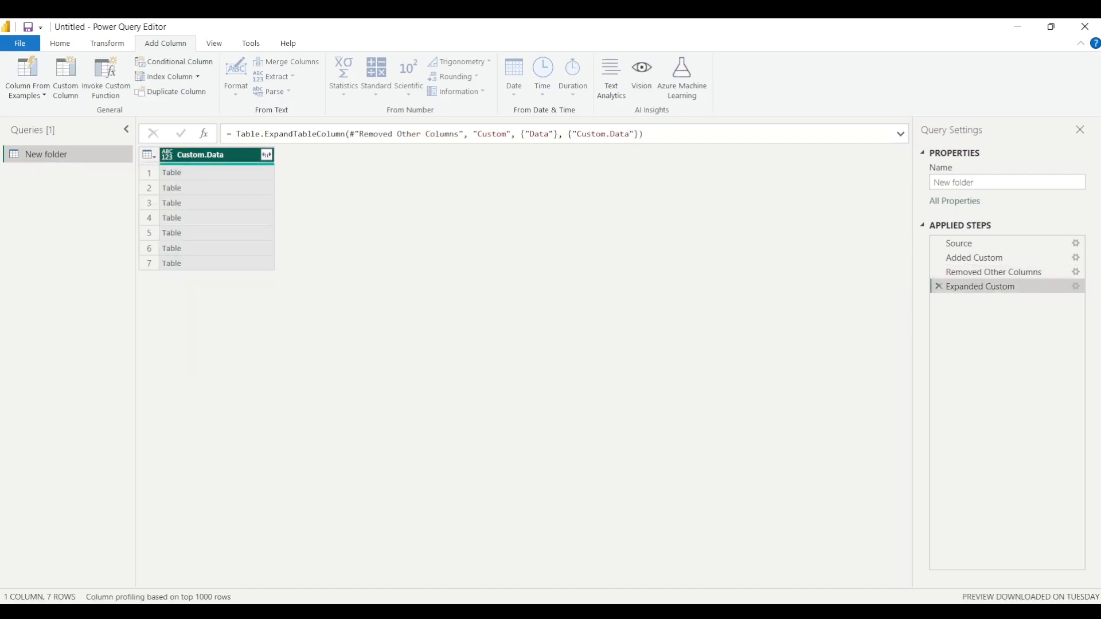
# Expand Custom.Data into all its columns after loading the complete column list, keeping the name prefix, and select the first resulting column
pyautogui.click(266, 155)
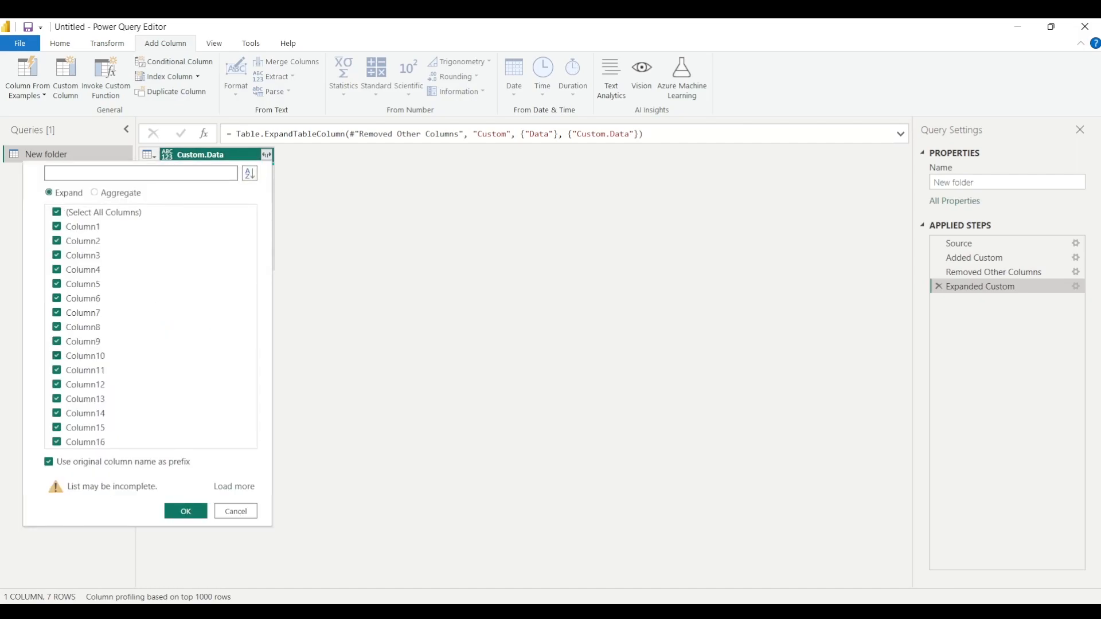
pyautogui.click(234, 486)
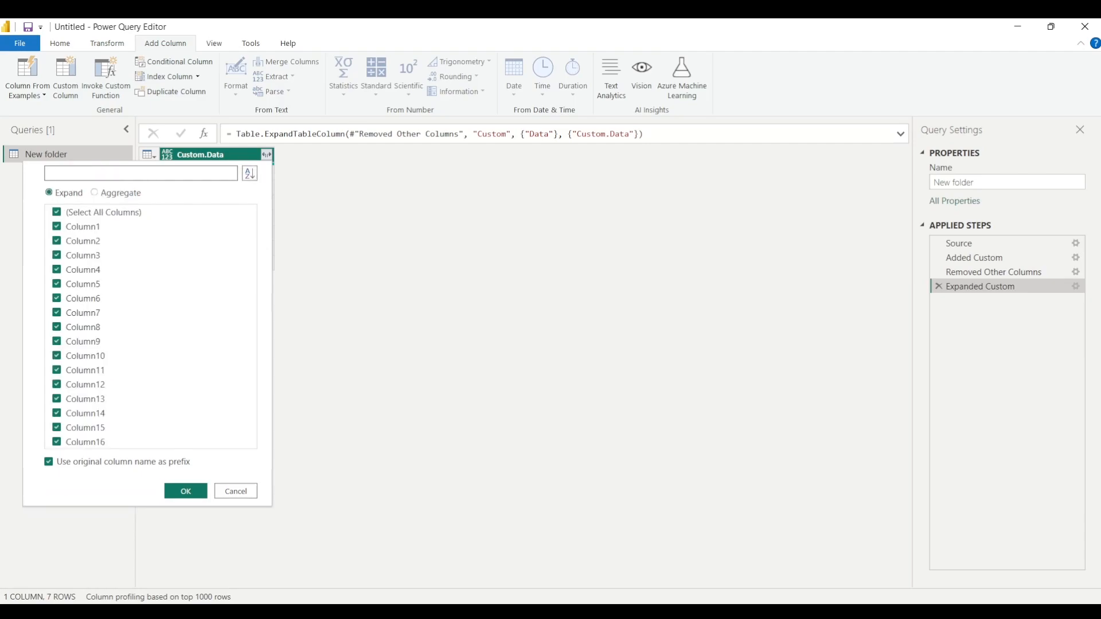
pyautogui.click(185, 491)
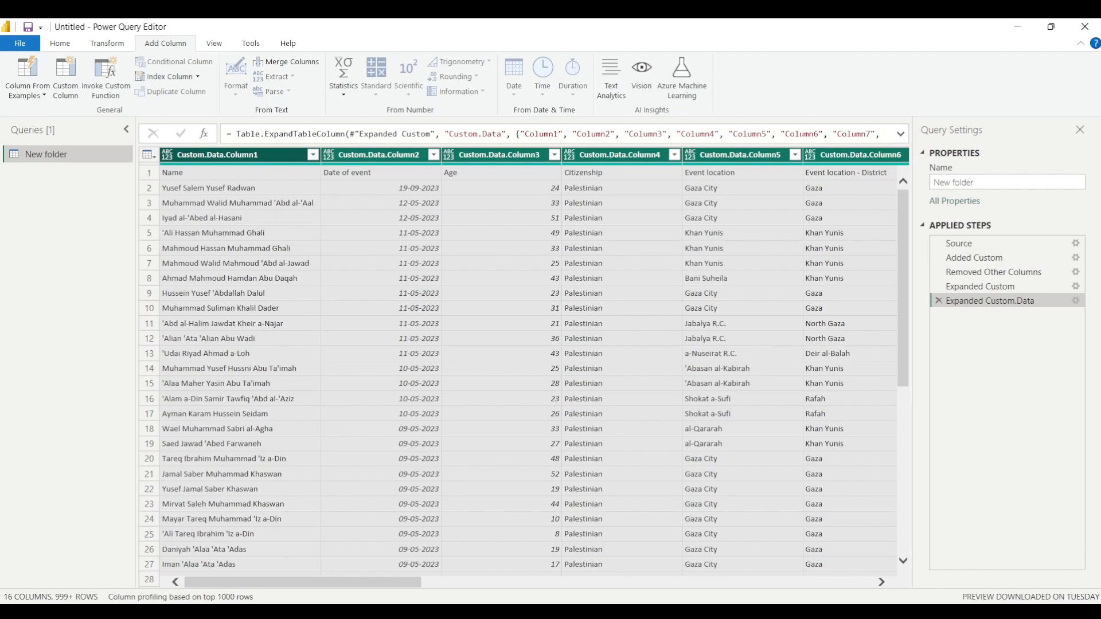
pyautogui.click(217, 155)
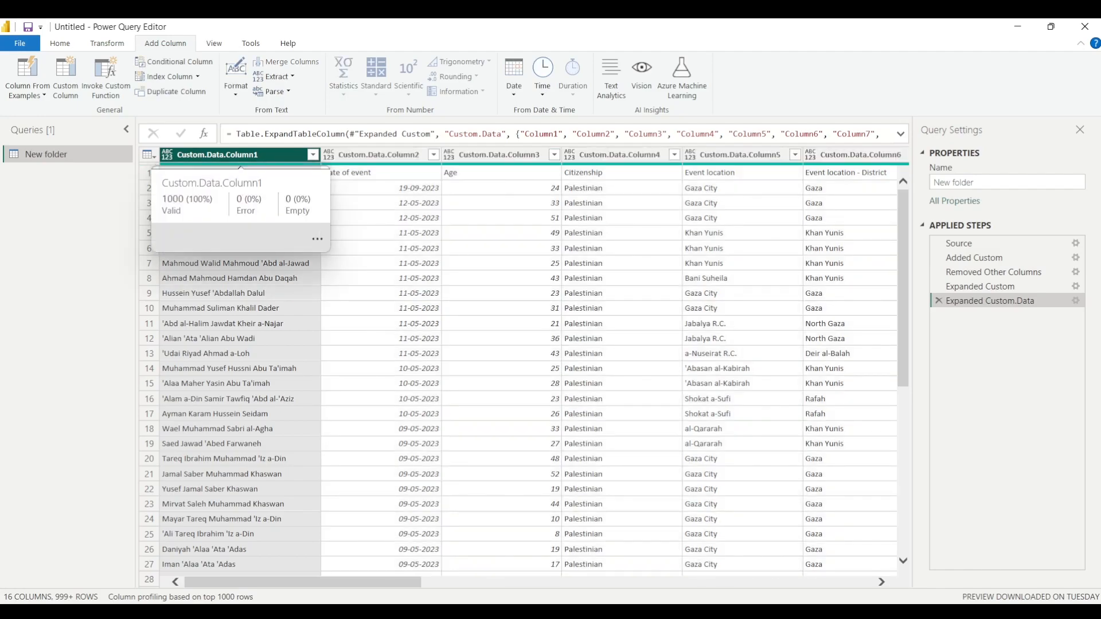
# Promote the first row of the expanded table to column headers
pyautogui.click(378, 154)
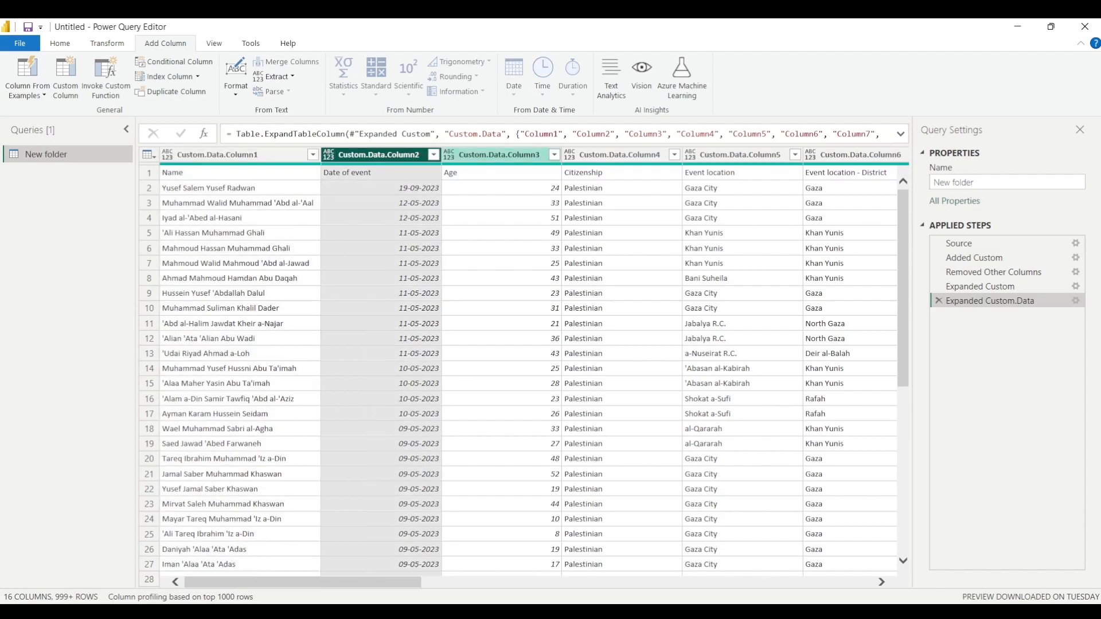
pyautogui.click(499, 155)
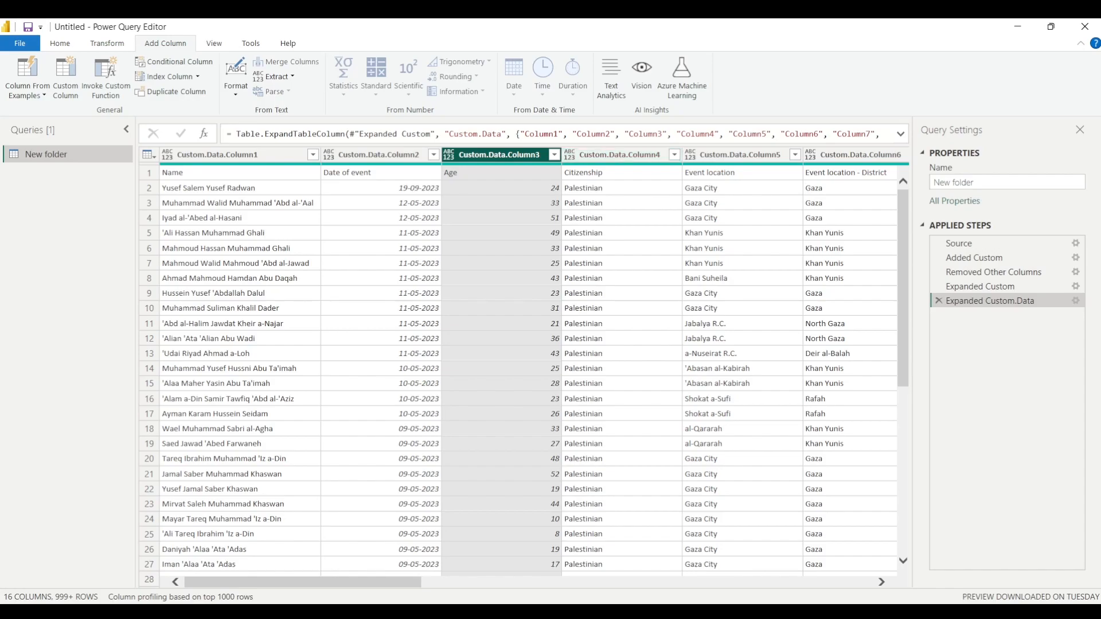
pyautogui.click(149, 172)
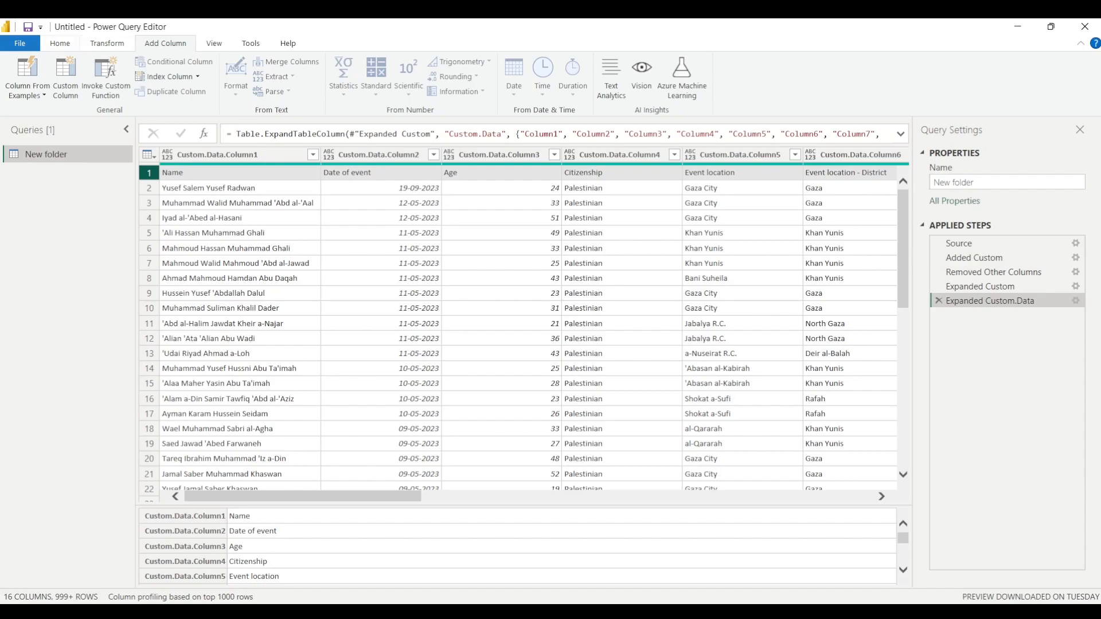
pyautogui.click(60, 44)
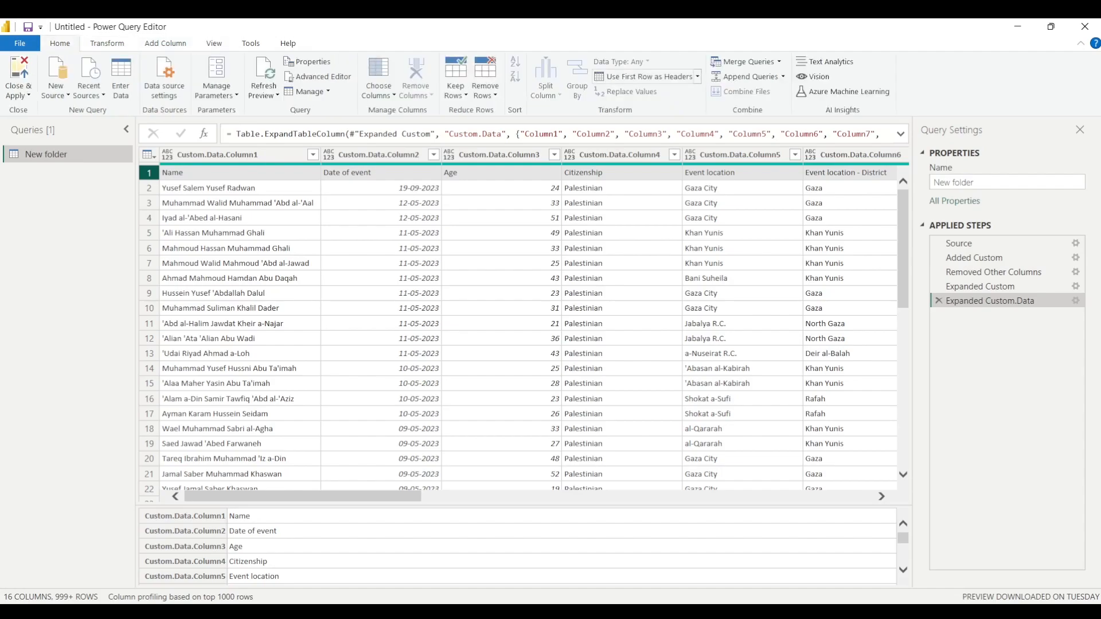
pyautogui.click(642, 77)
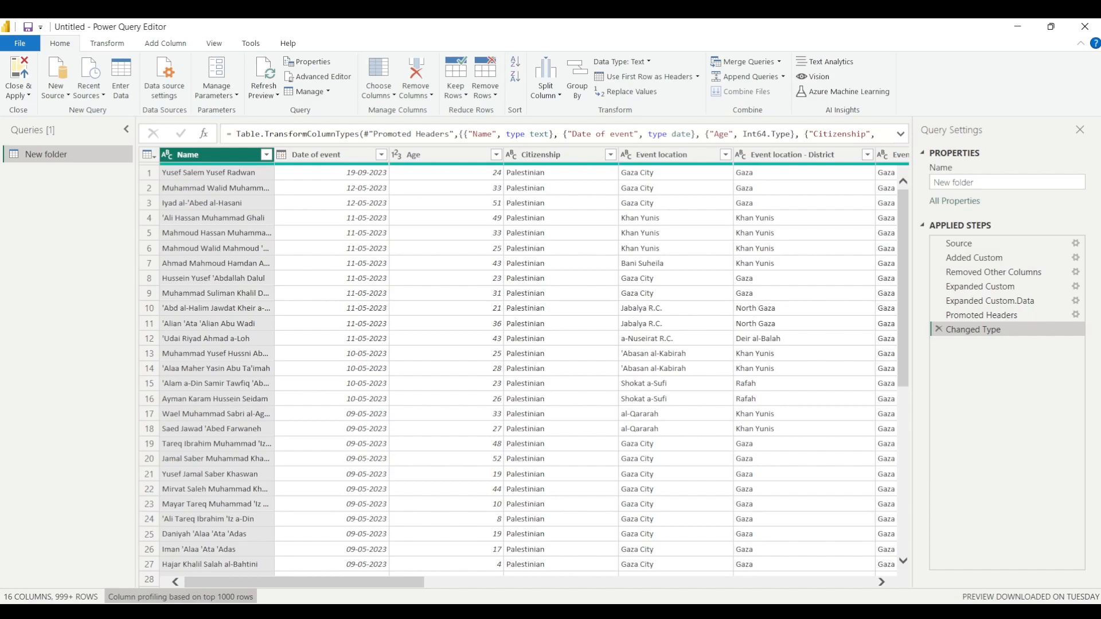
# Base column profiling on the entire data set and check the Date of event and Age columns for errors
pyautogui.click(181, 597)
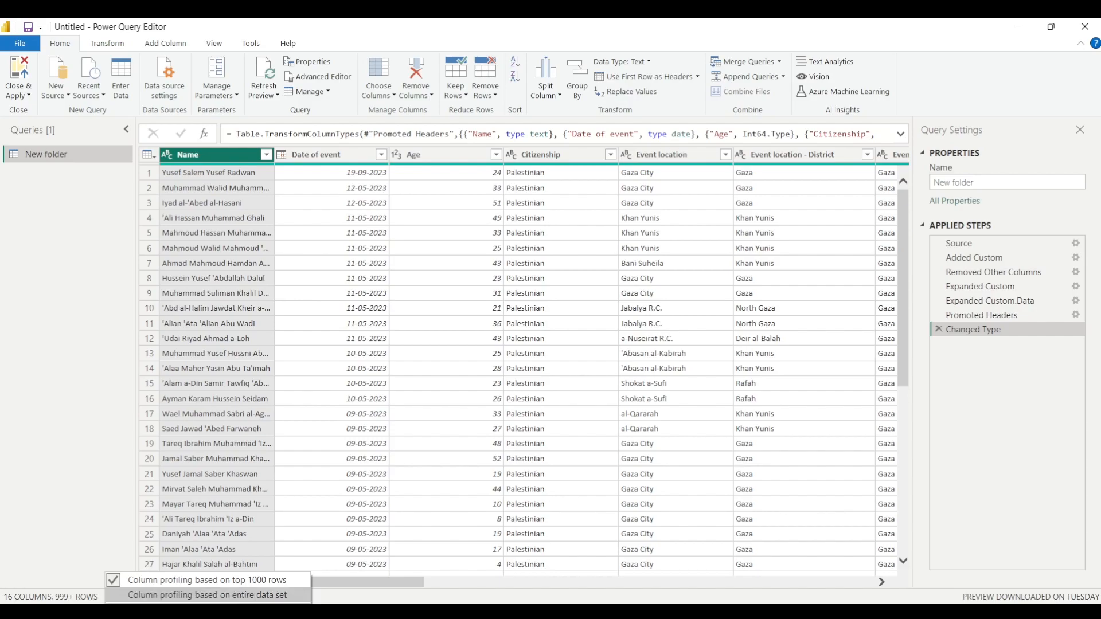
pyautogui.click(207, 594)
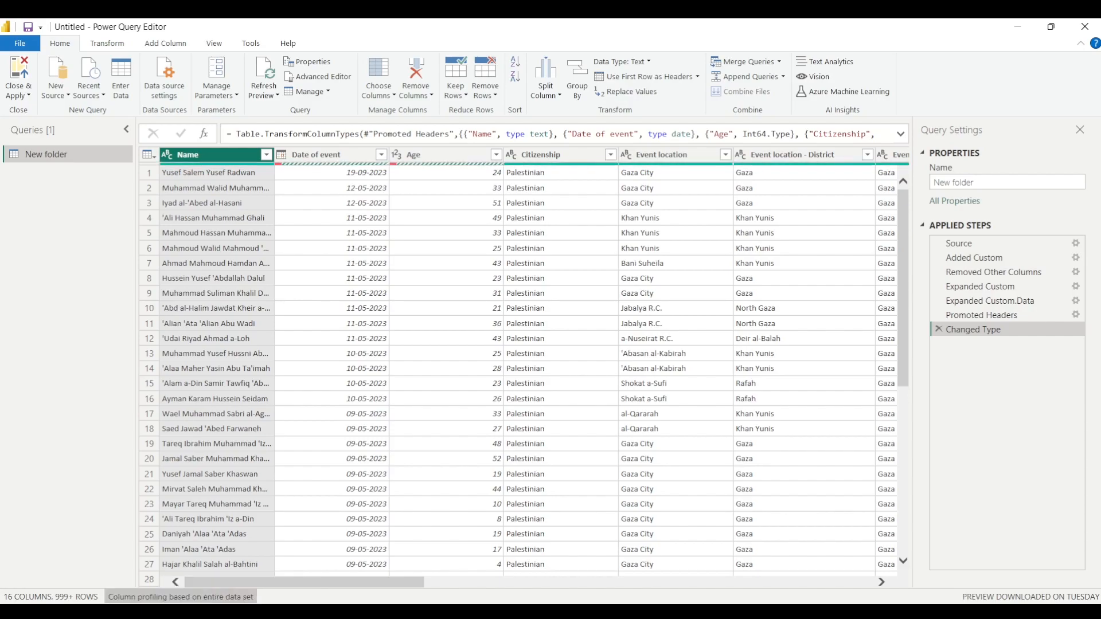
pyautogui.click(325, 155)
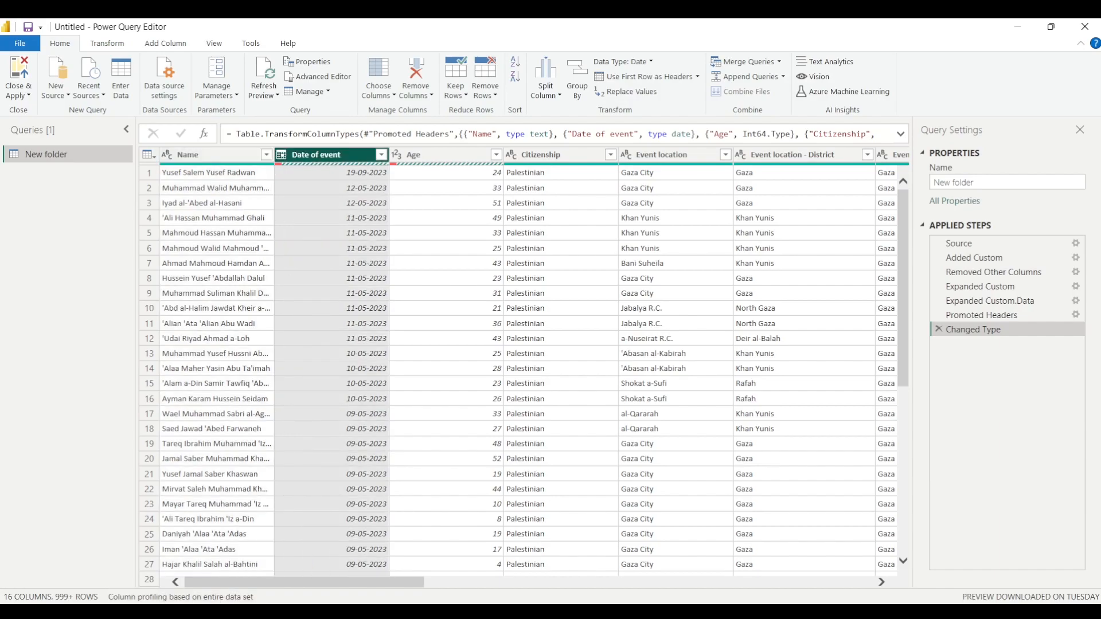
pyautogui.click(431, 155)
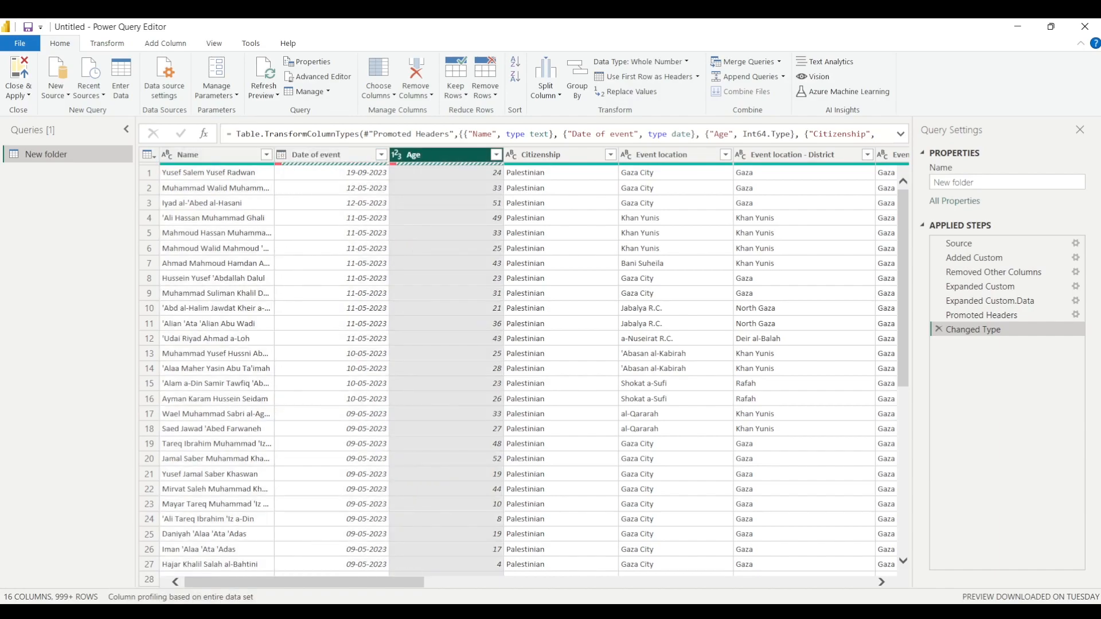
# Keep only the rows that contain errors in the Date of event column
pyautogui.click(325, 155)
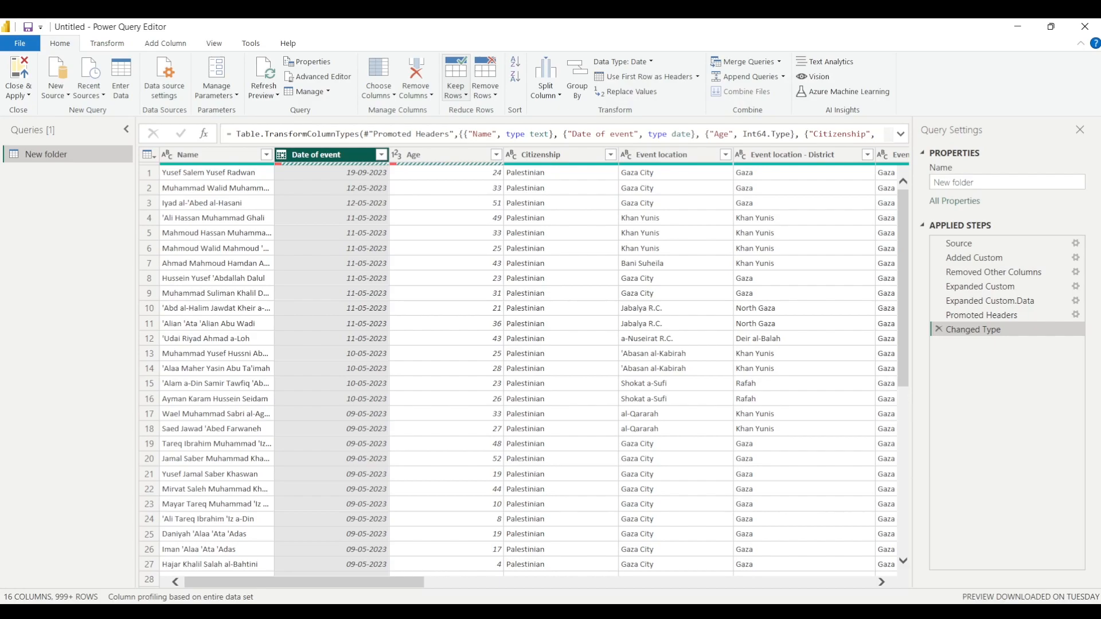
pyautogui.click(455, 91)
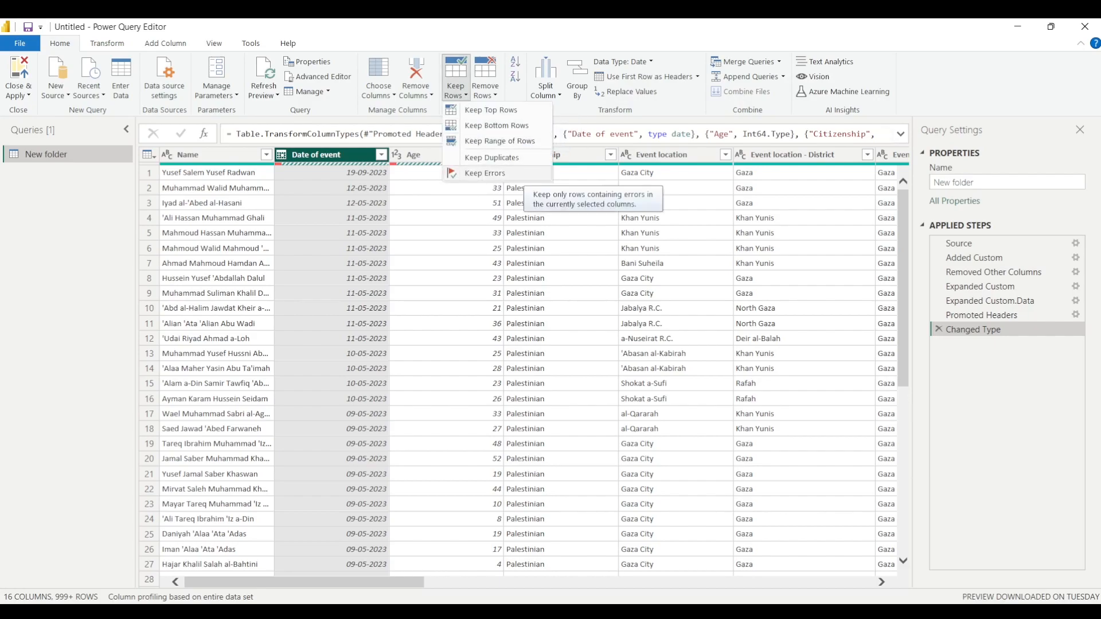
pyautogui.click(516, 173)
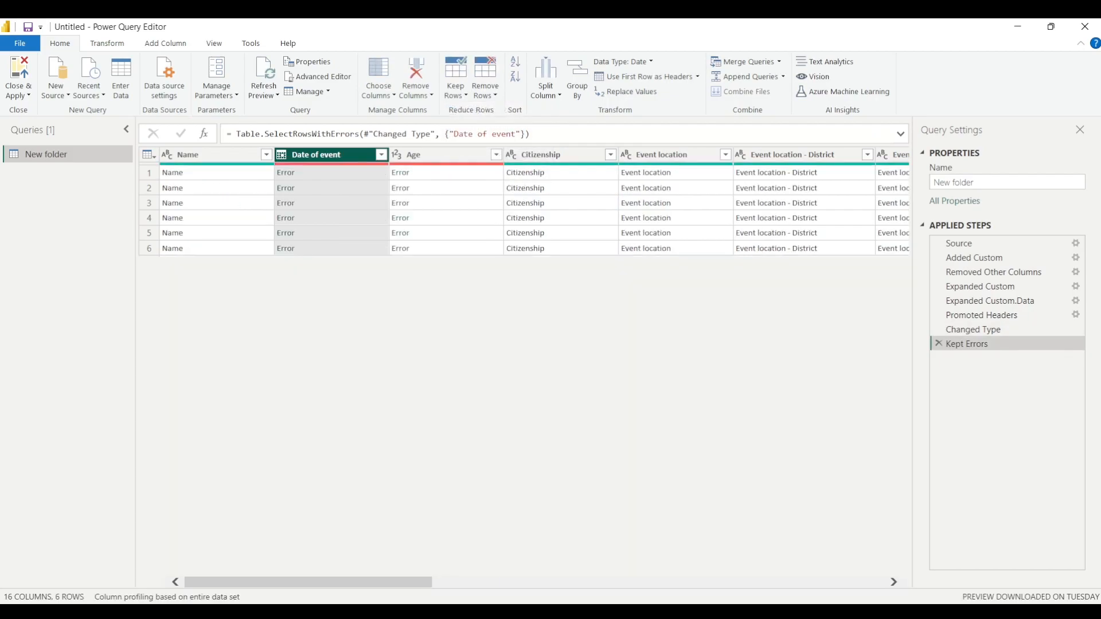
# Examine the cell contents and error details of the kept rows, and delete the Kept Errors step
pyautogui.click(217, 218)
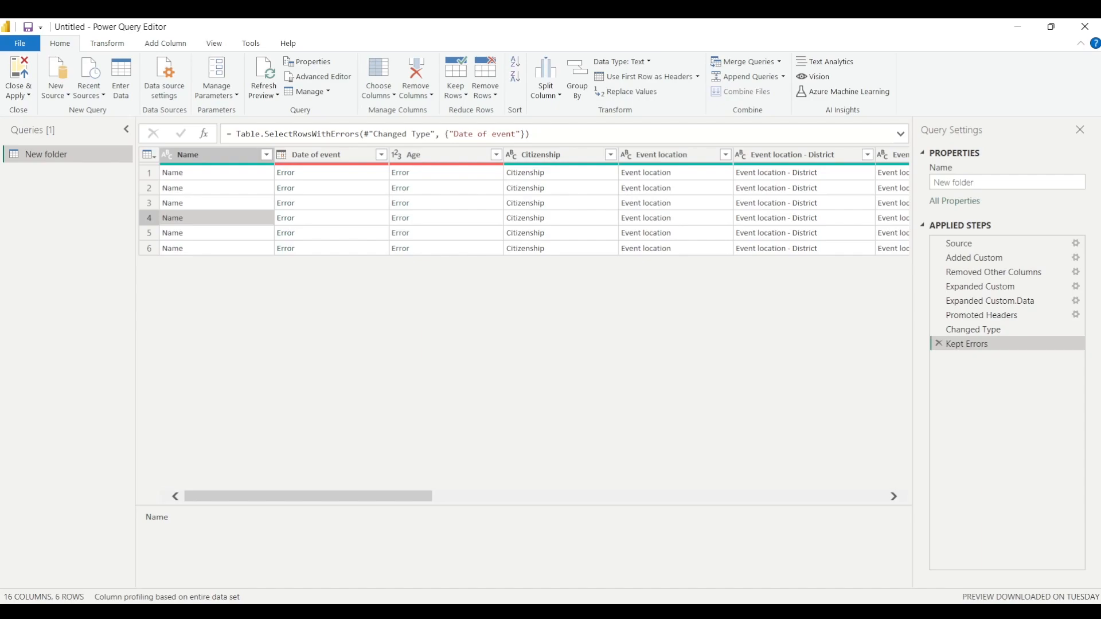
pyautogui.click(216, 188)
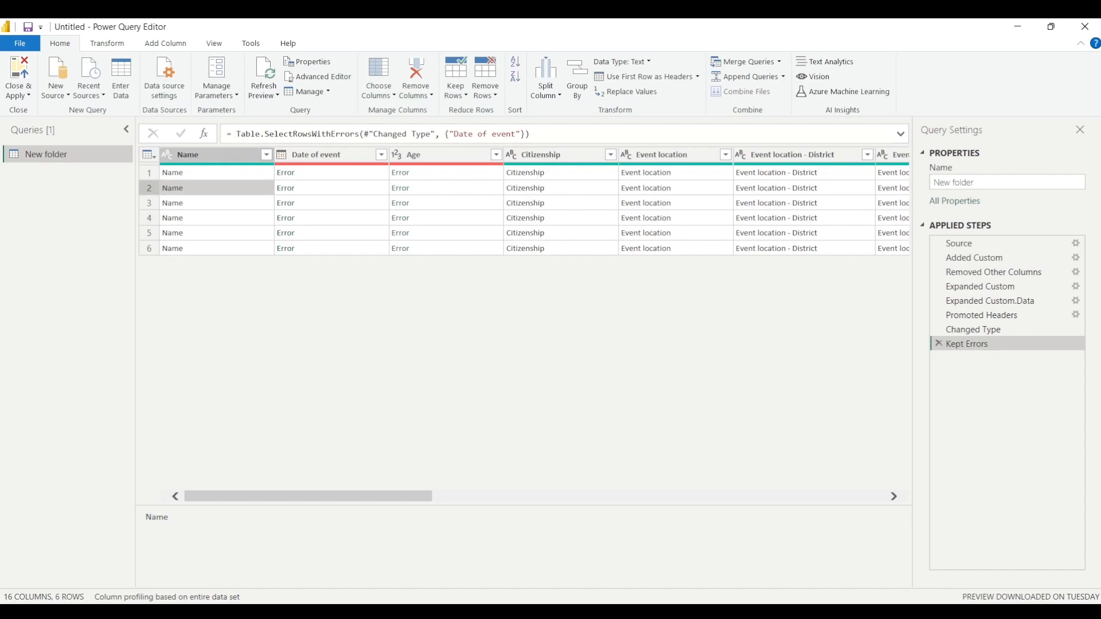
pyautogui.click(561, 188)
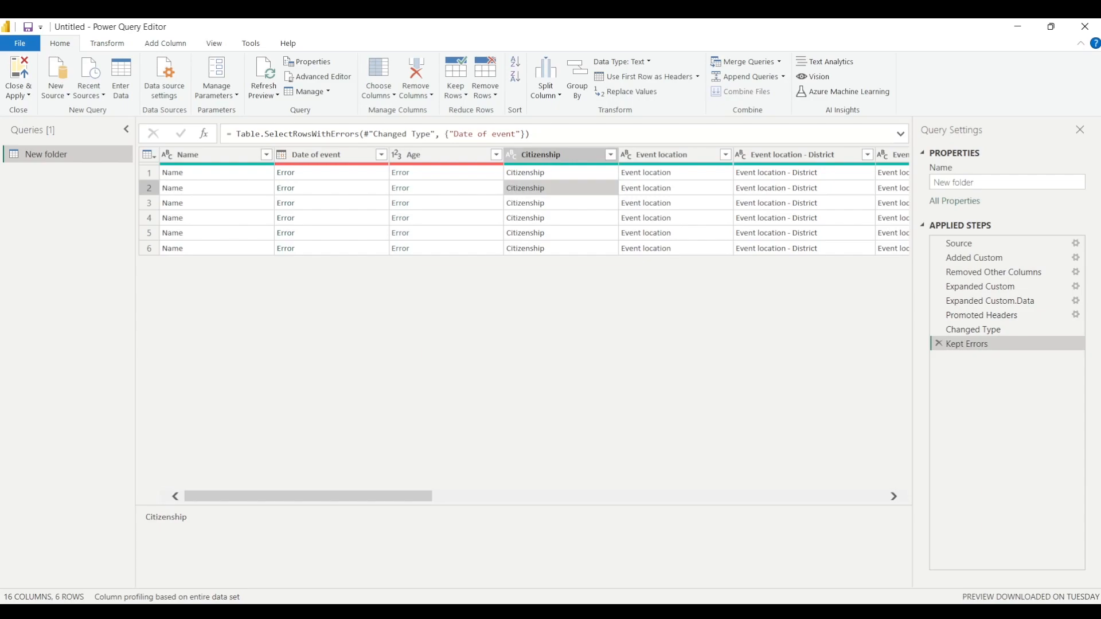
pyautogui.click(675, 188)
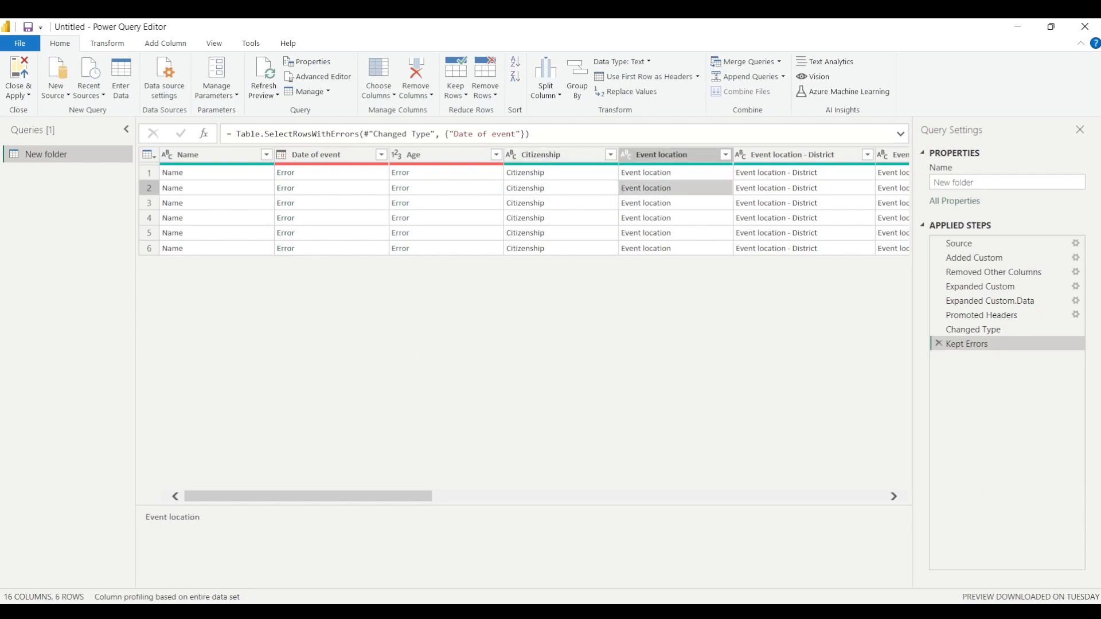
pyautogui.click(804, 203)
pyautogui.click(675, 203)
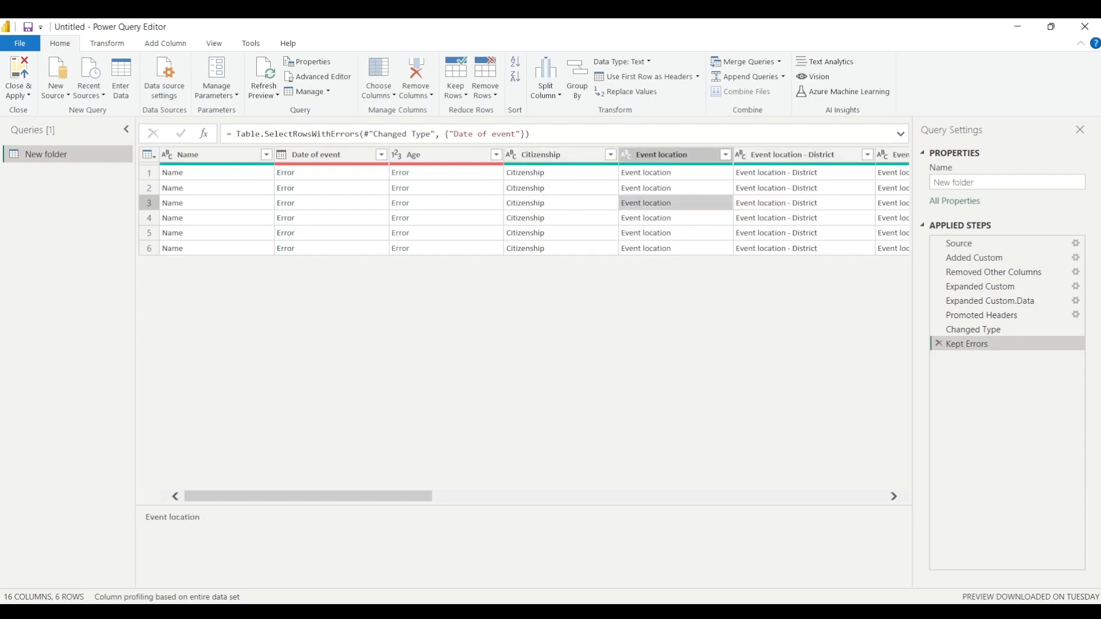
pyautogui.click(216, 203)
pyautogui.click(331, 203)
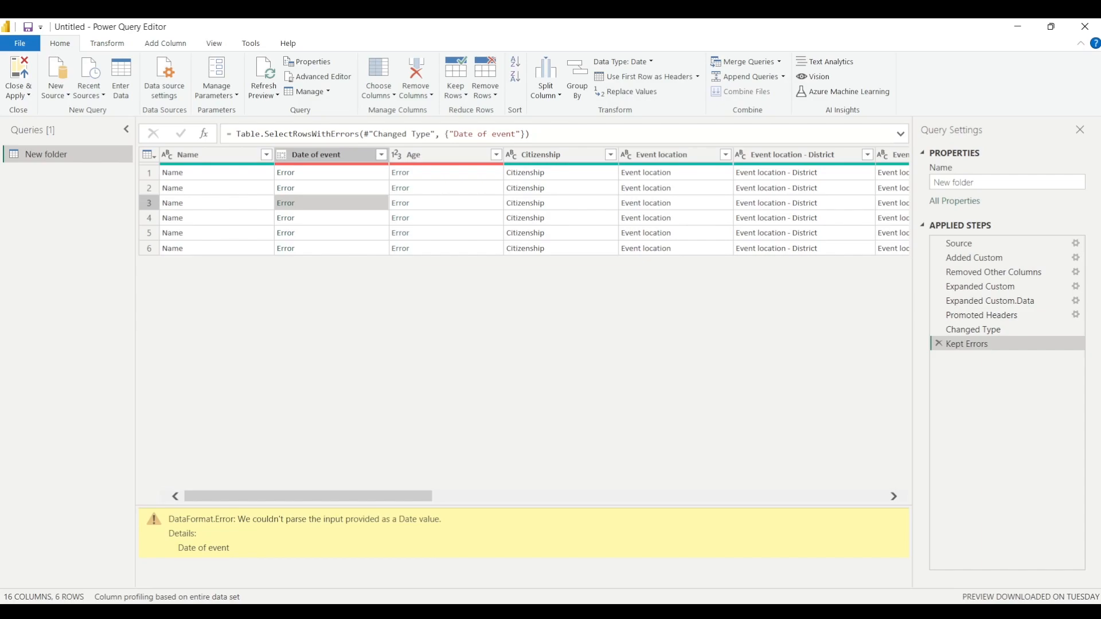
pyautogui.click(446, 218)
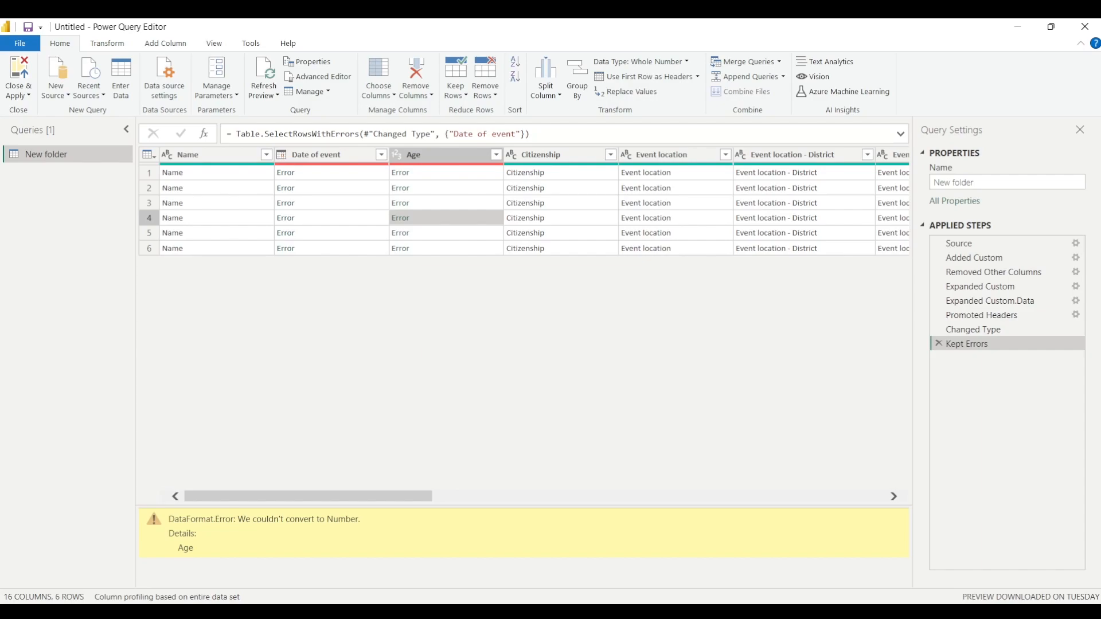
pyautogui.click(560, 218)
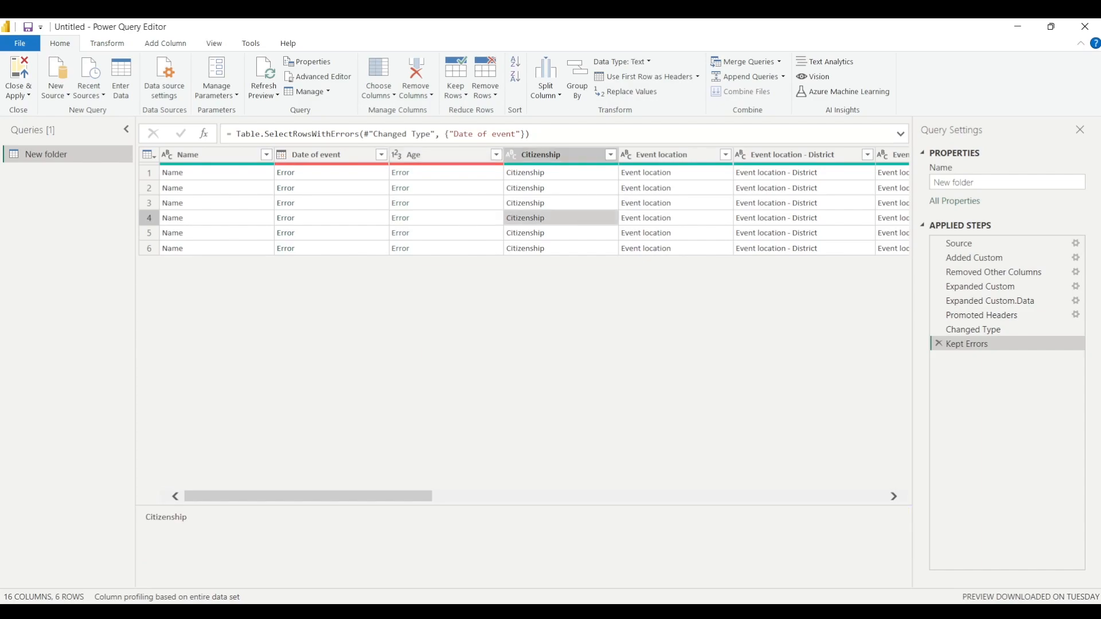
pyautogui.click(675, 218)
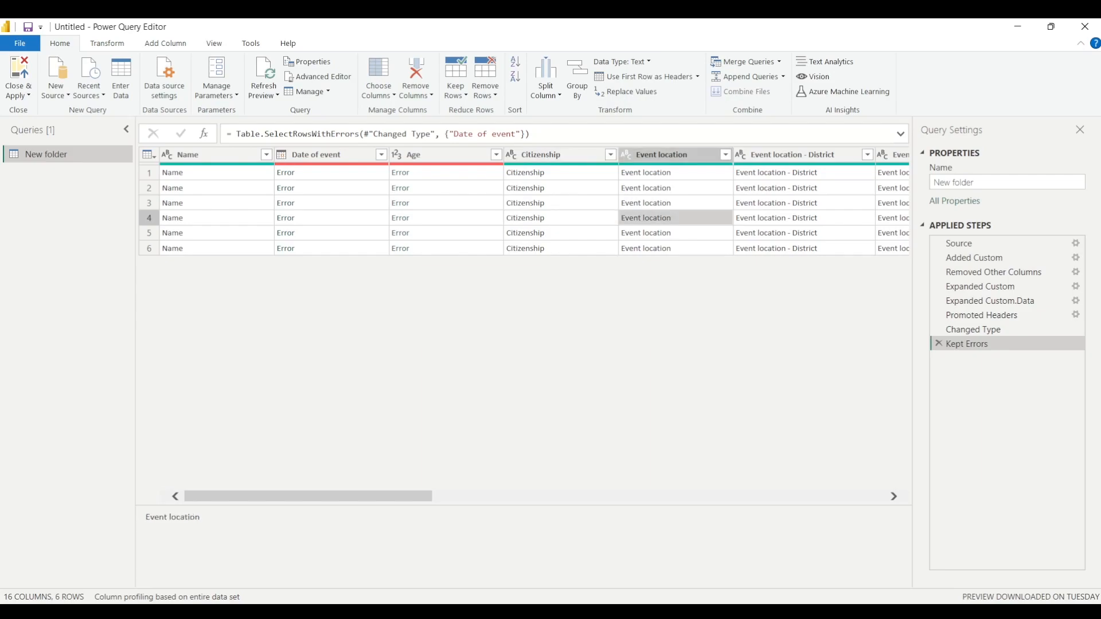
pyautogui.click(803, 218)
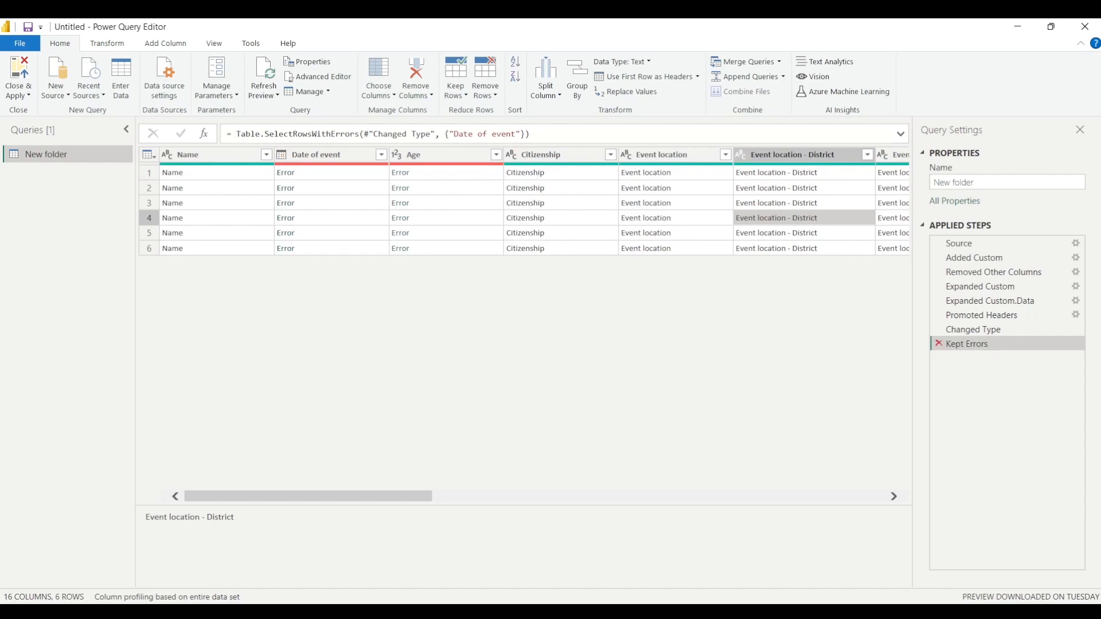
pyautogui.press('Delete')
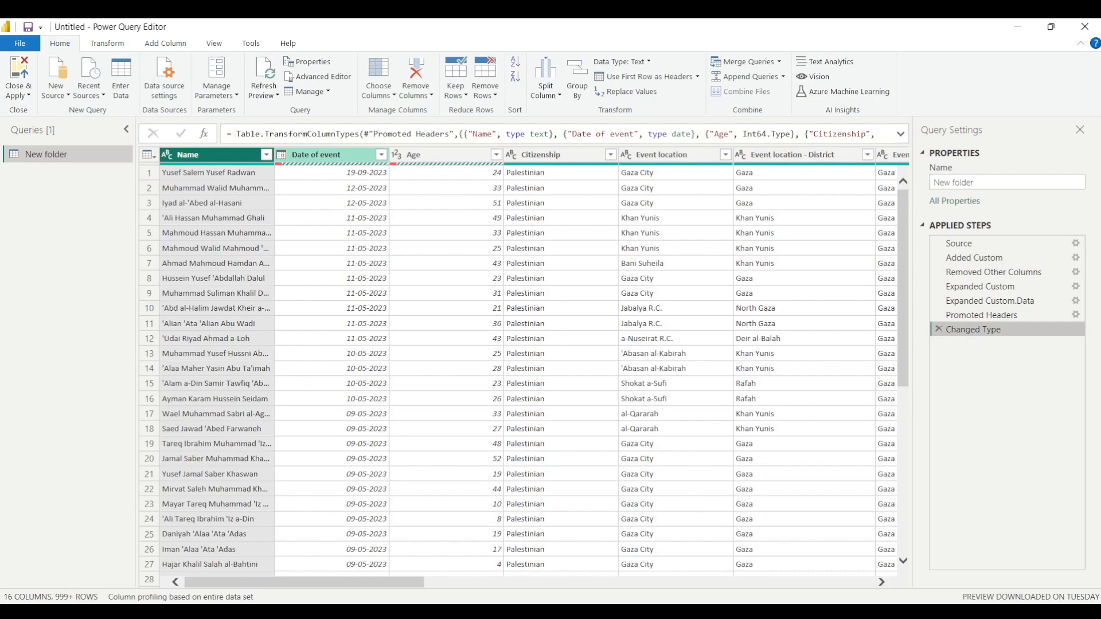
# Remove the rows that contain errors in the Date of event column
pyautogui.click(327, 155)
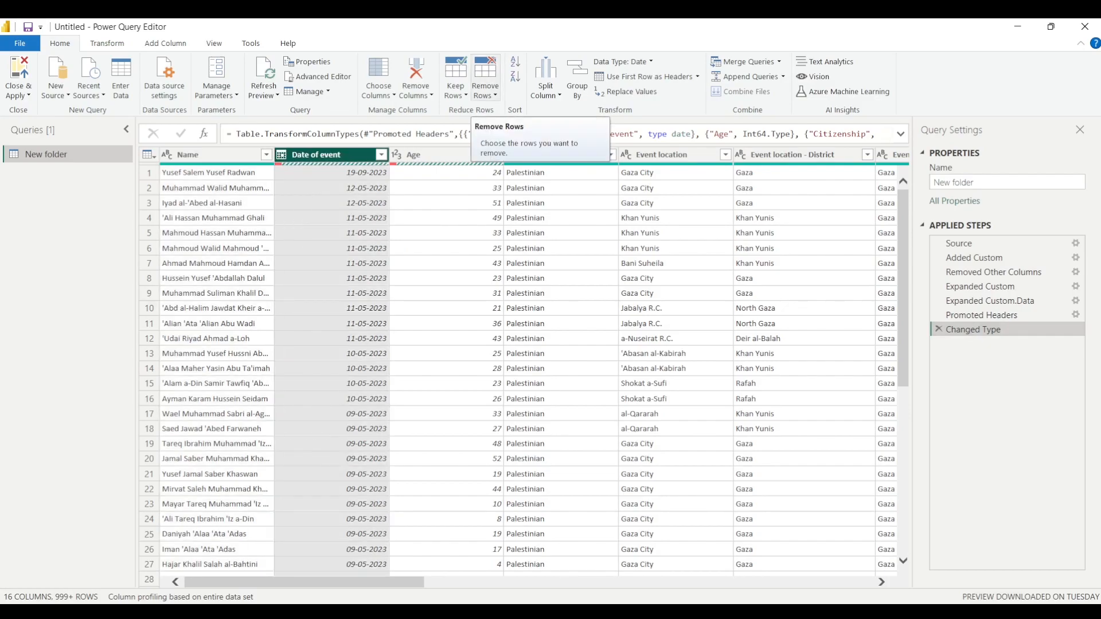
pyautogui.click(485, 91)
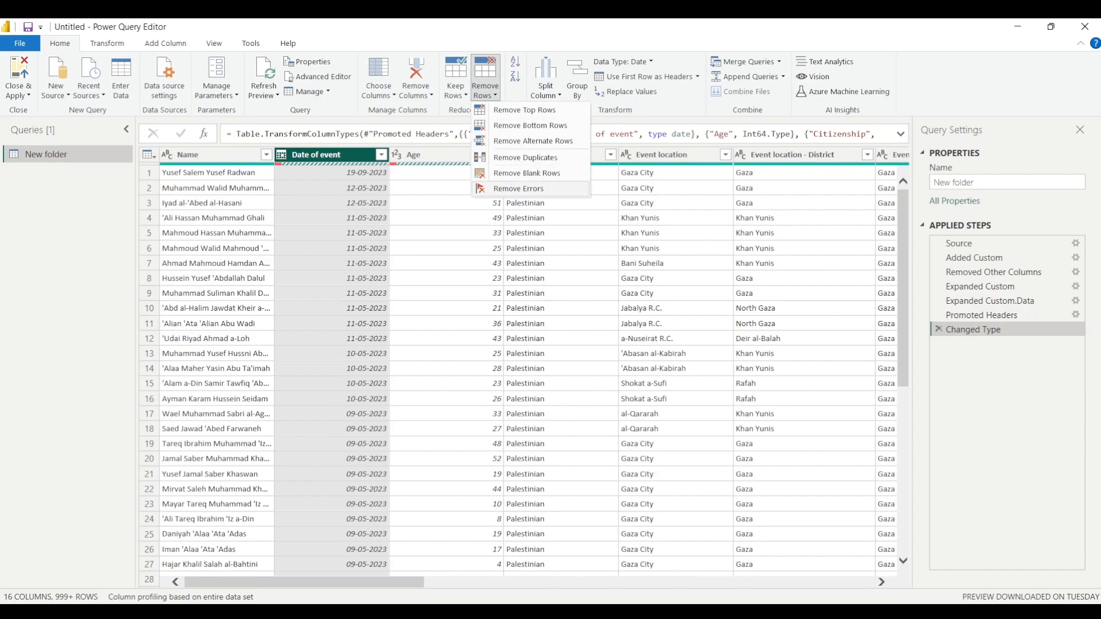
pyautogui.click(518, 189)
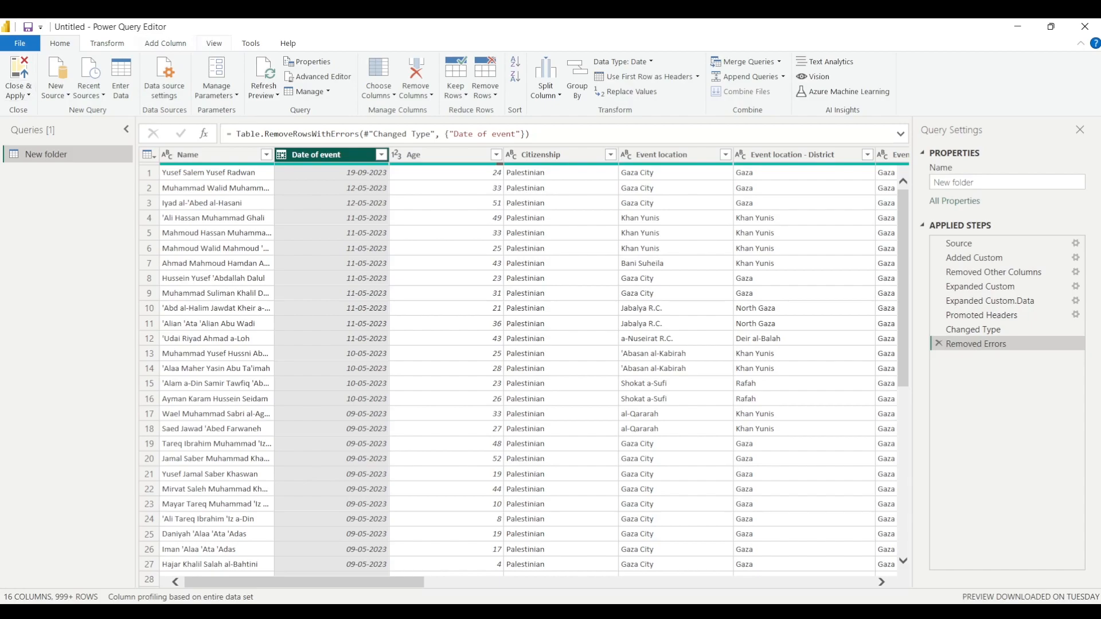
# Turn on column quality in the data preview and review the valid, error and empty shares across all columns
pyautogui.click(214, 43)
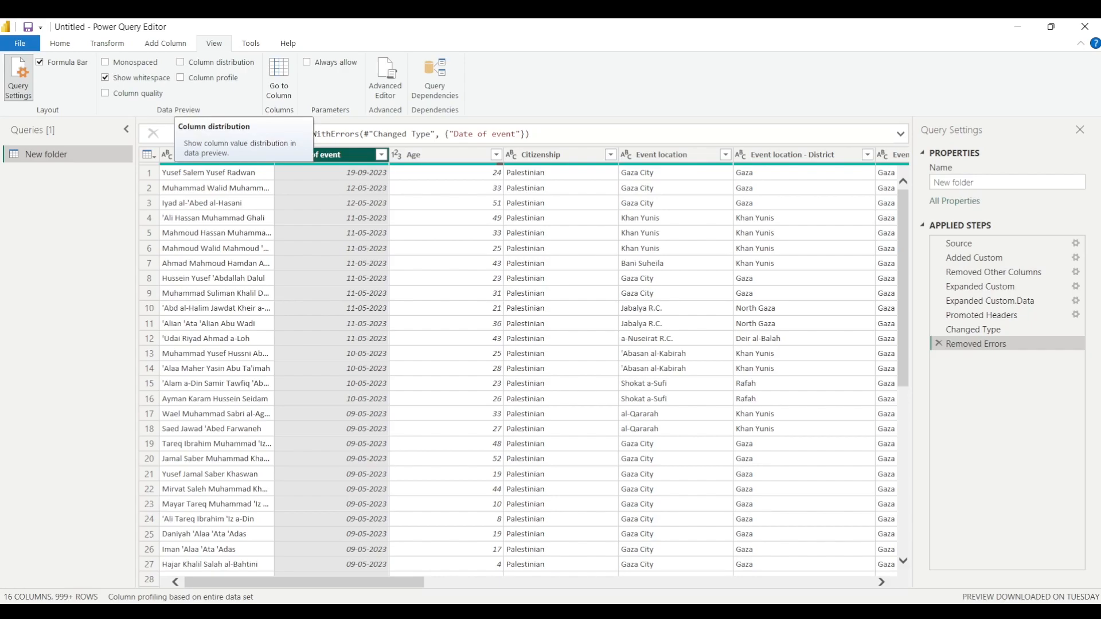
pyautogui.click(105, 93)
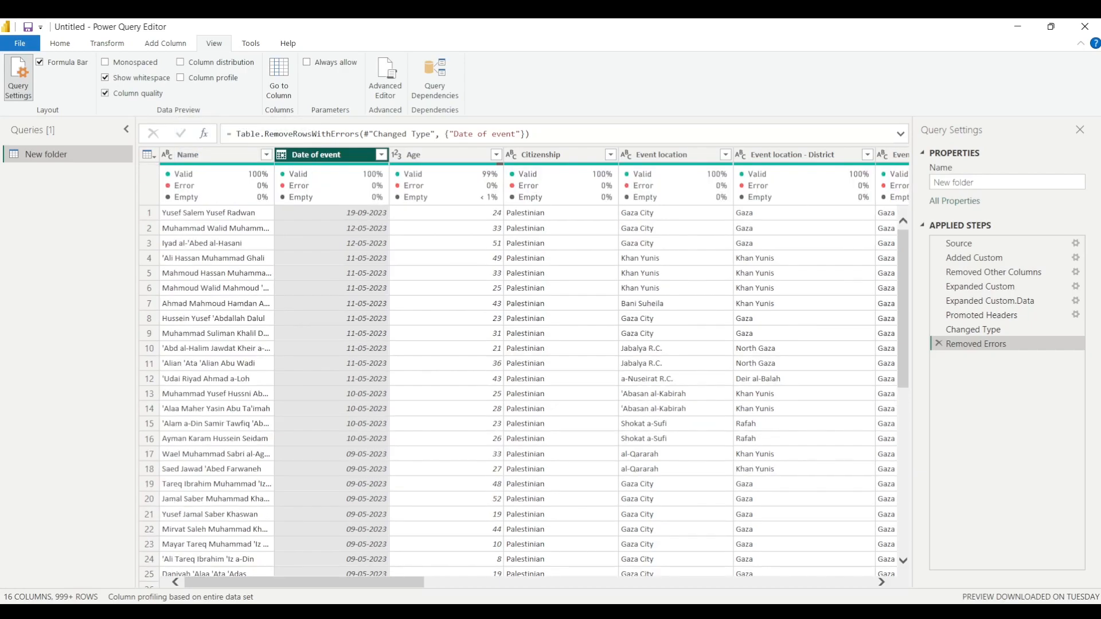
pyautogui.moveTo(217, 186)
pyautogui.hscroll(10, 533, 367)
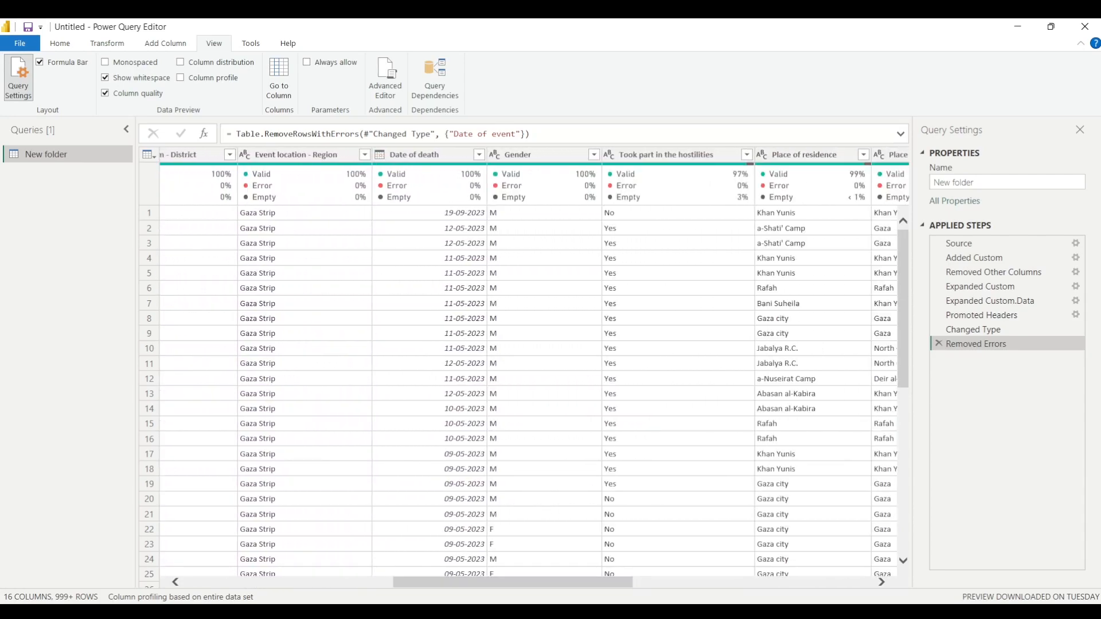
pyautogui.hscroll(10, 518, 367)
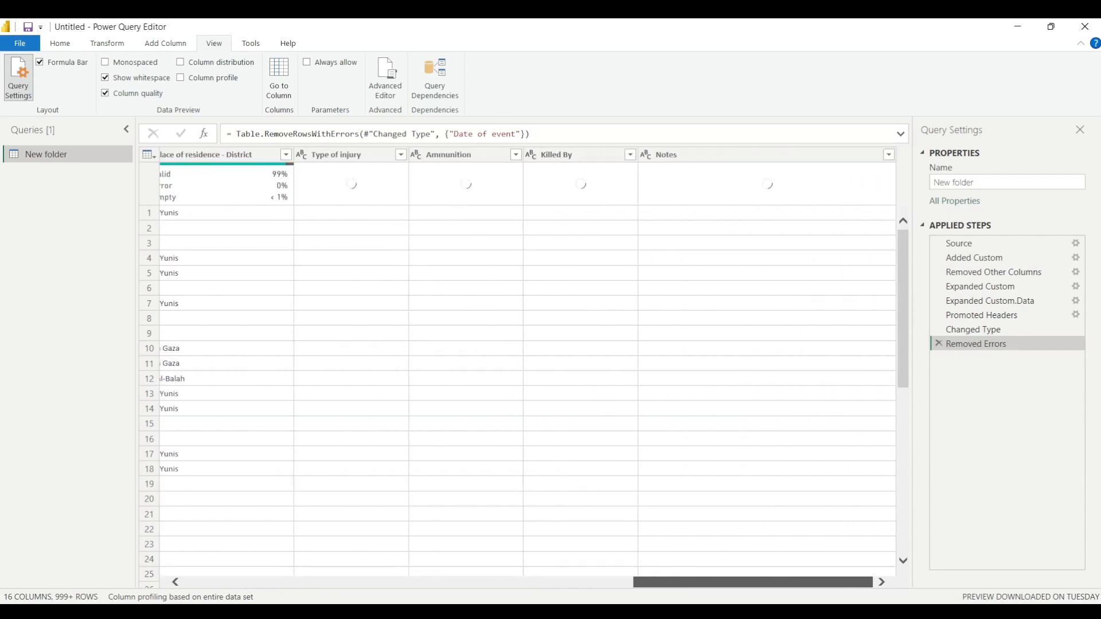
pyautogui.hscroll(-20, 518, 366)
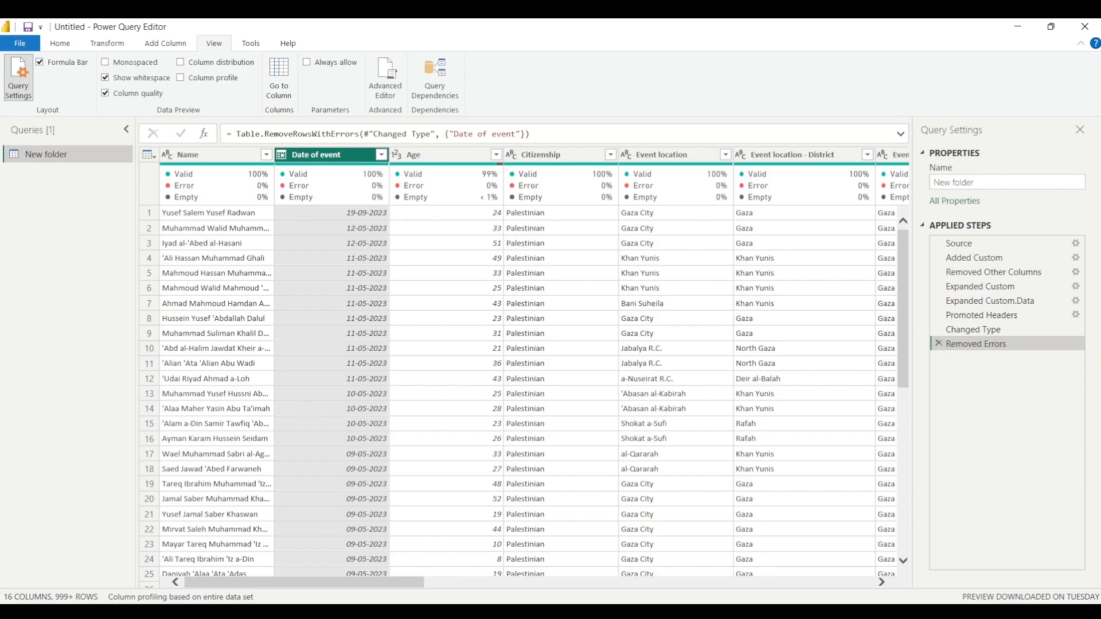
# Turn on column profile and column distribution, and display the statistics for the Age column
pyautogui.click(180, 78)
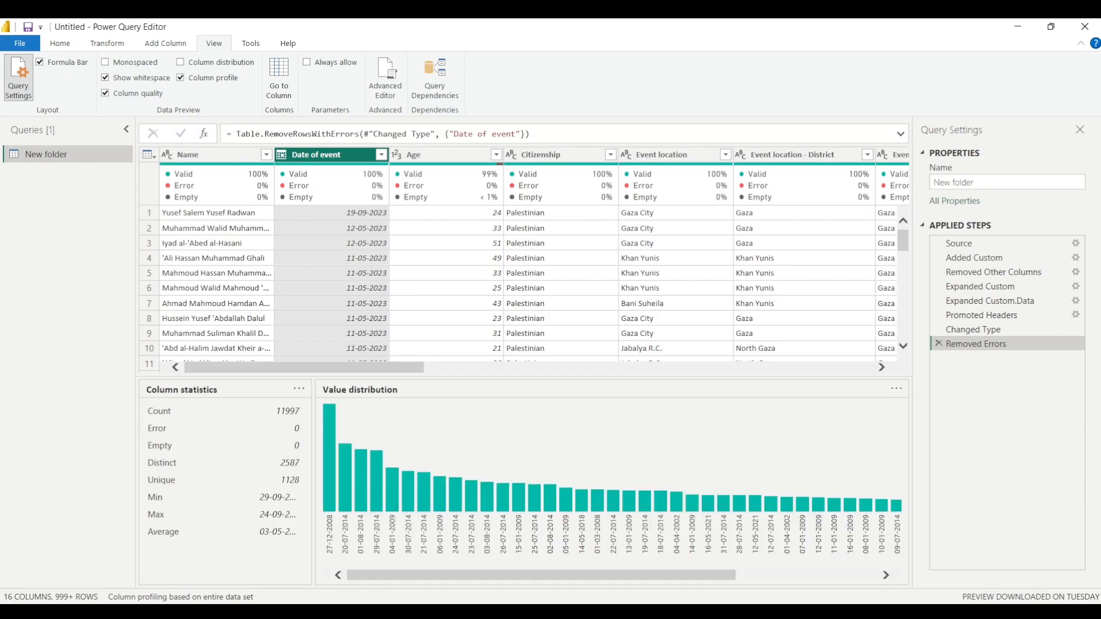
pyautogui.click(180, 62)
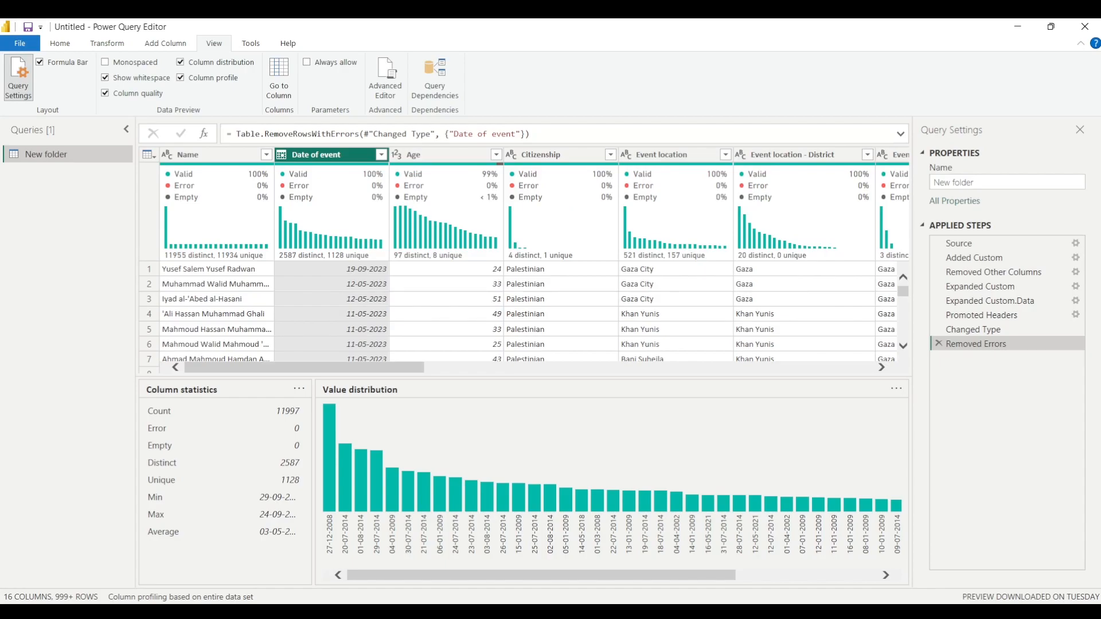
pyautogui.click(440, 155)
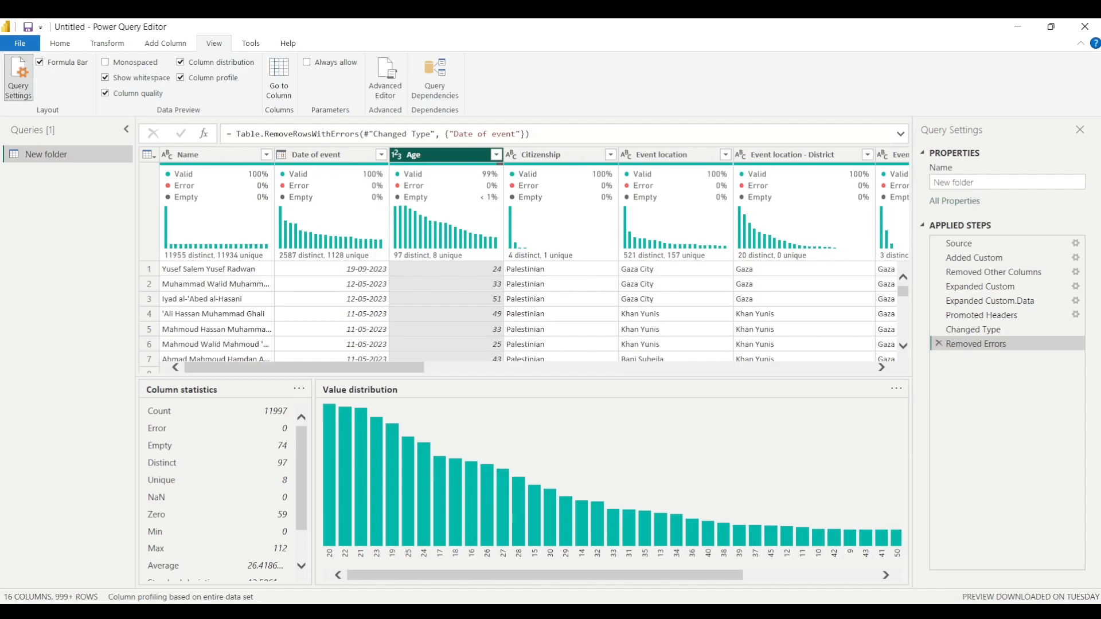
pyautogui.click(59, 43)
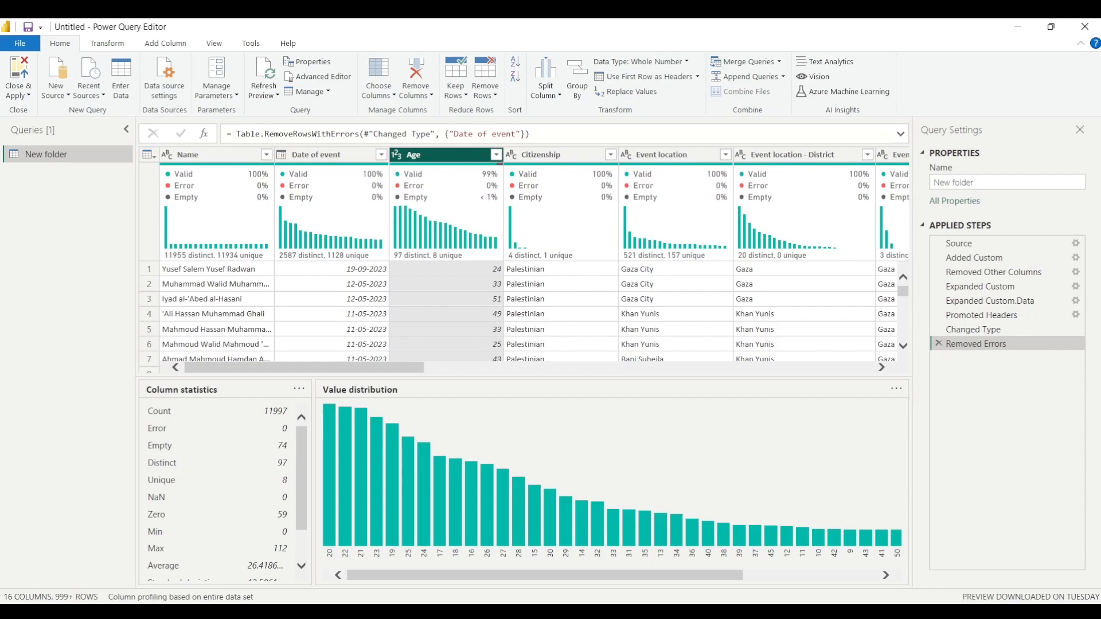
# Apply the pending query changes to the data model and close the Power Query Editor
pyautogui.click(19, 92)
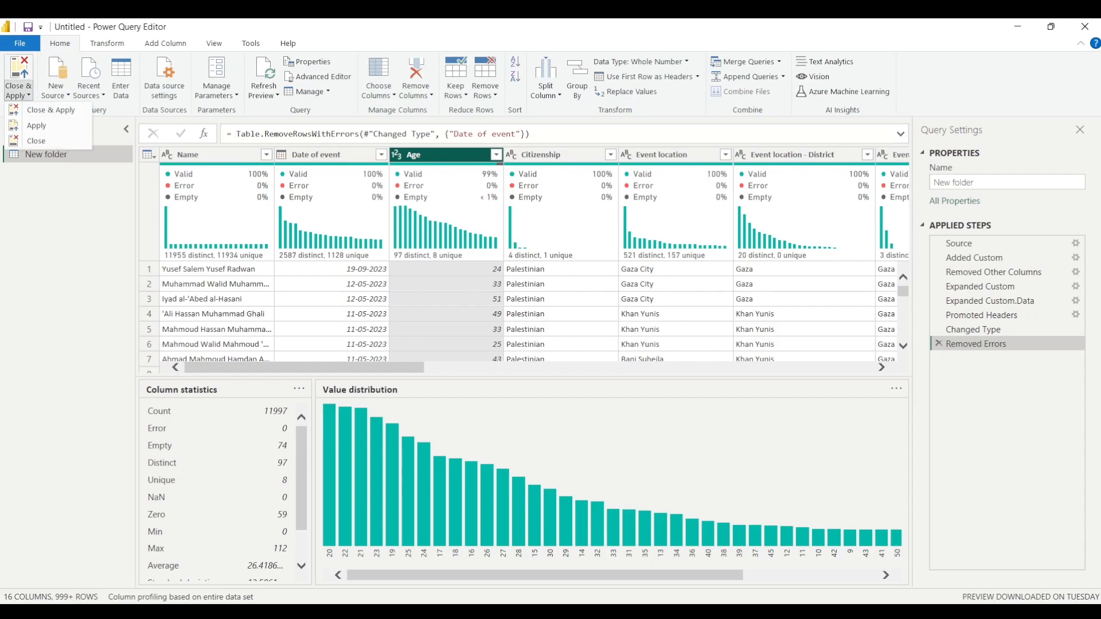
pyautogui.click(36, 125)
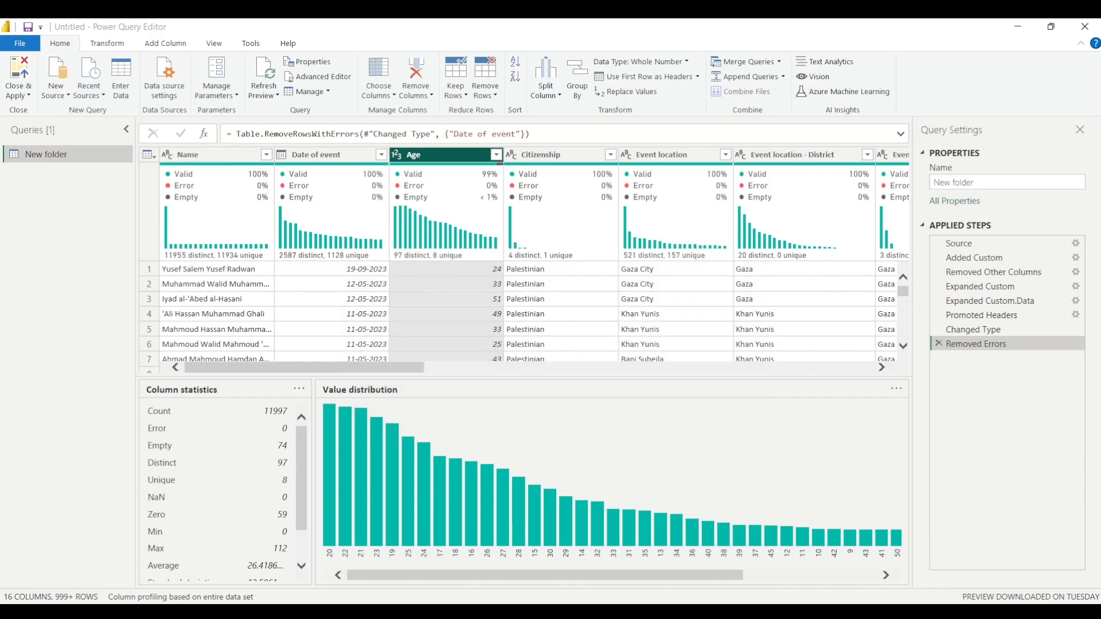
pyautogui.click(18, 92)
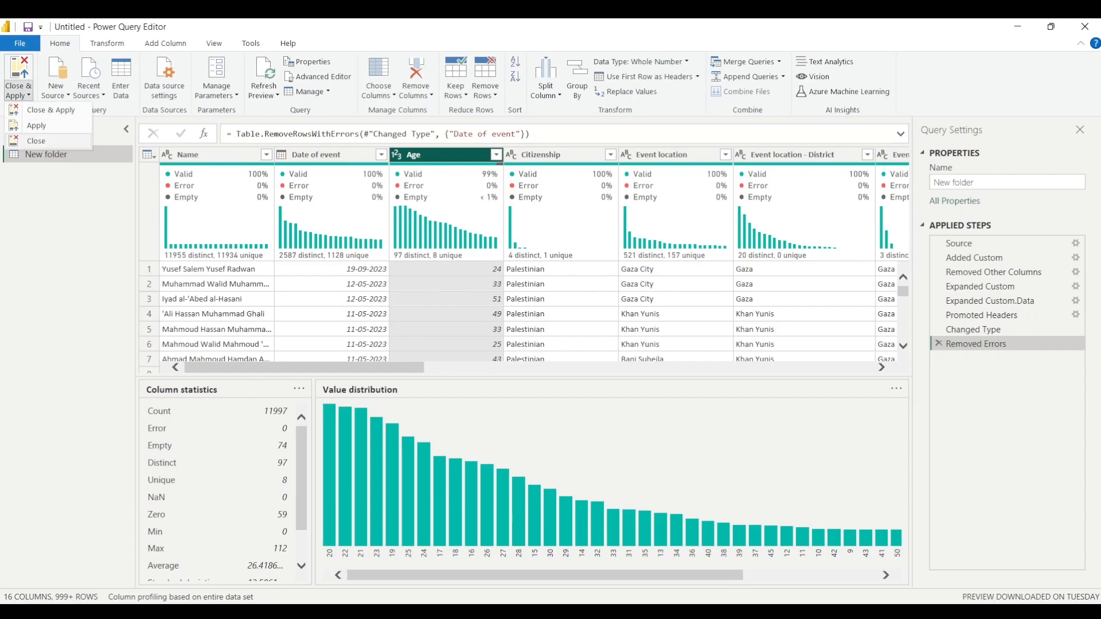
pyautogui.click(36, 141)
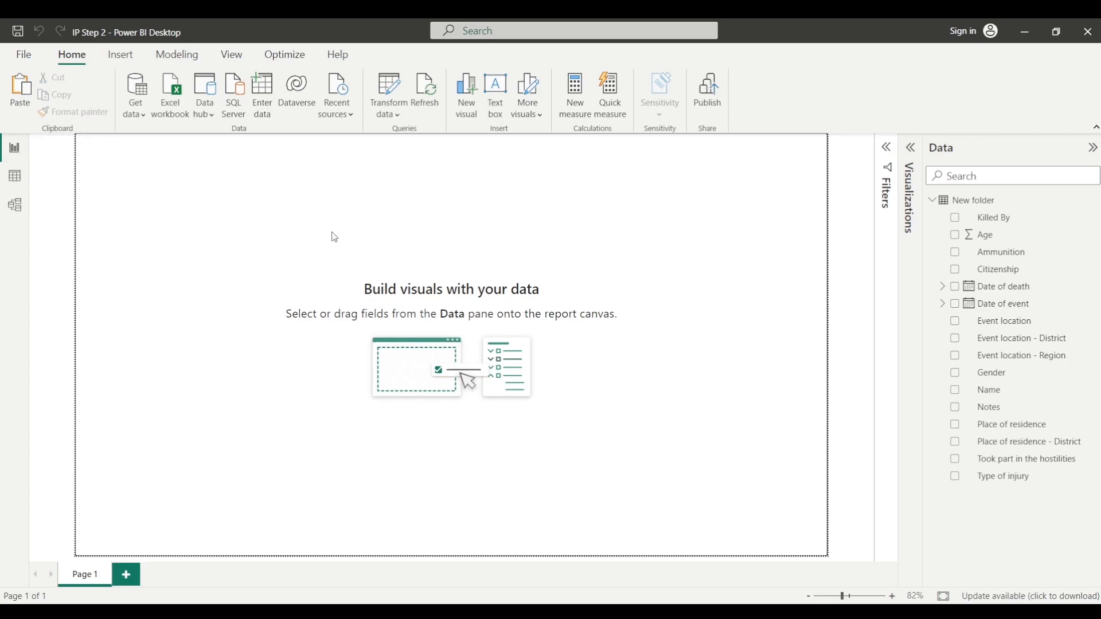
# Reopen the query for transformation and rename it from New folder to Data Table
pyautogui.click(390, 85)
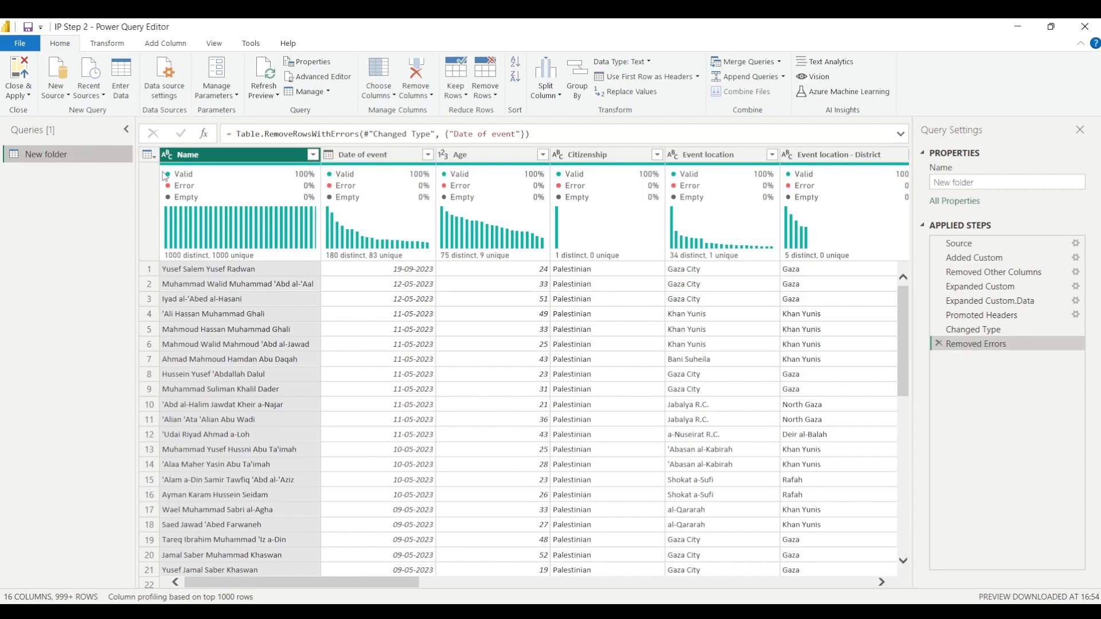
pyautogui.doubleClick(60, 153)
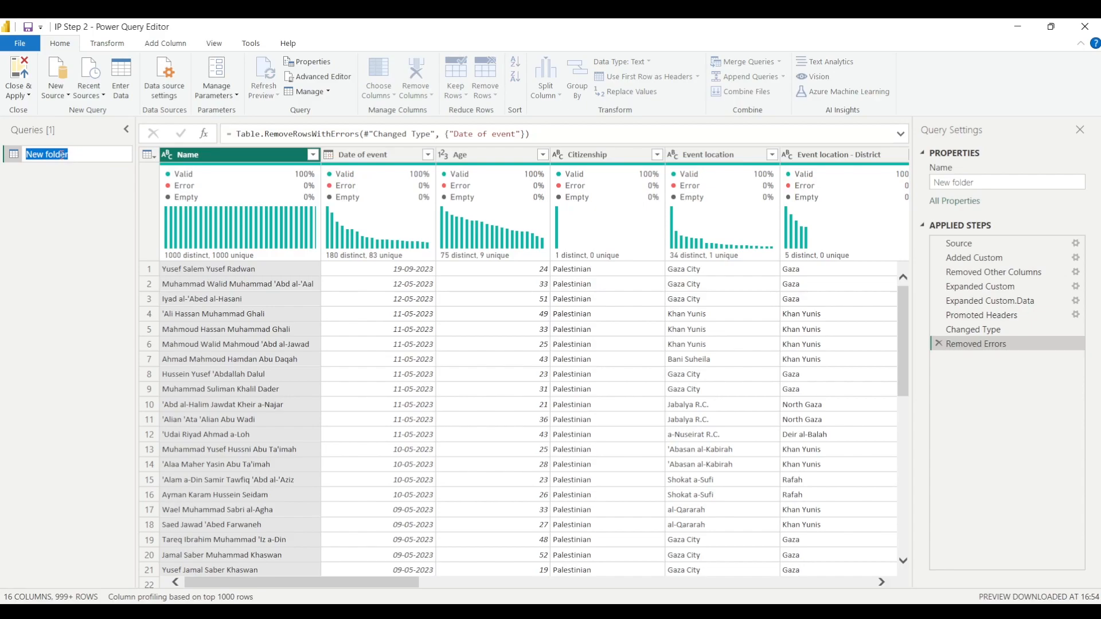
pyautogui.press('BackSpace')
pyautogui.write('Data Table')
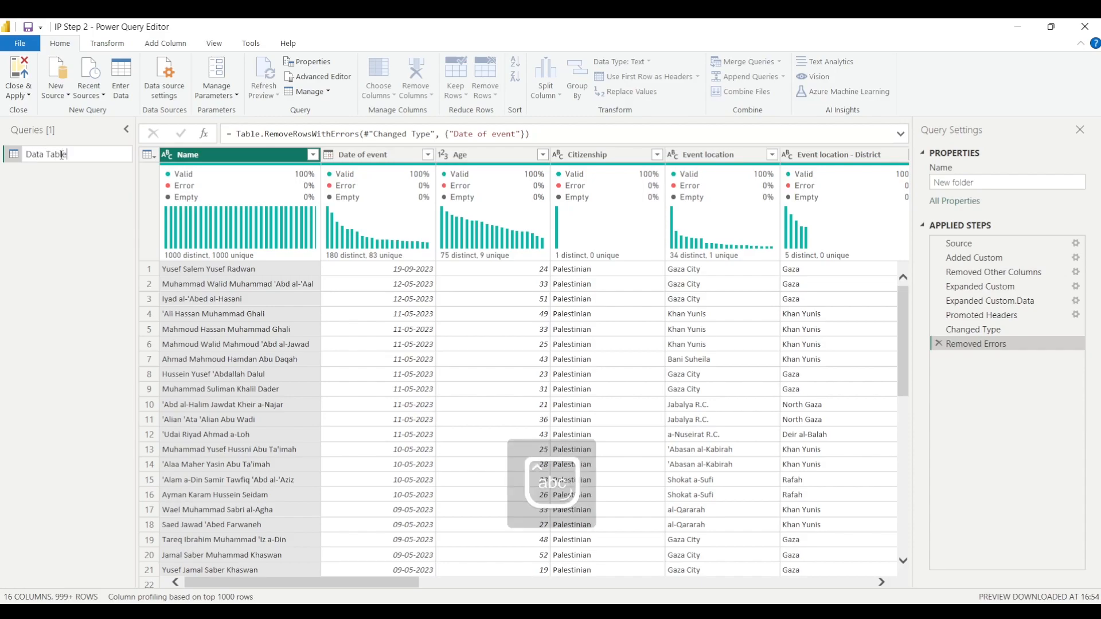
pyautogui.press('Return')
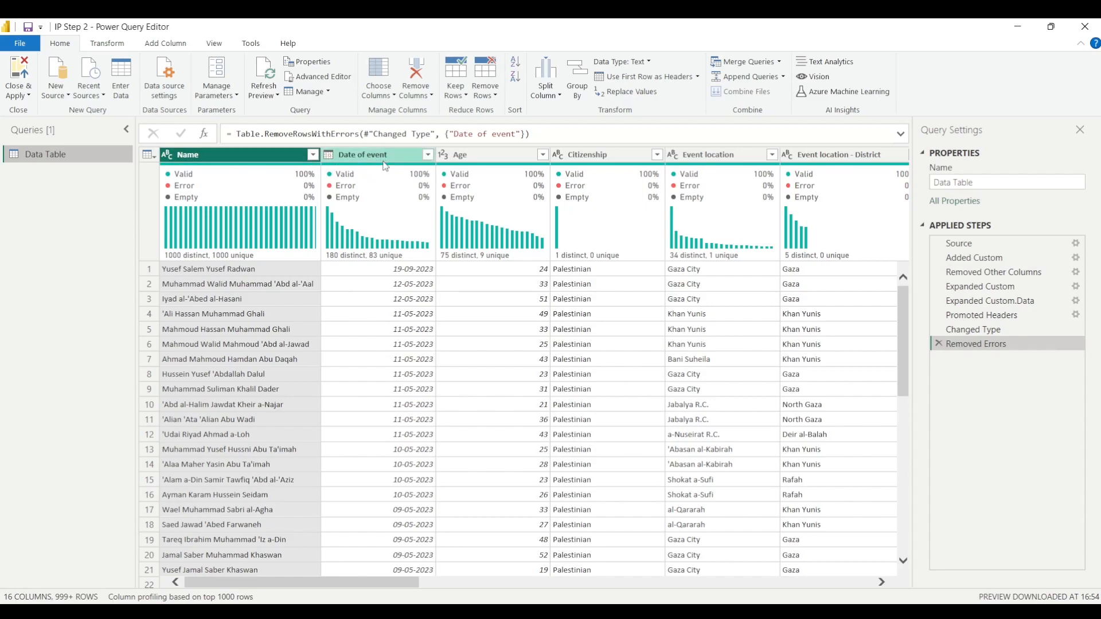
# Select the Citizenship column and base the column profiling on the entire data set
pyautogui.moveTo(413, 266)
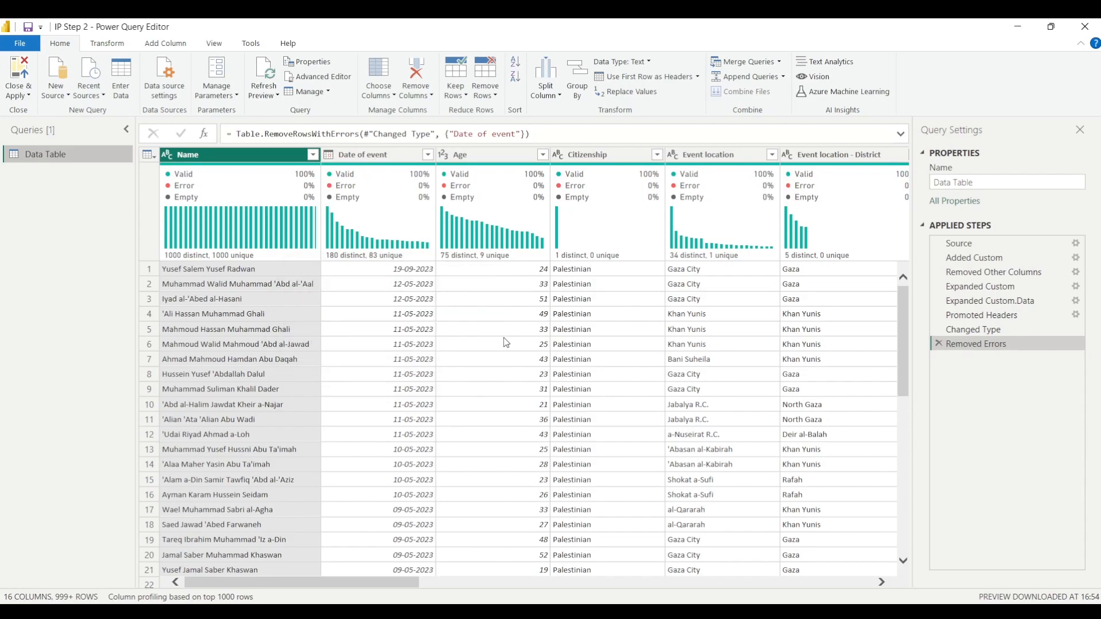
pyautogui.click(512, 157)
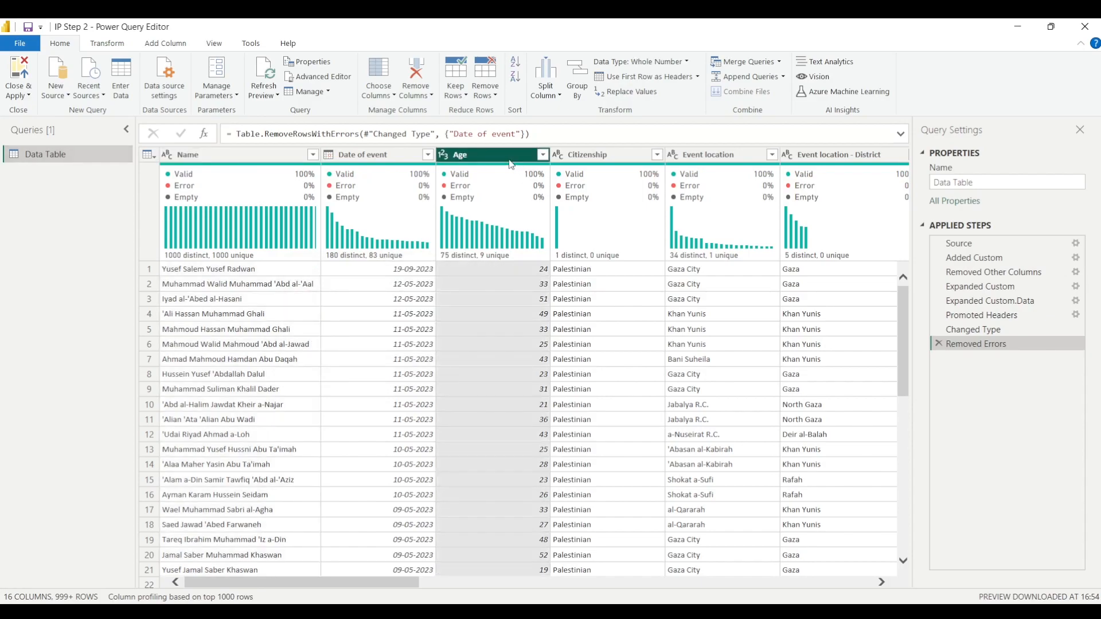
pyautogui.click(600, 163)
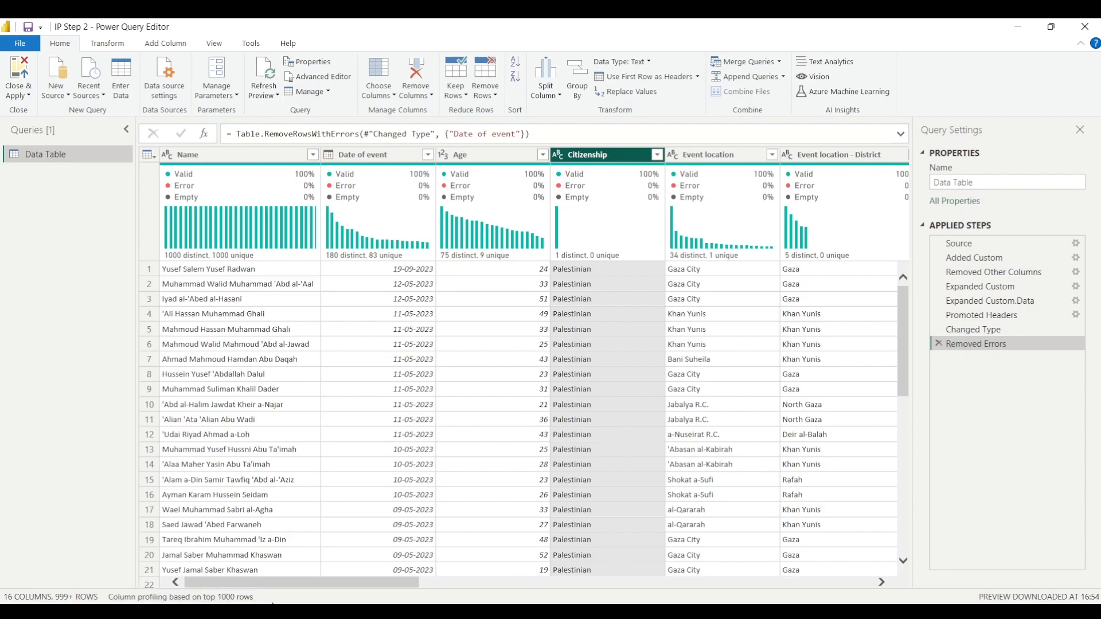
pyautogui.click(232, 599)
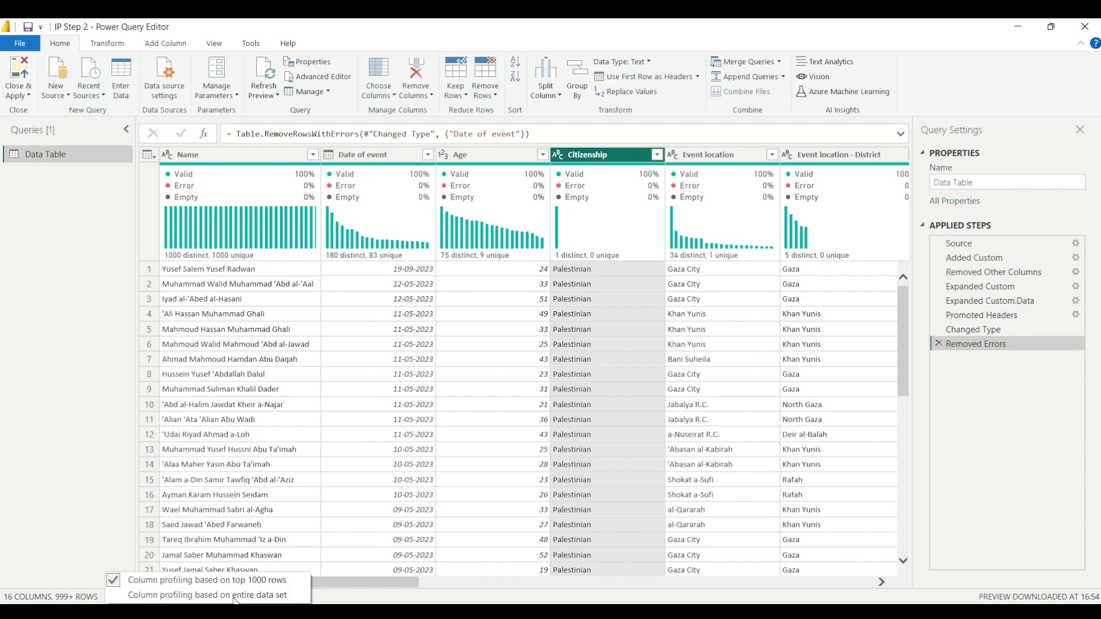
pyautogui.click(263, 596)
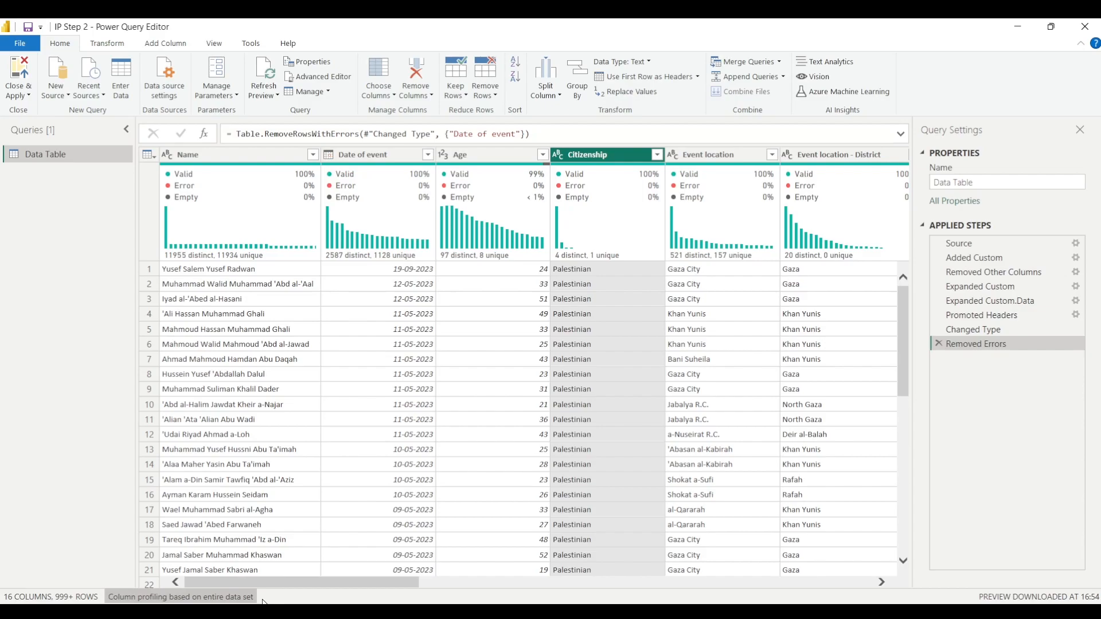
# Display the column profile of the Citizenship column, and turn the column profile and column distribution off
pyautogui.click(214, 44)
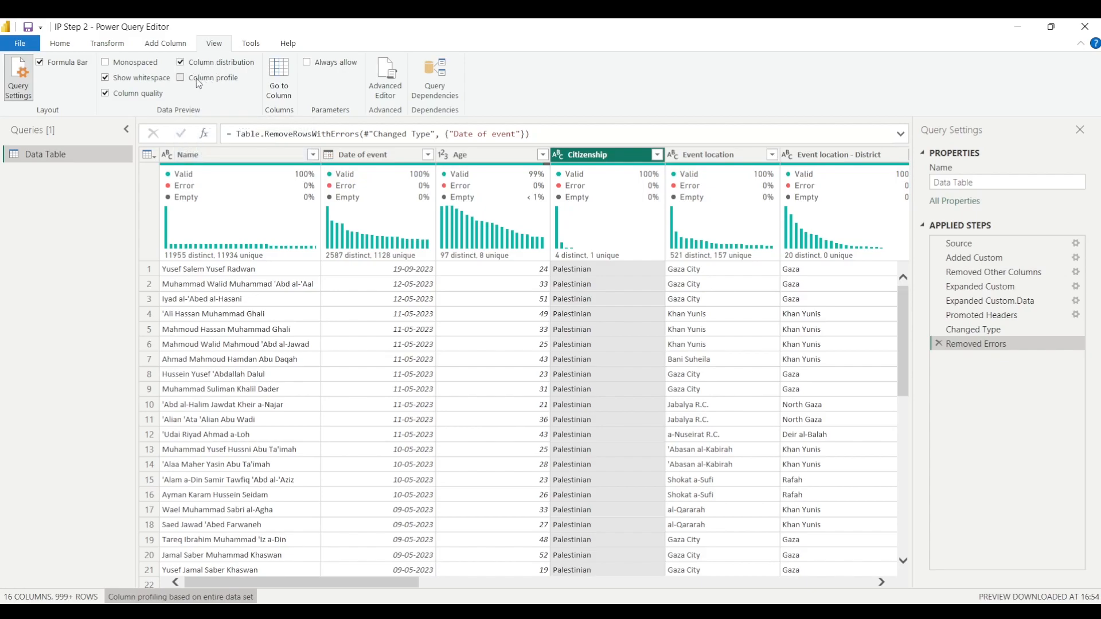
pyautogui.click(181, 78)
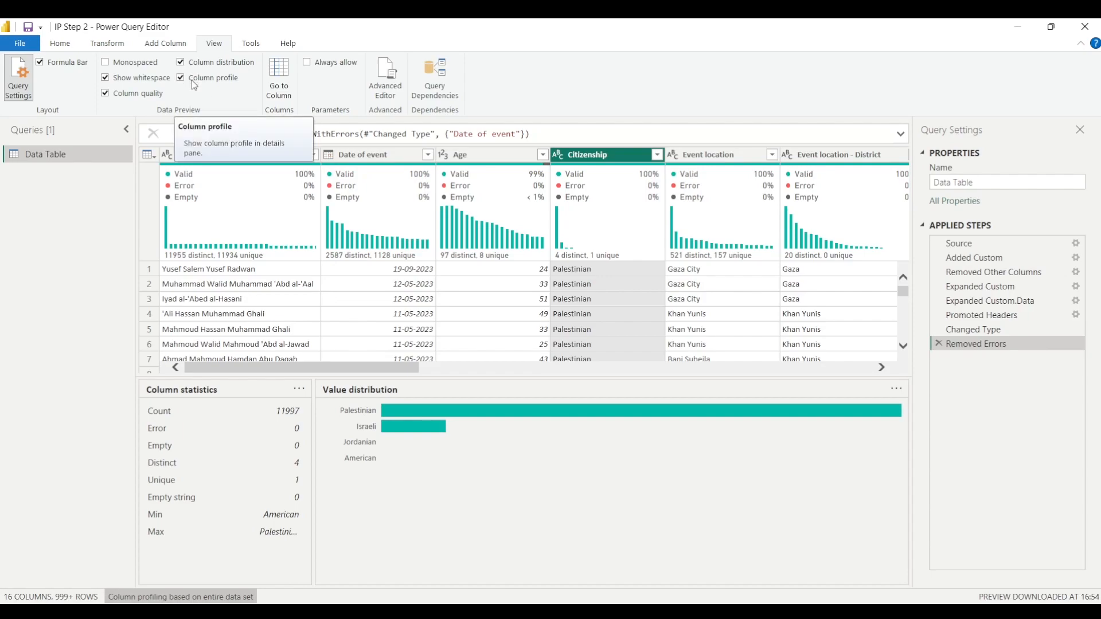
pyautogui.click(193, 82)
pyautogui.click(195, 63)
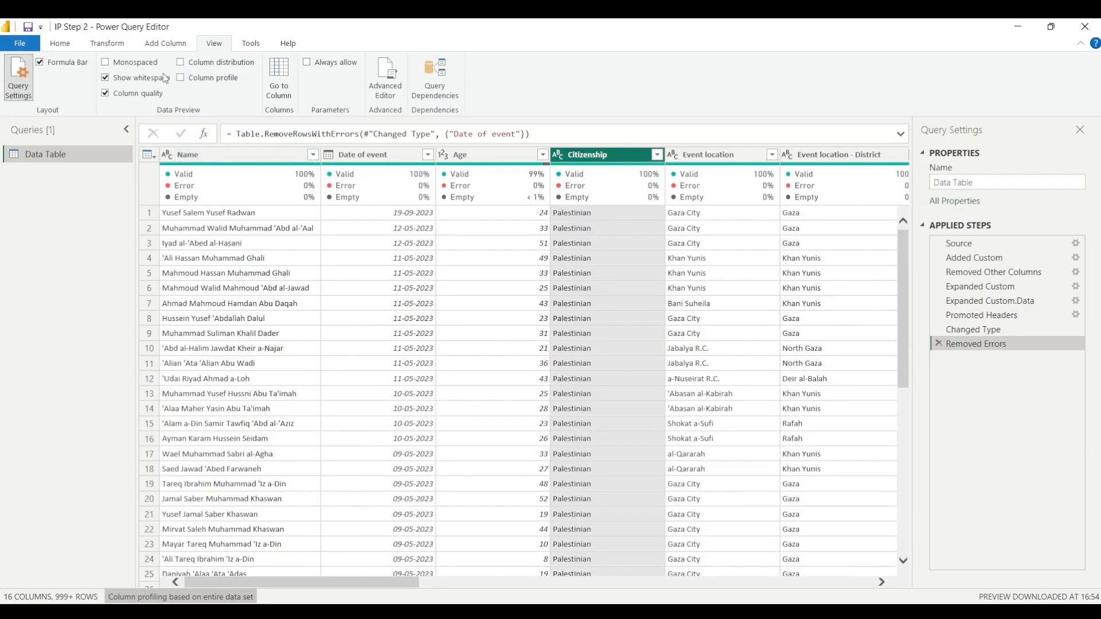
# Toggle column quality off and on, and review the valid, error and empty shares of the columns
pyautogui.click(140, 94)
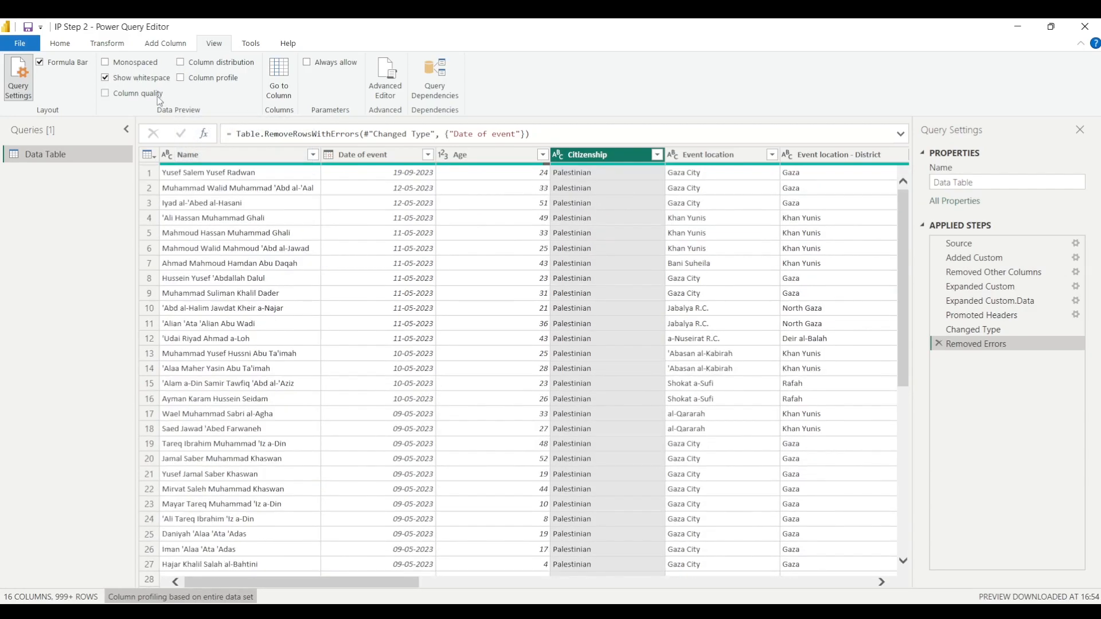
pyautogui.click(146, 99)
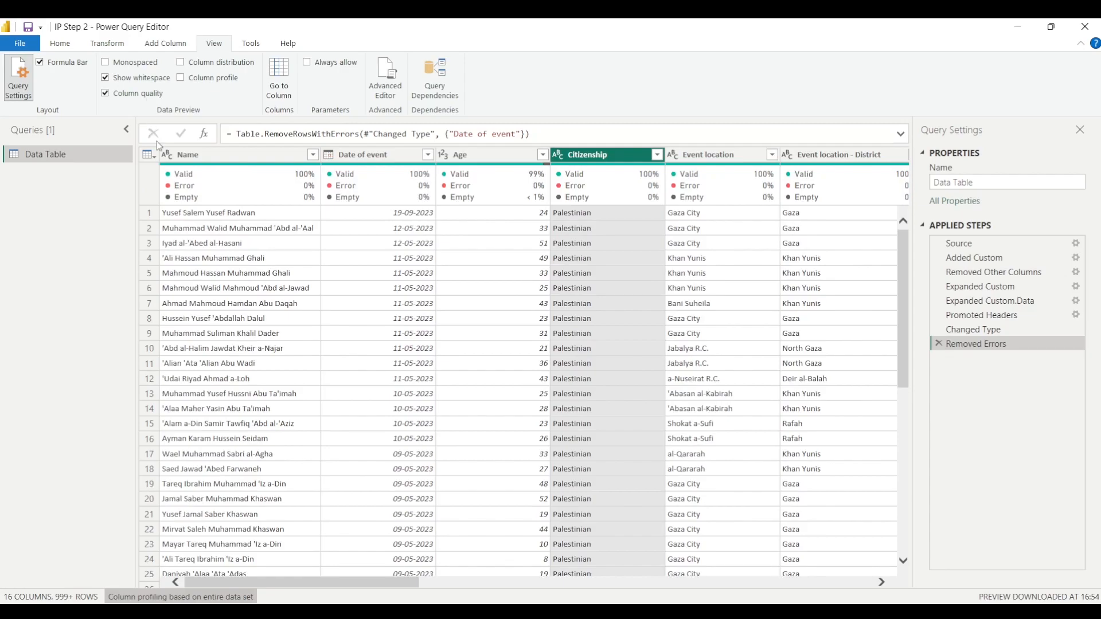
pyautogui.moveTo(230, 189)
pyautogui.moveTo(521, 198)
pyautogui.moveTo(581, 197)
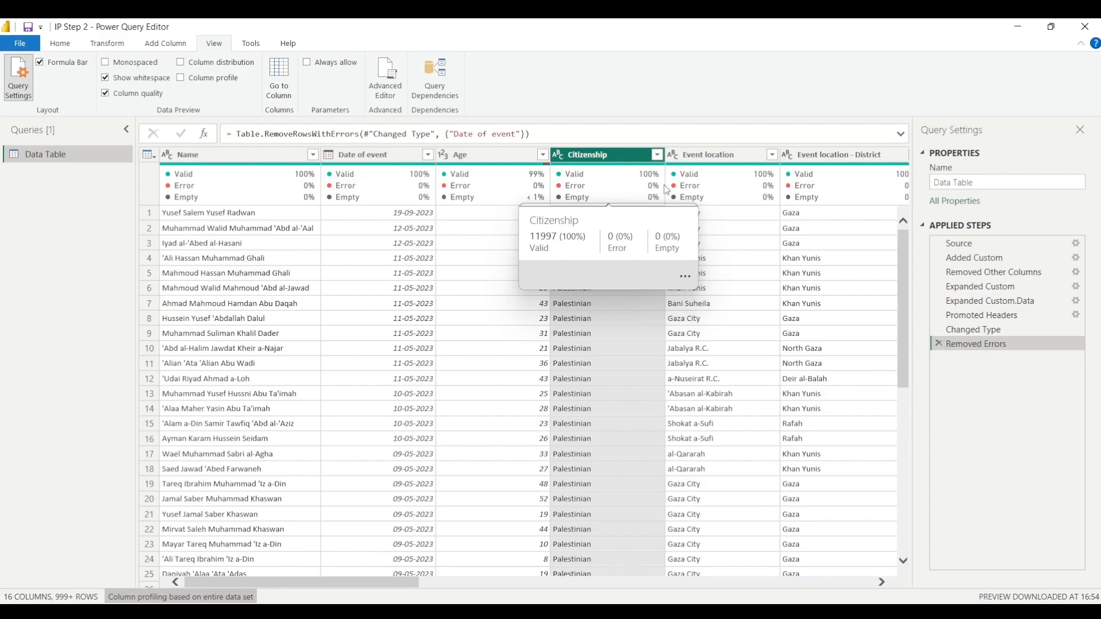
pyautogui.moveTo(736, 182)
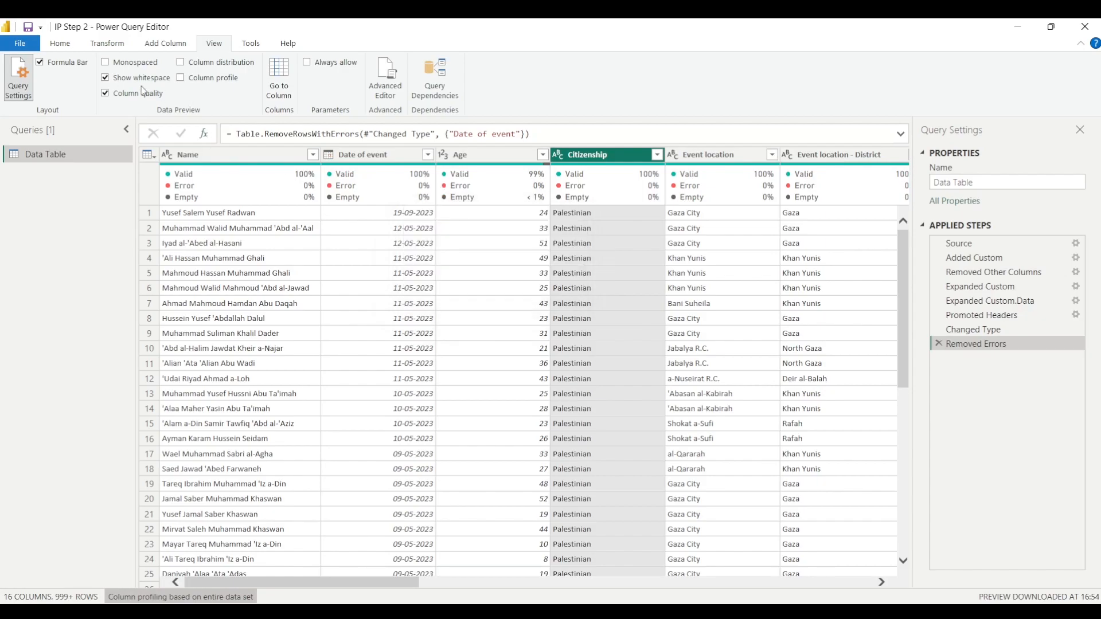
# Show column distribution instead of column quality, and review the distinct and unique values of the Name, Age and Date of event columns
pyautogui.click(105, 93)
pyautogui.click(183, 63)
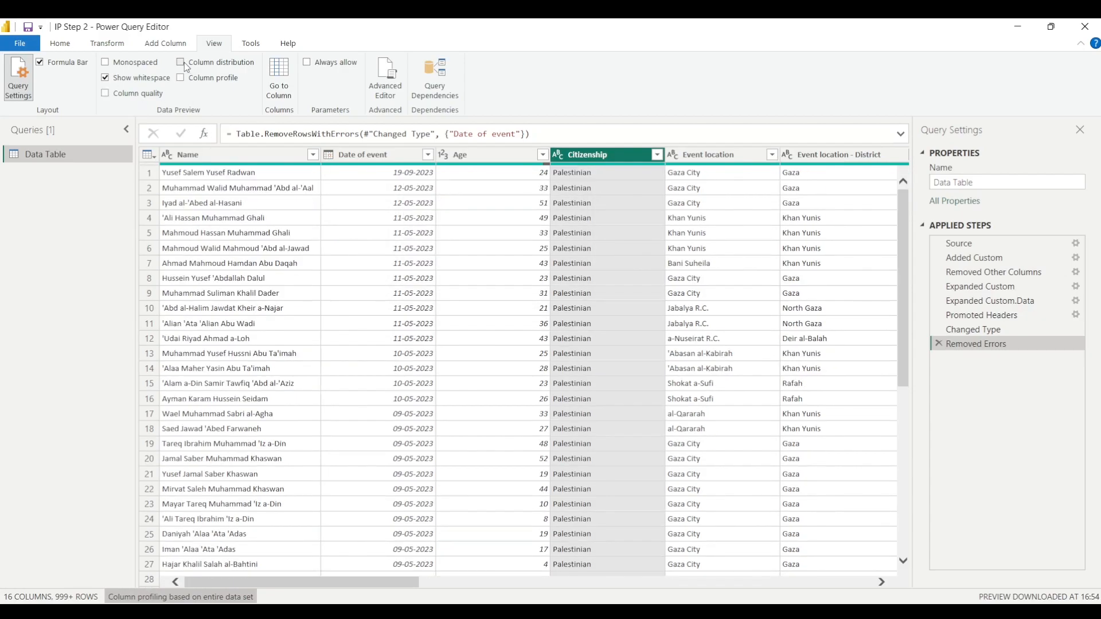
pyautogui.moveTo(240, 211)
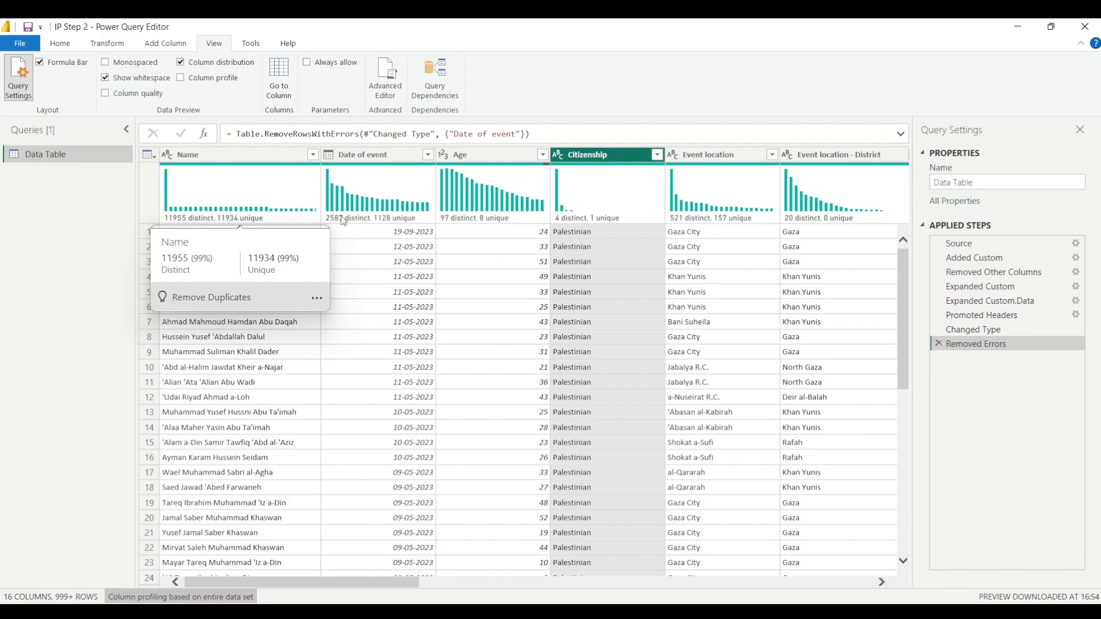
pyautogui.moveTo(510, 210)
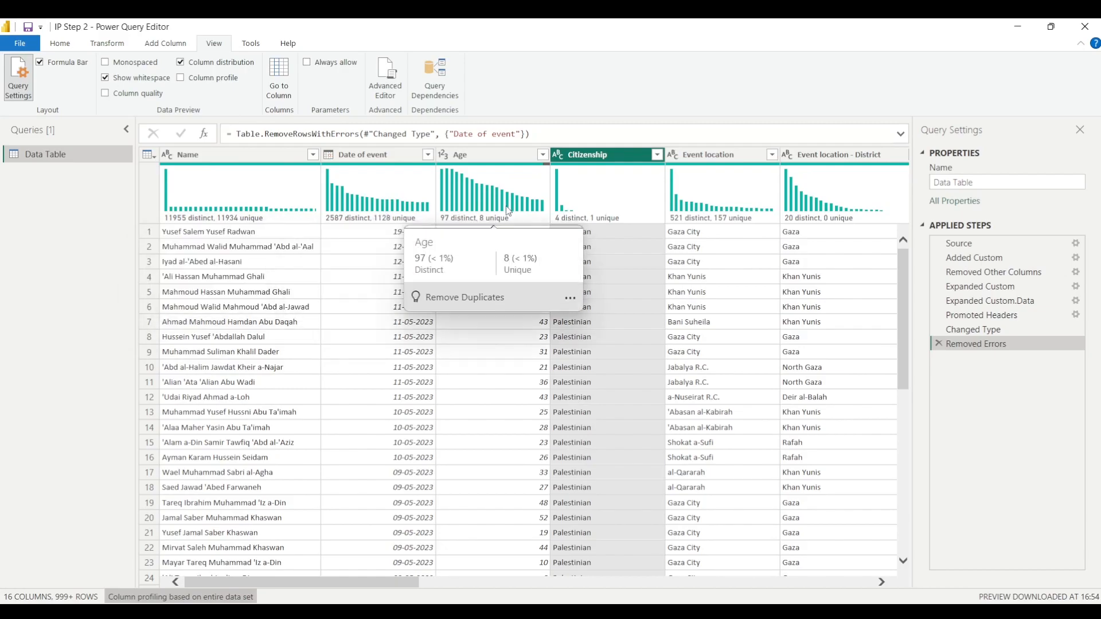
pyautogui.moveTo(393, 217)
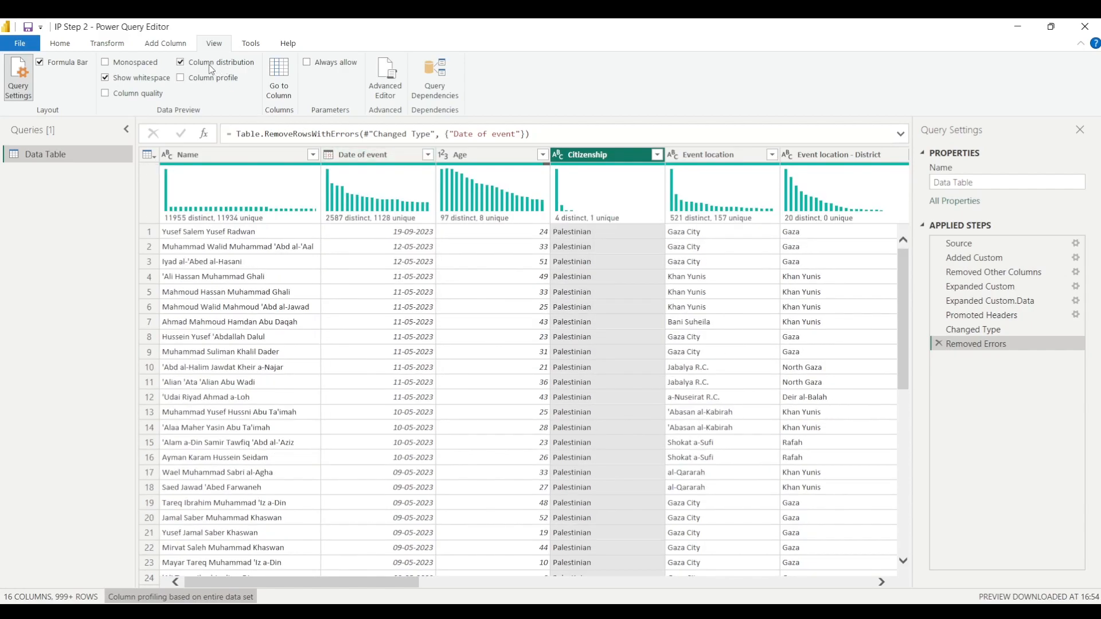
# Show the column profile instead of column distribution, and view the statistics and value distribution of the Citizenship and Age columns
pyautogui.click(209, 64)
pyautogui.click(183, 80)
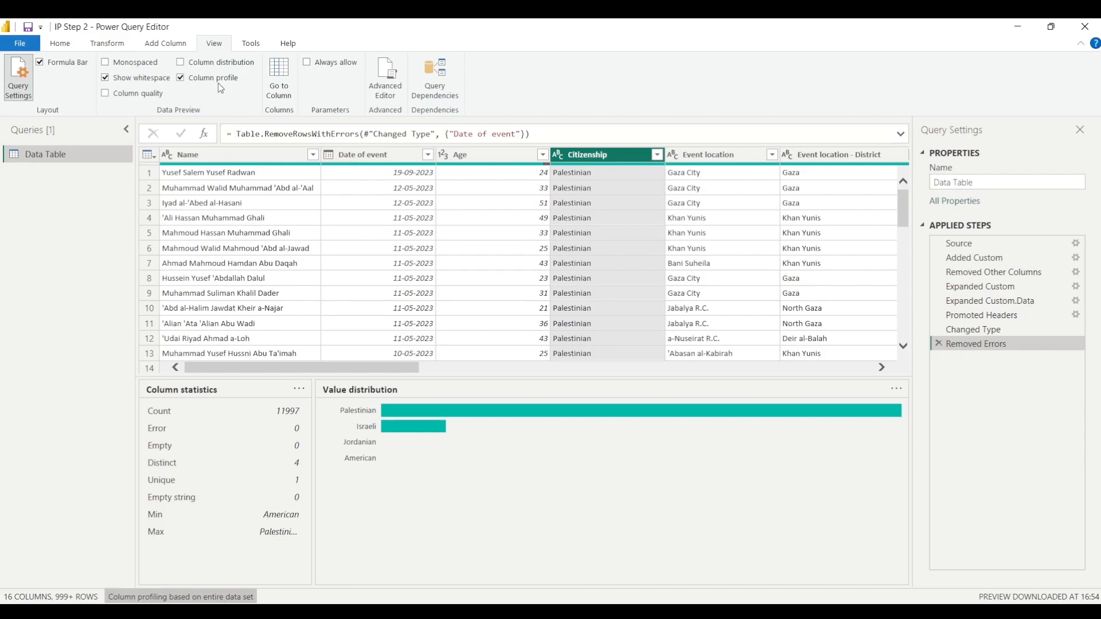
pyautogui.moveTo(410, 423)
pyautogui.click(481, 160)
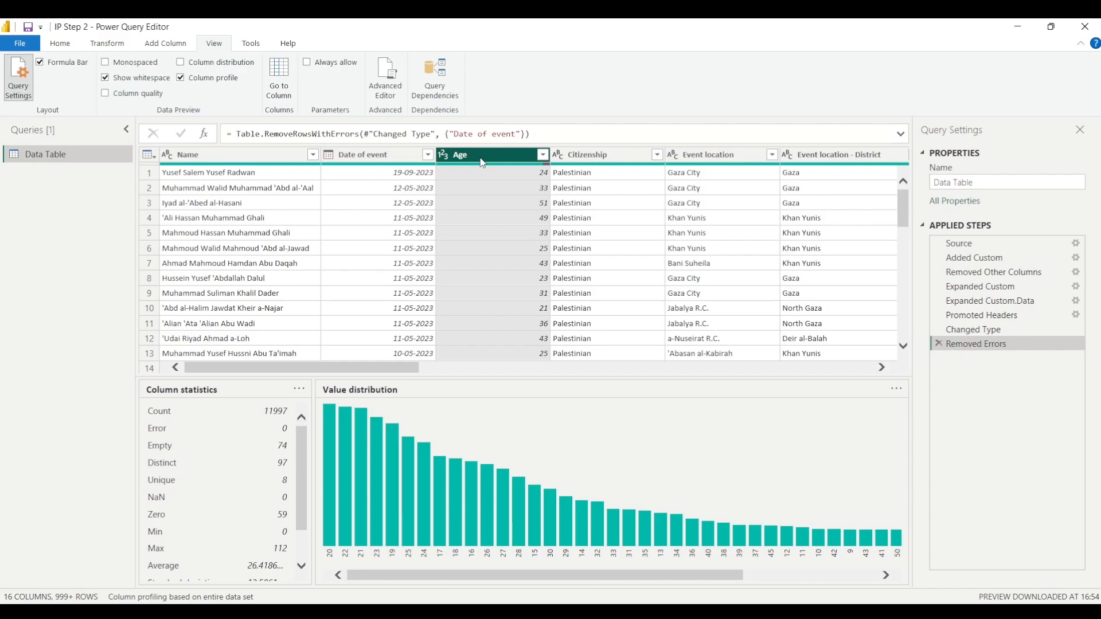
# Turn off the column profile and check the quality summaries of the Name and Age columns
pyautogui.click(202, 84)
pyautogui.click(75, 49)
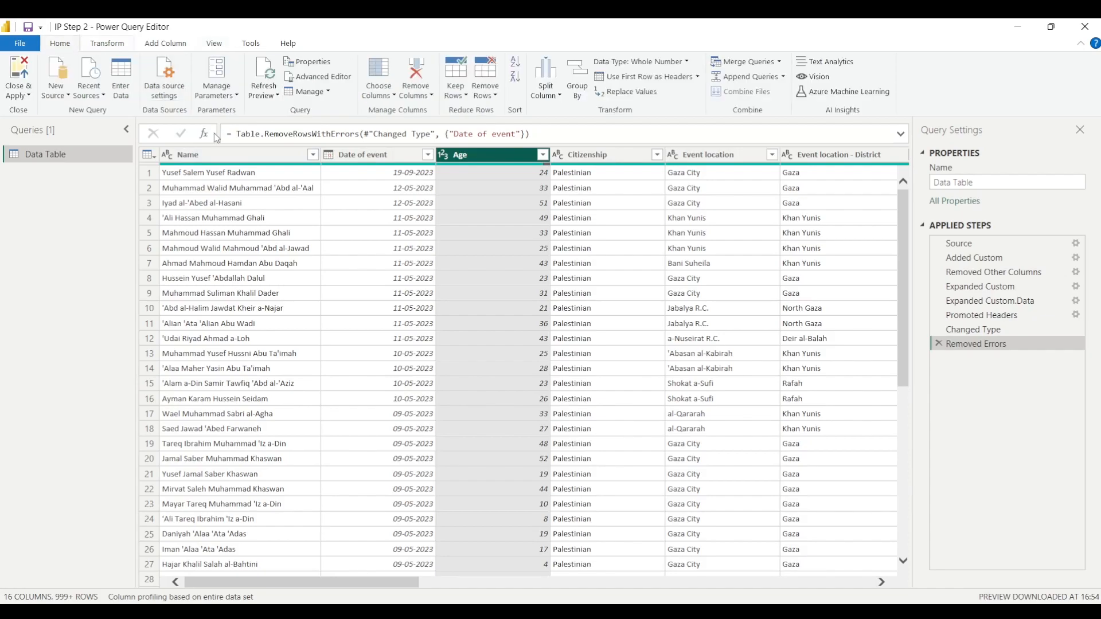
pyautogui.click(237, 156)
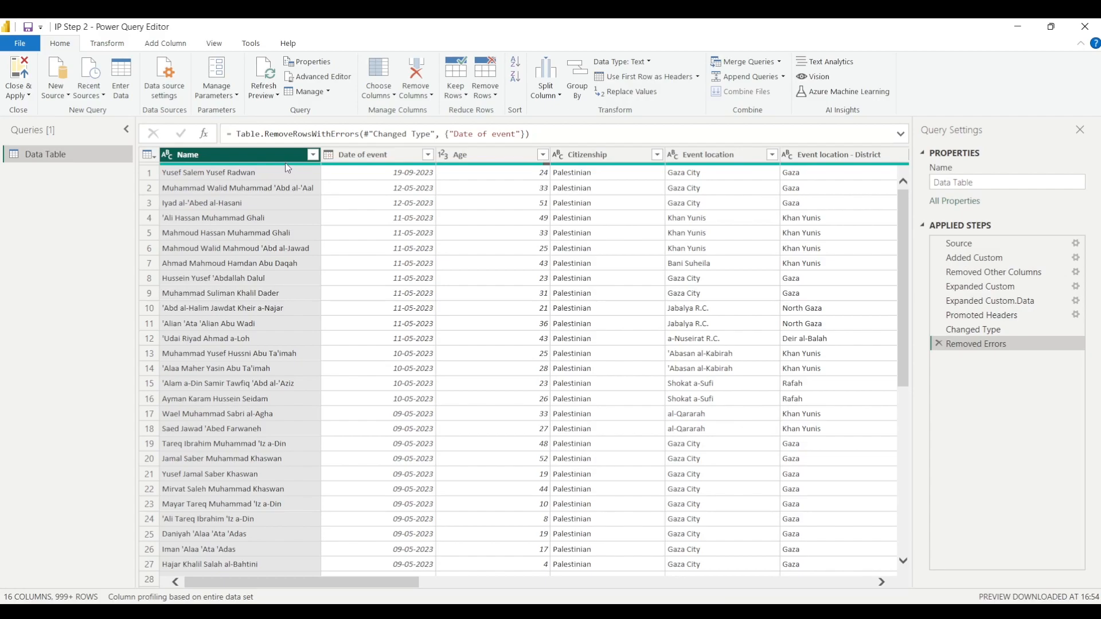
pyautogui.moveTo(291, 165)
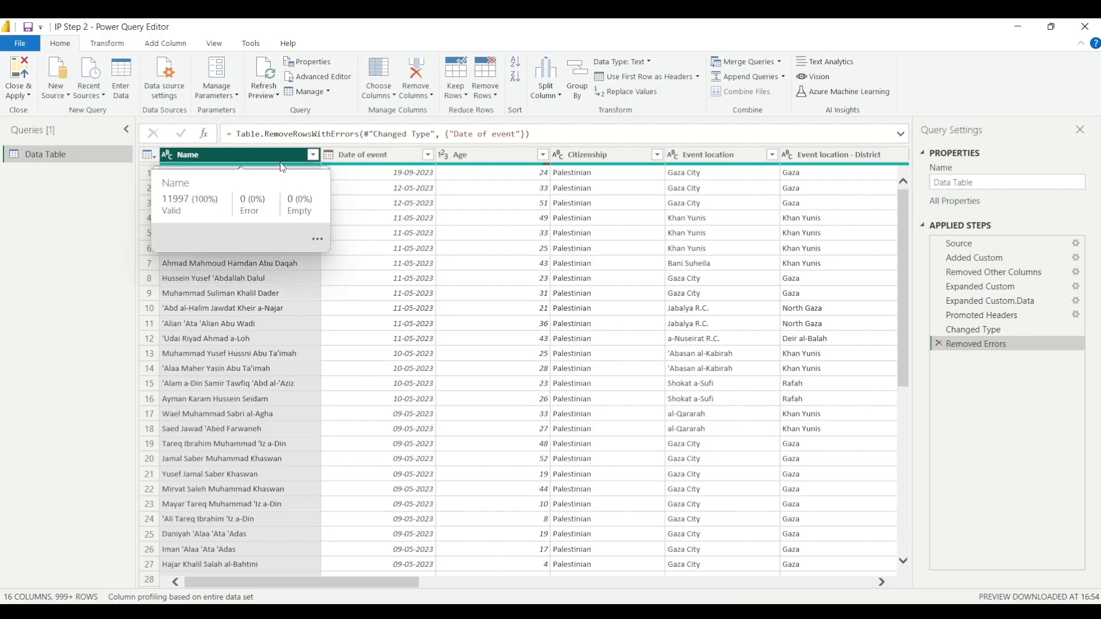
pyautogui.click(495, 159)
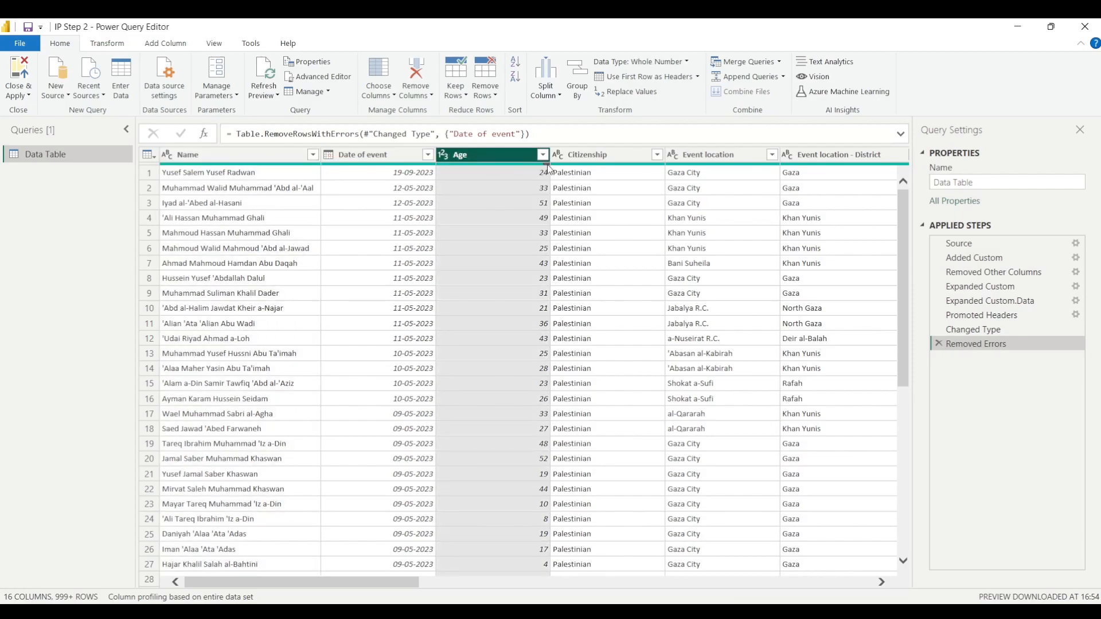
pyautogui.moveTo(548, 169)
pyautogui.click(248, 159)
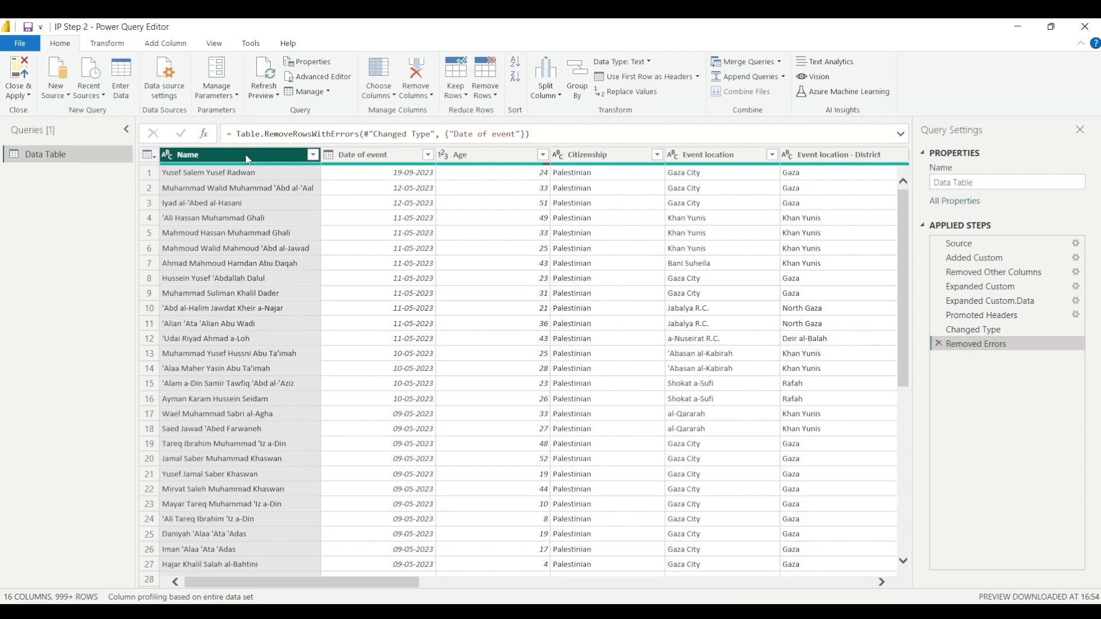
# Add an index column starting from 1 to the table
pyautogui.click(148, 155)
pyautogui.moveTo(211, 270)
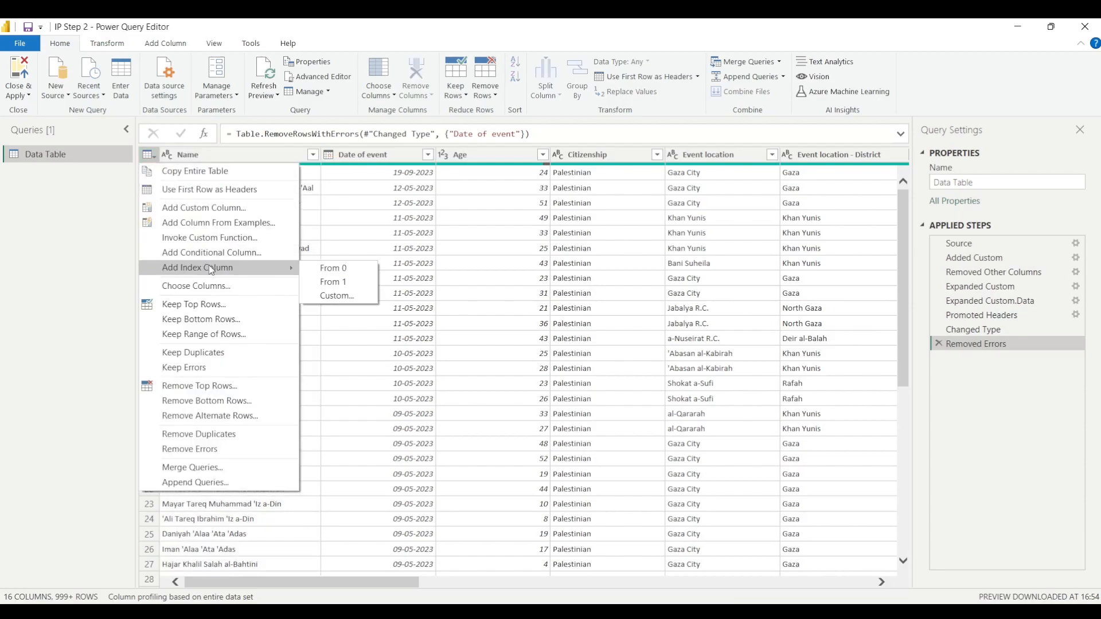
pyautogui.click(360, 288)
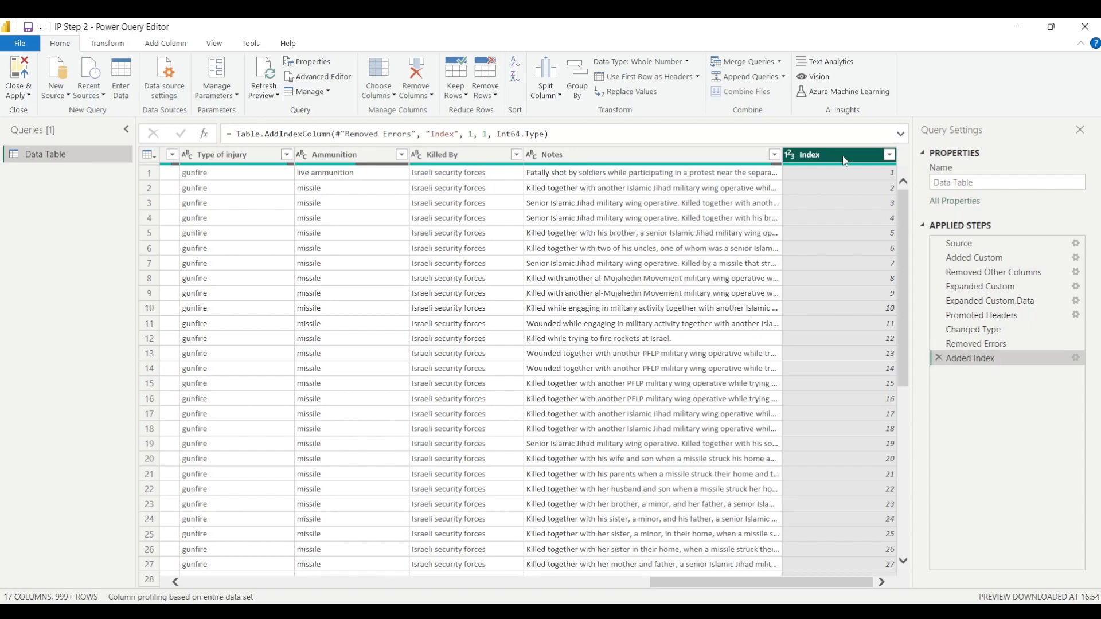
# Move the Index column to the beginning of the table
pyautogui.rightClick(844, 160)
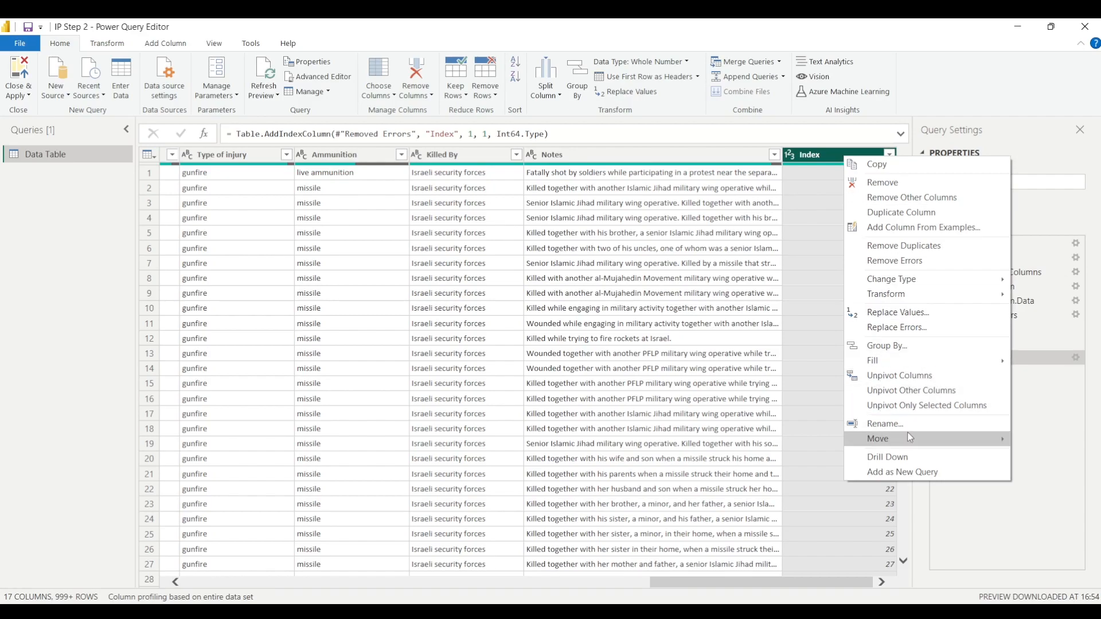
pyautogui.moveTo(906, 437)
pyautogui.click(799, 466)
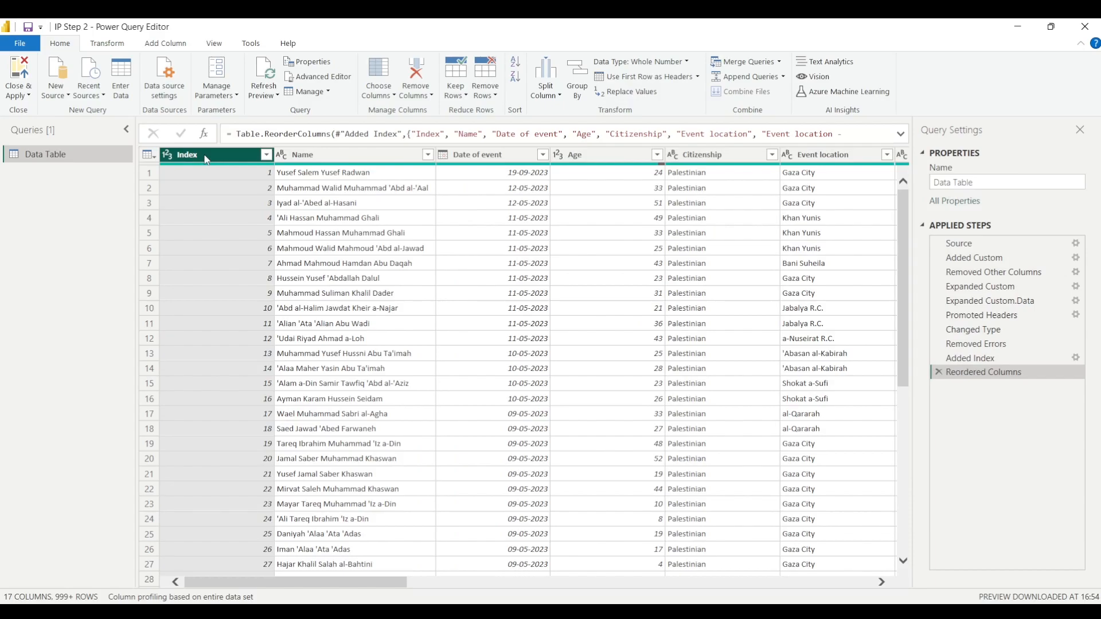
# Rename the Index column to ID and change its data type to Text
pyautogui.doubleClick(207, 156)
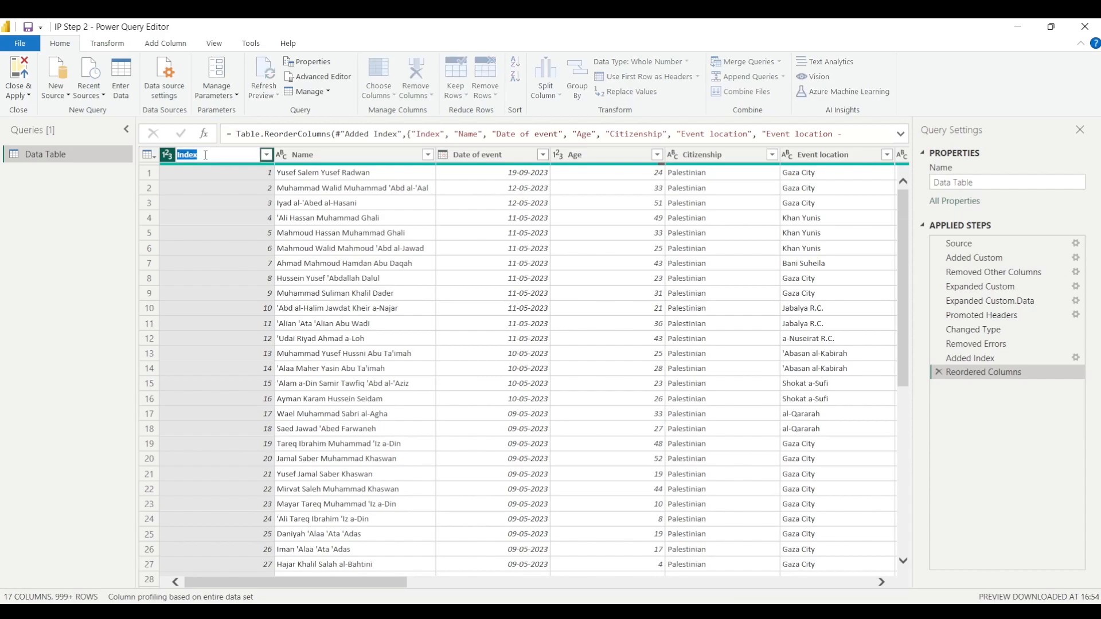
pyautogui.press('capslock')
pyautogui.write('ID')
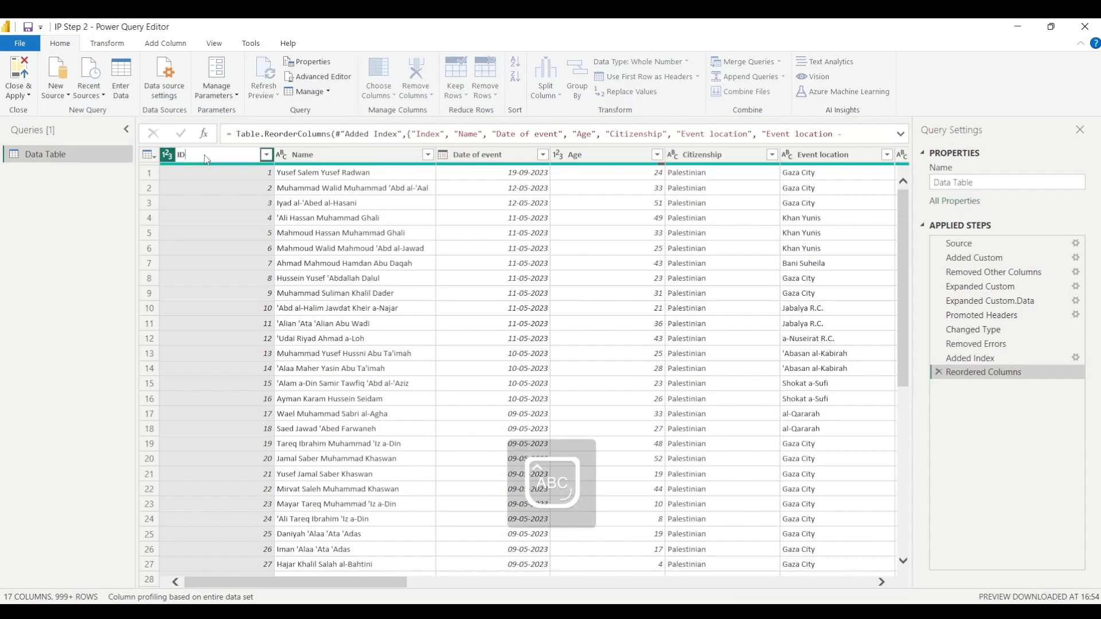
pyautogui.press('Return')
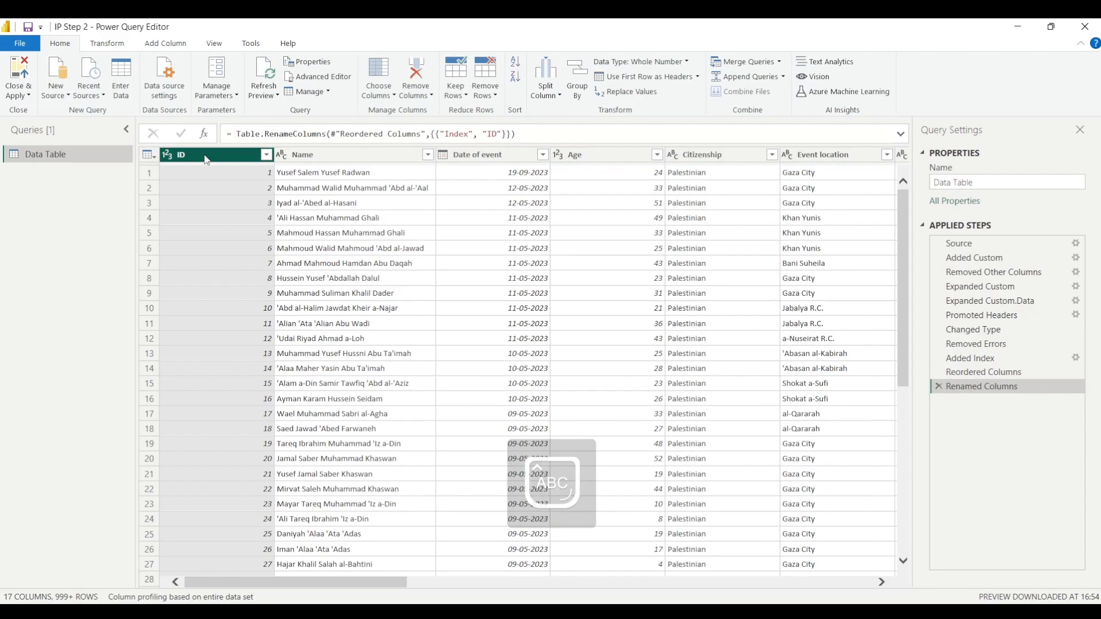
pyautogui.click(169, 161)
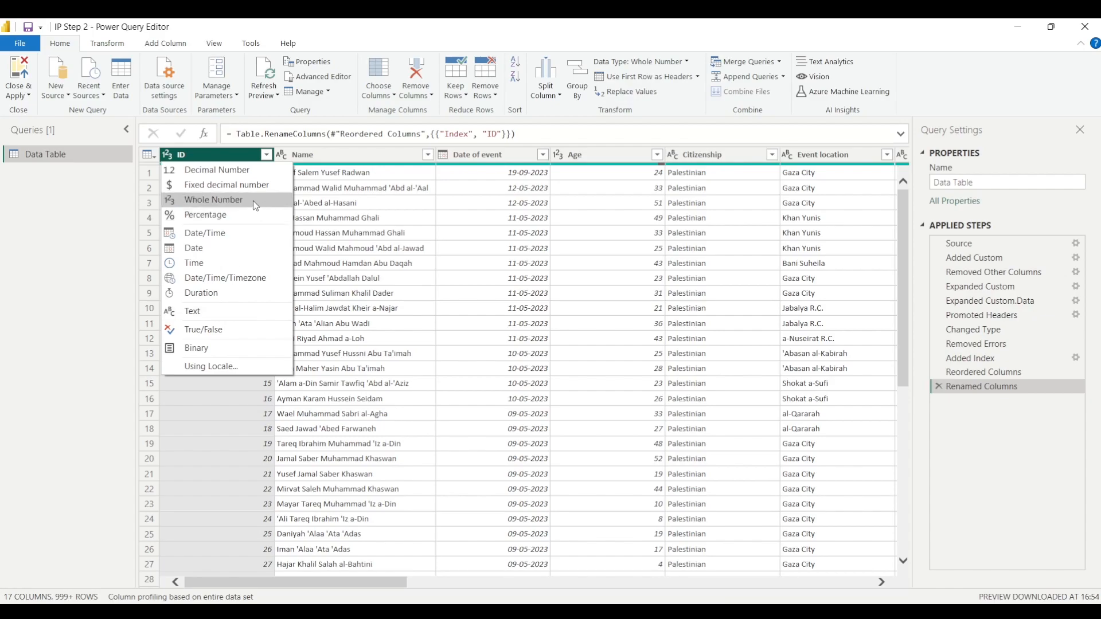
pyautogui.click(244, 311)
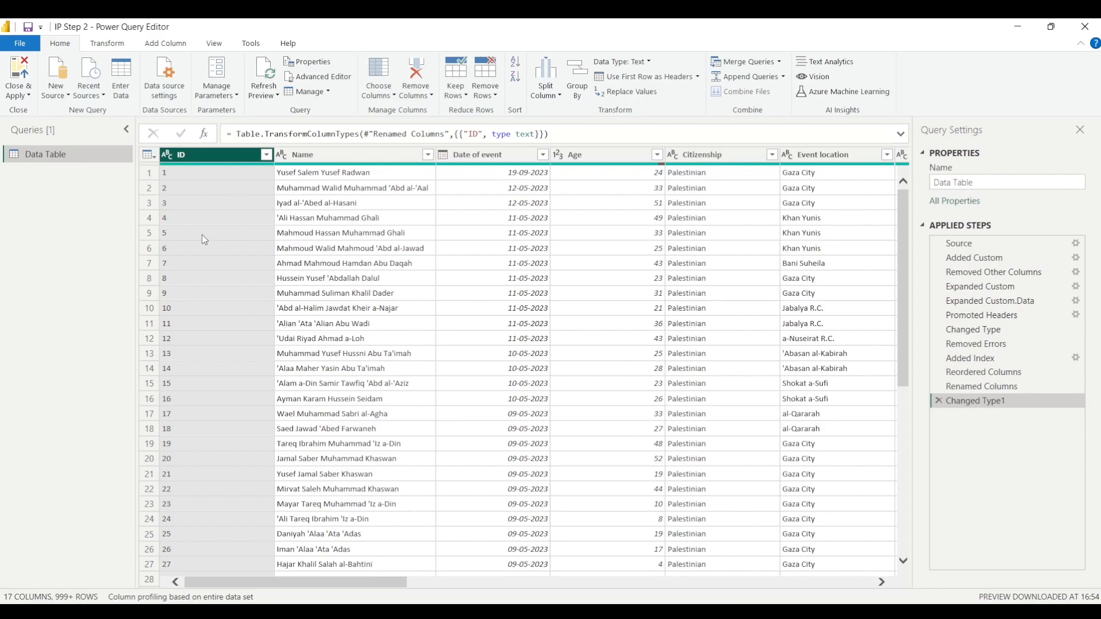
# Review the Date of event column and examine the complete list of values available in the Age column's filter
pyautogui.click(331, 157)
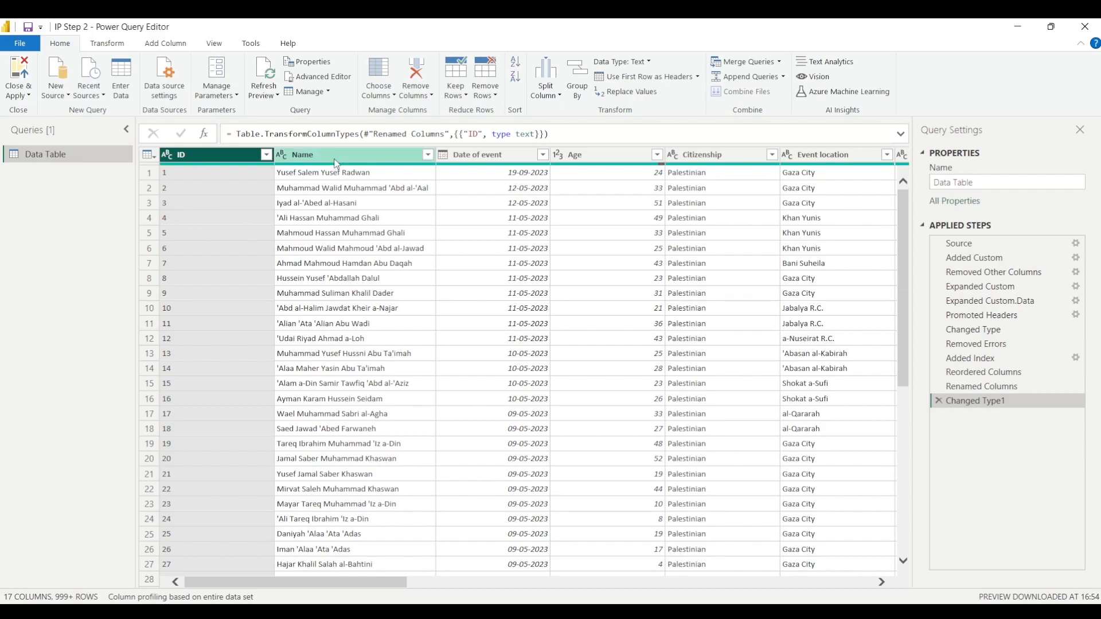
pyautogui.click(484, 164)
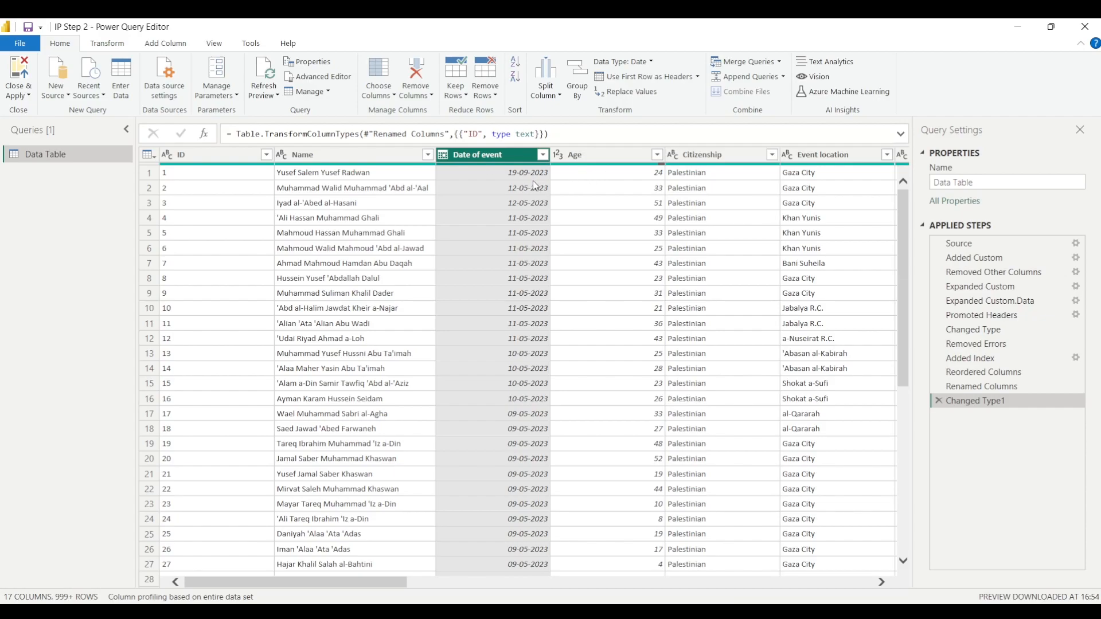
pyautogui.click(596, 158)
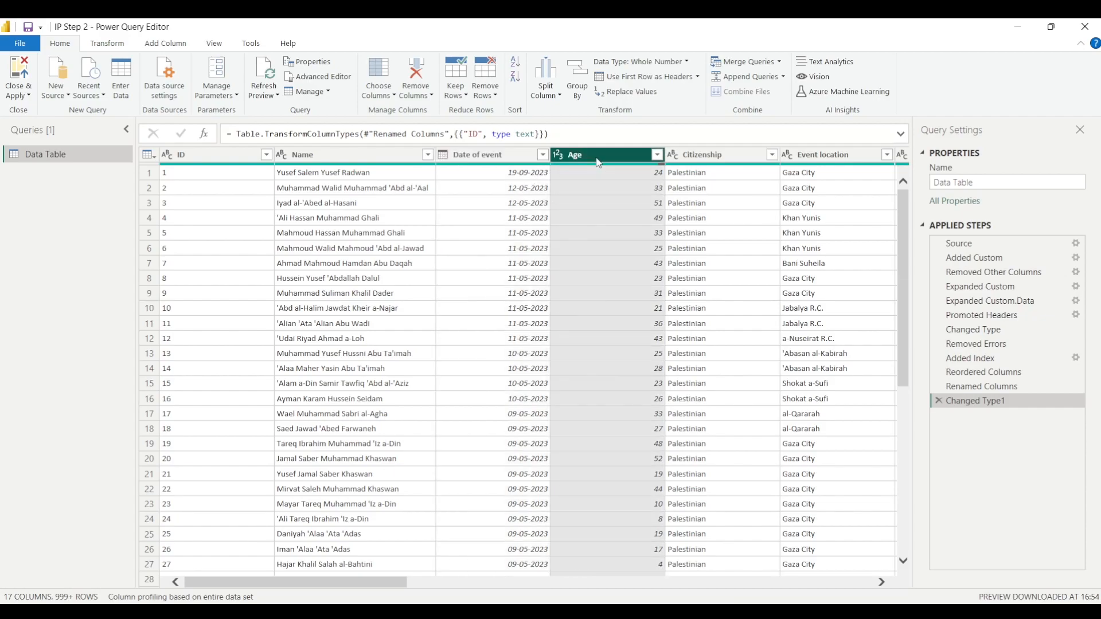
pyautogui.click(657, 156)
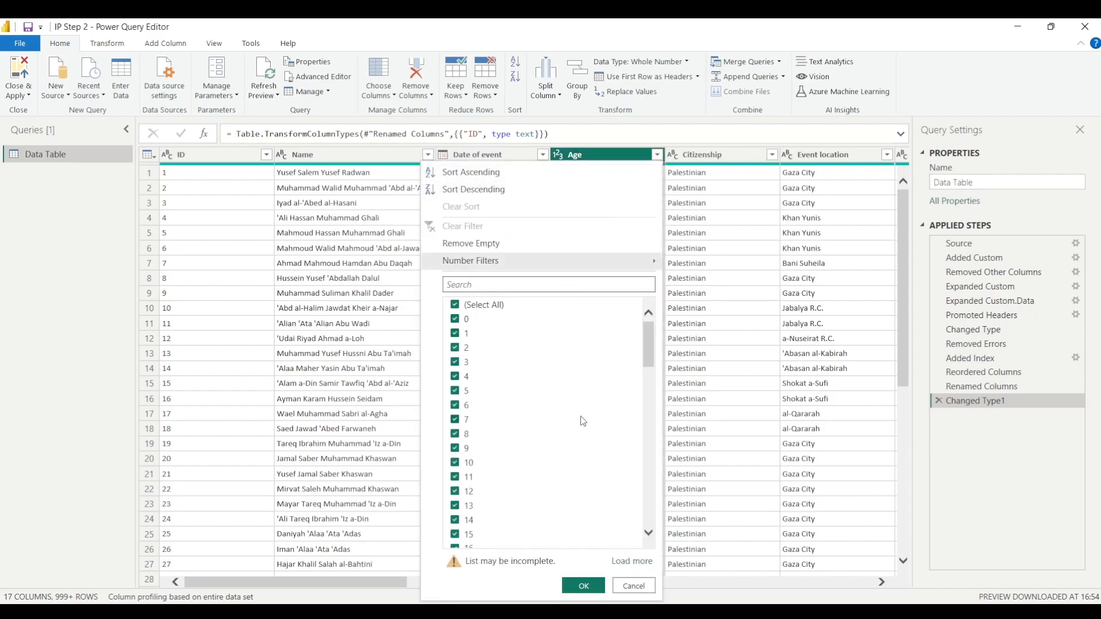
pyautogui.click(632, 561)
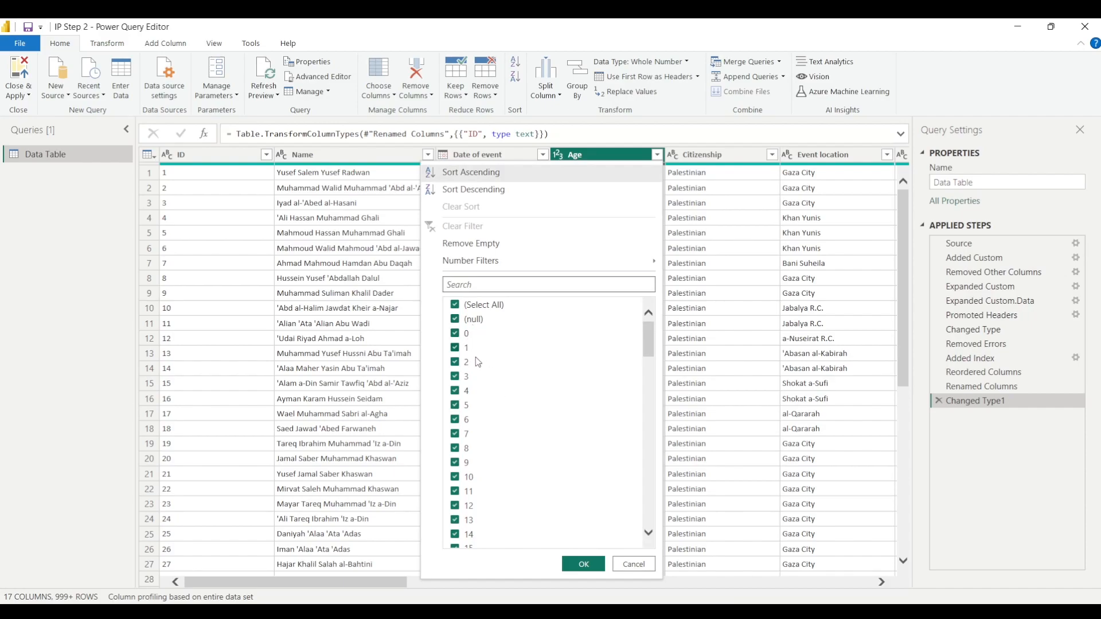
pyautogui.scroll(-4, 495, 410)
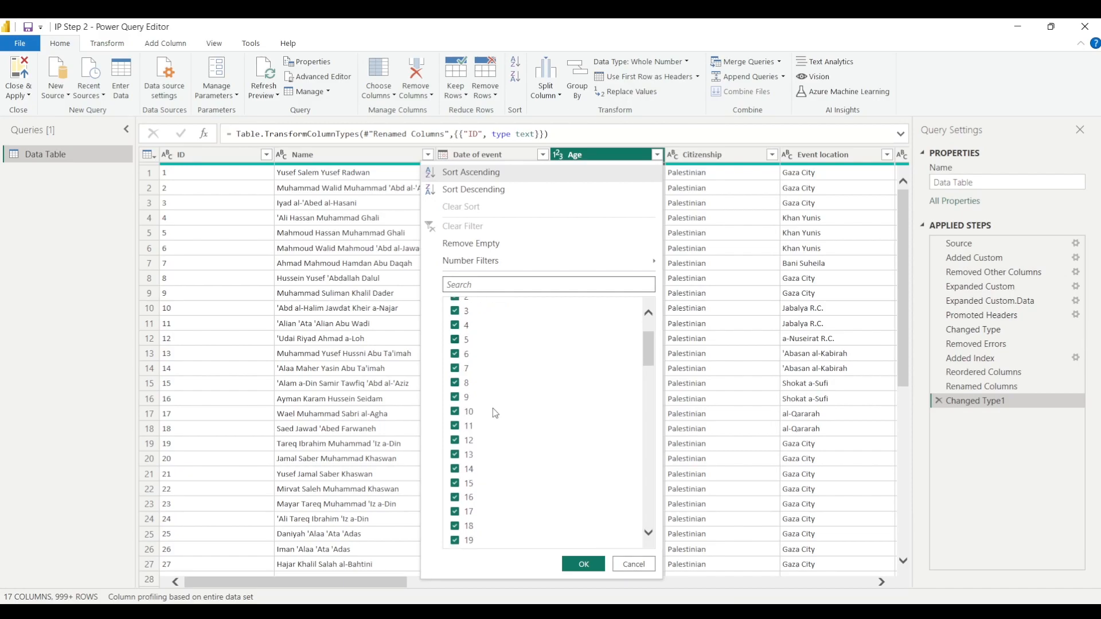
pyautogui.scroll(-3, 495, 413)
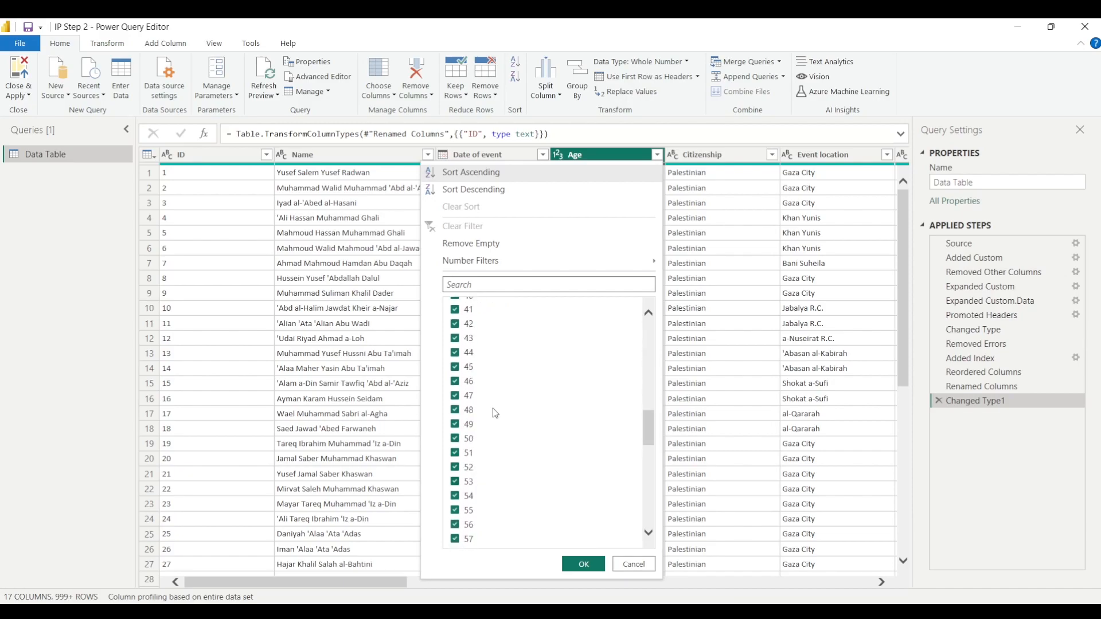
pyautogui.scroll(8, 494, 413)
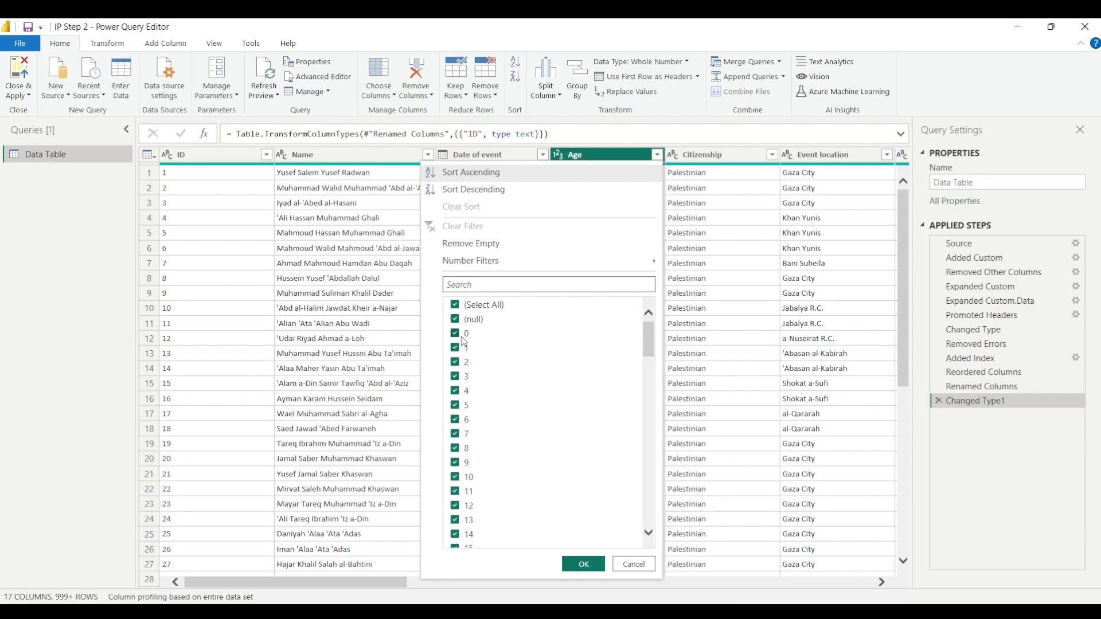
# Filter the Age column to keep only the rows with the value 0
pyautogui.click(456, 305)
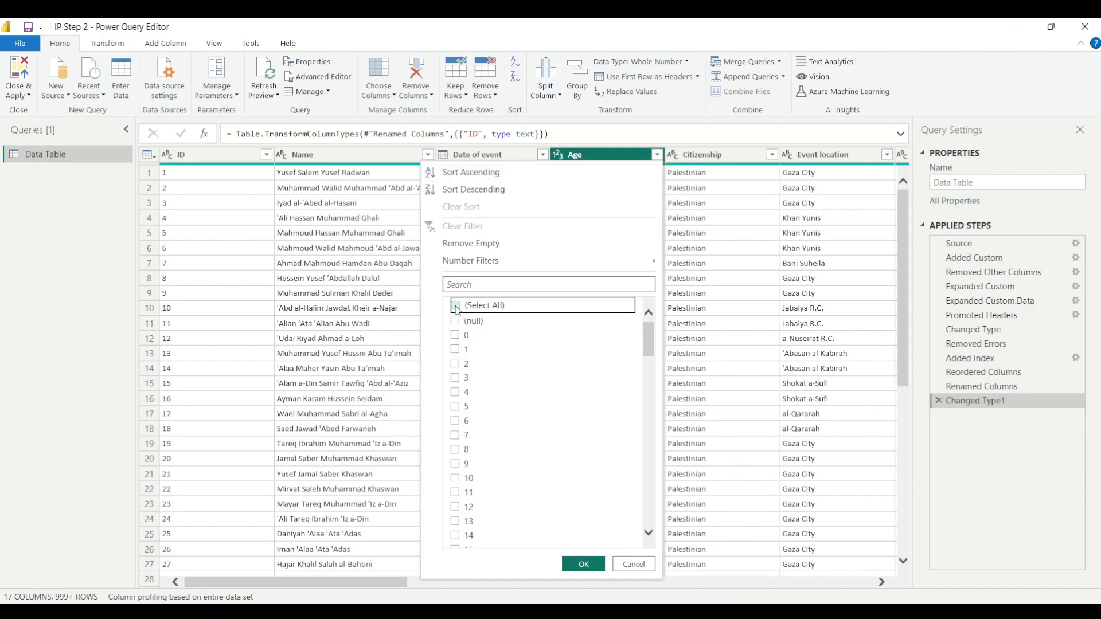
pyautogui.click(455, 334)
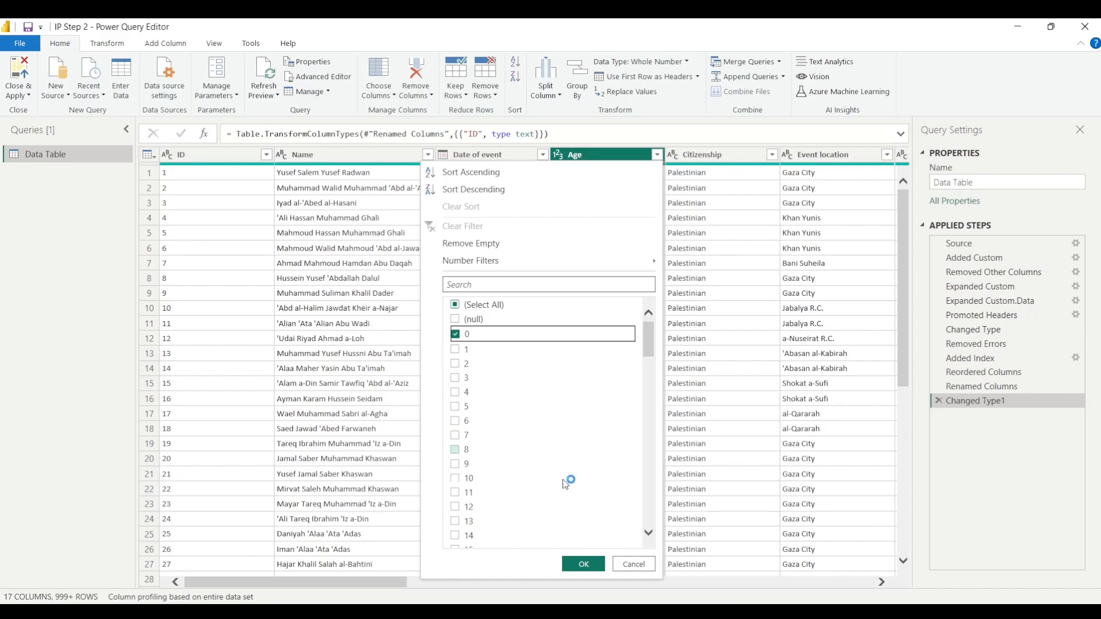
pyautogui.click(590, 564)
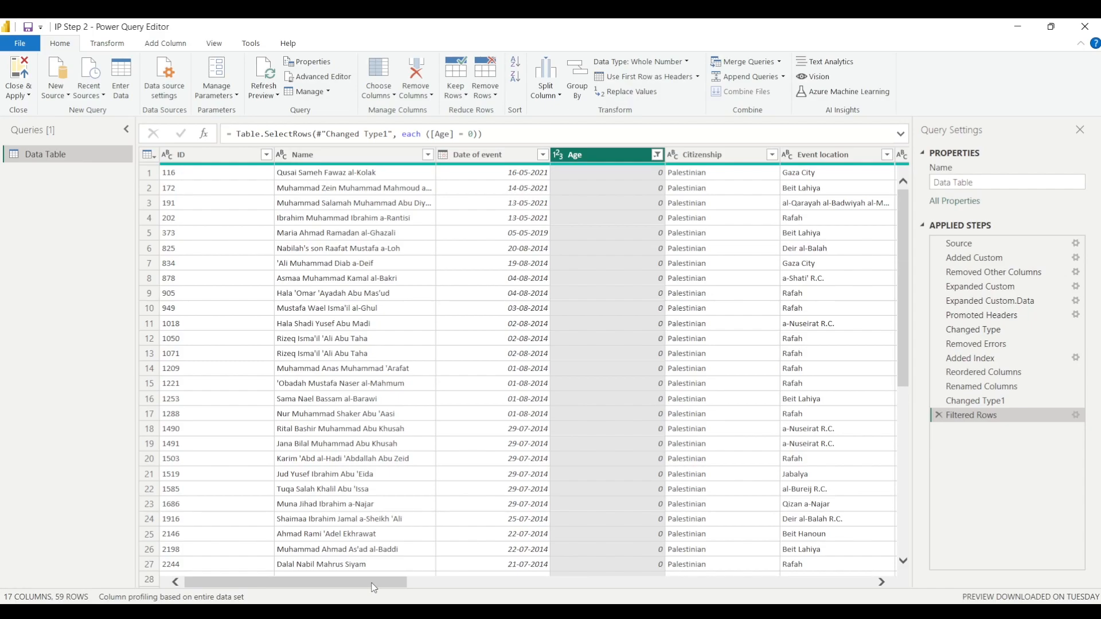
# Read the Notes entries of several age-0 records to see what an age of zero stands for
pyautogui.moveTo(373, 587); pyautogui.dragTo(731, 589)
pyautogui.moveTo(745, 586); pyautogui.dragTo(849, 584)
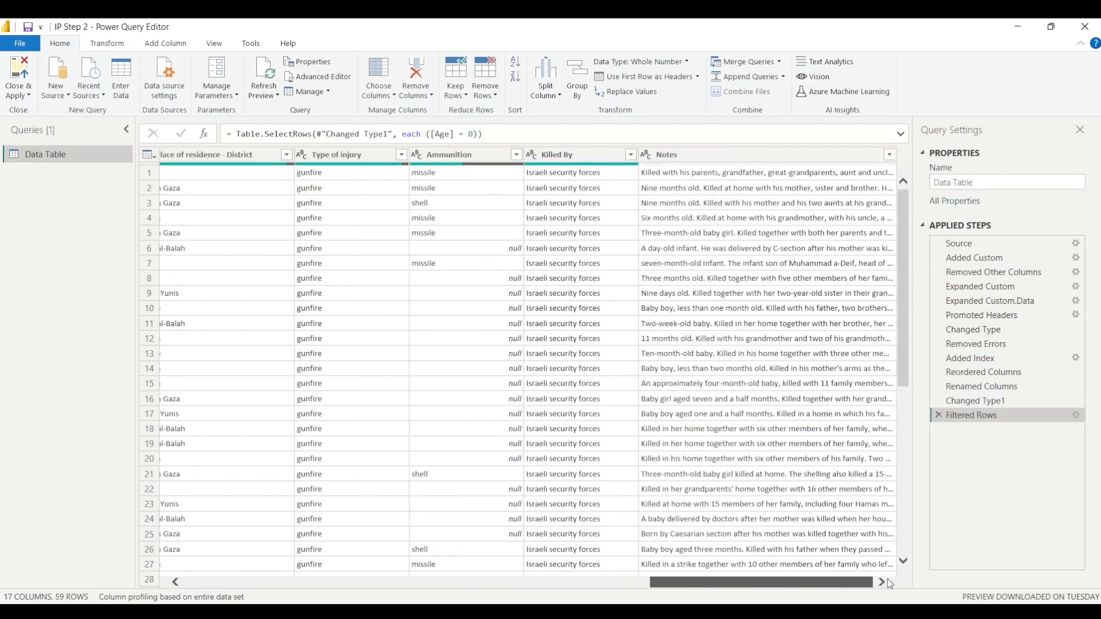
pyautogui.click(692, 252)
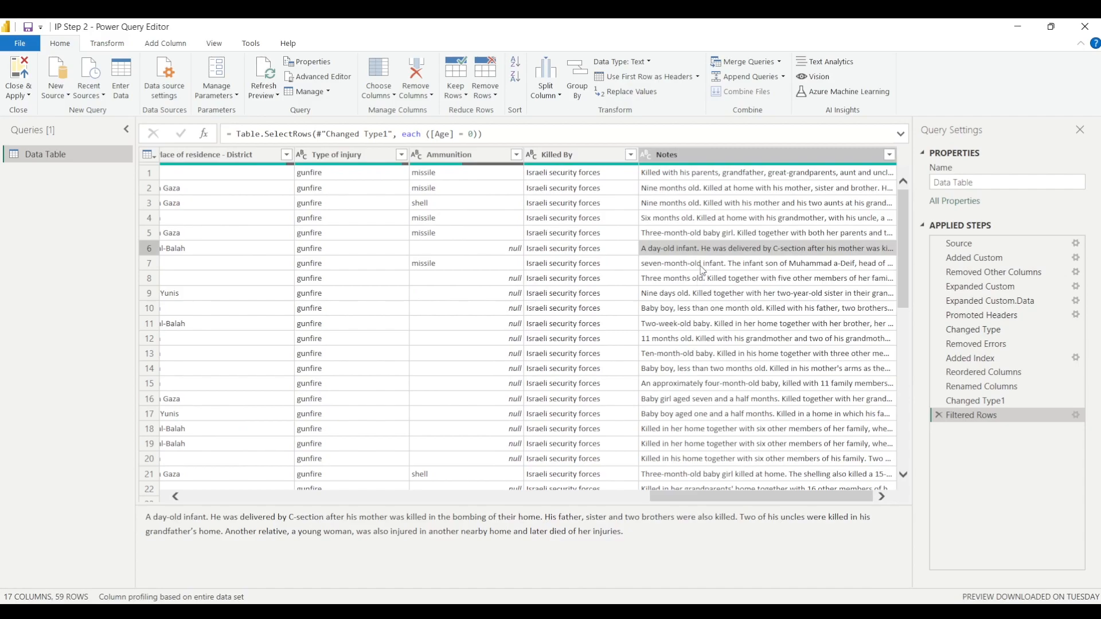
pyautogui.click(701, 267)
pyautogui.click(707, 282)
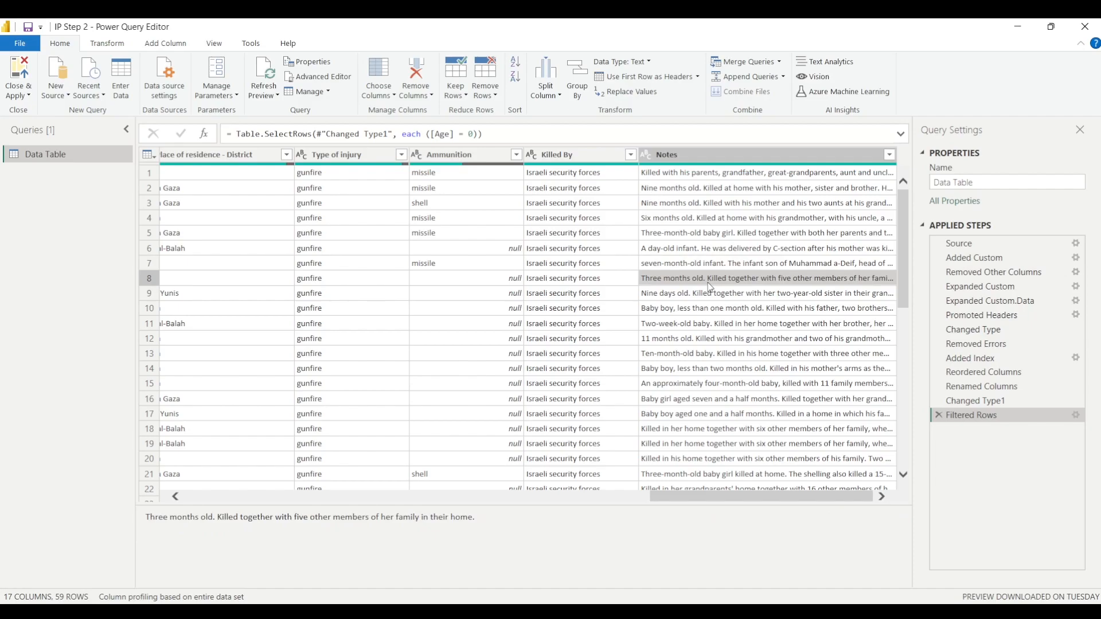
# Remove the Age filter by deleting the Filtered Rows step from the query
pyautogui.moveTo(737, 500); pyautogui.dragTo(266, 503)
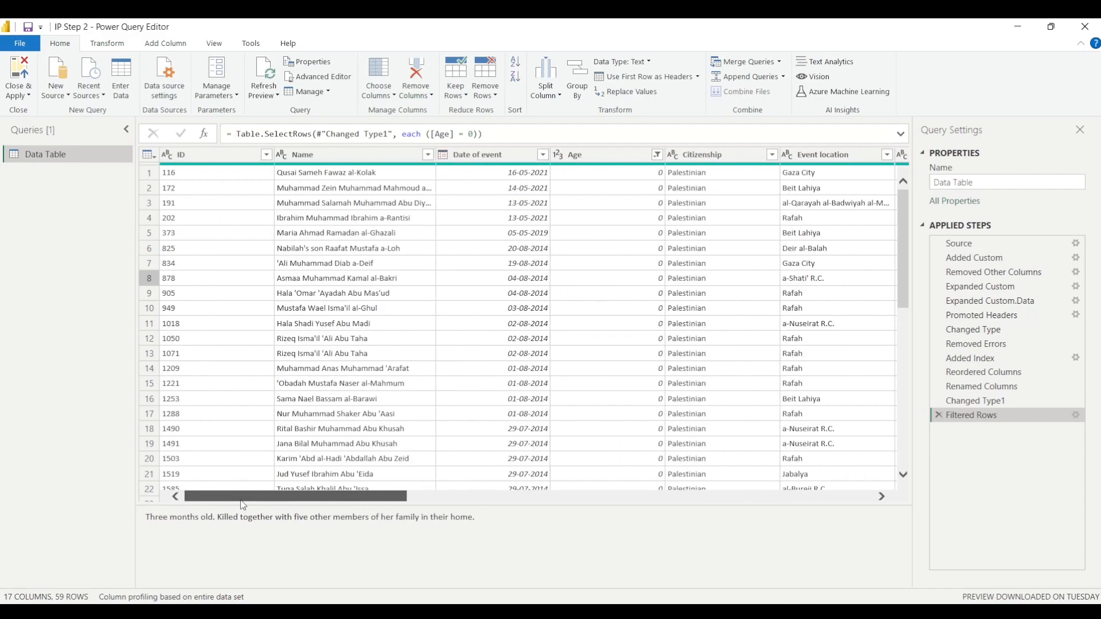
pyautogui.click(609, 160)
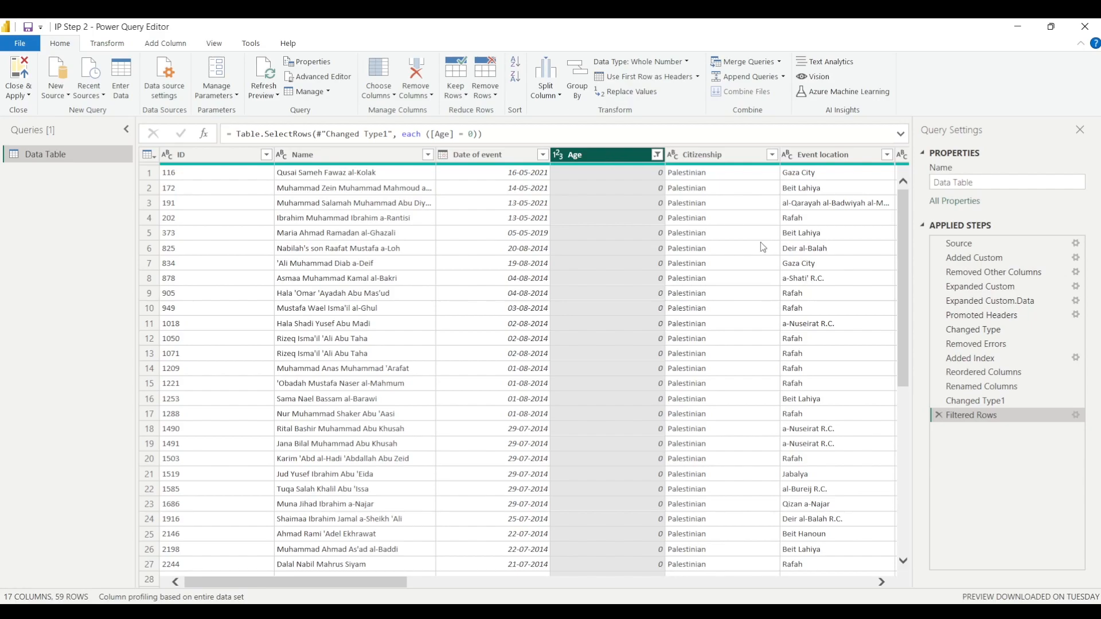
pyautogui.click(939, 417)
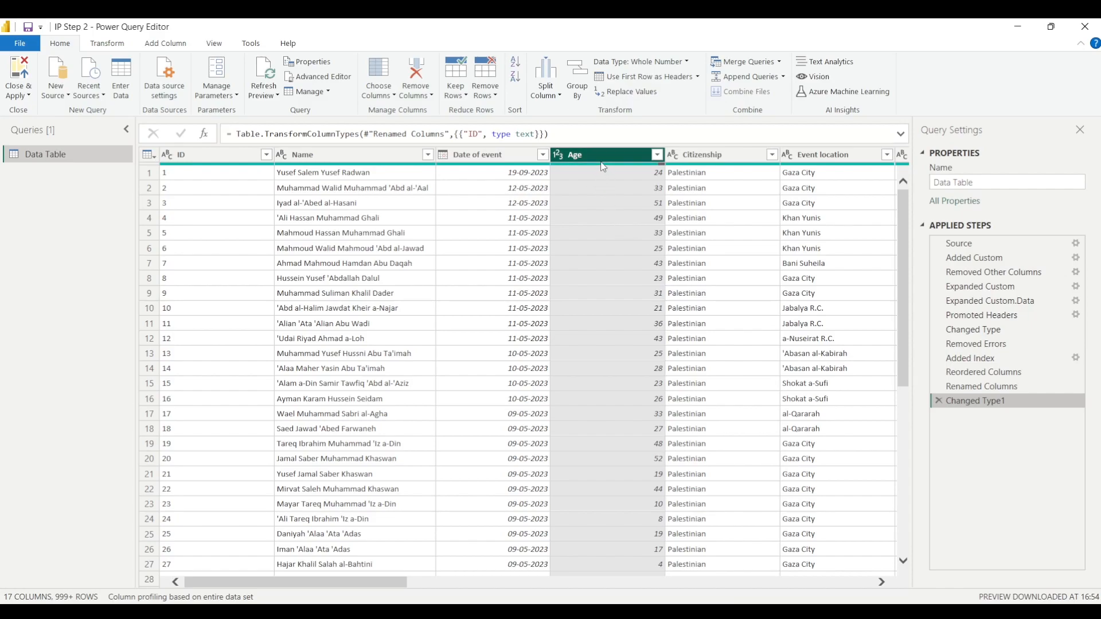
# Start a new conditional column with its first clause based on the Age column
pyautogui.click(180, 48)
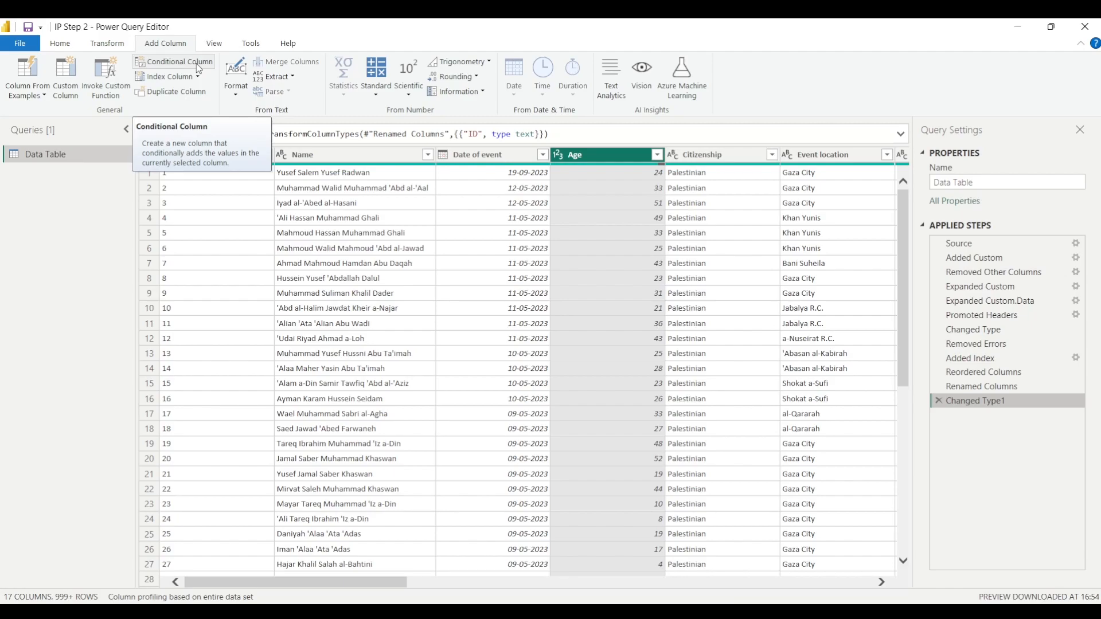
pyautogui.click(196, 63)
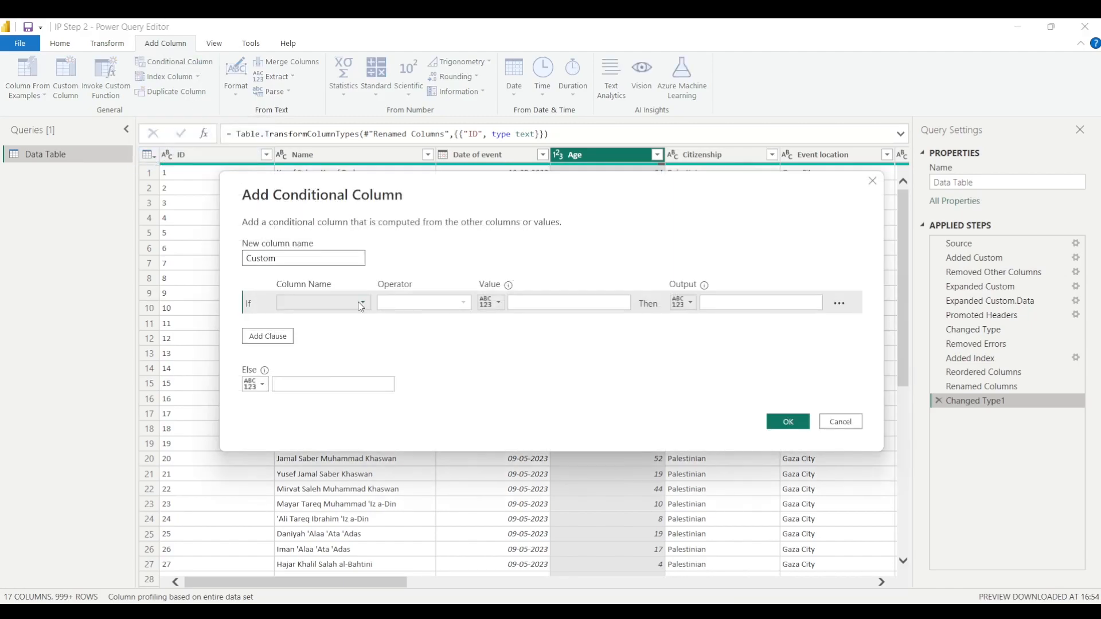
pyautogui.click(361, 307)
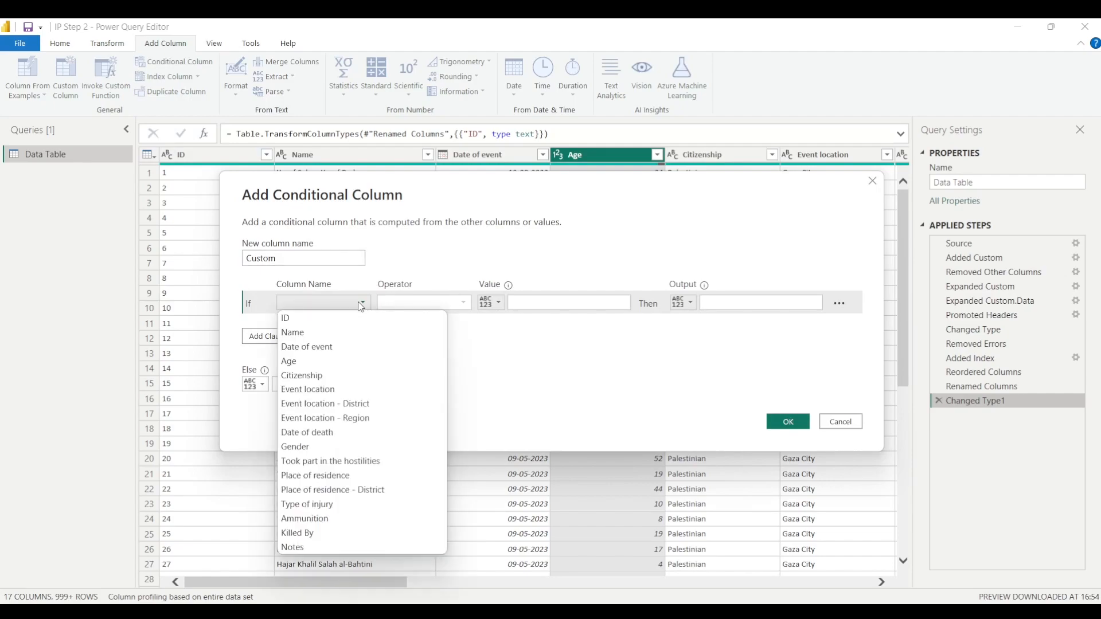
pyautogui.click(306, 360)
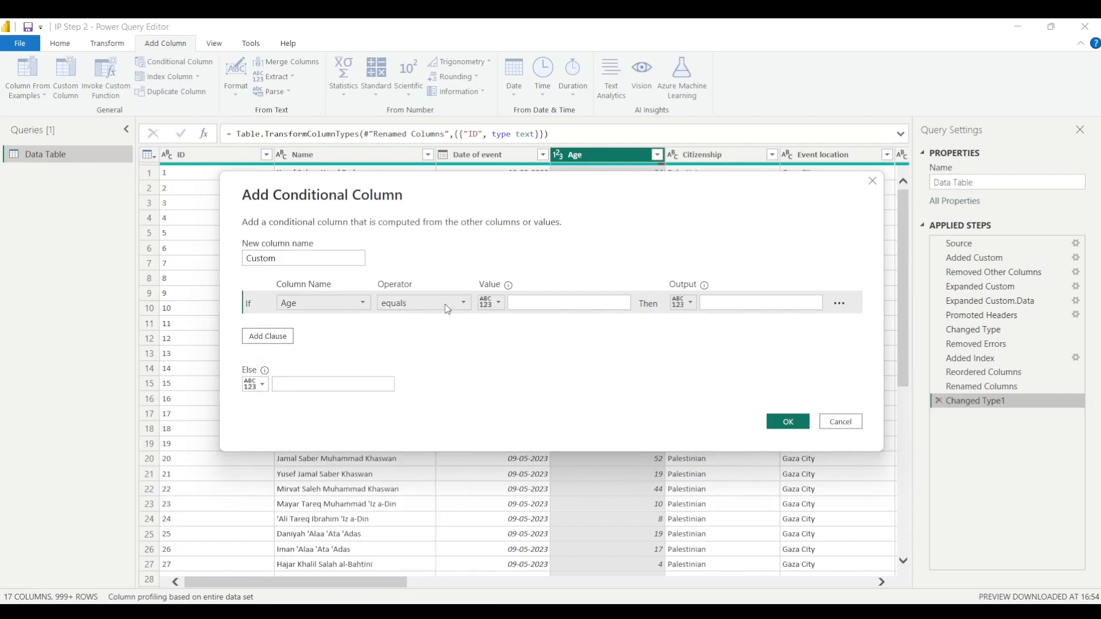
# Set the first clause to output Unknown when Age equals null
pyautogui.click(549, 302)
pyautogui.write('NU')
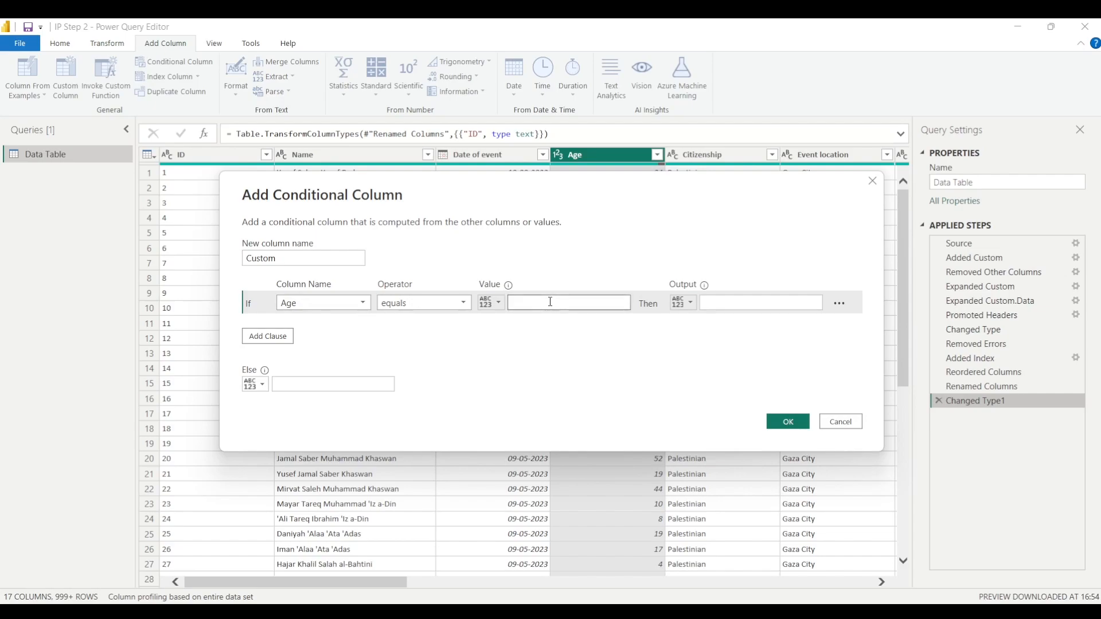
pyautogui.write('LL')
pyautogui.press('BackSpace')
pyautogui.press('BackSpace')
pyautogui.press('BackSpace')
pyautogui.press('BackSpace')
pyautogui.press('capslock')
pyautogui.write('n')
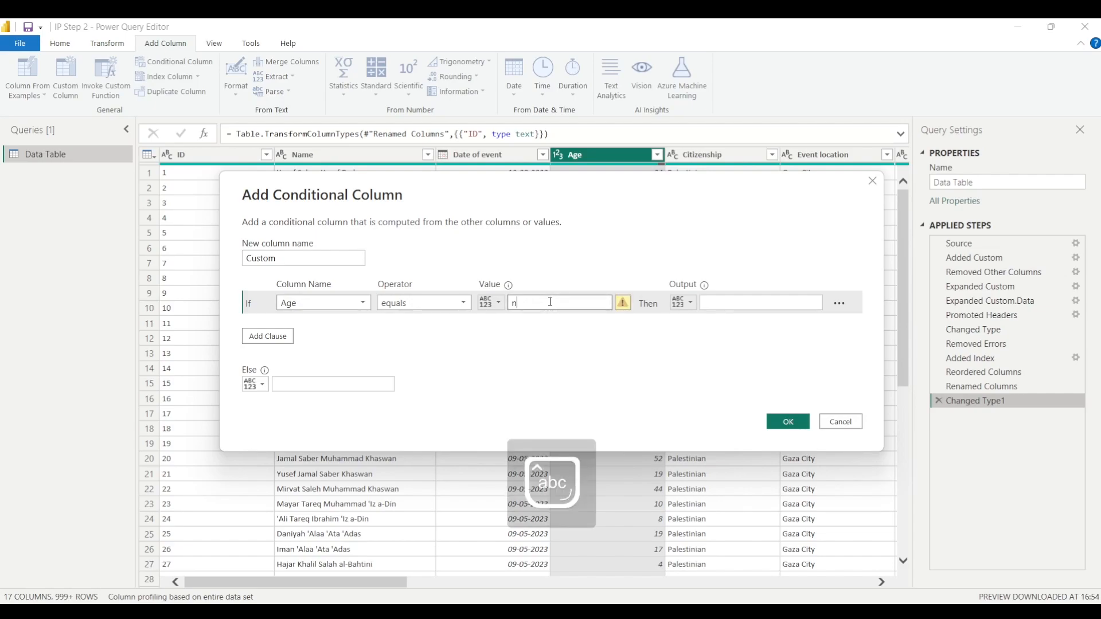
pyautogui.write('ull')
pyautogui.click(753, 306)
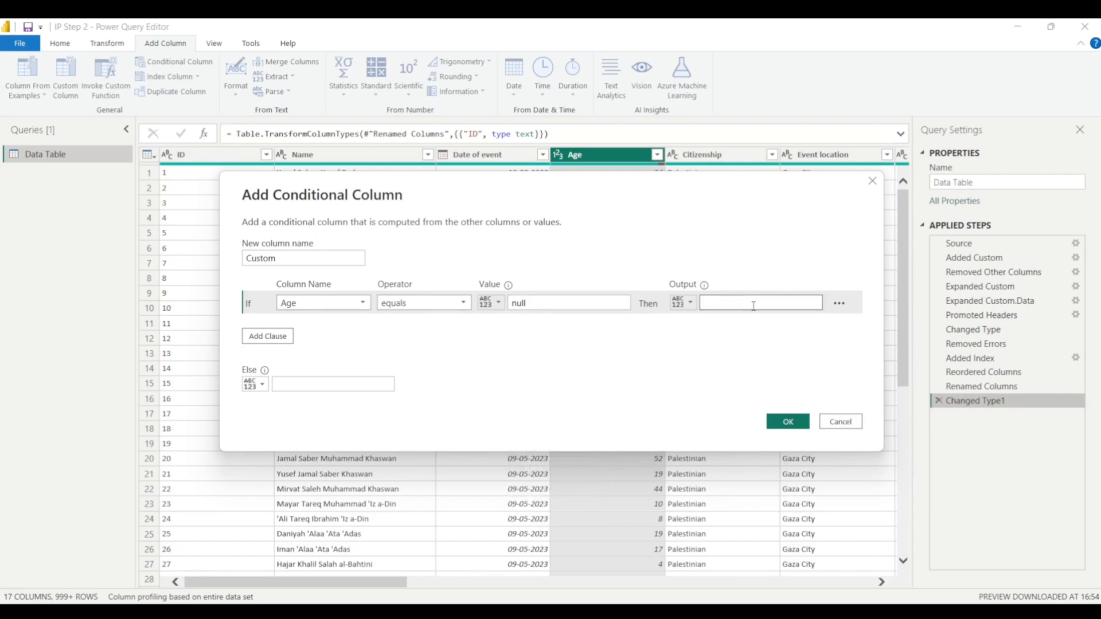
pyautogui.write('Un')
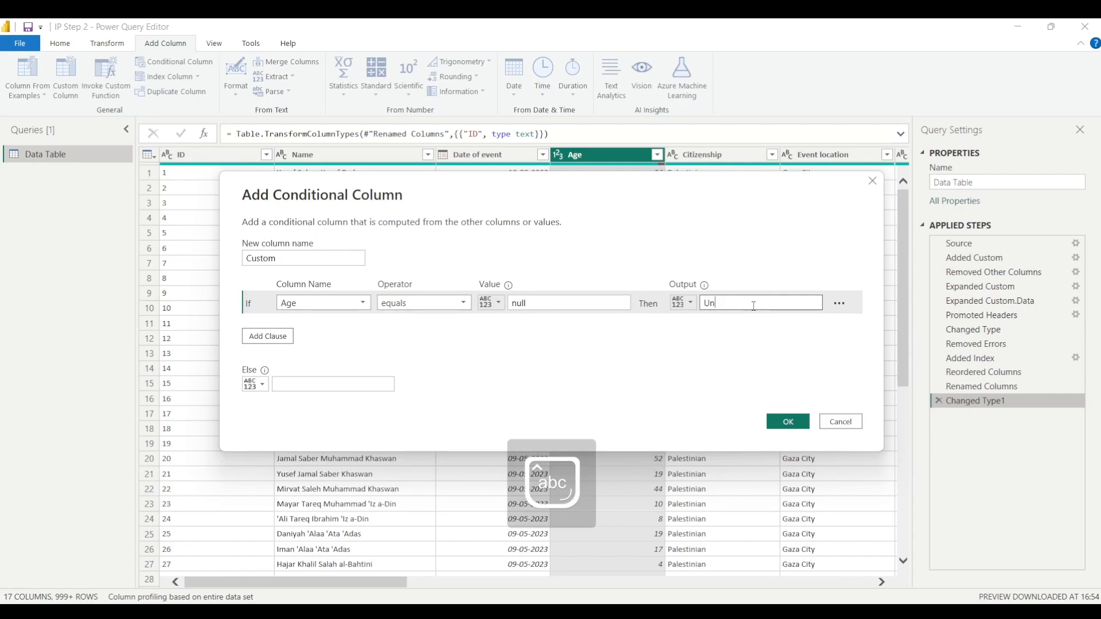
pyautogui.write('known')
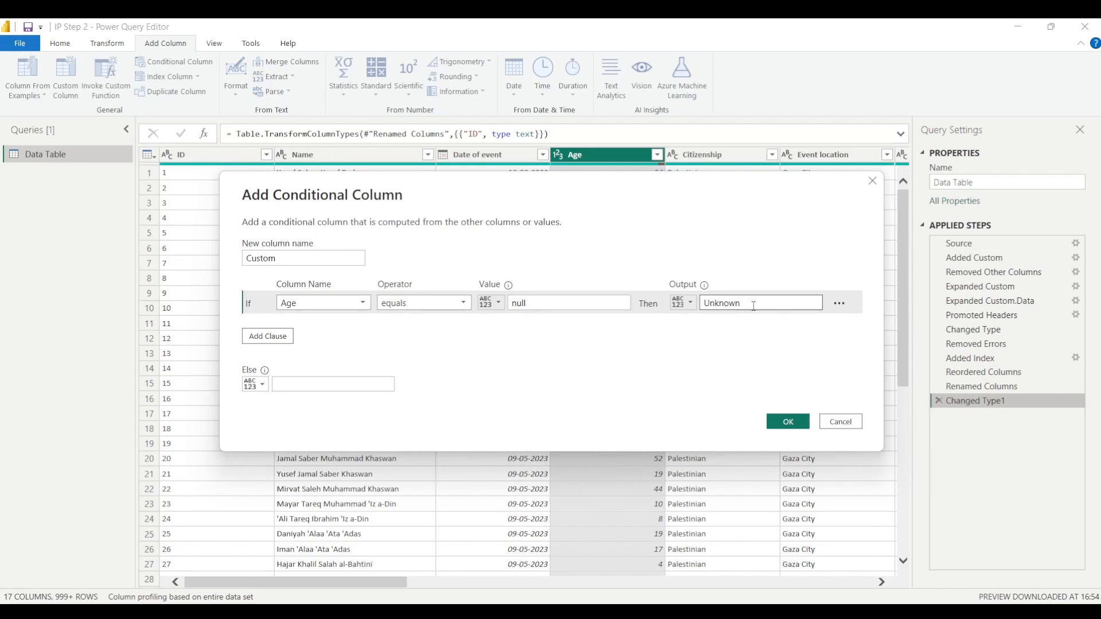
# Add a second clause that outputs Infants when Age is less than 1
pyautogui.click(266, 337)
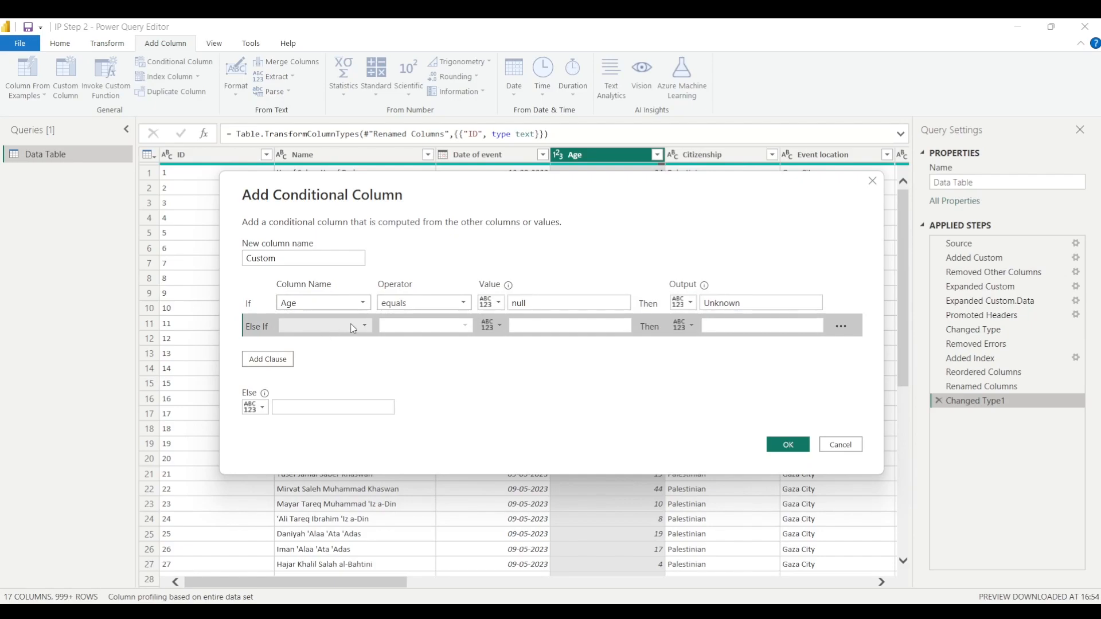
pyautogui.click(352, 326)
pyautogui.click(322, 386)
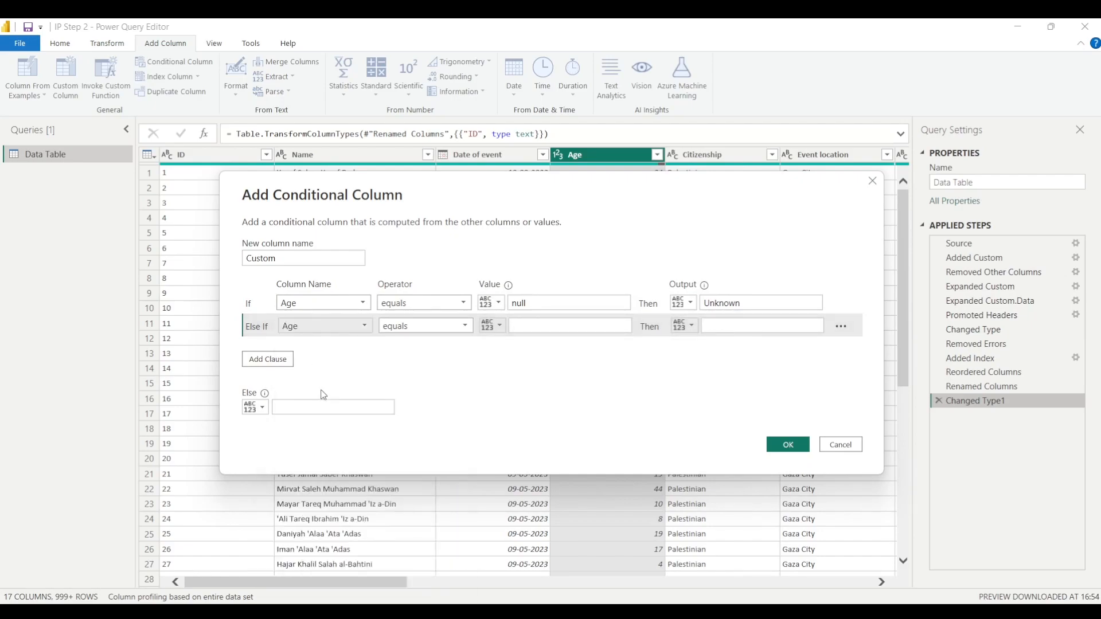
pyautogui.click(422, 325)
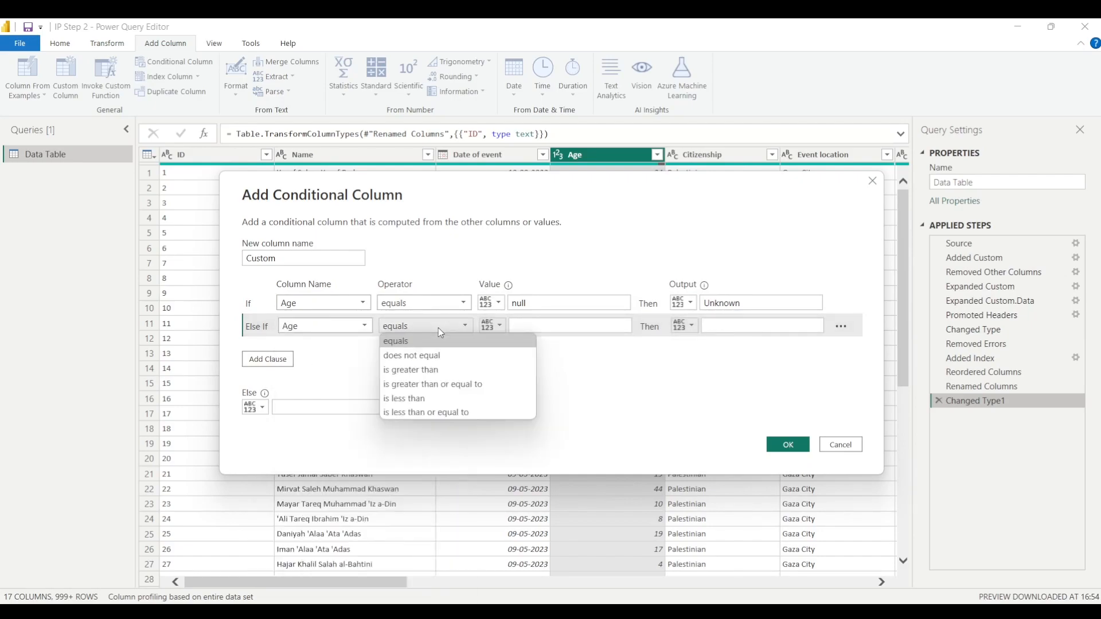
pyautogui.click(446, 398)
pyautogui.click(560, 325)
pyautogui.write('1')
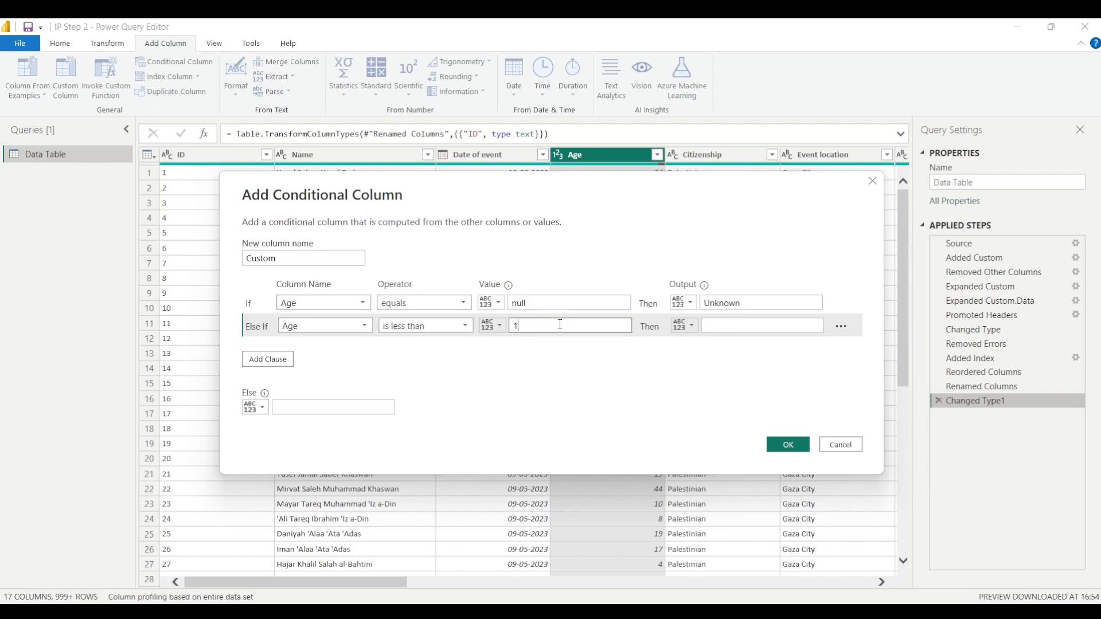
pyautogui.click(734, 327)
pyautogui.write('Infants')
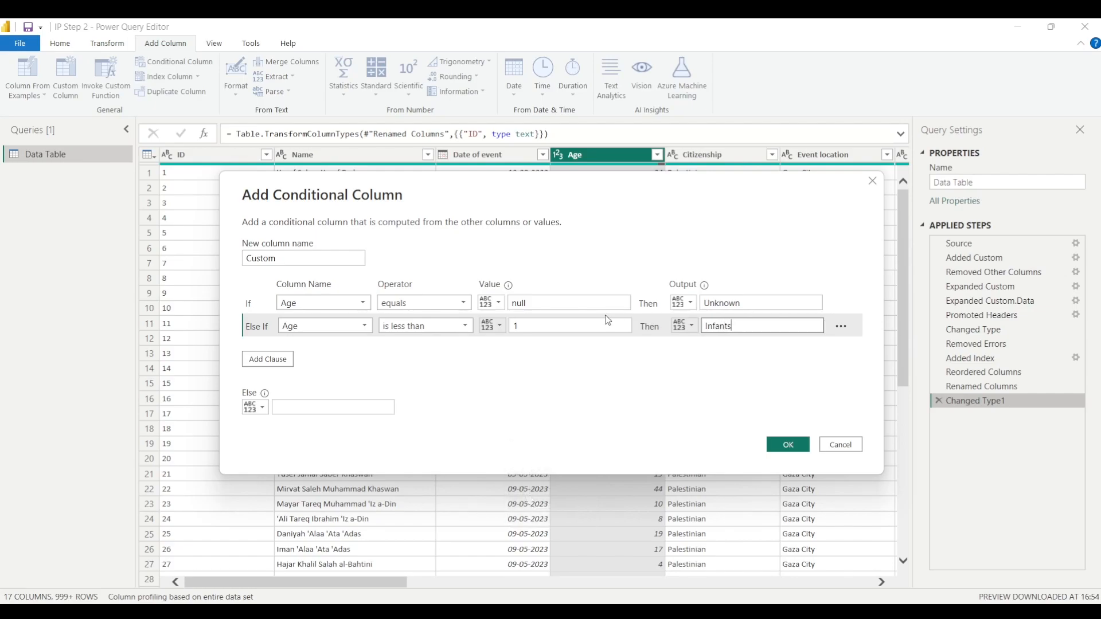
# Add a third clause that outputs Children when Age is less than or equal to 12
pyautogui.click(268, 360)
pyautogui.click(365, 348)
pyautogui.click(303, 407)
pyautogui.click(435, 347)
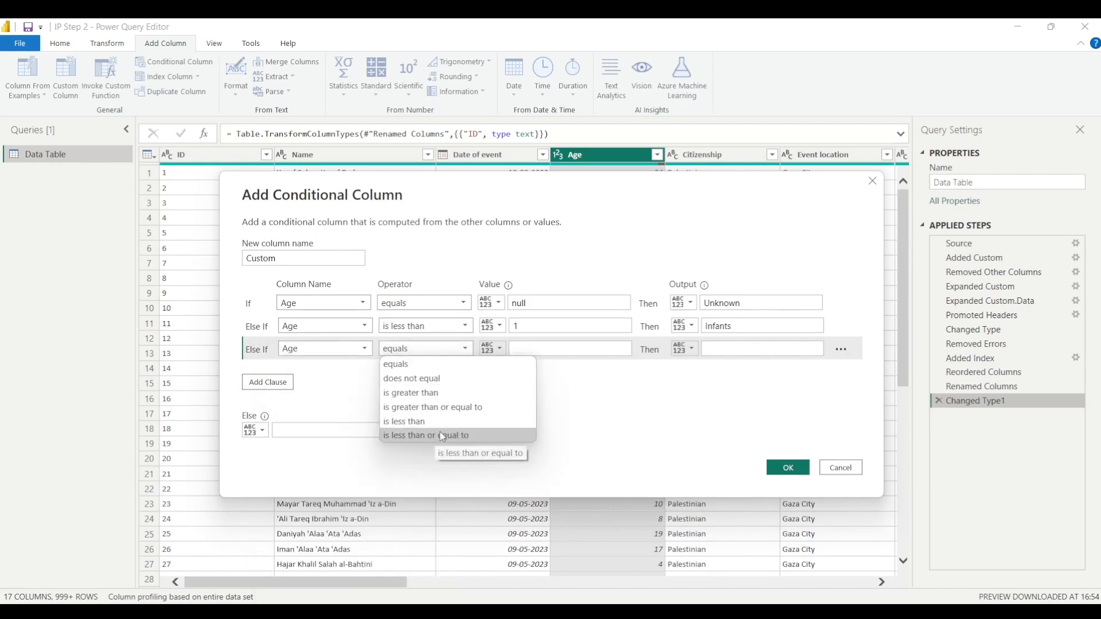
pyautogui.click(445, 434)
pyautogui.click(545, 349)
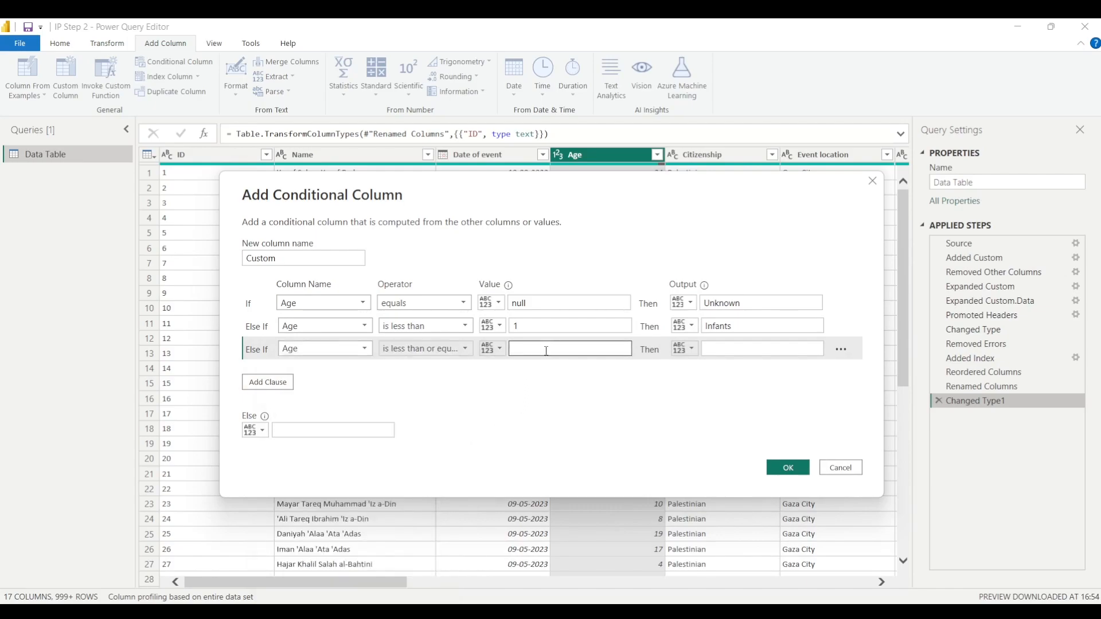
pyautogui.write('12')
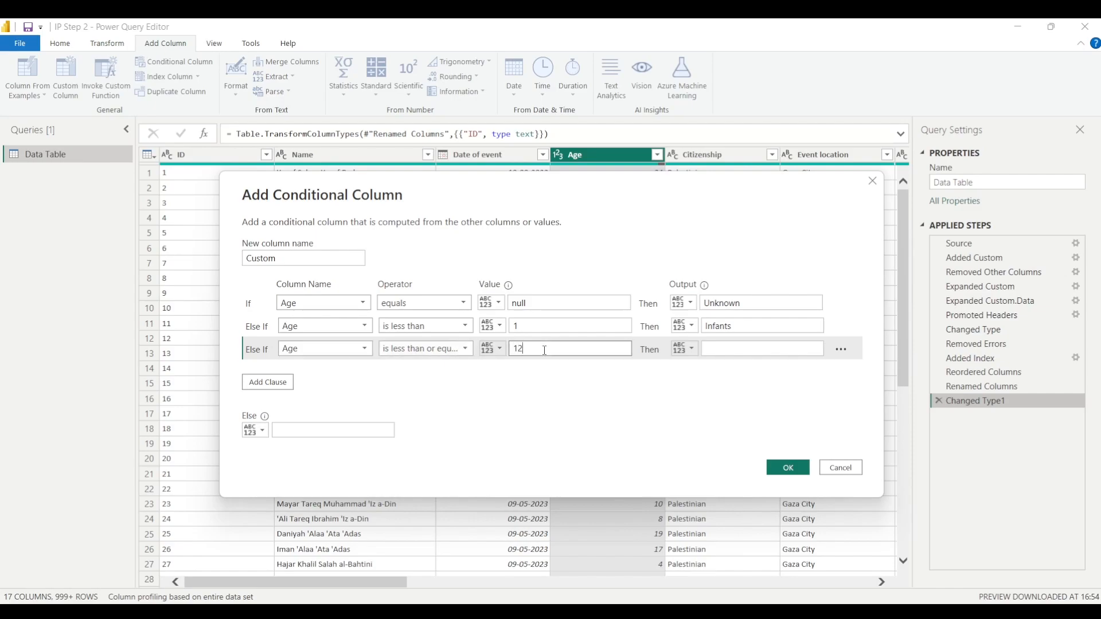
pyautogui.click(734, 351)
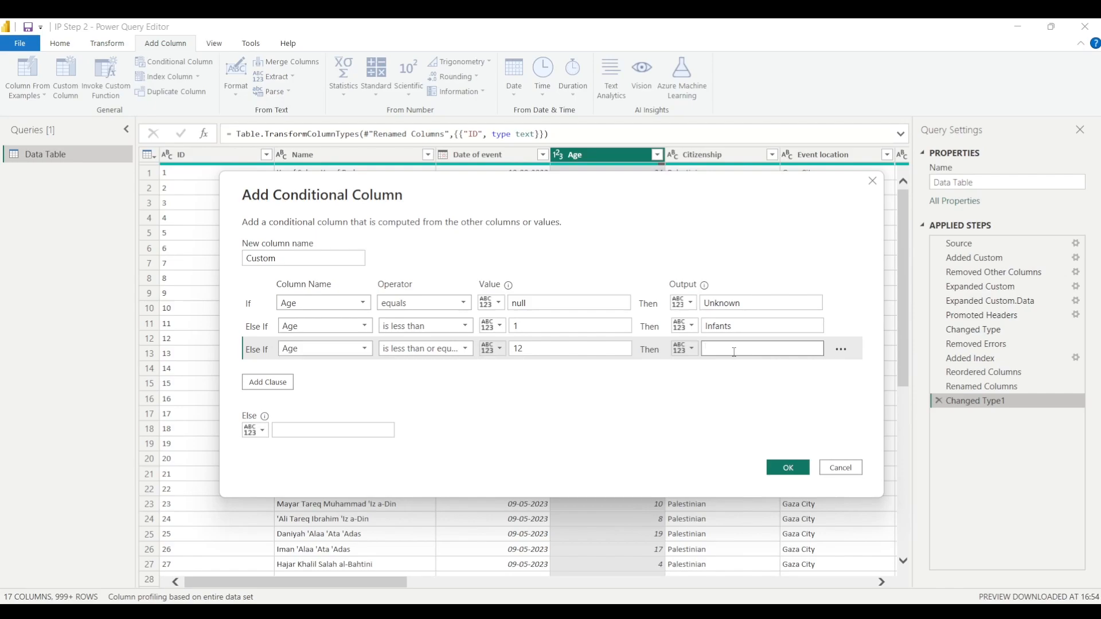
pyautogui.write('Ch')
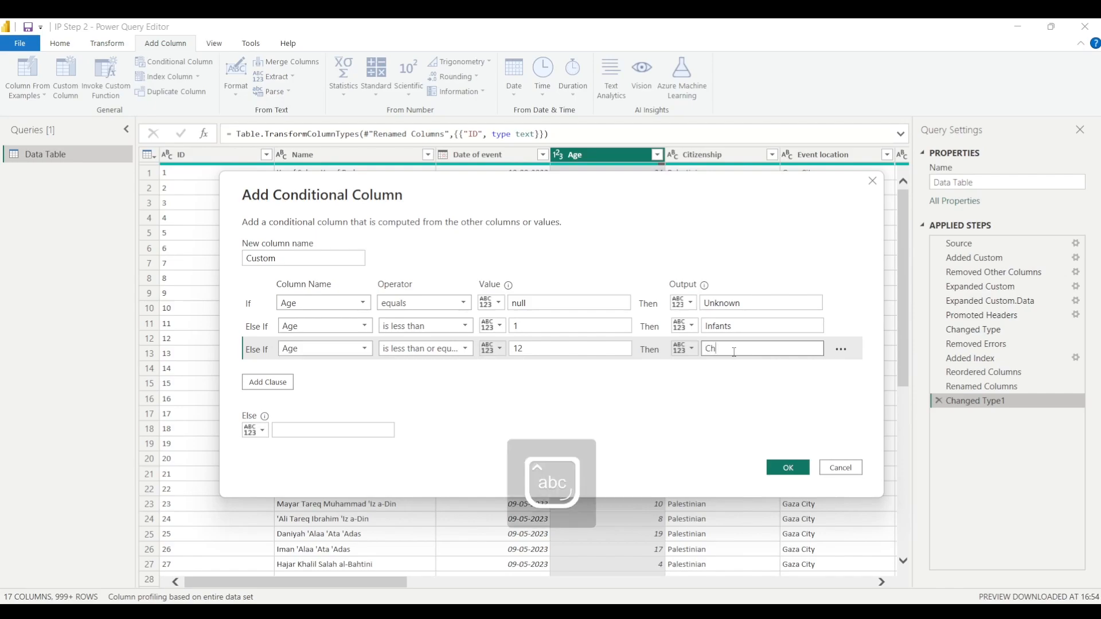
pyautogui.write('ildren')
# Add a fourth clause that outputs Teenagers when Age is less than or equal to 17
pyautogui.click(268, 382)
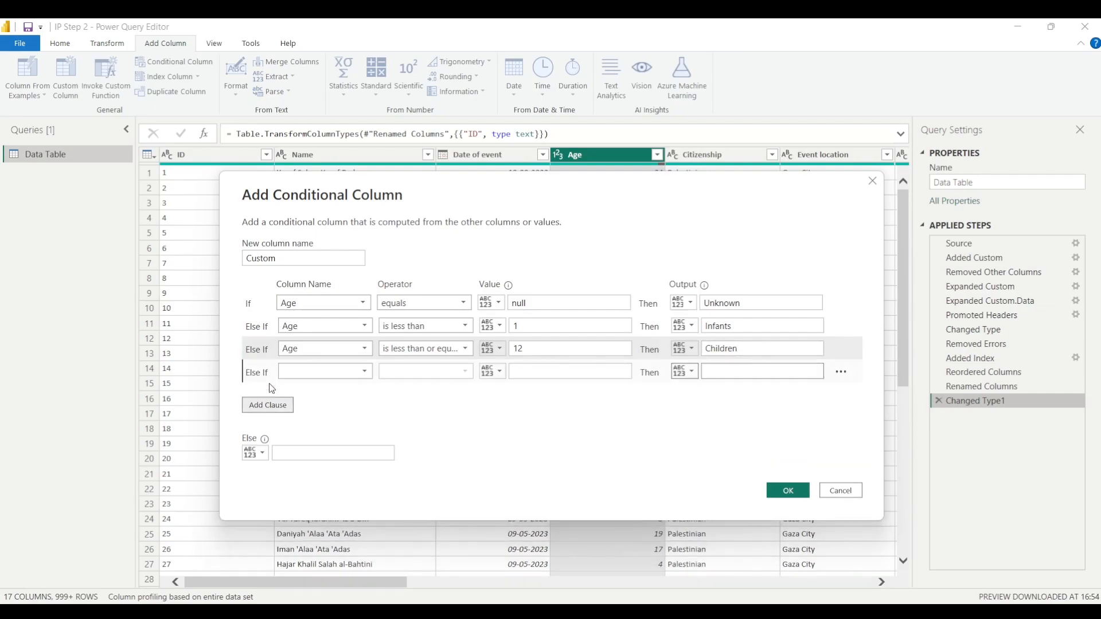
pyautogui.click(336, 373)
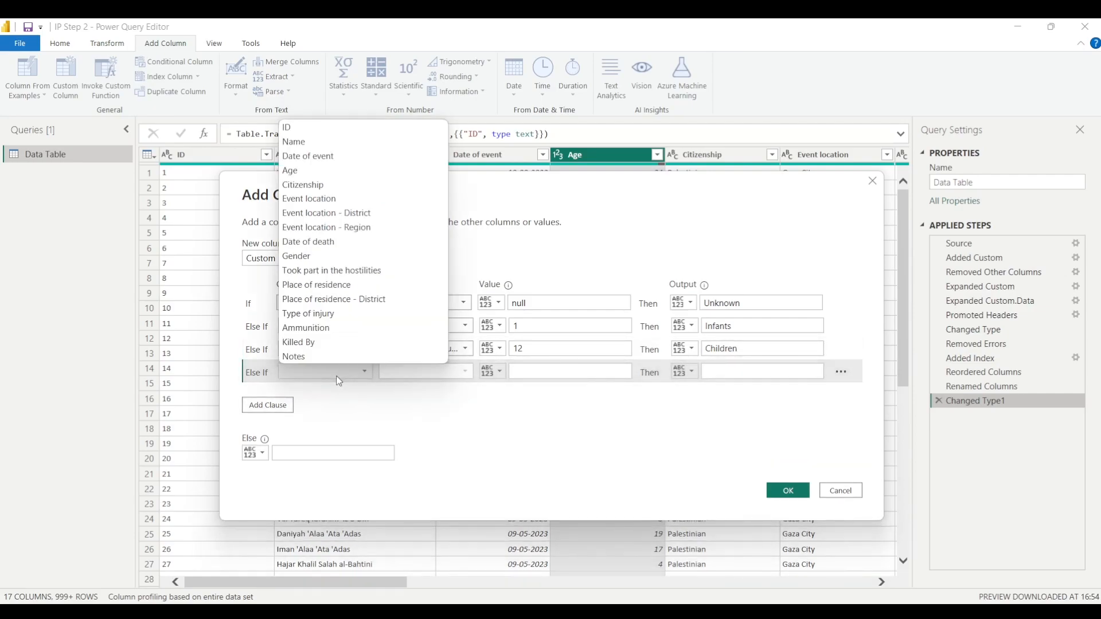
pyautogui.click(323, 169)
pyautogui.click(442, 373)
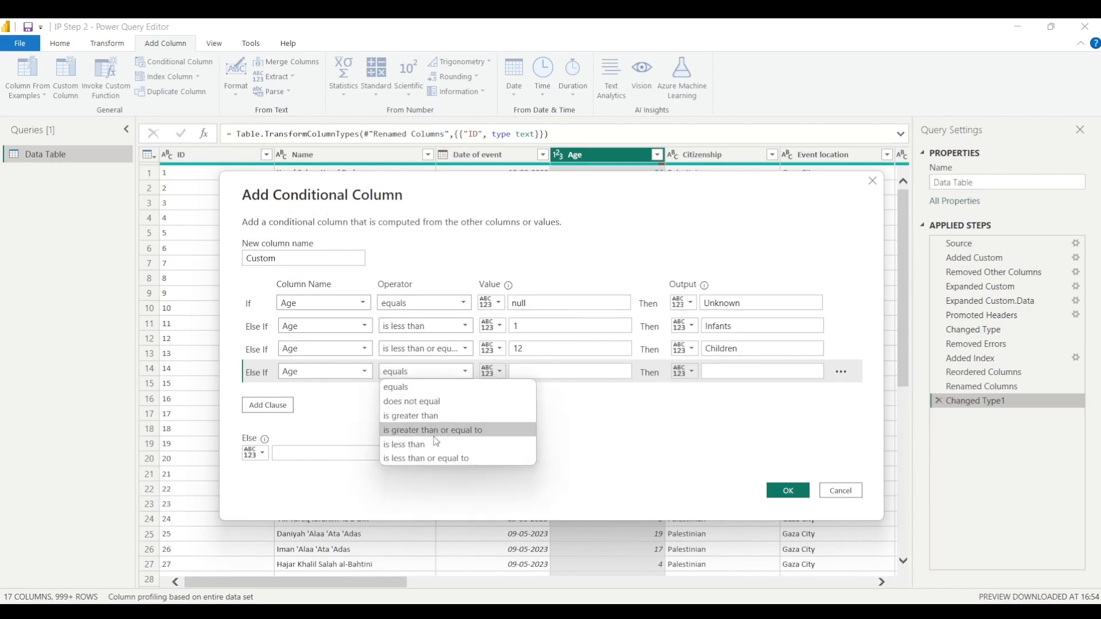
pyautogui.click(438, 458)
pyautogui.click(579, 372)
pyautogui.write('17')
pyautogui.click(751, 373)
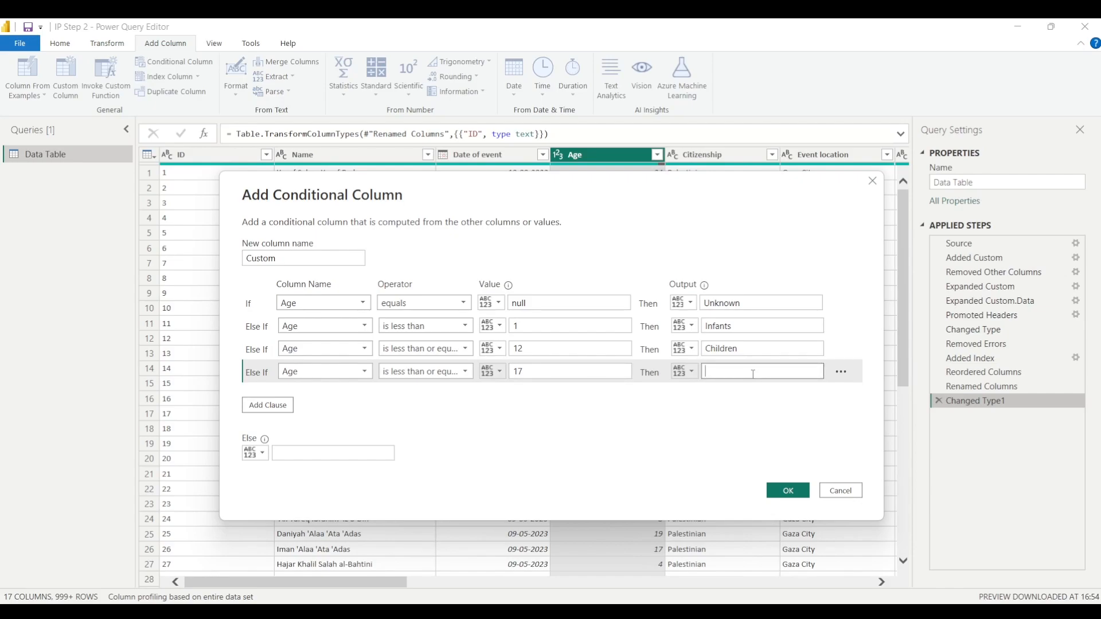
pyautogui.write('Teenagers')
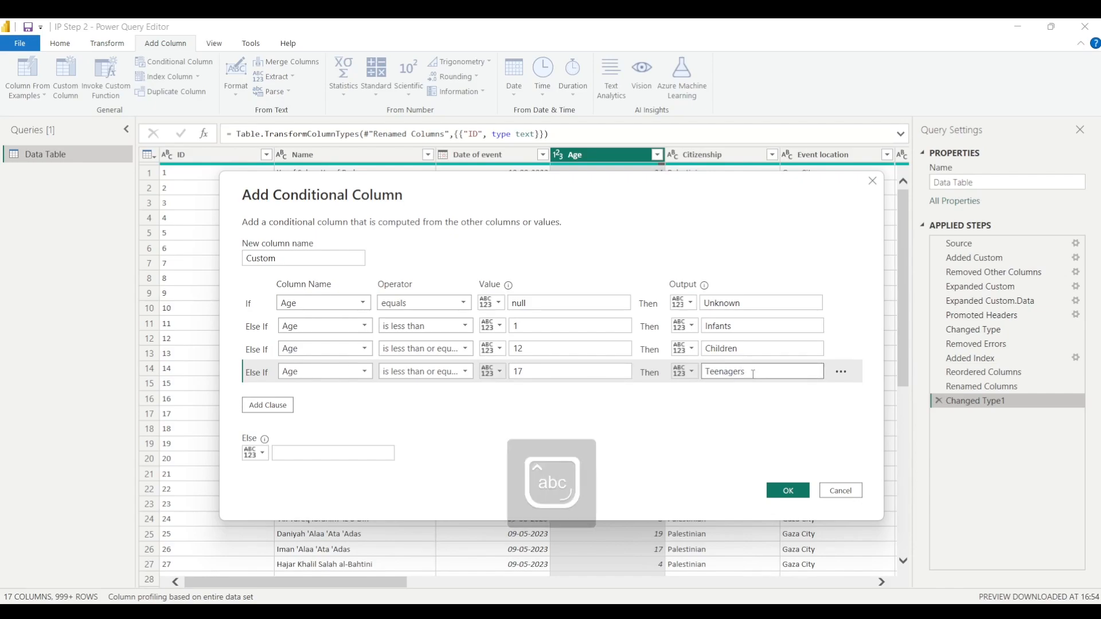
# Add a fifth clause that outputs Adults when Age is less than or equal to 65
pyautogui.click(267, 405)
pyautogui.click(344, 399)
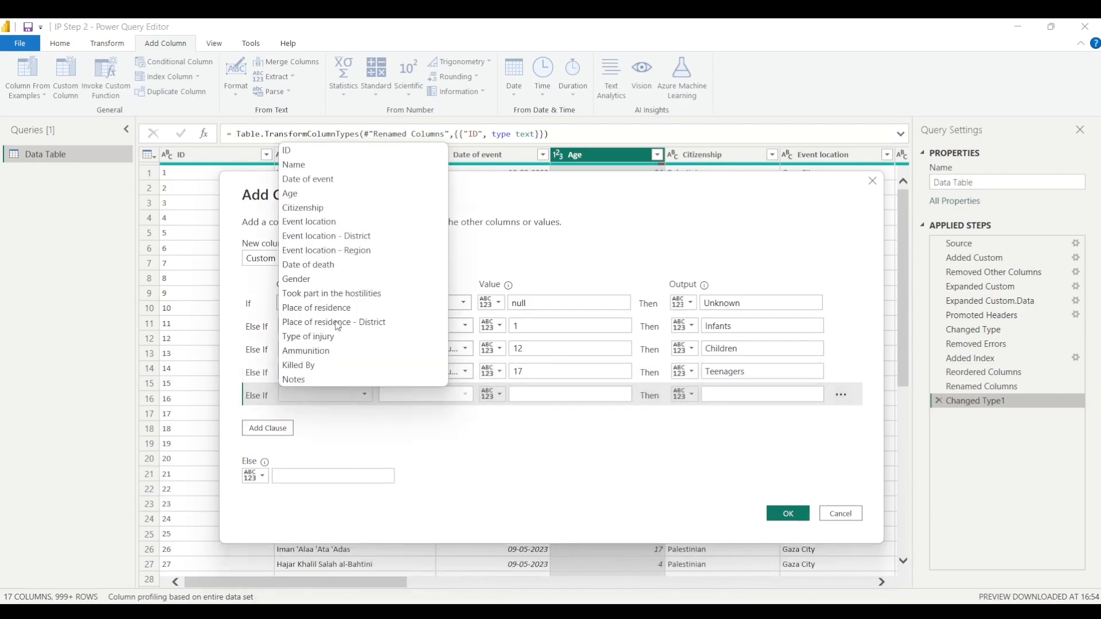
pyautogui.click(320, 198)
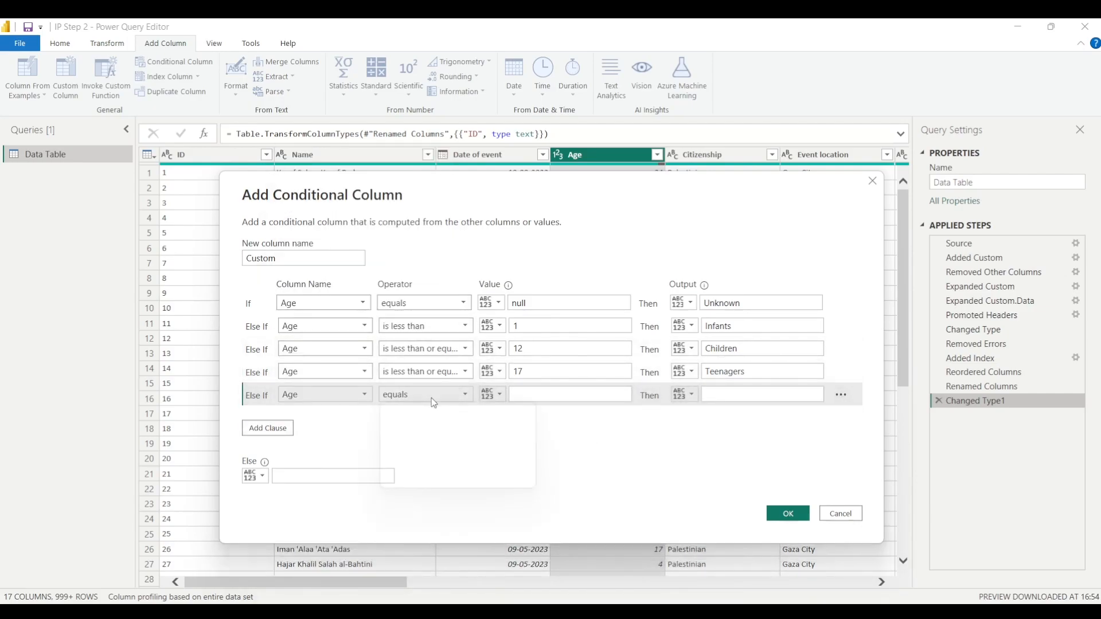
pyautogui.click(435, 395)
pyautogui.click(449, 482)
pyautogui.click(539, 394)
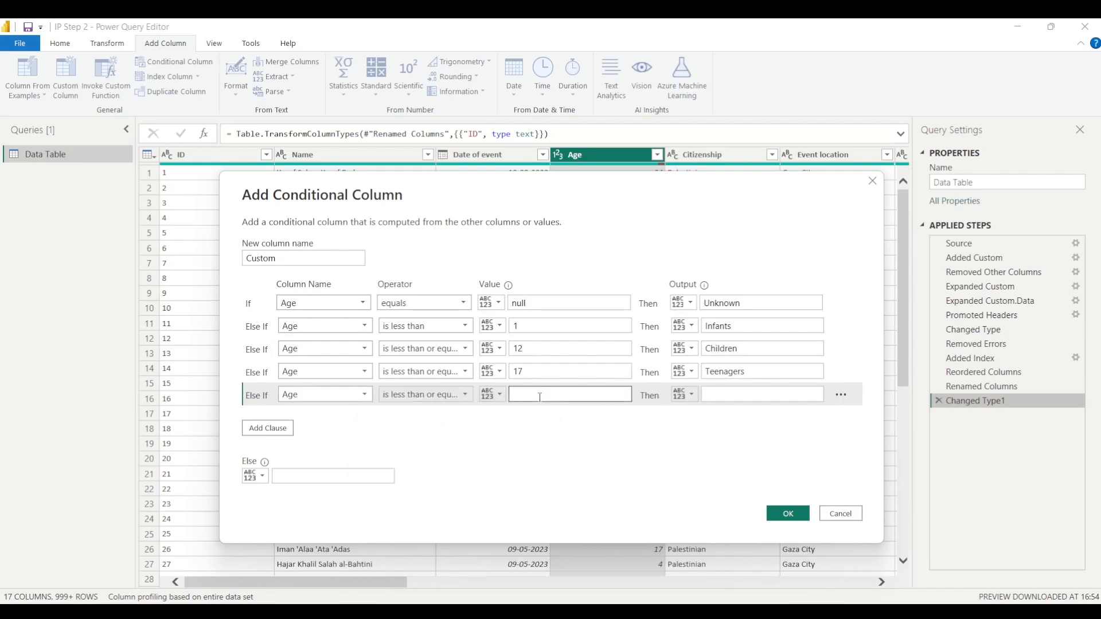
pyautogui.write('65')
pyautogui.click(739, 394)
pyautogui.write('A')
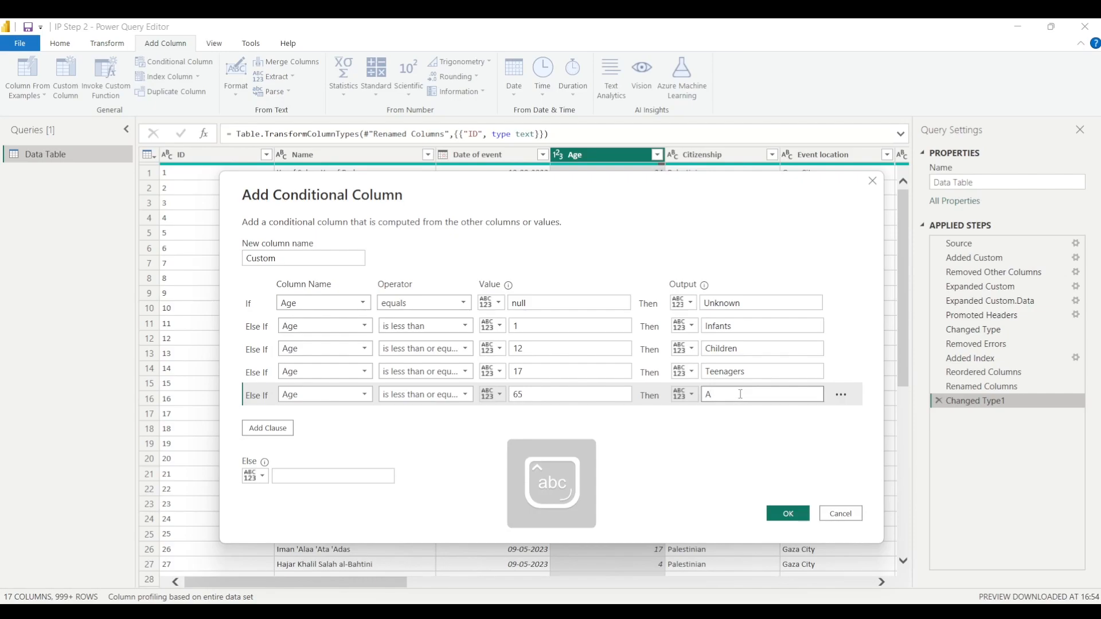
pyautogui.write('dults')
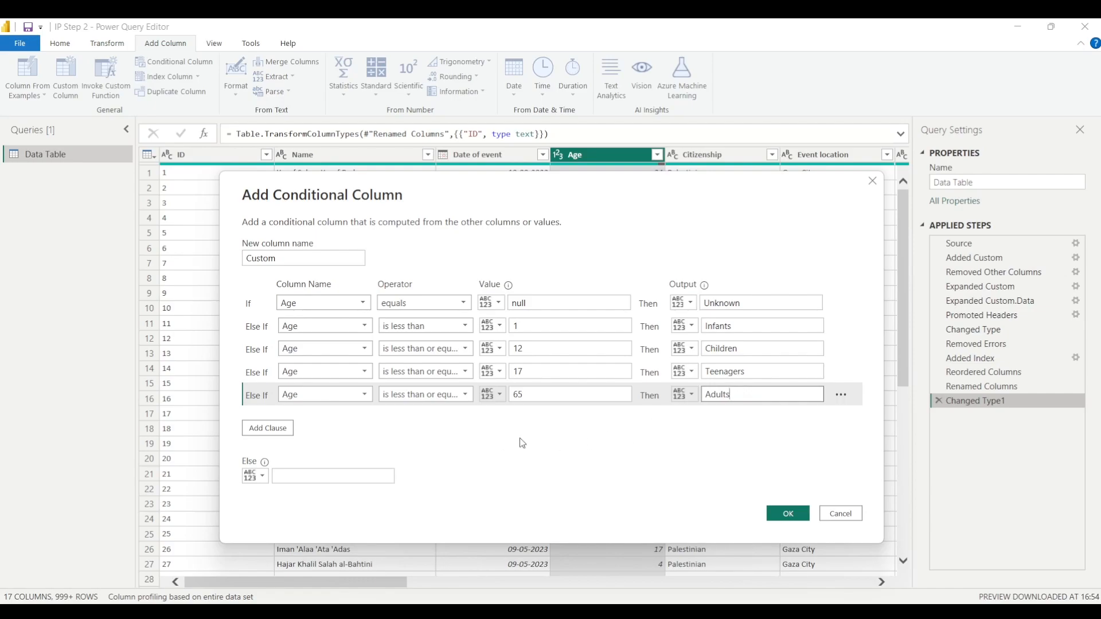
# Set the Else output of the conditional column to Older Adults
pyautogui.click(326, 478)
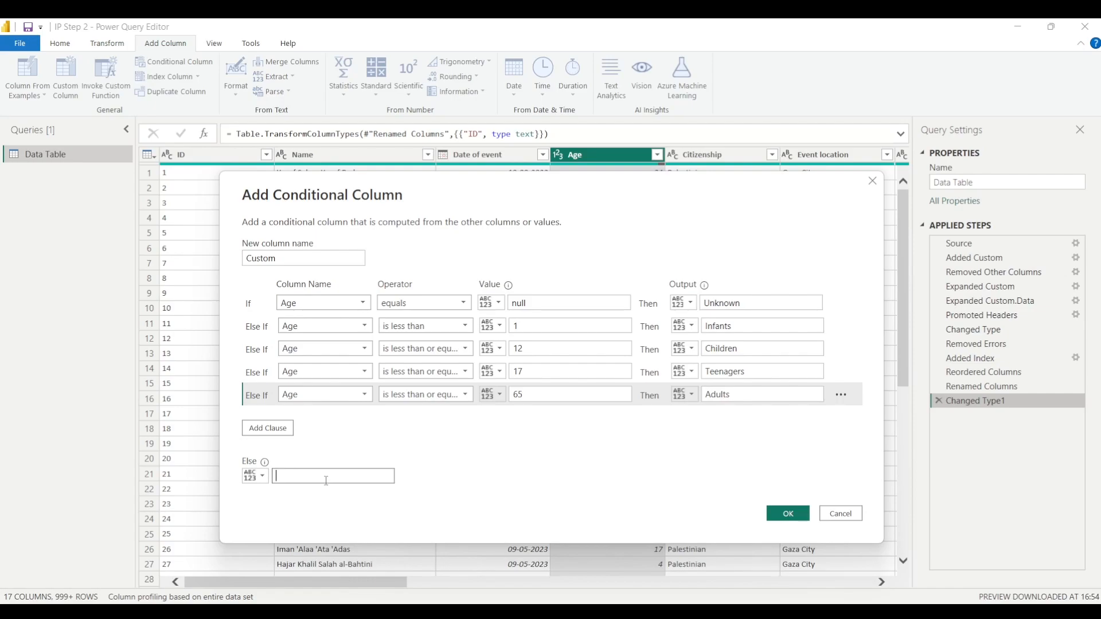
pyautogui.write('Old')
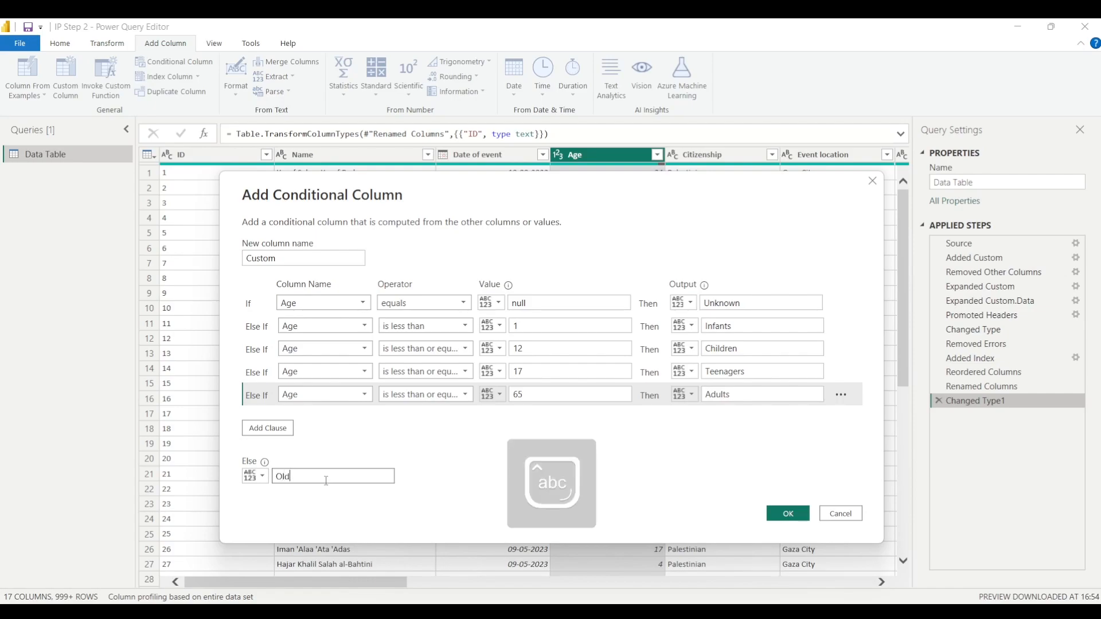
pyautogui.write('er Adults')
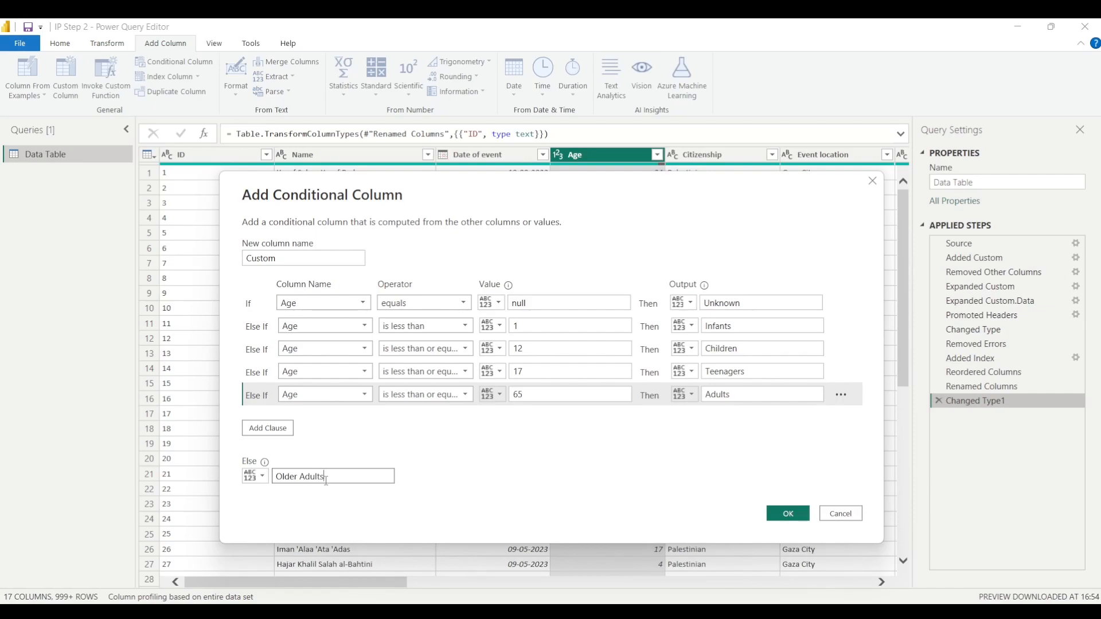
# Name the new conditional column Age Groups and create it
pyautogui.doubleClick(289, 259)
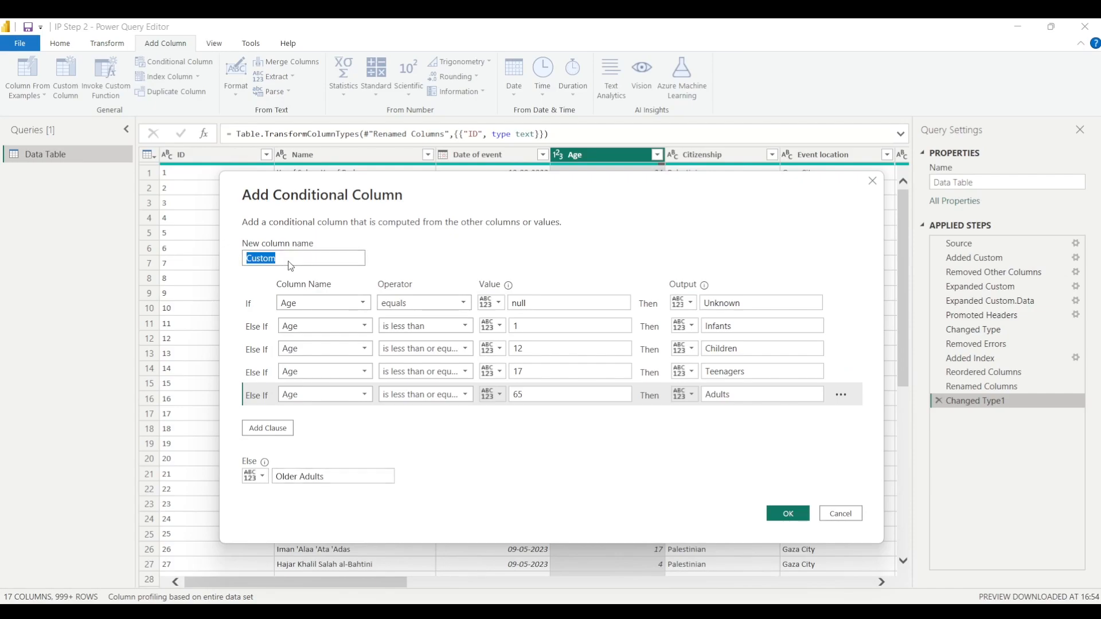
pyautogui.write('A')
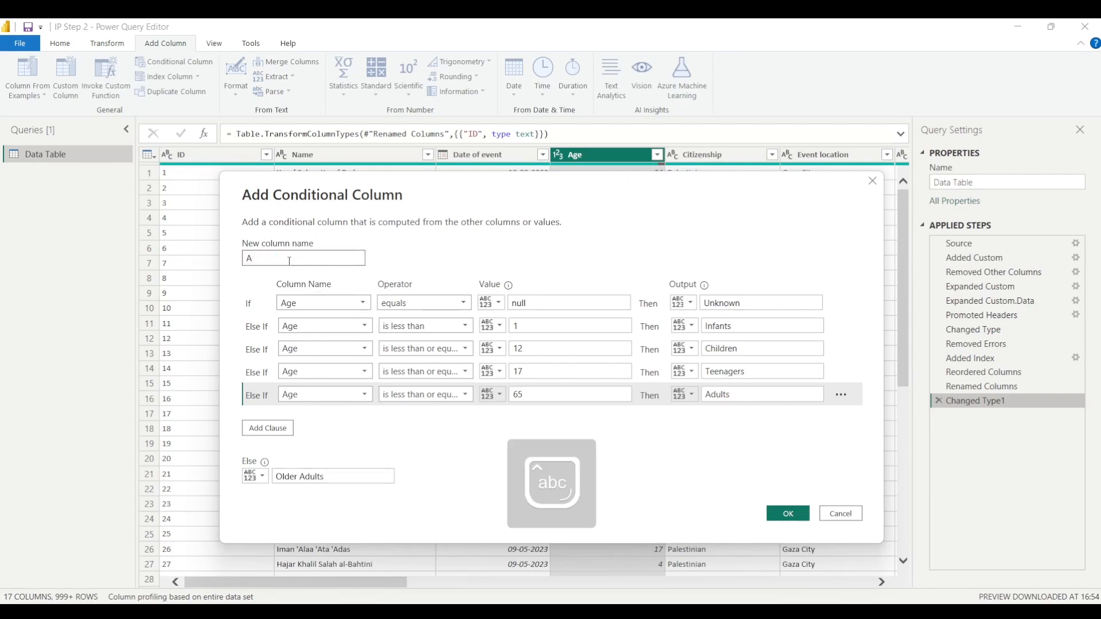
pyautogui.write('ge Groups')
pyautogui.click(785, 515)
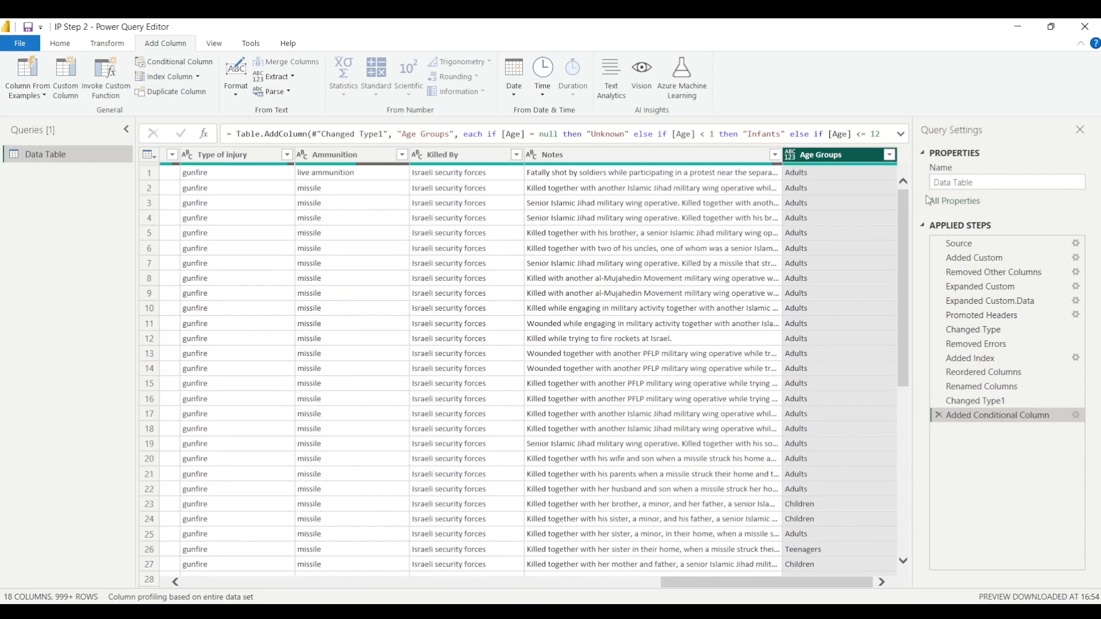
# Check the complete list of distinct values in the Age Groups column without applying a filter
pyautogui.click(889, 155)
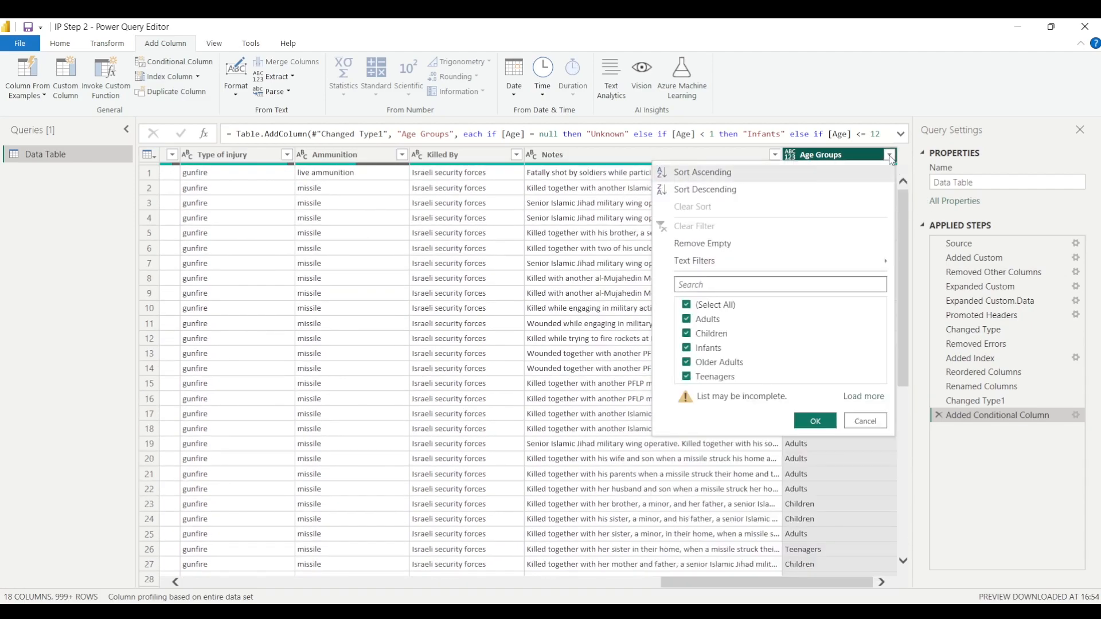
pyautogui.click(863, 396)
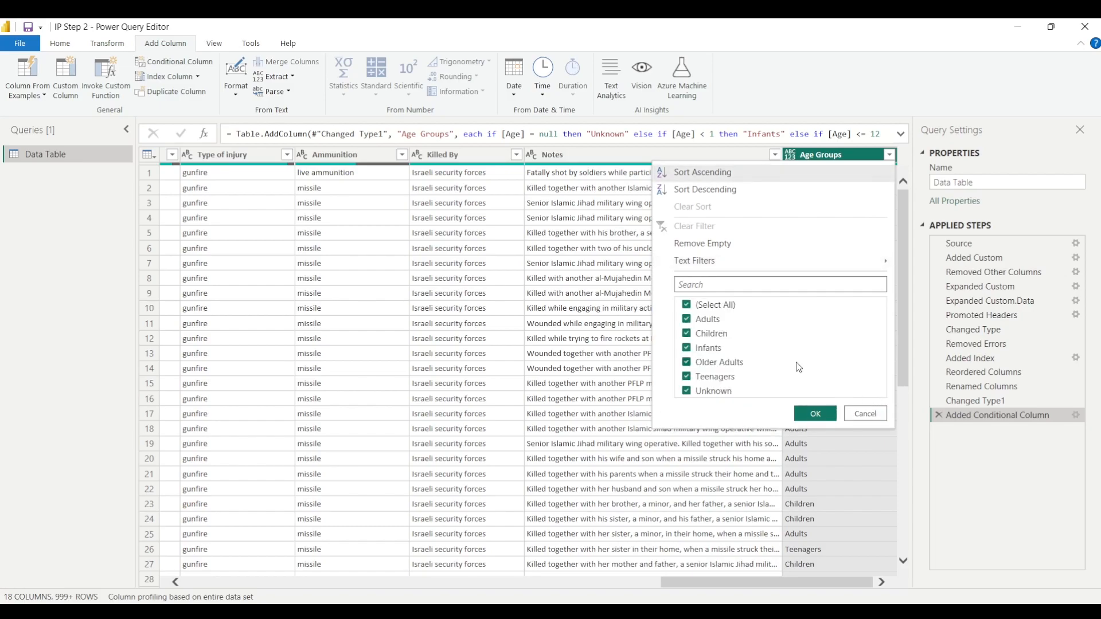
pyautogui.click(867, 413)
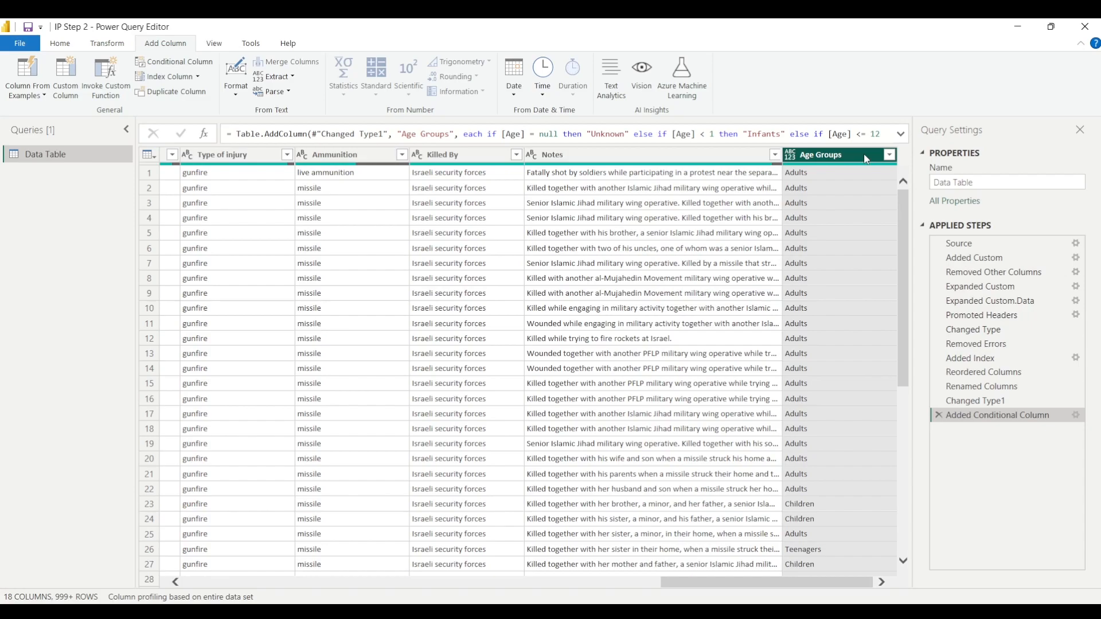
pyautogui.click(888, 155)
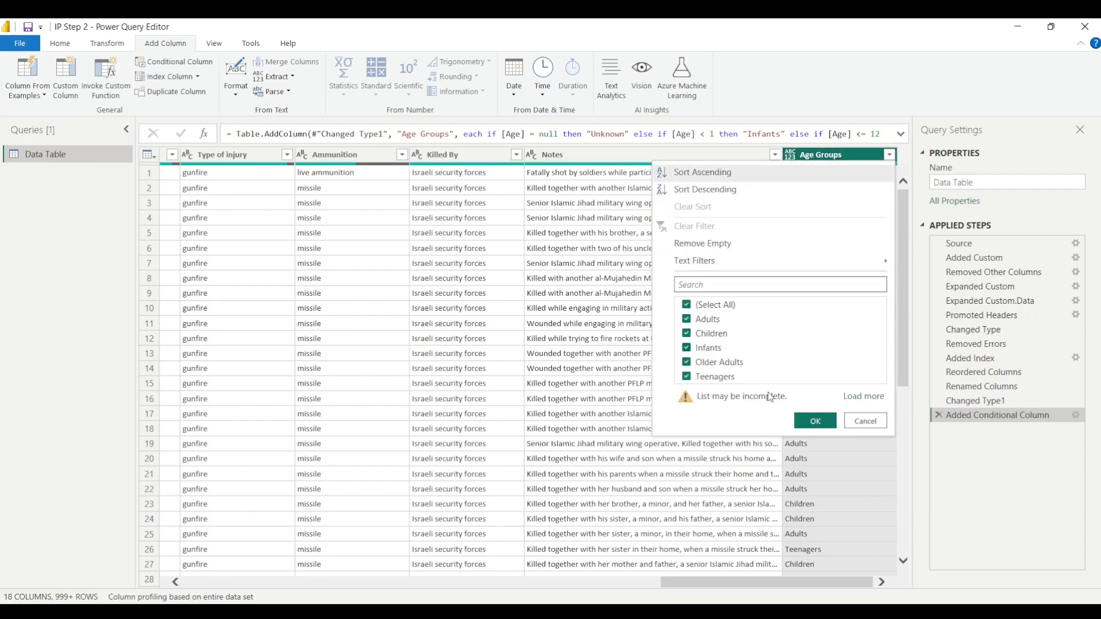
pyautogui.click(857, 397)
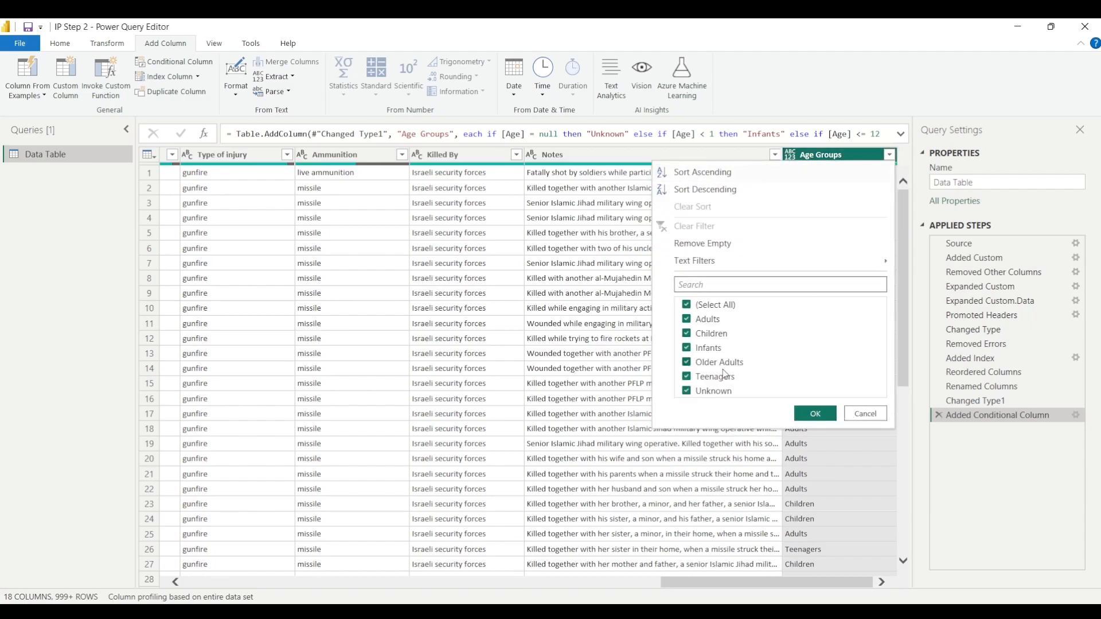
pyautogui.click(864, 414)
# Check the complete list of distinct values in the Citizenship column without applying a filter
pyautogui.moveTo(731, 584); pyautogui.dragTo(324, 588)
pyautogui.click(430, 160)
pyautogui.click(430, 159)
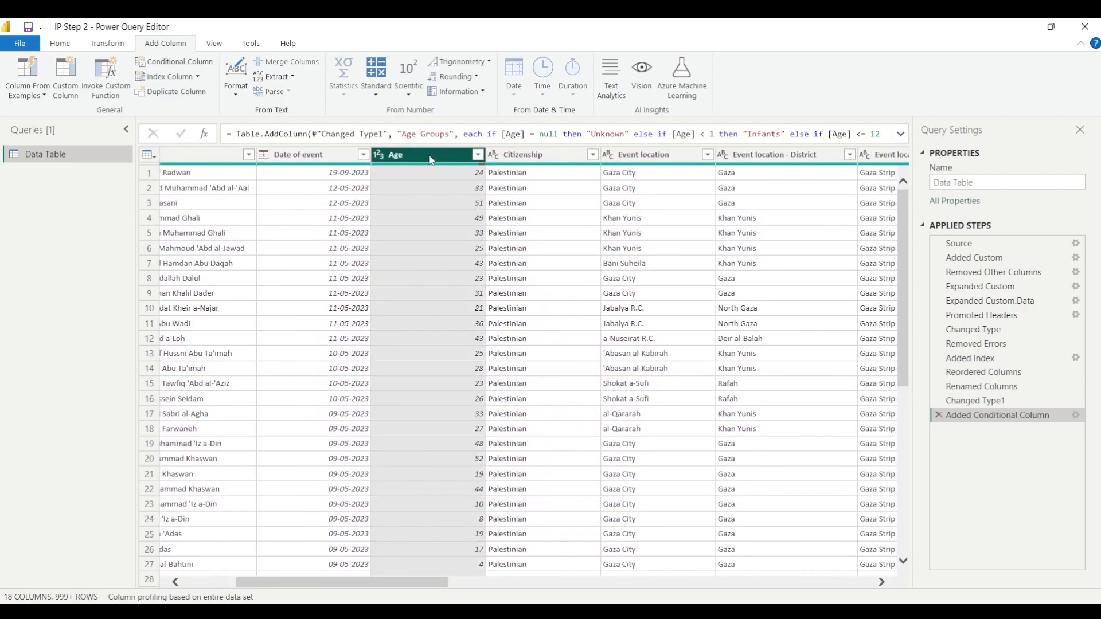
pyautogui.click(537, 159)
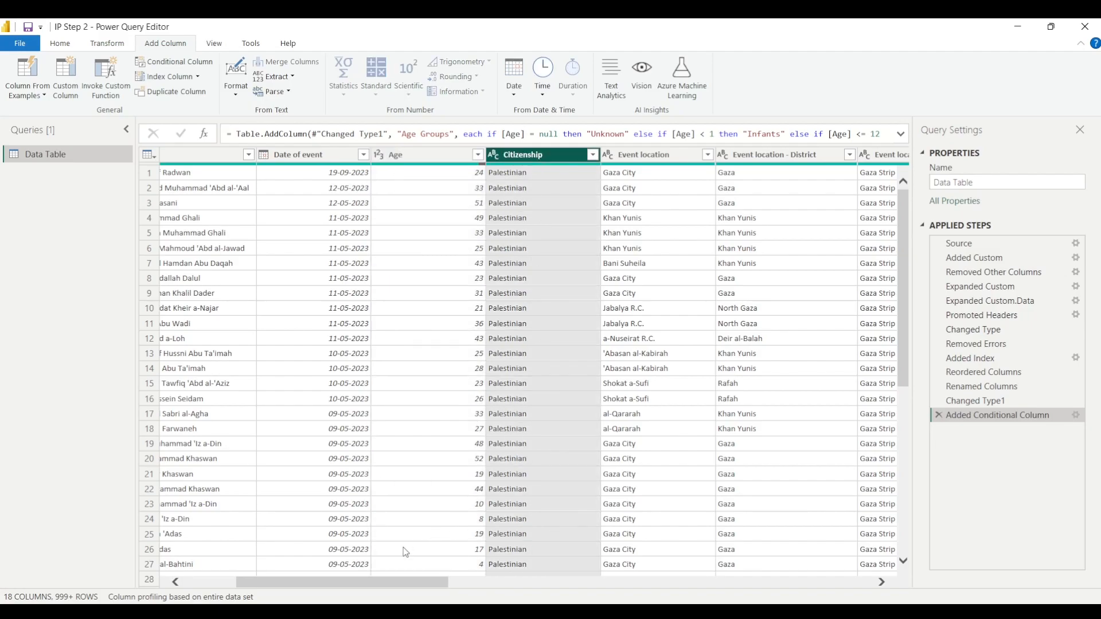
pyautogui.moveTo(367, 585); pyautogui.dragTo(407, 584)
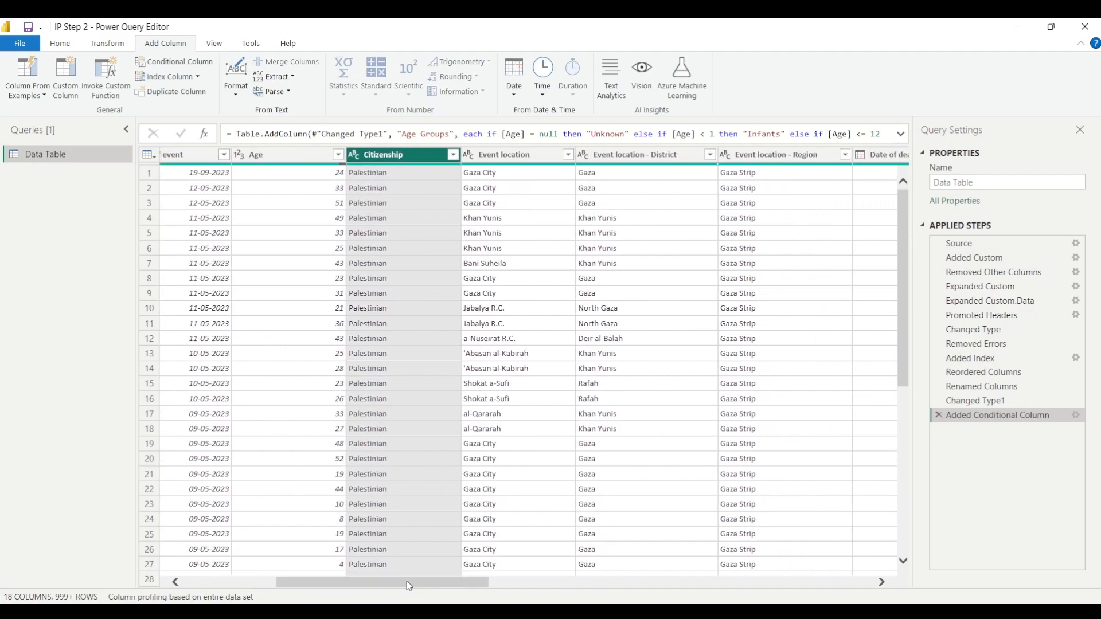
pyautogui.click(452, 155)
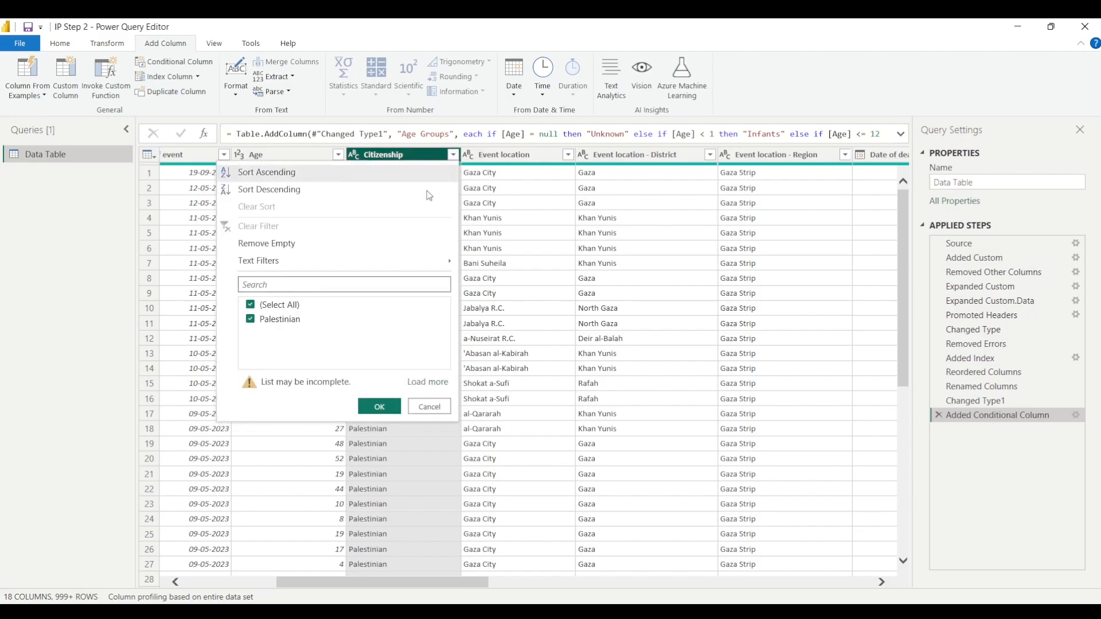
pyautogui.click(428, 382)
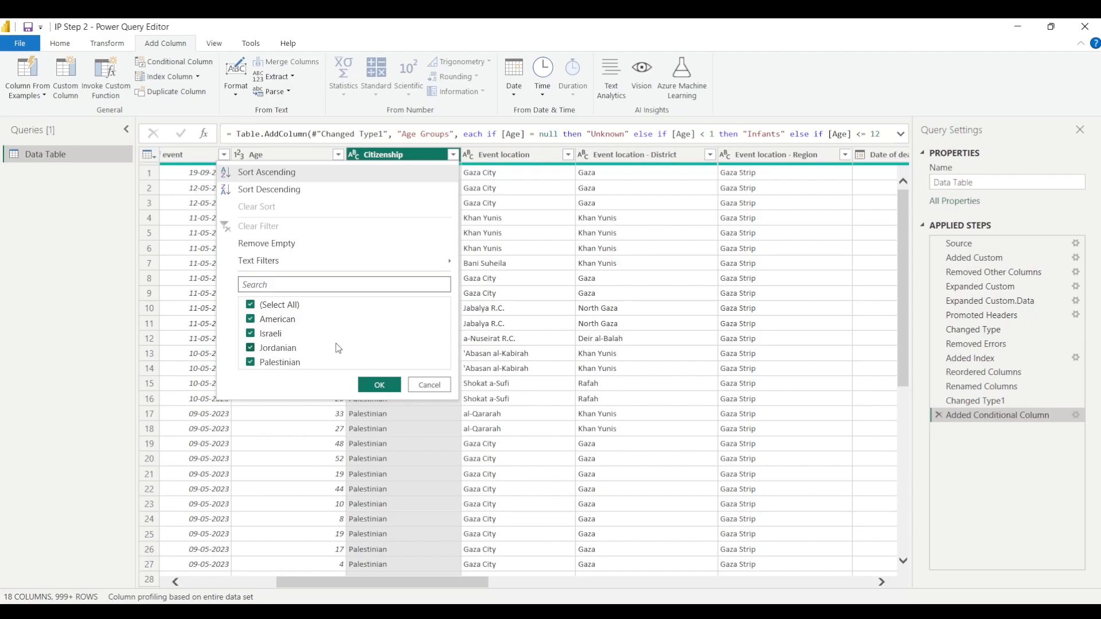
pyautogui.click(429, 385)
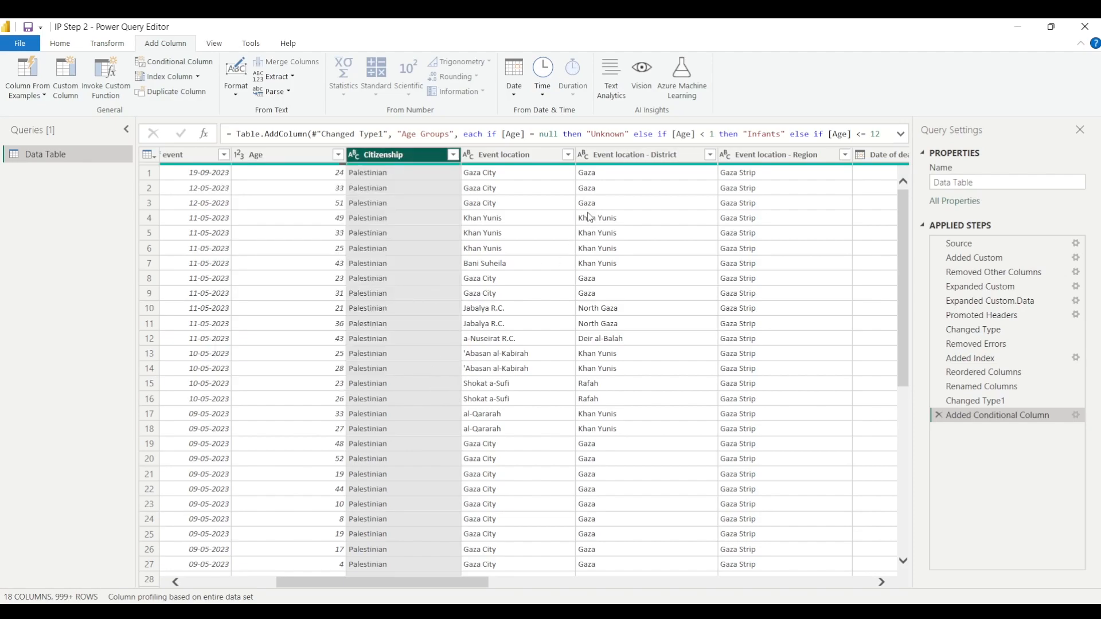
# Look through the complete list of distinct values in the Event location column without filtering it
pyautogui.click(568, 155)
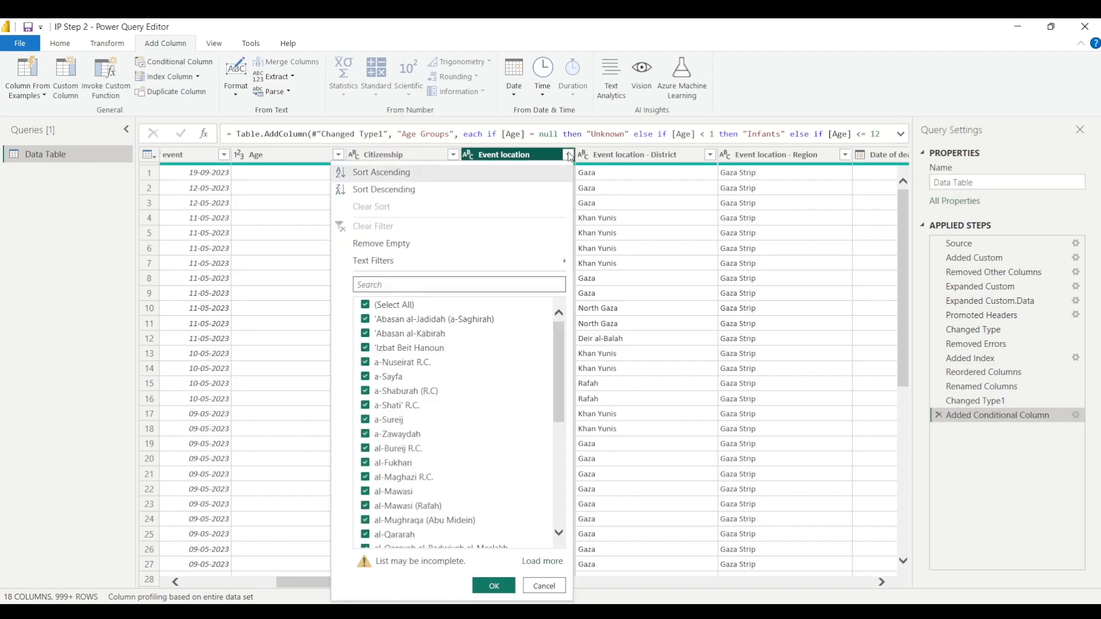
pyautogui.click(542, 560)
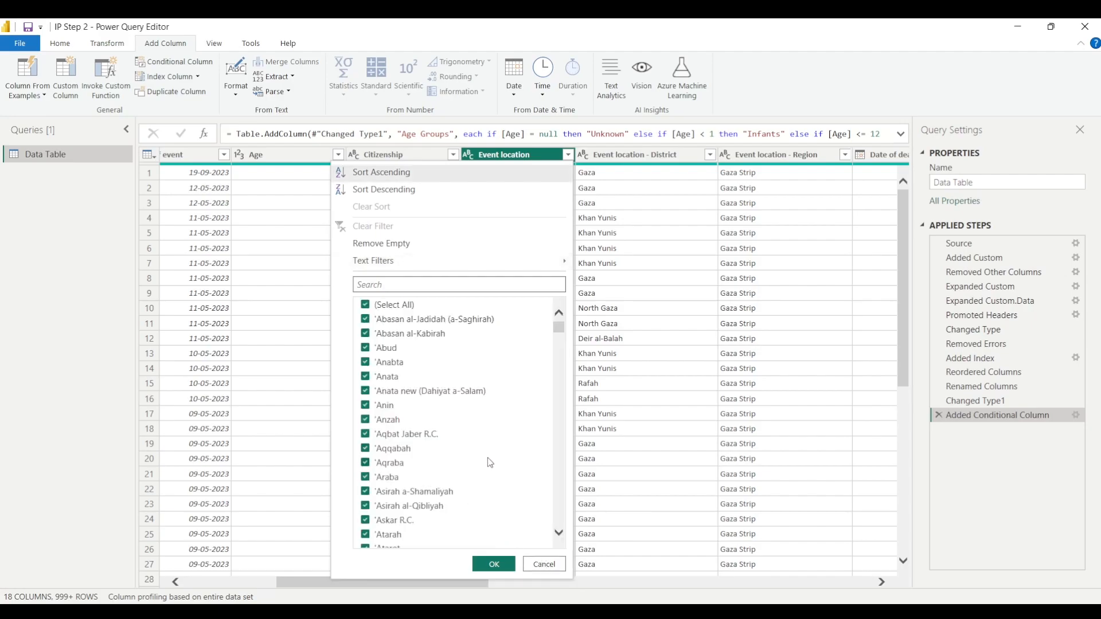
pyautogui.scroll(-15, 489, 459)
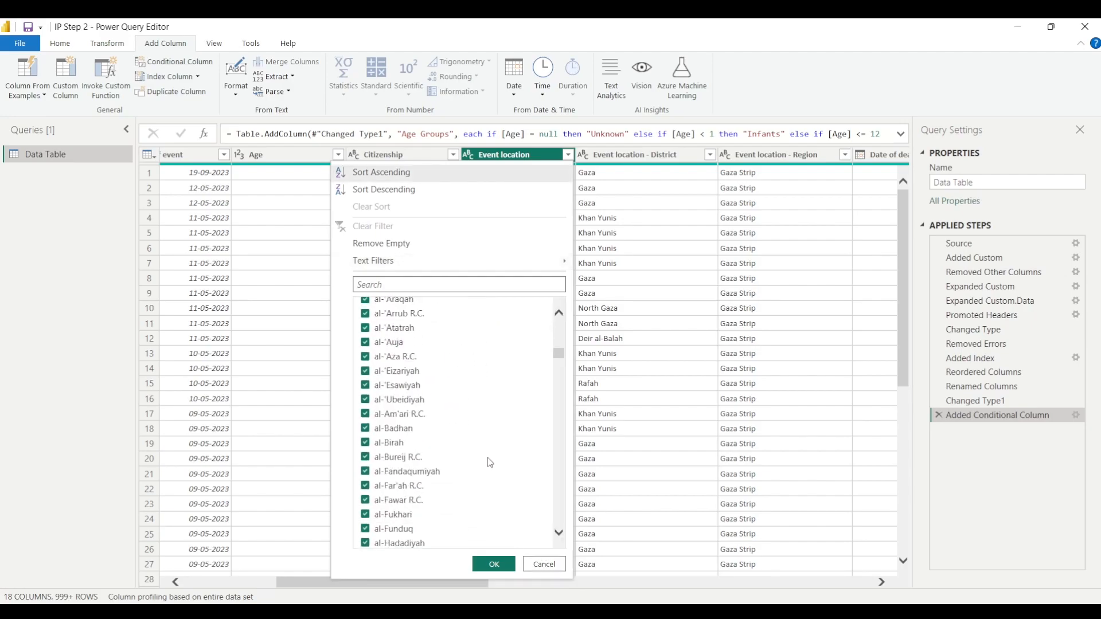
pyautogui.scroll(-6, 488, 458)
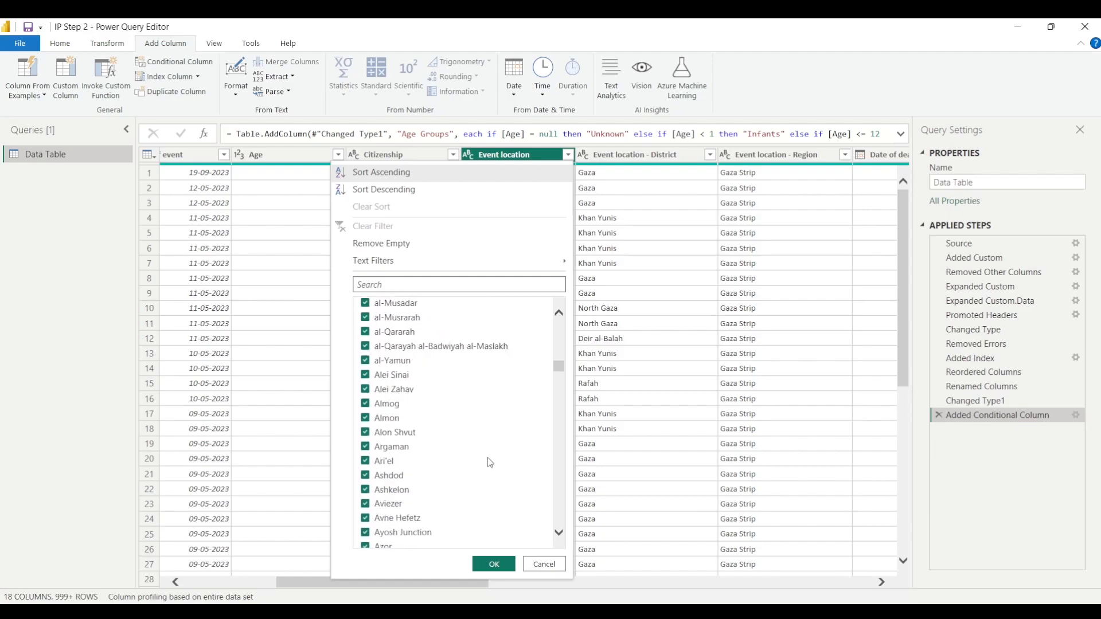
pyautogui.click(544, 565)
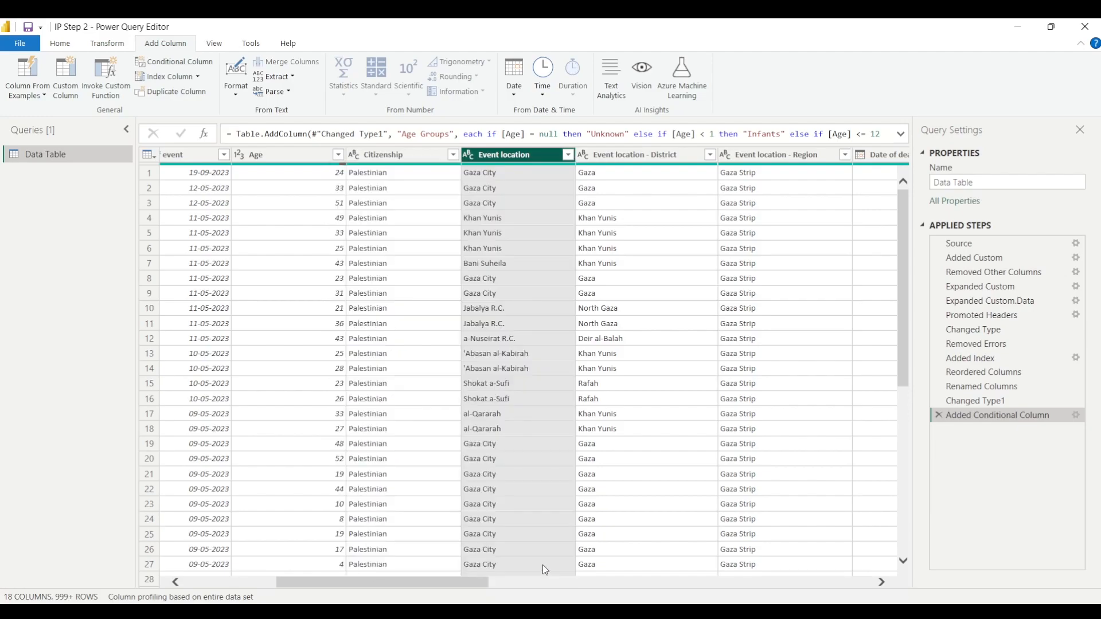
# Check all distinct values of the Event location - District column, leave it unfiltered and select the Event location - Region column
pyautogui.click(664, 156)
pyautogui.click(709, 155)
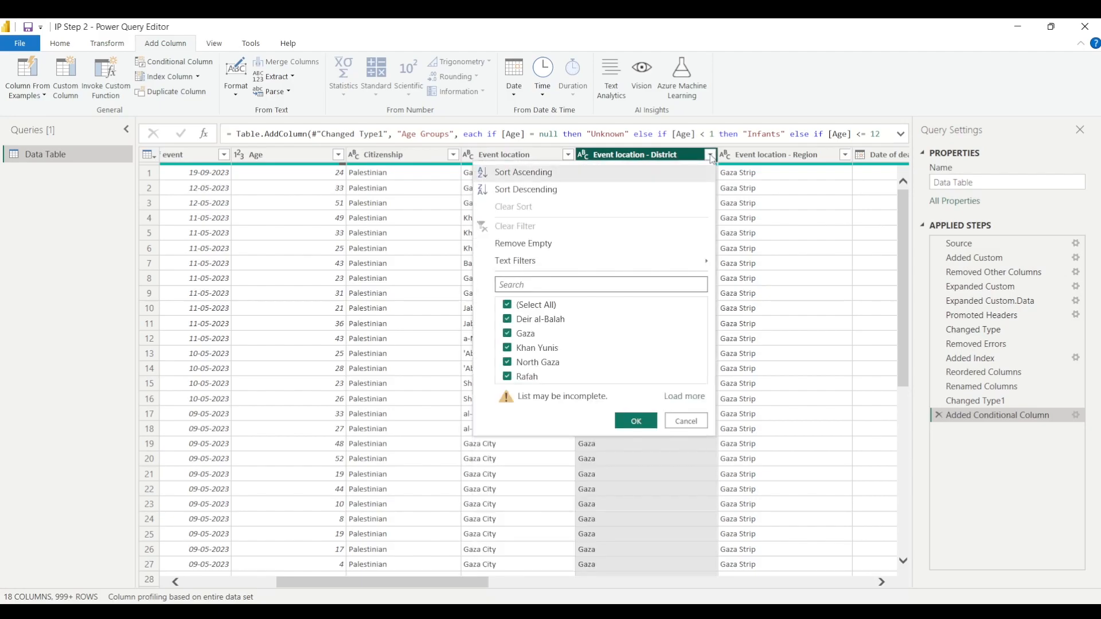
pyautogui.click(685, 396)
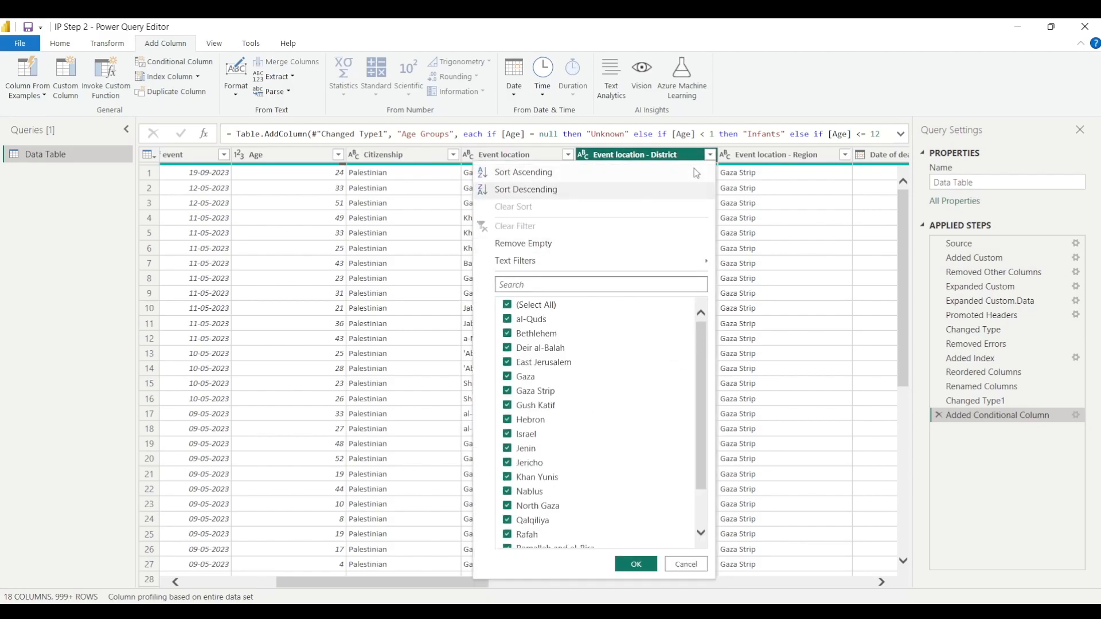
pyautogui.click(801, 158)
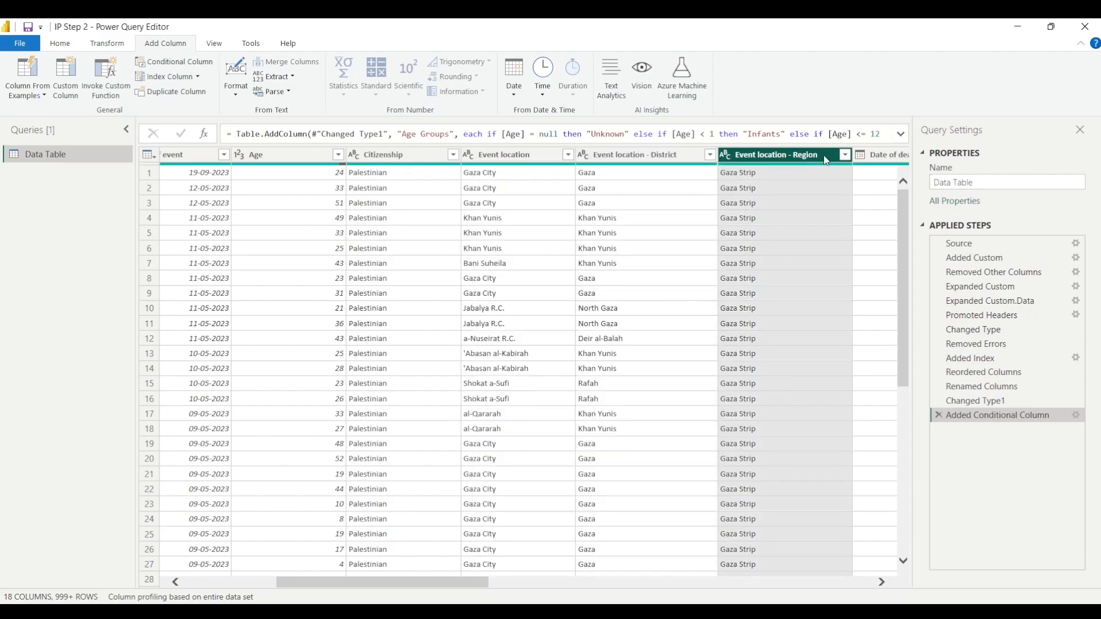
# Review the Date of death column and check the complete list of distinct Gender values without filtering
pyautogui.moveTo(450, 582); pyautogui.dragTo(568, 582)
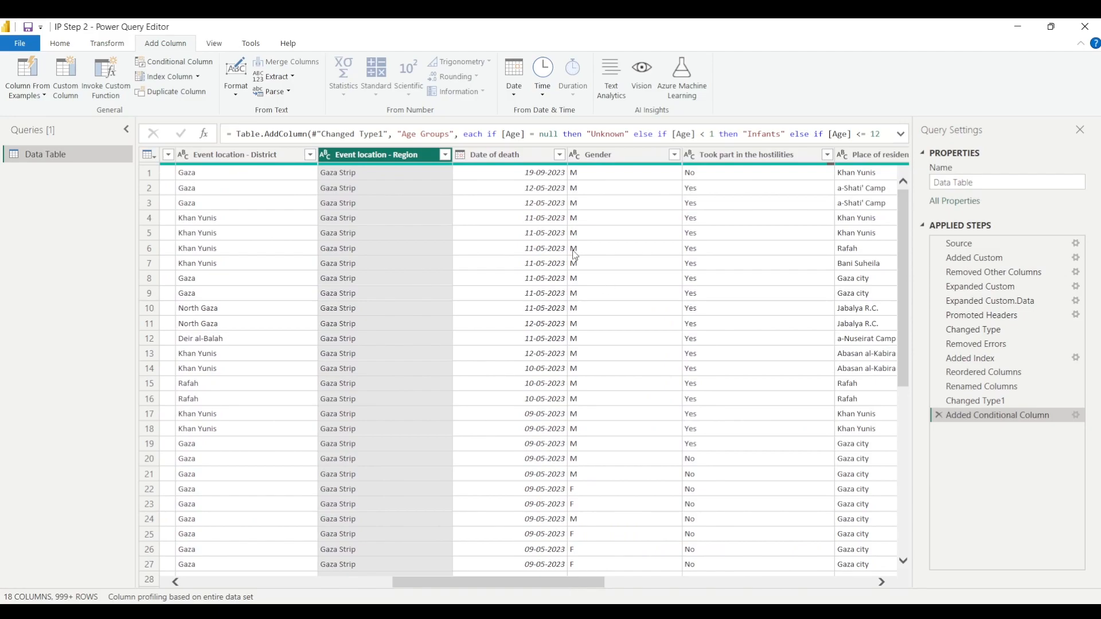
pyautogui.click(506, 160)
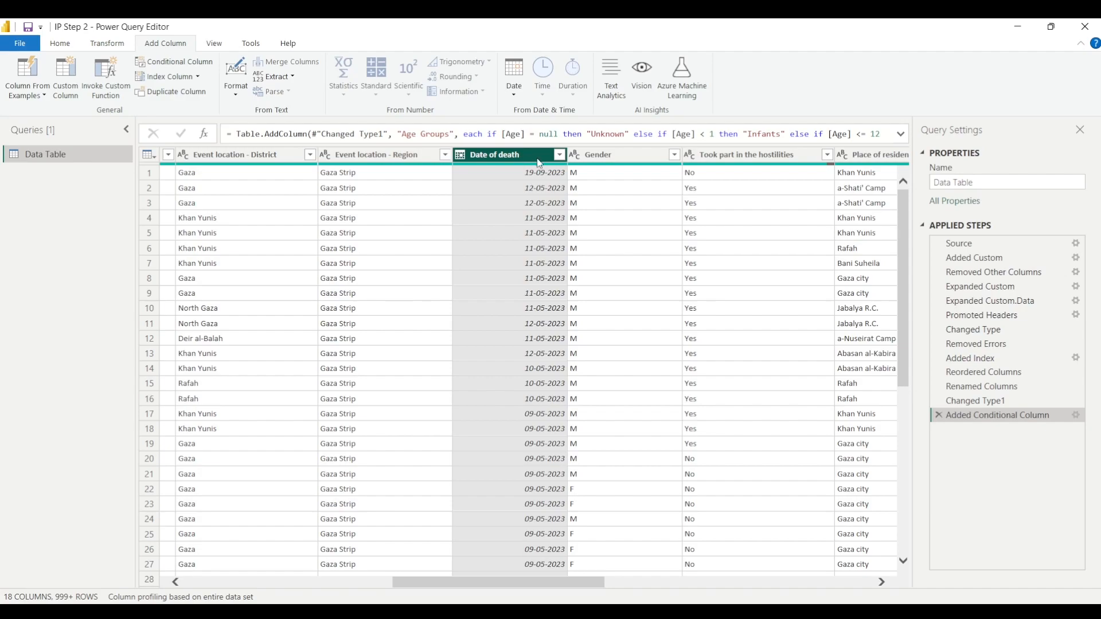
pyautogui.click(631, 160)
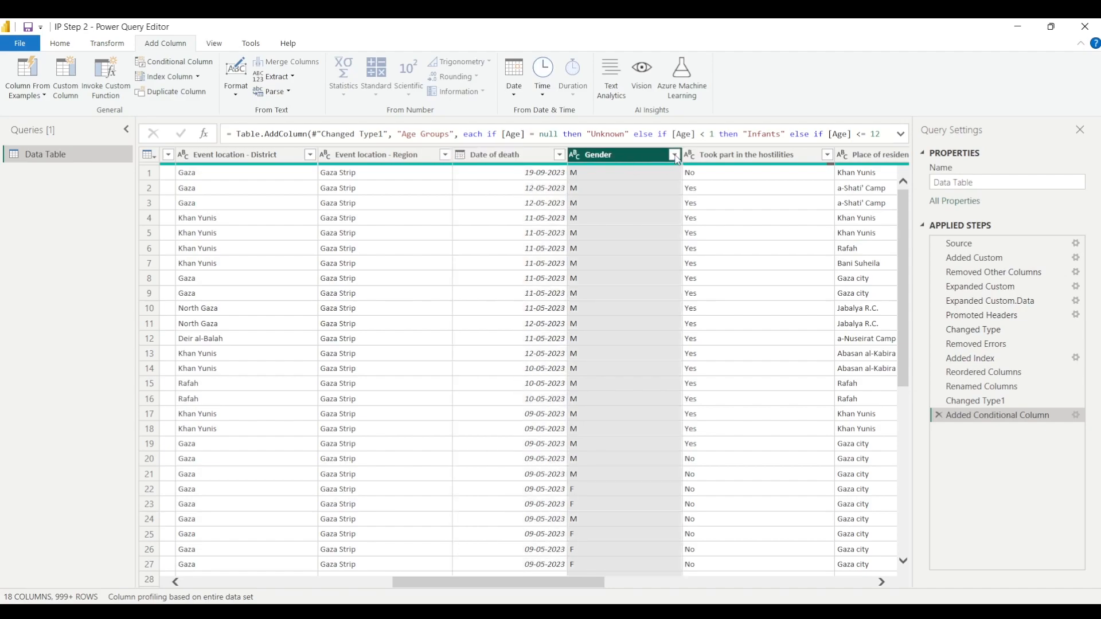
pyautogui.click(674, 155)
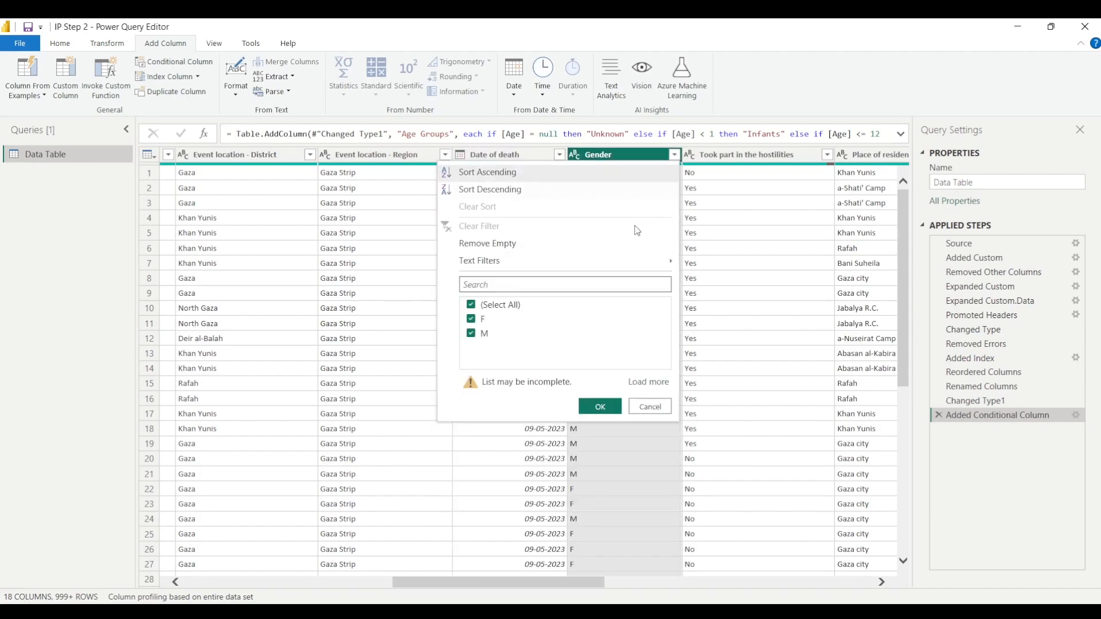
pyautogui.click(649, 383)
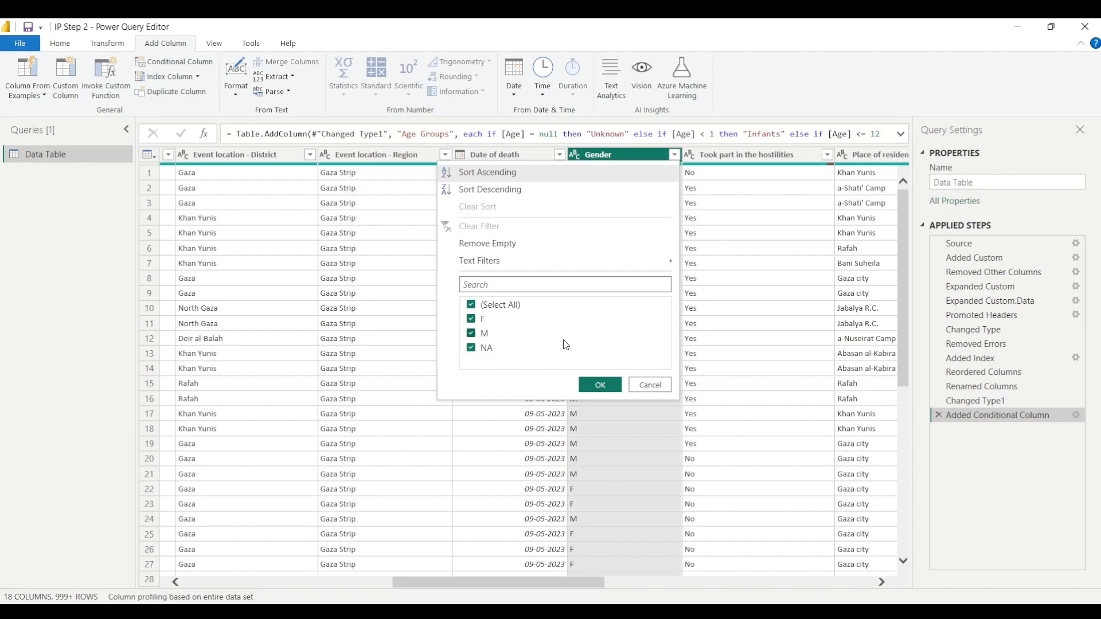
pyautogui.click(649, 385)
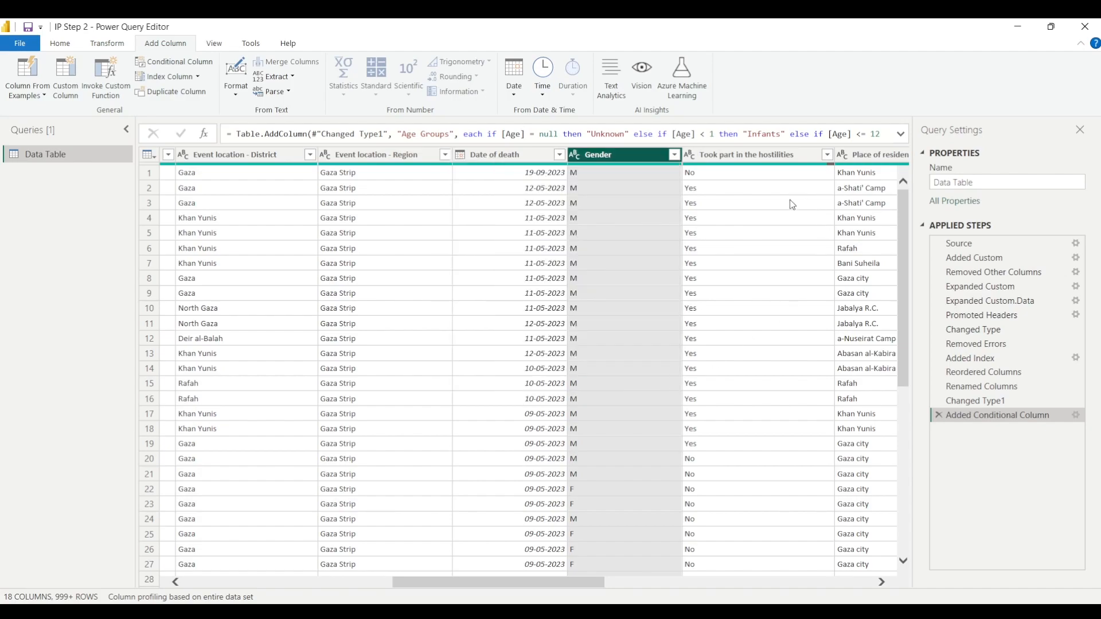
# Check the complete list of distinct values in the Took part in the hostilities column without applying a filter
pyautogui.click(745, 155)
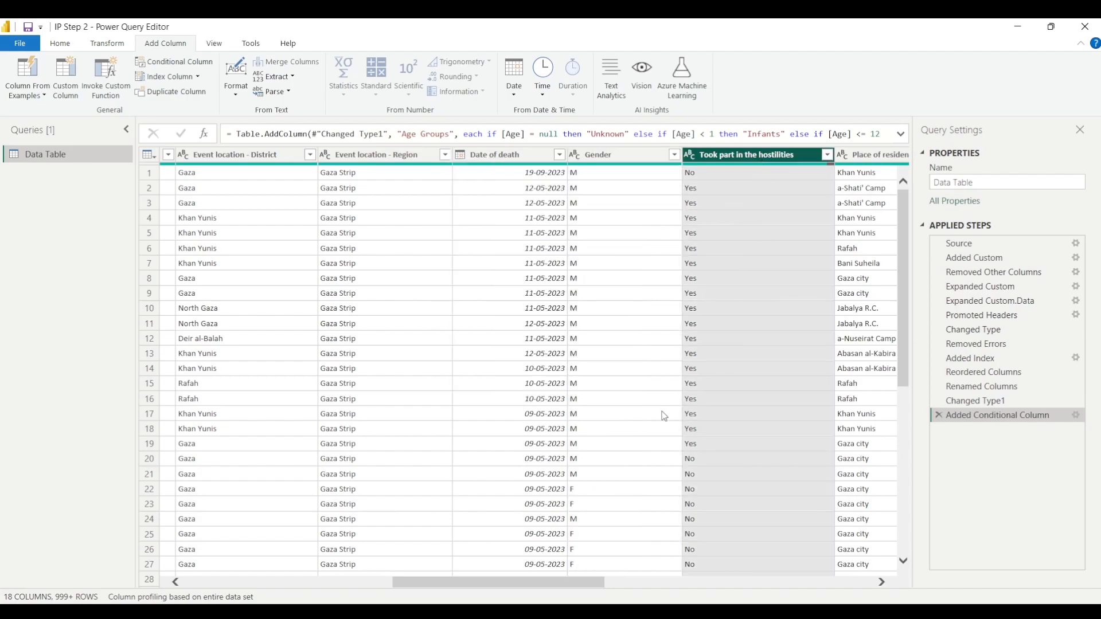
pyautogui.moveTo(547, 584); pyautogui.dragTo(607, 589)
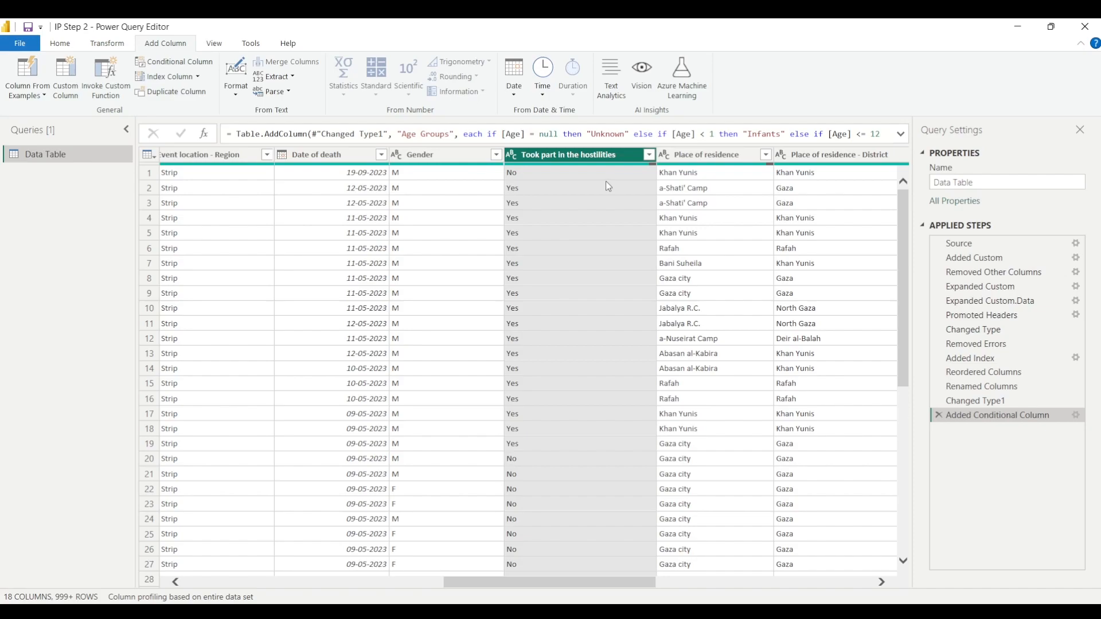
pyautogui.click(649, 155)
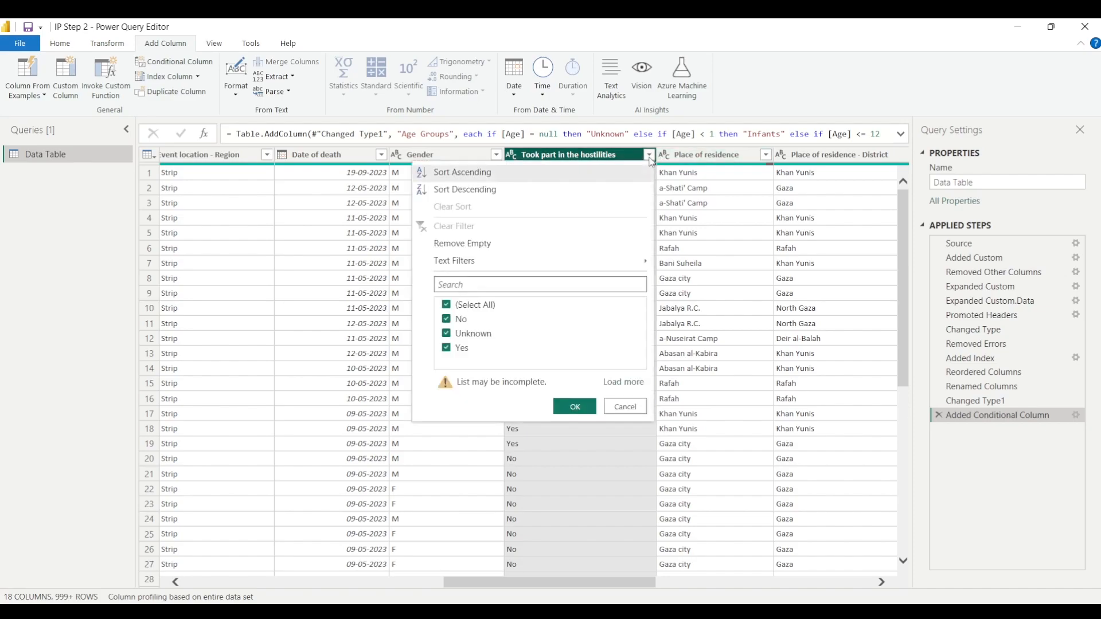
pyautogui.click(630, 382)
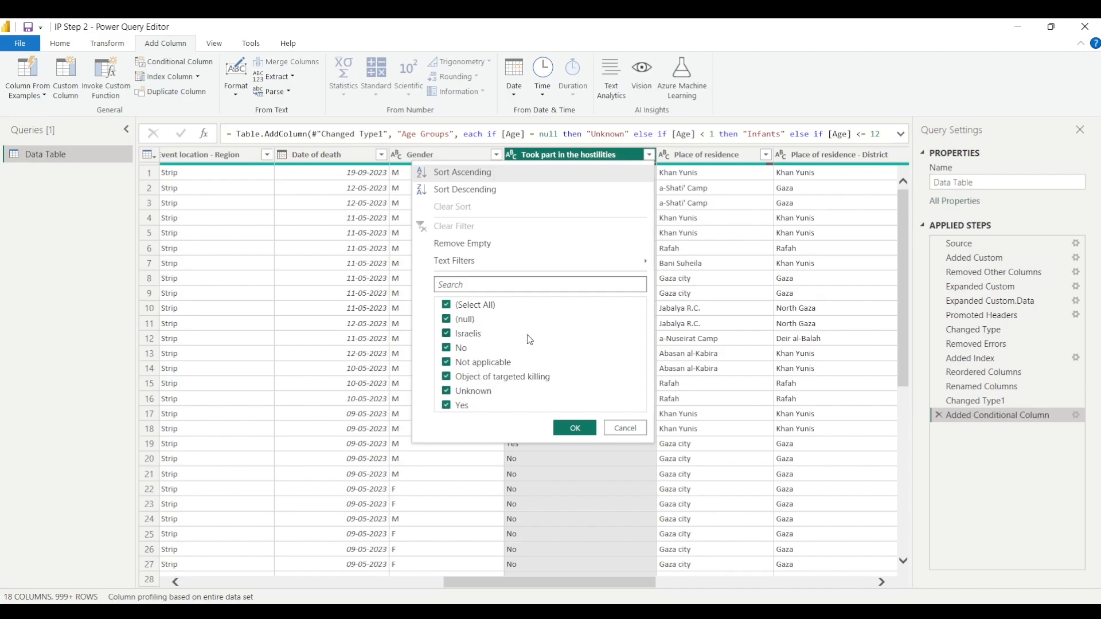
pyautogui.click(625, 428)
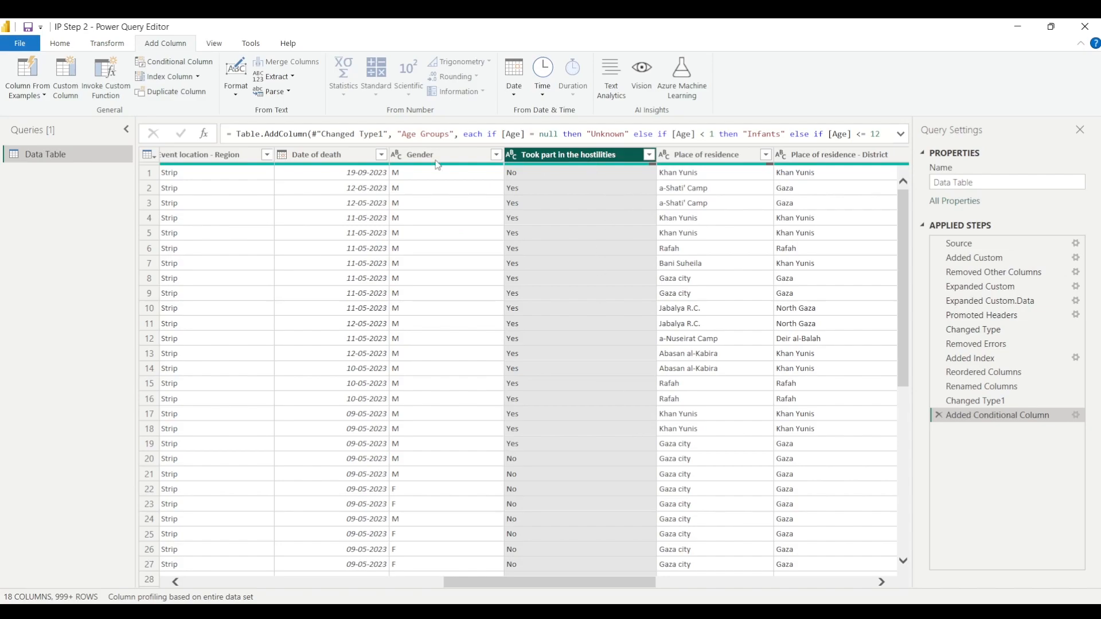
# Replace null values with Unknown in the Took part in the hostilities column
pyautogui.click(110, 44)
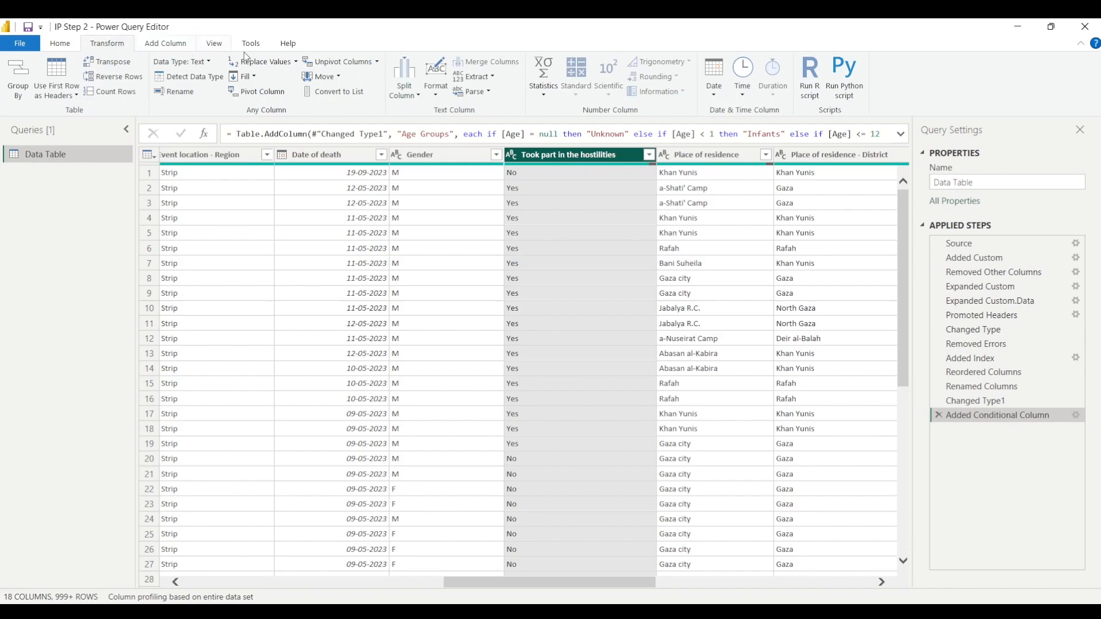
pyautogui.click(279, 62)
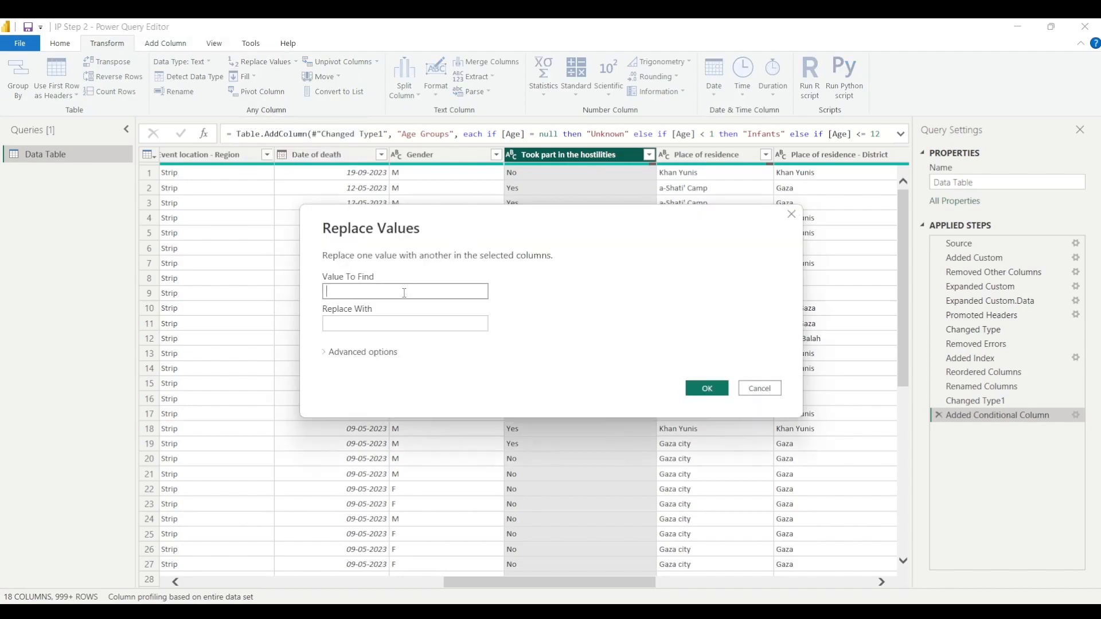
pyautogui.write('null')
pyautogui.press('Tab')
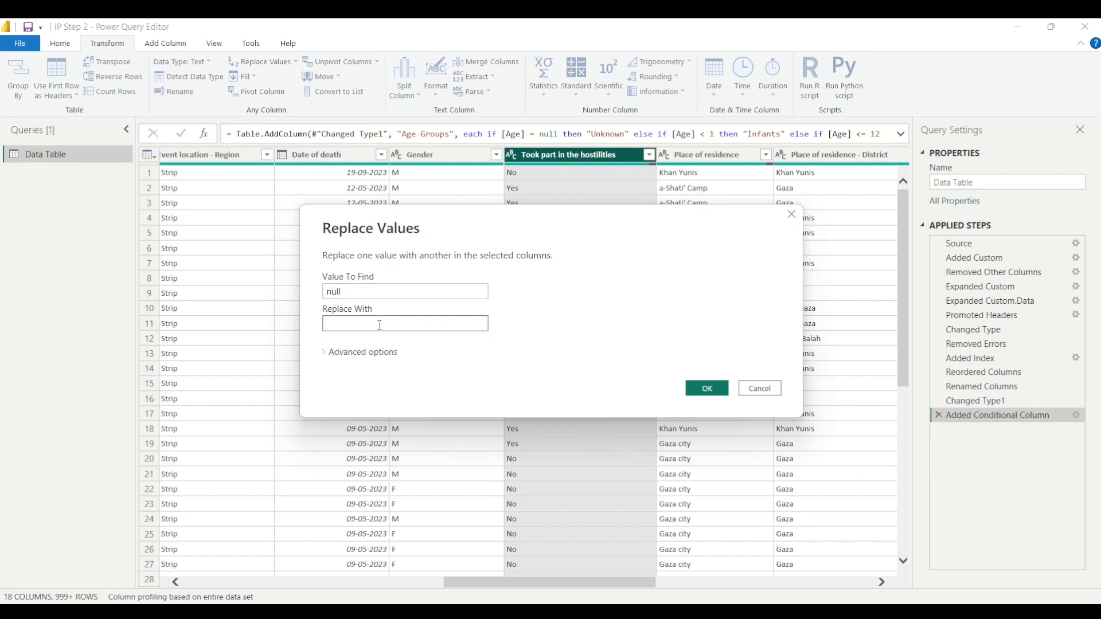
pyautogui.write('Unkn')
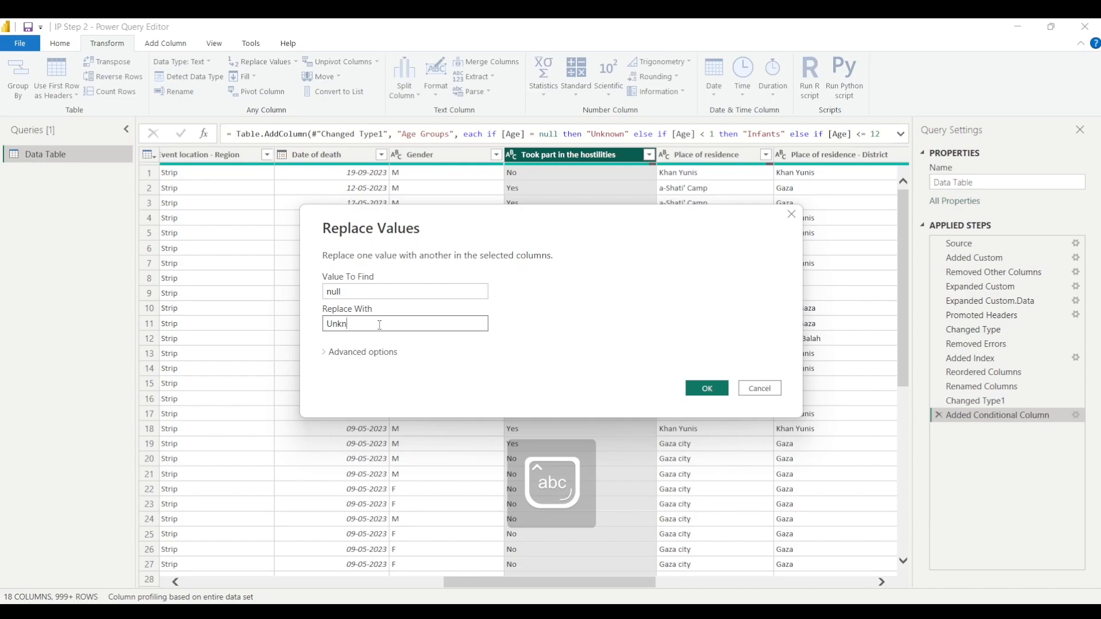
pyautogui.write('own')
pyautogui.click(705, 390)
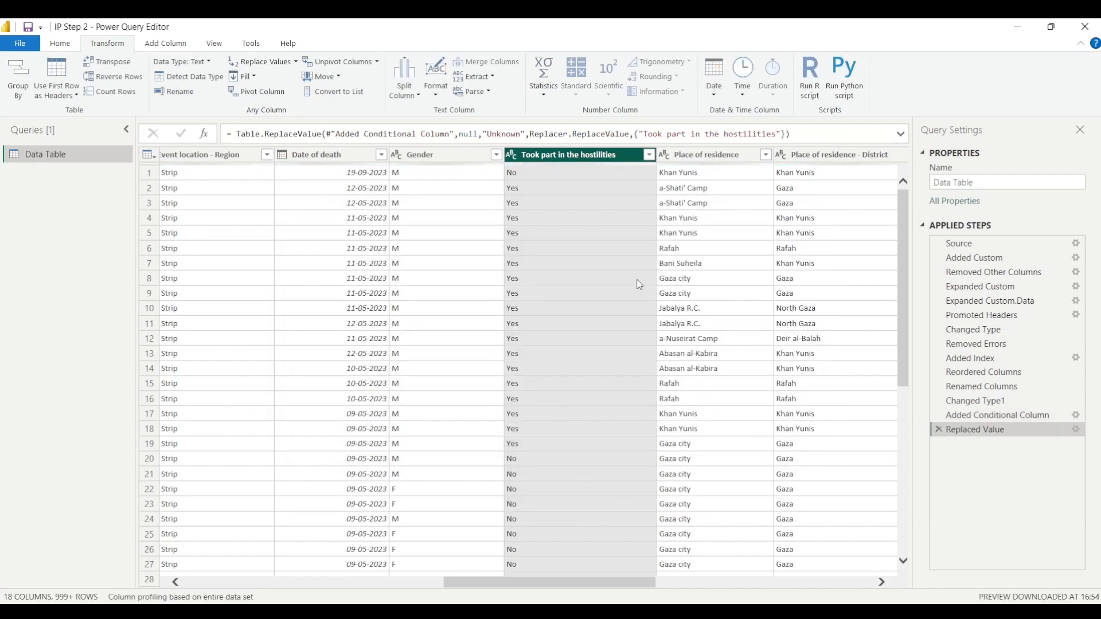
# Recheck the full value list of the Took part in the hostilities column for remaining null entries, without filtering
pyautogui.click(649, 155)
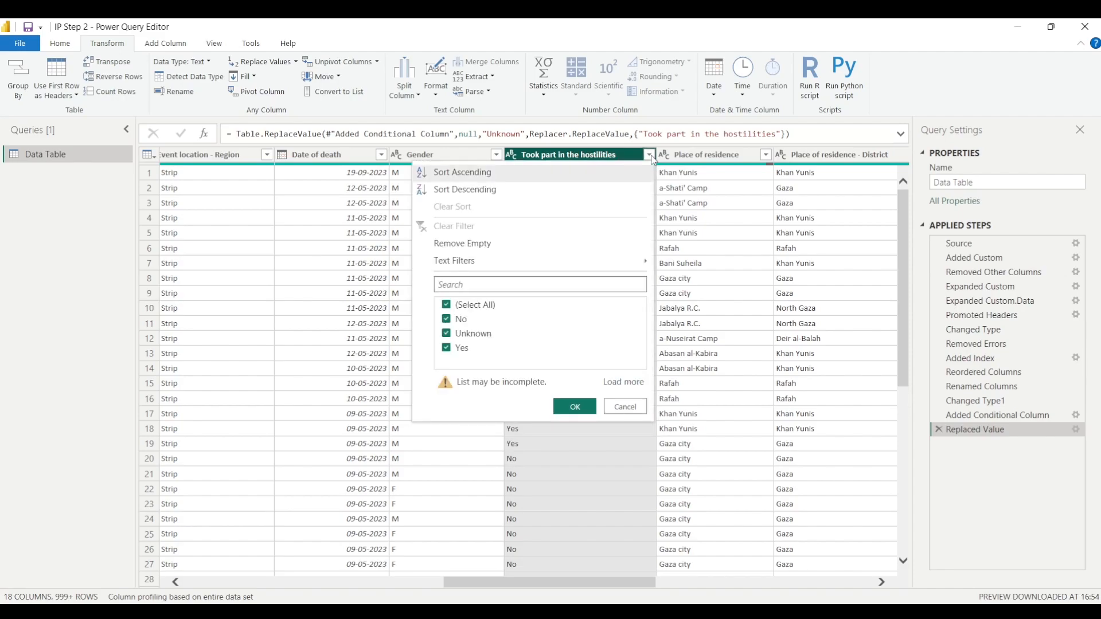
pyautogui.click(623, 382)
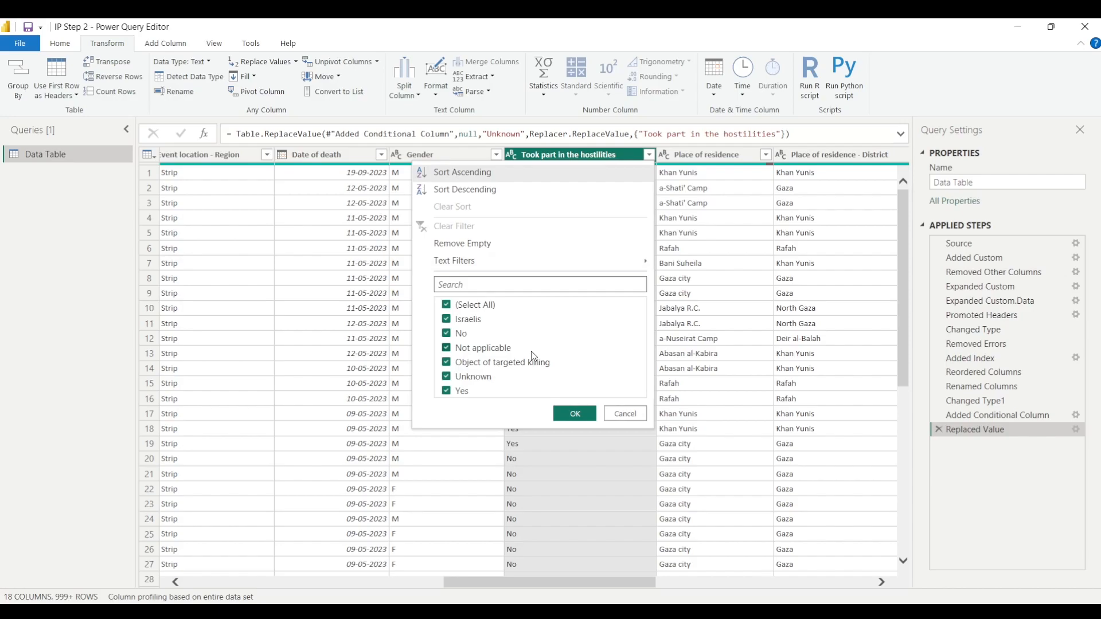
pyautogui.click(630, 415)
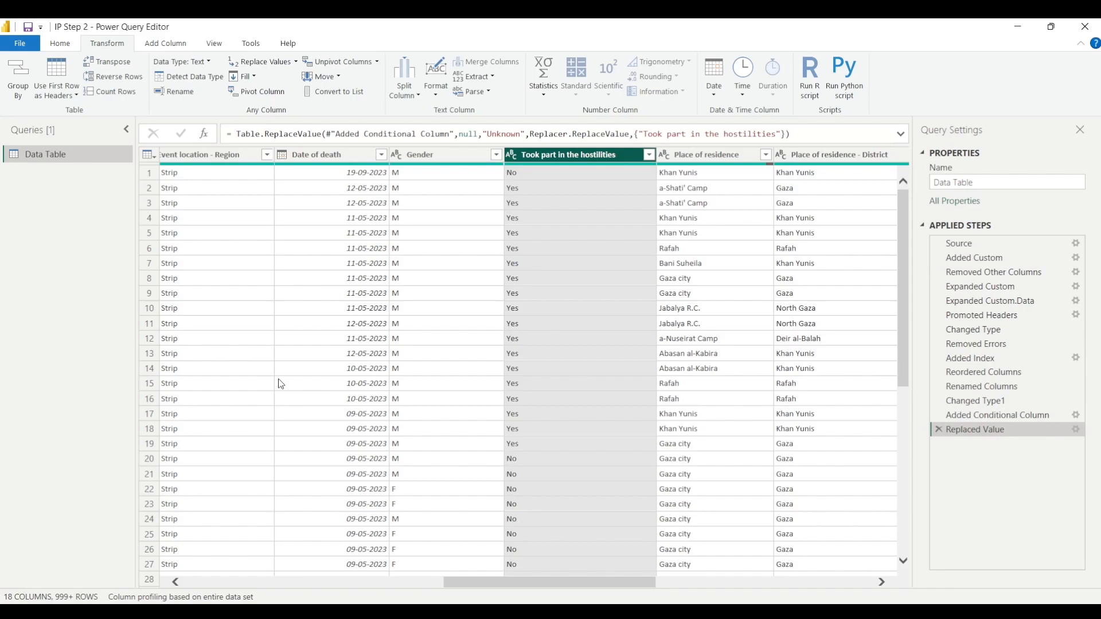
# Apply the pending query changes while keeping the query editor open
pyautogui.click(60, 43)
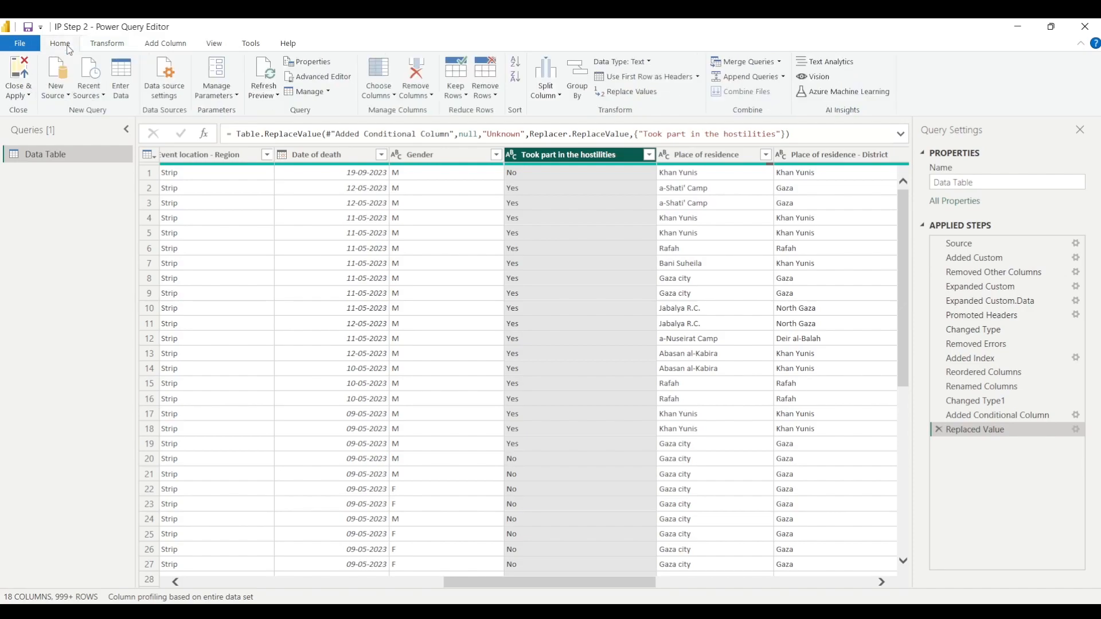
pyautogui.click(28, 96)
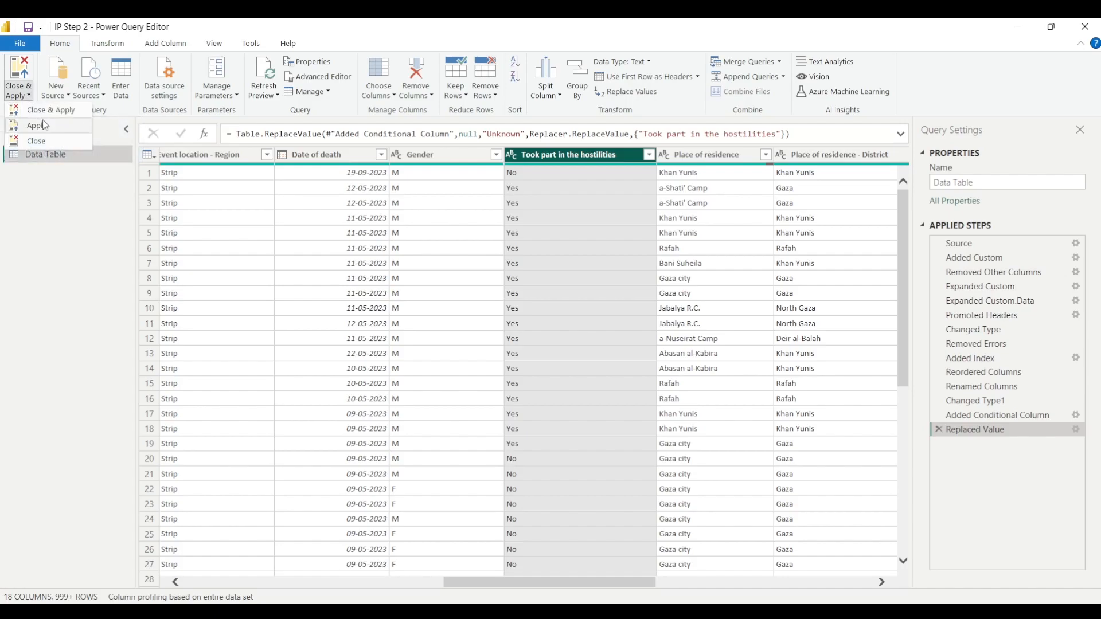
pyautogui.click(61, 128)
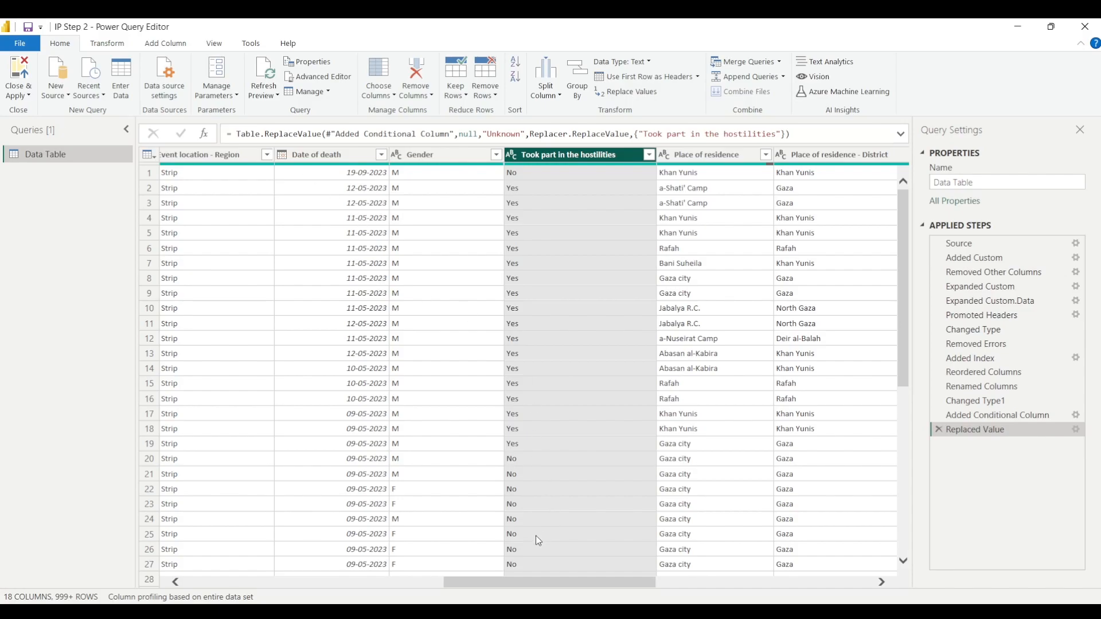
# Check the available data types for the Place of residence column without changing its Text type
pyautogui.moveTo(532, 582); pyautogui.dragTo(572, 582)
pyautogui.click(567, 155)
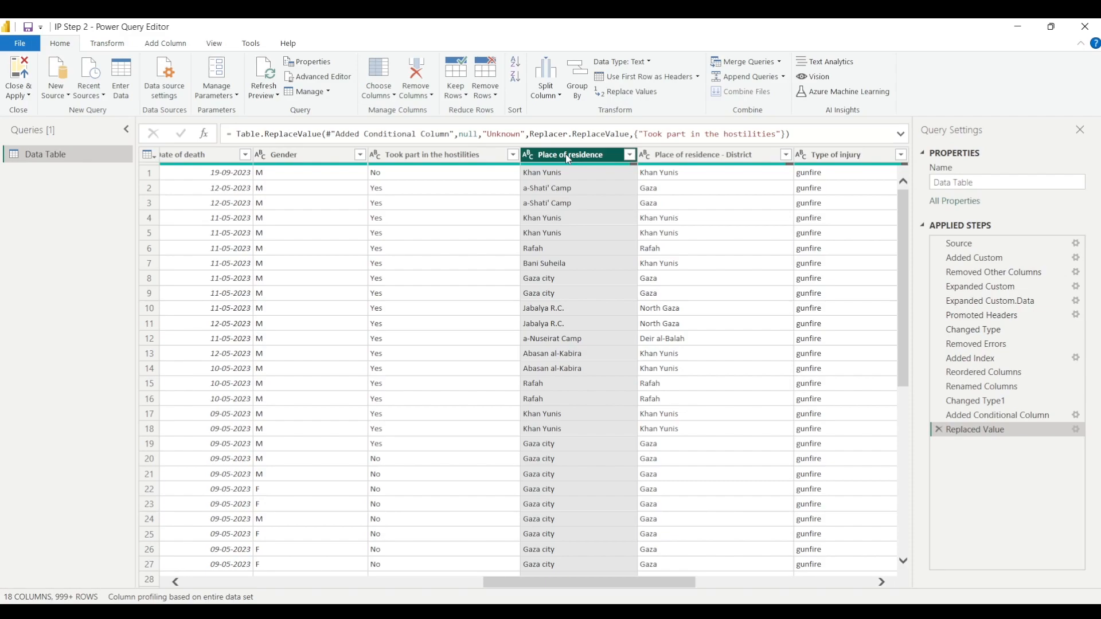
pyautogui.click(528, 160)
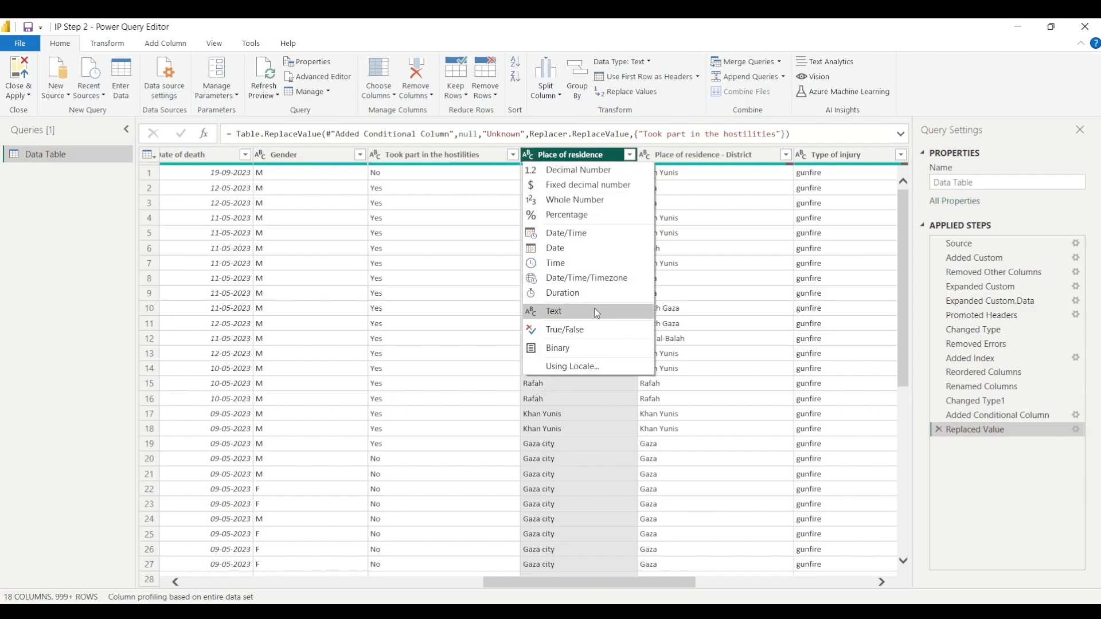
pyautogui.click(576, 159)
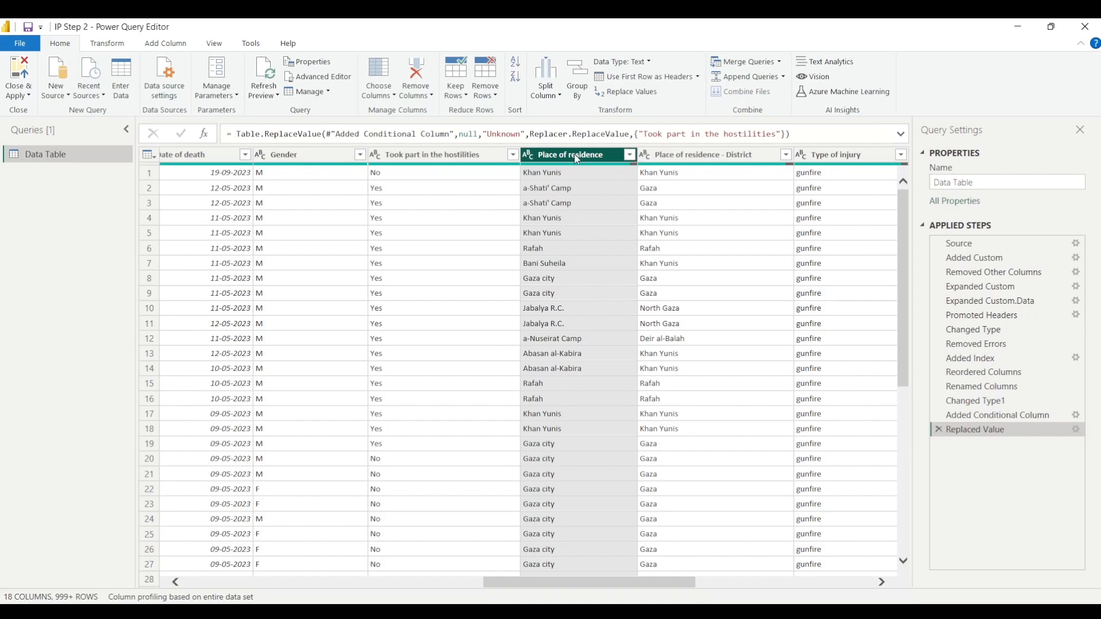
# Check the Place of residence column's value list for null entries, then replace its null values with NA
pyautogui.click(628, 155)
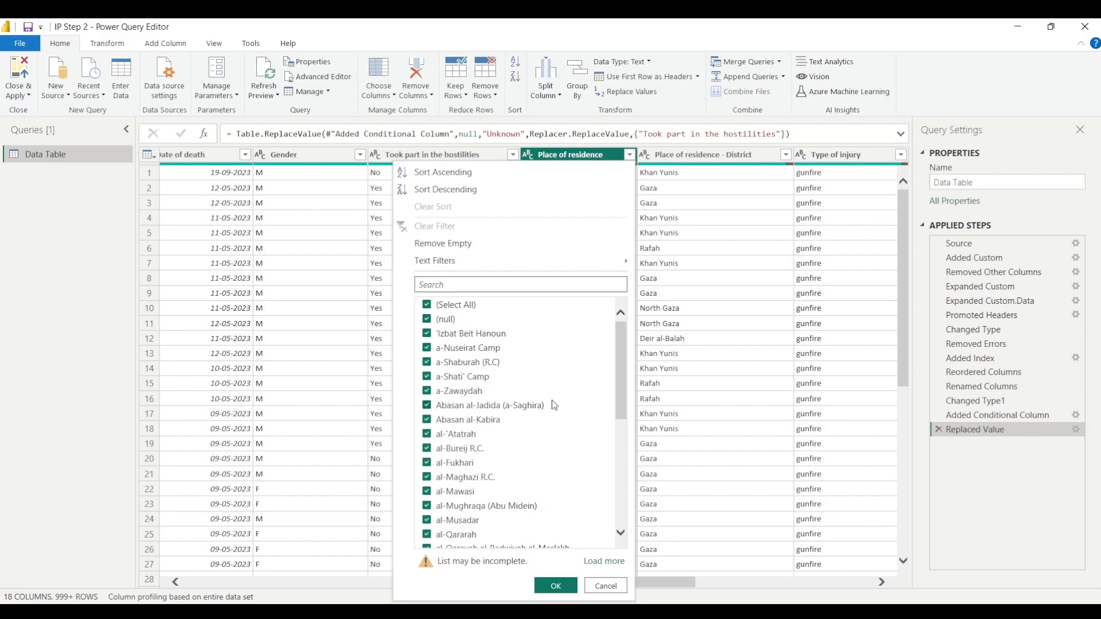
pyautogui.click(605, 585)
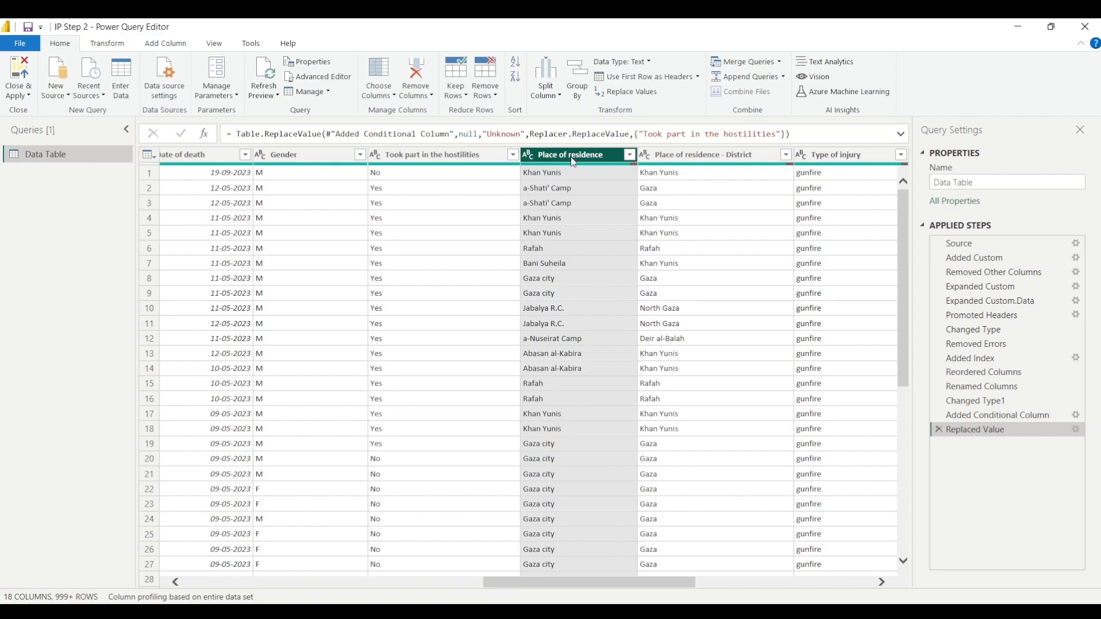
pyautogui.click(107, 43)
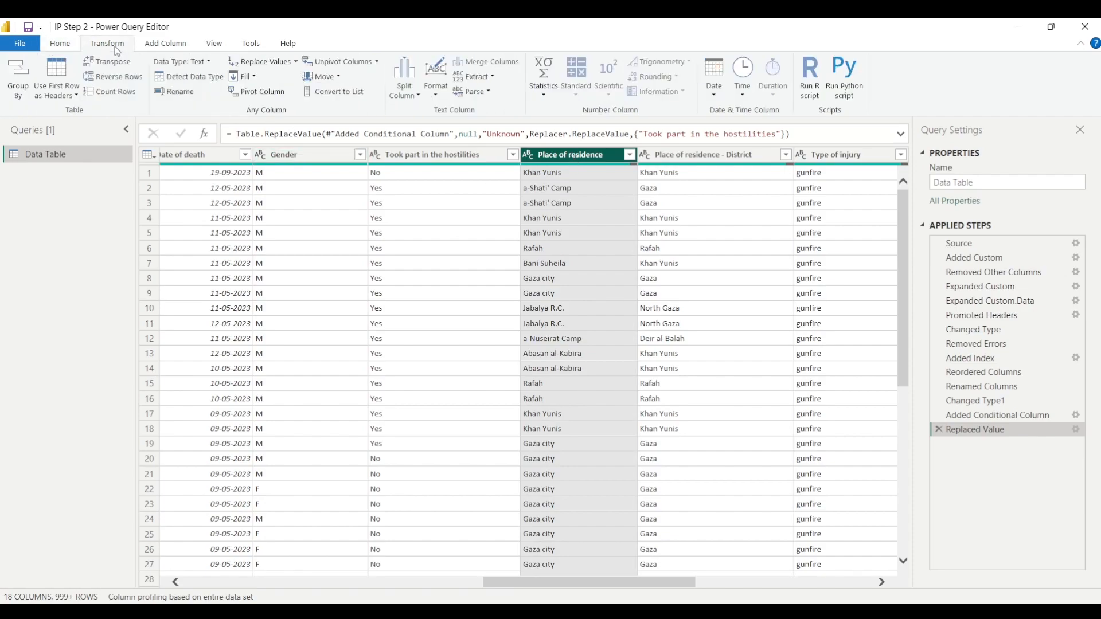
pyautogui.click(262, 62)
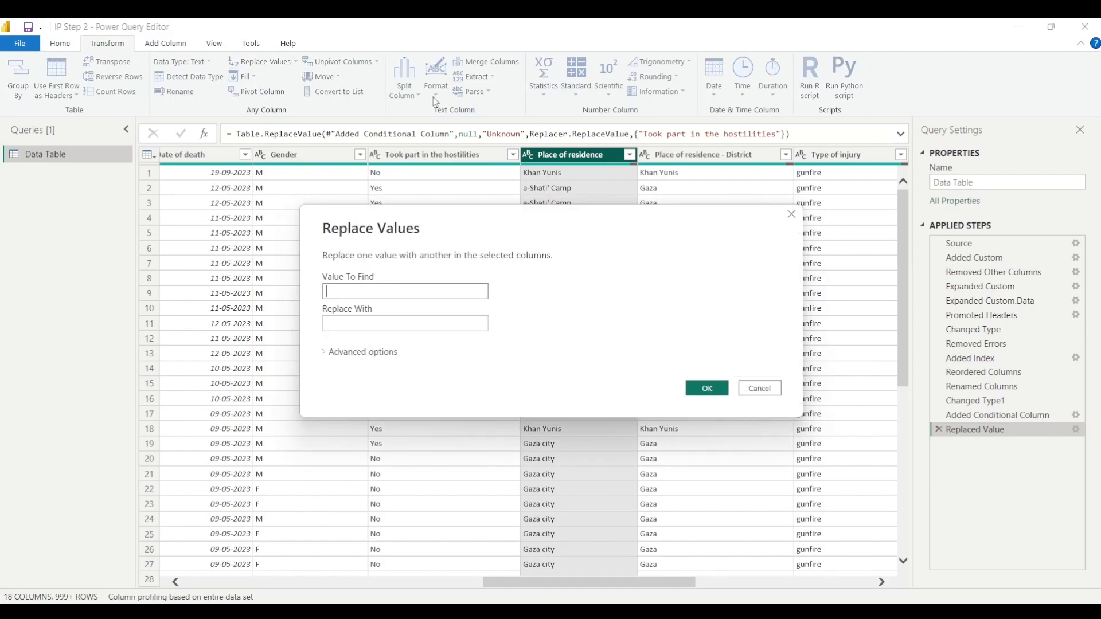
pyautogui.write('null')
pyautogui.click(401, 322)
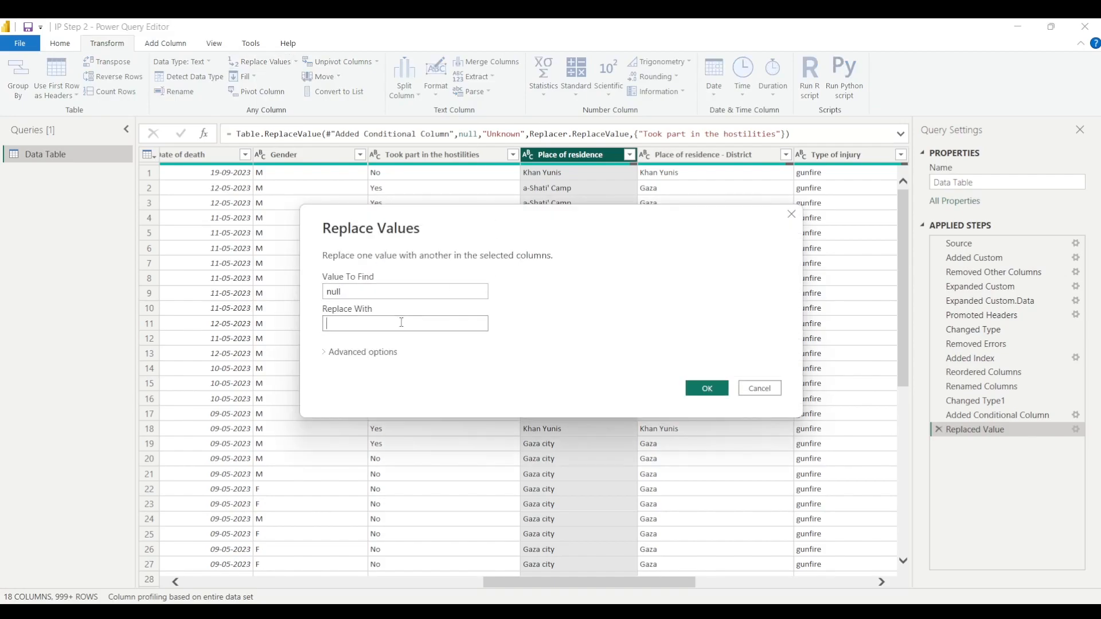
pyautogui.write('NA')
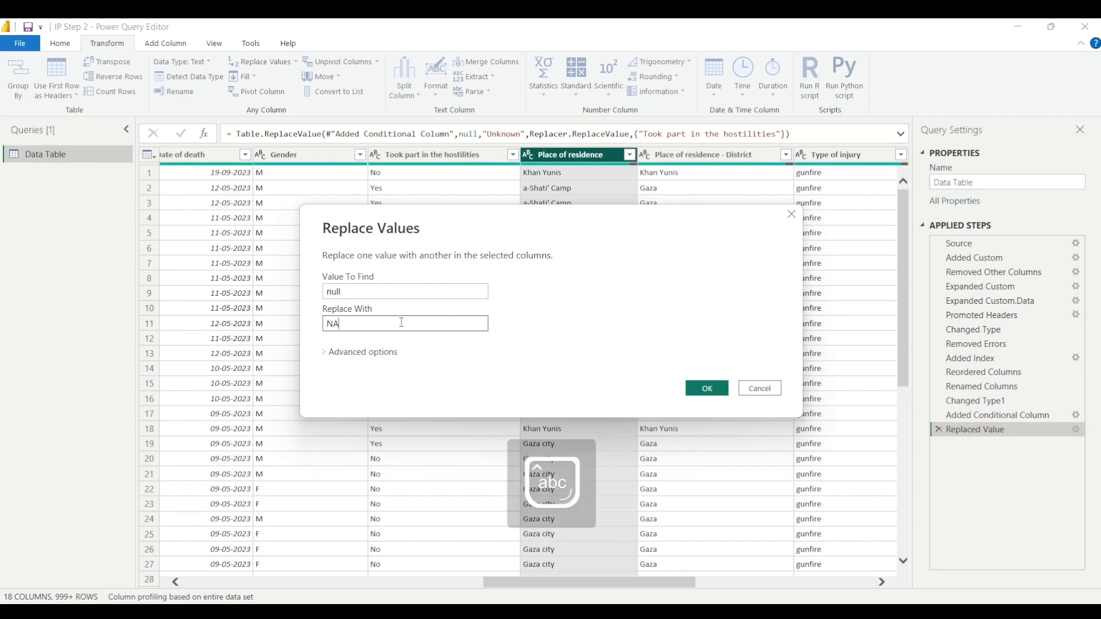
pyautogui.click(707, 388)
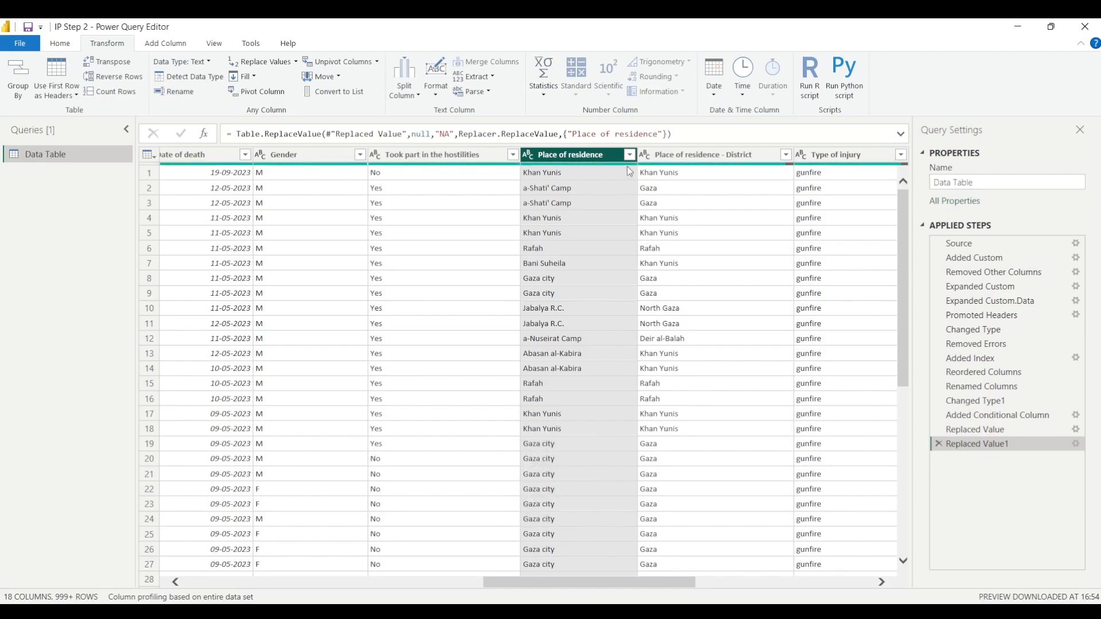
# Check the Place of residence - District column's value list and replace its null values with Unknown
pyautogui.moveTo(631, 170)
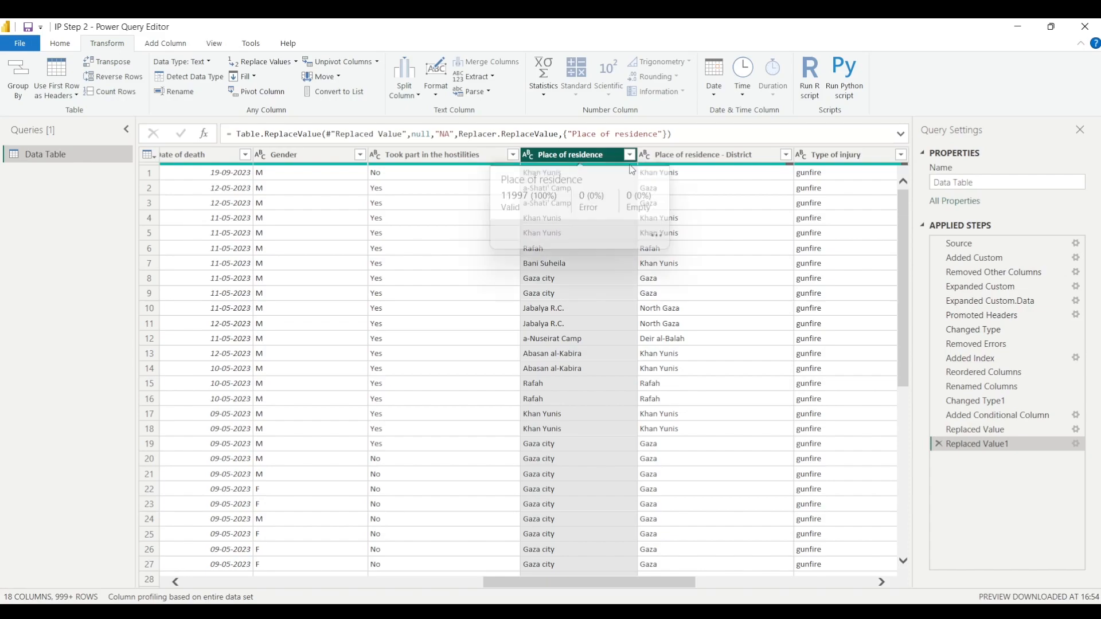
pyautogui.click(711, 155)
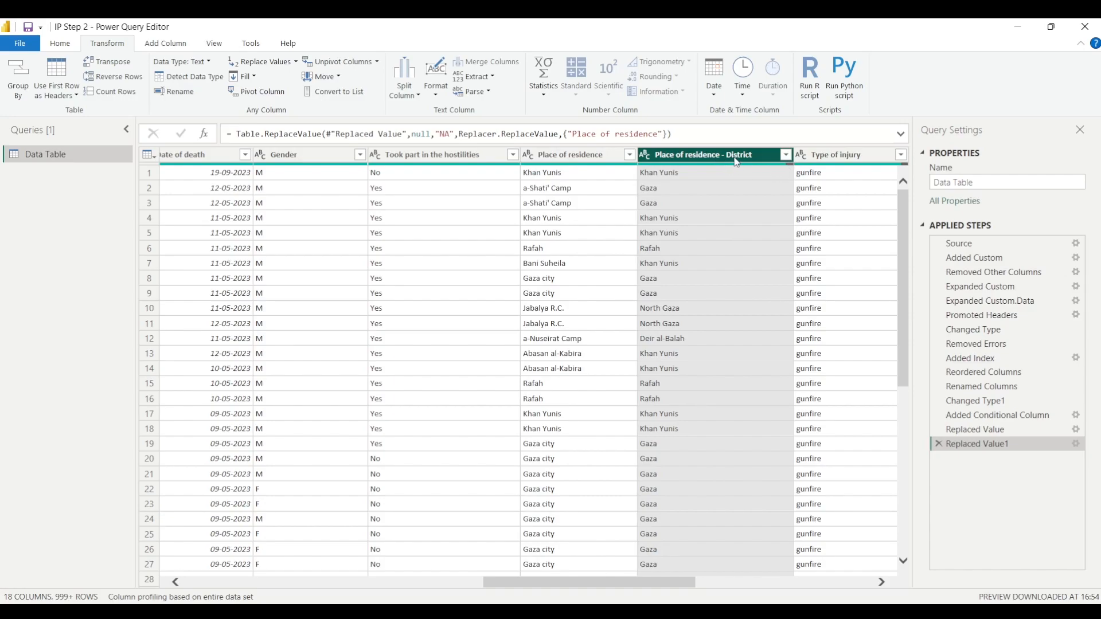
pyautogui.click(785, 155)
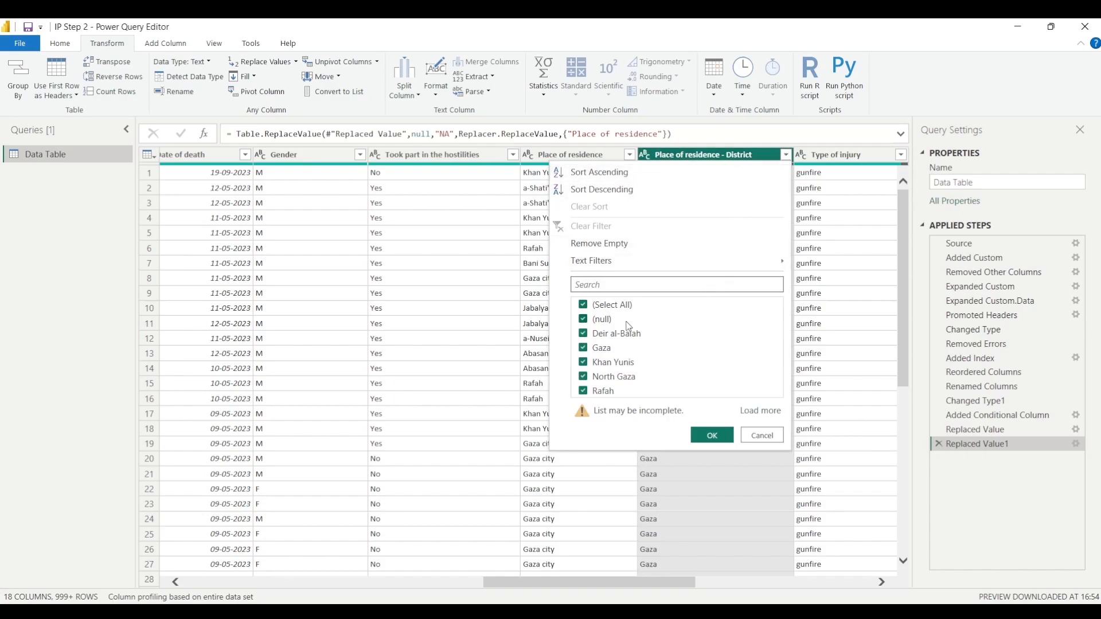
pyautogui.click(766, 437)
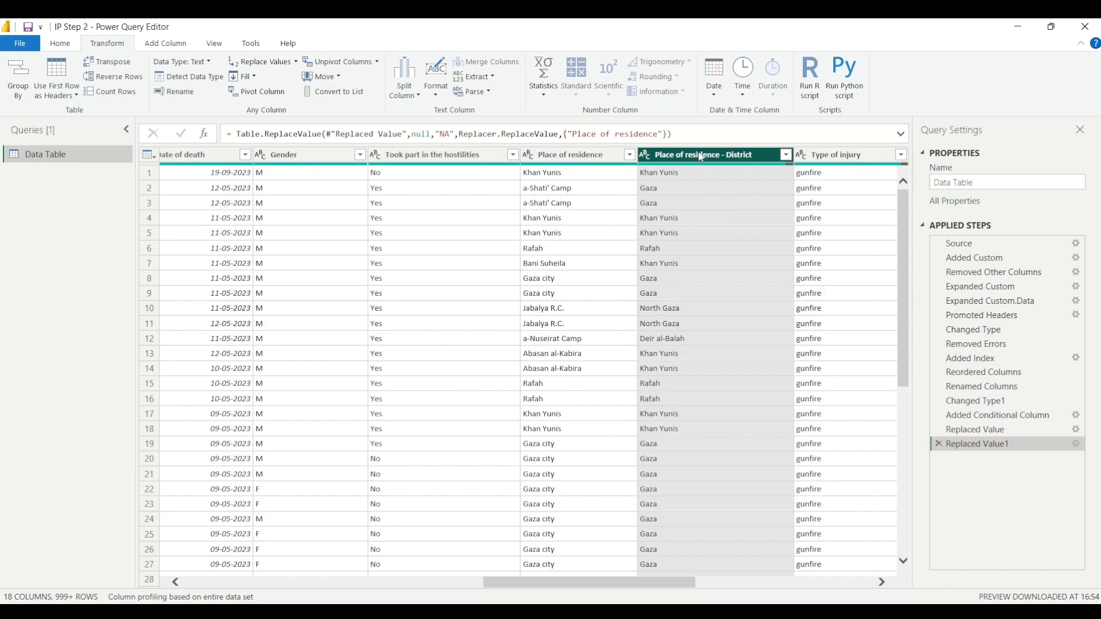
pyautogui.click(256, 64)
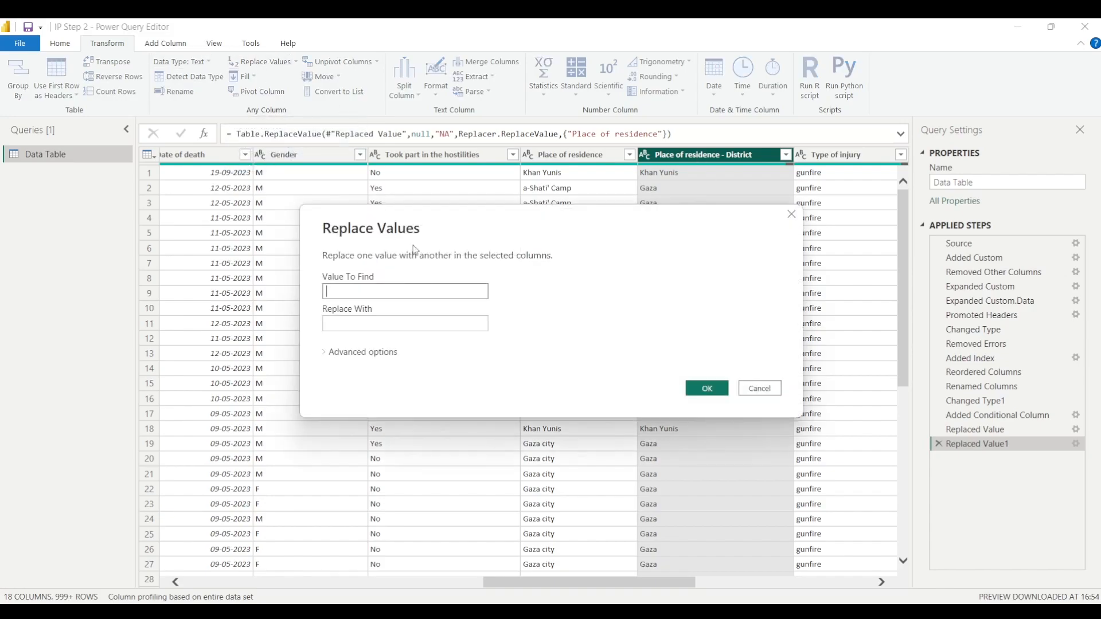
pyautogui.write('null')
pyautogui.click(374, 327)
pyautogui.write('U')
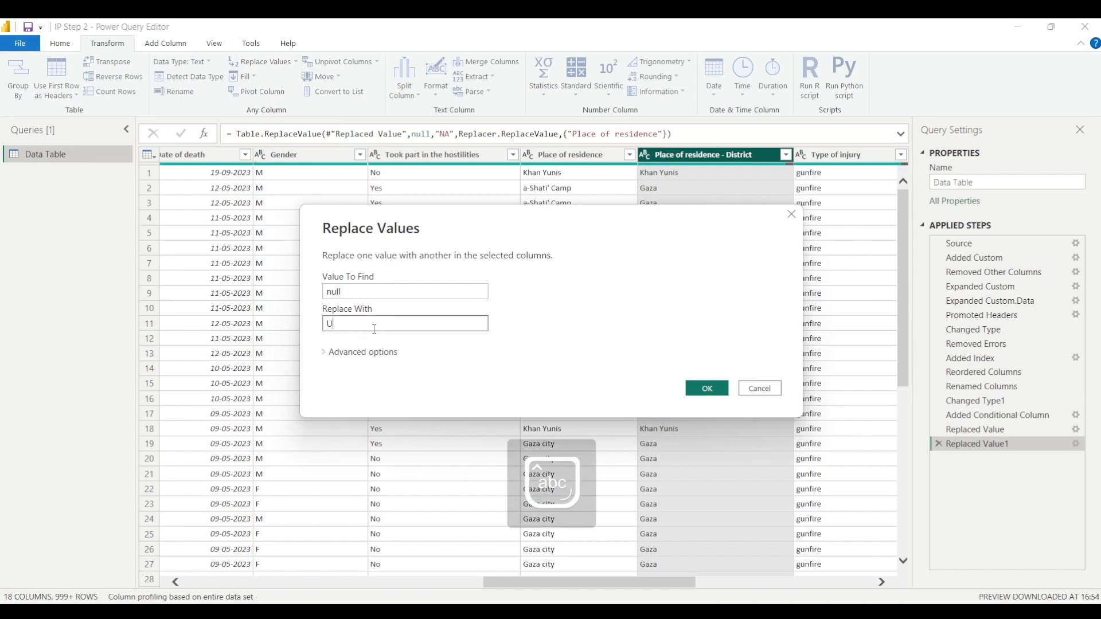
pyautogui.write('nknown')
pyautogui.click(708, 390)
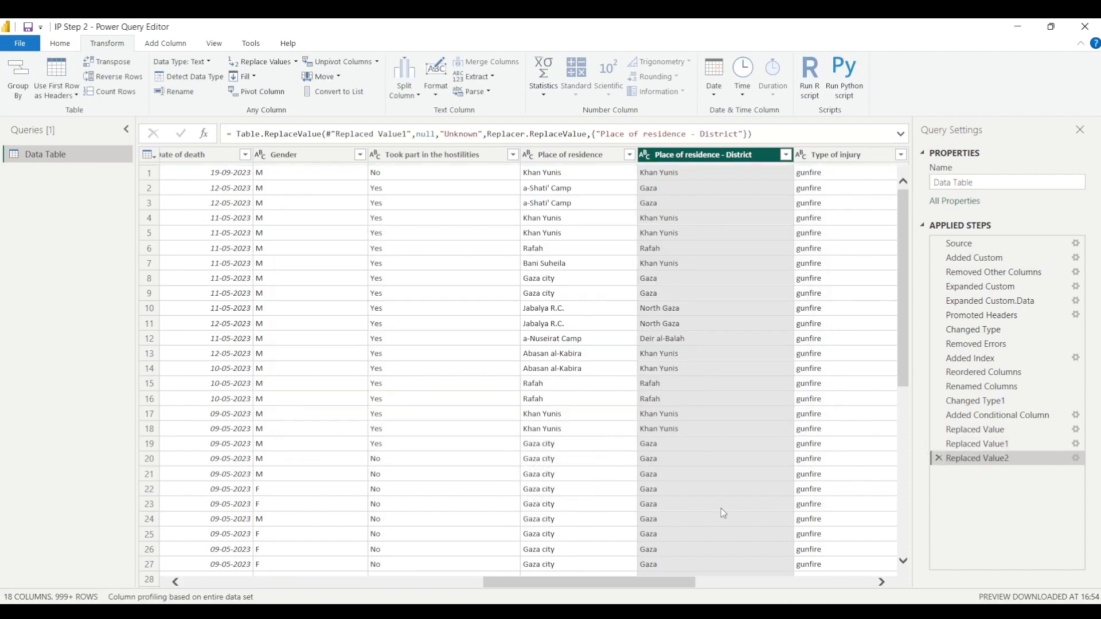
# Load the full value list of the Type of injury column and replace its null values with Unknown
pyautogui.moveTo(633, 582); pyautogui.dragTo(694, 592)
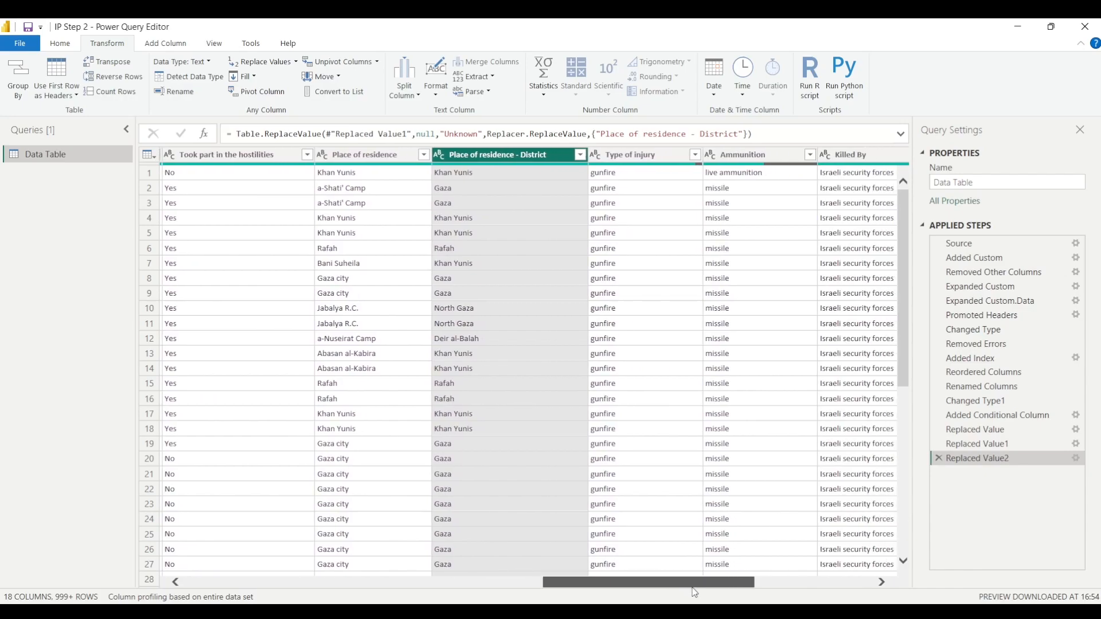
pyautogui.click(646, 160)
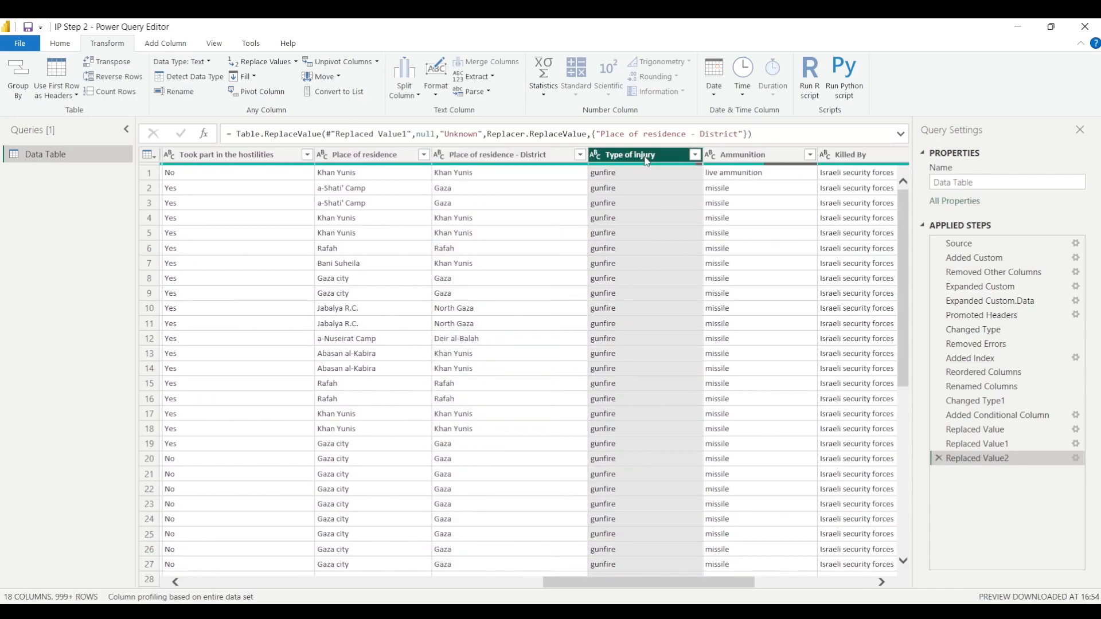
pyautogui.click(694, 154)
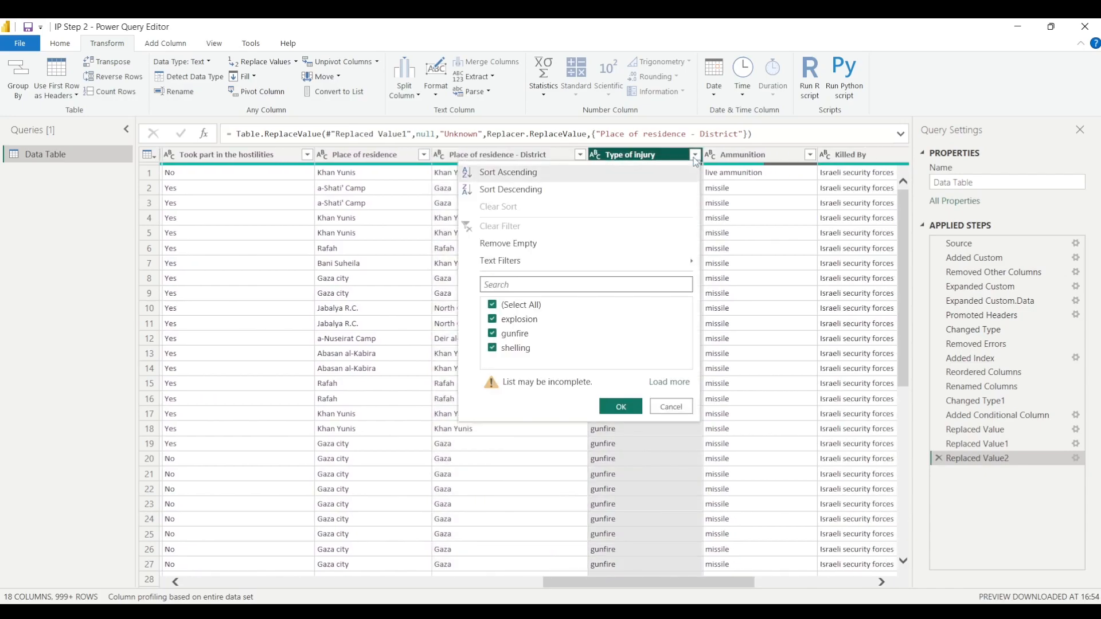
pyautogui.click(668, 382)
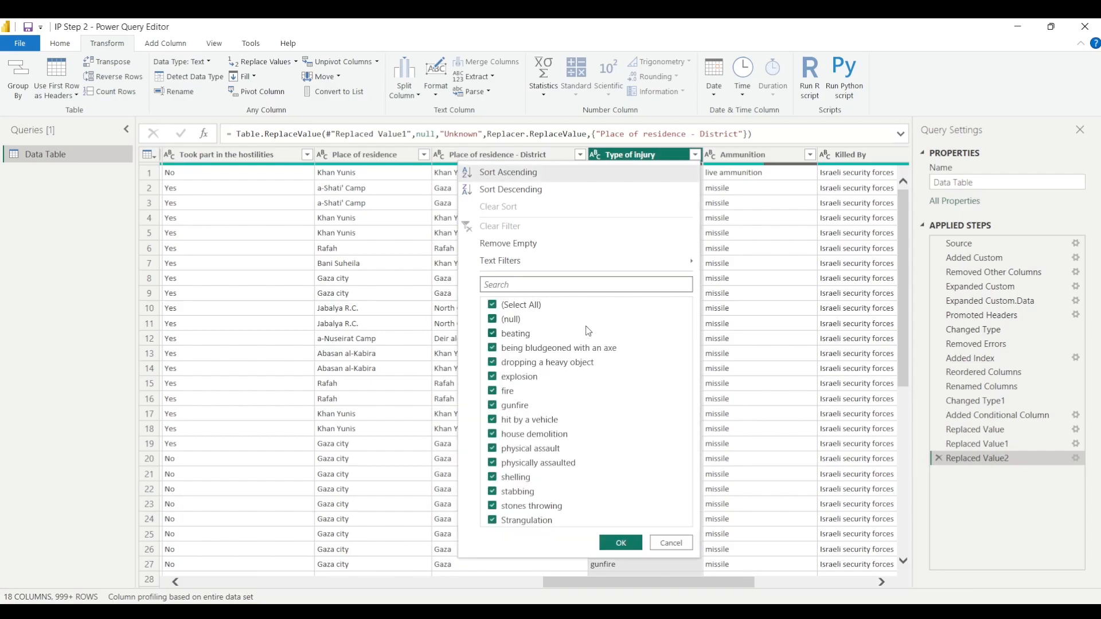
pyautogui.click(632, 159)
pyautogui.click(275, 62)
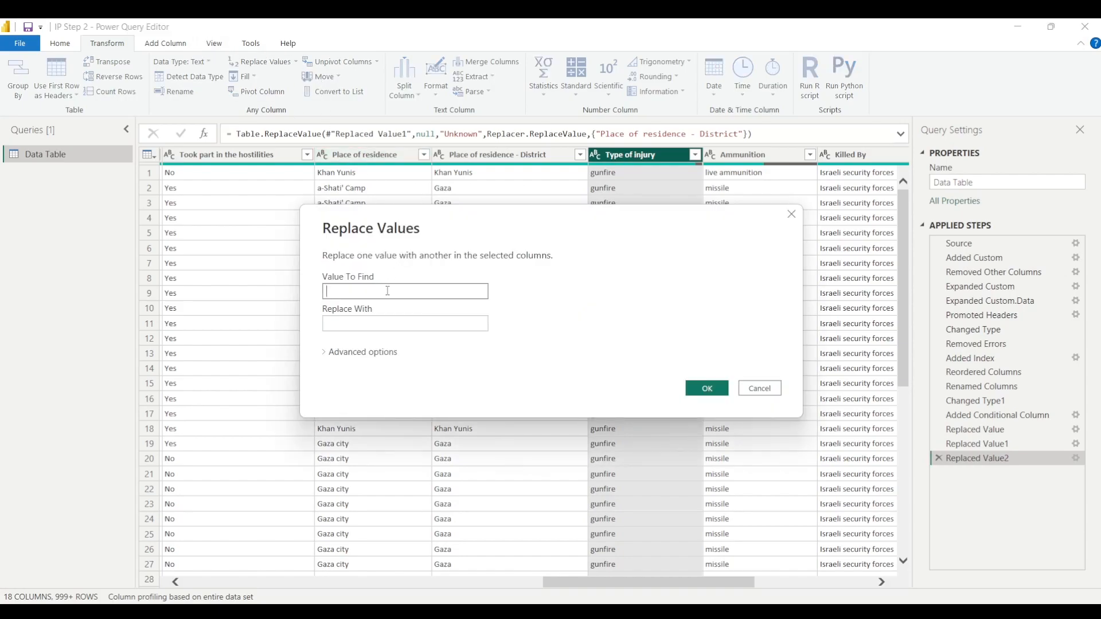
pyautogui.write('null')
pyautogui.click(372, 324)
pyautogui.write('Unknown')
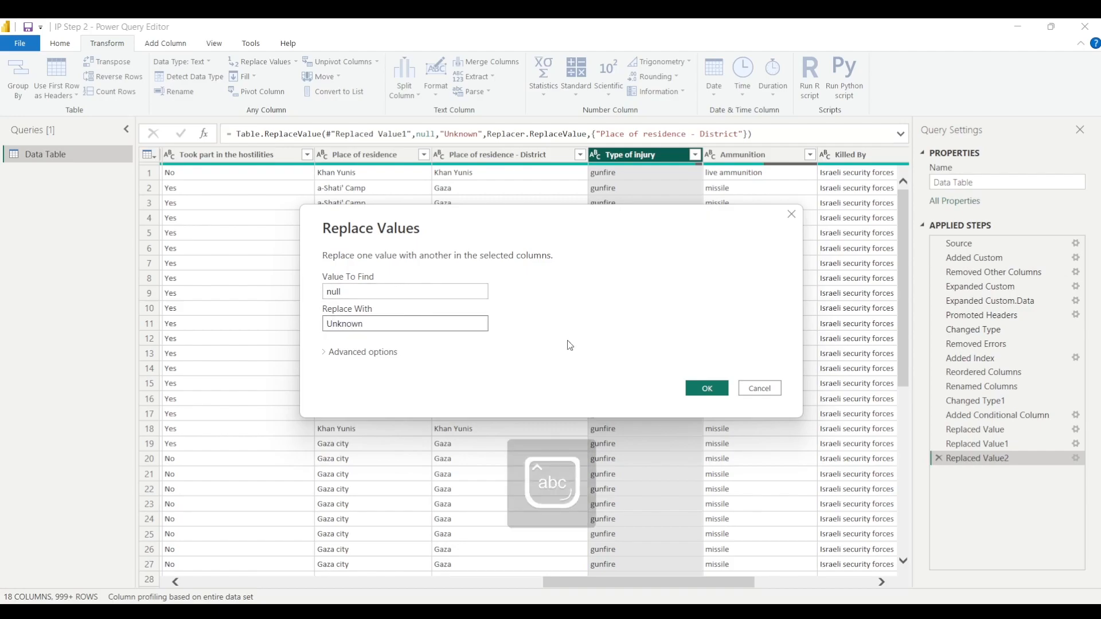
pyautogui.click(700, 390)
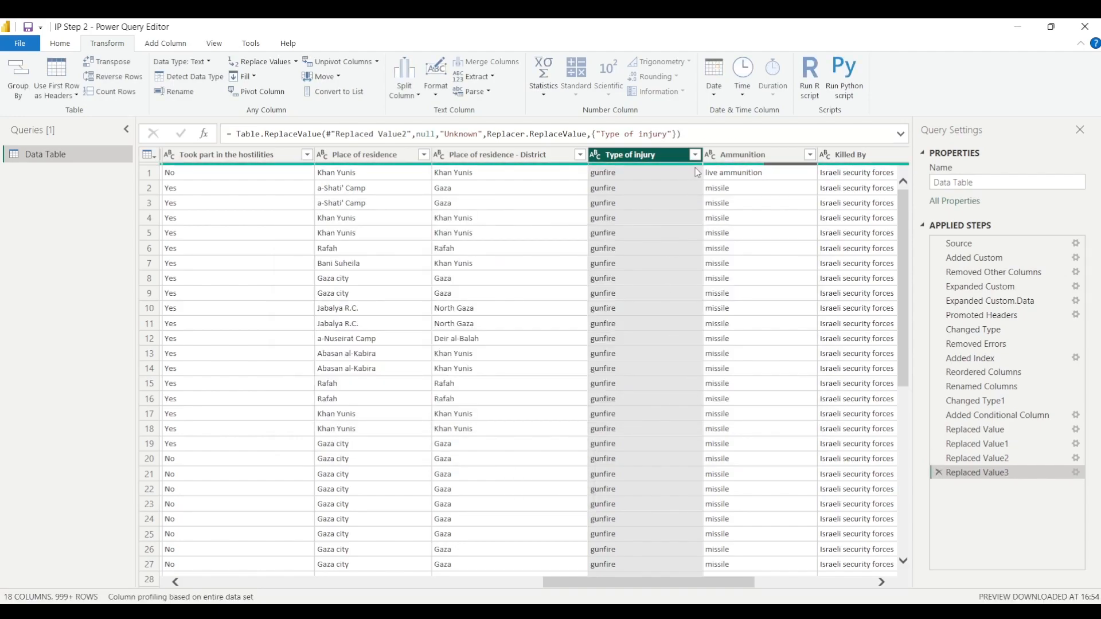
# Load the full value list of the Ammunition column and replace its null values with N/A
pyautogui.click(748, 158)
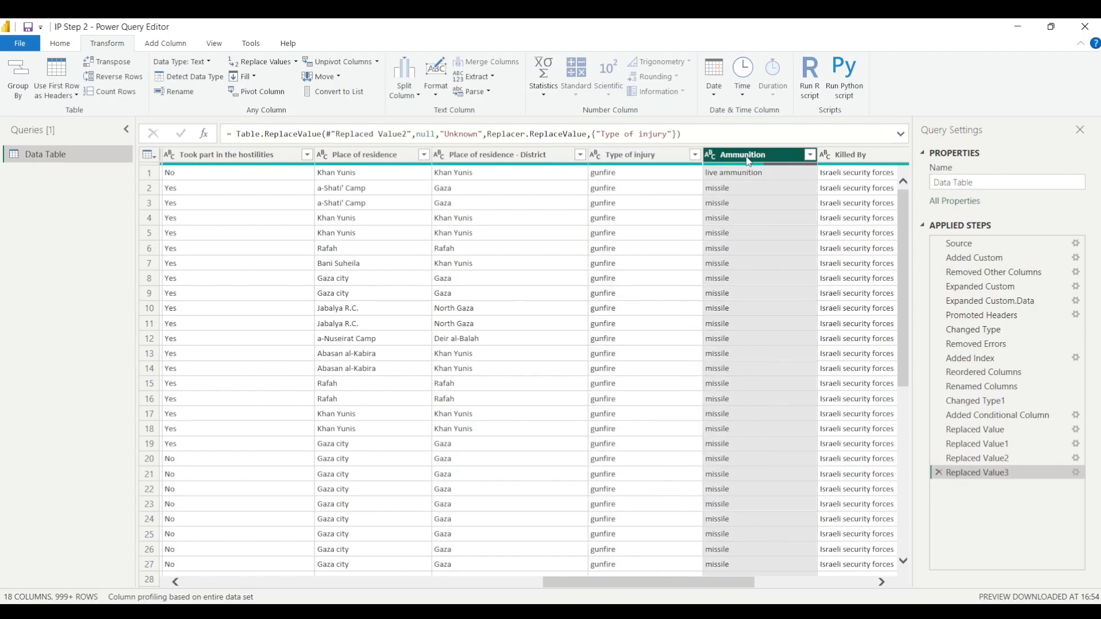
pyautogui.moveTo(676, 583); pyautogui.dragTo(711, 584)
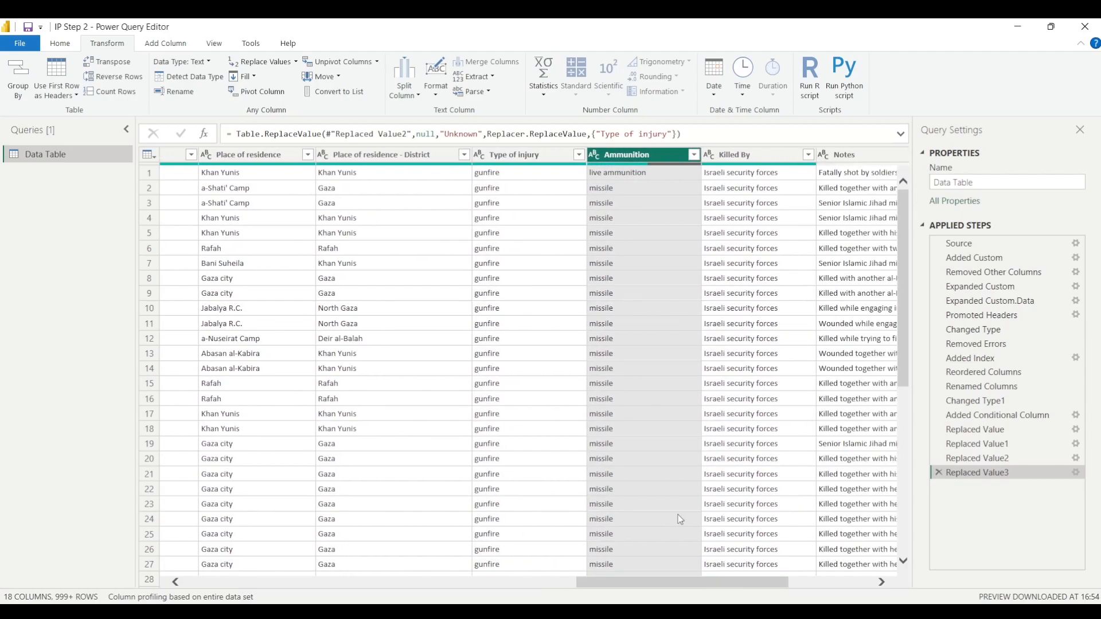
pyautogui.click(693, 155)
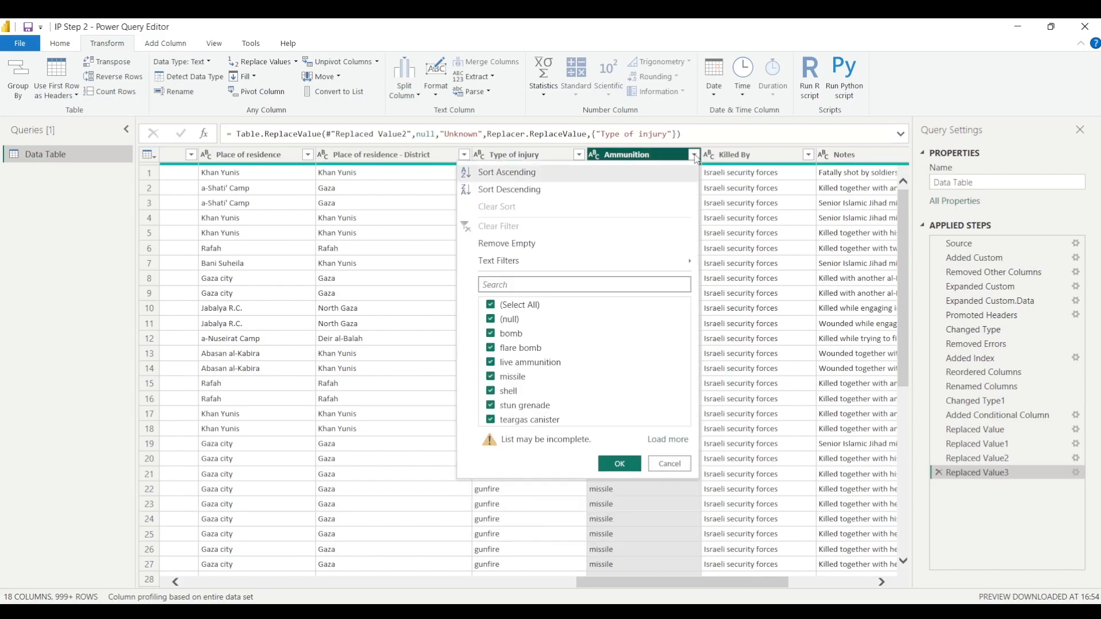
pyautogui.click(666, 440)
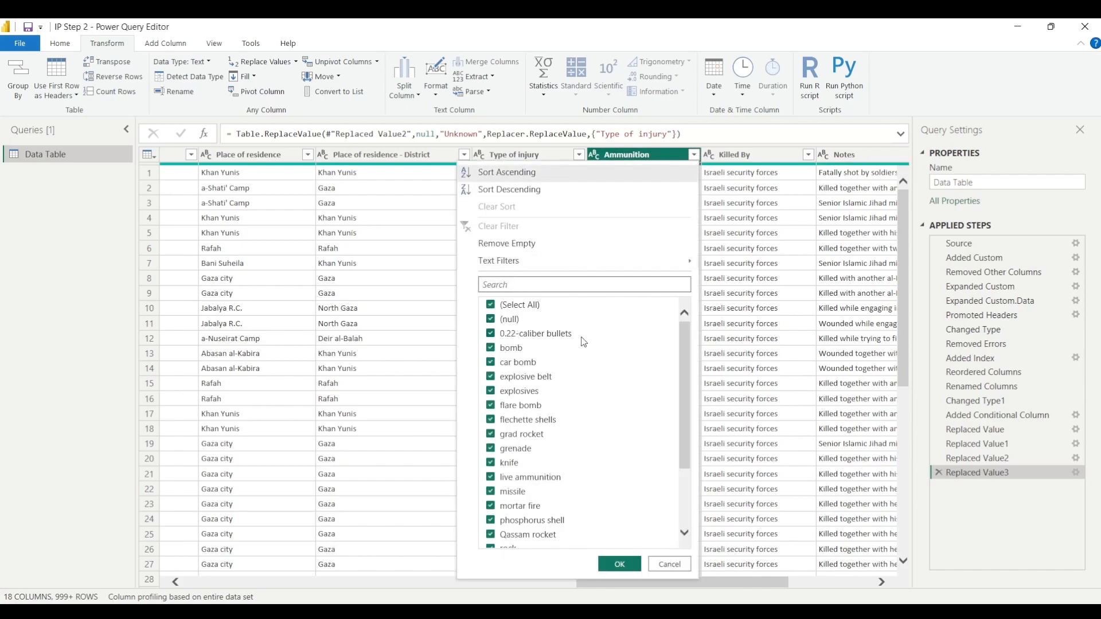
pyautogui.click(668, 565)
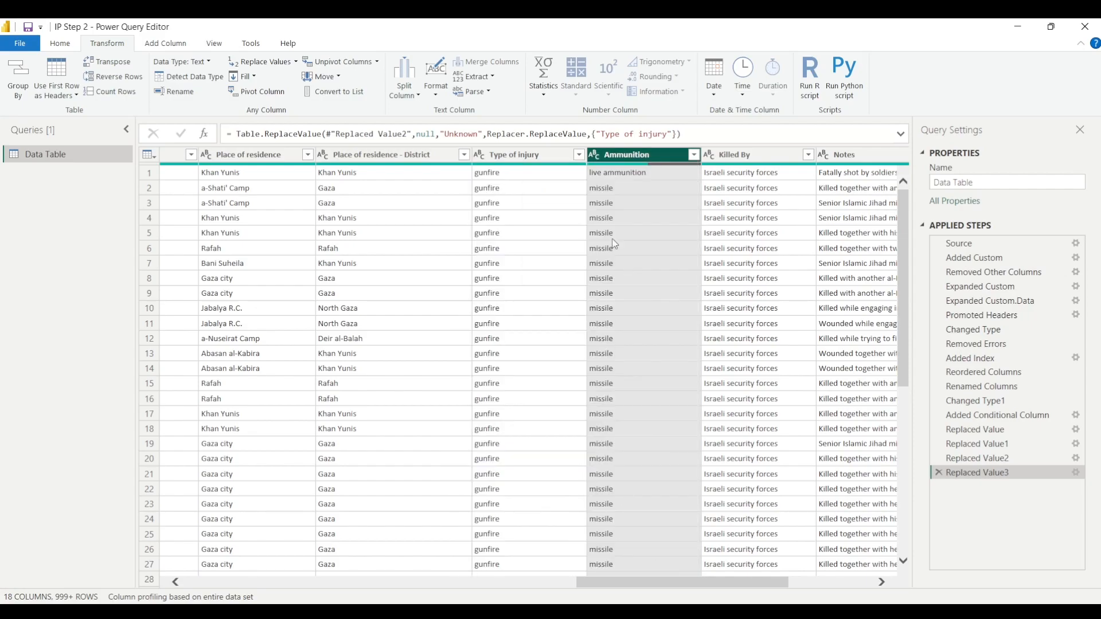
pyautogui.click(288, 67)
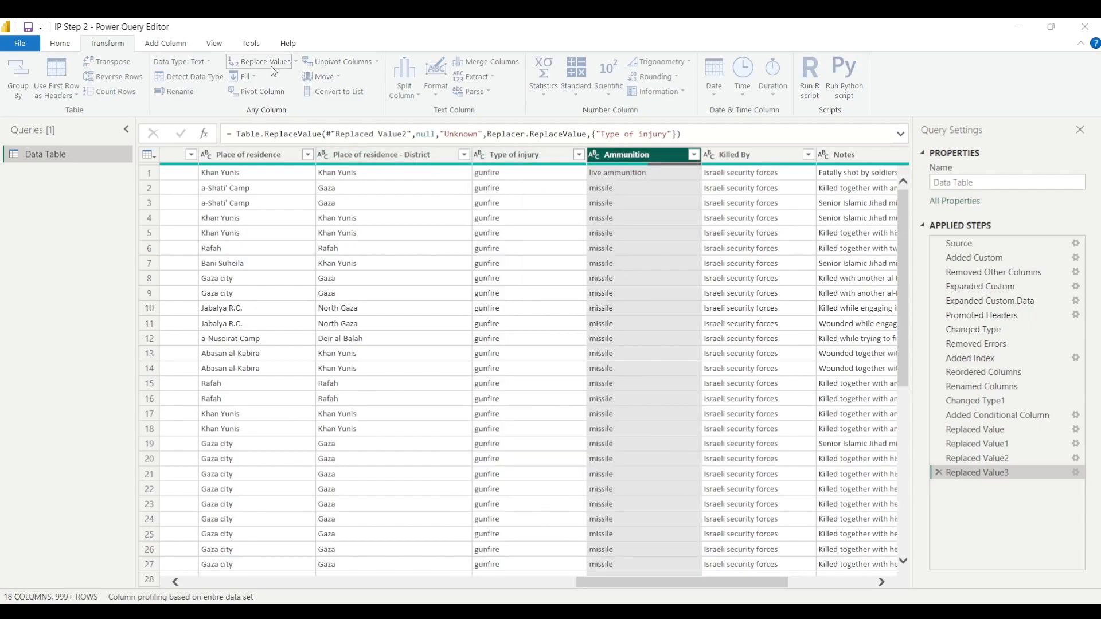
pyautogui.click(381, 297)
pyautogui.write('null')
pyautogui.click(379, 323)
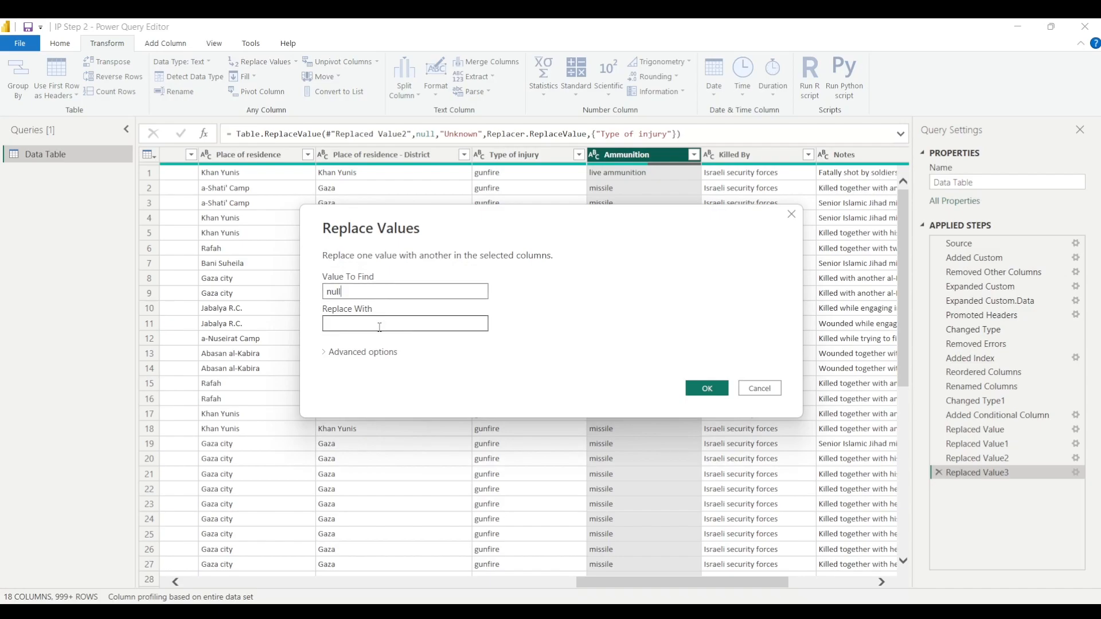
pyautogui.press('capslock')
pyautogui.write('N/A')
pyautogui.press('capslock')
pyautogui.click(716, 391)
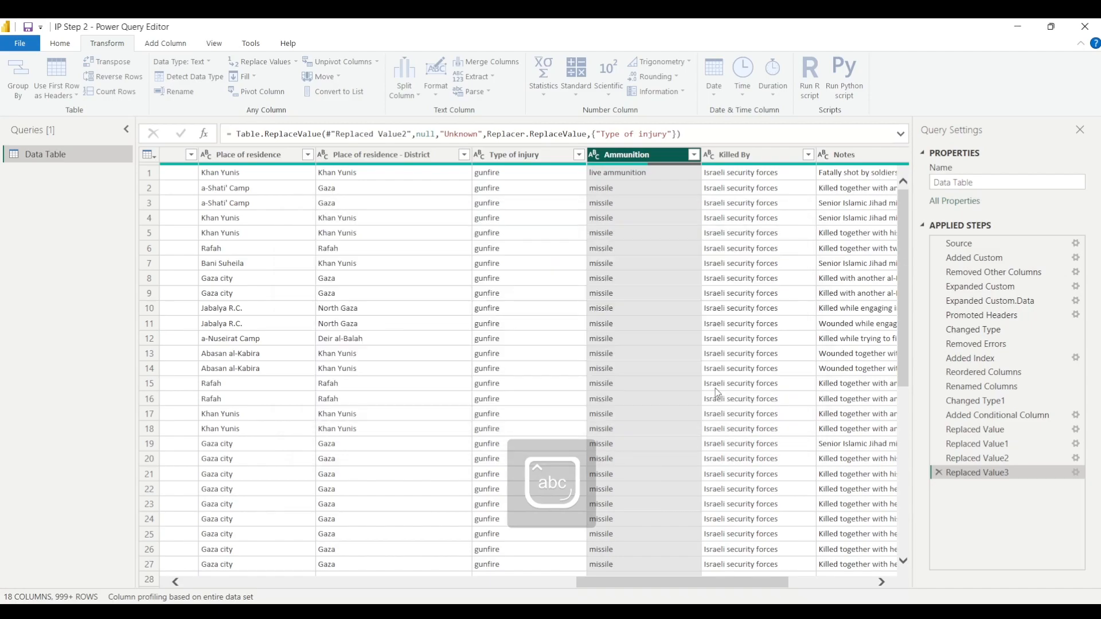
# Review the full value list of the Killed By column for null entries, without filtering
pyautogui.moveTo(687, 585); pyautogui.dragTo(722, 586)
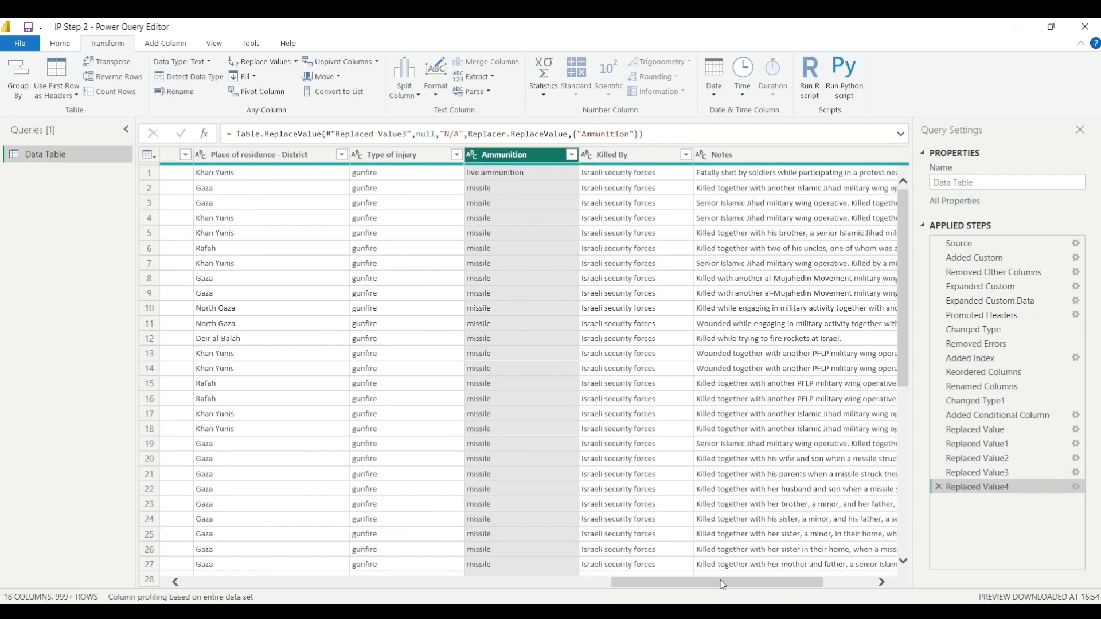
pyautogui.click(624, 156)
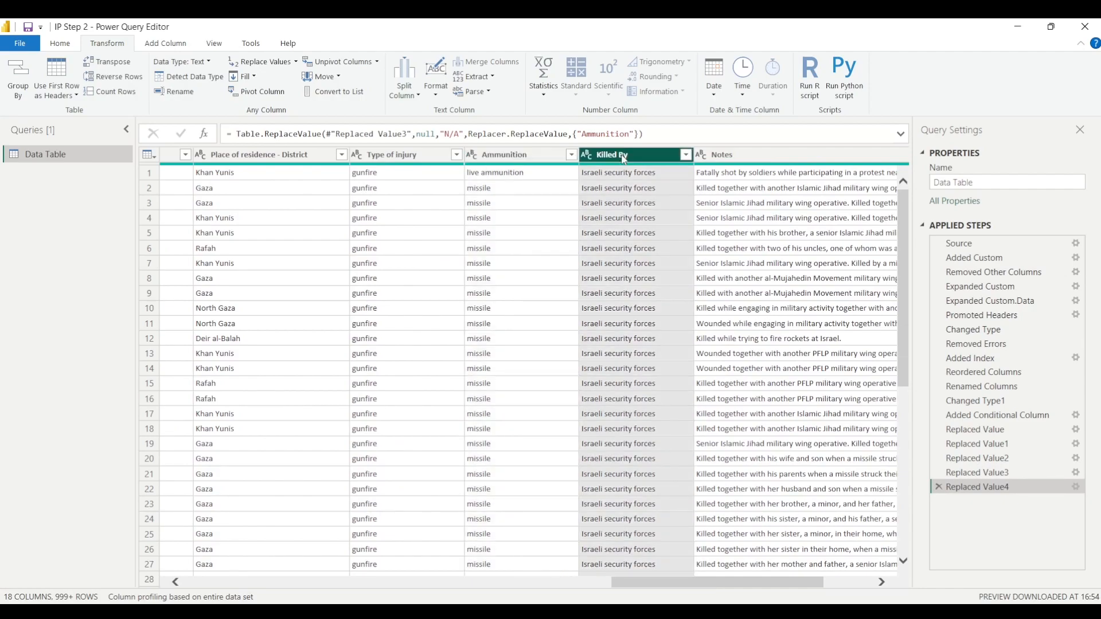
pyautogui.click(685, 156)
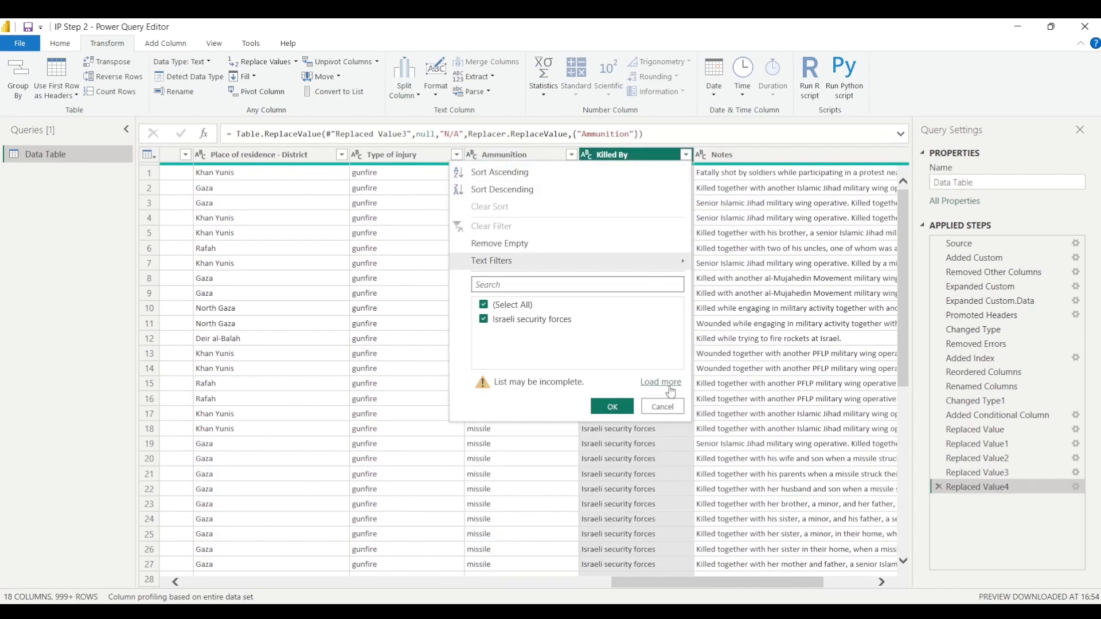
pyautogui.click(661, 382)
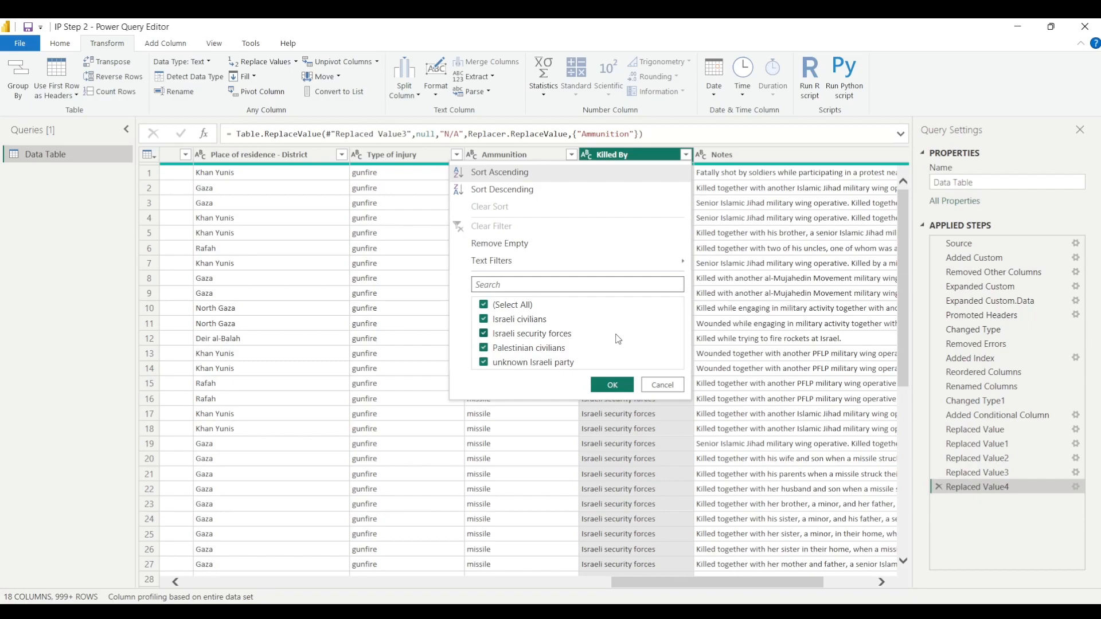
pyautogui.click(663, 385)
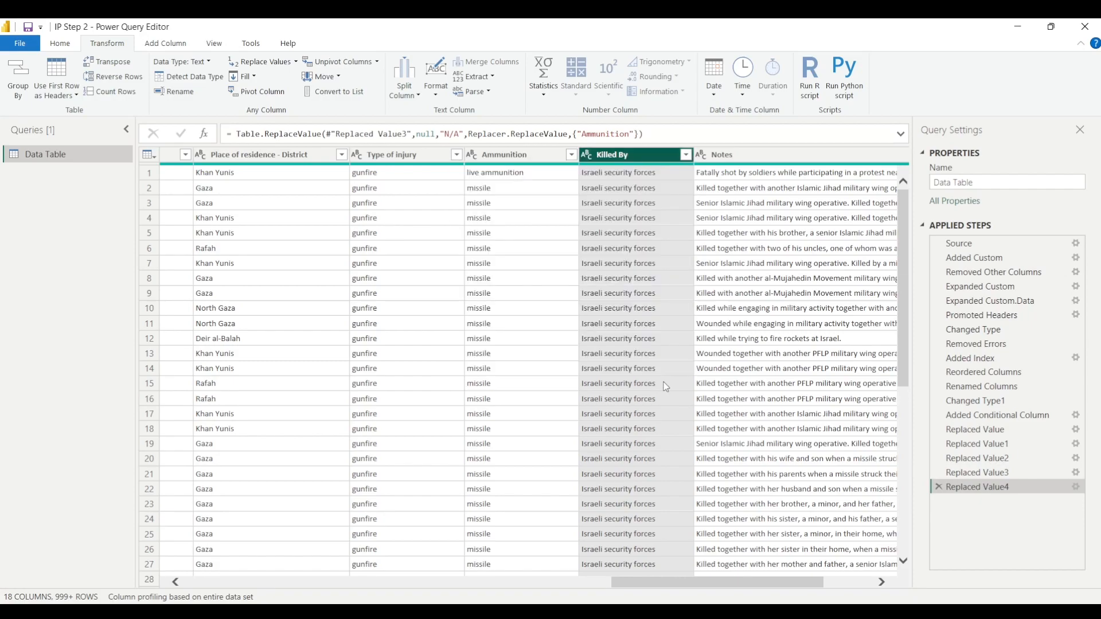
pyautogui.moveTo(696, 582); pyautogui.dragTo(734, 583)
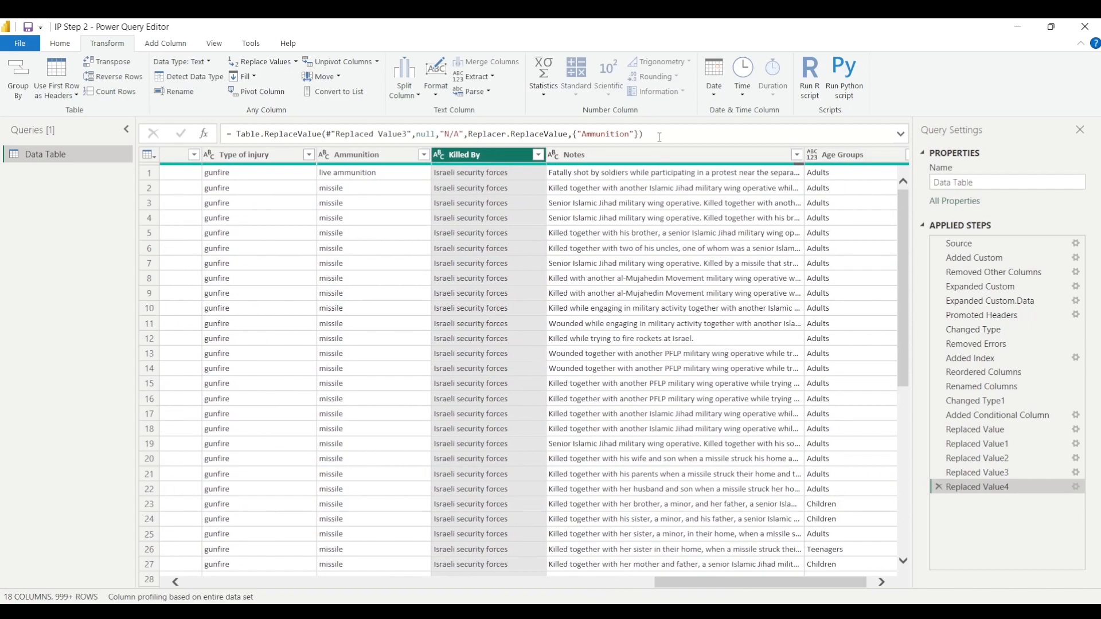
# Load more of the Notes column's value list and look through it for null entries, without filtering
pyautogui.click(651, 155)
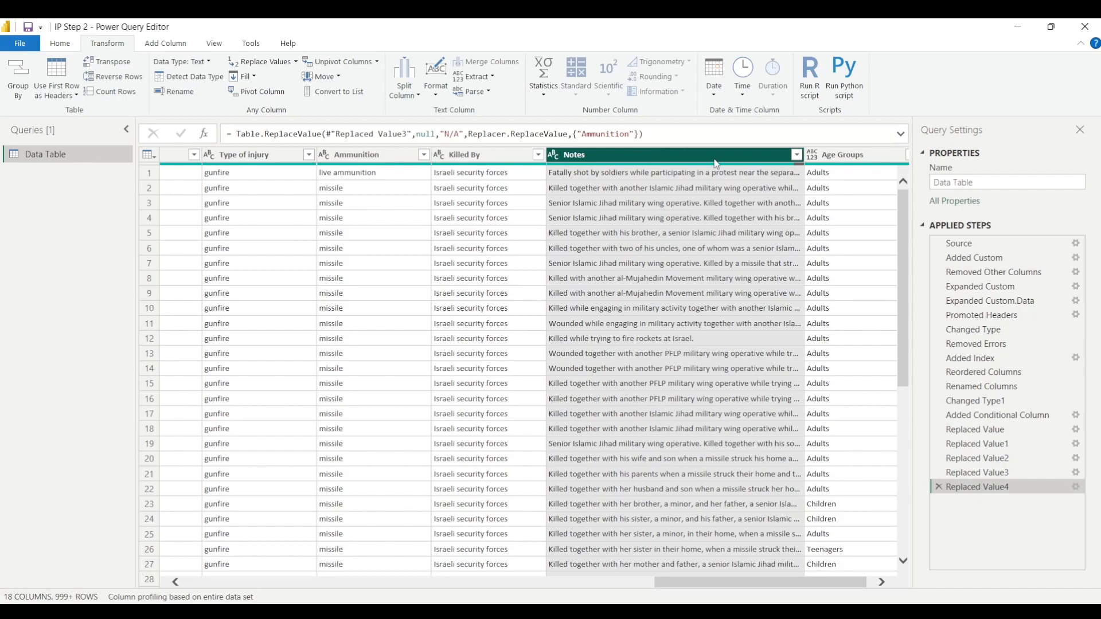
pyautogui.click(797, 155)
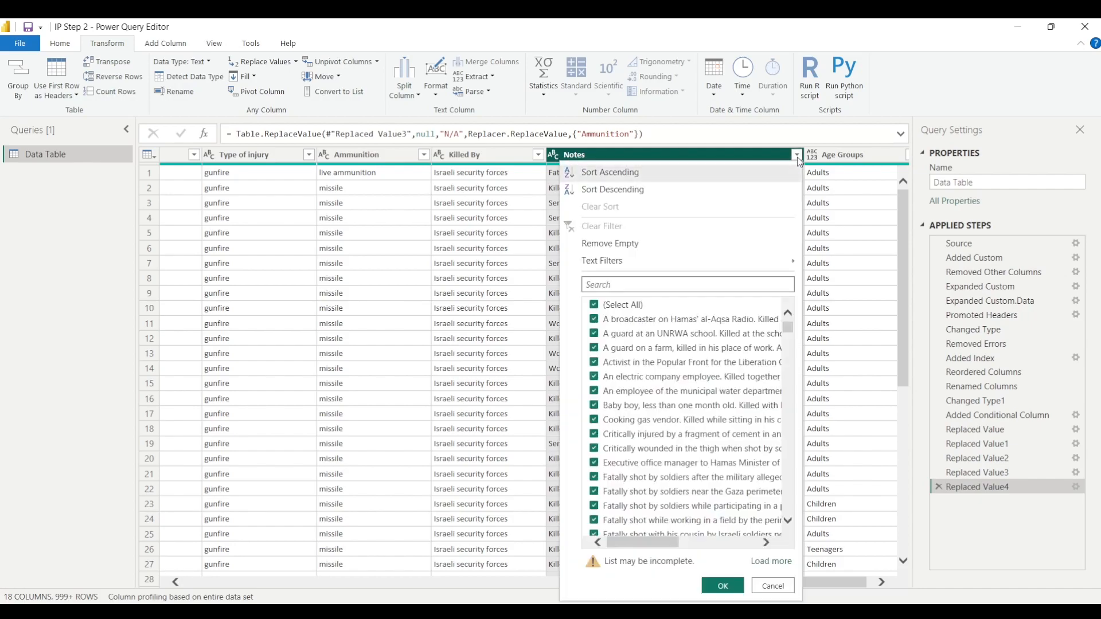
pyautogui.click(775, 565)
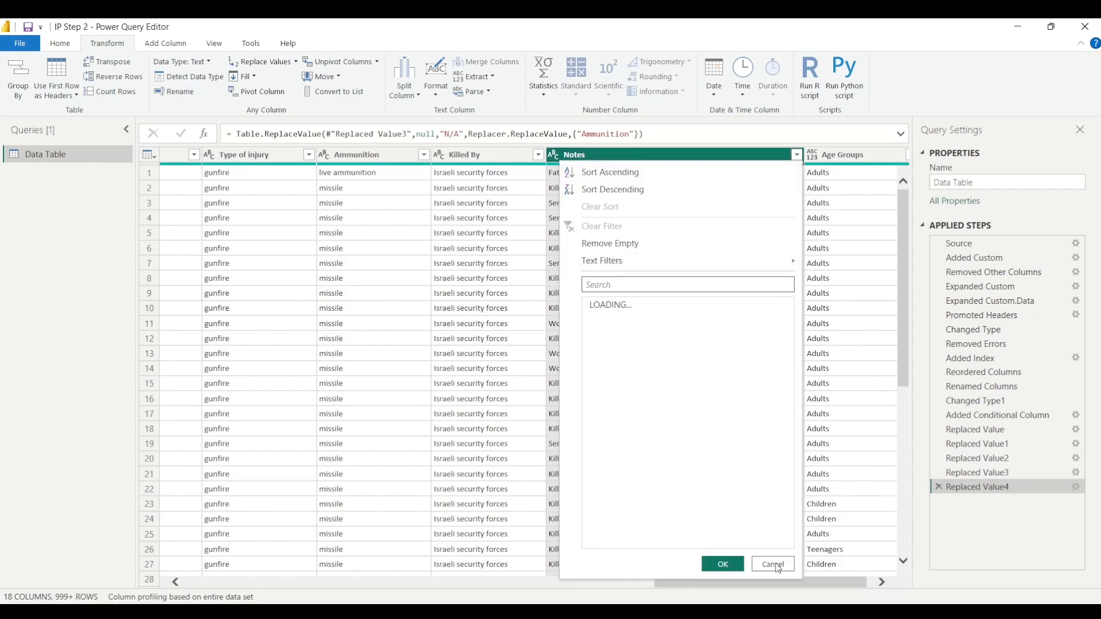
pyautogui.scroll(-6, 698, 463)
pyautogui.scroll(-10, 698, 463)
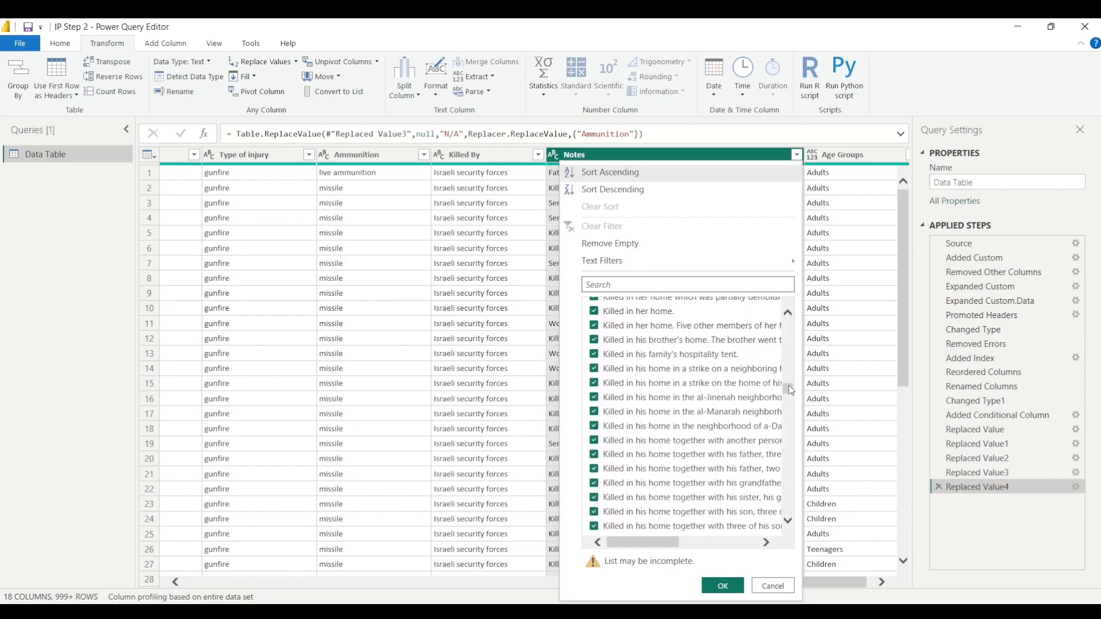
pyautogui.moveTo(789, 386); pyautogui.dragTo(800, 538)
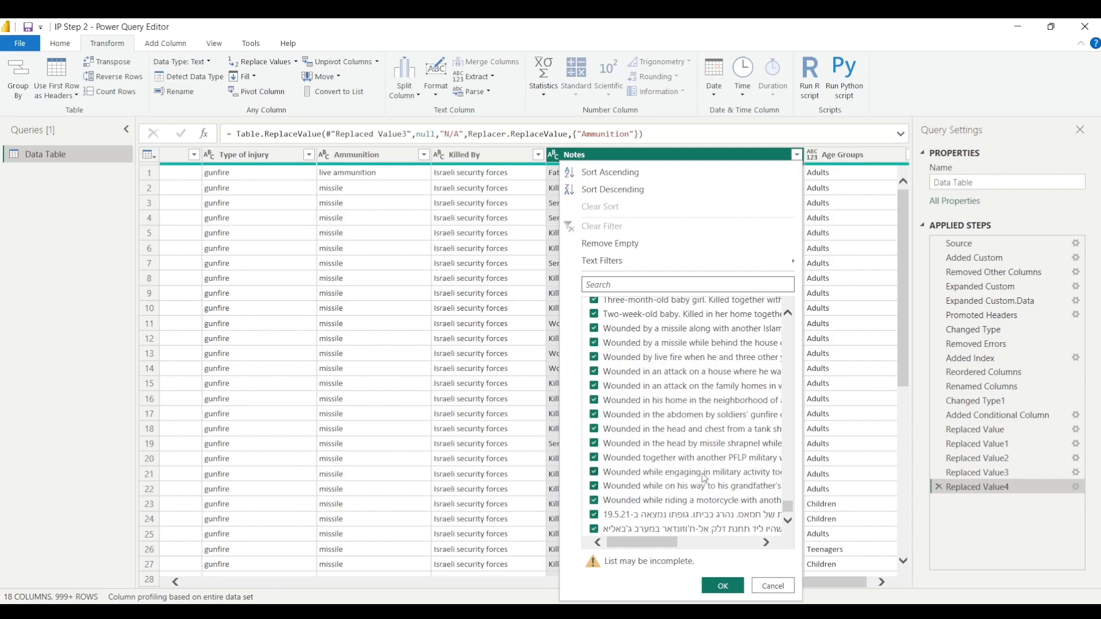
pyautogui.scroll(10, 704, 477)
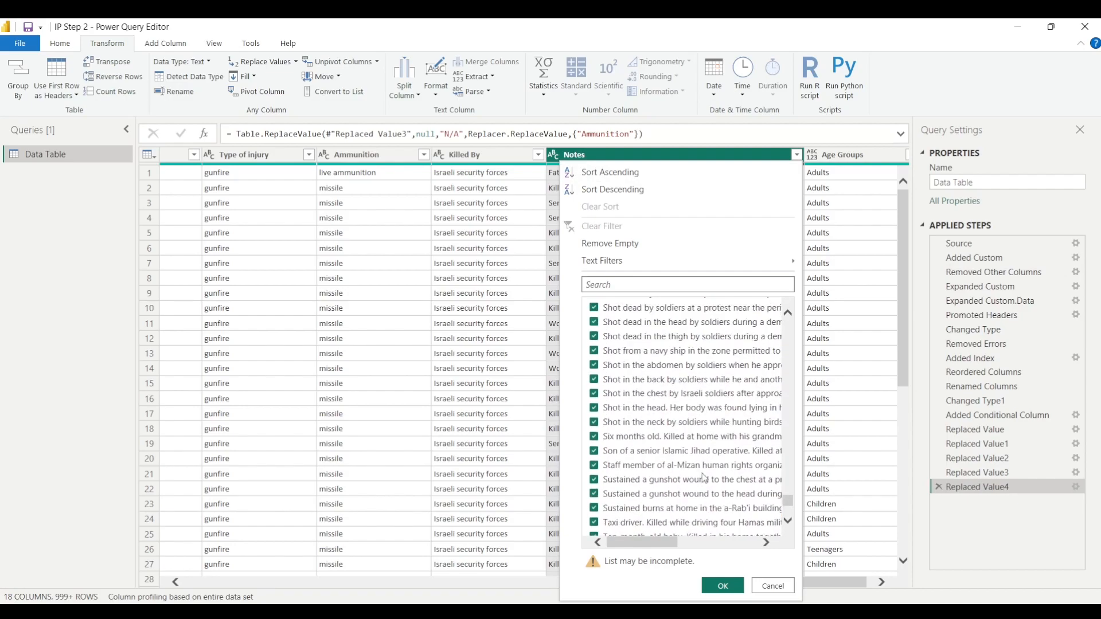
pyautogui.scroll(10, 704, 478)
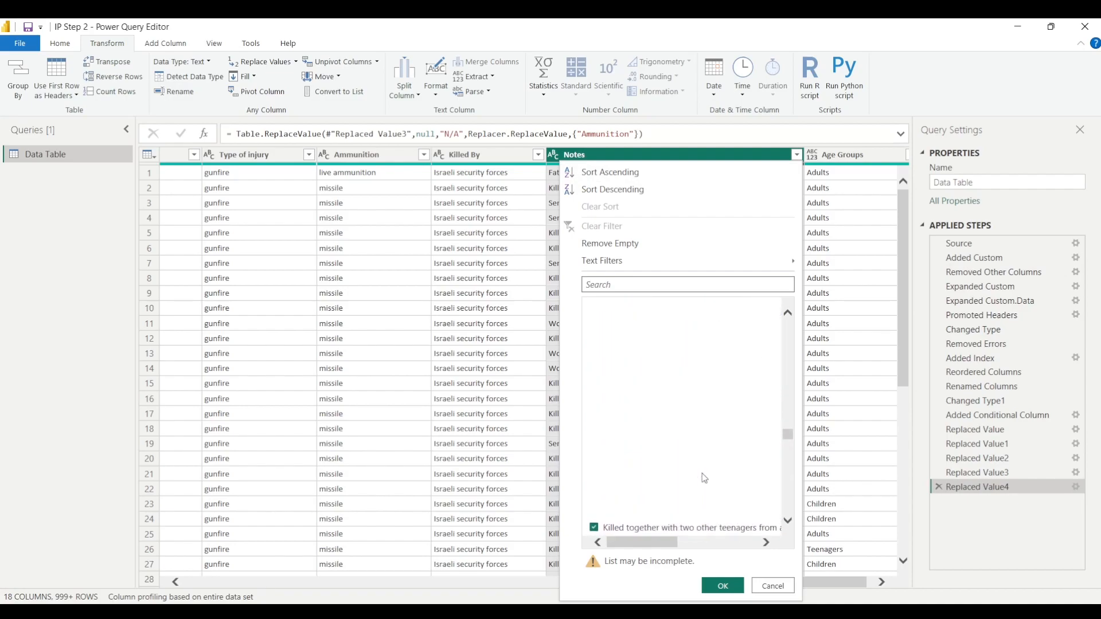
pyautogui.scroll(10, 704, 477)
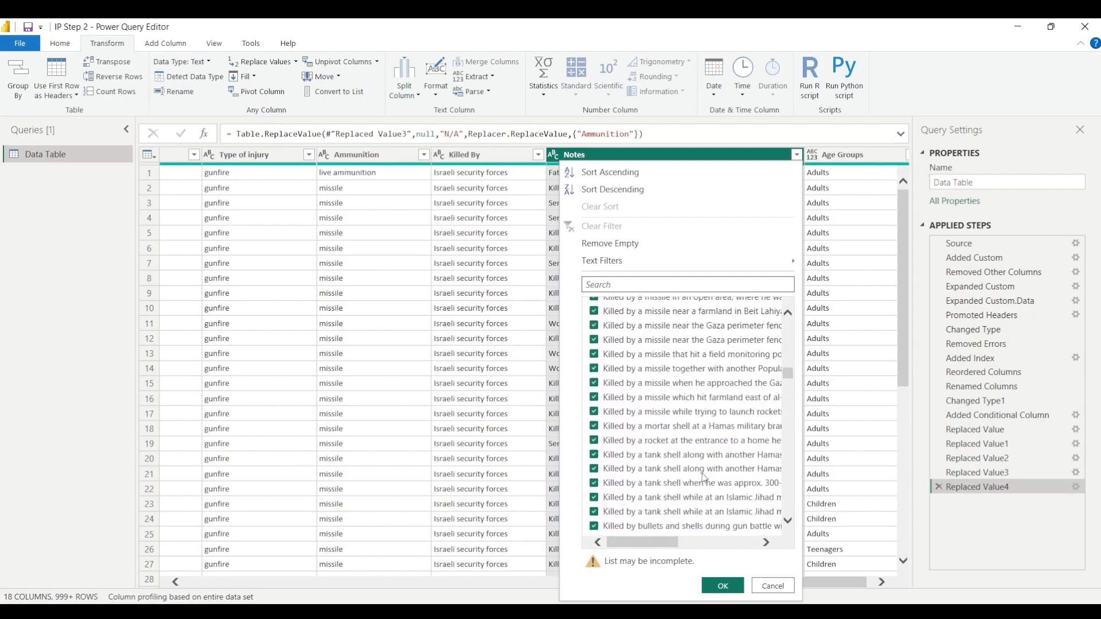
pyautogui.scroll(10, 704, 477)
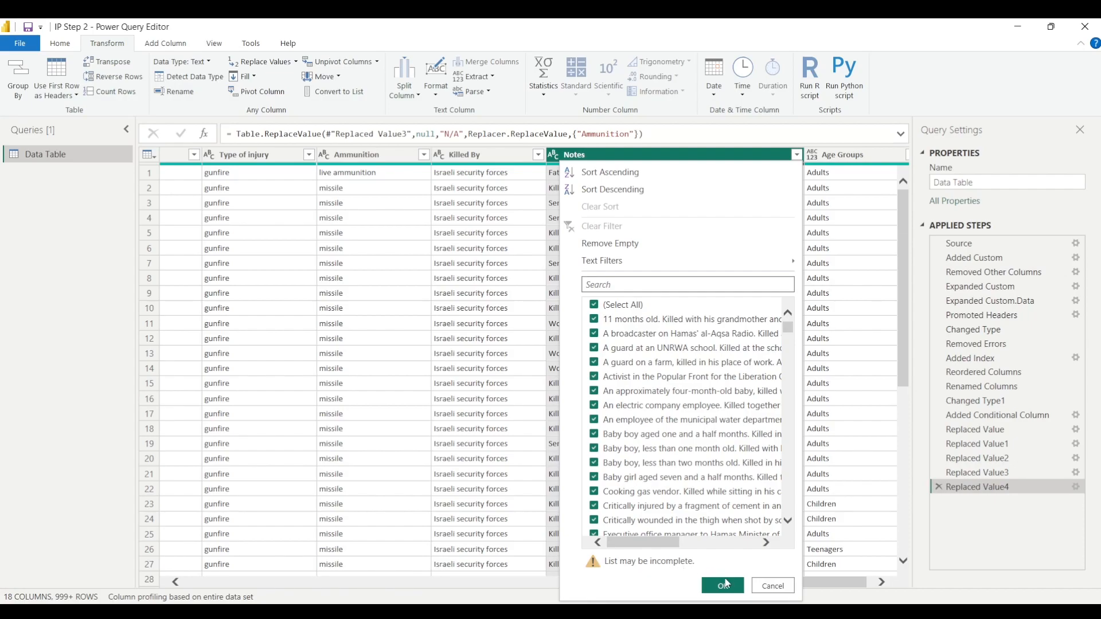
pyautogui.click(771, 585)
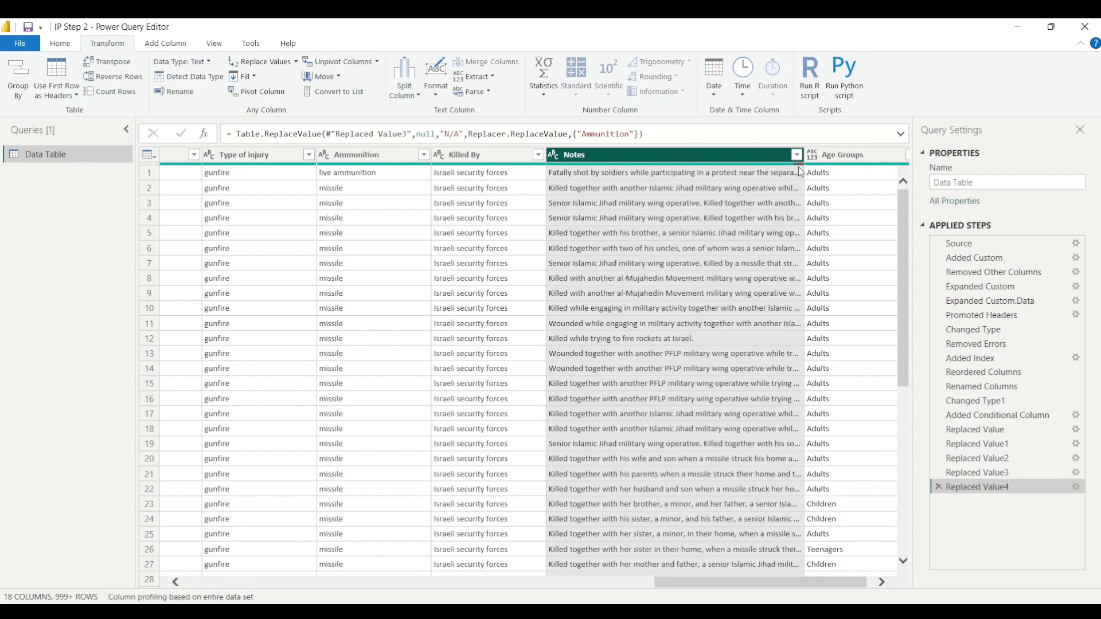
# Replace the null values in the Notes column with N/A
pyautogui.click(265, 62)
pyautogui.write('null')
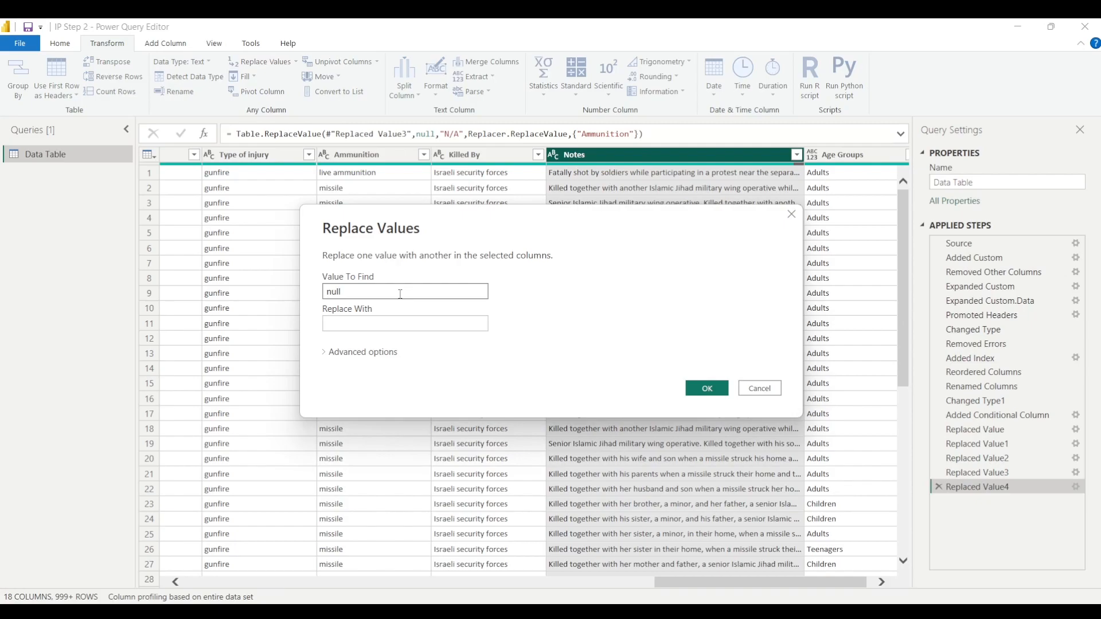
pyautogui.click(381, 327)
pyautogui.write('N')
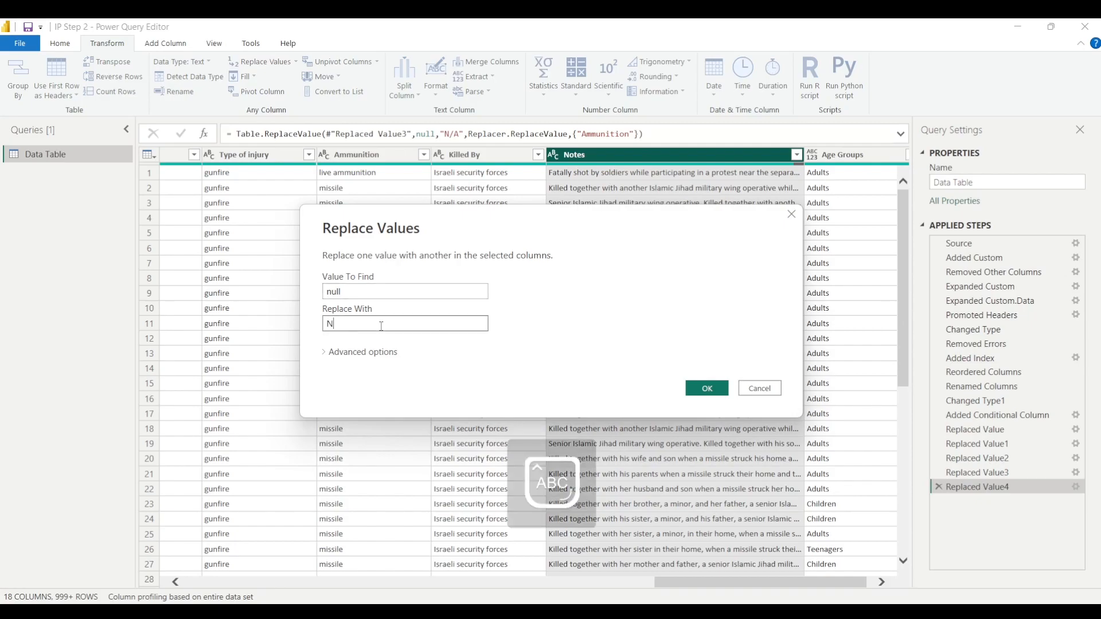
pyautogui.write('/A')
pyautogui.press('capslock')
pyautogui.click(714, 392)
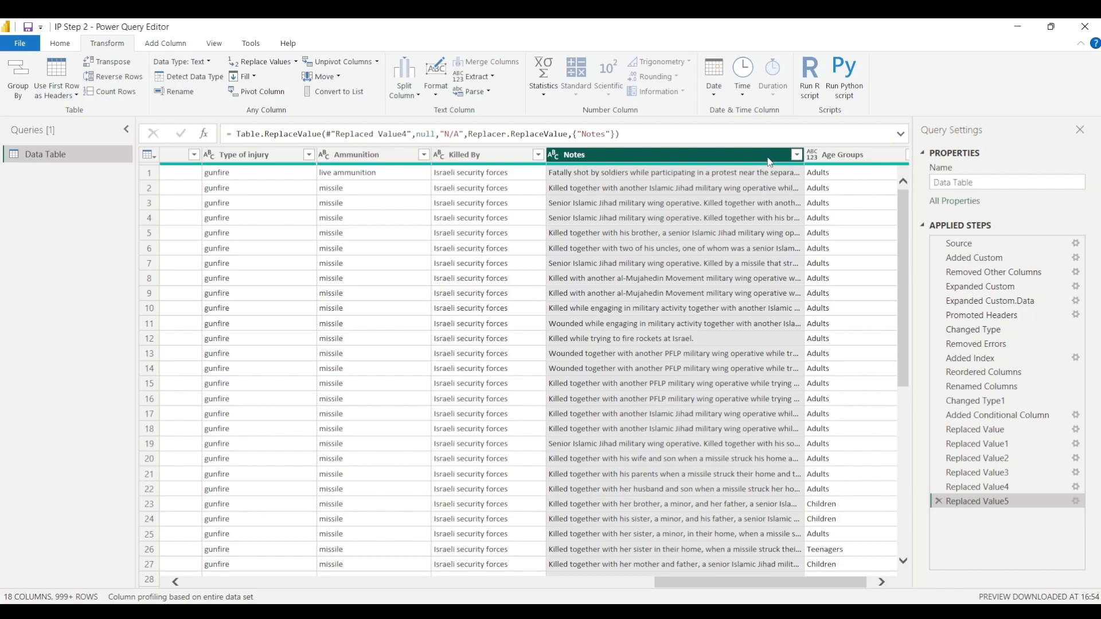
# Change the data type of the Age Groups column to Text
pyautogui.moveTo(740, 582); pyautogui.dragTo(775, 583)
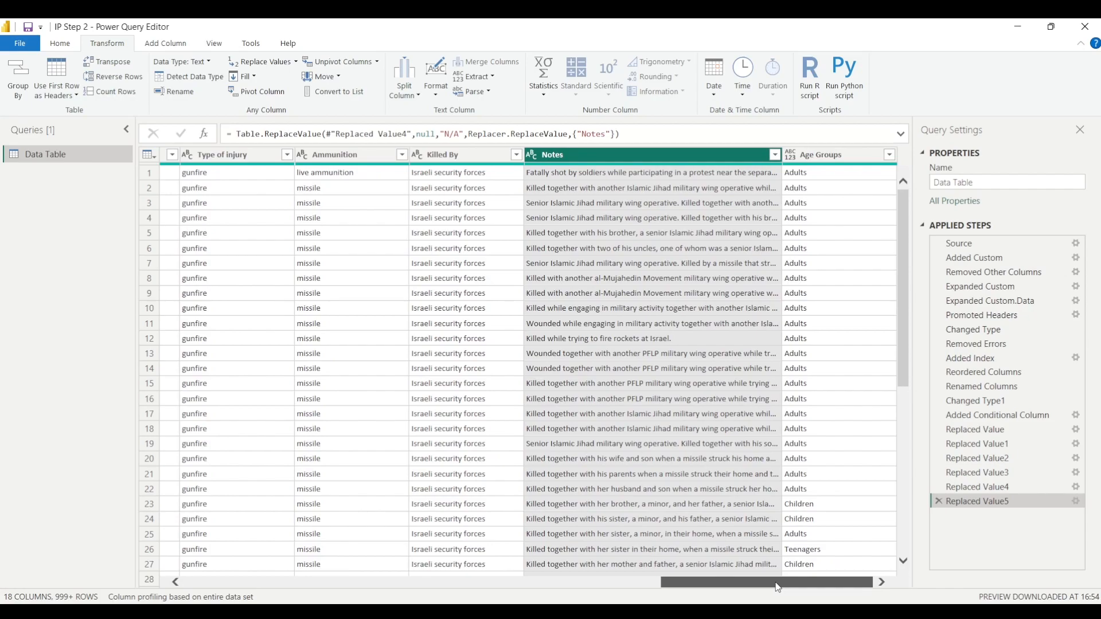
pyautogui.click(823, 157)
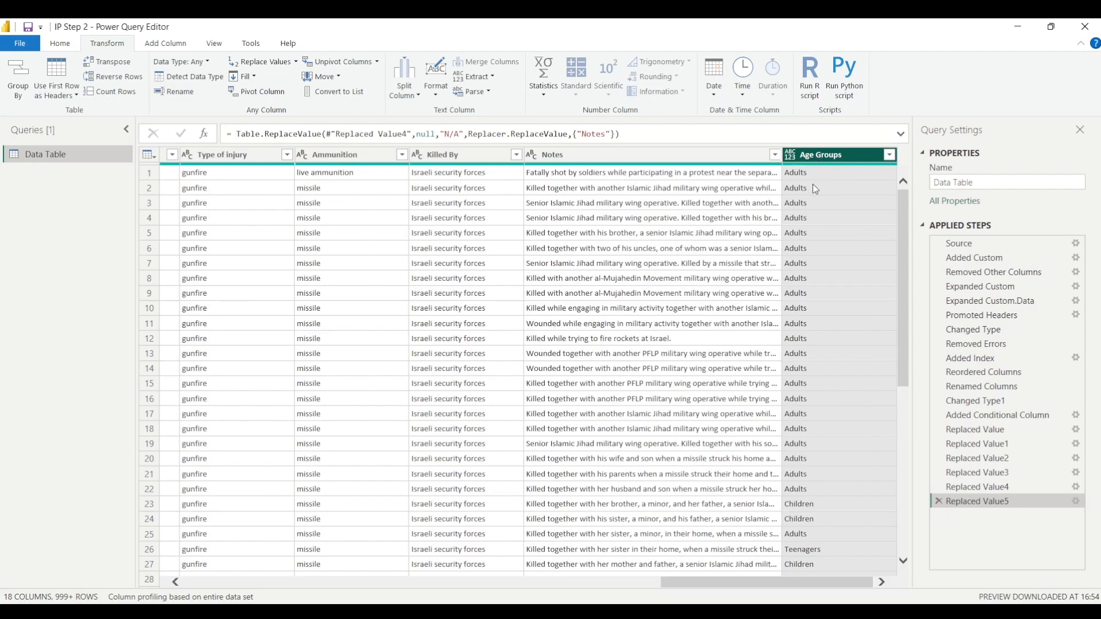
pyautogui.click(790, 155)
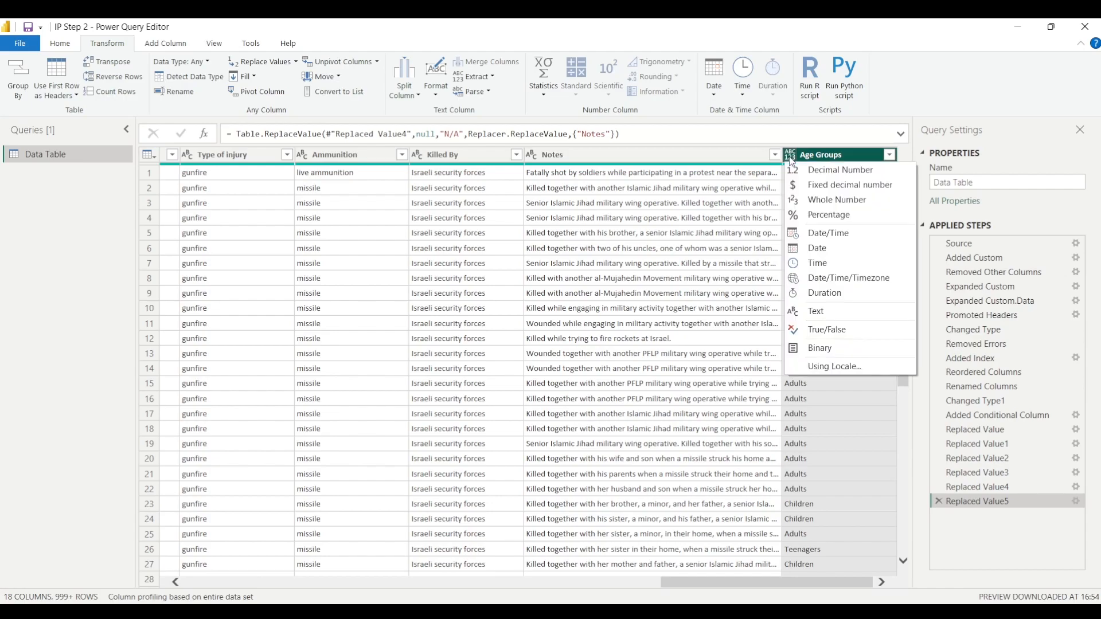
pyautogui.click(848, 310)
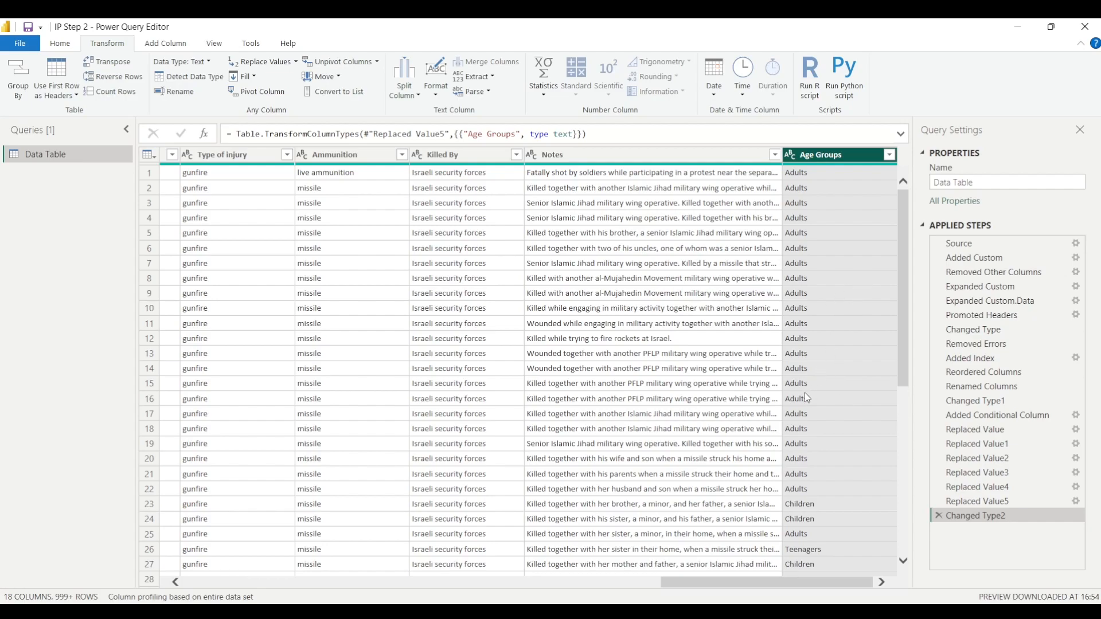
# Review the full value list of the Age Groups column for null entries, without filtering
pyautogui.click(889, 155)
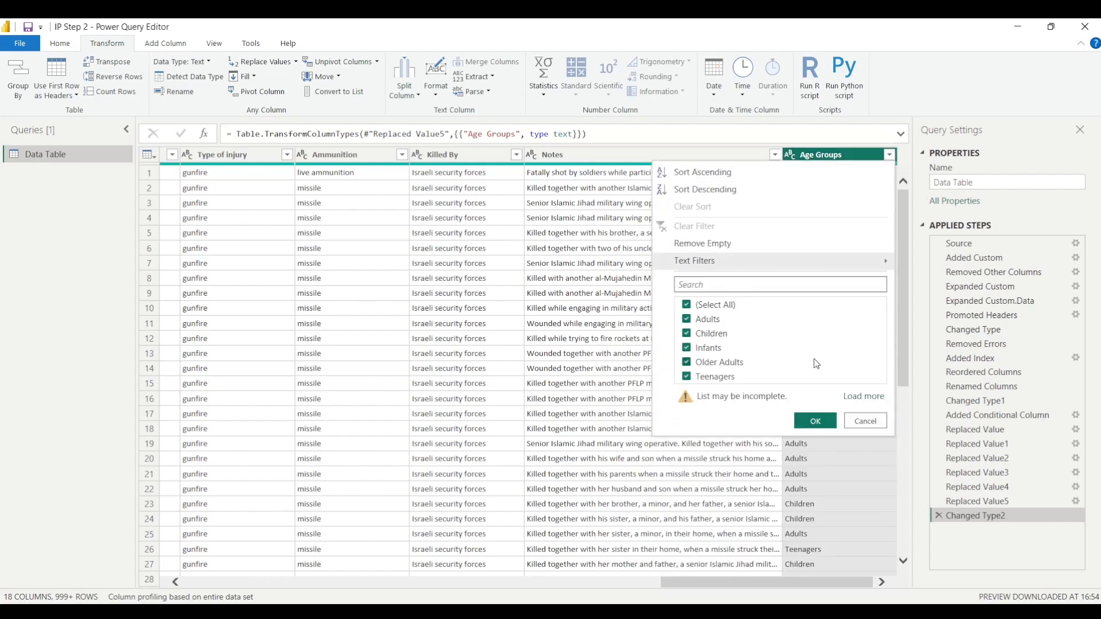
pyautogui.click(860, 397)
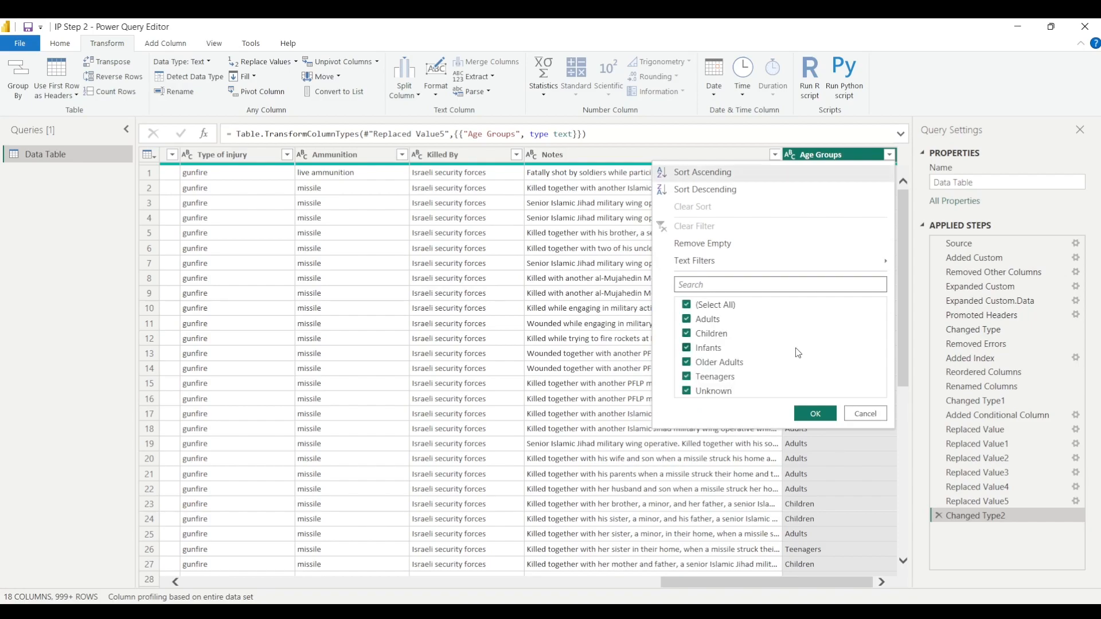
pyautogui.click(864, 413)
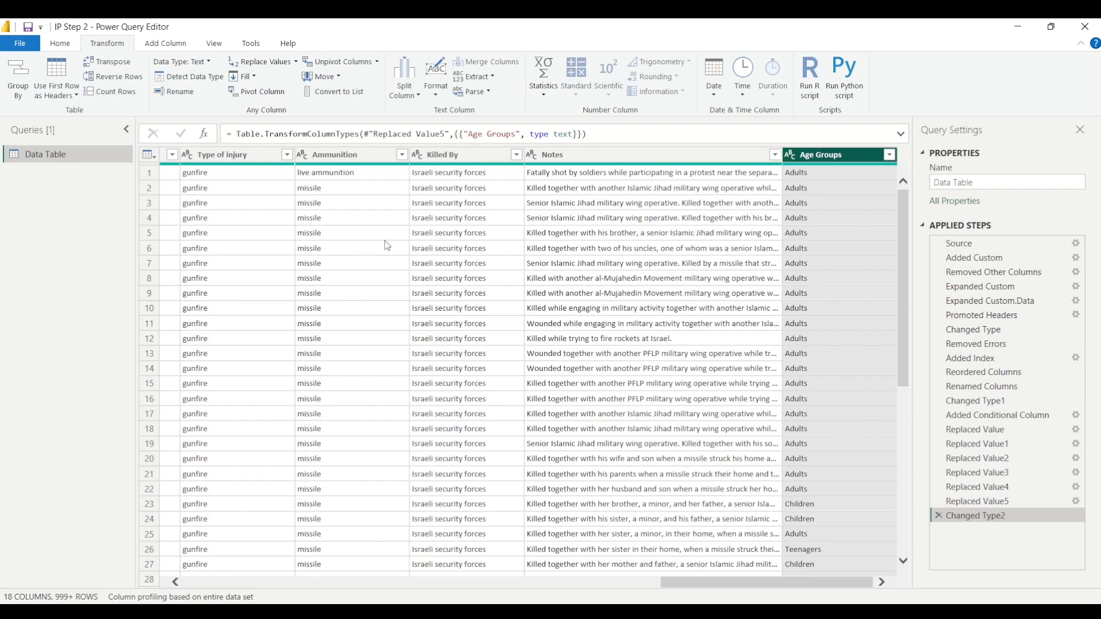
# Apply the pending query changes to the data model and close Power Query Editor
pyautogui.click(59, 46)
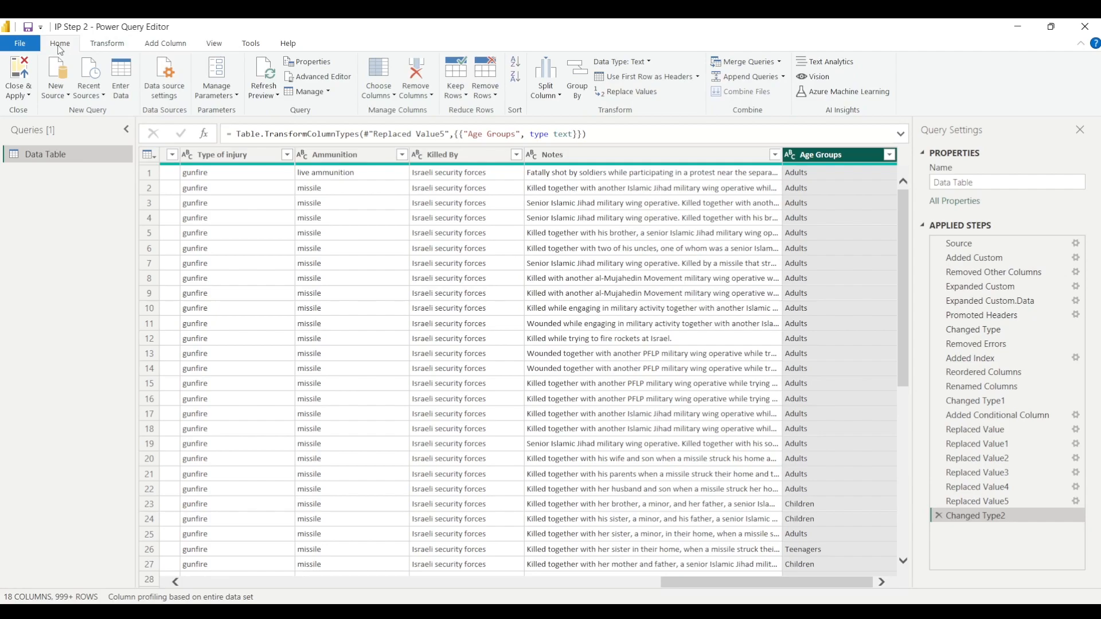
pyautogui.click(29, 96)
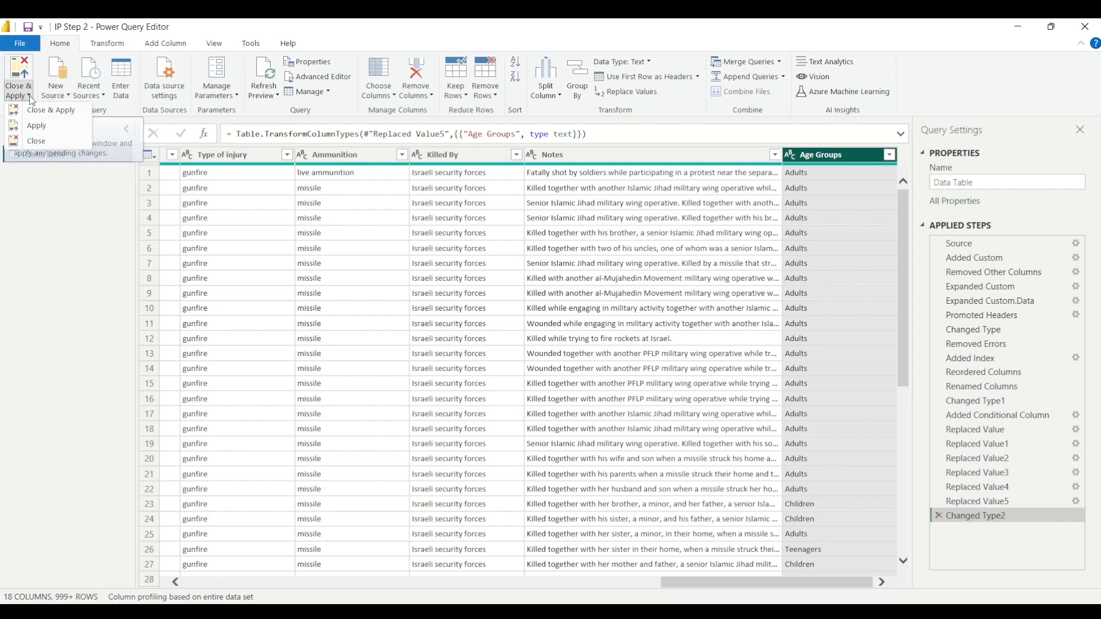
pyautogui.click(35, 126)
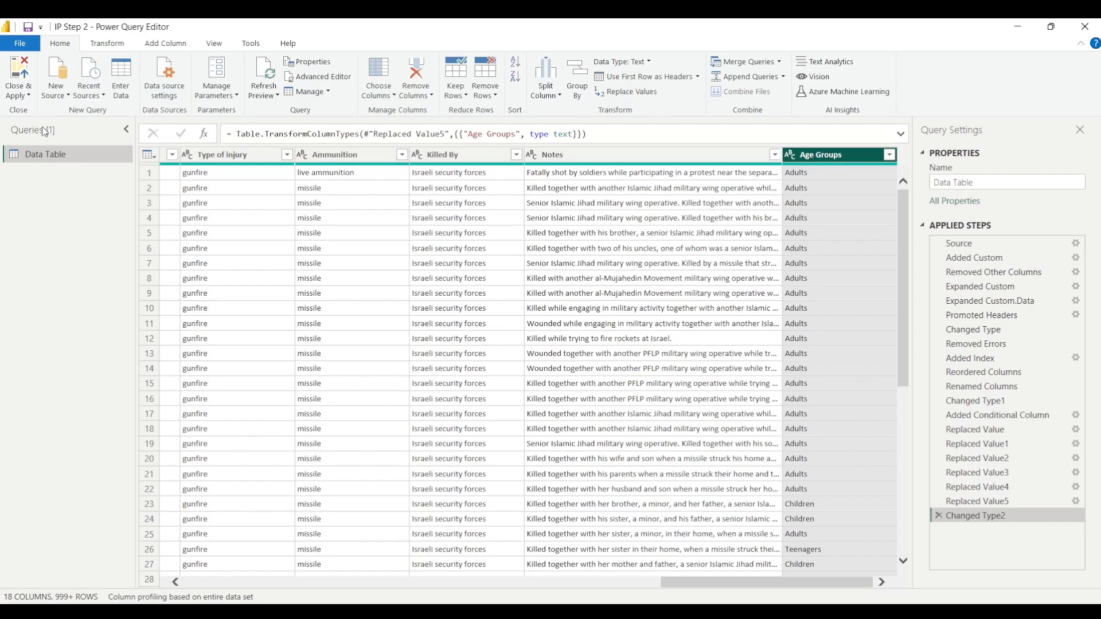
pyautogui.click(27, 96)
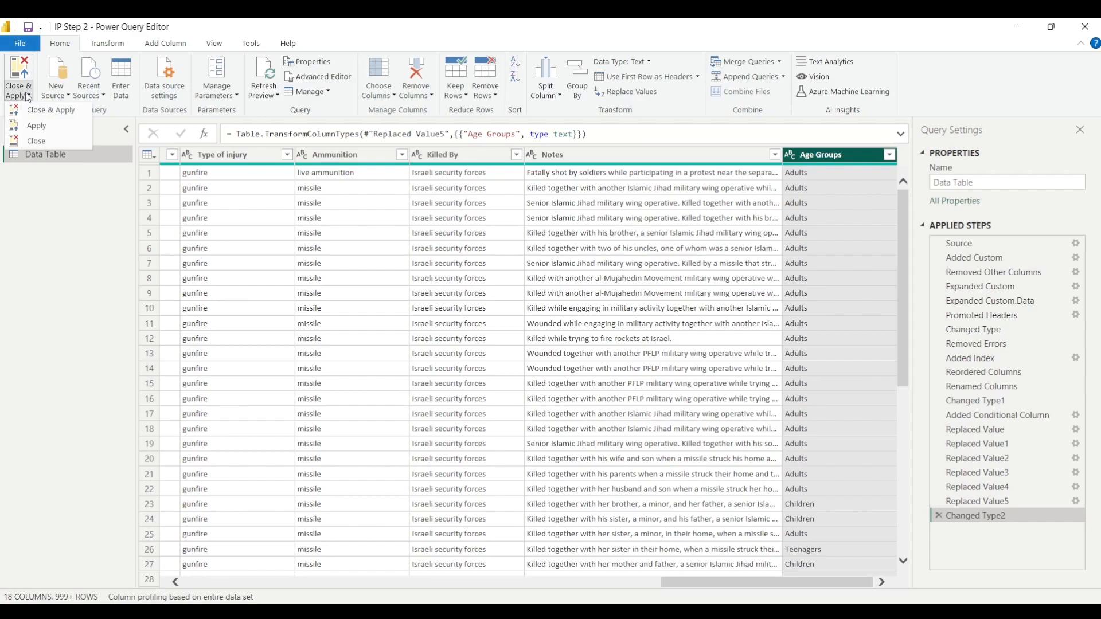
pyautogui.click(60, 130)
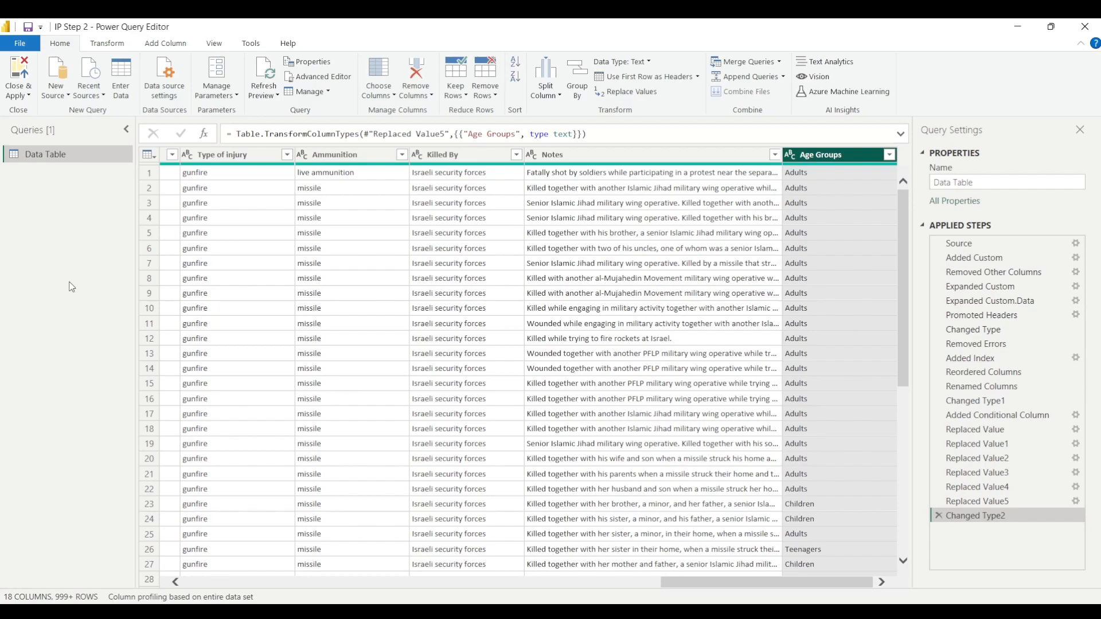
pyautogui.click(24, 97)
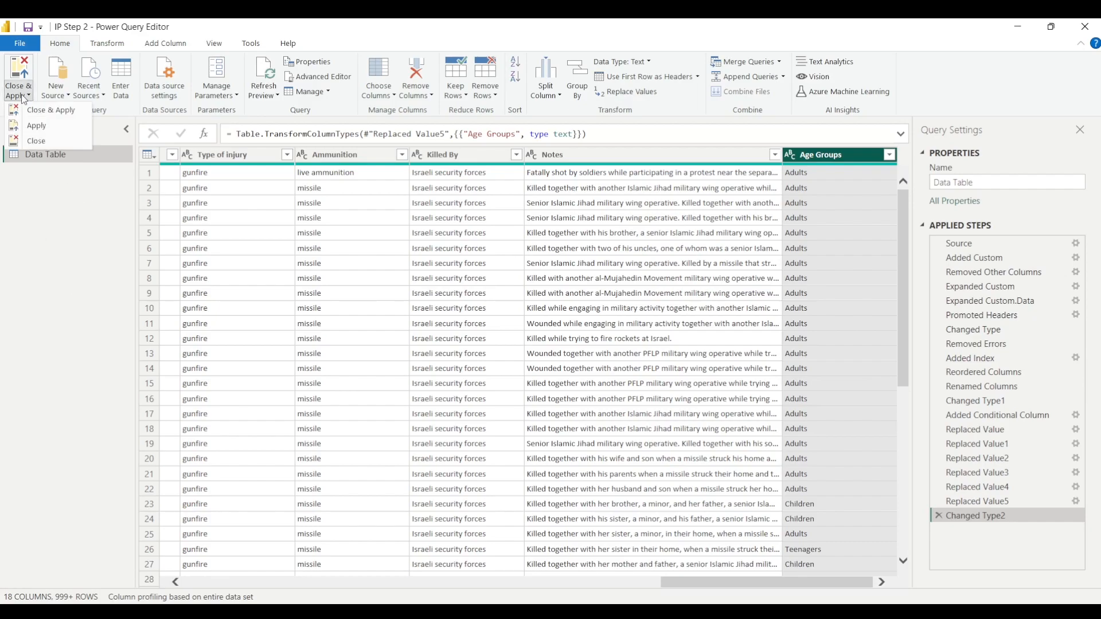
pyautogui.click(51, 146)
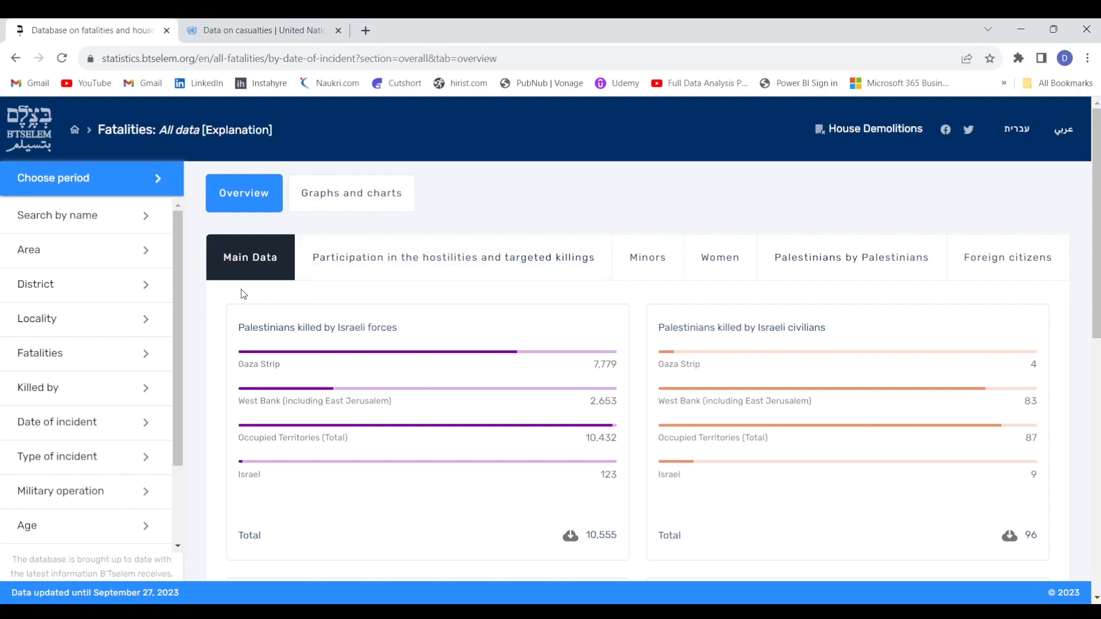
# On the B'Tselem fatalities page, examine the Area, District and Locality filter options
pyautogui.click(102, 257)
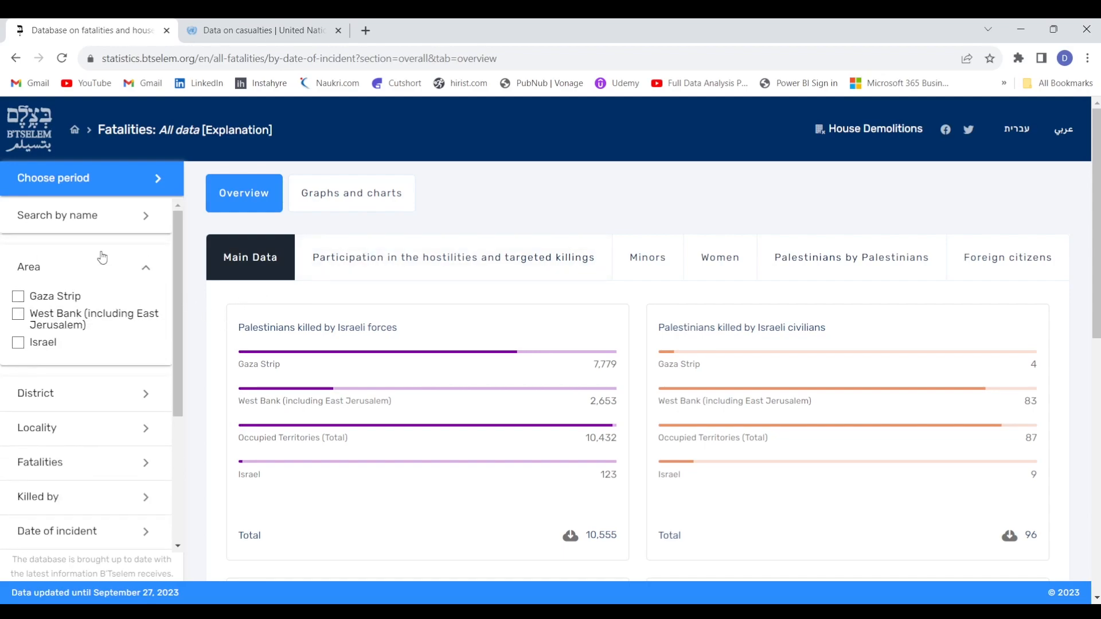
pyautogui.click(98, 395)
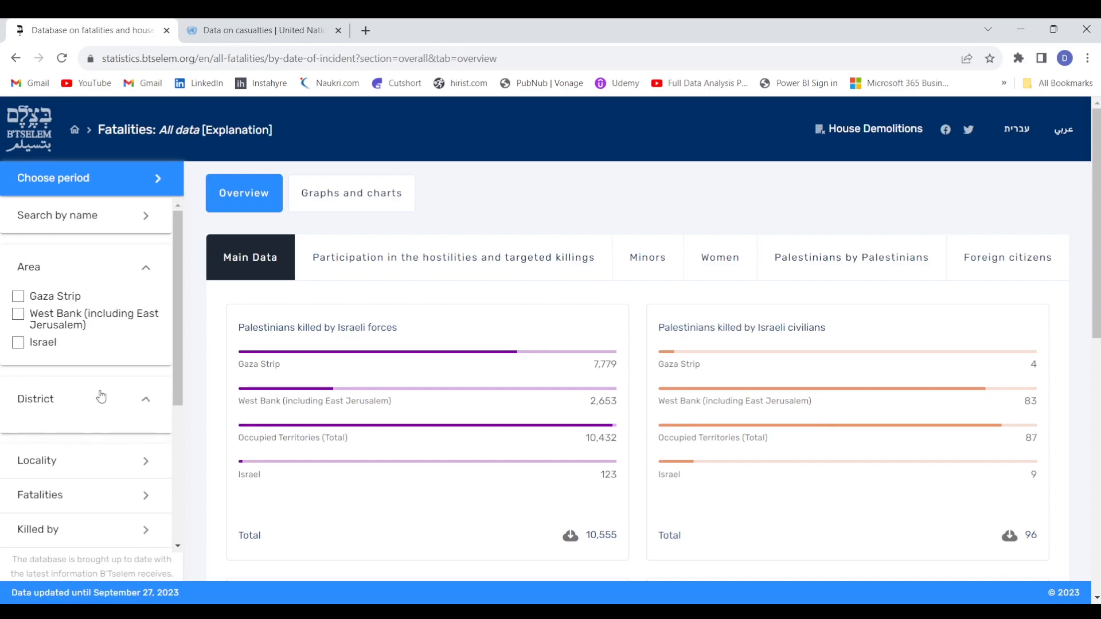
pyautogui.click(136, 408)
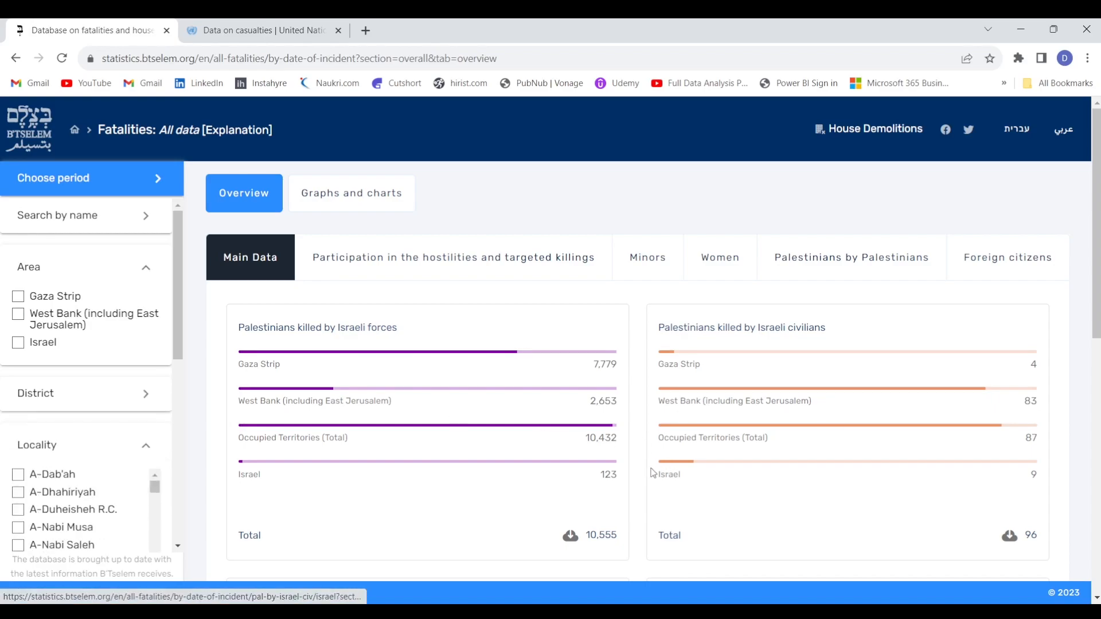
# Examine the Main Data overview's fatality figures by area for each group of victims and perpetrators
pyautogui.scroll(-2, 641, 473)
pyautogui.scroll(-5, 641, 473)
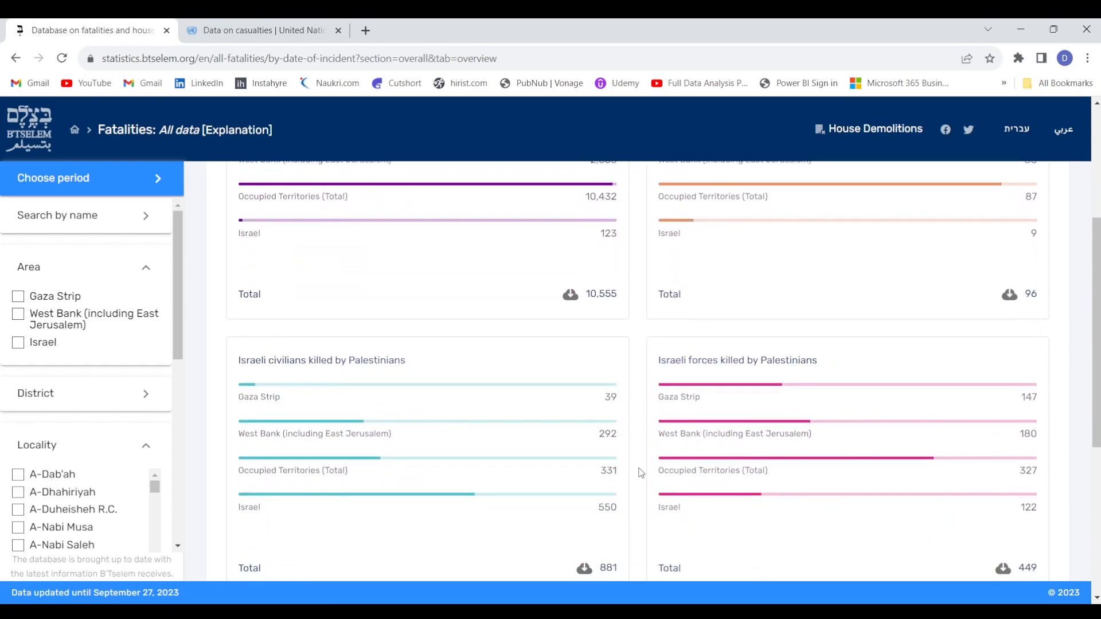
pyautogui.scroll(-2, 641, 473)
pyautogui.scroll(6, 641, 473)
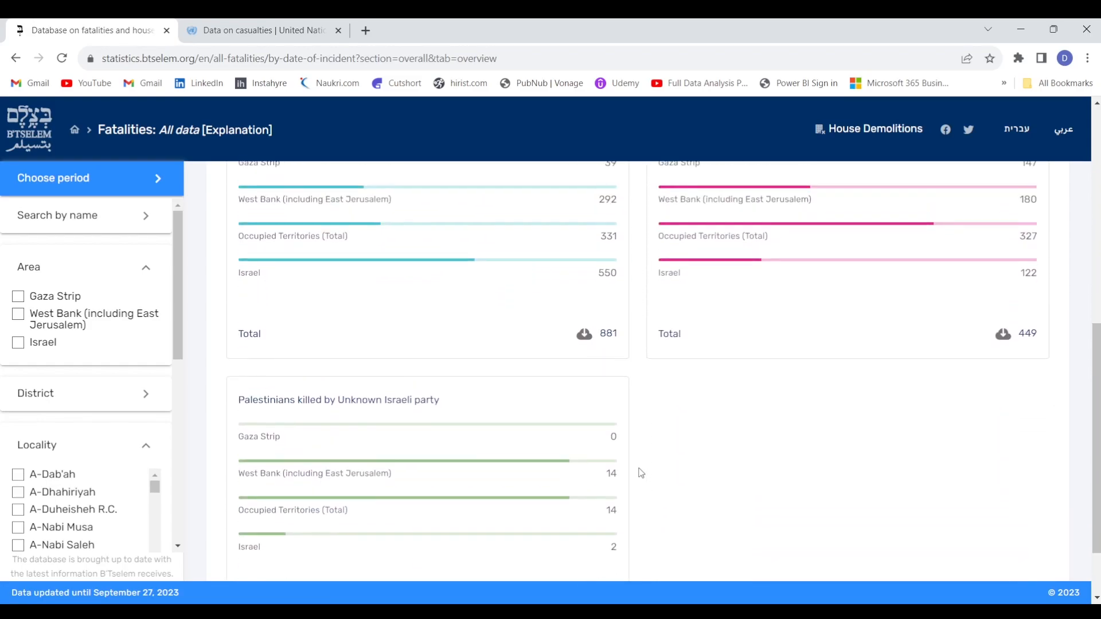
pyautogui.scroll(3, 641, 473)
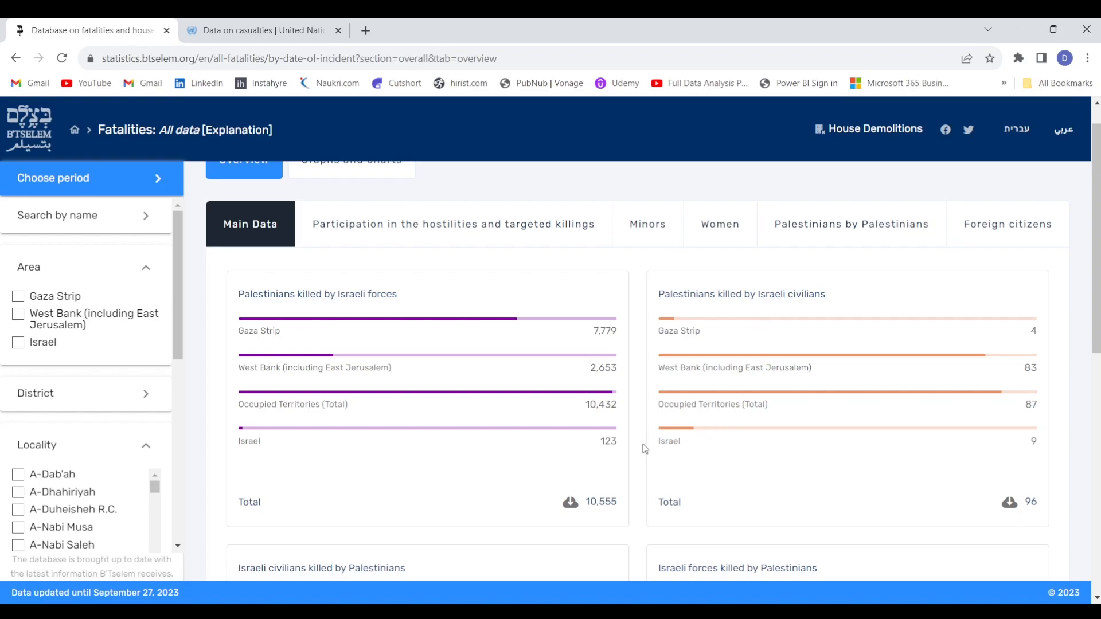
pyautogui.scroll(-3, 643, 446)
pyautogui.scroll(-2, 643, 447)
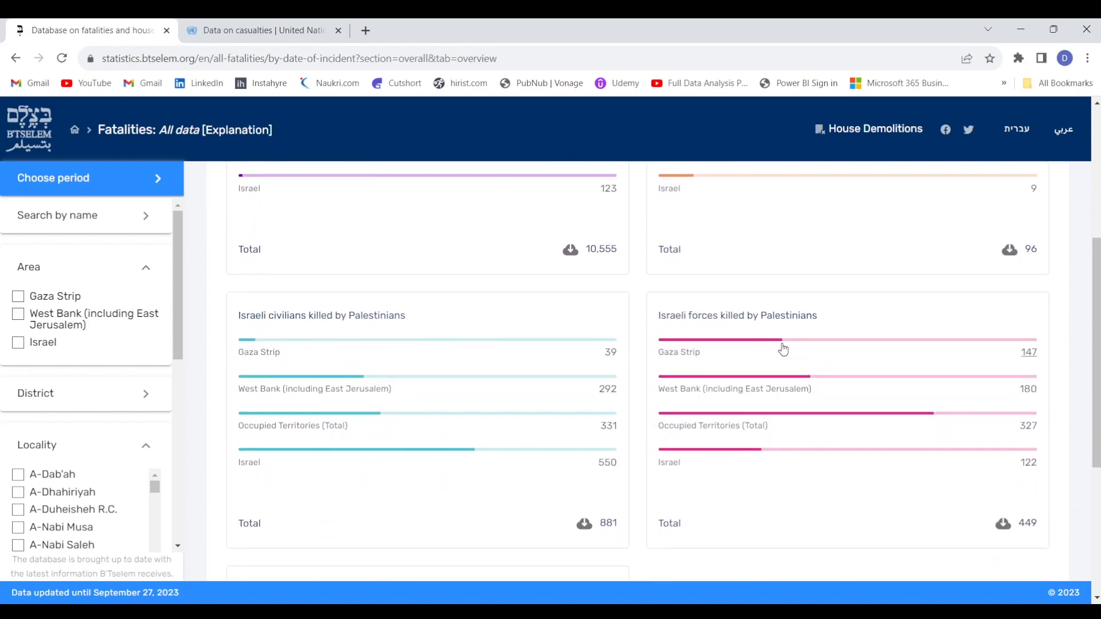
pyautogui.scroll(-3, 716, 497)
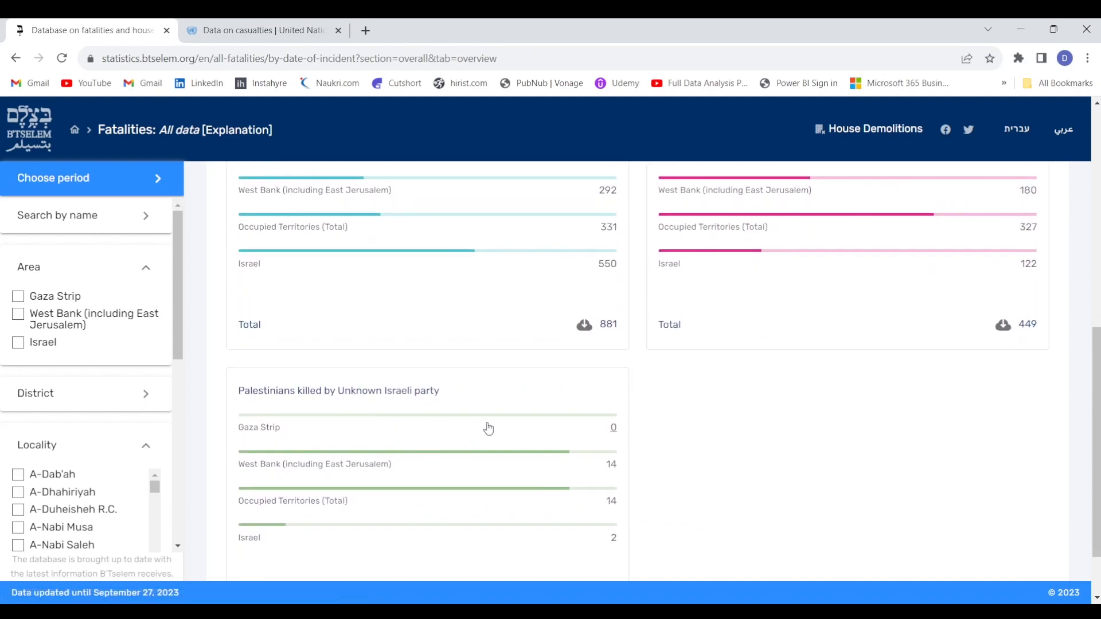
# Examine the fatality figures for Palestinians killed by an unknown Israeli party, and collapse the Locality filter options
pyautogui.scroll(-1, 728, 463)
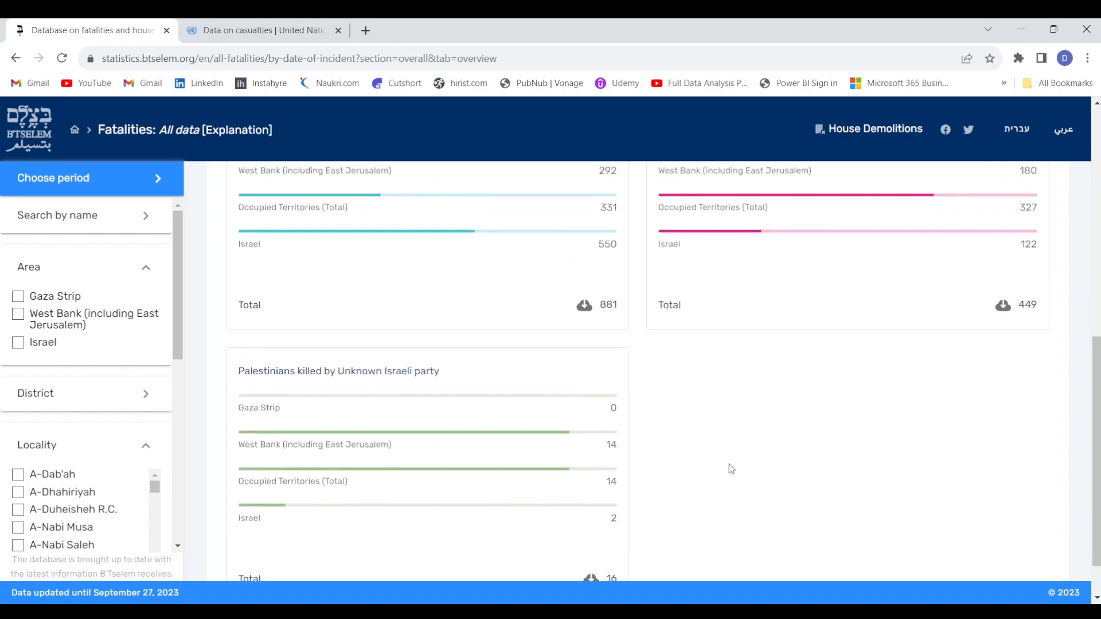
pyautogui.scroll(6, 728, 464)
pyautogui.scroll(2, 728, 464)
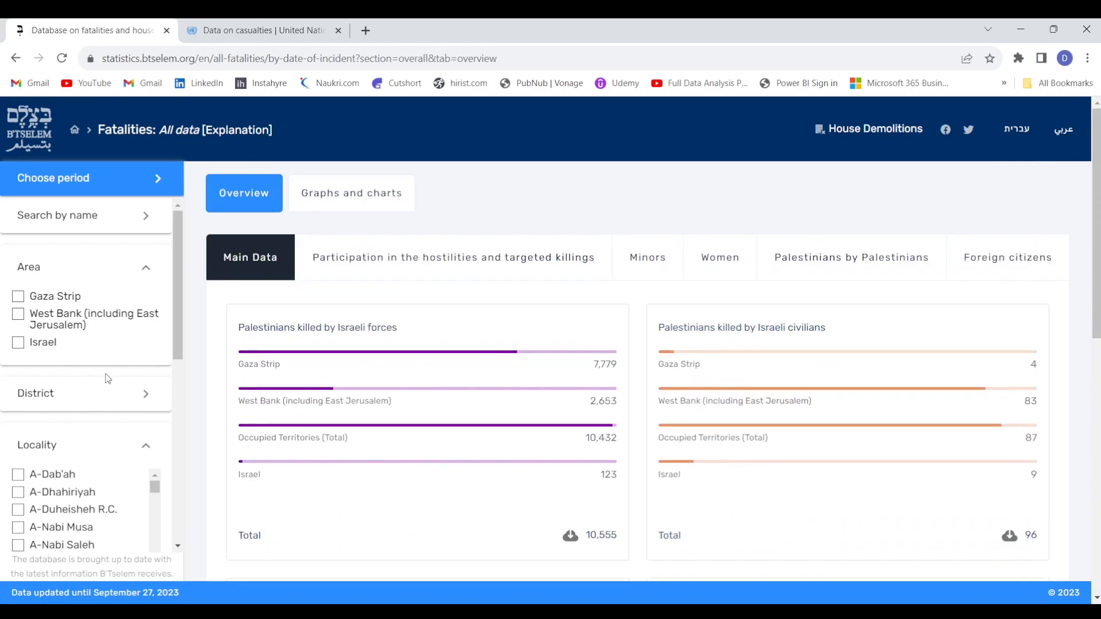
pyautogui.click(65, 444)
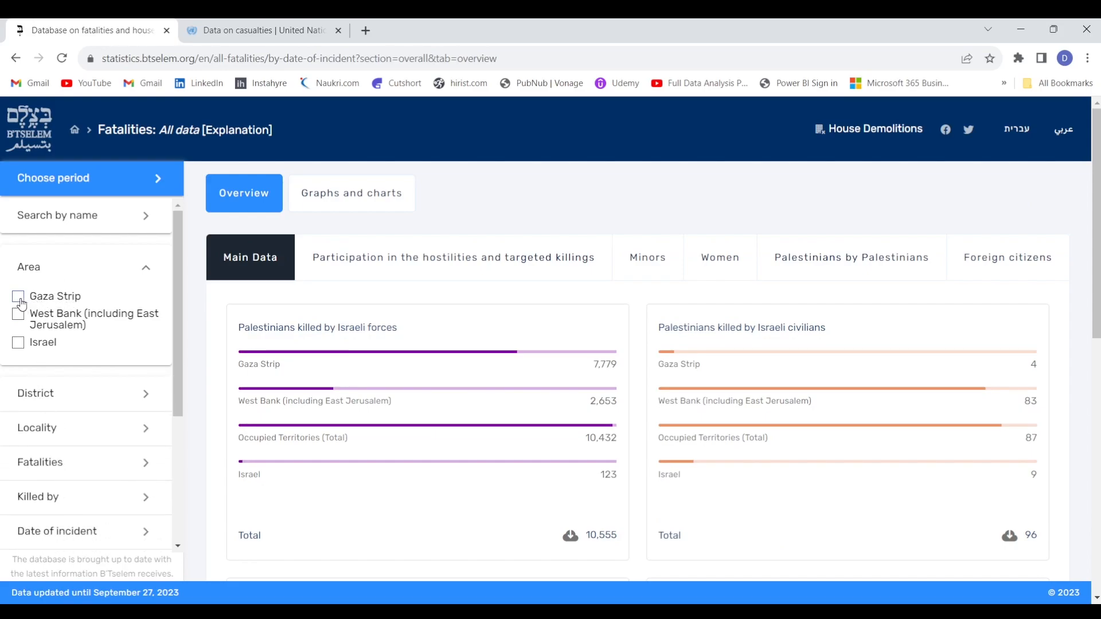
# Filter the overview by the Gaza Strip area, examine each victim group's figures, and remove the filter and collapse its options
pyautogui.click(19, 298)
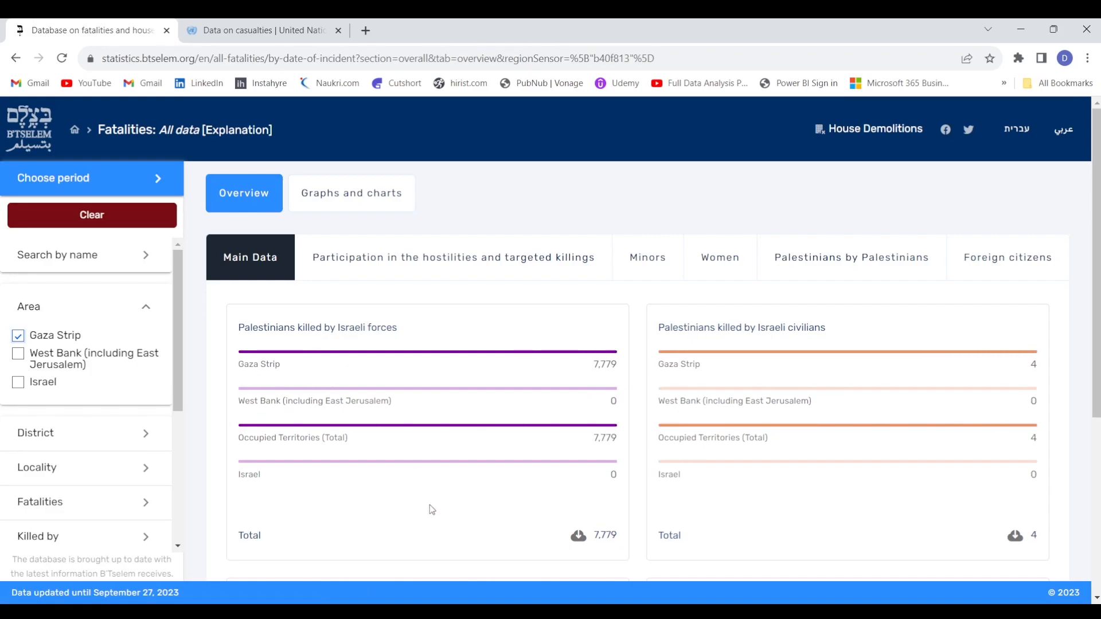
pyautogui.scroll(-2, 644, 457)
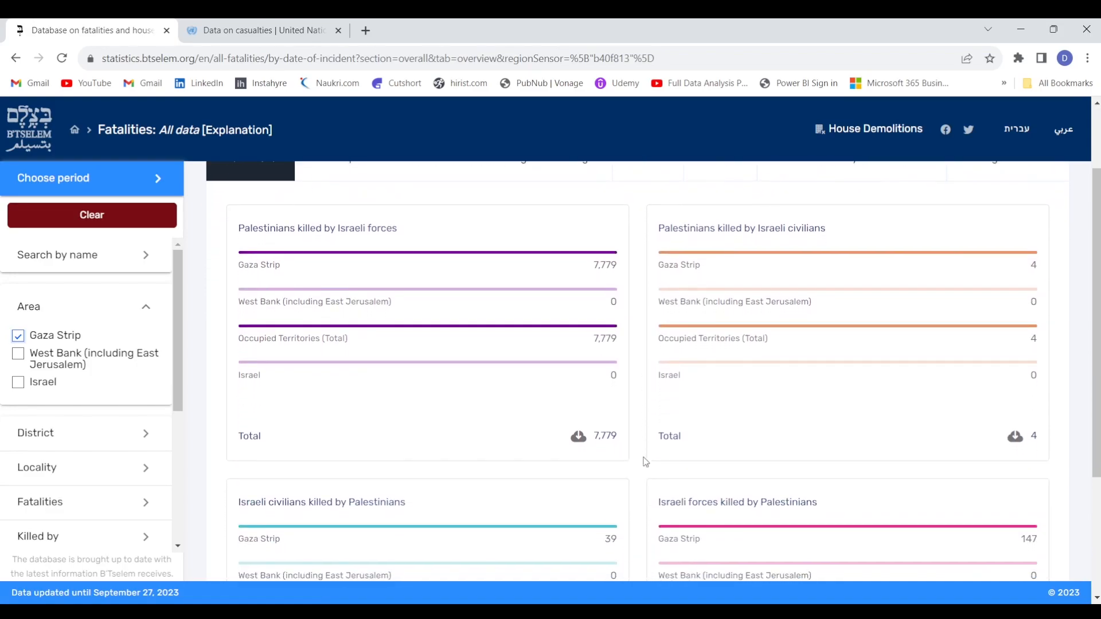
pyautogui.scroll(-3, 645, 461)
pyautogui.scroll(5, 645, 461)
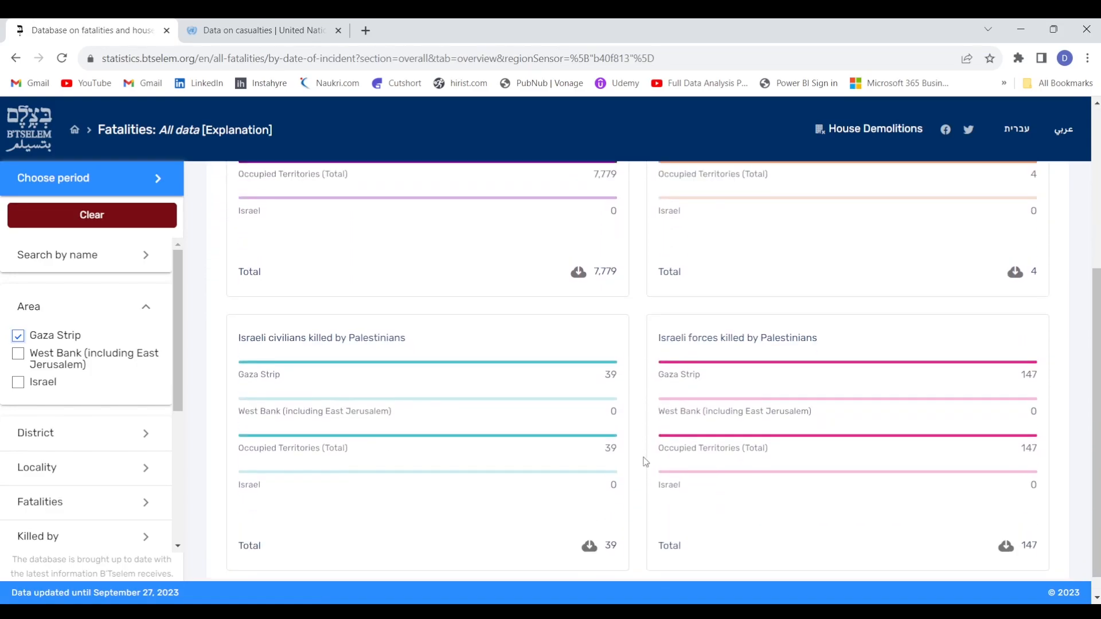
pyautogui.scroll(-4, 645, 462)
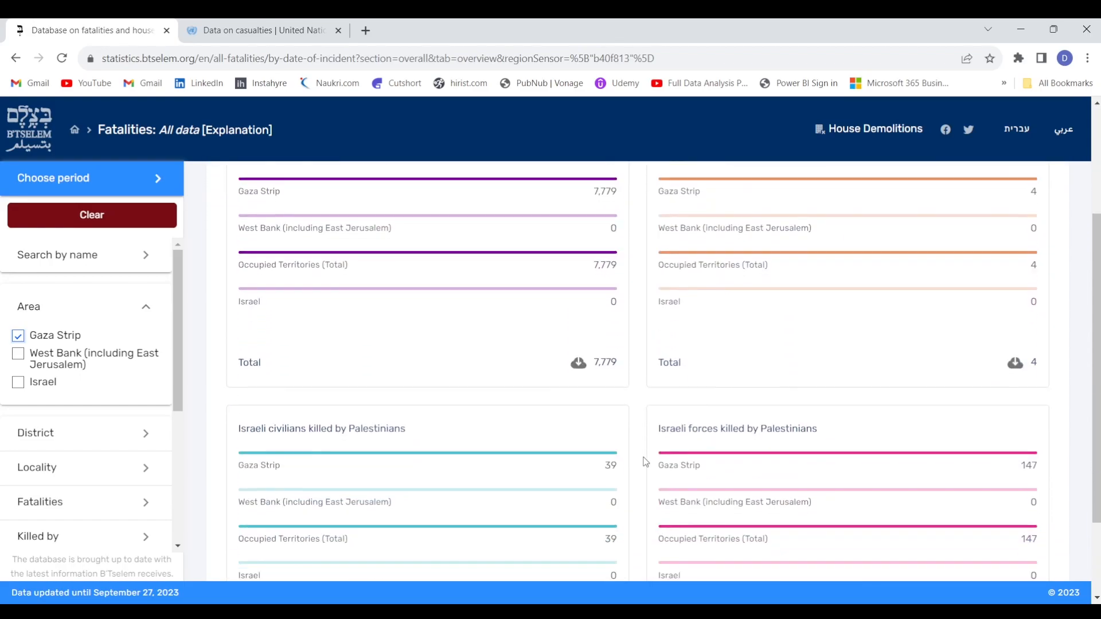
pyautogui.scroll(4, 644, 459)
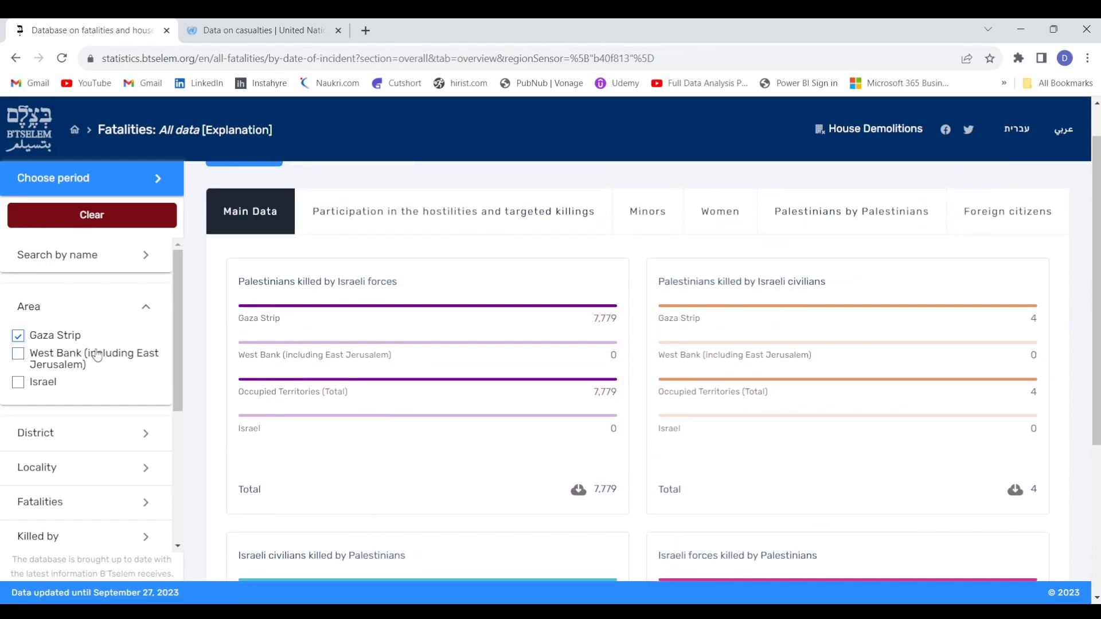
pyautogui.click(49, 340)
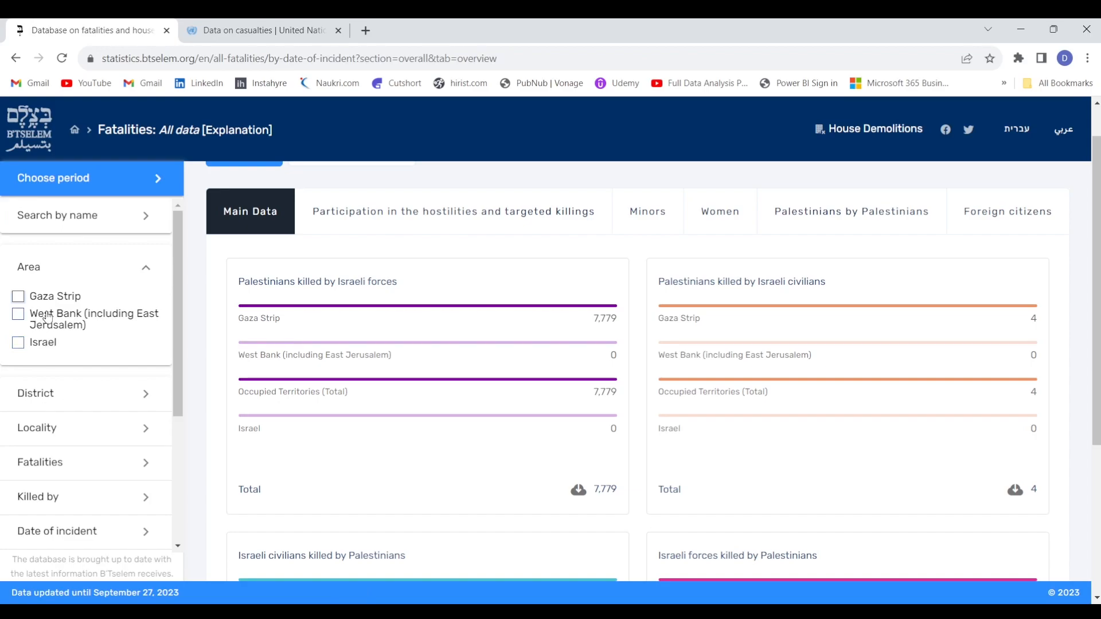
pyautogui.click(54, 264)
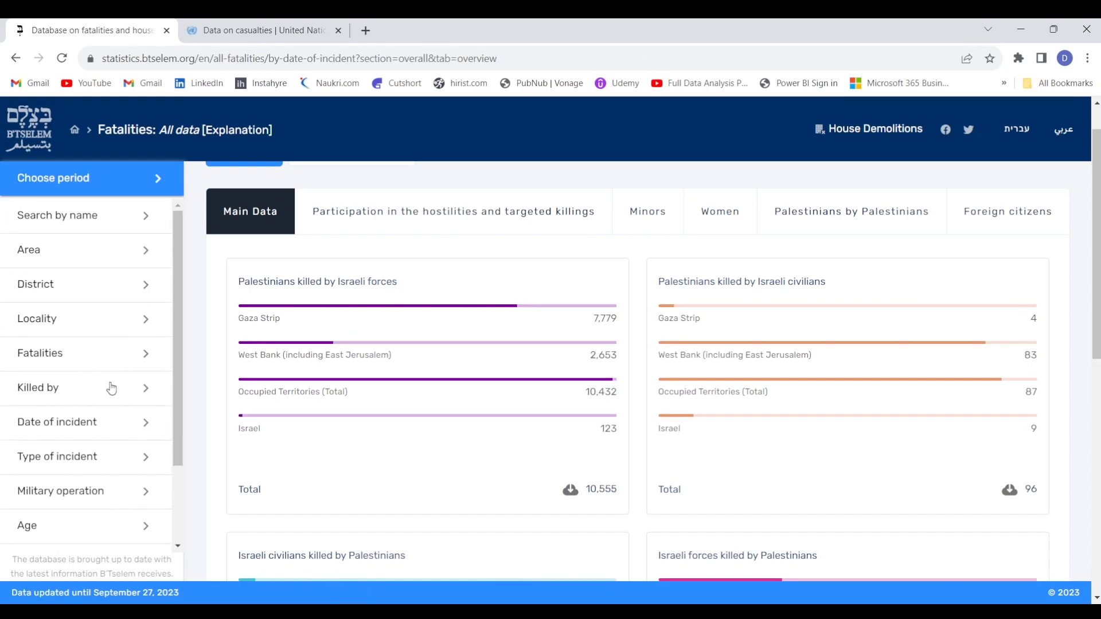
# Filter the overview to fatalities killed by Palestinians, examine the figures, and remove the filter and collapse its options
pyautogui.click(112, 388)
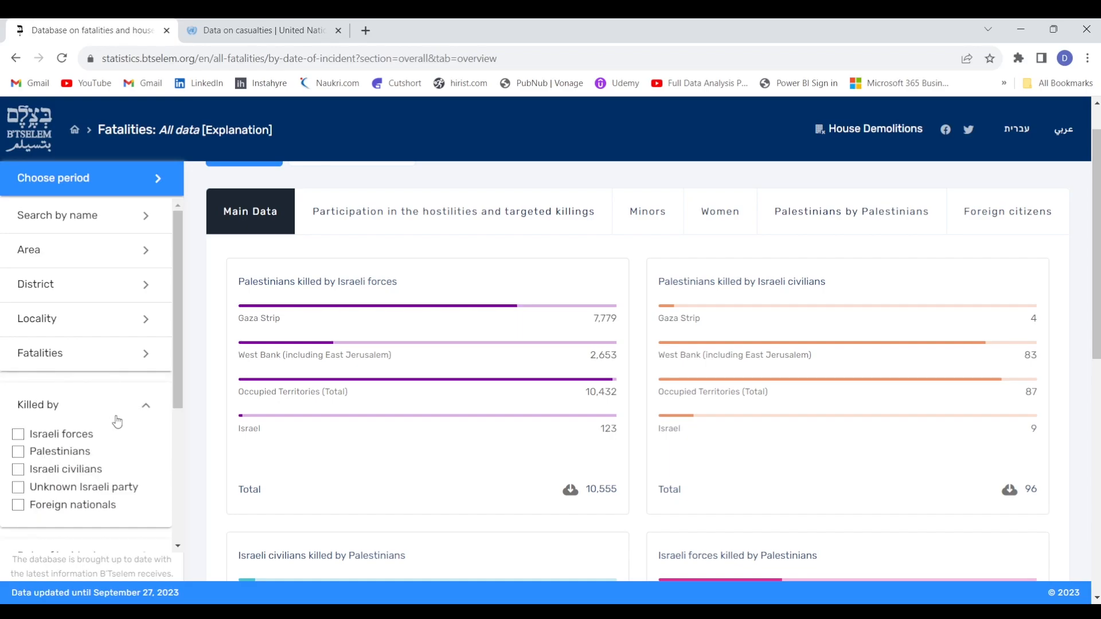
pyautogui.scroll(-1, 115, 420)
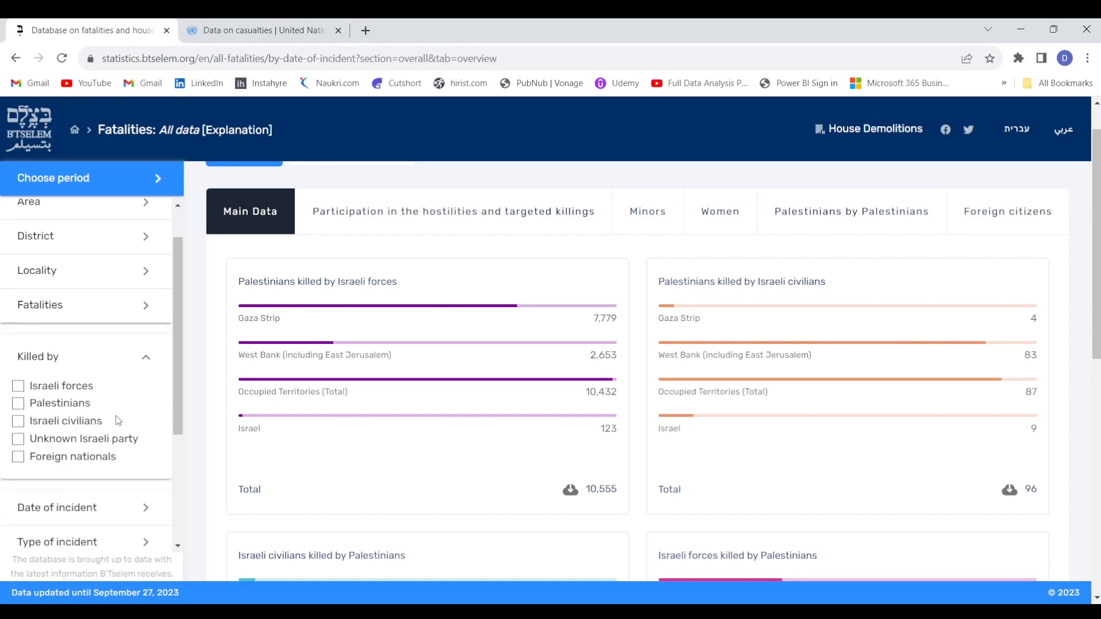
pyautogui.click(63, 409)
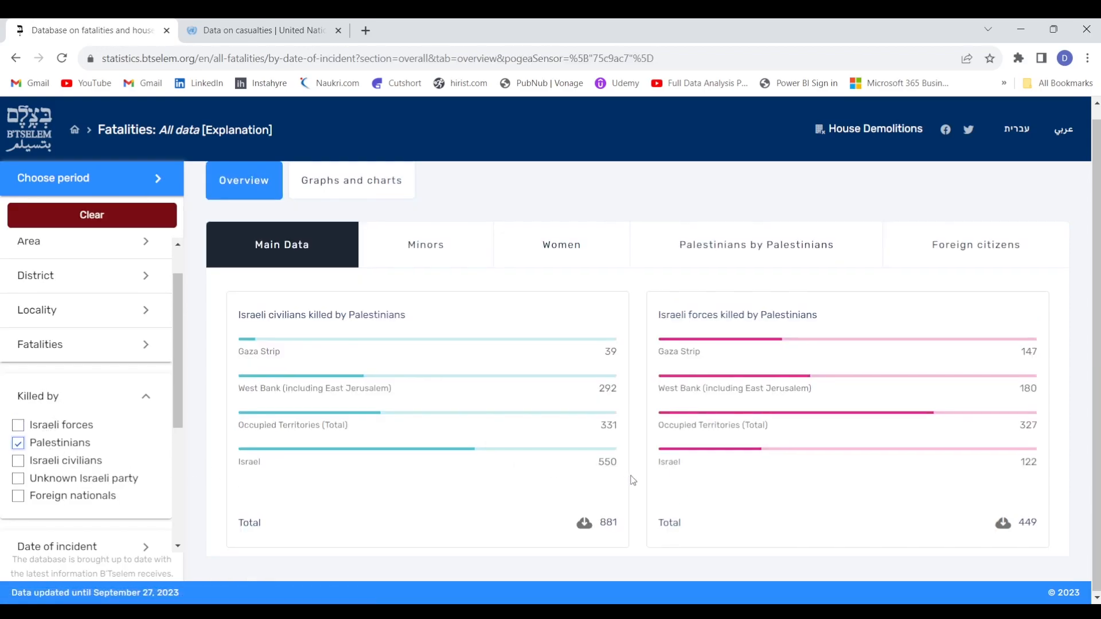
pyautogui.click(71, 450)
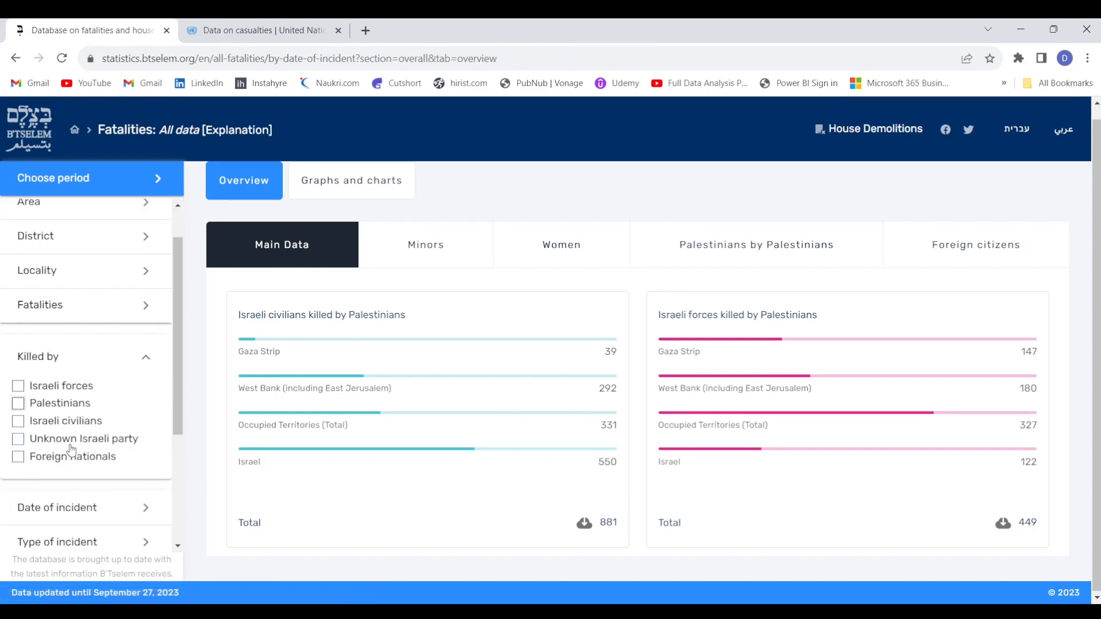
pyautogui.click(125, 354)
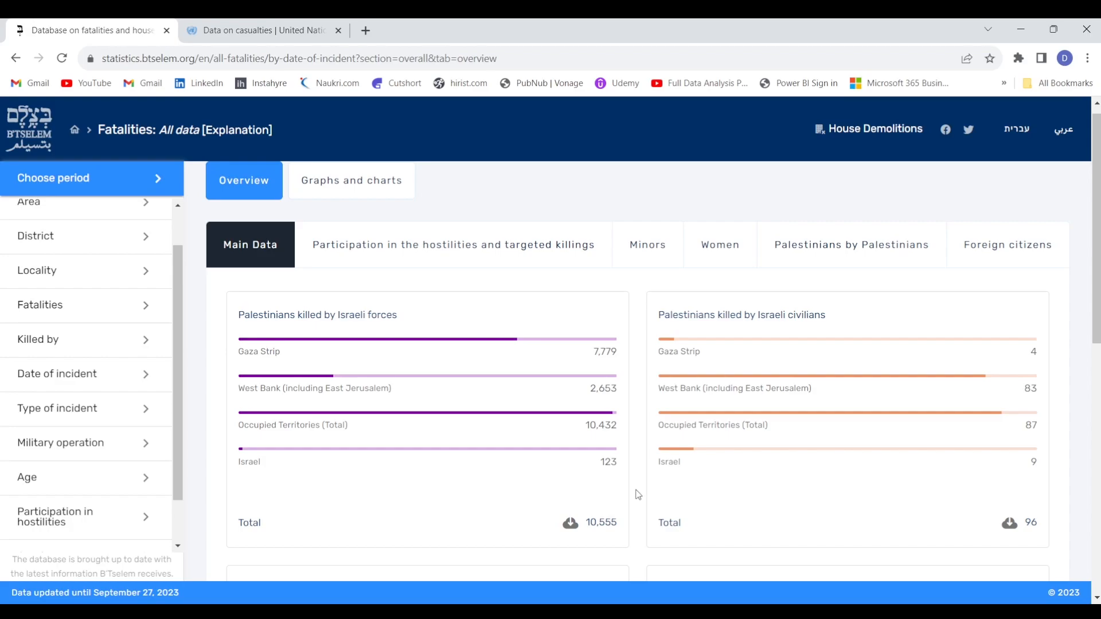
# Examine the unfiltered Main Data figures for all victim groups together with the available filter categories
pyautogui.scroll(-4, 637, 490)
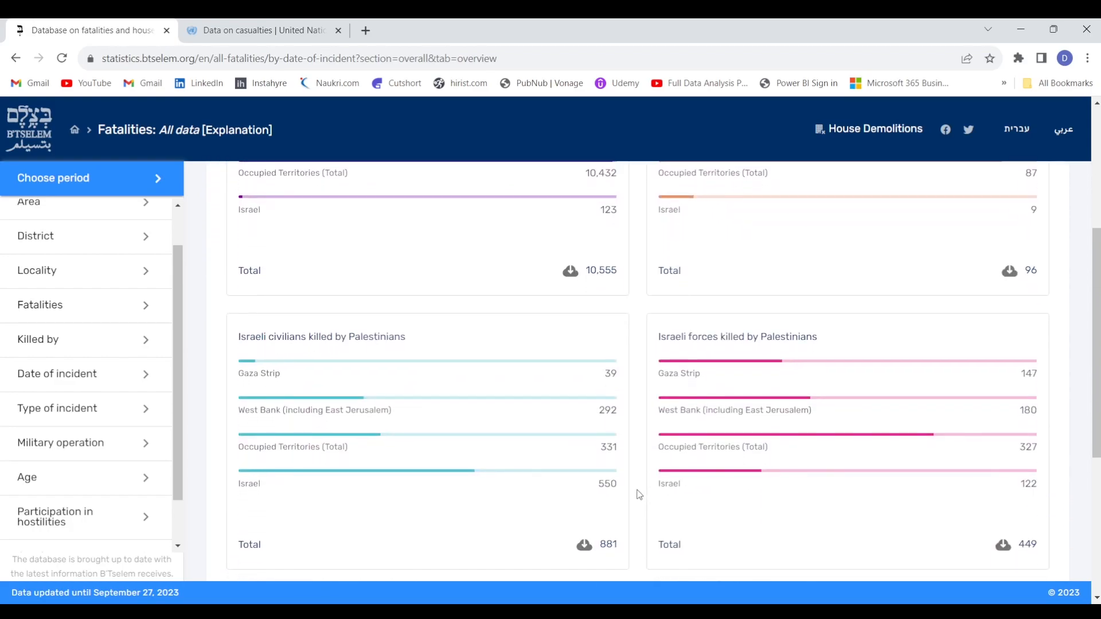
pyautogui.scroll(-5, 638, 494)
pyautogui.scroll(9, 639, 494)
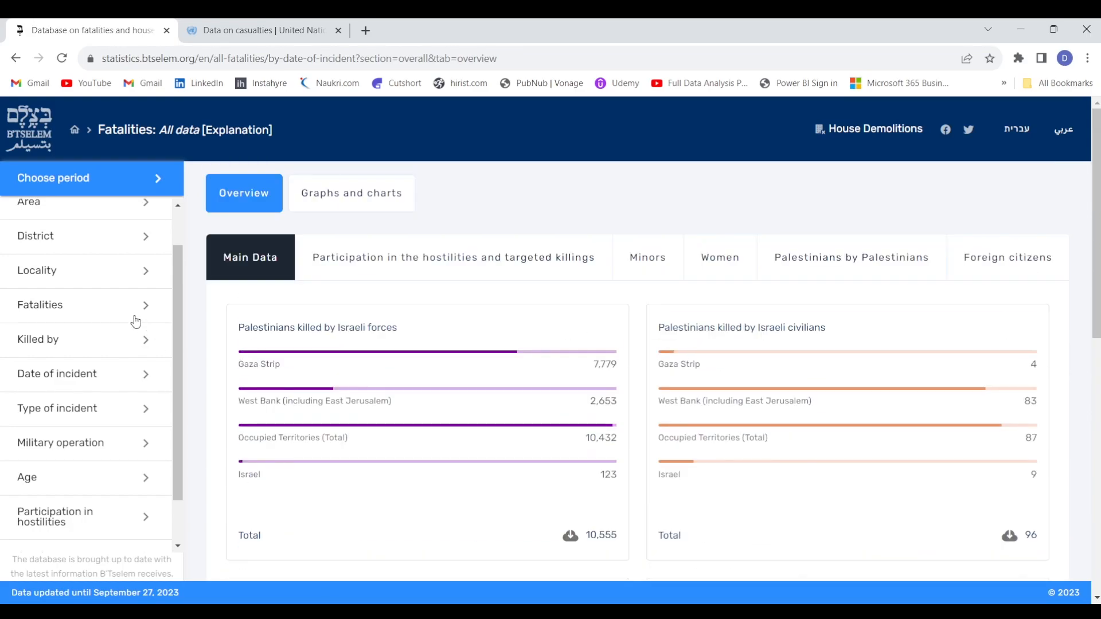
pyautogui.scroll(1, 82, 304)
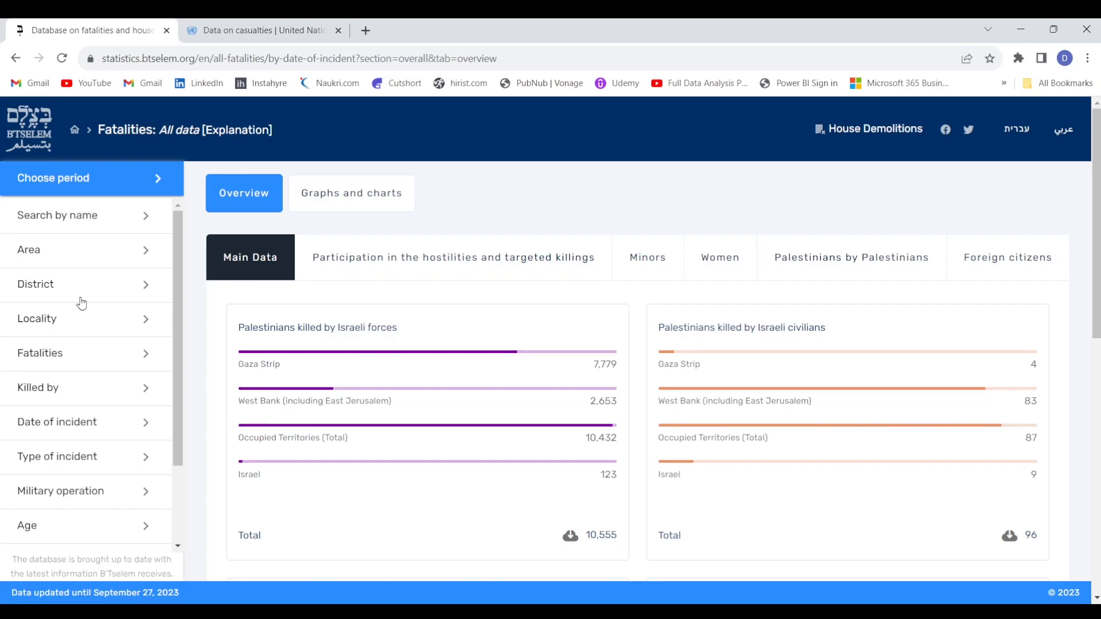
pyautogui.scroll(-10, 422, 398)
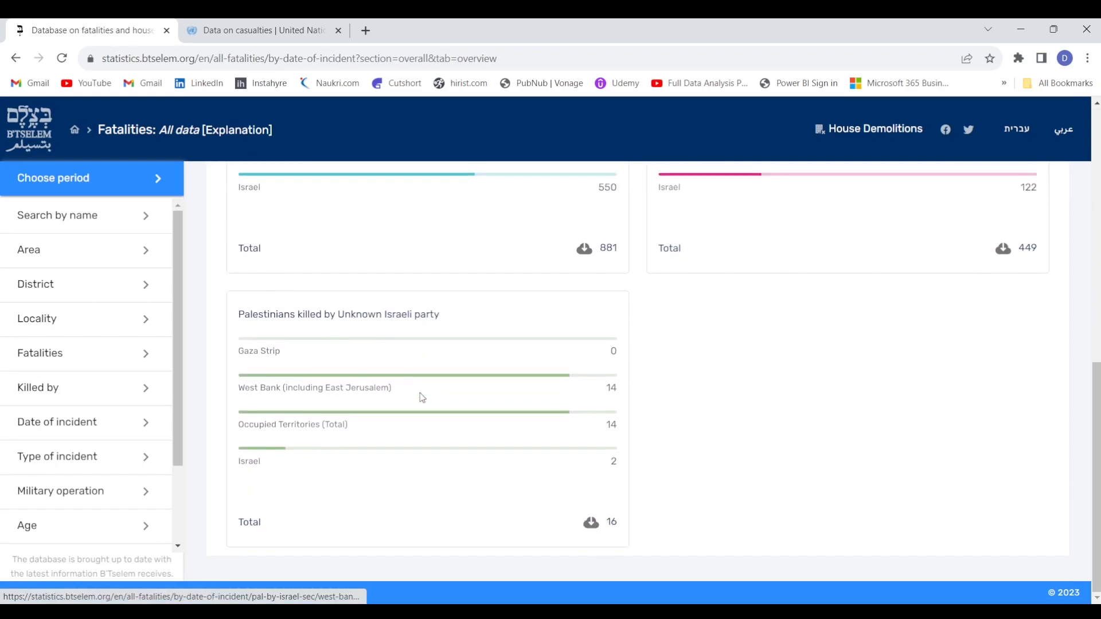
pyautogui.scroll(10, 421, 397)
# Switch to the OCHA casualties page and examine the filters and charts of its embedded Palestinian Fatalities dashboard
pyautogui.click(254, 29)
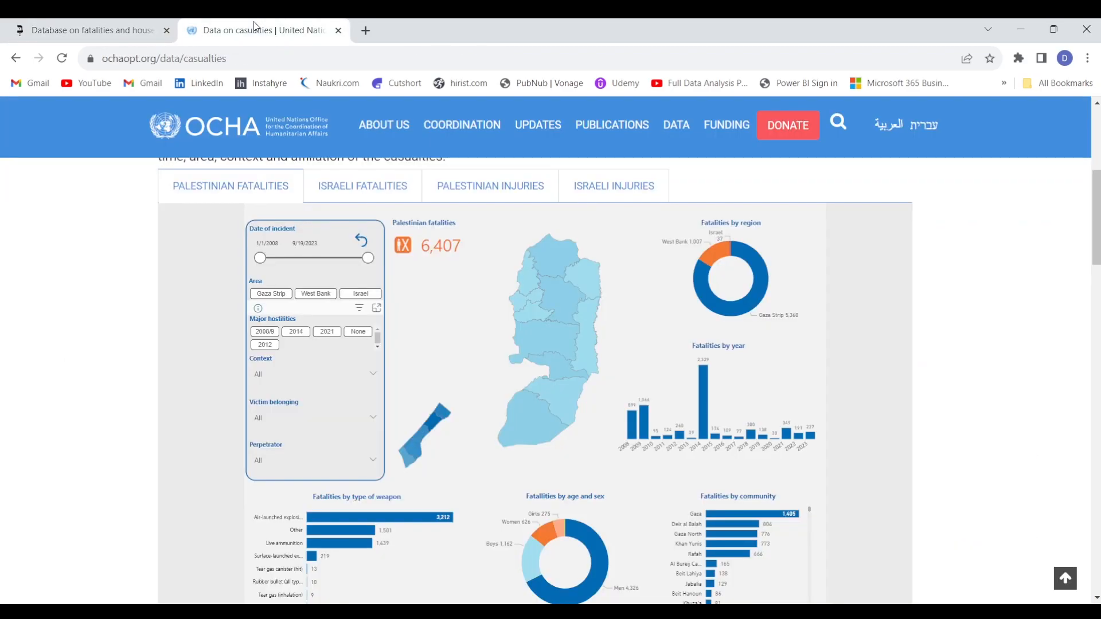
pyautogui.scroll(-4, 95, 389)
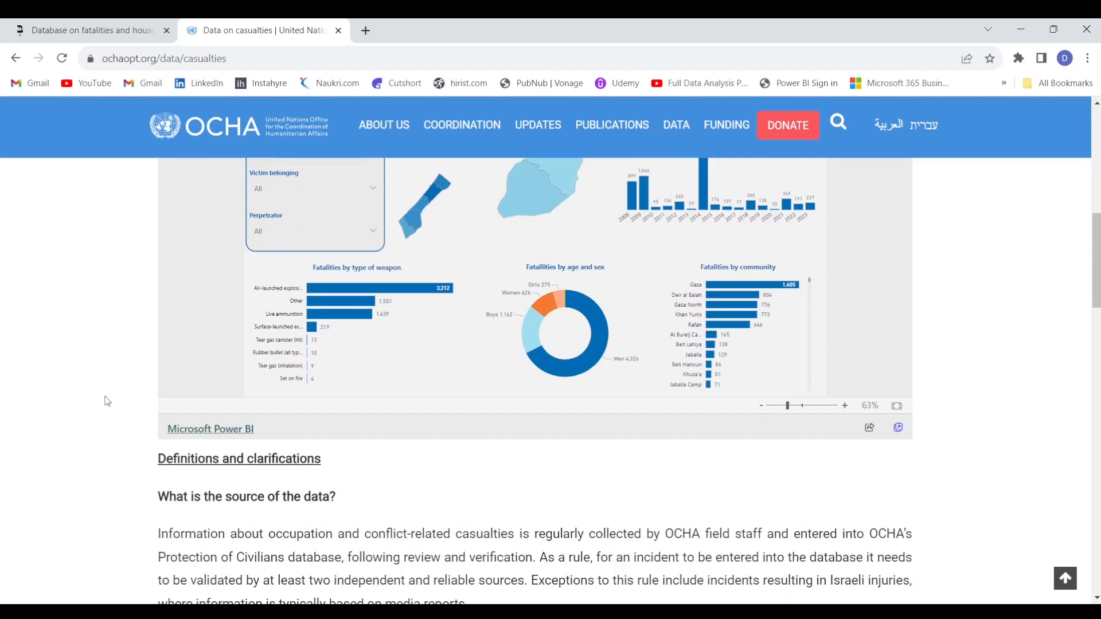
pyautogui.scroll(2, 107, 401)
pyautogui.scroll(3, 107, 401)
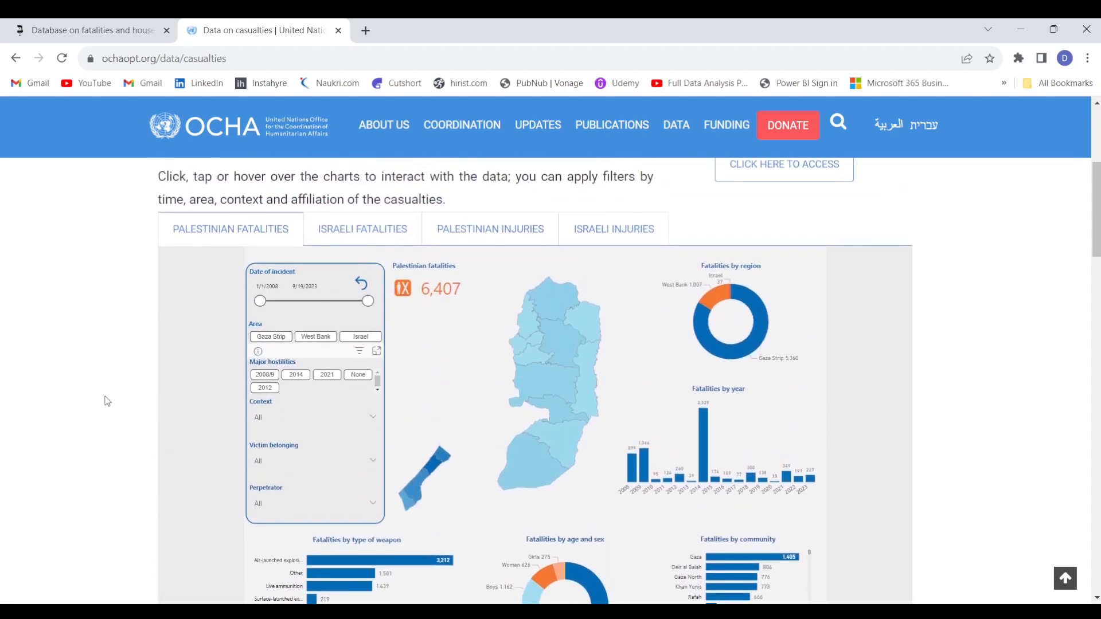
pyautogui.scroll(-1, 107, 401)
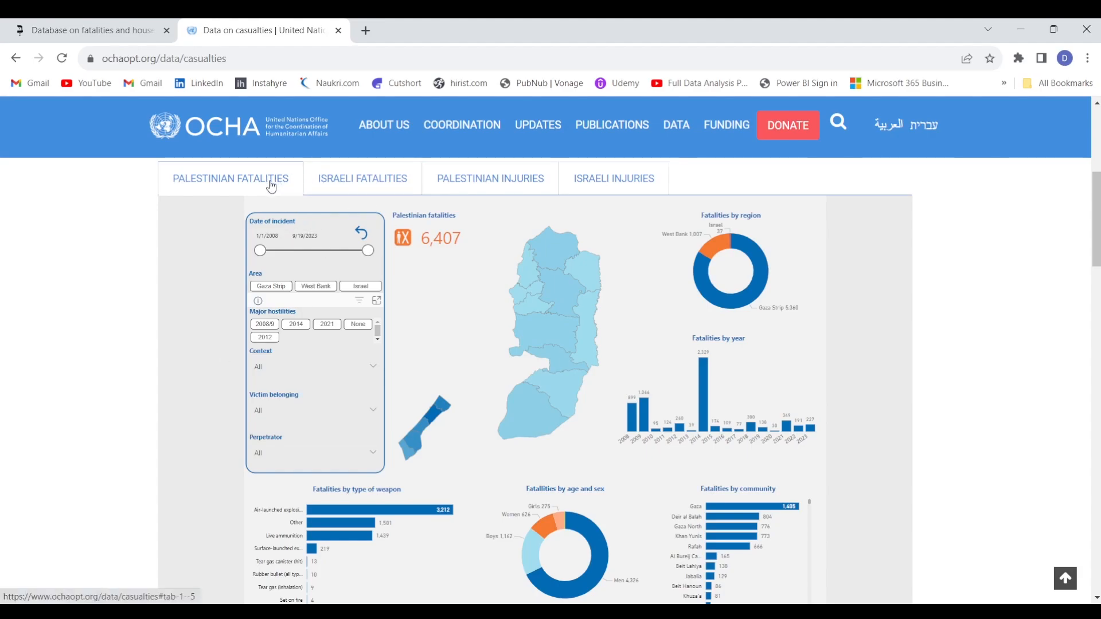
# View the Israeli Fatalities, Palestinian Injuries and Israeli Injuries dashboards, and return to Palestinian Fatalities
pyautogui.click(359, 181)
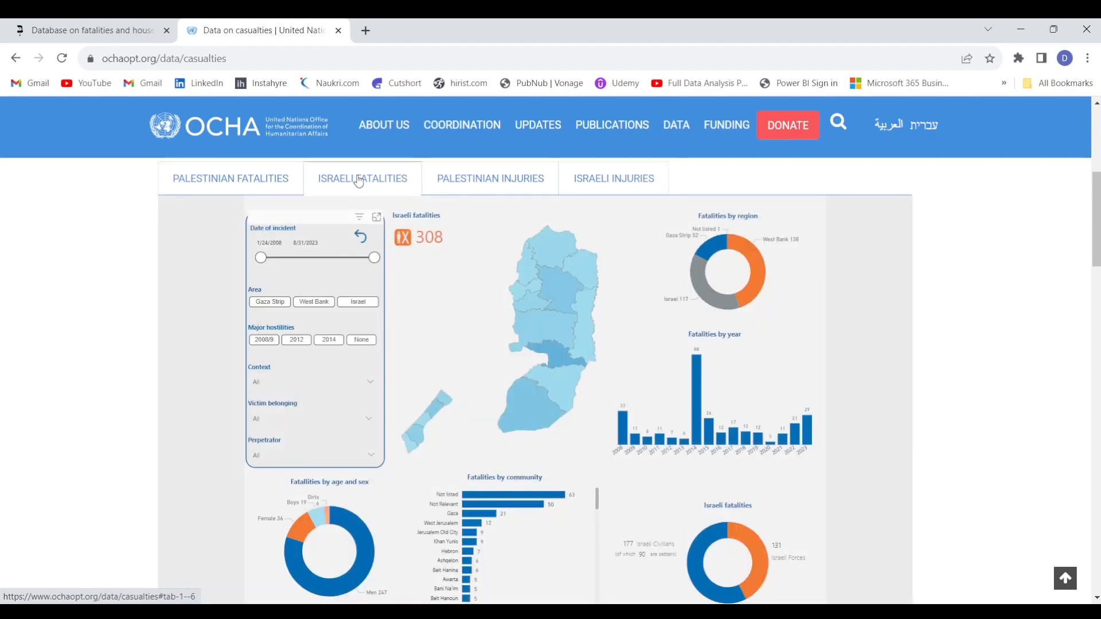
pyautogui.click(535, 191)
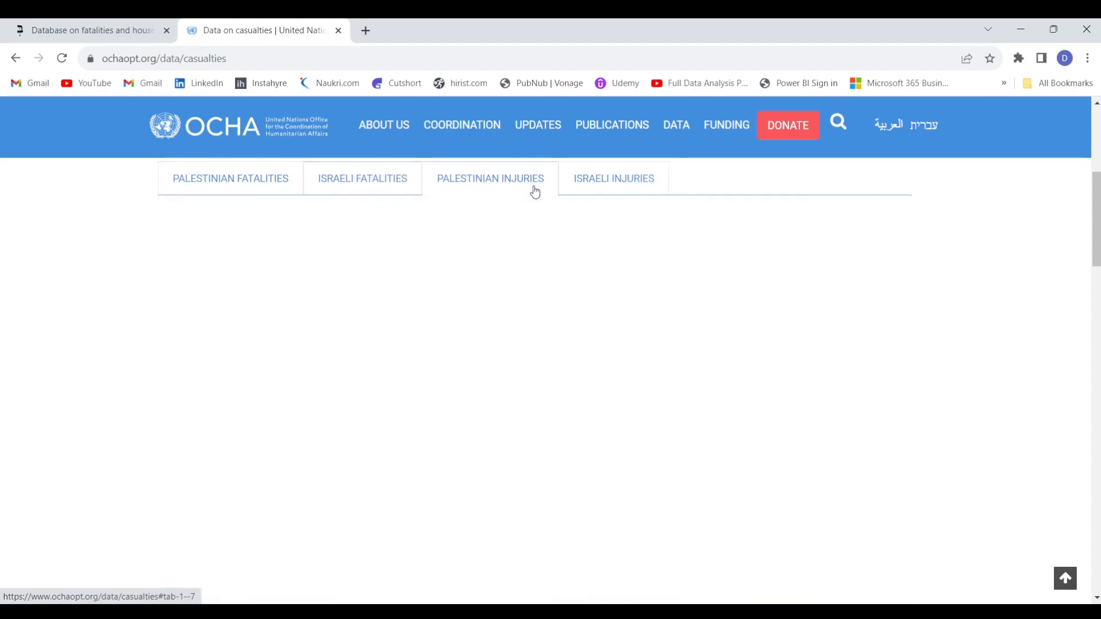
pyautogui.click(619, 193)
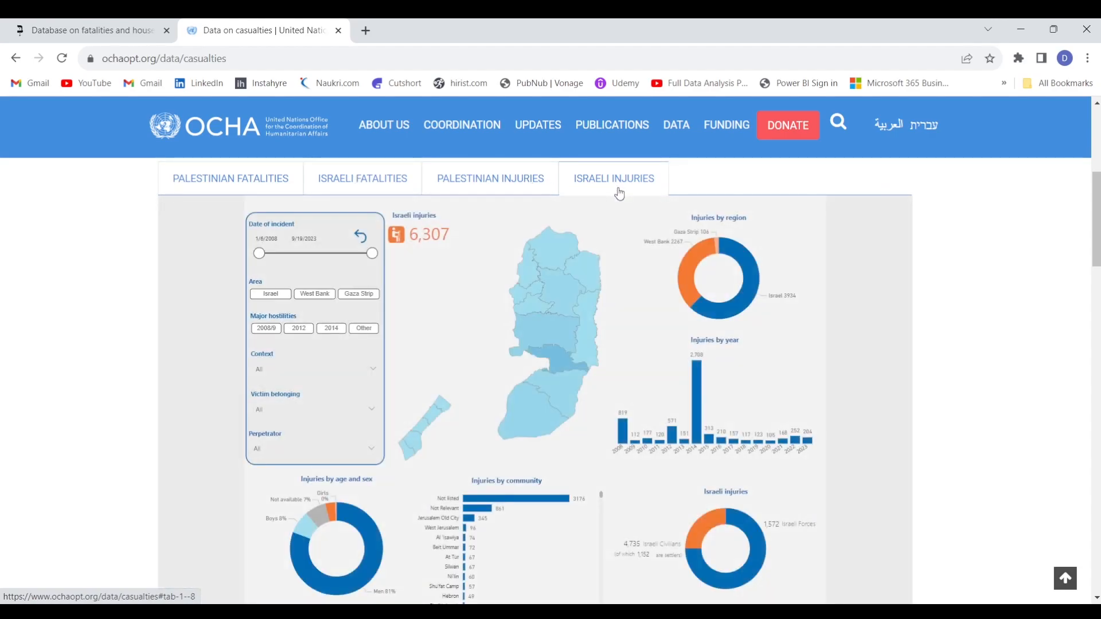
pyautogui.click(246, 191)
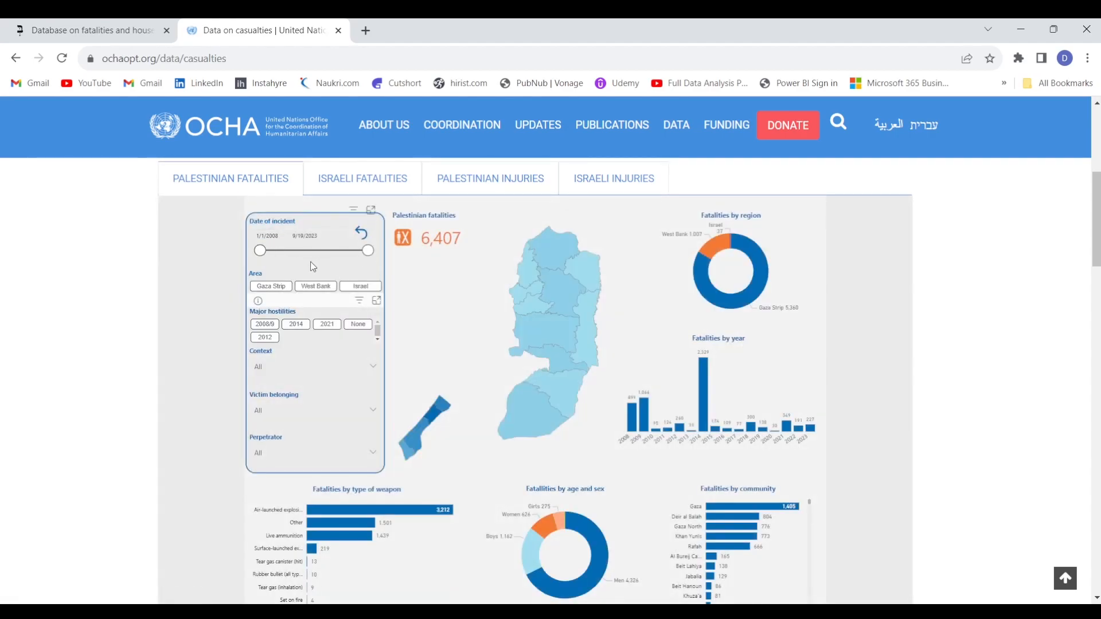
# Set the start of the Palestinian Fatalities date range to 9/30/2013 and examine how the charts respond
pyautogui.moveTo(259, 250); pyautogui.dragTo(302, 252)
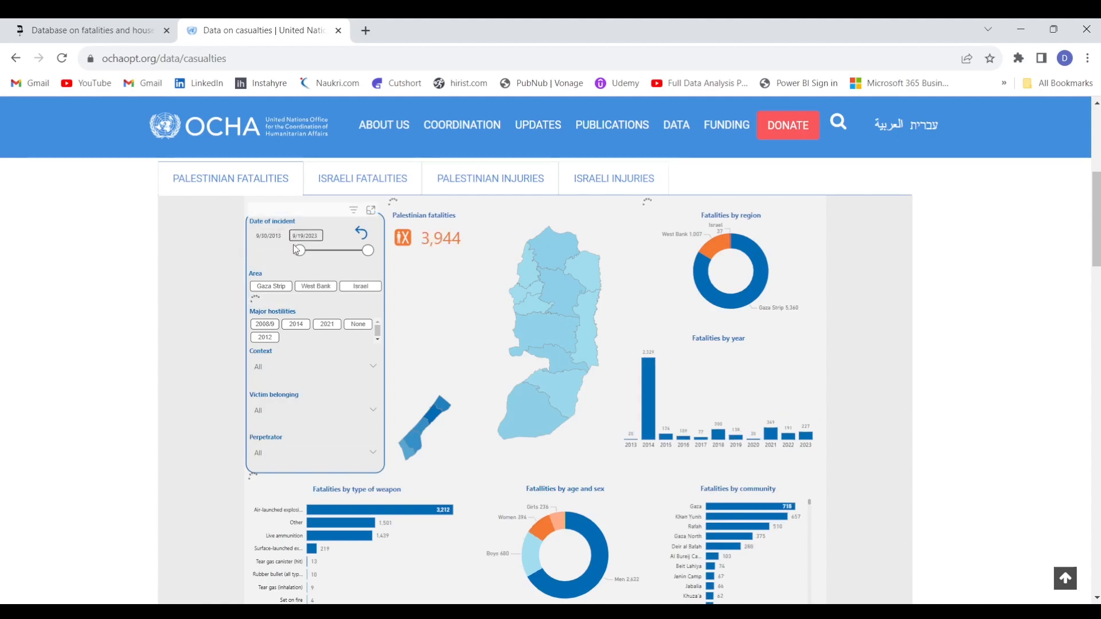
pyautogui.scroll(-1, 100, 348)
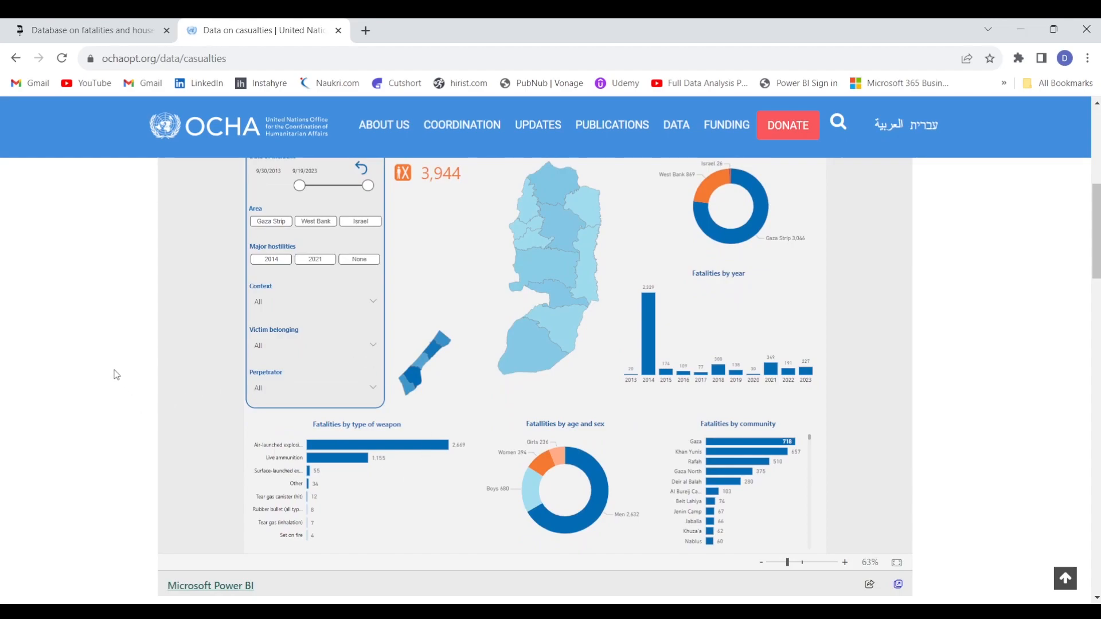
pyautogui.scroll(2, 113, 373)
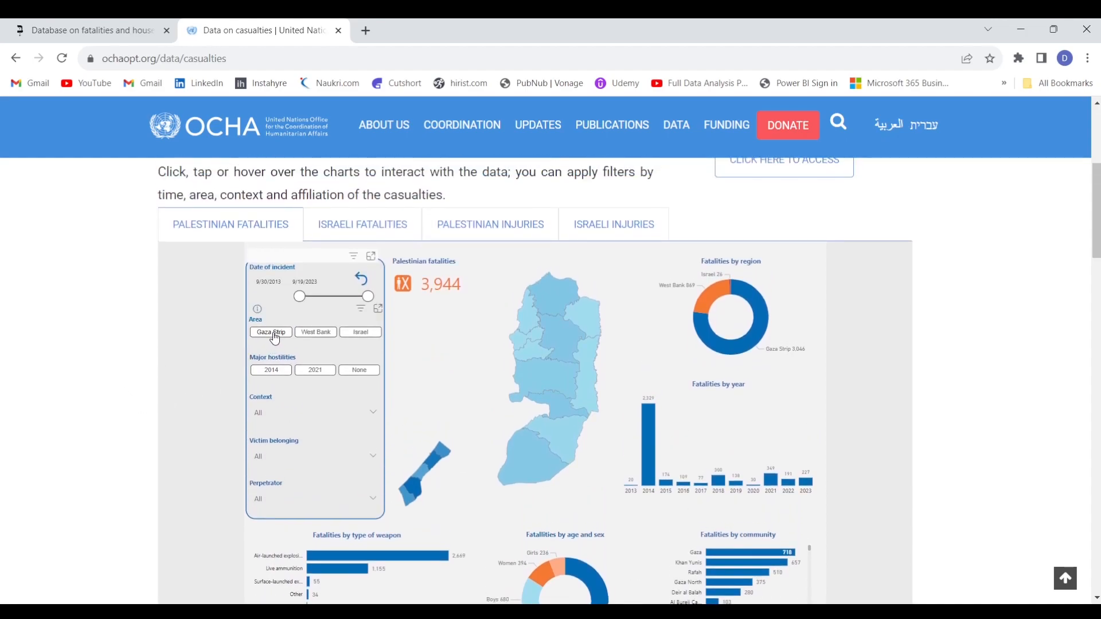
# Filter the Palestinian Fatalities dashboard by the West Bank area and examine the map and charts
pyautogui.click(322, 335)
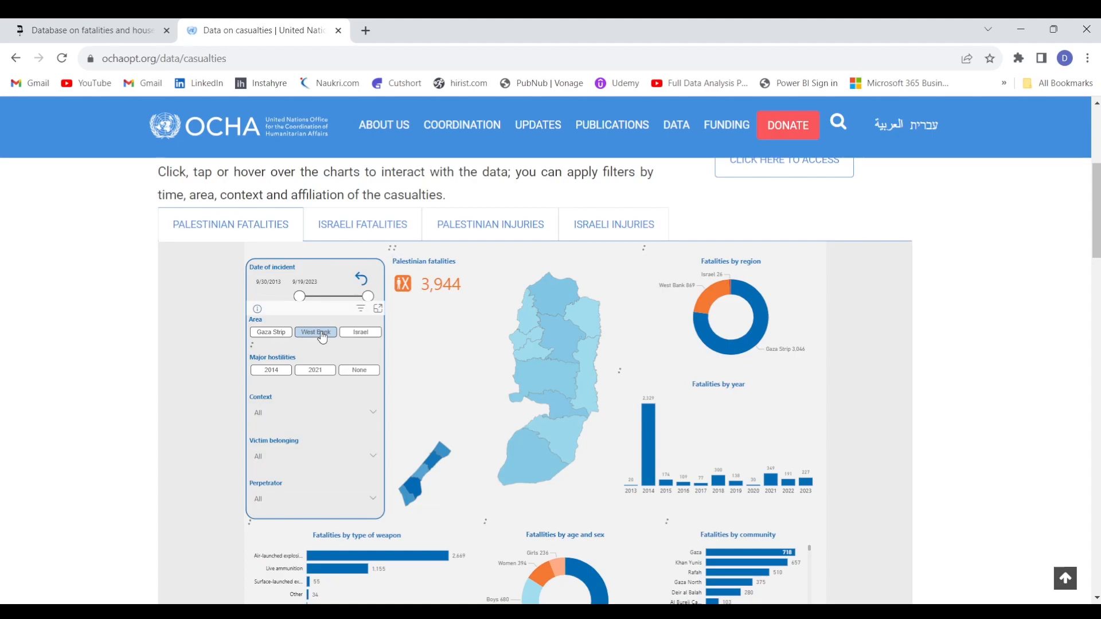
pyautogui.scroll(-2, 122, 395)
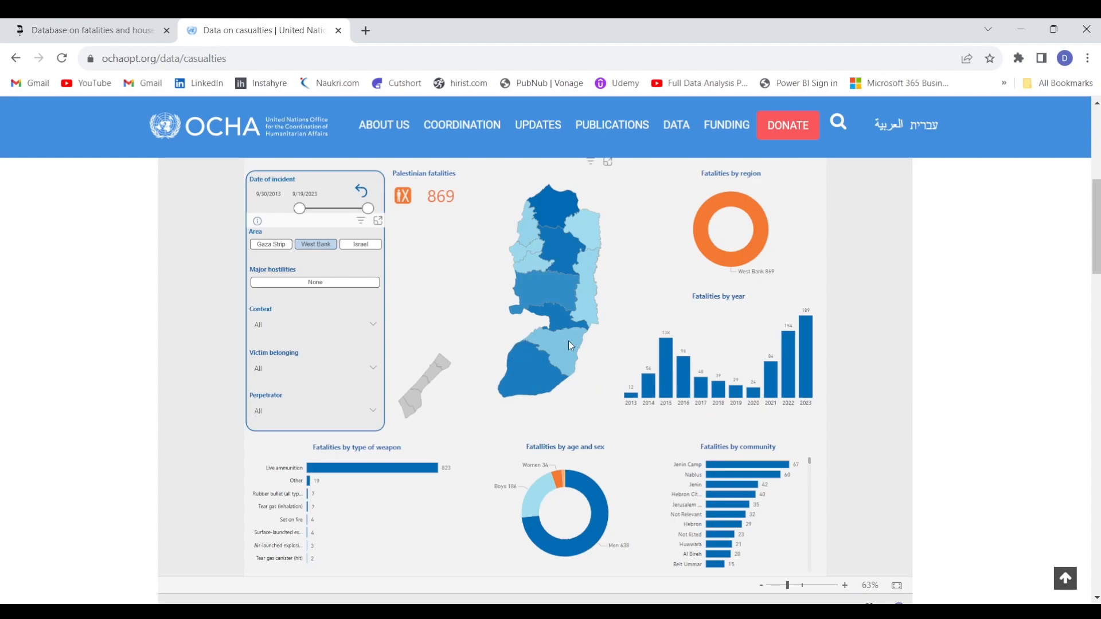
pyautogui.scroll(1, 606, 408)
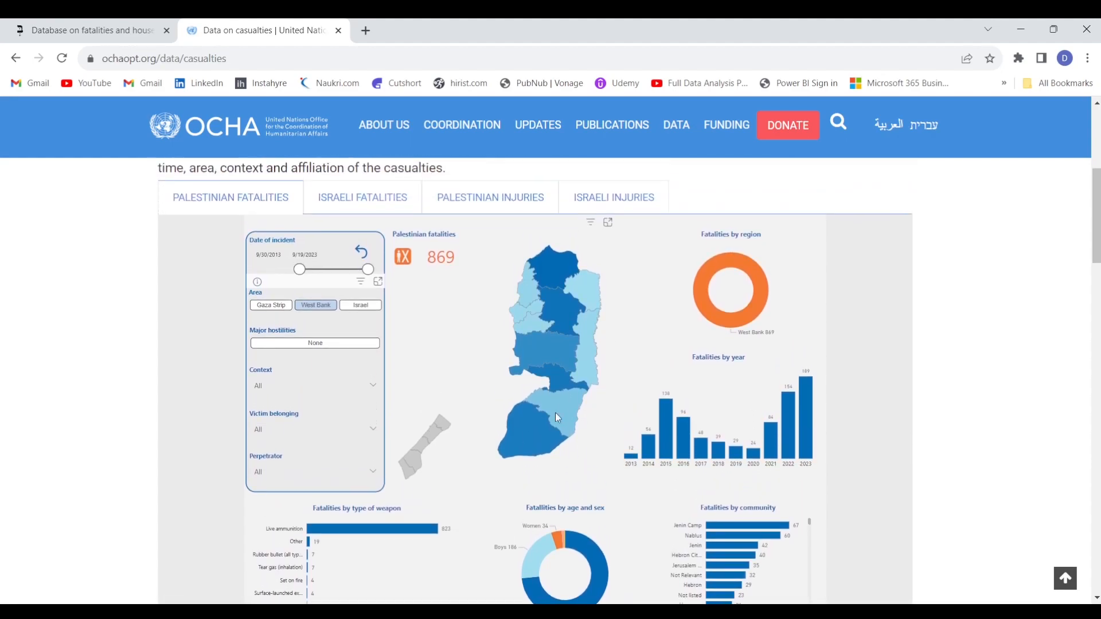
# Restore the date range's start to 1/1/2008 and switch back to the B'Tselem fatalities page
pyautogui.moveTo(299, 268); pyautogui.dragTo(260, 269)
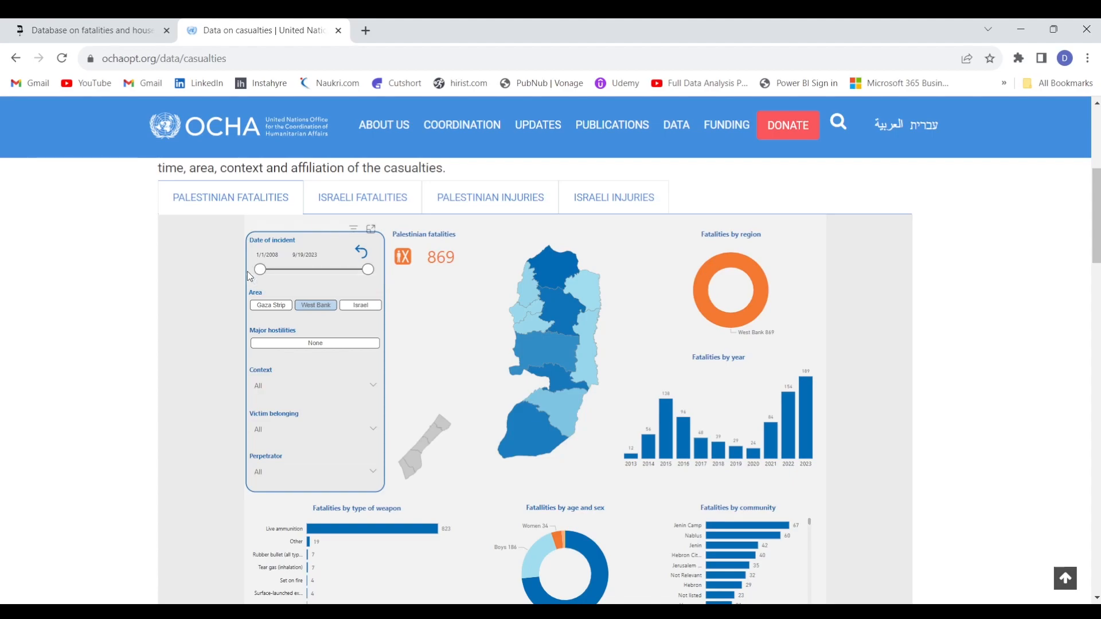
pyautogui.click(94, 30)
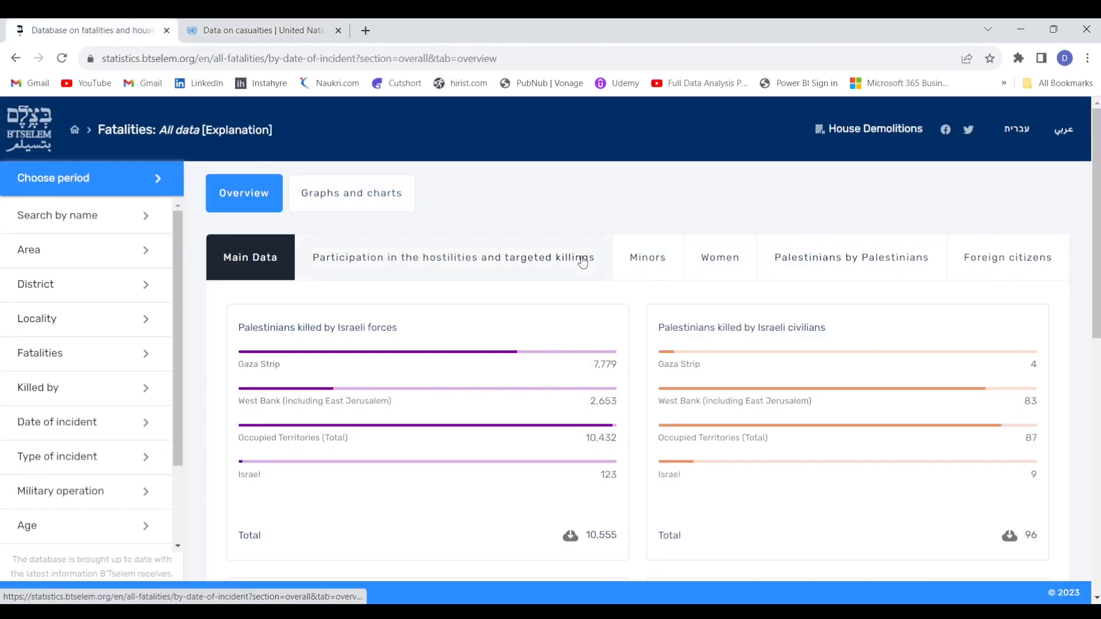
# Review the B'Tselem overview's main data cards, and compare them with the OCHA Palestinian Fatalities dashboard's layout
pyautogui.scroll(-6, 638, 436)
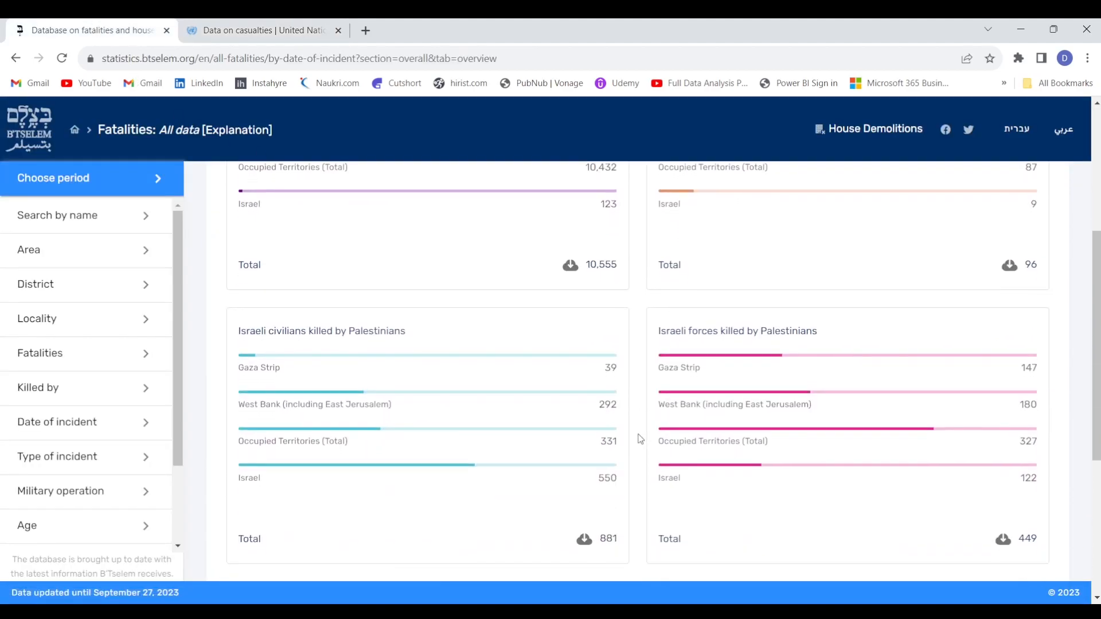
pyautogui.scroll(-3, 640, 439)
pyautogui.scroll(10, 640, 438)
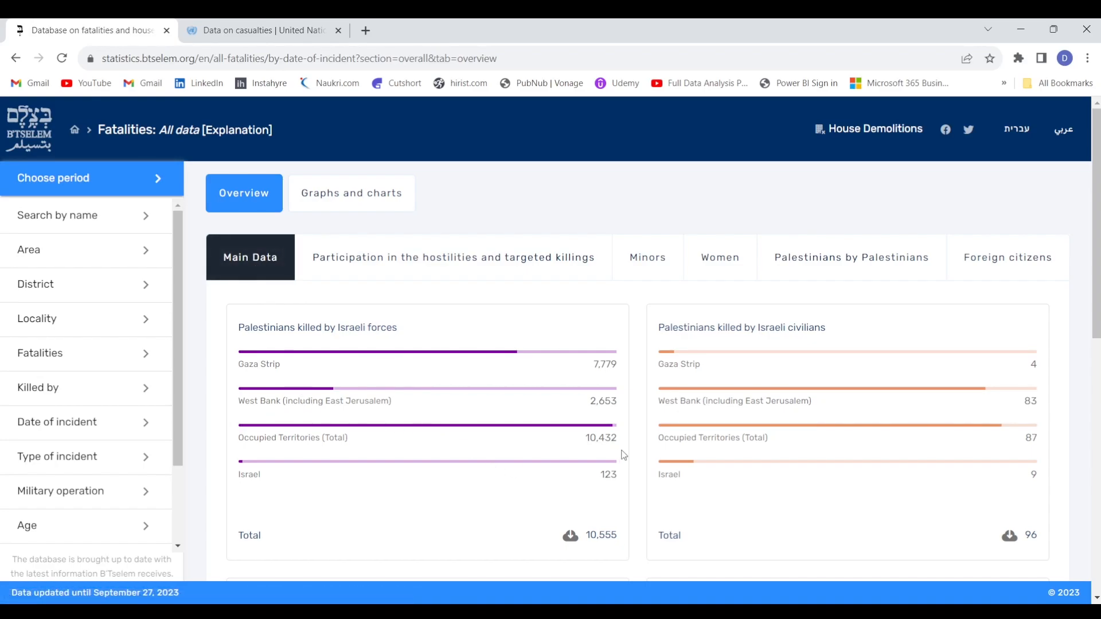
pyautogui.scroll(-10, 642, 473)
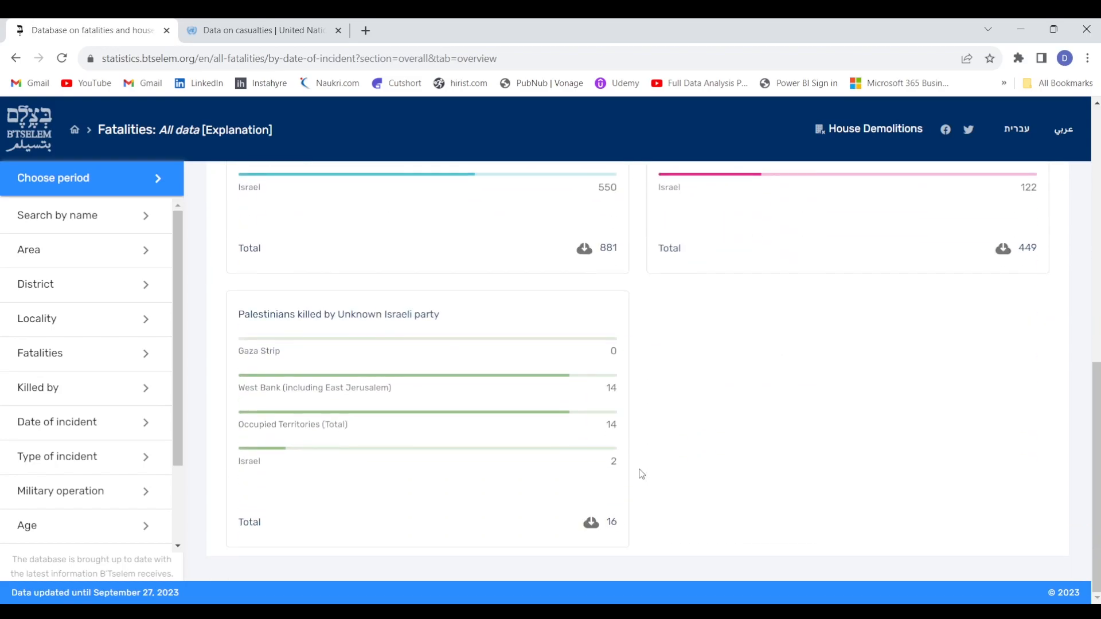
pyautogui.scroll(10, 641, 473)
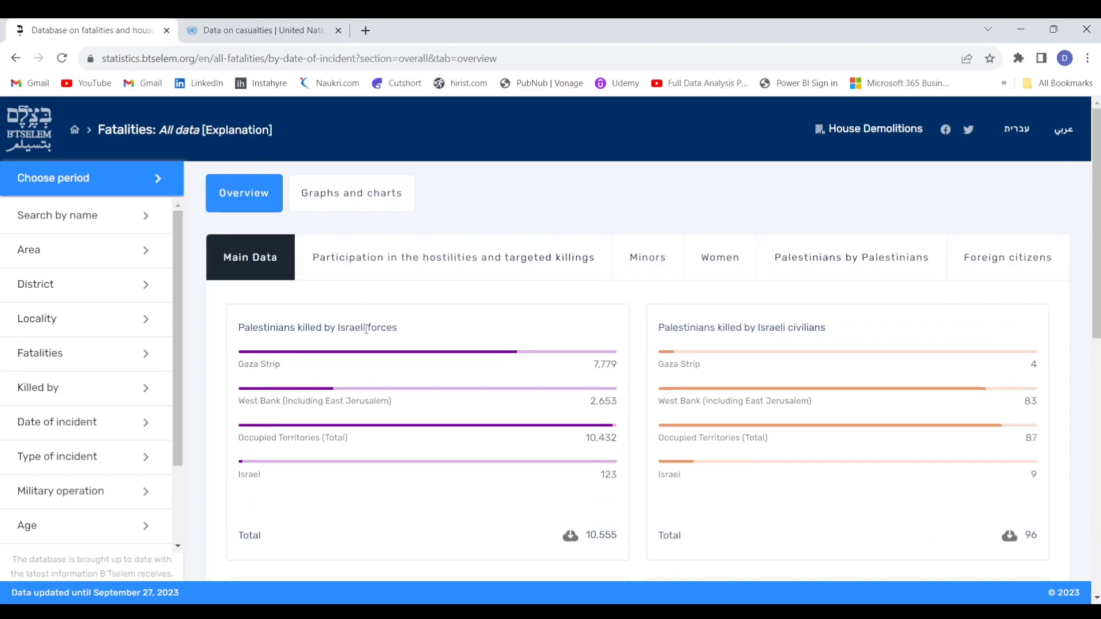
pyautogui.click(211, 27)
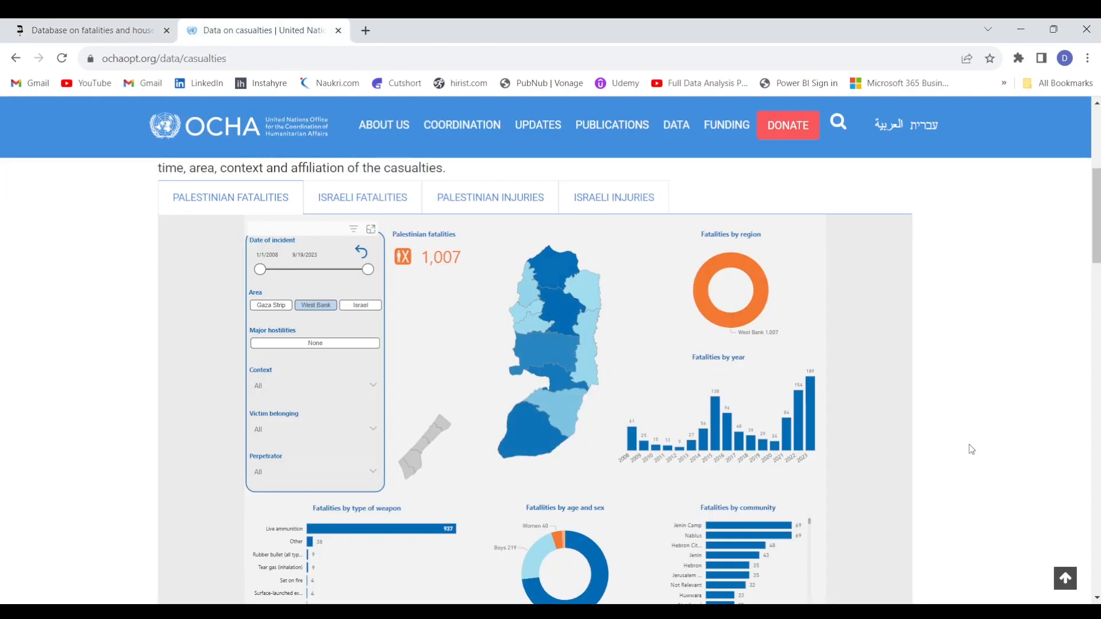
pyautogui.scroll(-2, 971, 449)
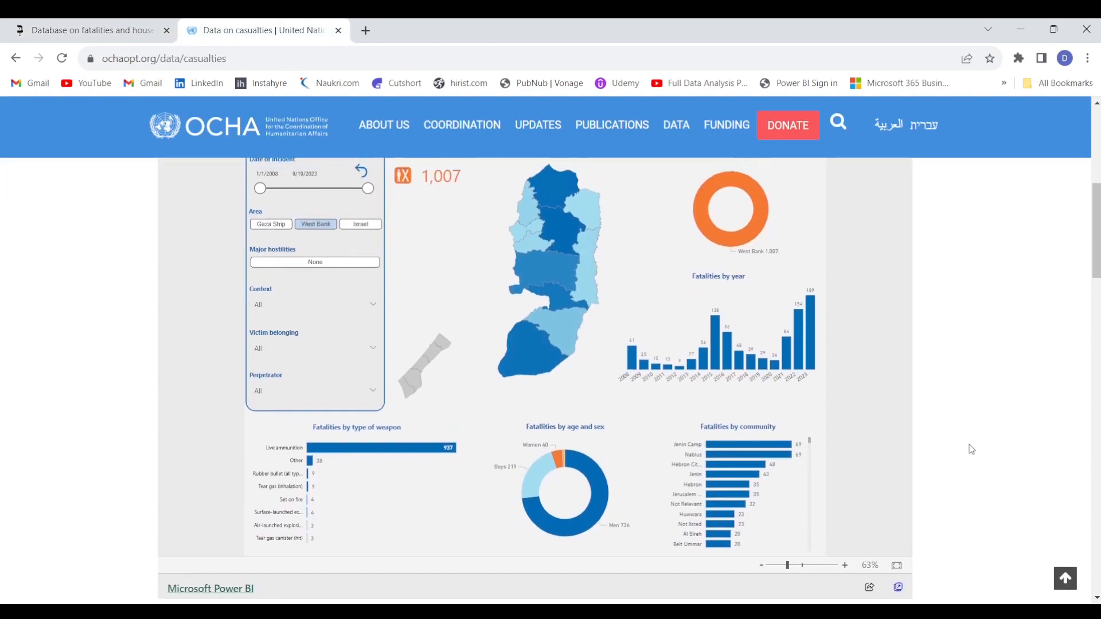
pyautogui.scroll(1, 971, 449)
pyautogui.scroll(-1, 969, 445)
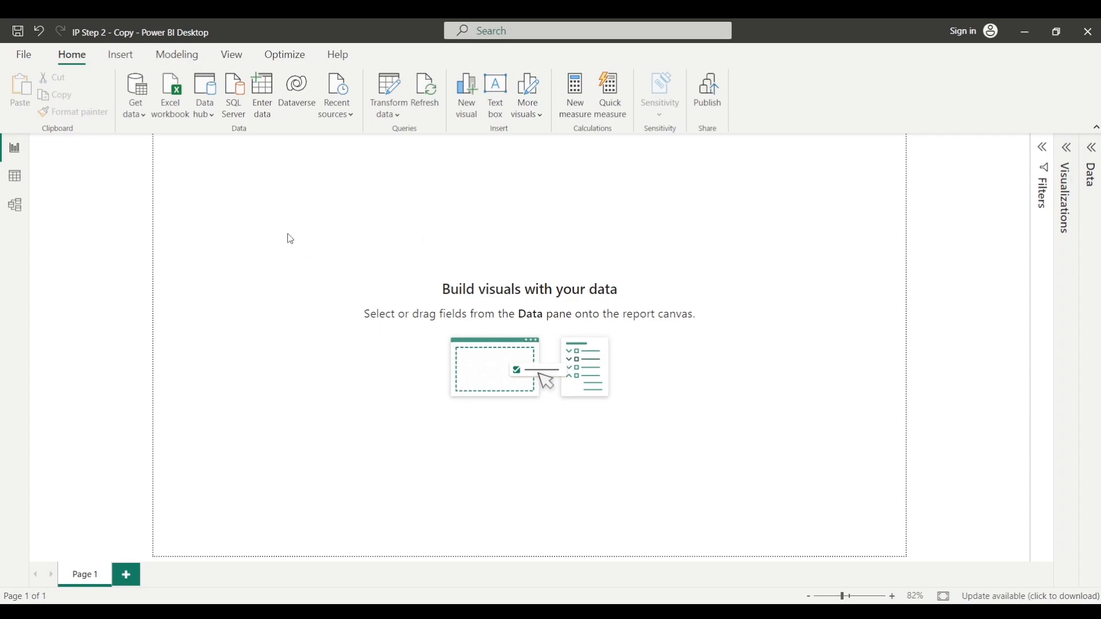
# In Power BI Desktop, insert the banner image "ISRAEL PALESTINE FATALITIES DATA ANALYSIS (2)" from the Downloads folder onto Page 1
pyautogui.click(124, 59)
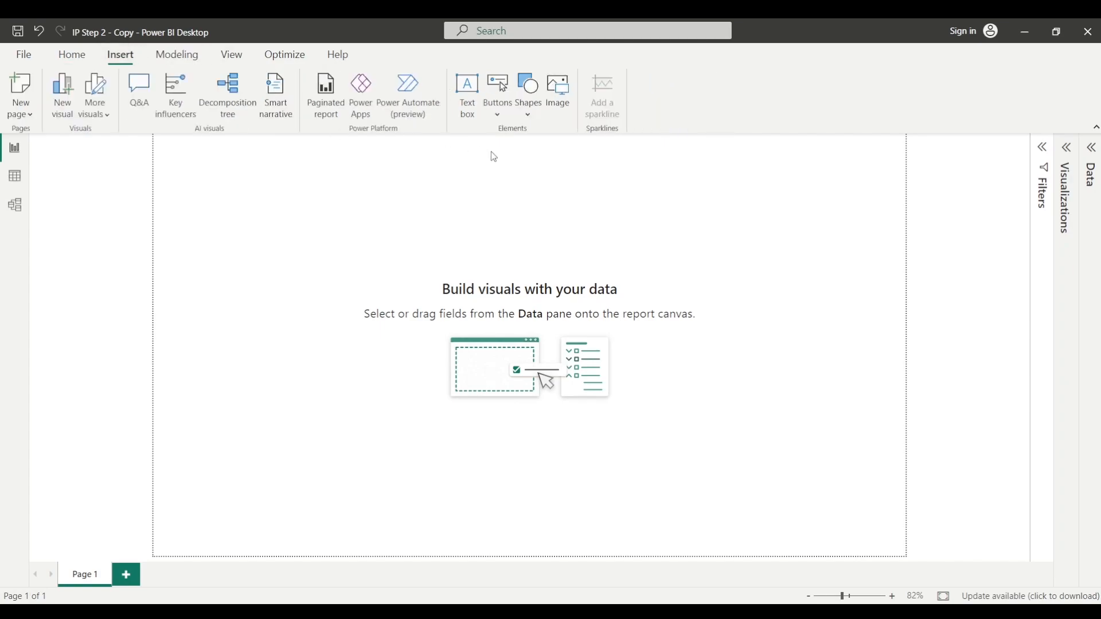
pyautogui.click(565, 111)
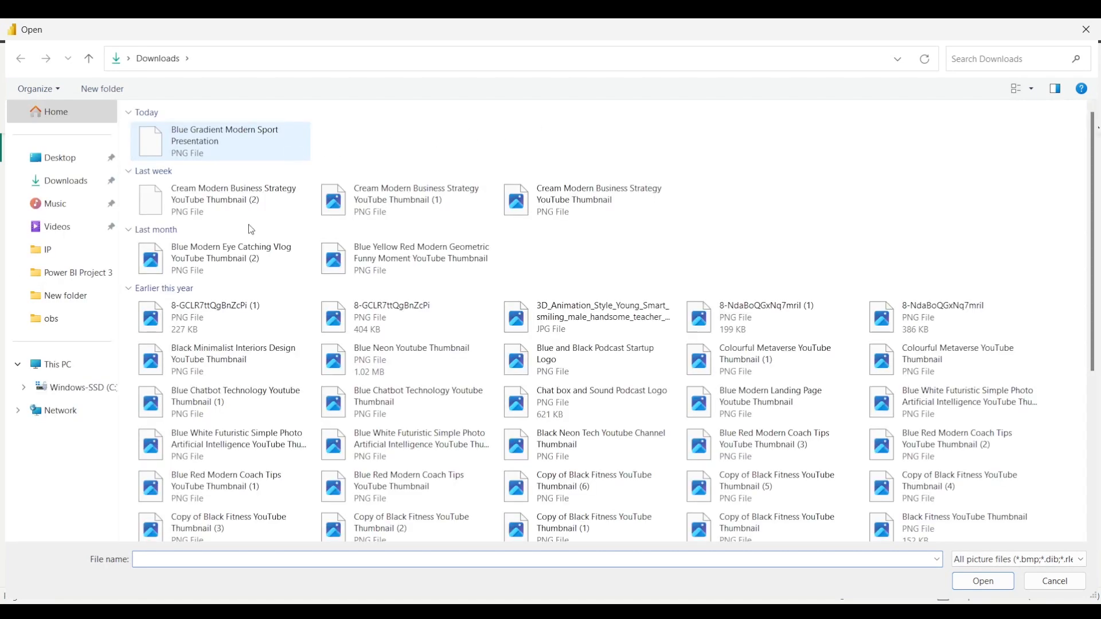
pyautogui.click(64, 184)
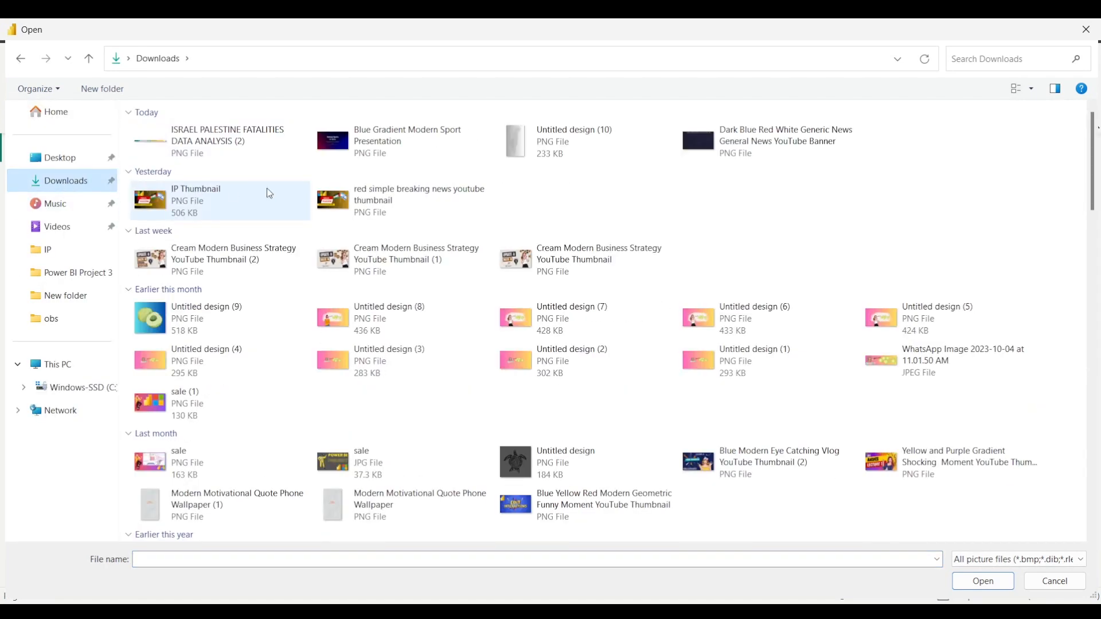
pyautogui.doubleClick(239, 146)
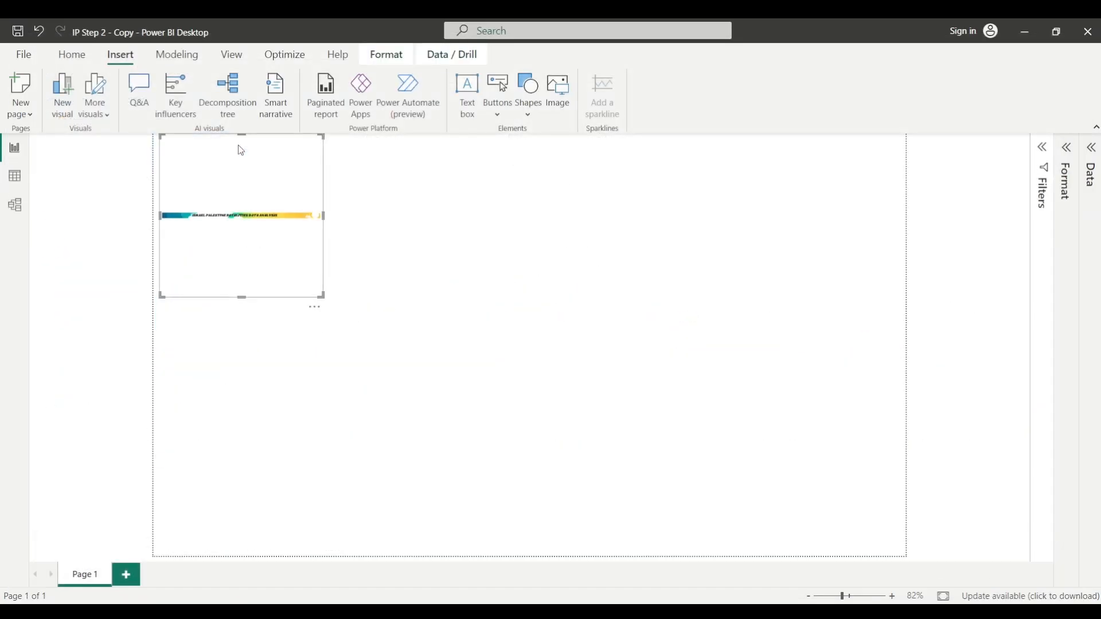
# Resize the banner image to a thin strip spanning the full width of the report page's upper edge
pyautogui.moveTo(324, 215); pyautogui.dragTo(363, 235)
pyautogui.moveTo(361, 235); pyautogui.dragTo(957, 216)
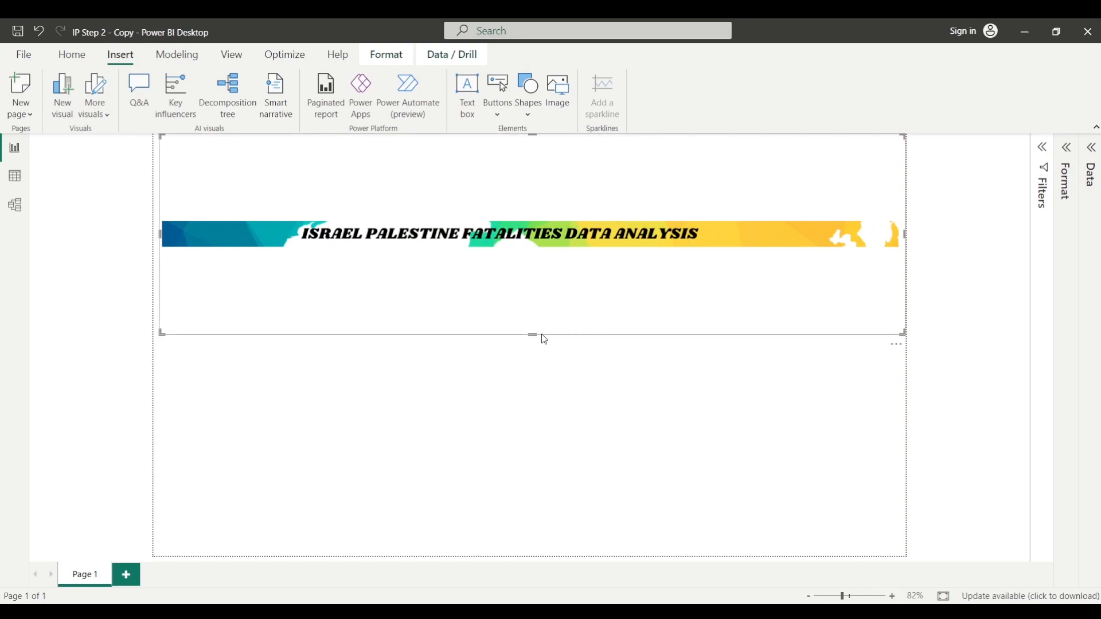
pyautogui.moveTo(532, 334); pyautogui.dragTo(536, 174)
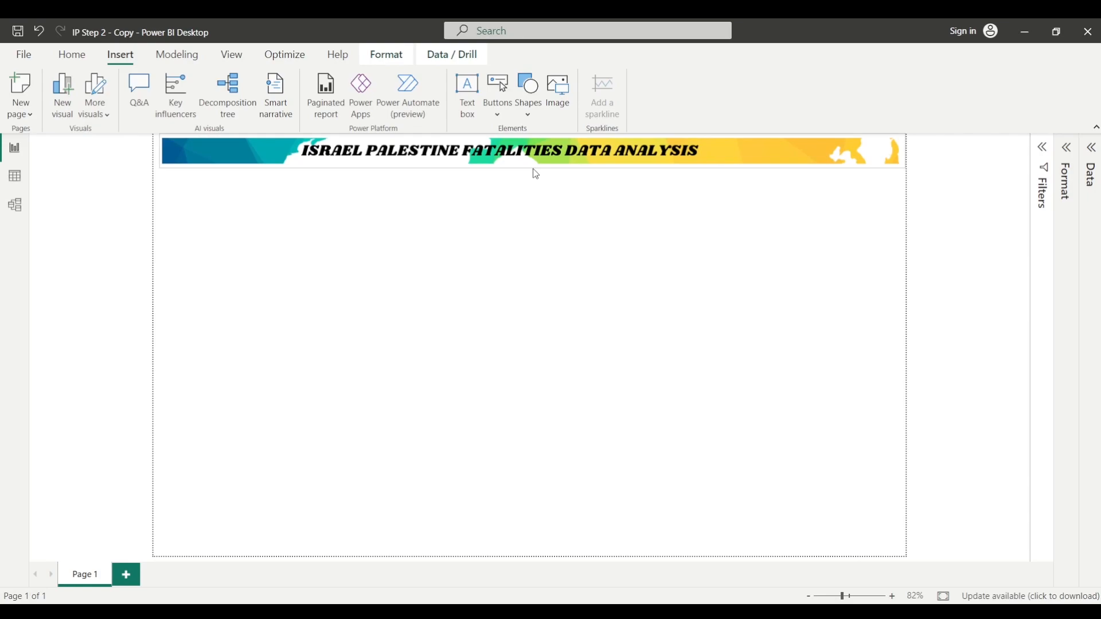
pyautogui.moveTo(536, 174); pyautogui.dragTo(533, 169)
pyautogui.moveTo(161, 152); pyautogui.dragTo(155, 151)
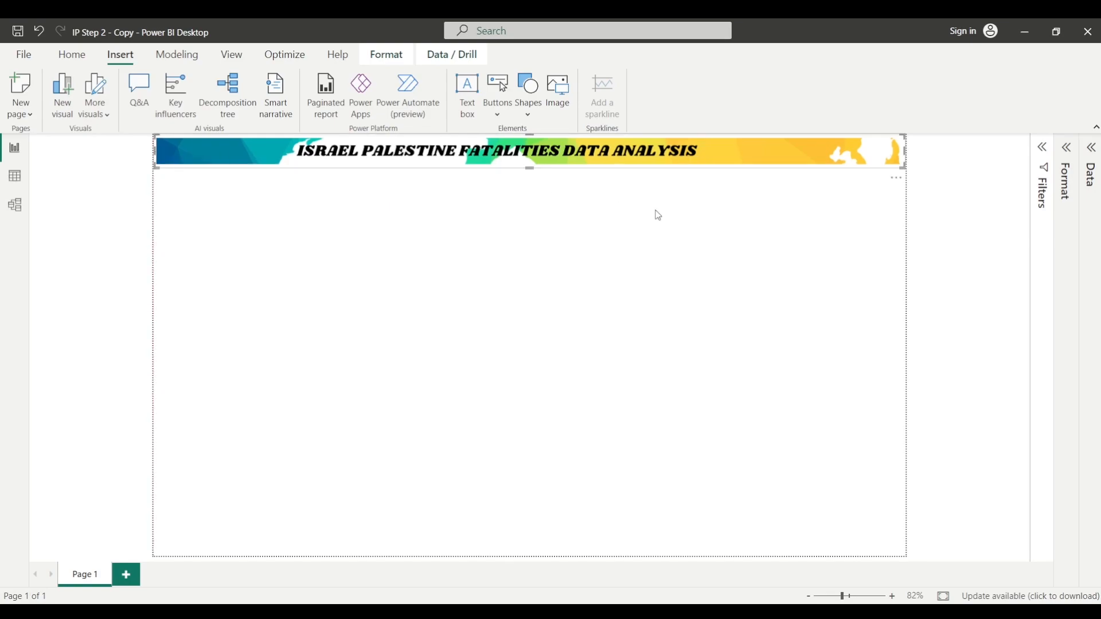
pyautogui.click(680, 303)
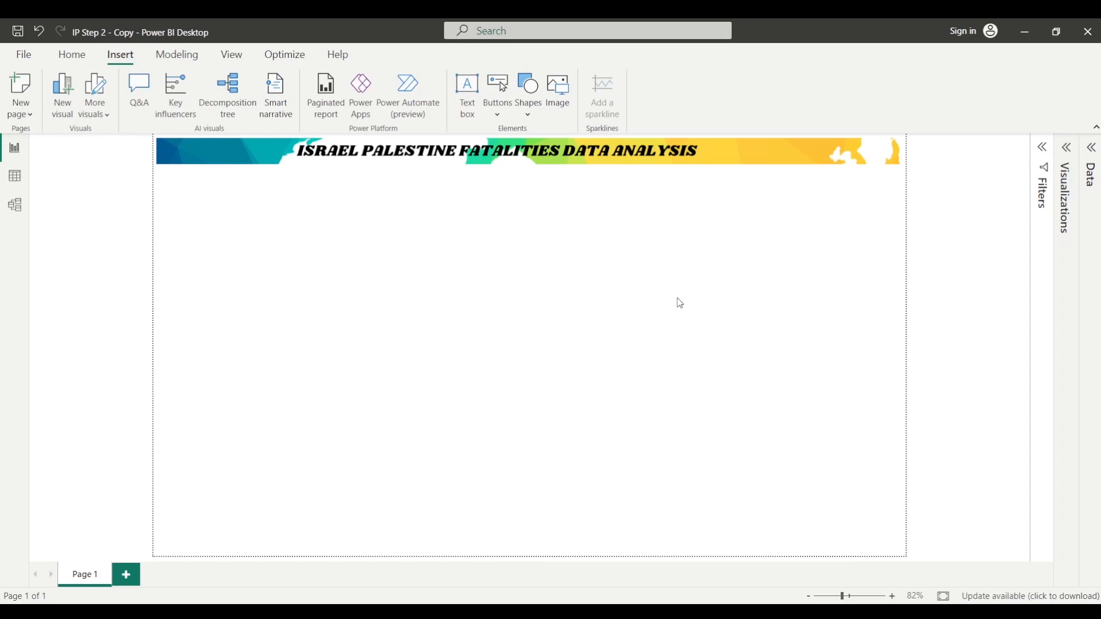
# Add a slicer to the page and size it as a small box directly beneath the banner's left end
pyautogui.click(1073, 154)
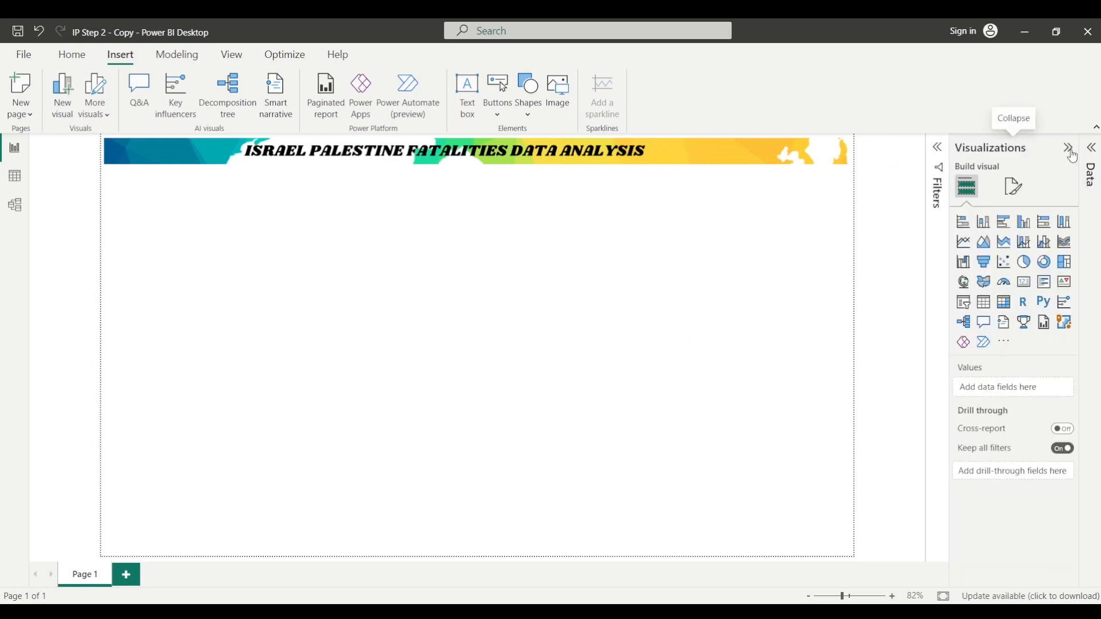
pyautogui.click(967, 310)
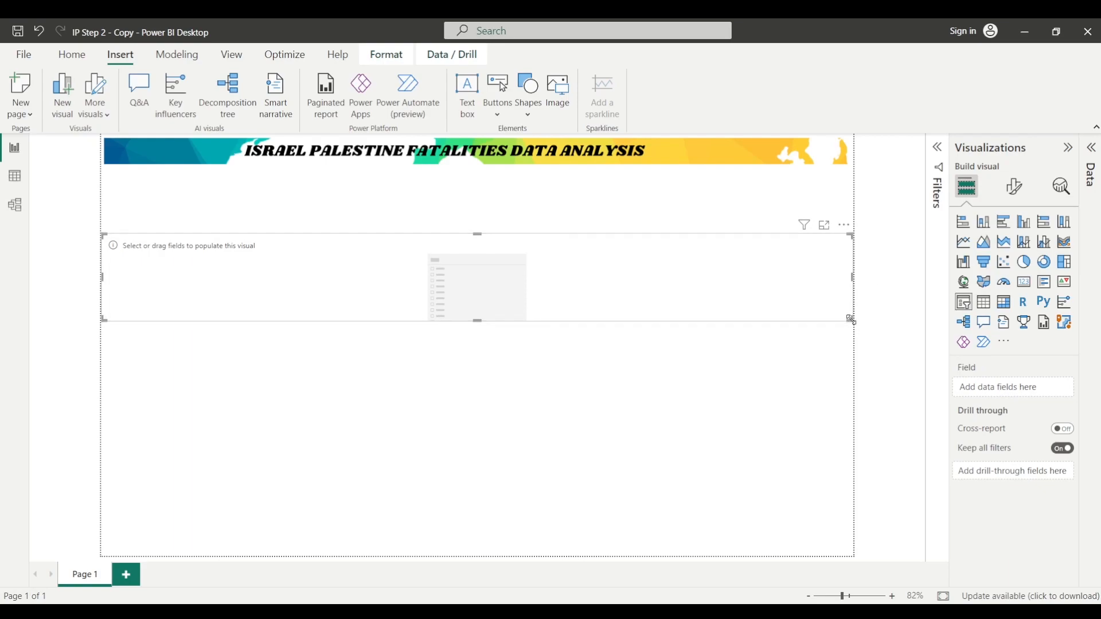
pyautogui.moveTo(850, 319); pyautogui.dragTo(184, 202)
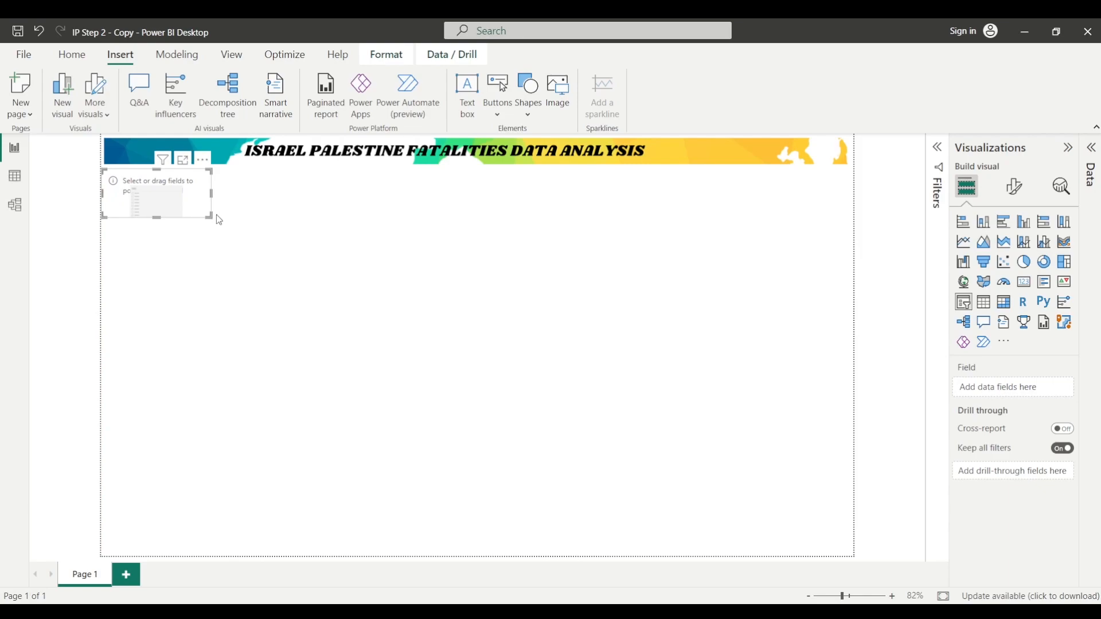
pyautogui.moveTo(212, 216); pyautogui.dragTo(264, 209)
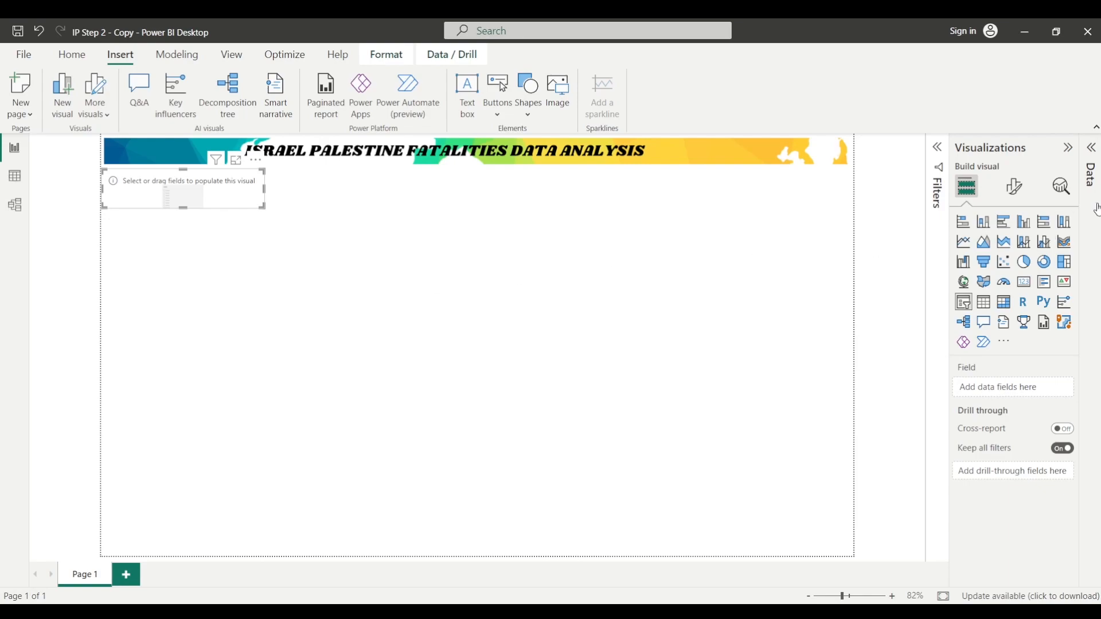
# Populate the new slicer with the Event location - Region field from the Data Table
pyautogui.click(1094, 154)
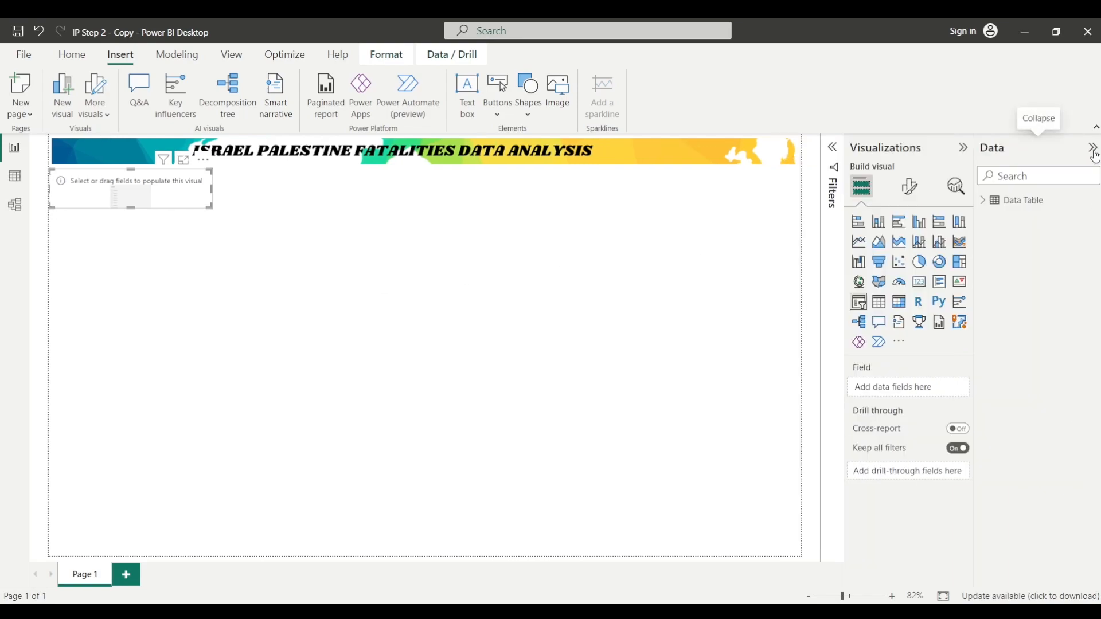
pyautogui.click(984, 202)
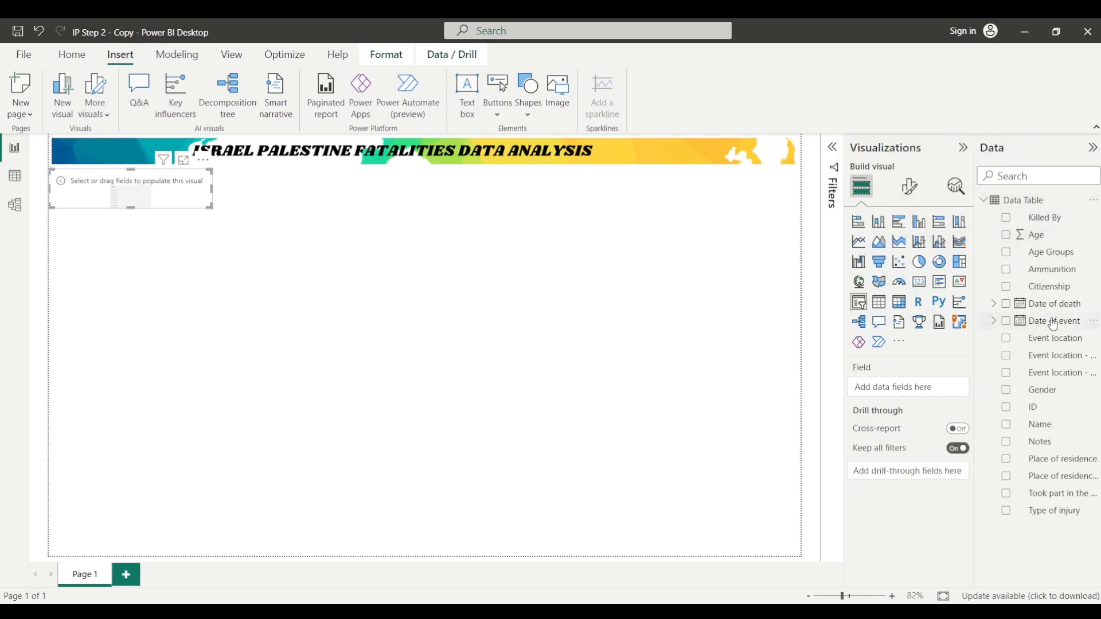
pyautogui.moveTo(976, 343); pyautogui.dragTo(926, 343)
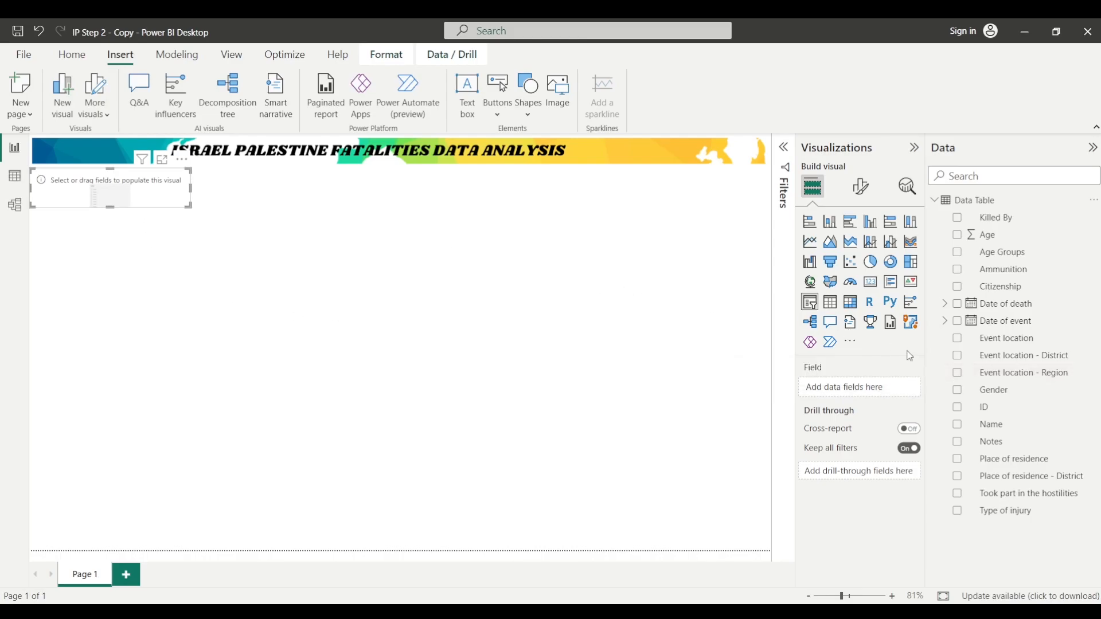
pyautogui.click(958, 373)
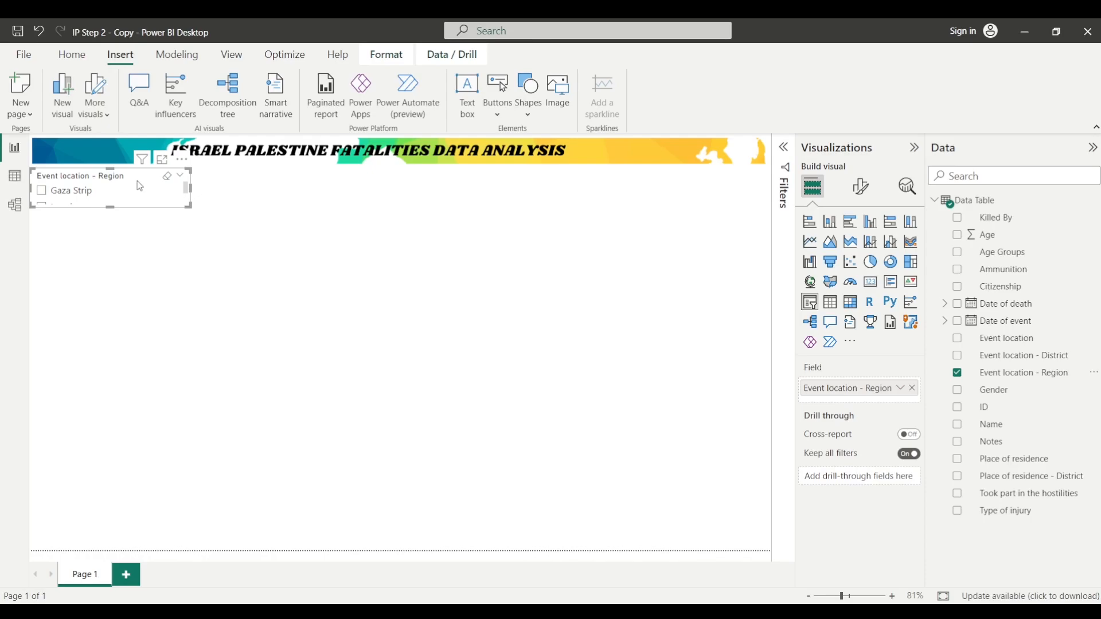
# Set the region slicer's style to Dropdown and check its list of regions
pyautogui.click(861, 188)
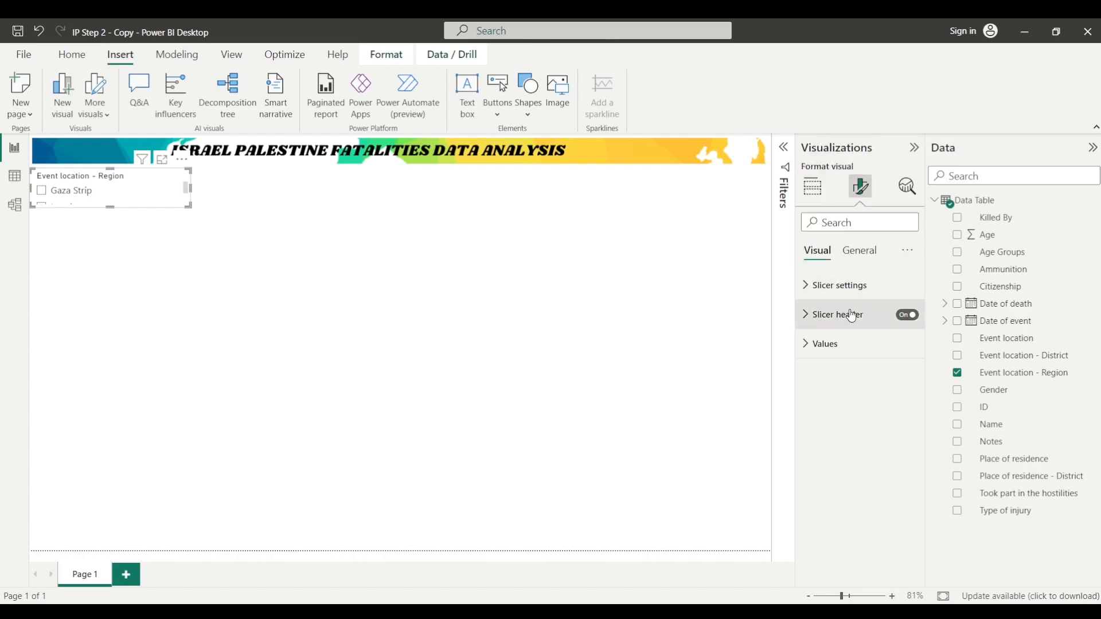
pyautogui.click(848, 287)
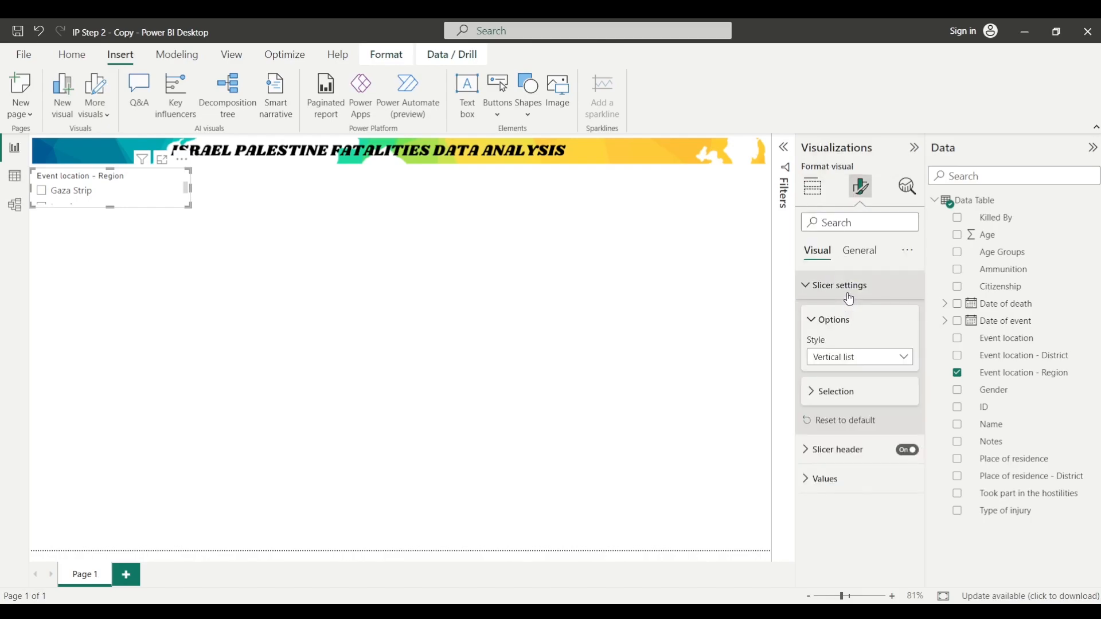
pyautogui.click(893, 362)
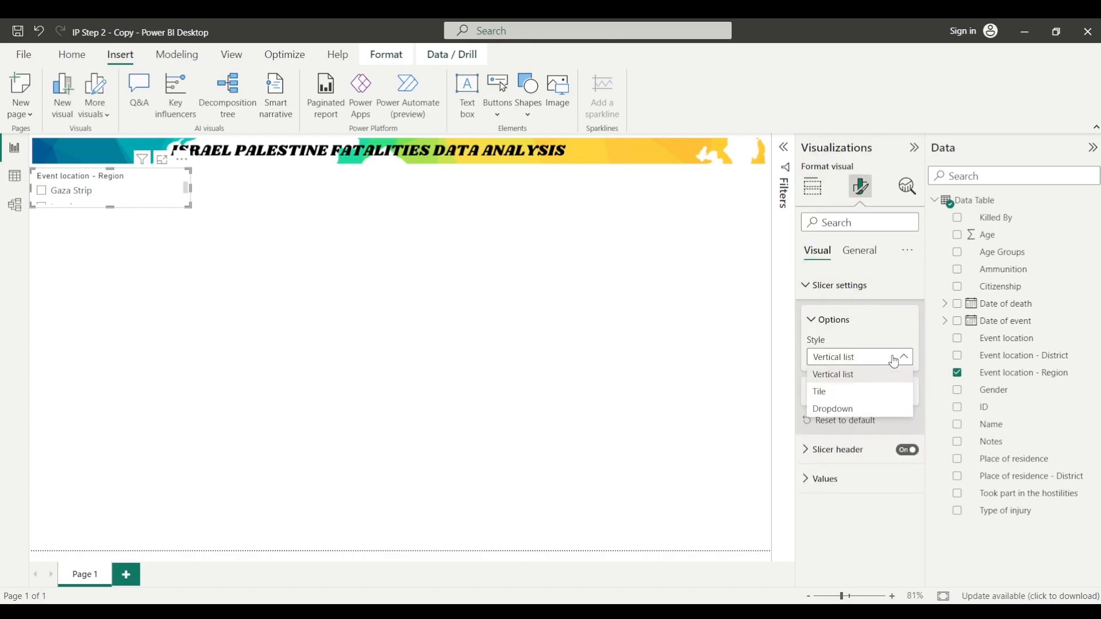
pyautogui.click(842, 409)
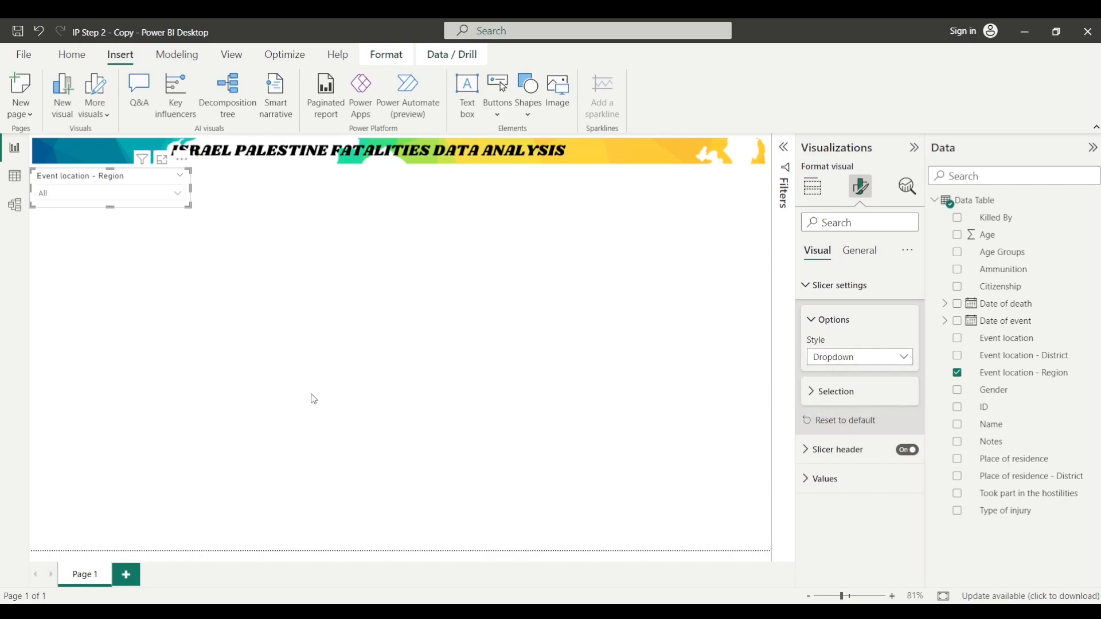
pyautogui.click(160, 193)
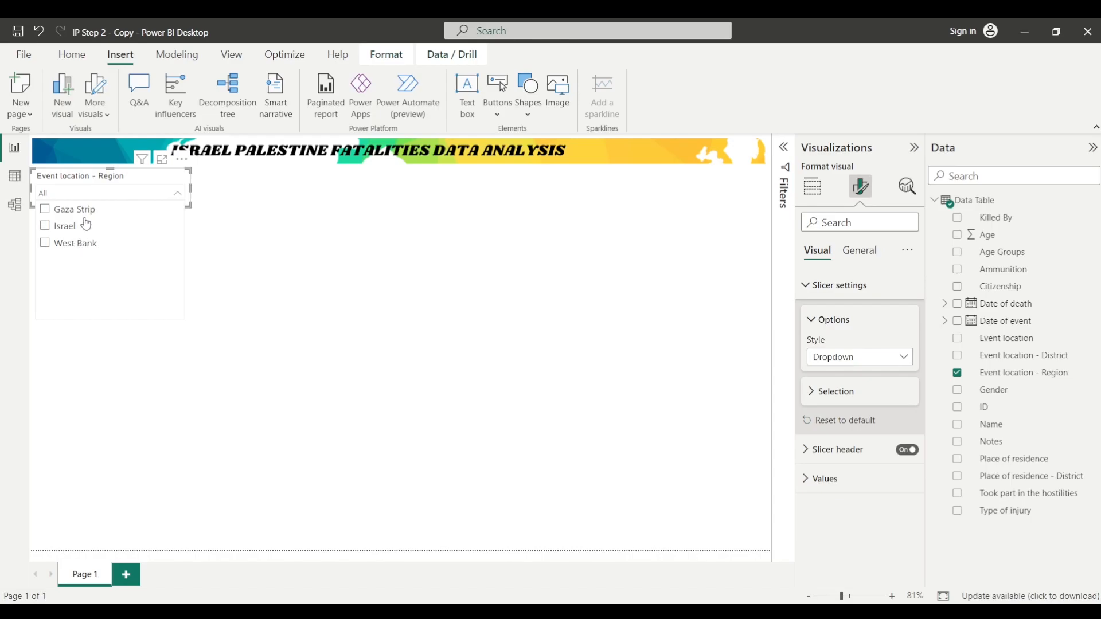
pyautogui.click(245, 267)
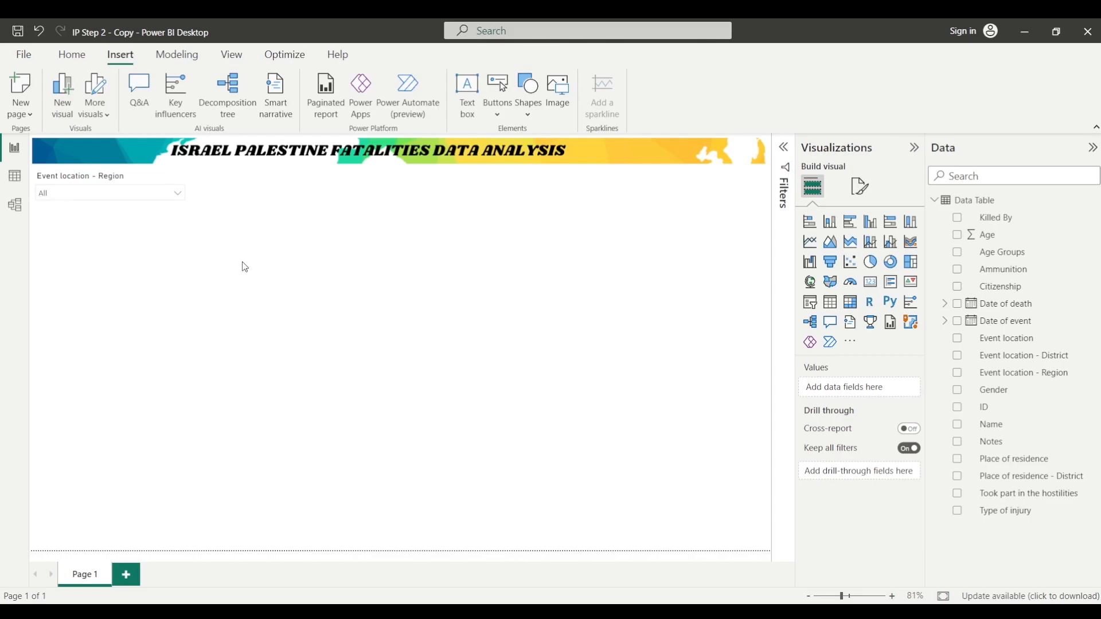
# Duplicate the region slicer and place the copy directly below the original
pyautogui.click(144, 180)
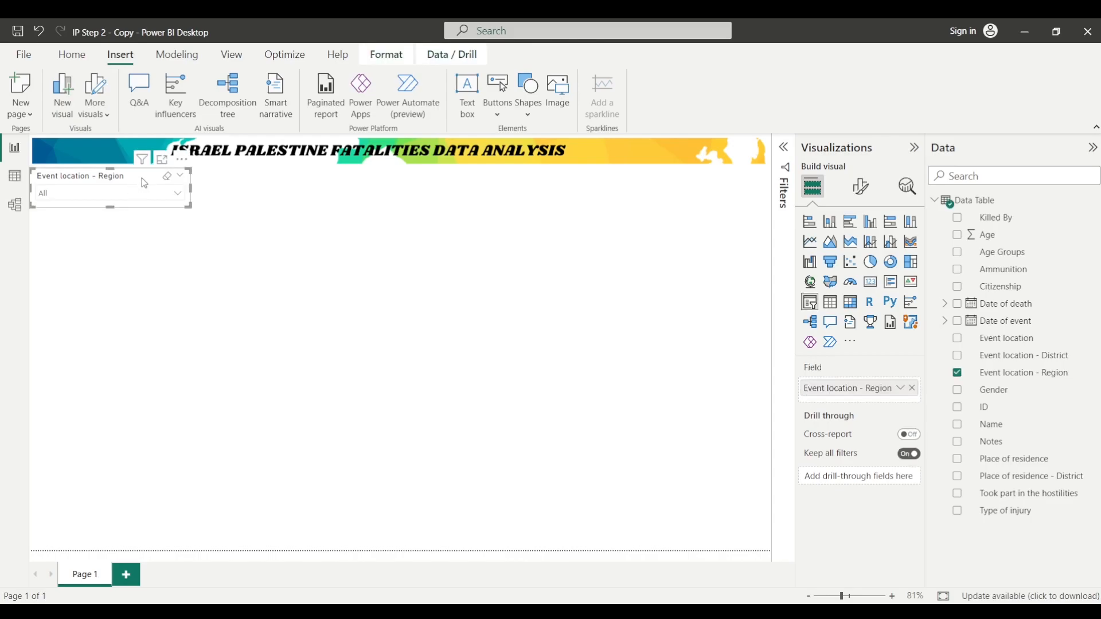
pyautogui.hotkey('ctrl', 'v')
pyautogui.moveTo(147, 181); pyautogui.dragTo(141, 232)
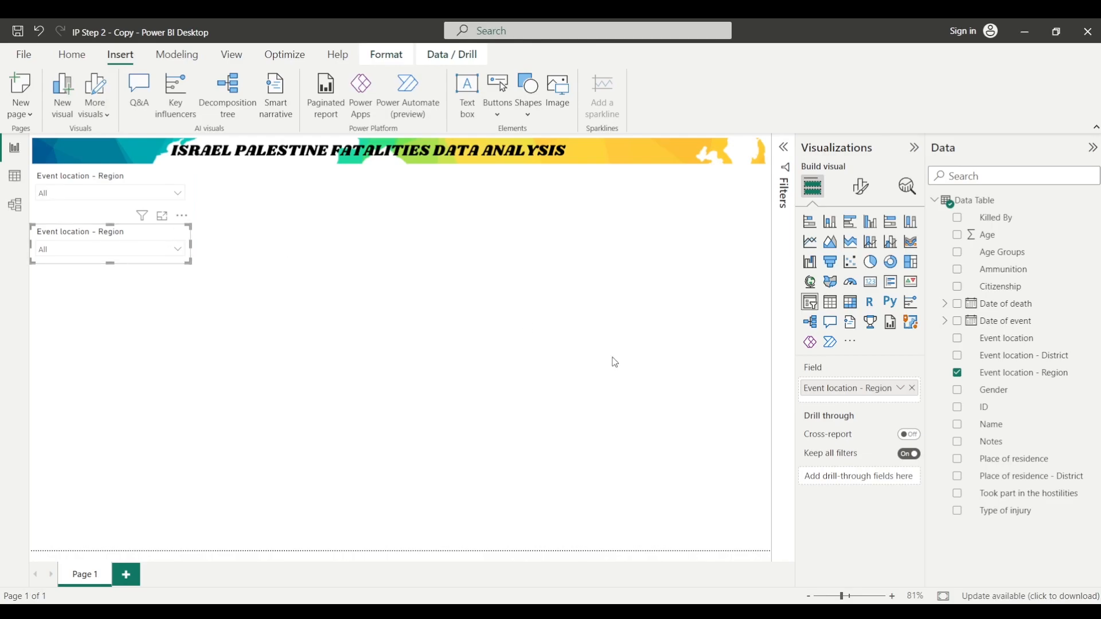
# Replace the copied slicer's field with Event location - District and check its list of districts
pyautogui.click(912, 389)
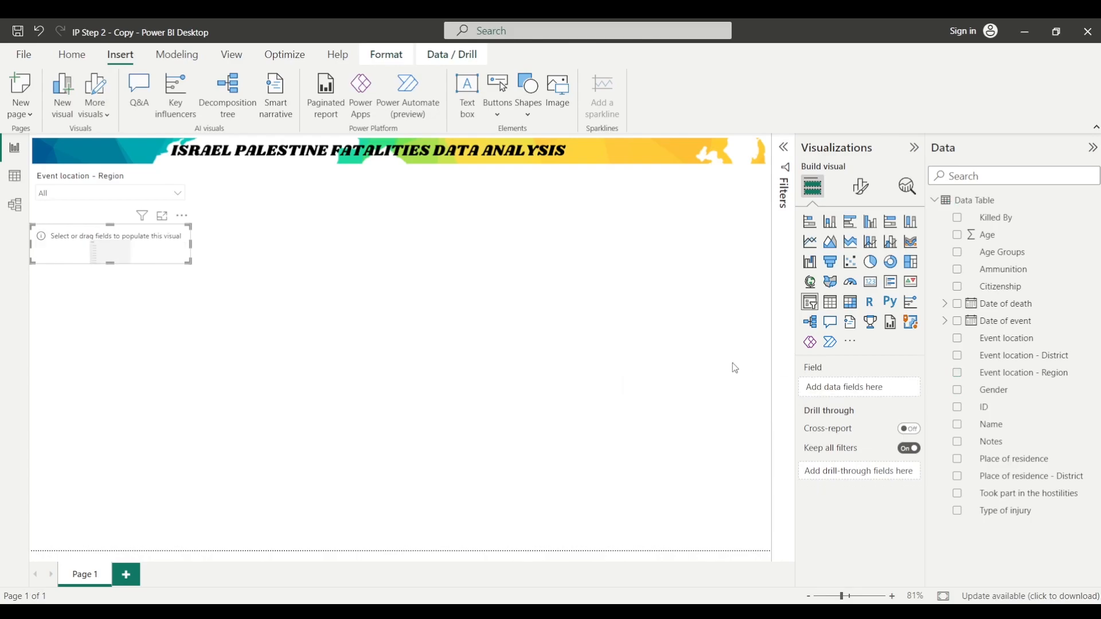
pyautogui.click(955, 356)
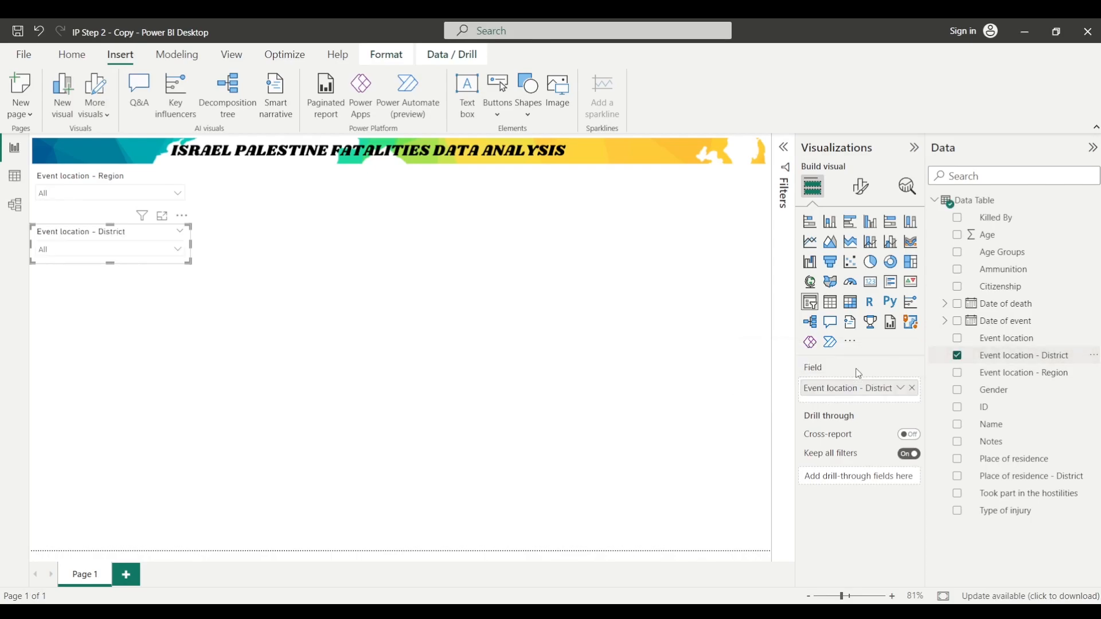
pyautogui.click(177, 255)
pyautogui.scroll(-3, 120, 313)
pyautogui.scroll(-3, 121, 314)
pyautogui.scroll(5, 121, 315)
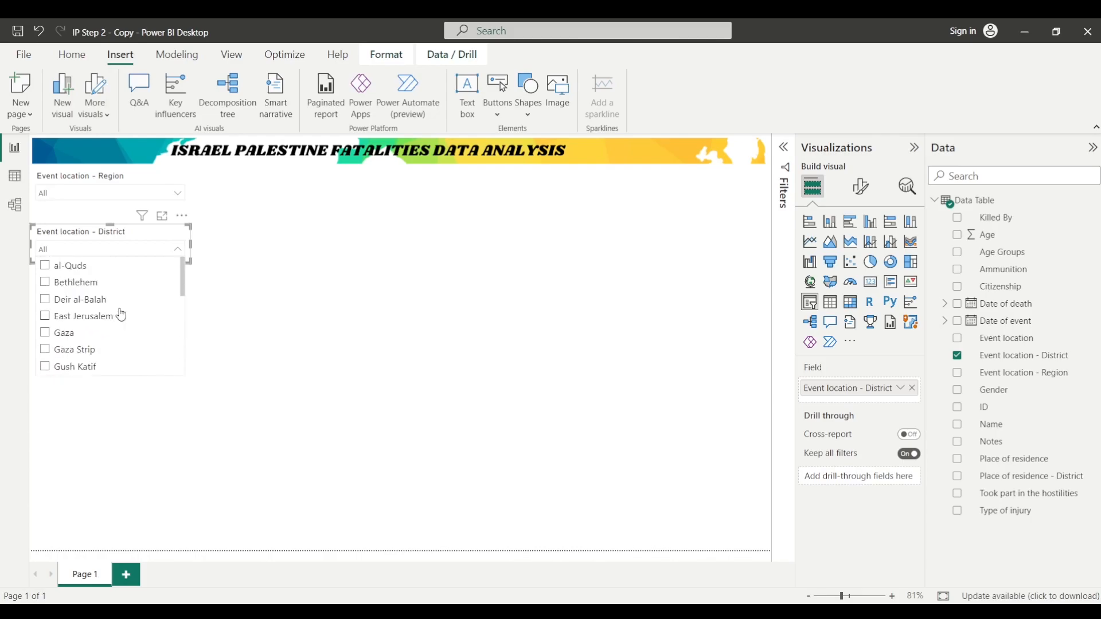
pyautogui.click(232, 333)
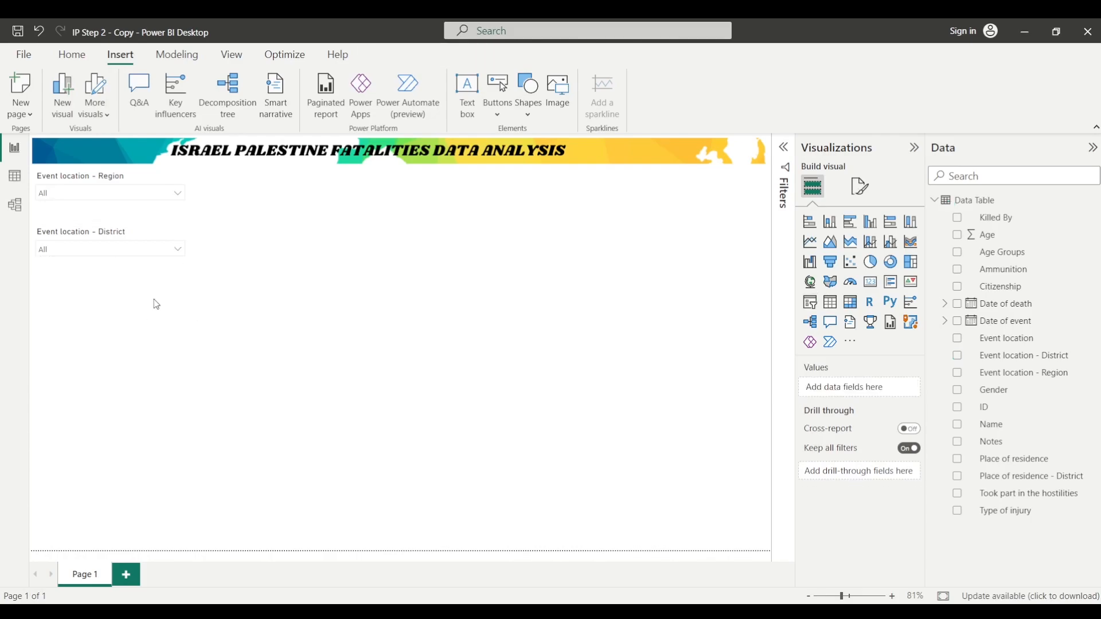
# Duplicate the Event location - District slicer and place the copy directly below the original
pyautogui.click(141, 240)
pyautogui.hotkey('ctrl', 'v')
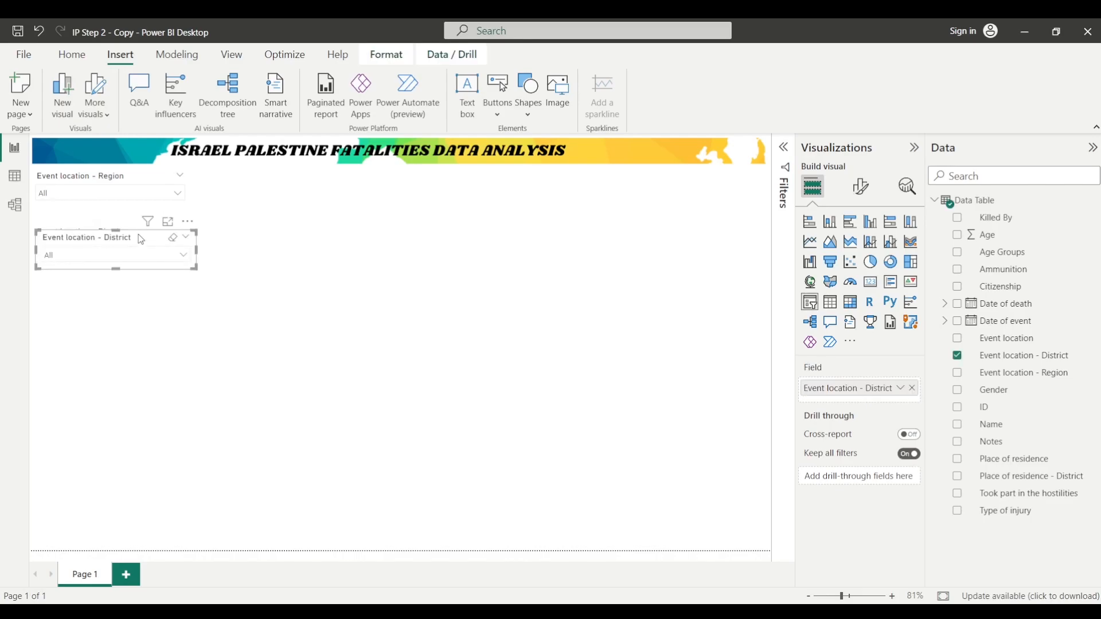
pyautogui.moveTo(141, 240); pyautogui.dragTo(139, 294)
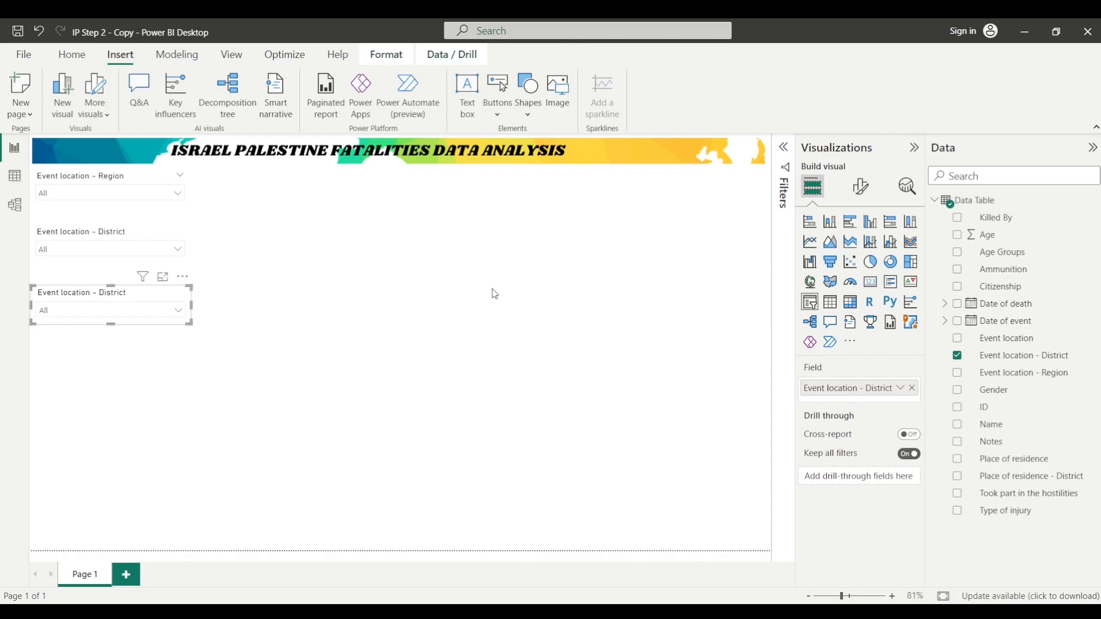
# Replace the lowest slicer's field with Place of residence - District and check its list of districts
pyautogui.click(912, 388)
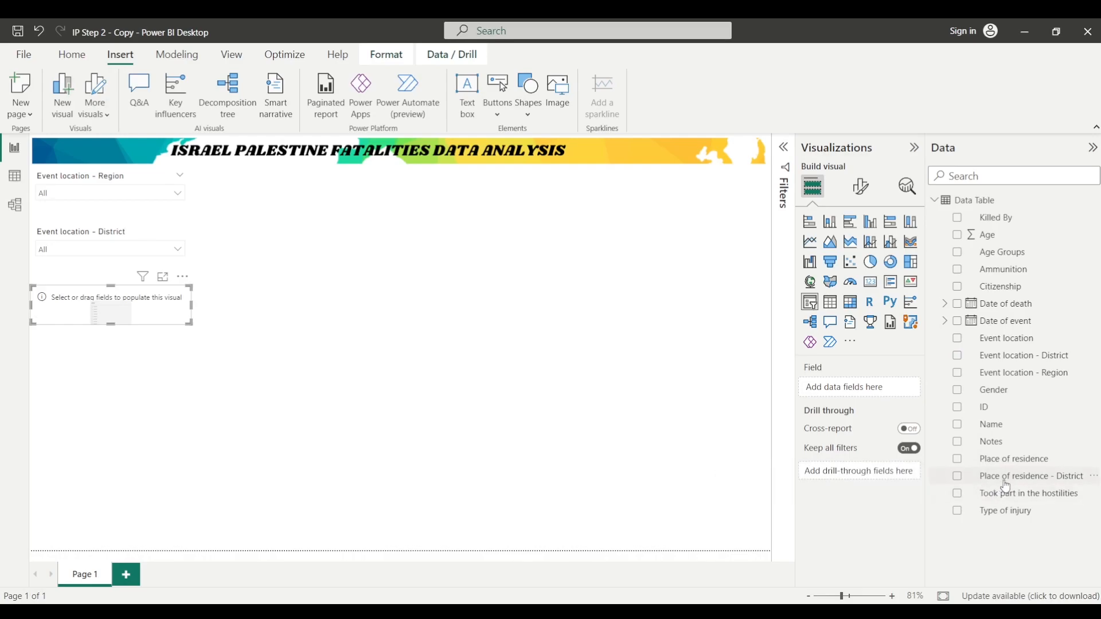
pyautogui.click(957, 478)
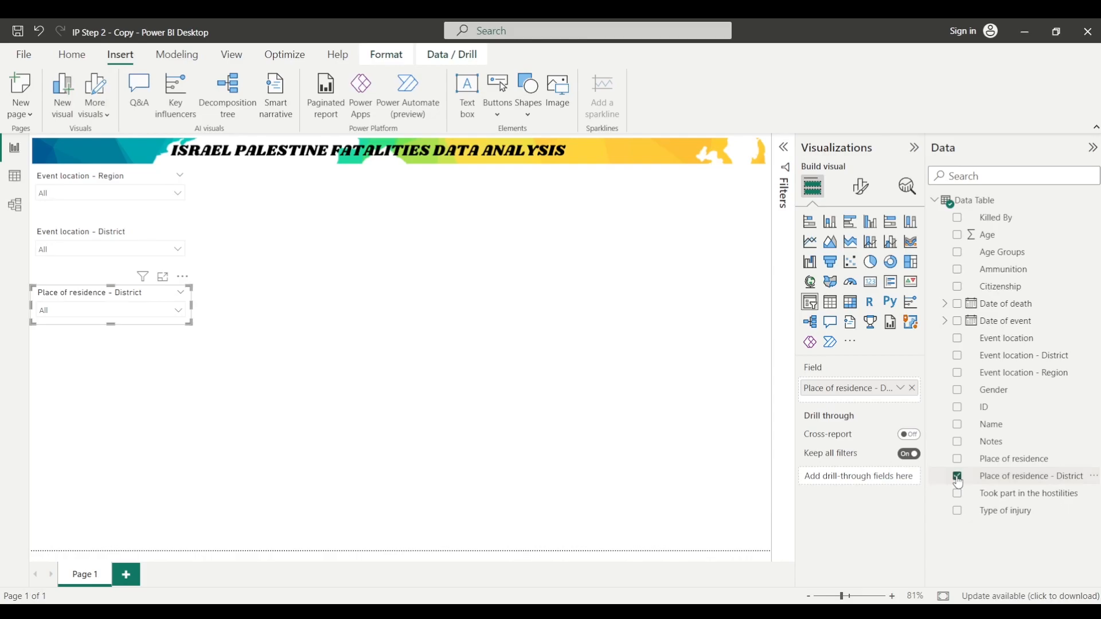
pyautogui.click(157, 312)
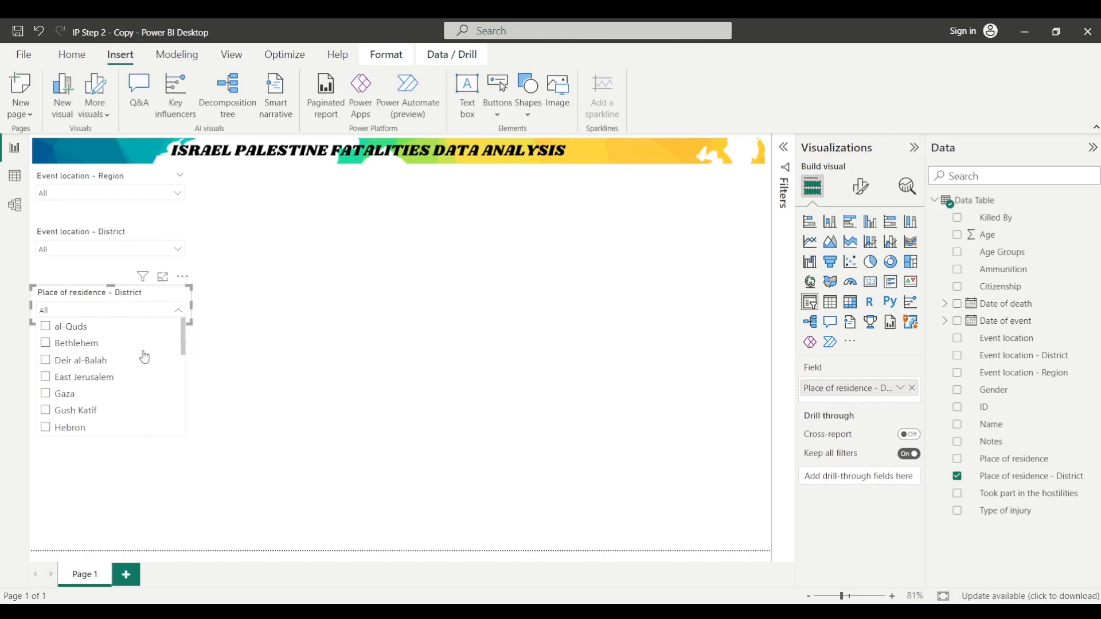
pyautogui.scroll(-5, 136, 380)
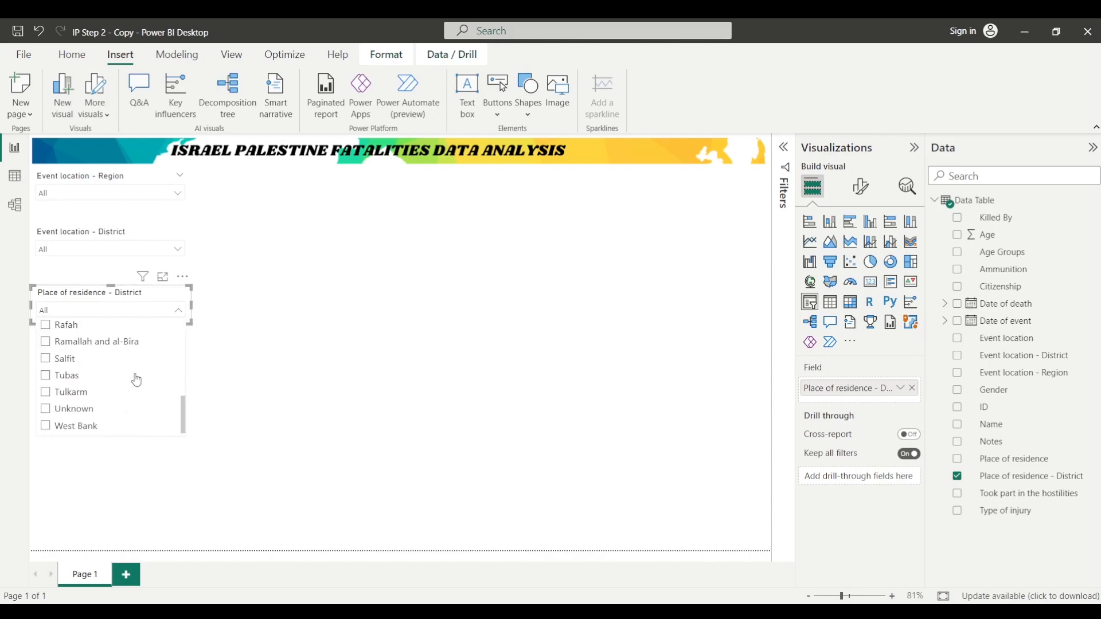
pyautogui.click(176, 310)
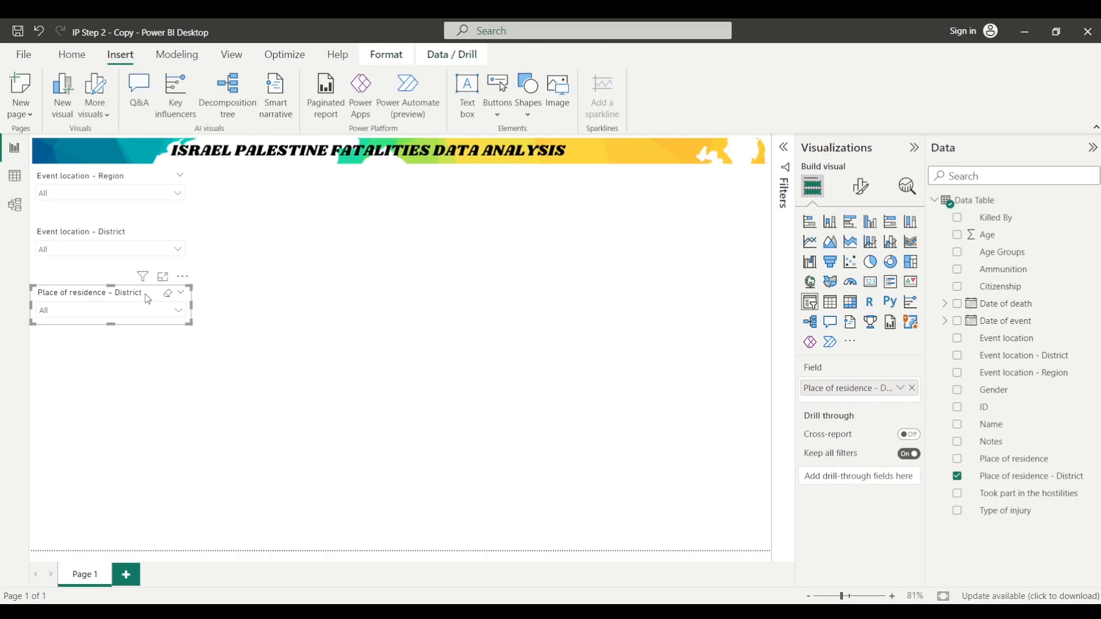
# Duplicate the Place of residence - District slicer below the original and change the copy's field to Took part in the hostilities
pyautogui.hotkey('ctrl', 'v')
pyautogui.moveTo(151, 299); pyautogui.dragTo(145, 354)
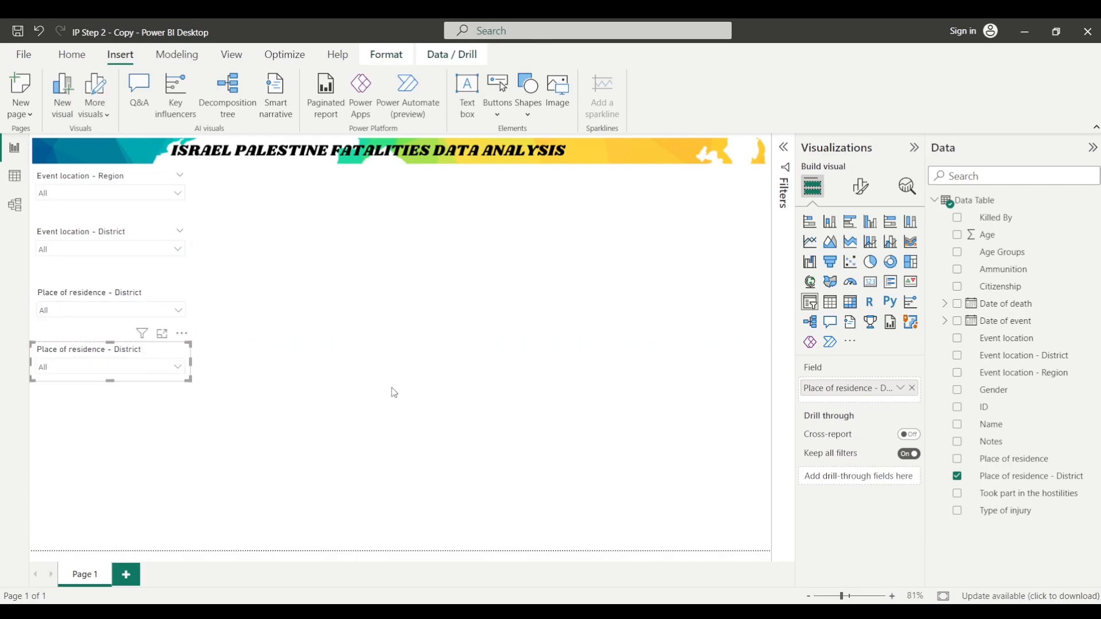
pyautogui.click(911, 388)
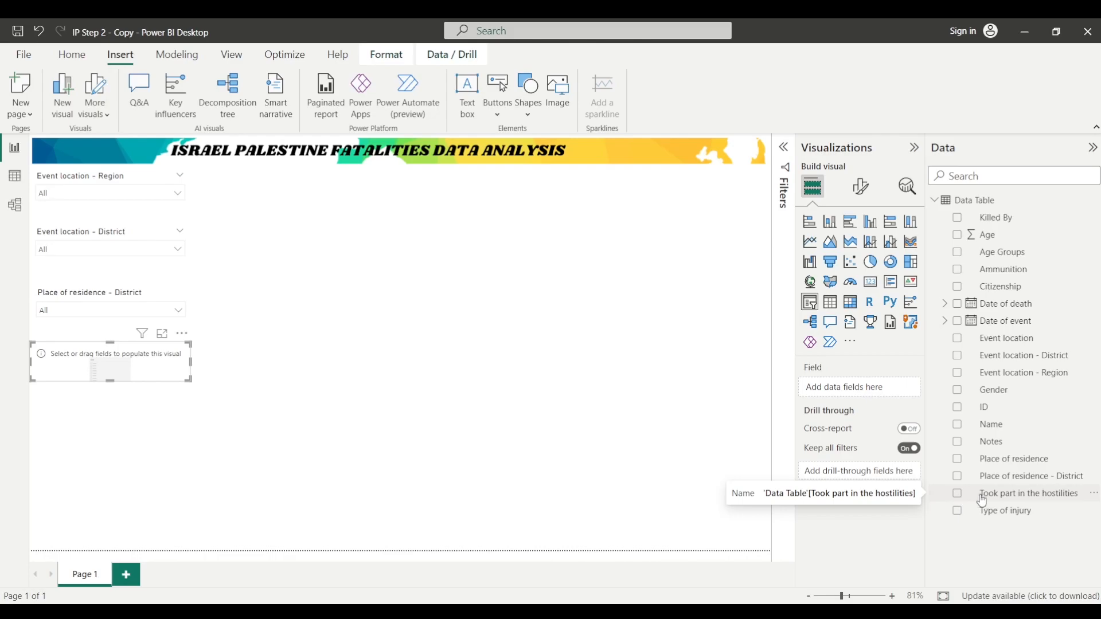
pyautogui.moveTo(981, 497); pyautogui.dragTo(842, 389)
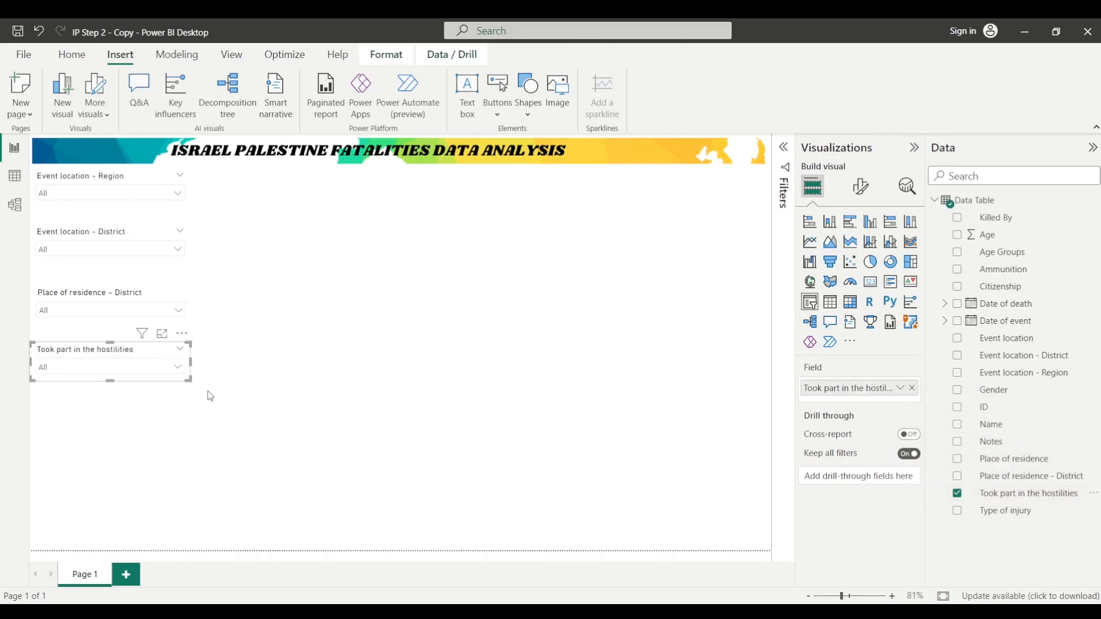
pyautogui.click(206, 408)
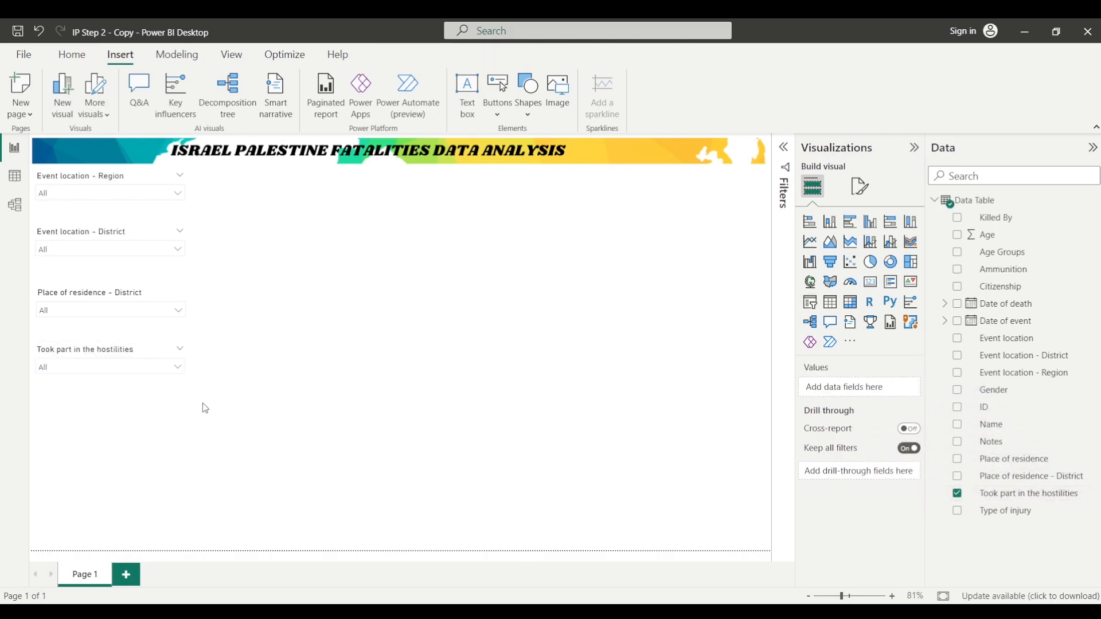
# Copy the Took part in the hostilities slicer and place the duplicate directly below it
pyautogui.click(145, 356)
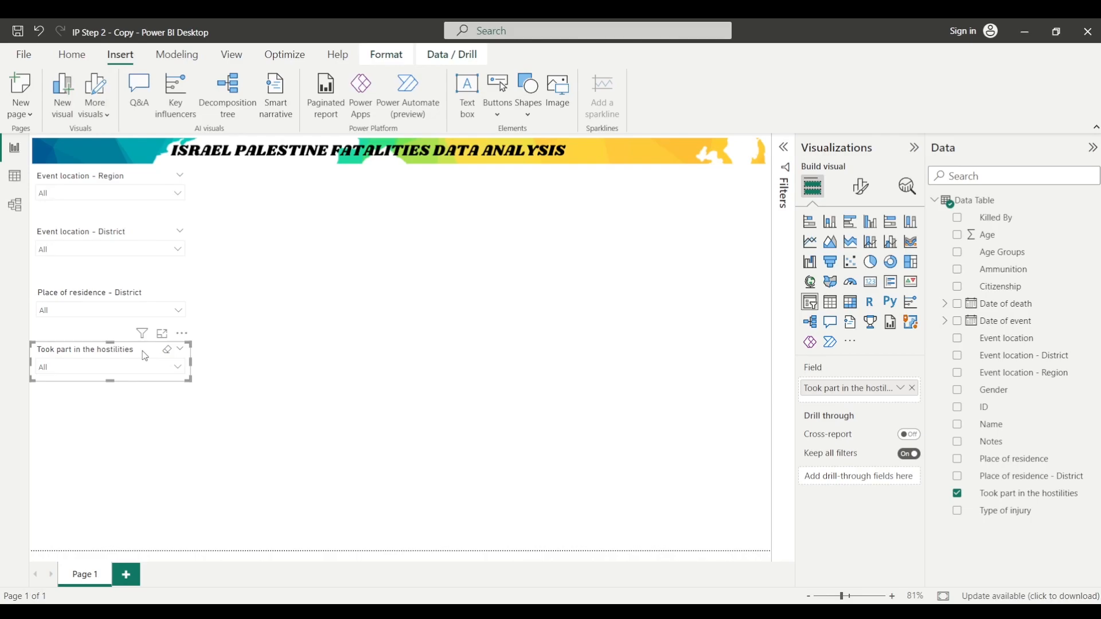
pyautogui.hotkey('ctrl', 'c')
pyautogui.hotkey('ctrl', 'v')
pyautogui.moveTo(148, 356); pyautogui.dragTo(143, 404)
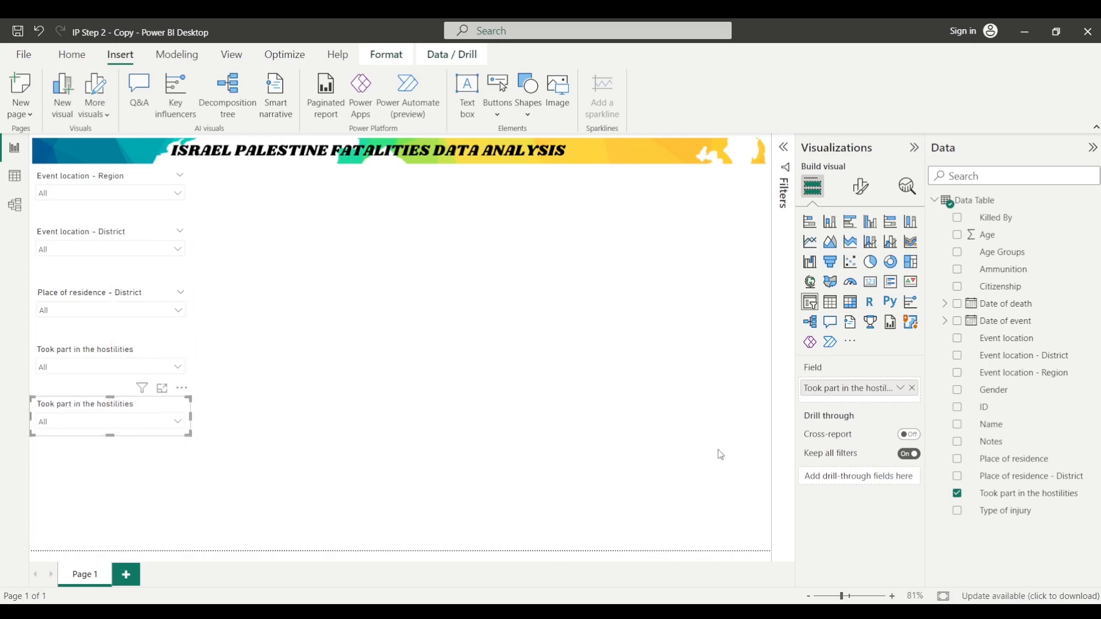
# Replace the duplicated slicer's field with Killed By and check its list of options
pyautogui.click(913, 389)
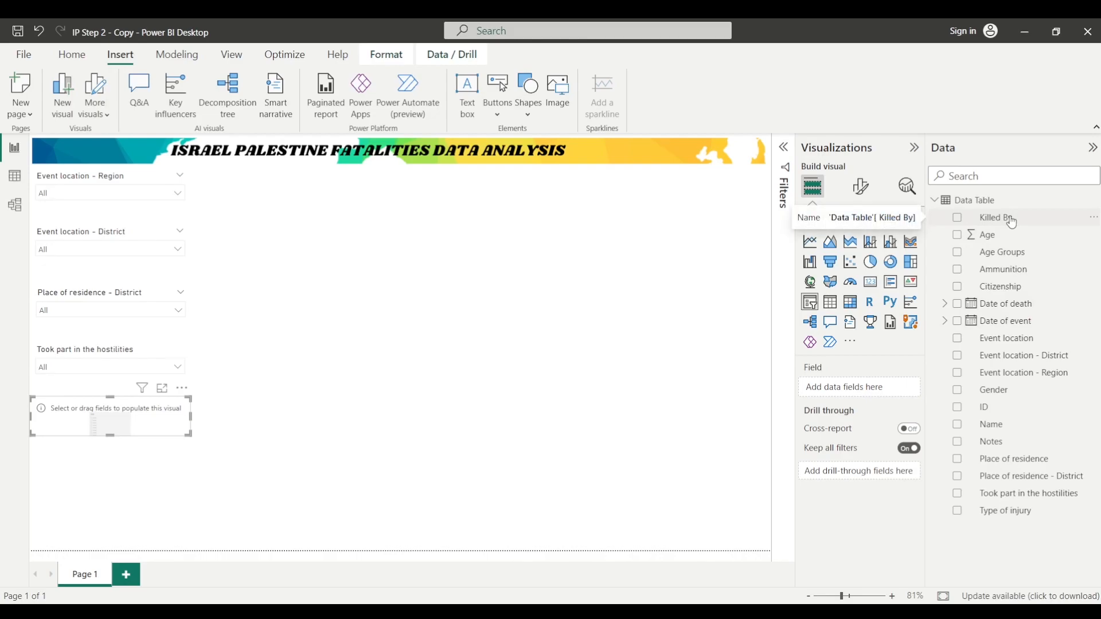
pyautogui.moveTo(1012, 222); pyautogui.dragTo(861, 389)
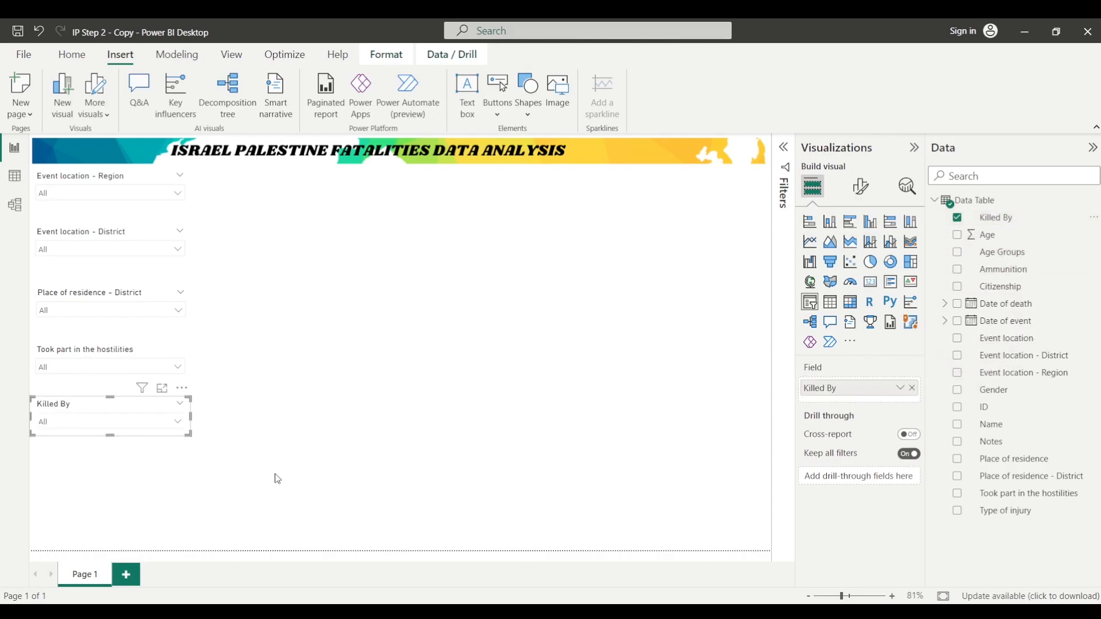
pyautogui.click(169, 422)
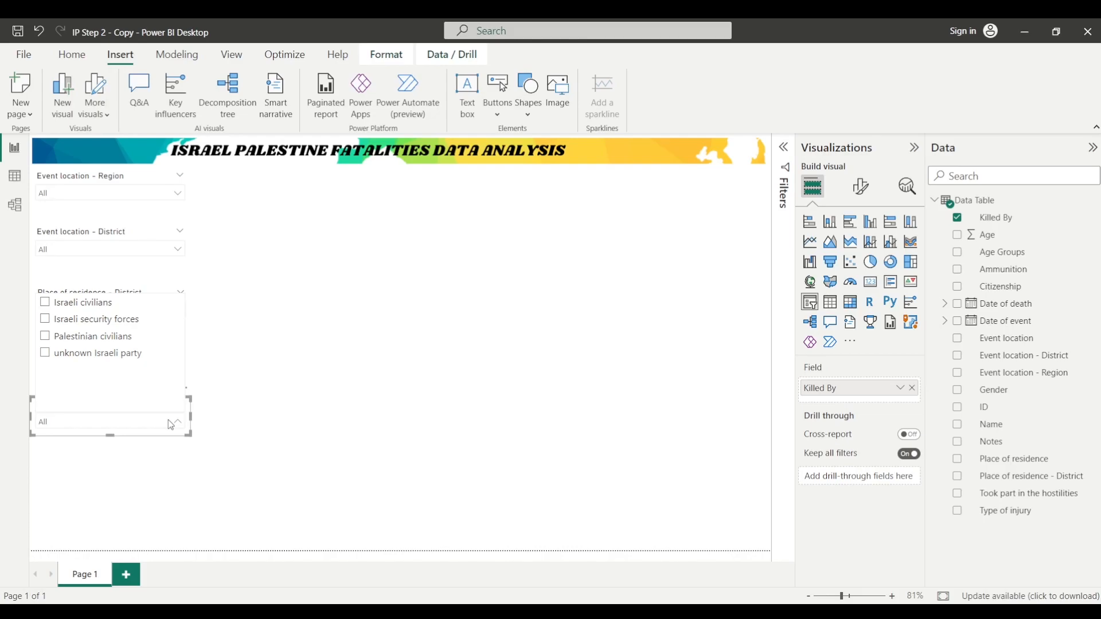
pyautogui.click(218, 383)
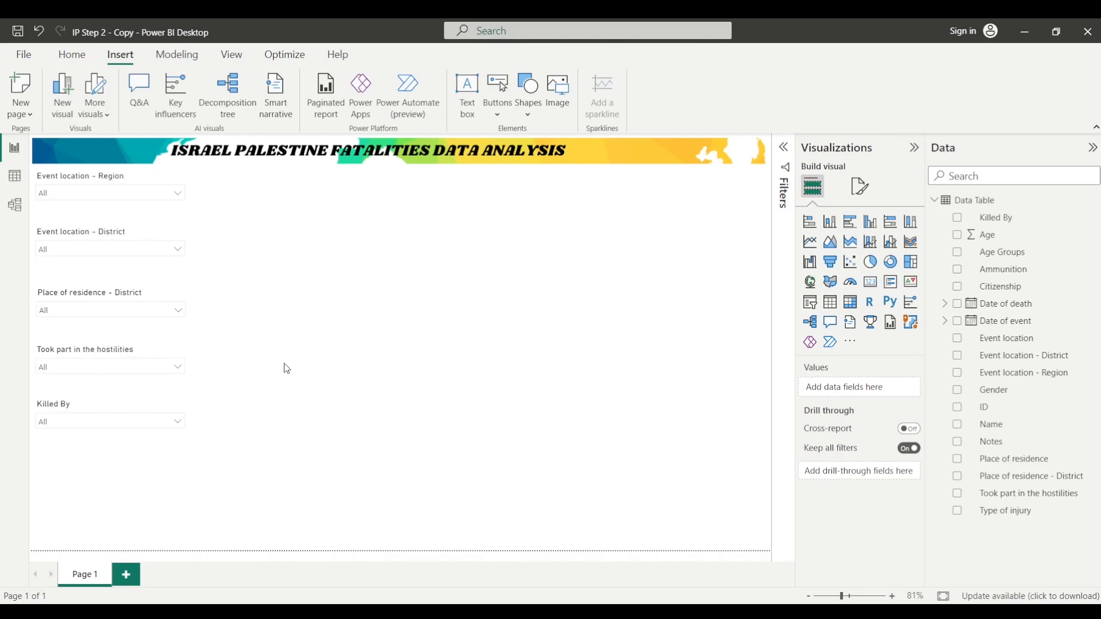
# Select all five slicers, from Event location - Region down to Killed By, and distribute them vertically
pyautogui.click(112, 208)
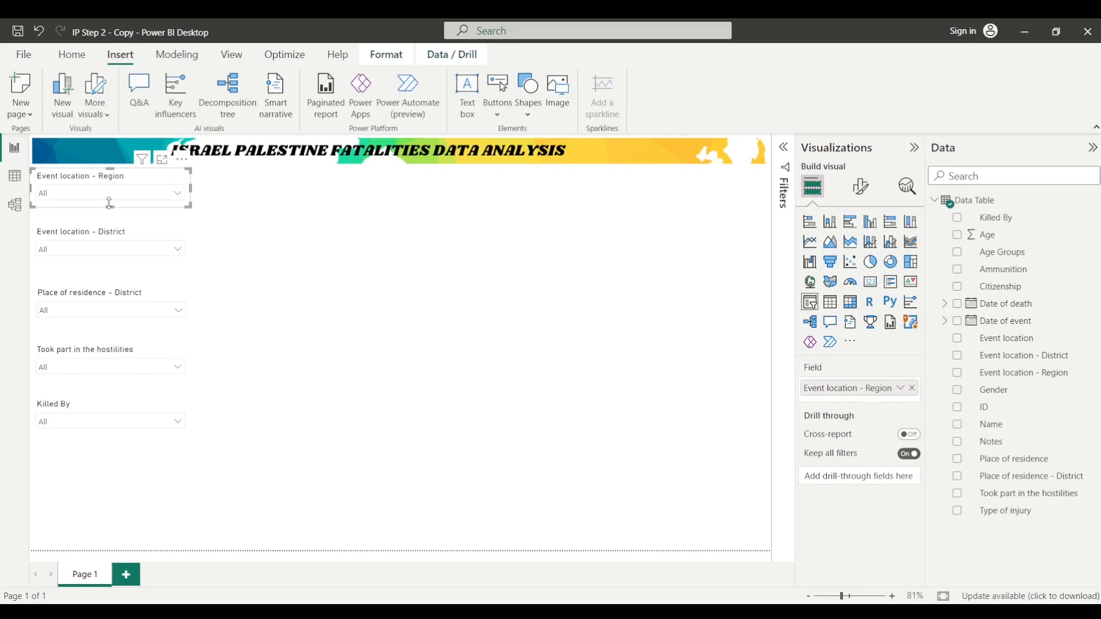
pyautogui.keyDown('ctrl'); pyautogui.click(143, 235); pyautogui.keyUp('ctrl')
pyautogui.keyDown('ctrl'); pyautogui.click(144, 296); pyautogui.keyUp('ctrl')
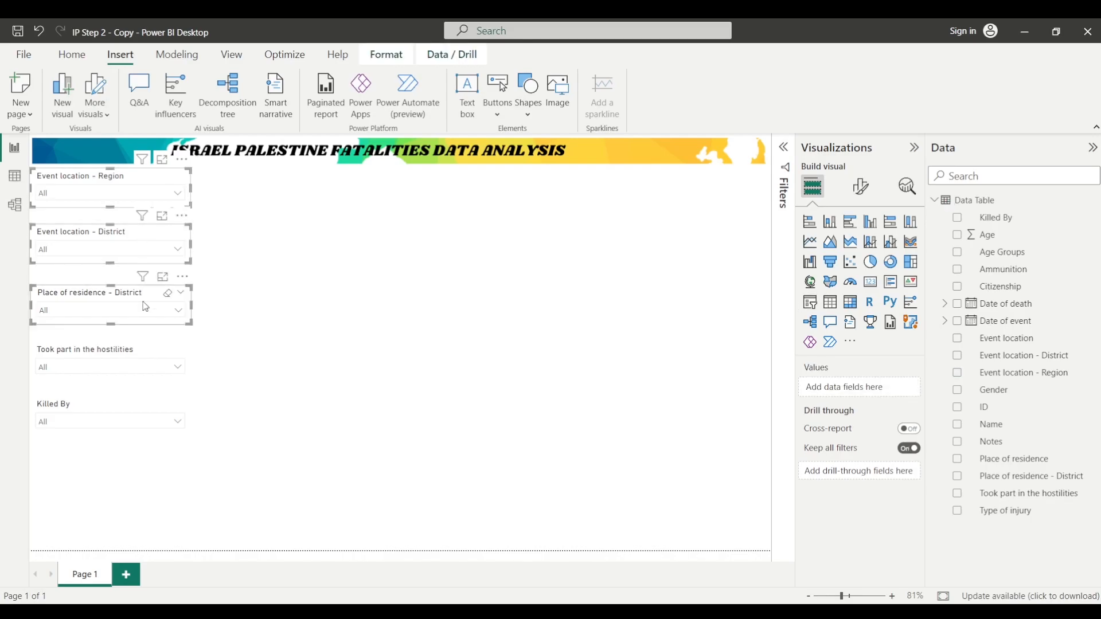
pyautogui.keyDown('ctrl'); pyautogui.click(134, 356); pyautogui.keyUp('ctrl')
pyautogui.keyDown('ctrl'); pyautogui.click(152, 402); pyautogui.keyUp('ctrl')
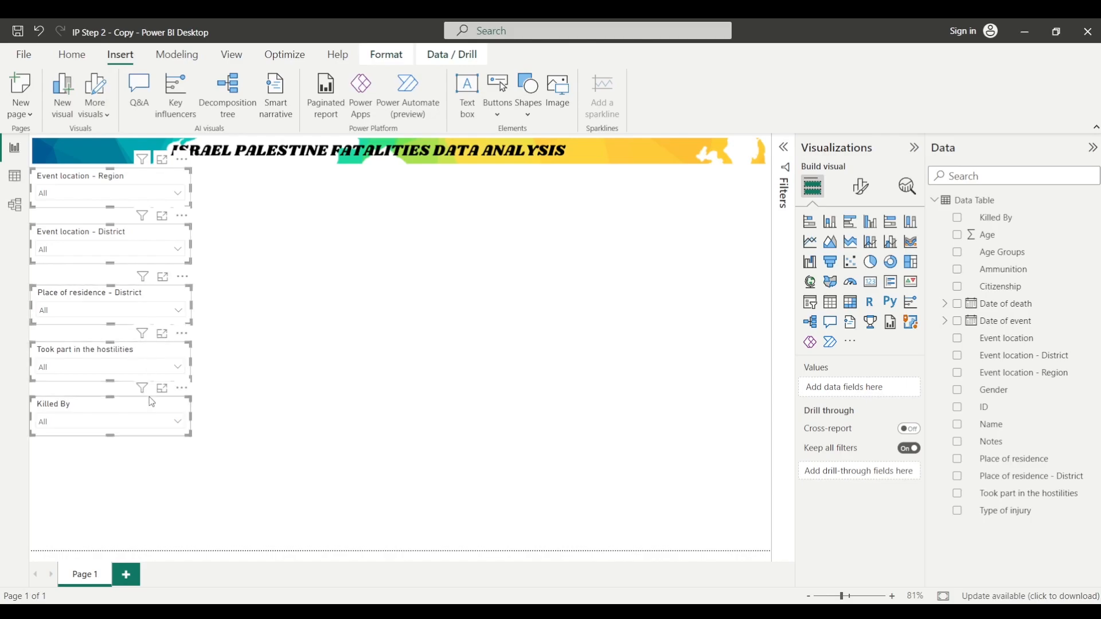
pyautogui.click(388, 55)
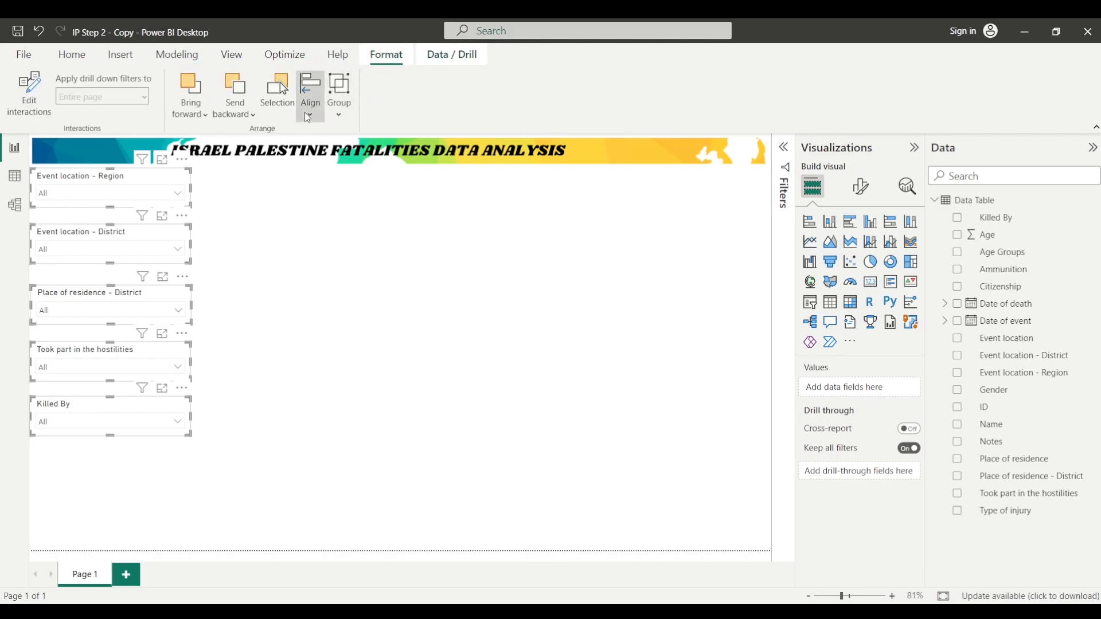
pyautogui.click(307, 117)
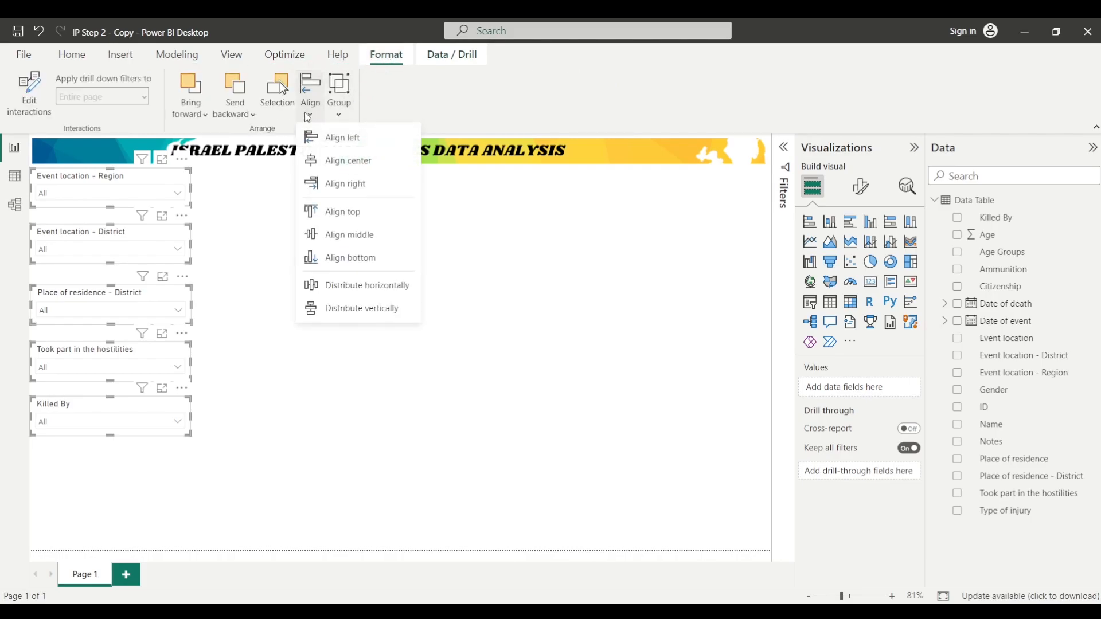
pyautogui.click(360, 310)
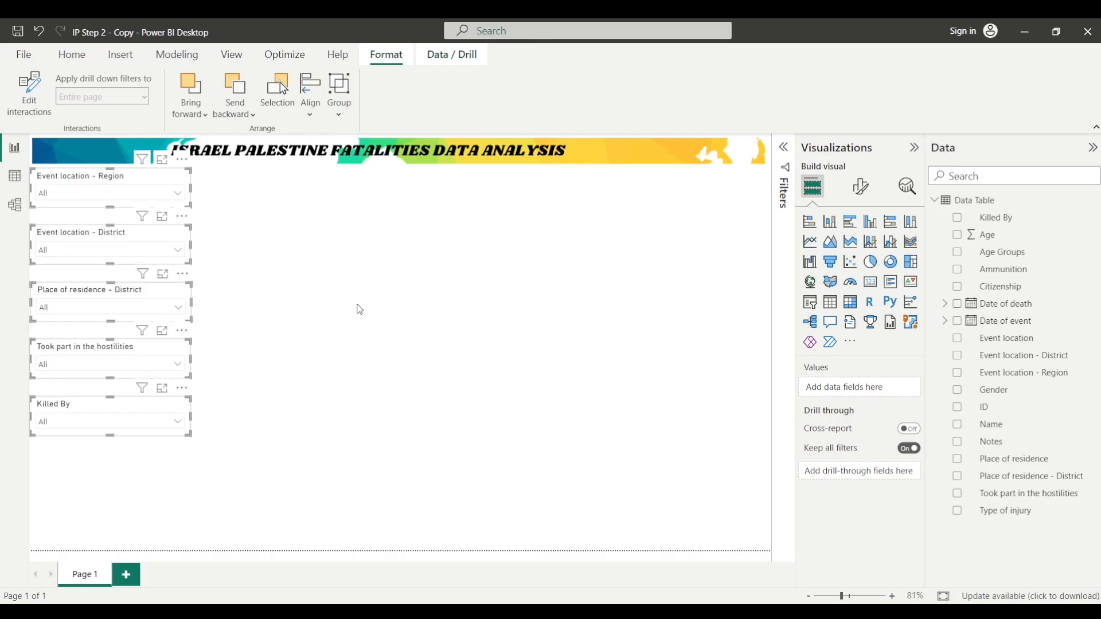
pyautogui.click(292, 349)
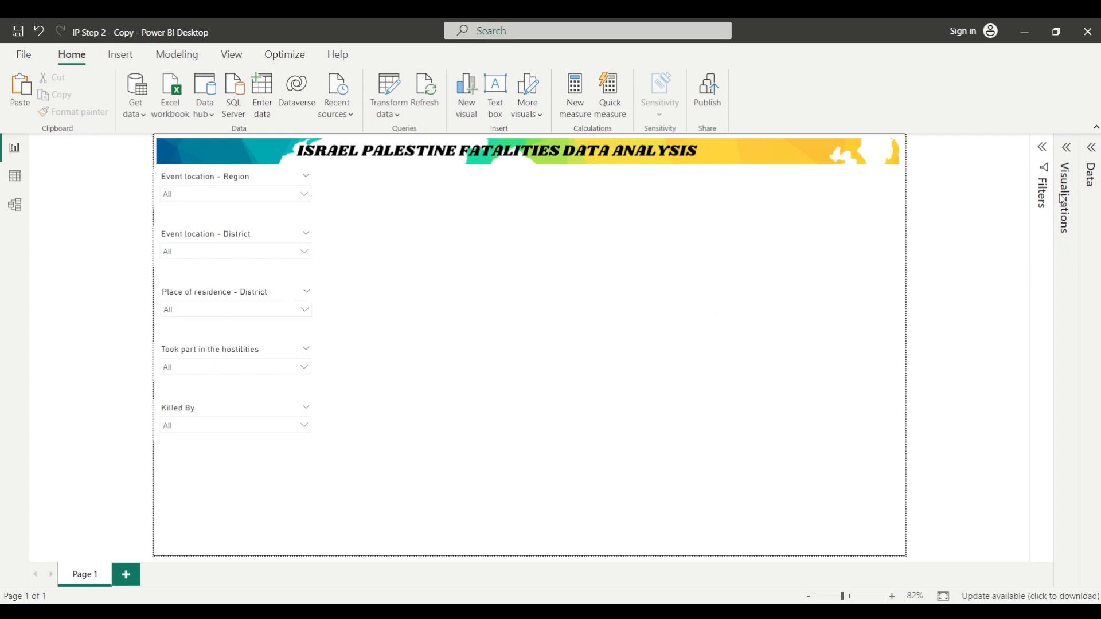
# Add an area chart to the page and place it below the Killed By slicer
pyautogui.click(1071, 153)
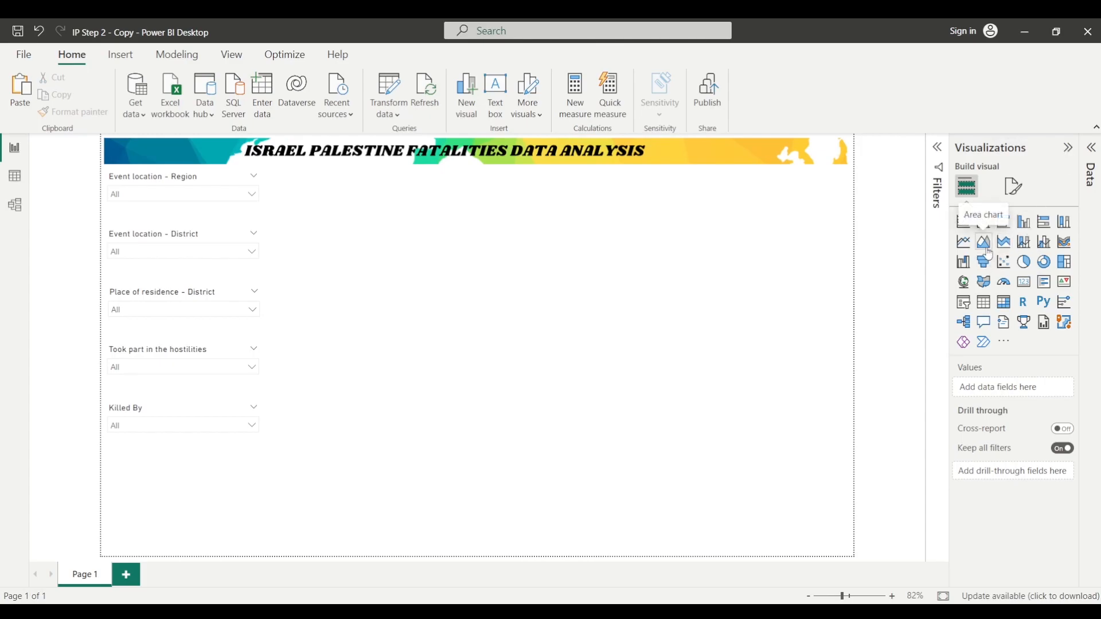
pyautogui.click(987, 253)
pyautogui.moveTo(212, 518); pyautogui.dragTo(219, 505)
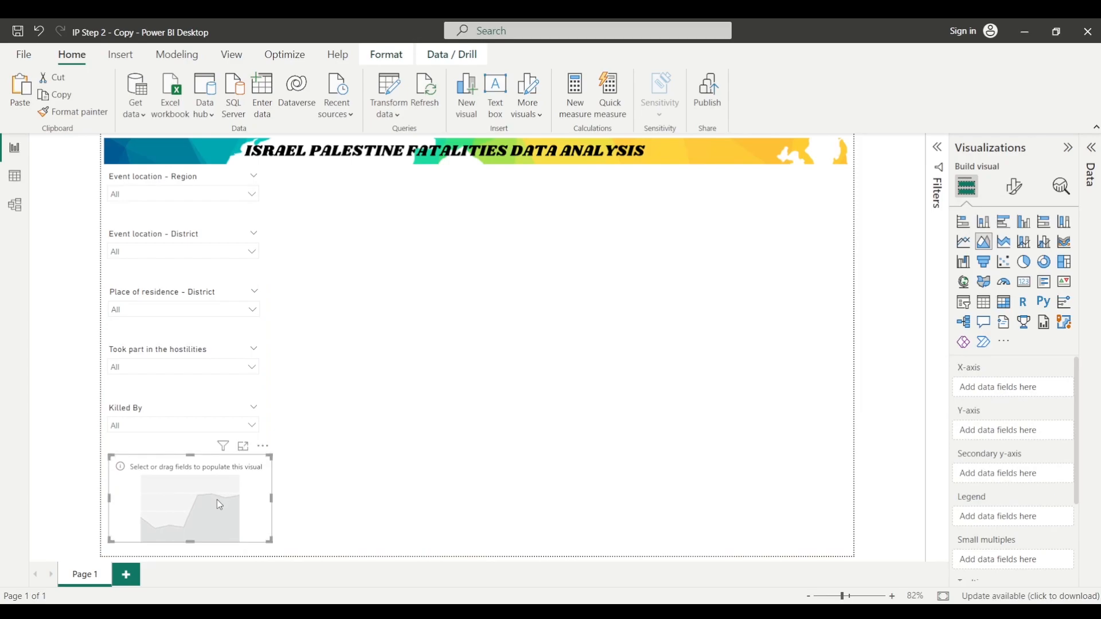
# Plot Date of death on the area chart's X-axis and the count of ID on its Y-axis
pyautogui.click(1092, 155)
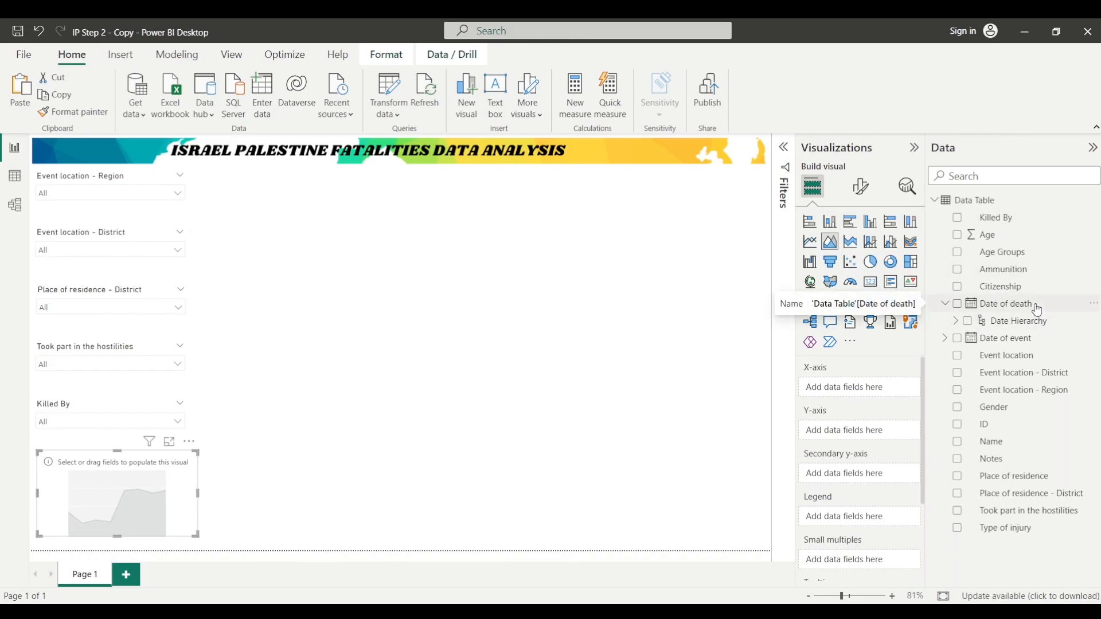
pyautogui.moveTo(1036, 309); pyautogui.dragTo(886, 395)
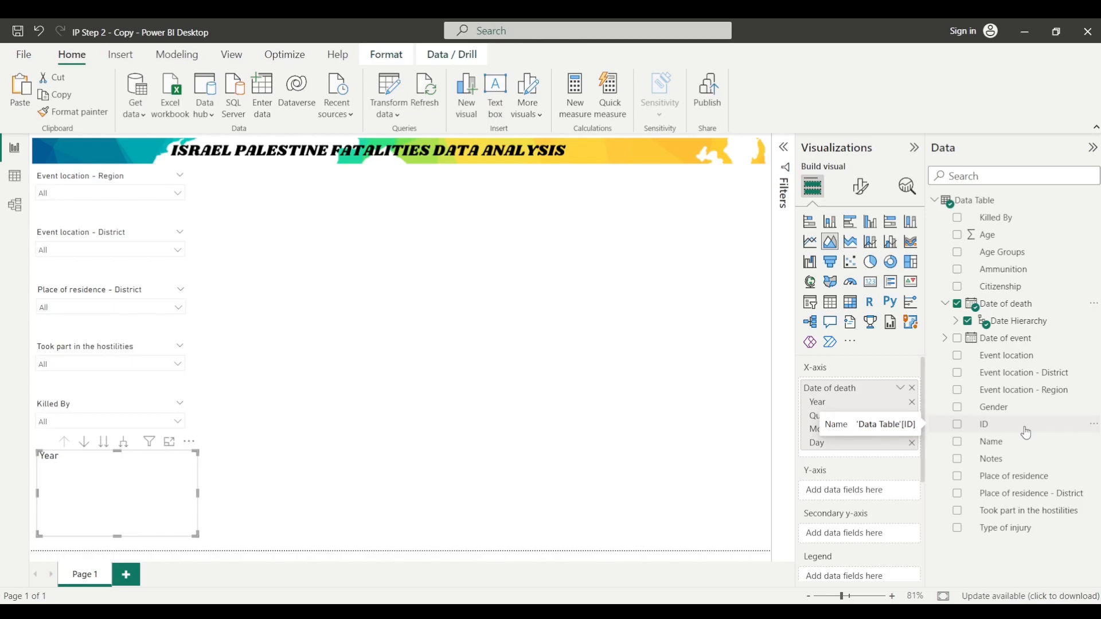
pyautogui.moveTo(1026, 432); pyautogui.dragTo(878, 500)
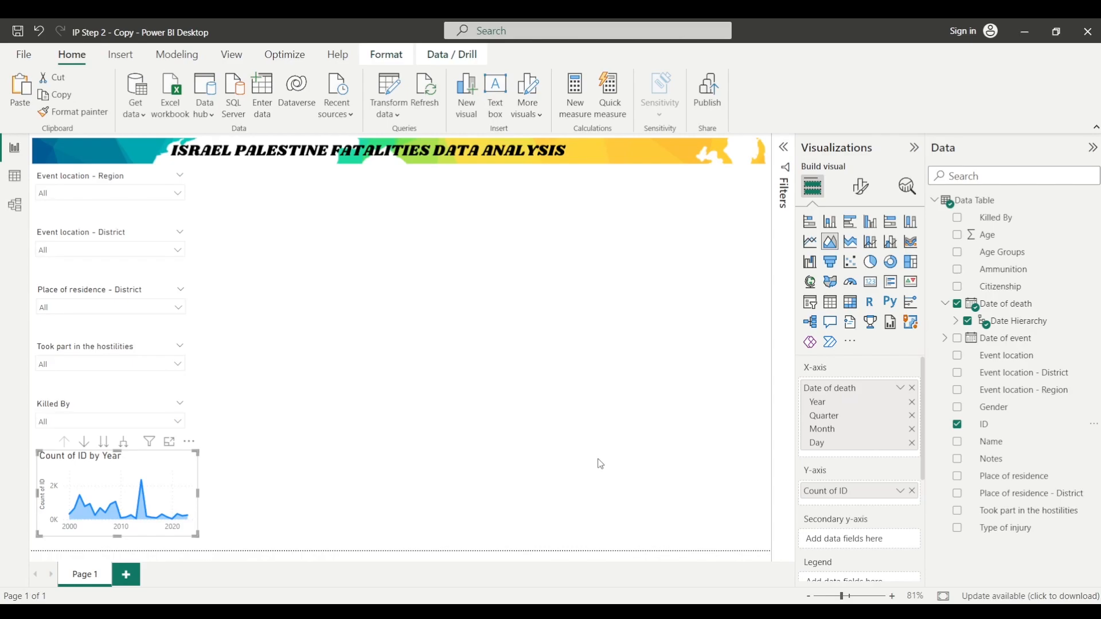
# Widen the area chart so it spans the page beneath the slicers
pyautogui.moveTo(195, 534); pyautogui.dragTo(758, 540)
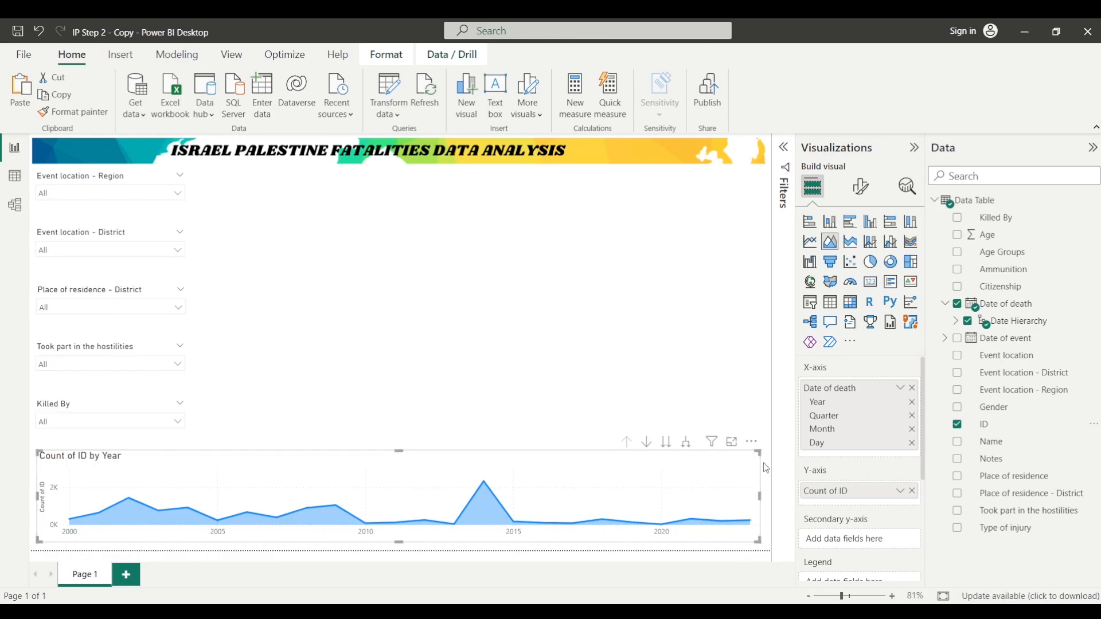
pyautogui.moveTo(758, 453); pyautogui.dragTo(761, 451)
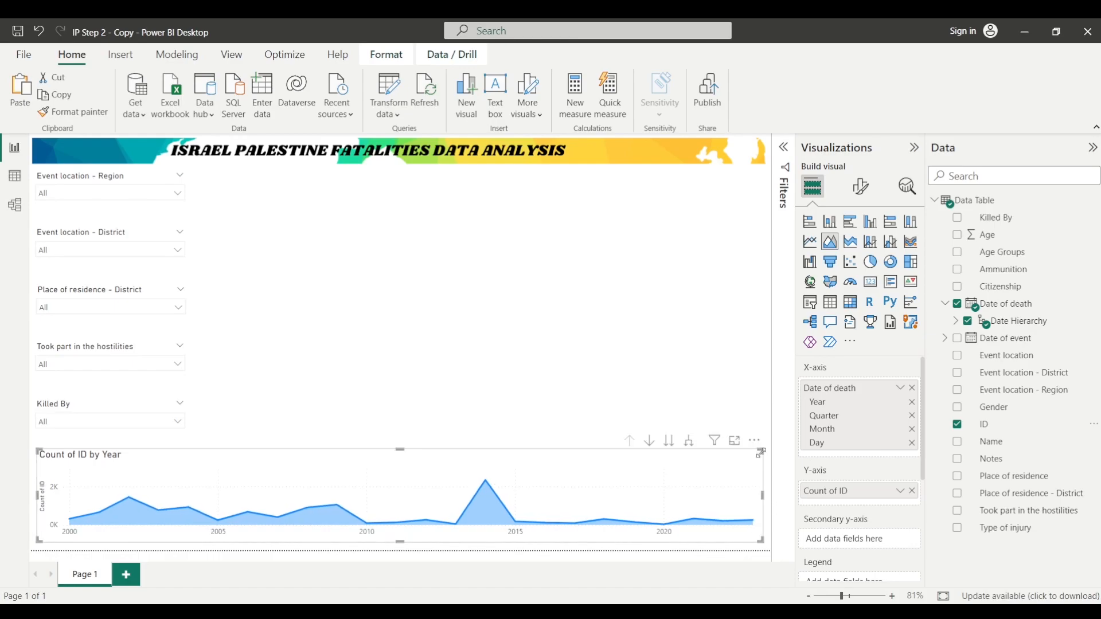
pyautogui.click(562, 377)
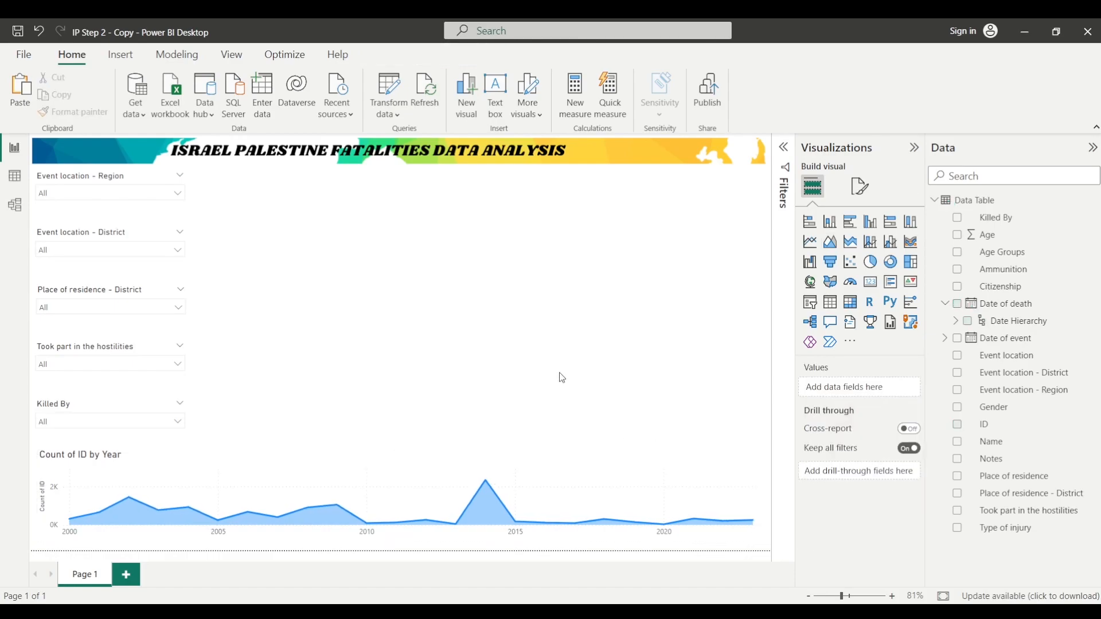
# Turn off both the horizontal and vertical gridlines of the Count of ID by Year area chart
pyautogui.click(420, 475)
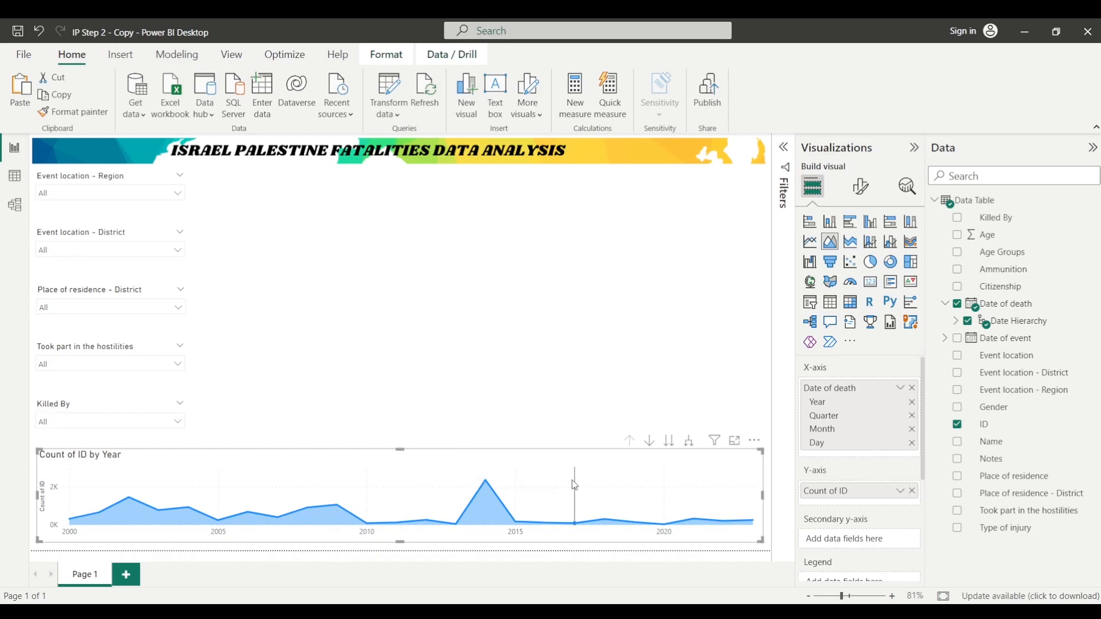
pyautogui.click(861, 190)
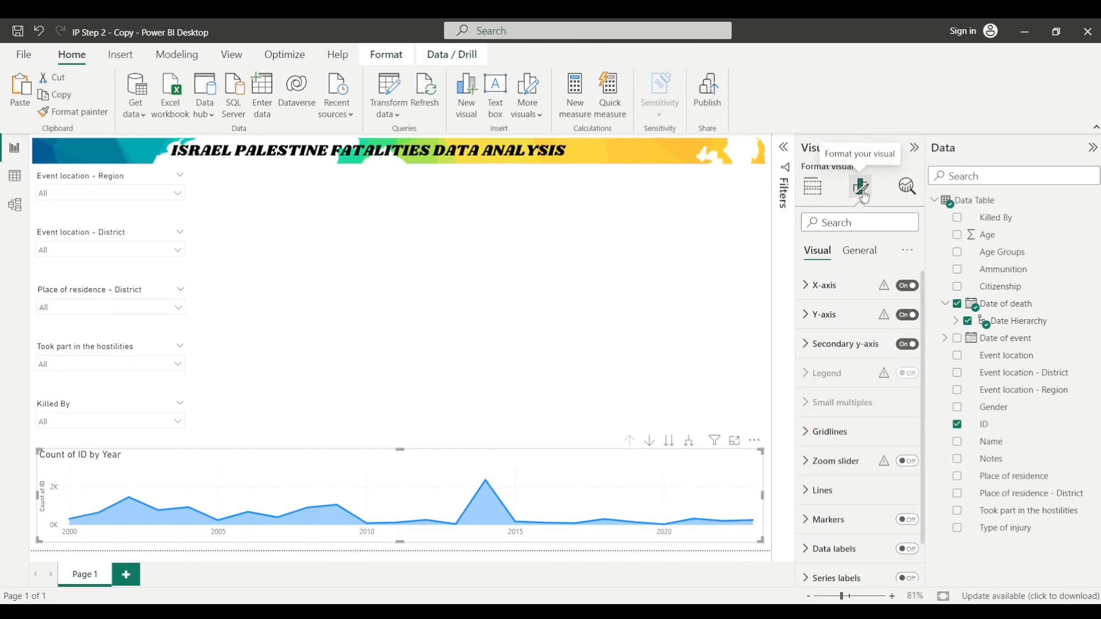
pyautogui.click(823, 440)
pyautogui.scroll(-3, 837, 458)
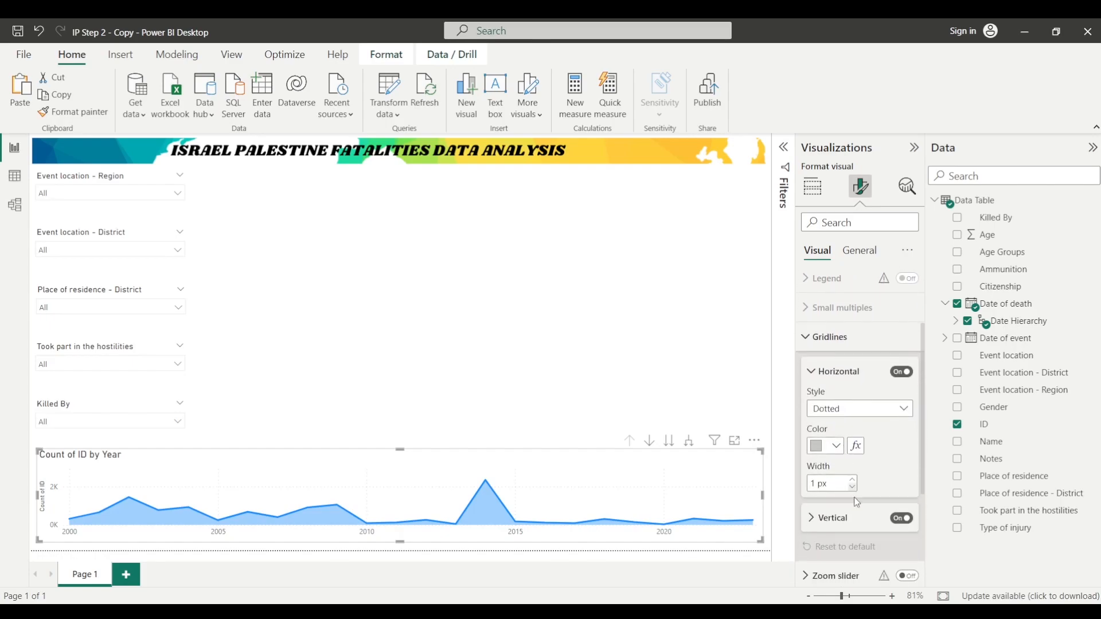
pyautogui.click(899, 519)
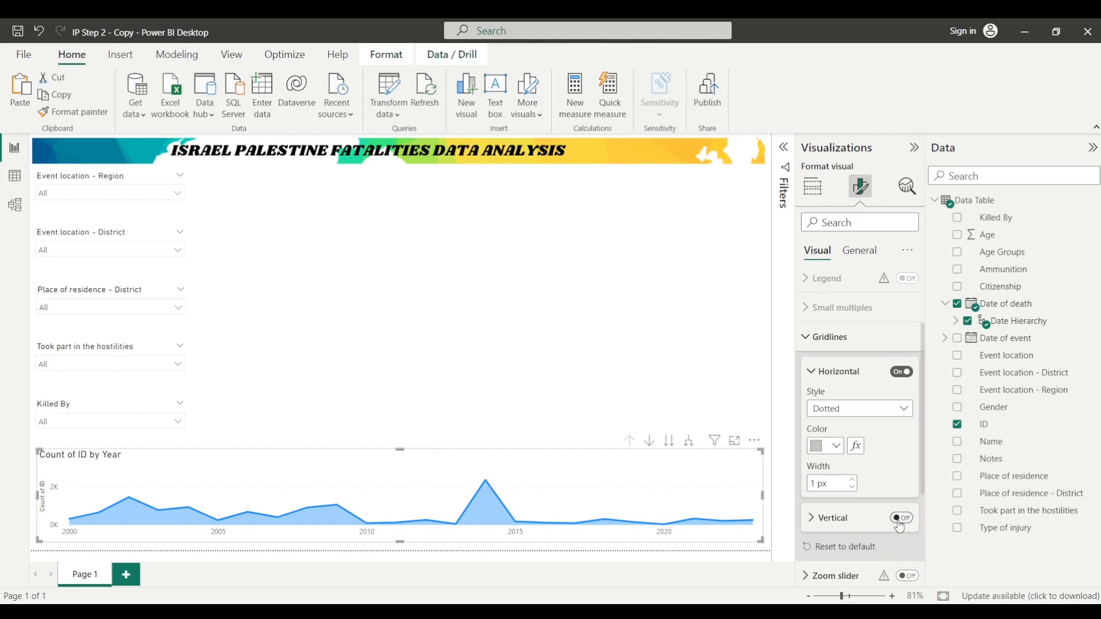
pyautogui.click(901, 371)
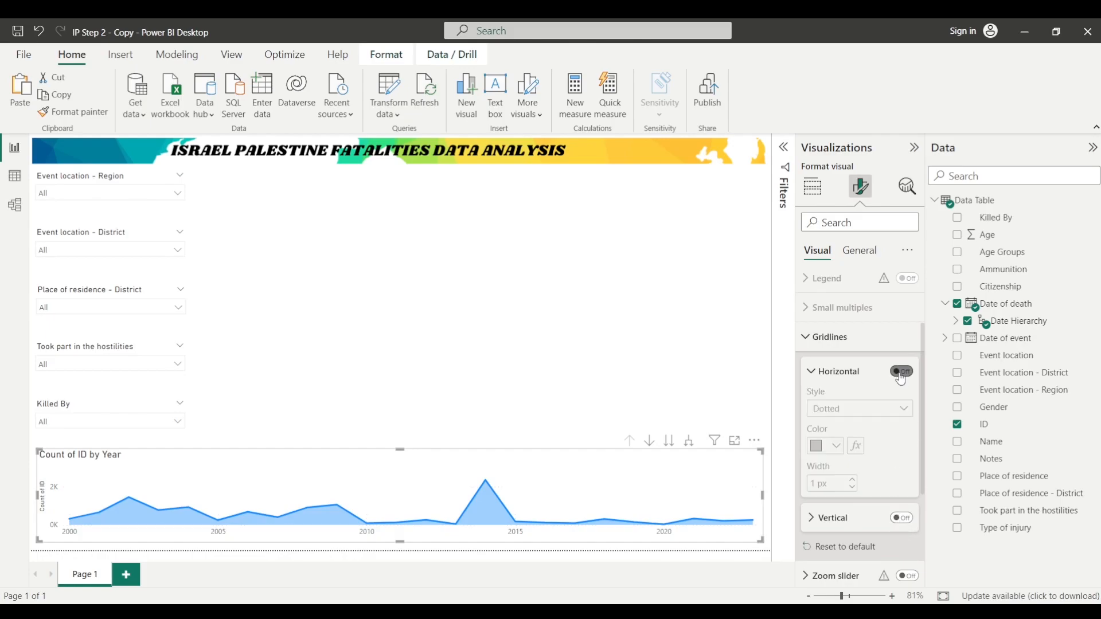
pyautogui.click(807, 339)
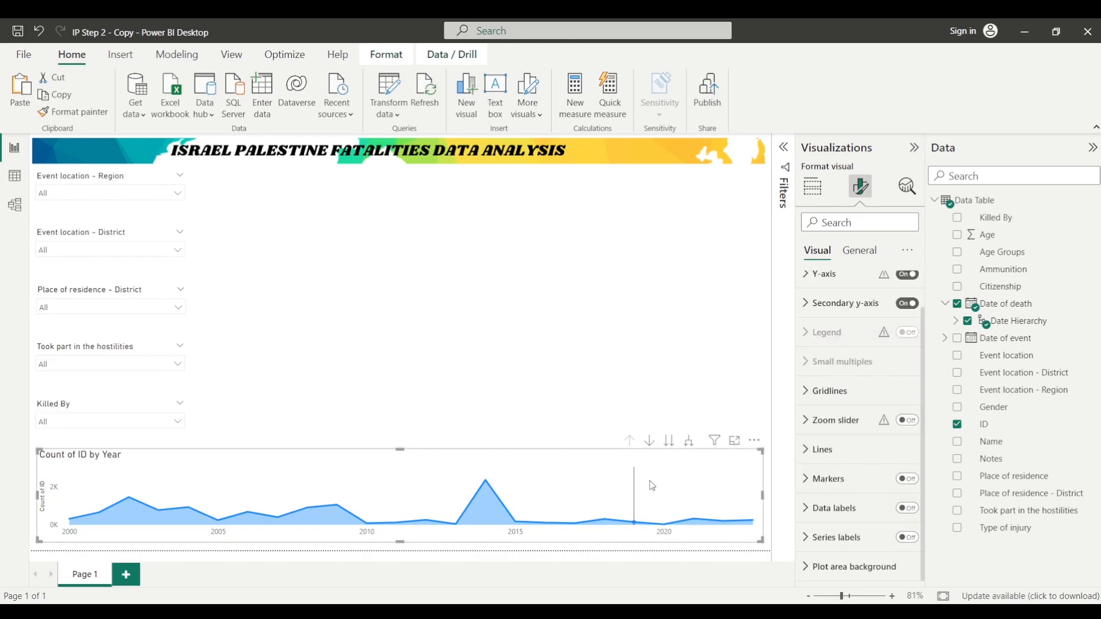
# Set the area chart's Count of ID line color to light pink and make the chart slightly taller at its upper edge
pyautogui.moveTo(682, 488)
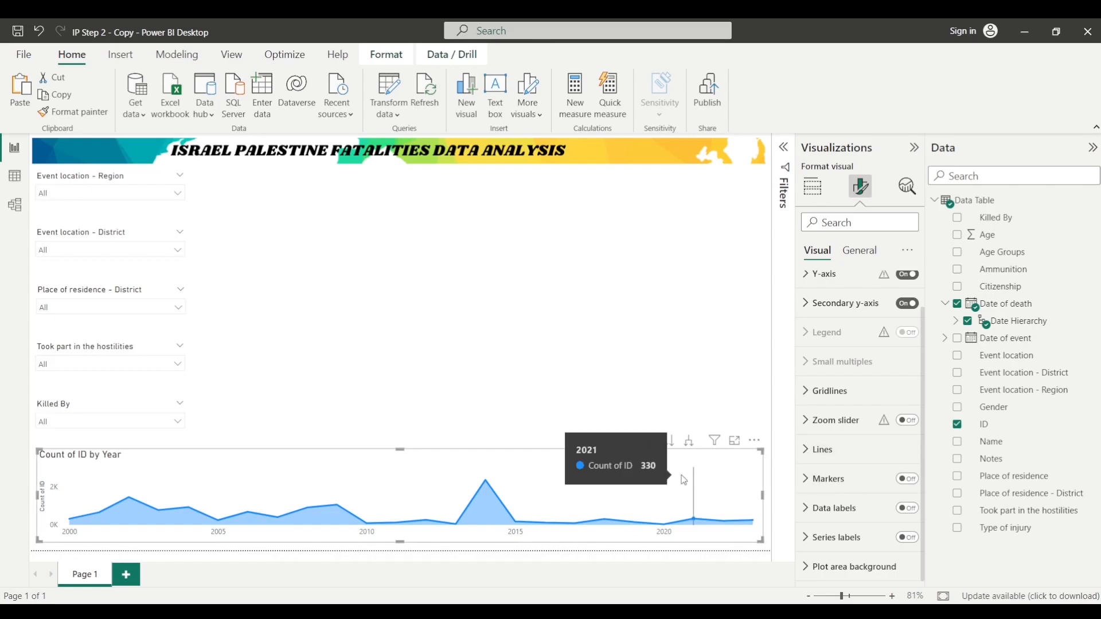
pyautogui.click(827, 457)
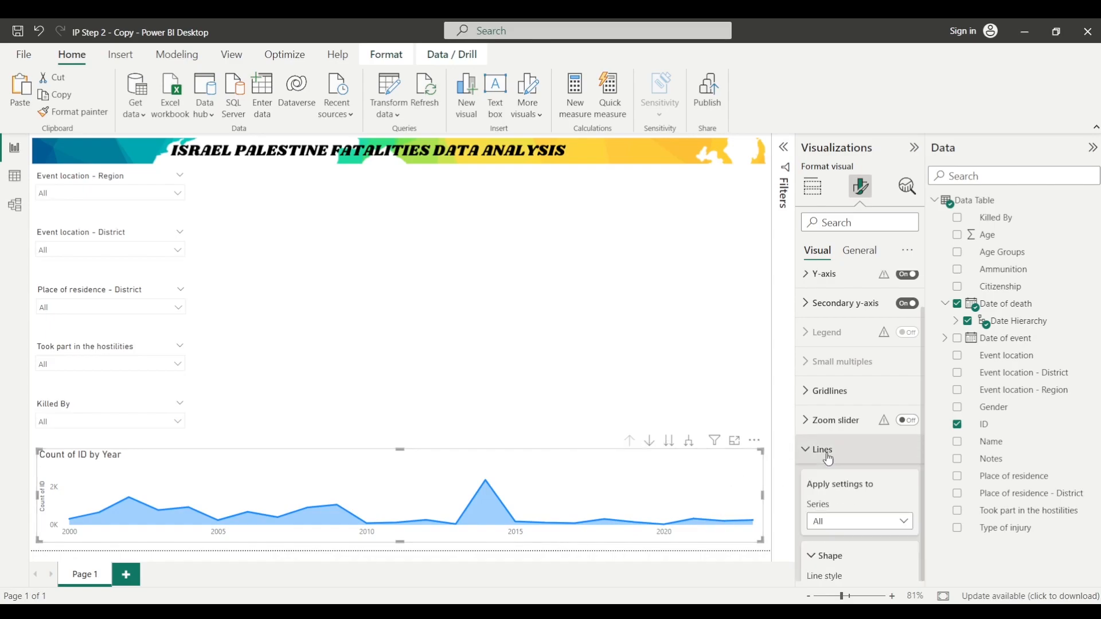
pyautogui.scroll(-2, 828, 457)
pyautogui.click(828, 456)
pyautogui.scroll(-3, 828, 456)
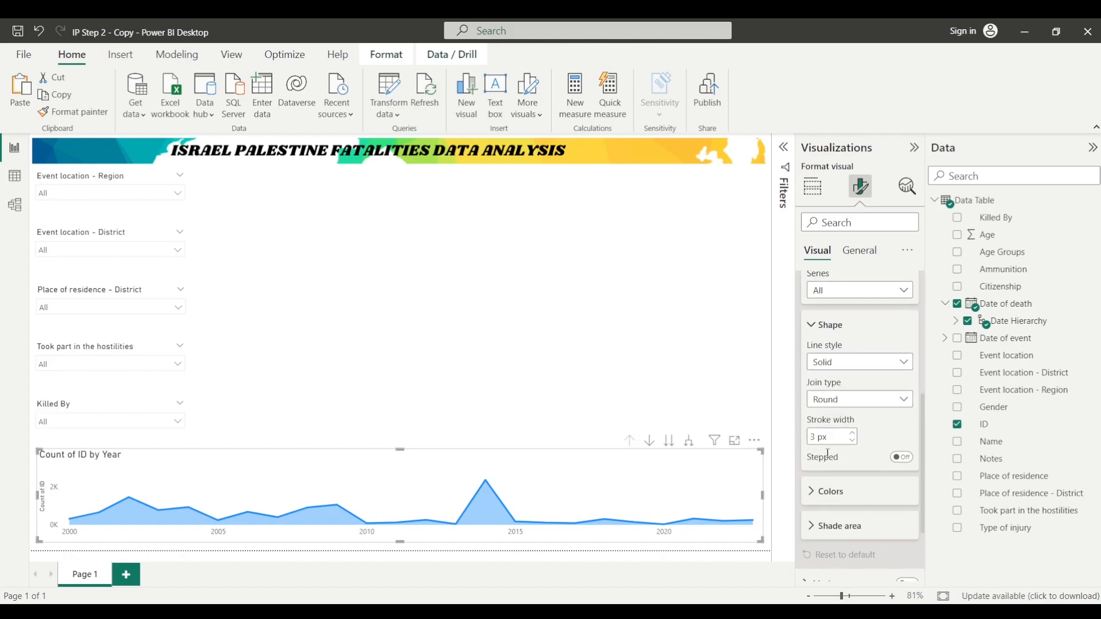
pyautogui.click(848, 493)
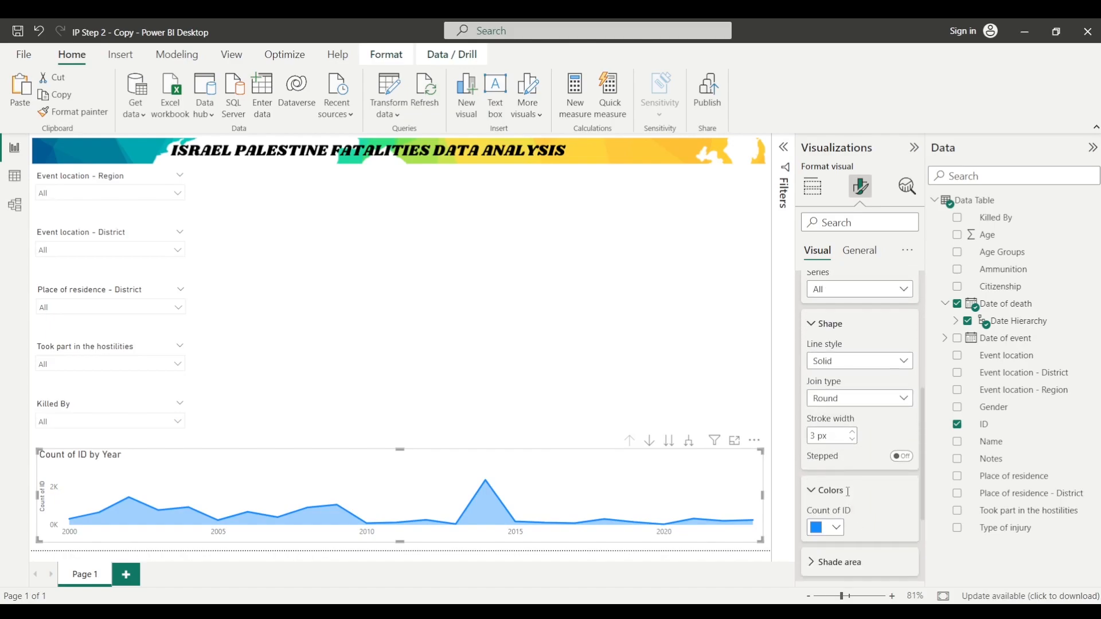
pyautogui.scroll(-1, 845, 497)
pyautogui.click(838, 448)
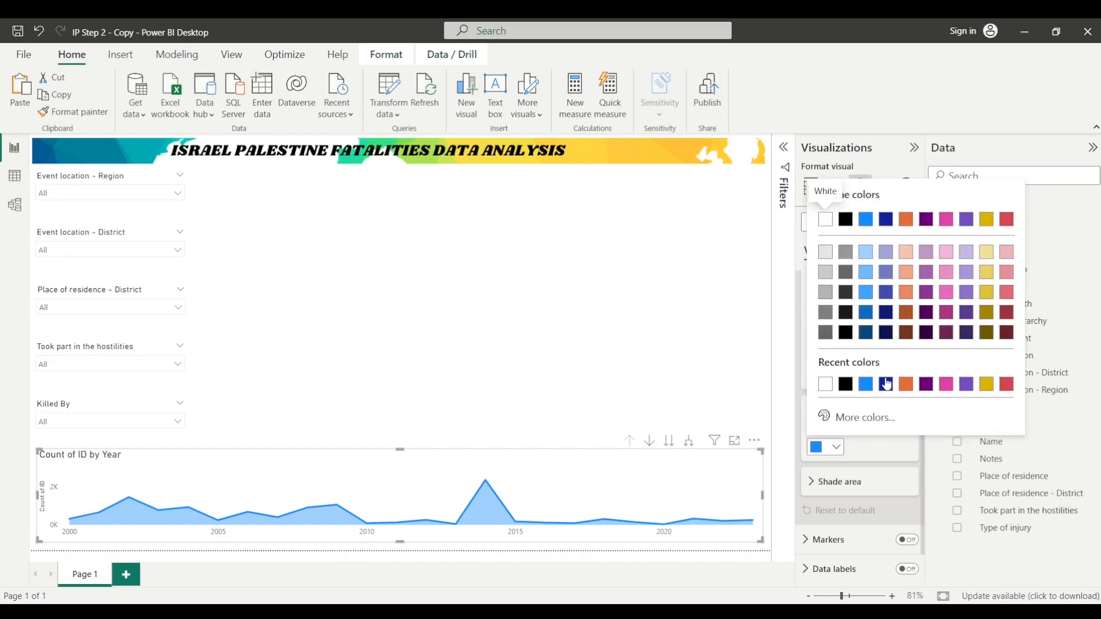
pyautogui.click(947, 259)
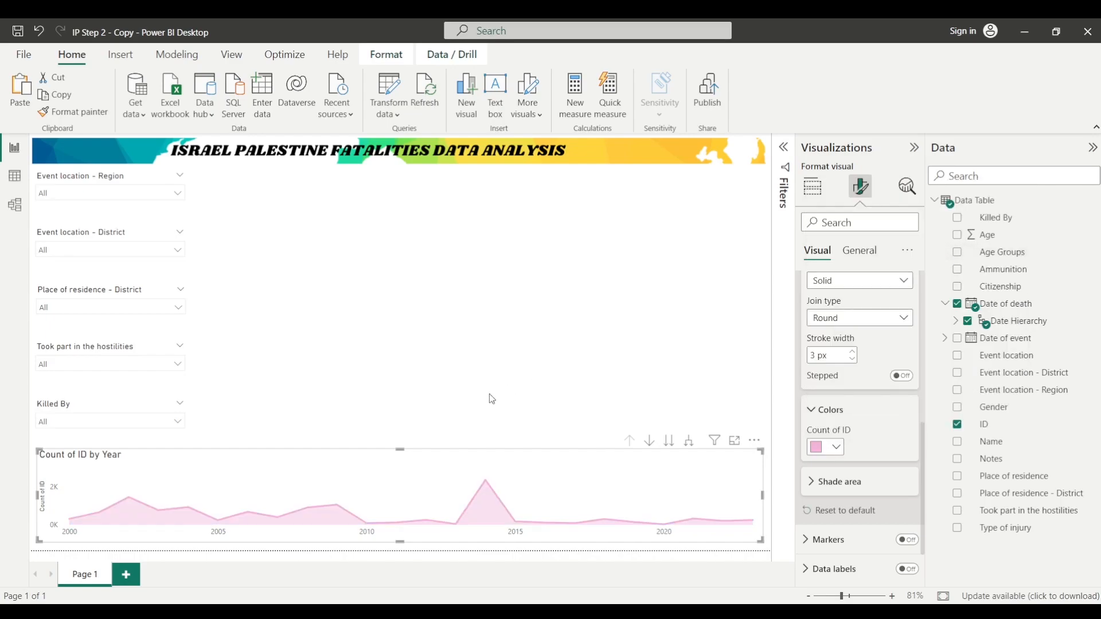
pyautogui.moveTo(399, 449); pyautogui.dragTo(398, 446)
pyautogui.click(444, 419)
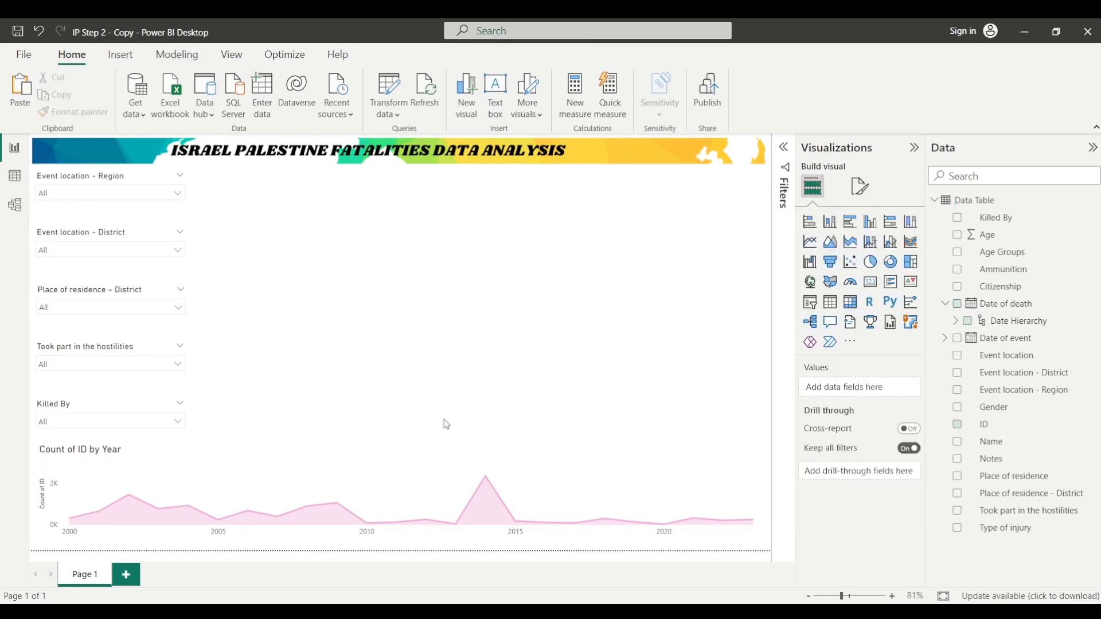
# Turn on markers for the area chart and set their default color to a darker pink than the line
pyautogui.click(386, 470)
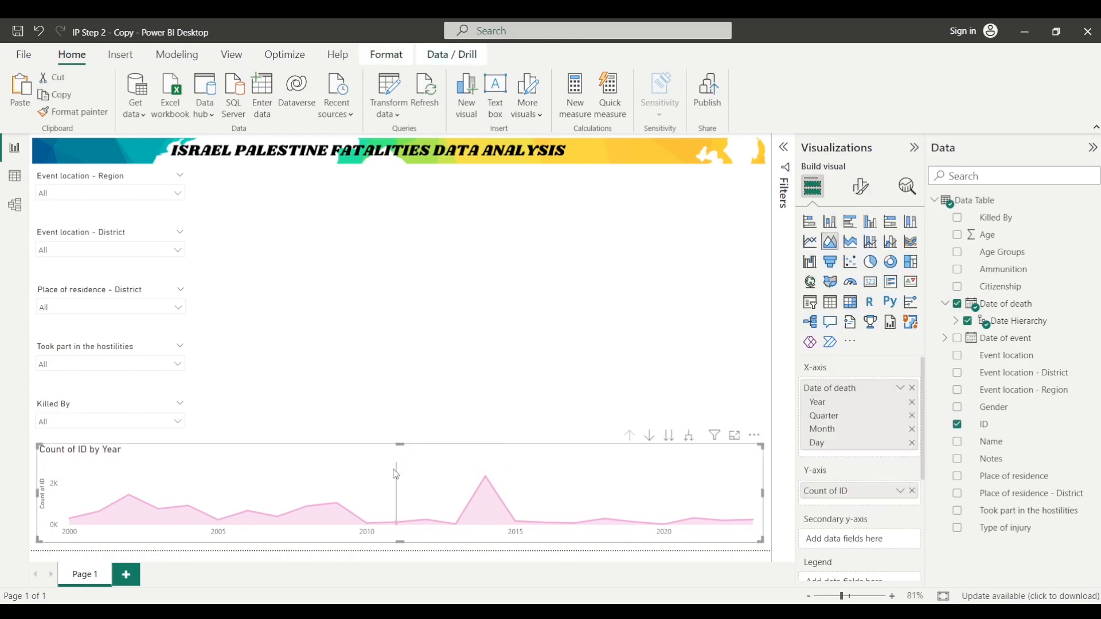
pyautogui.click(861, 189)
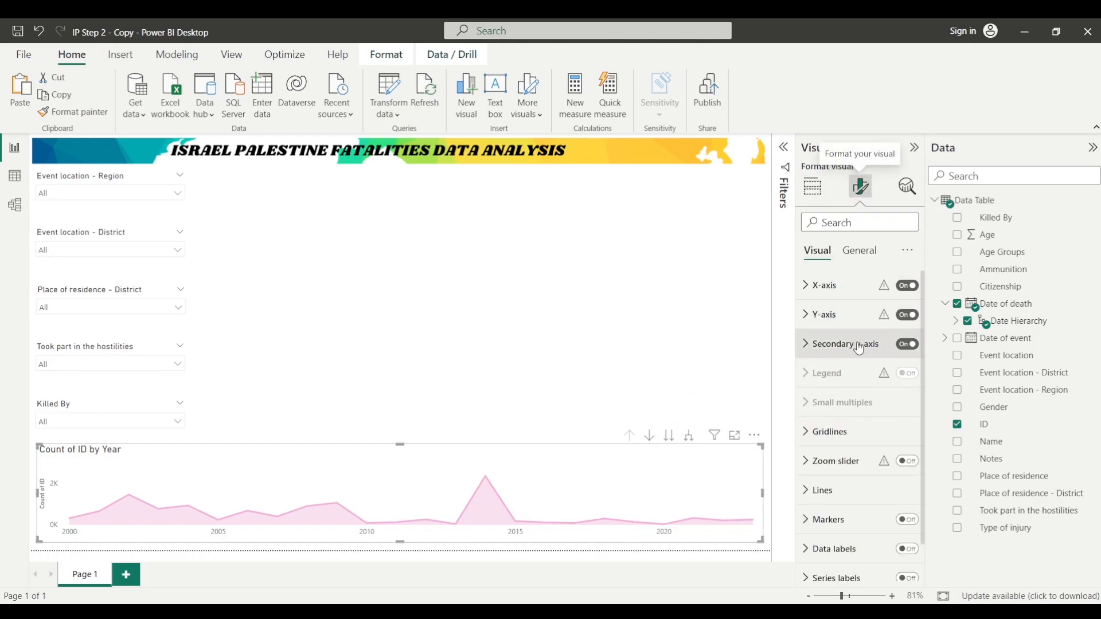
pyautogui.scroll(-1, 835, 513)
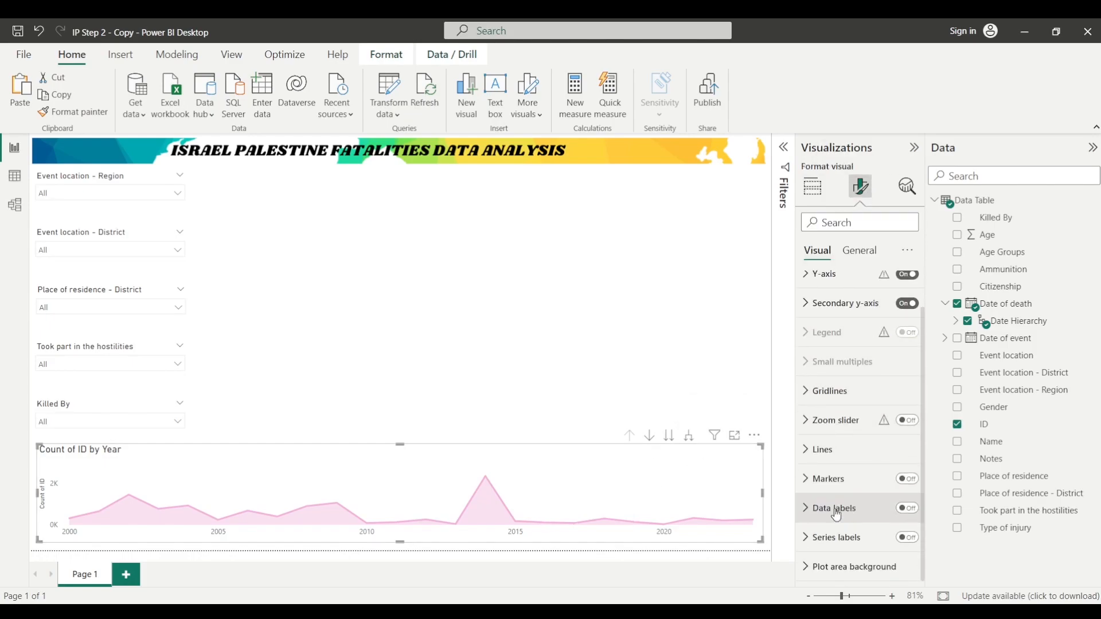
pyautogui.click(910, 480)
pyautogui.click(824, 483)
pyautogui.scroll(-4, 826, 483)
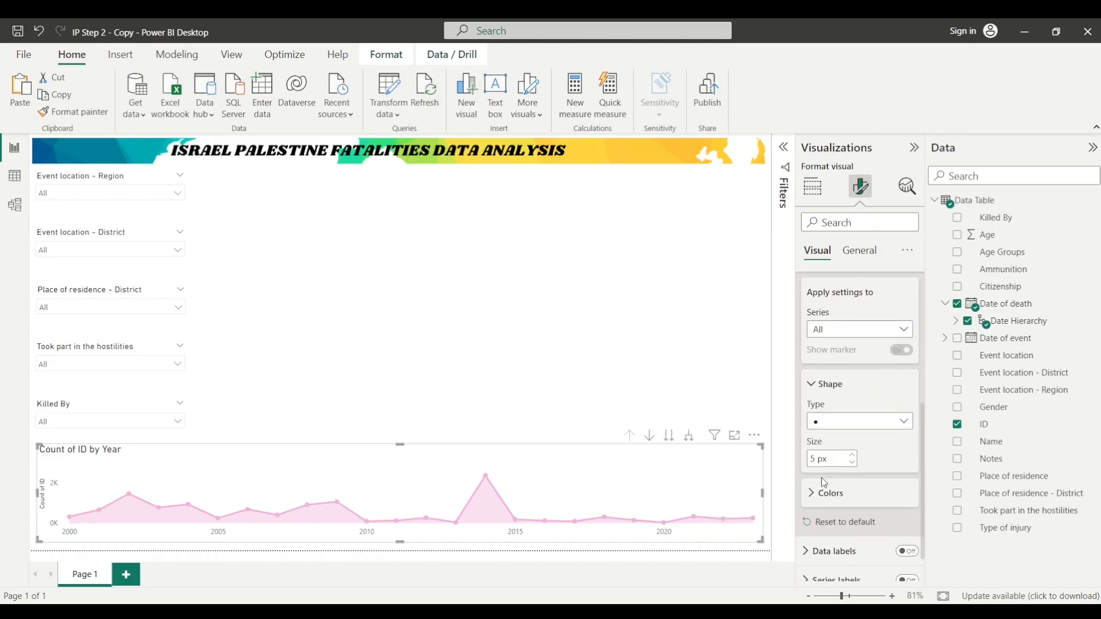
pyautogui.click(850, 479)
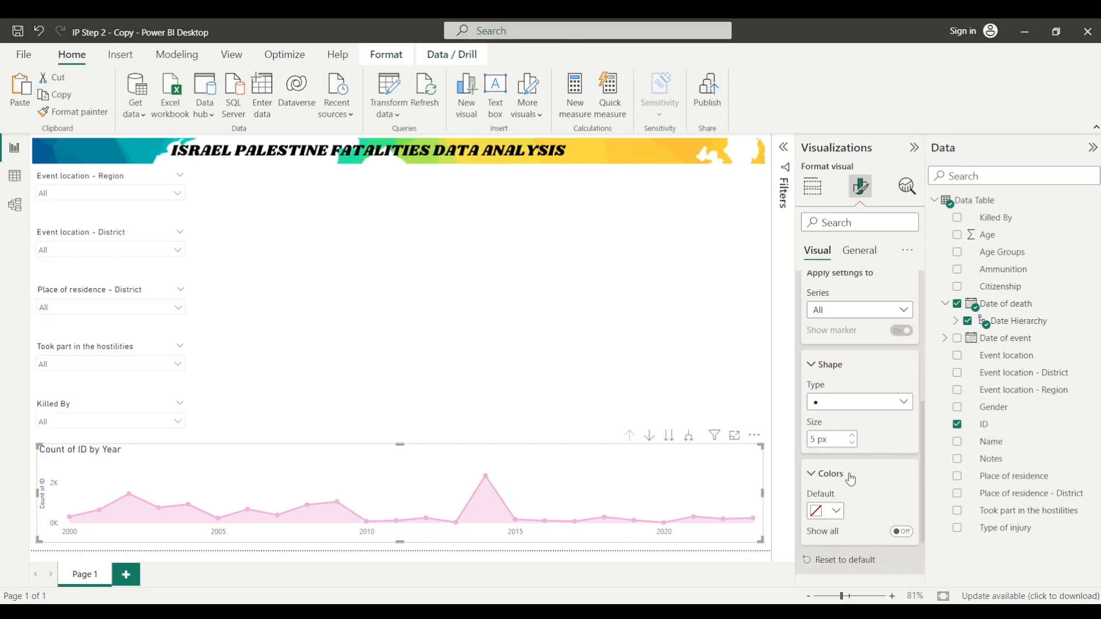
pyautogui.click(840, 516)
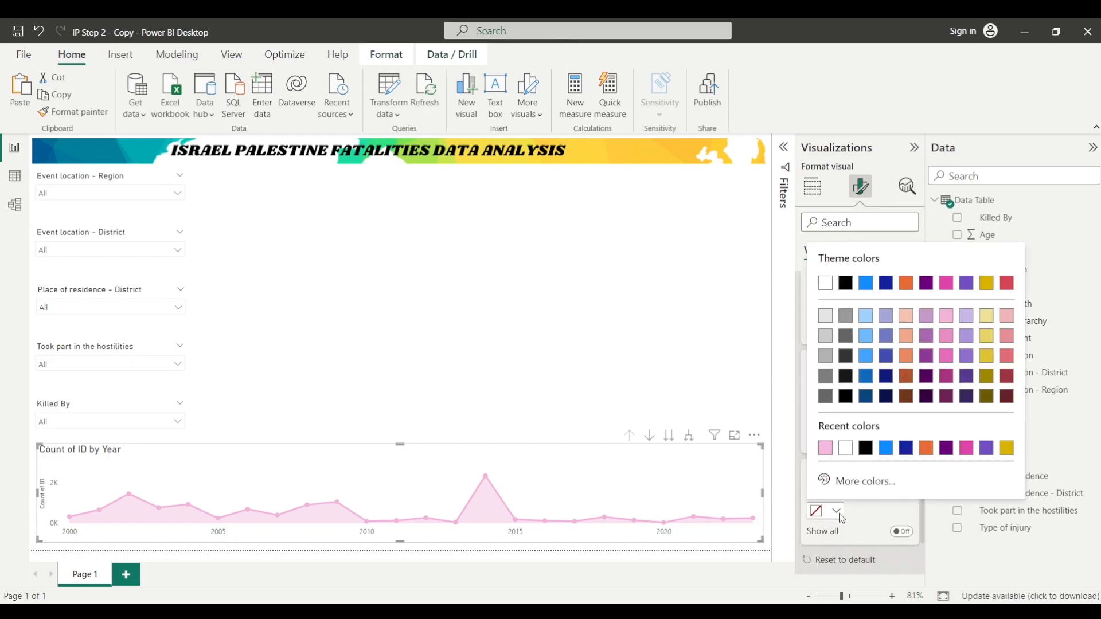
pyautogui.click(946, 357)
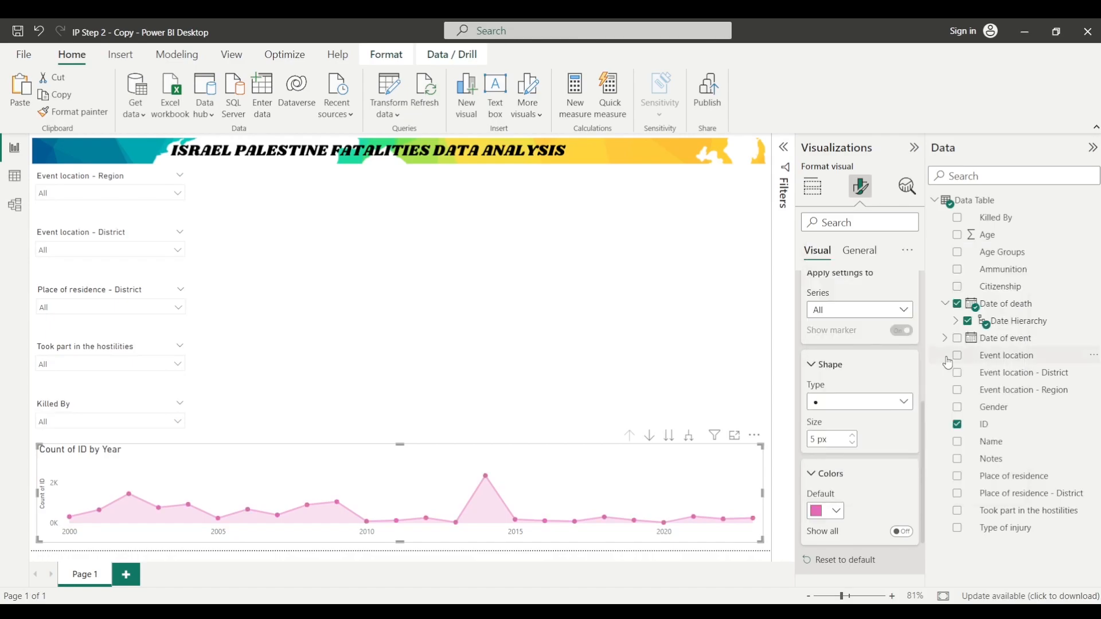
pyautogui.click(523, 352)
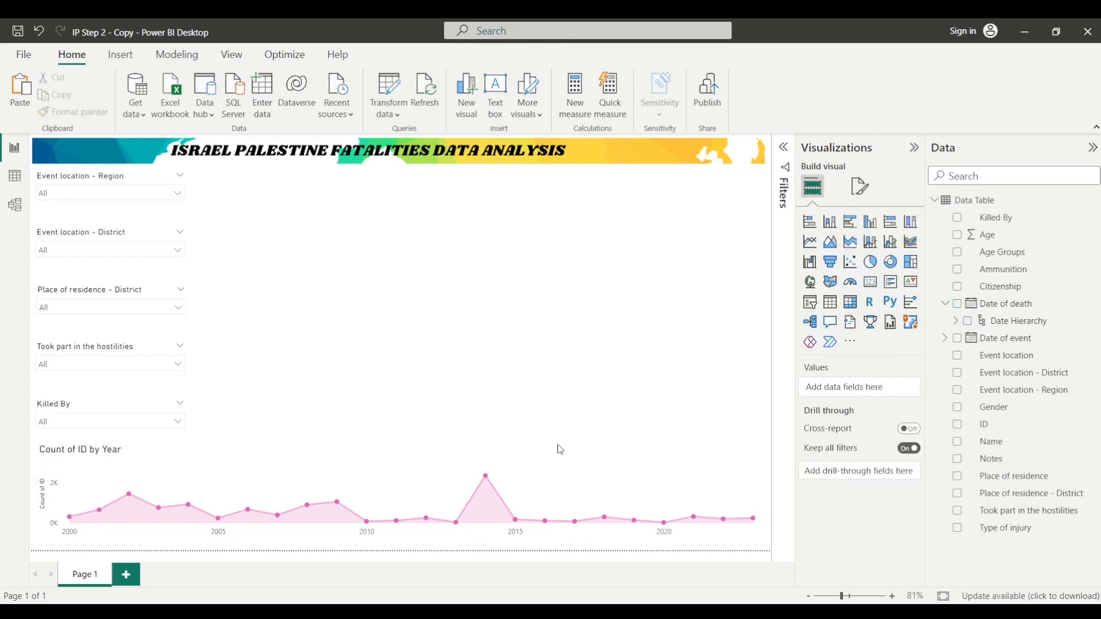
# Turn on a visual border around the area chart
pyautogui.click(561, 475)
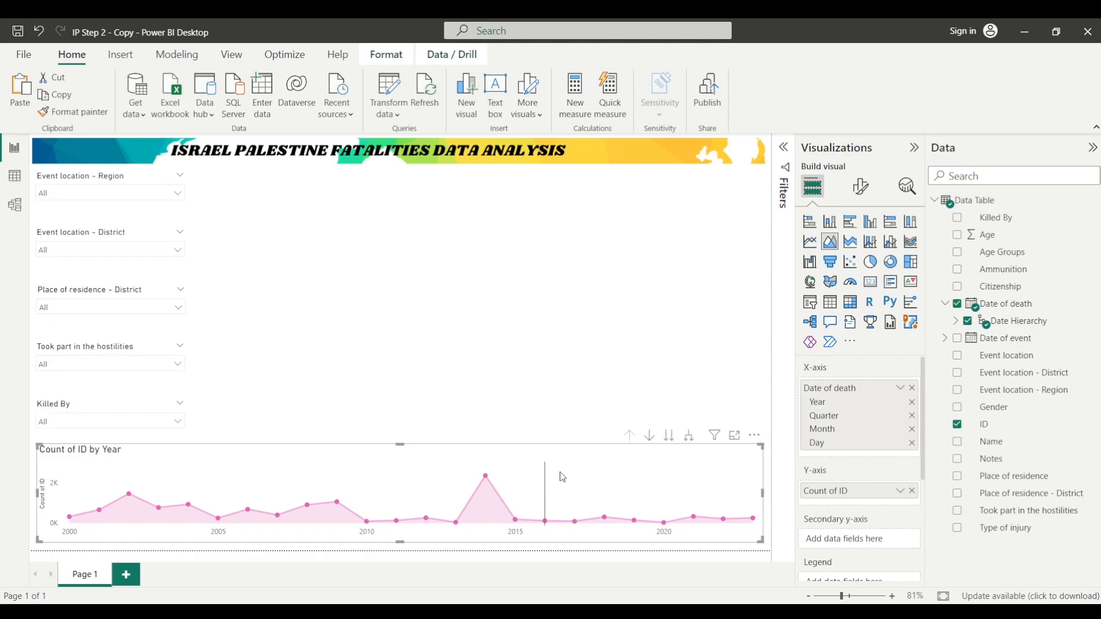
pyautogui.click(861, 194)
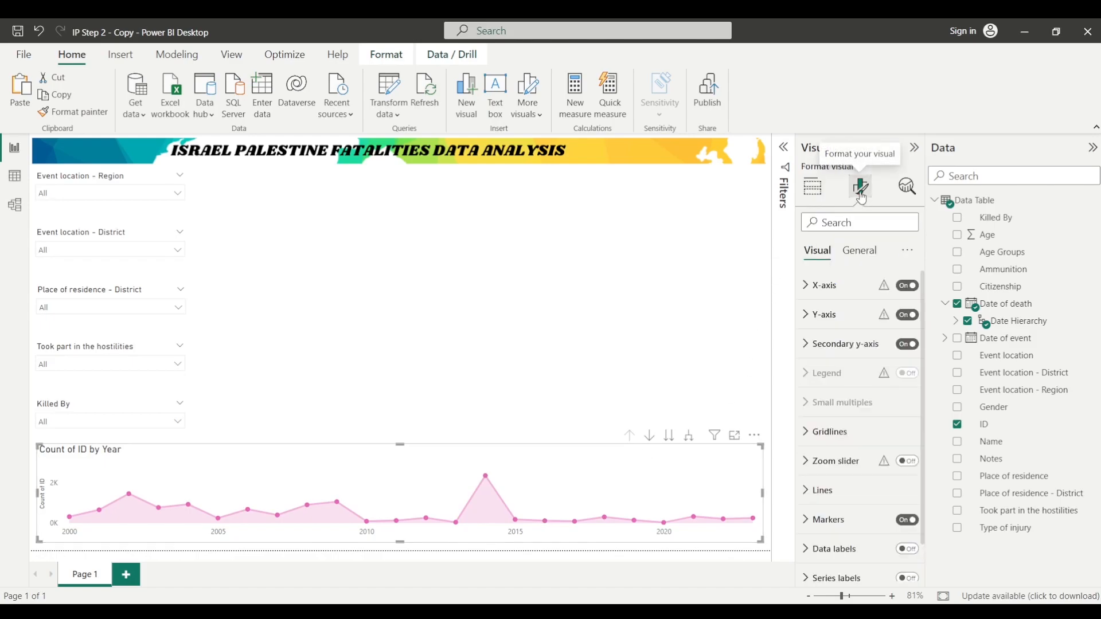
pyautogui.click(872, 255)
pyautogui.click(831, 345)
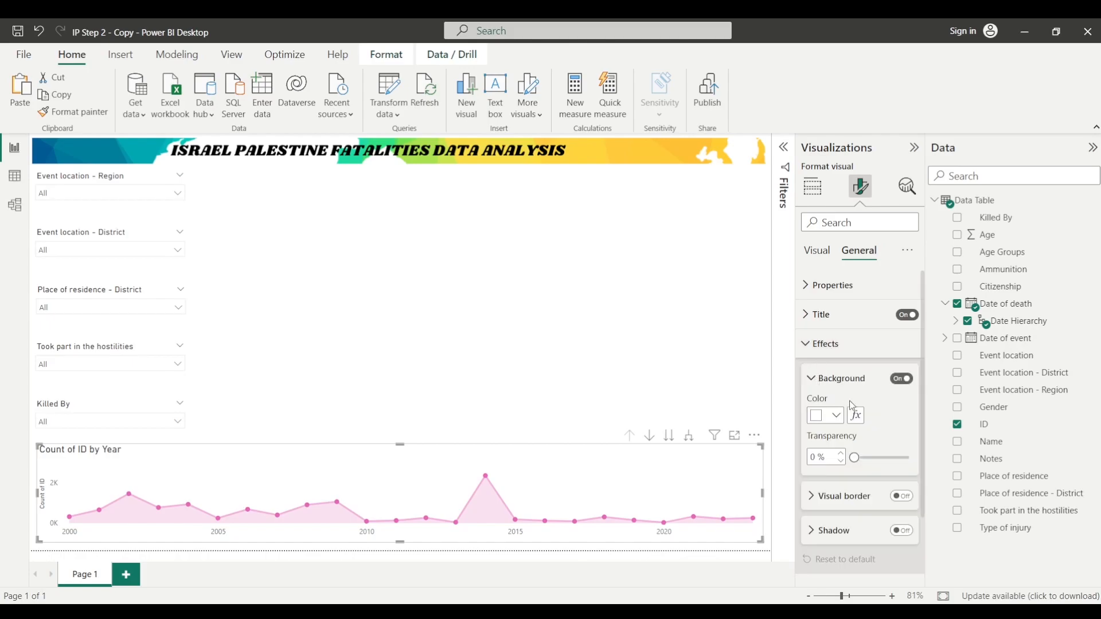
pyautogui.click(904, 497)
pyautogui.click(834, 506)
pyautogui.scroll(-3, 835, 509)
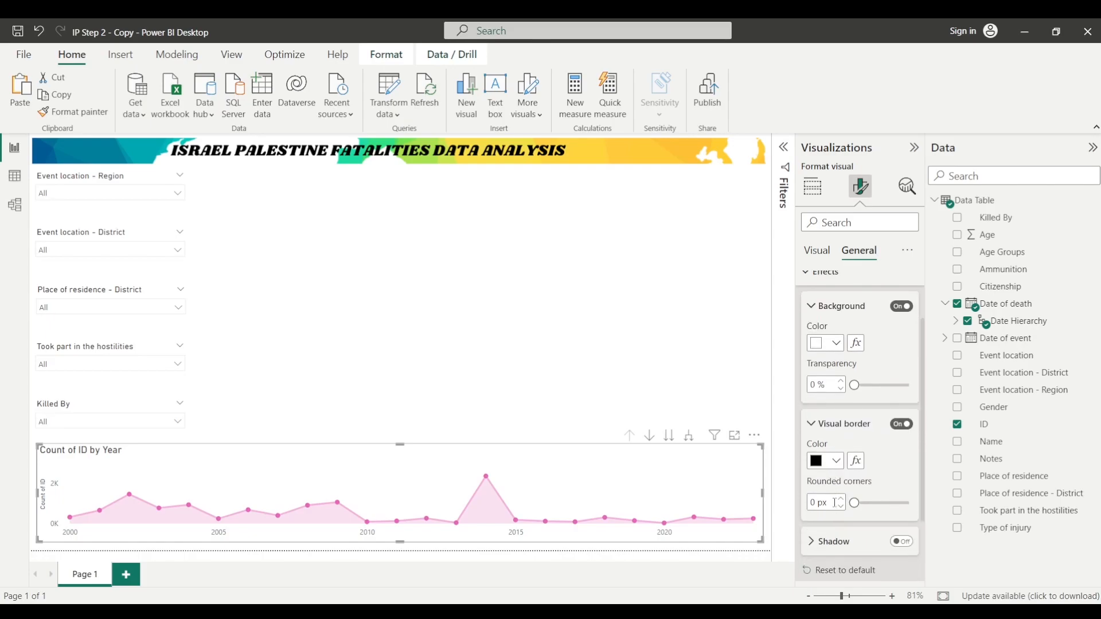
pyautogui.click(566, 387)
# Turn off the area chart's Y-axis and its axis title, keeping the X-axis on
pyautogui.moveTo(566, 488)
pyautogui.click(633, 476)
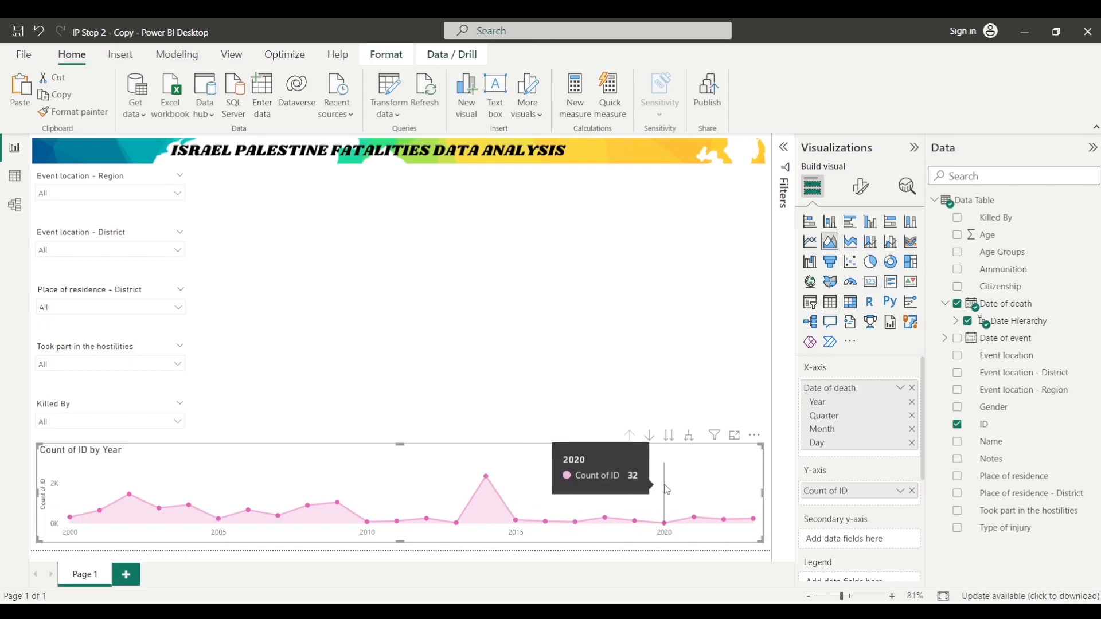
pyautogui.click(862, 188)
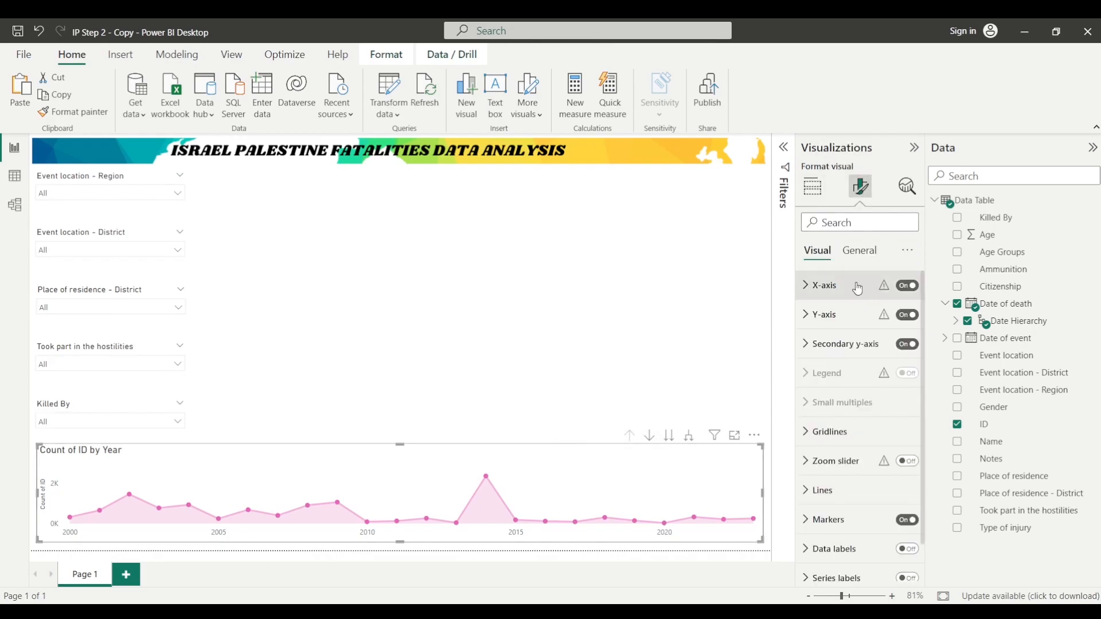
pyautogui.click(905, 286)
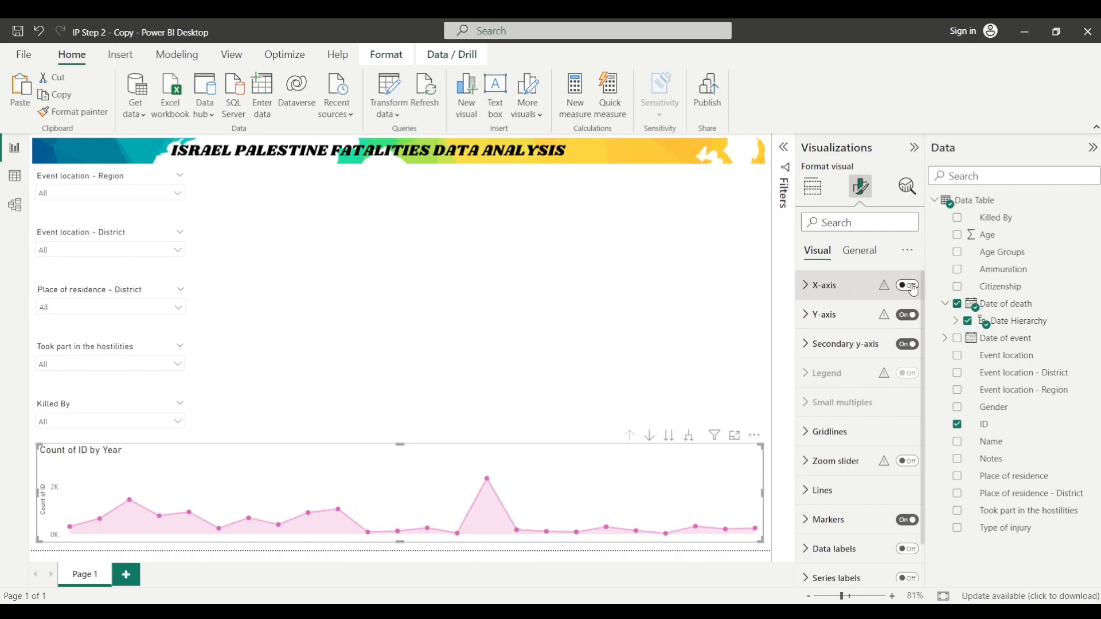
pyautogui.click(906, 288)
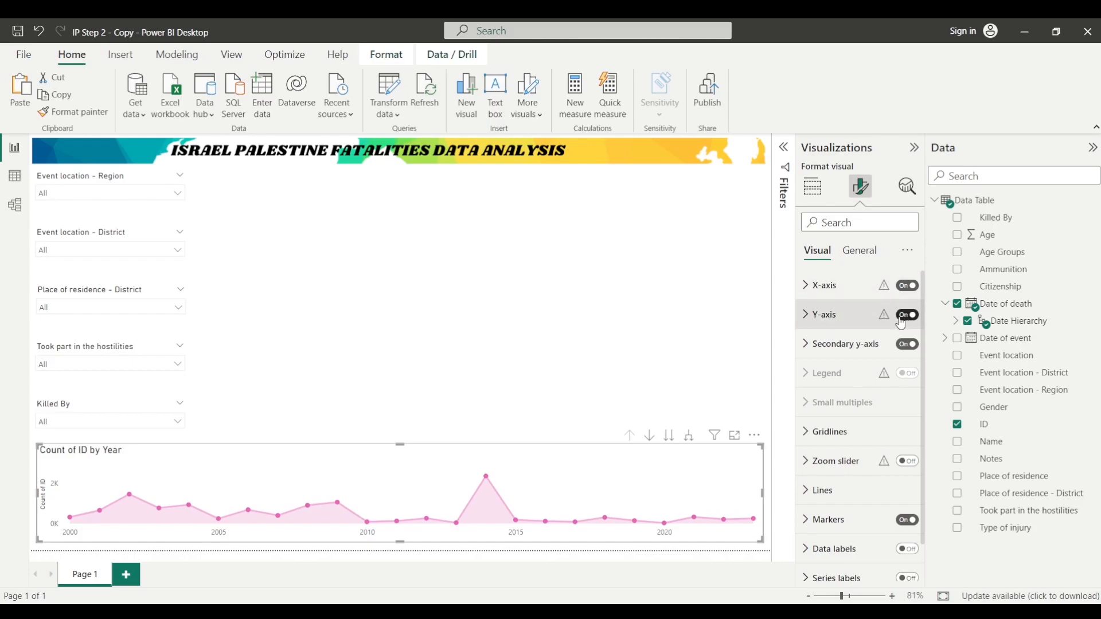
pyautogui.click(826, 314)
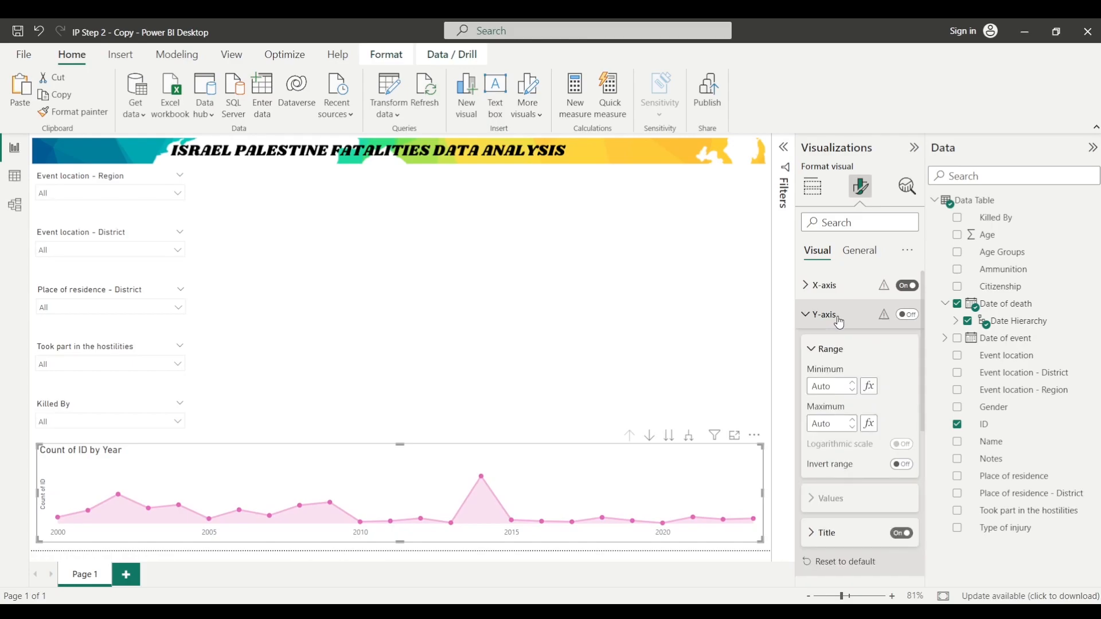
pyautogui.scroll(-1, 838, 316)
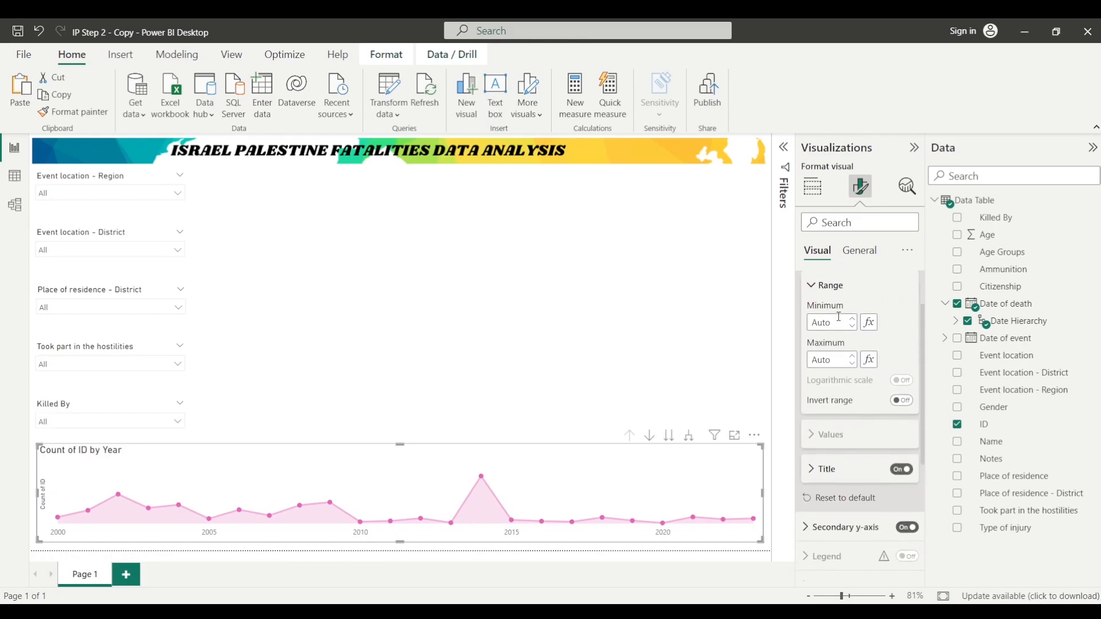
pyautogui.click(900, 470)
pyautogui.scroll(1, 841, 336)
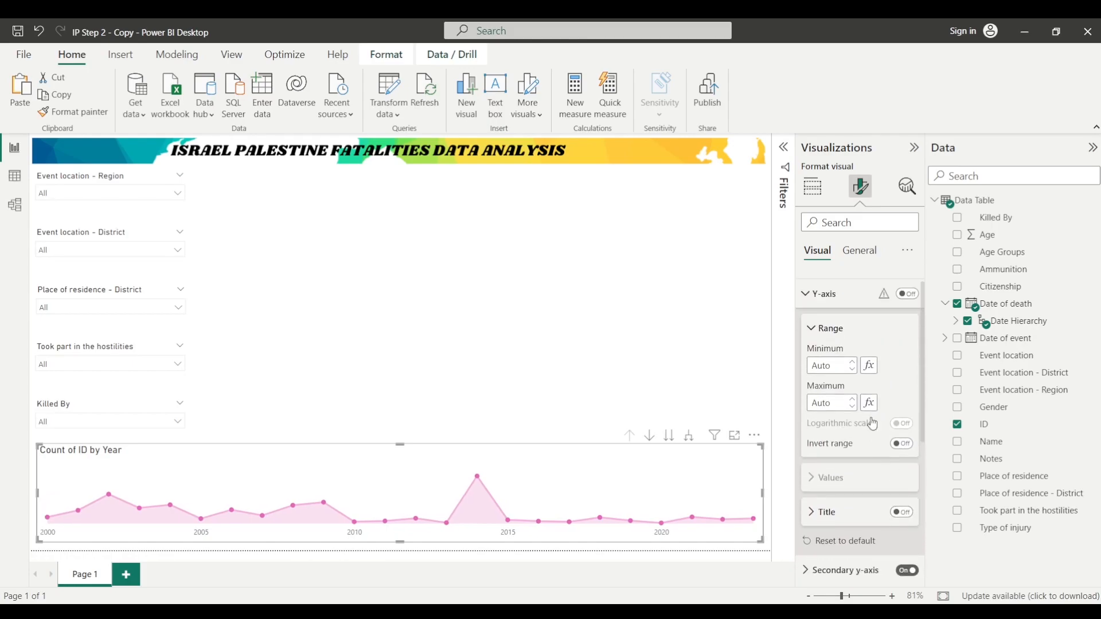
pyautogui.click(826, 314)
# Turn on data labels for the area chart and set their display units to None
pyautogui.scroll(-1, 843, 436)
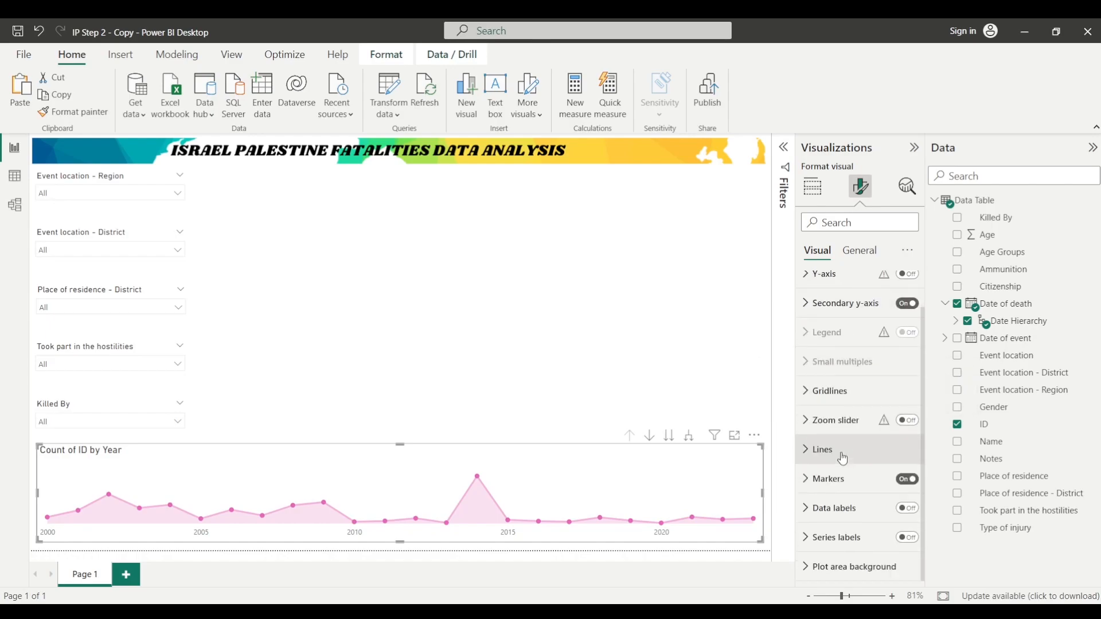
pyautogui.click(910, 511)
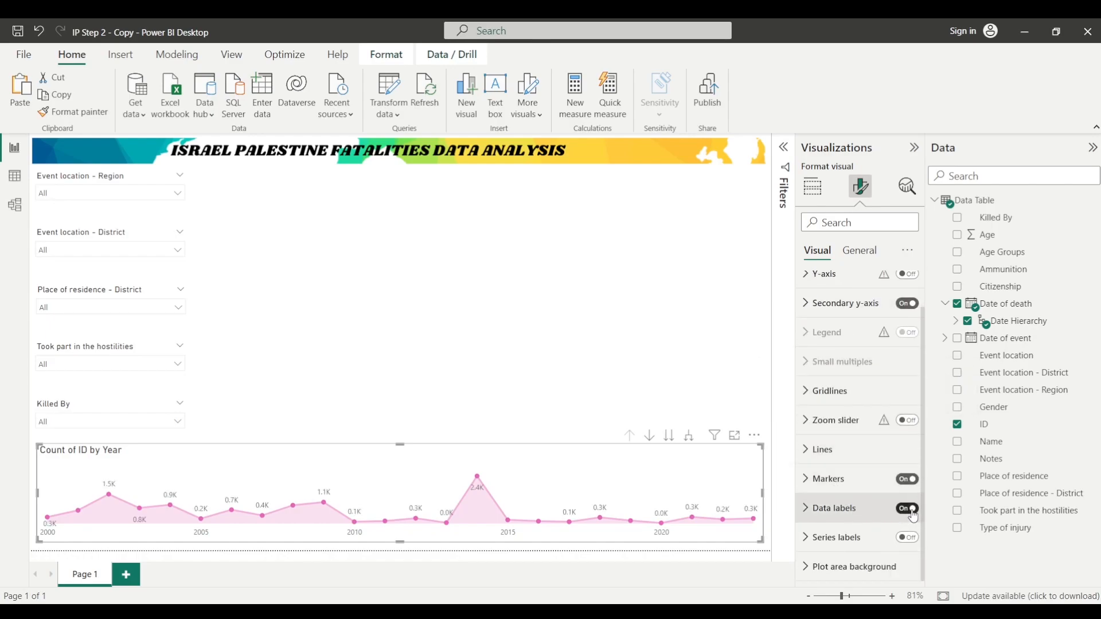
pyautogui.click(834, 508)
pyautogui.scroll(-3, 820, 515)
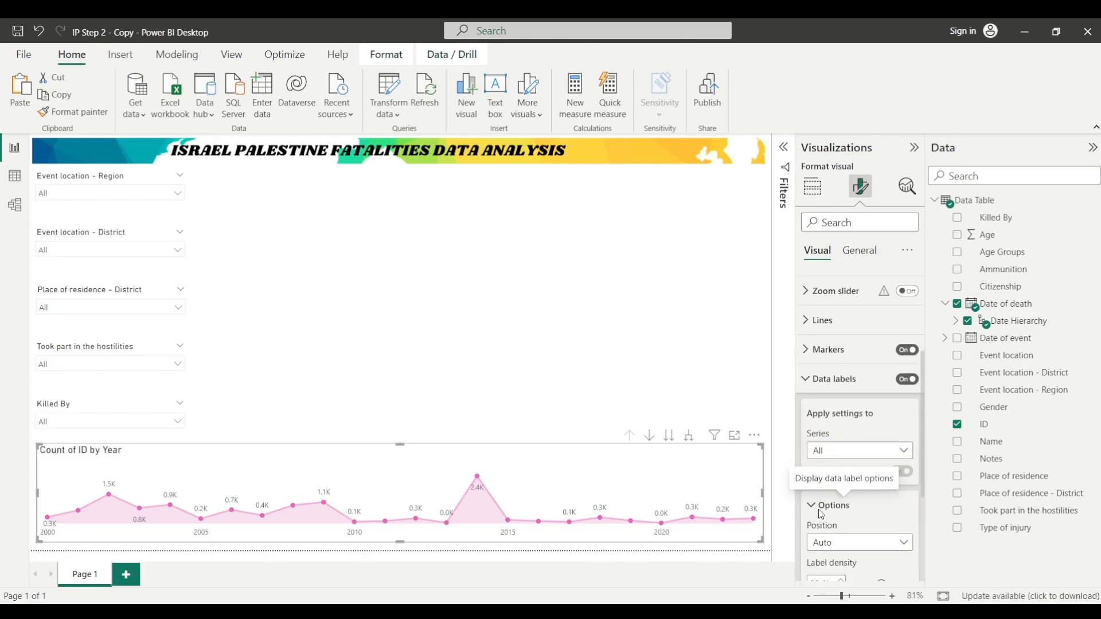
pyautogui.scroll(-5, 857, 475)
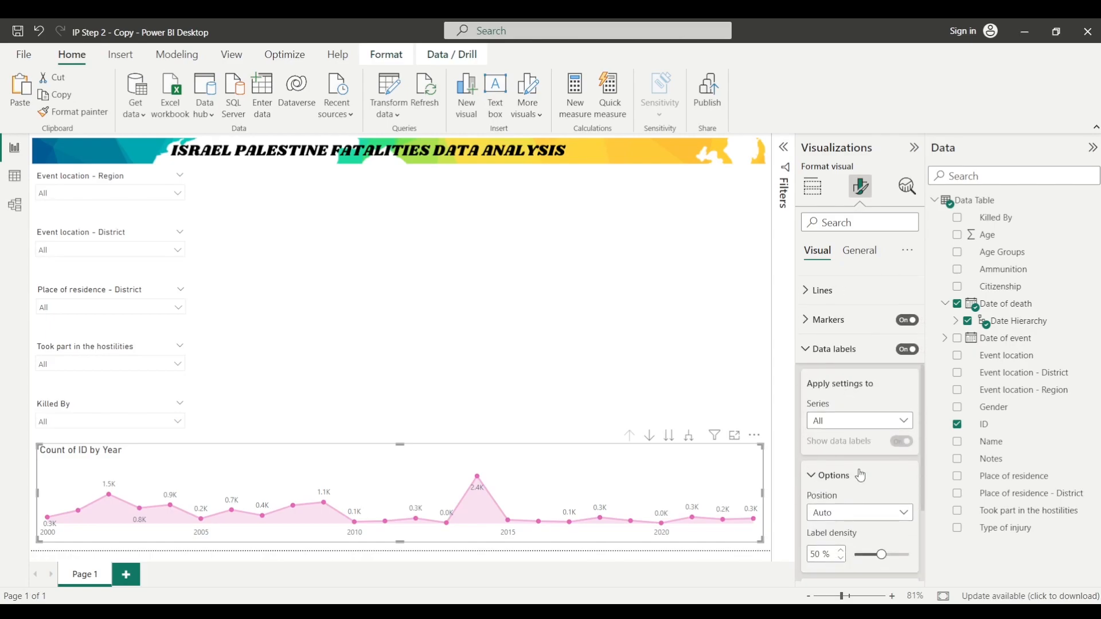
pyautogui.click(850, 476)
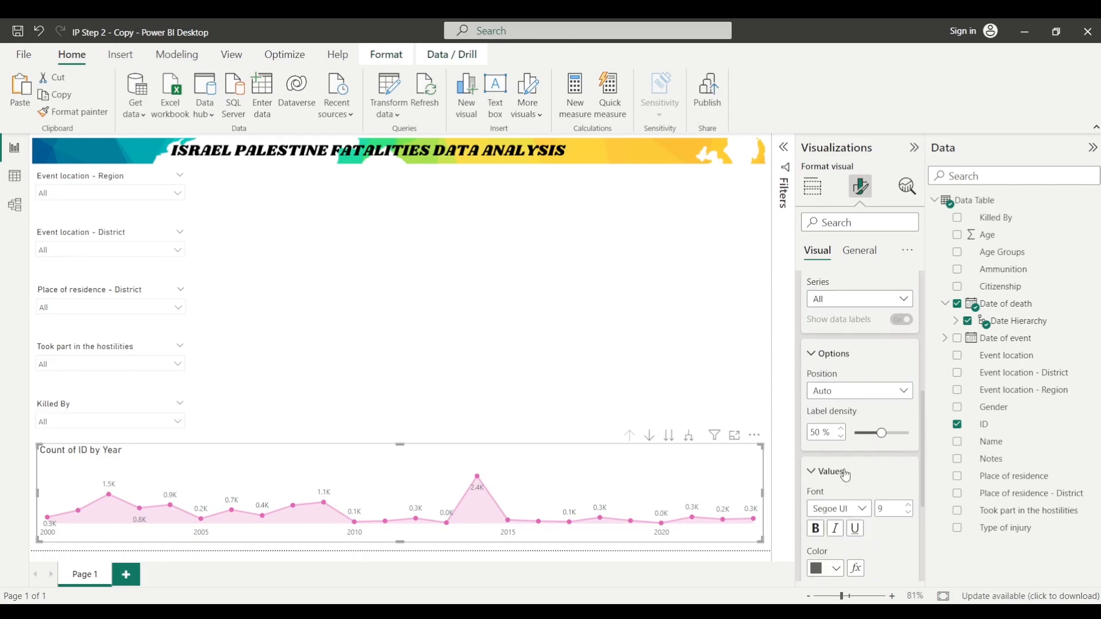
pyautogui.scroll(-3, 846, 475)
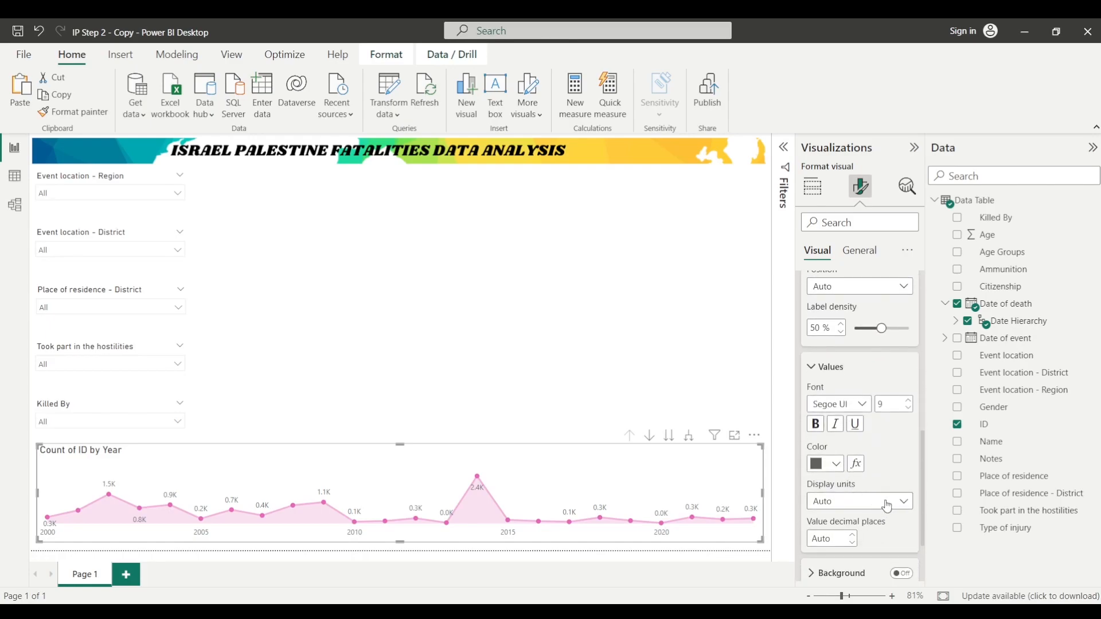
pyautogui.click(884, 505)
pyautogui.click(839, 417)
# Make the area chart's data label values black and bold
pyautogui.click(836, 465)
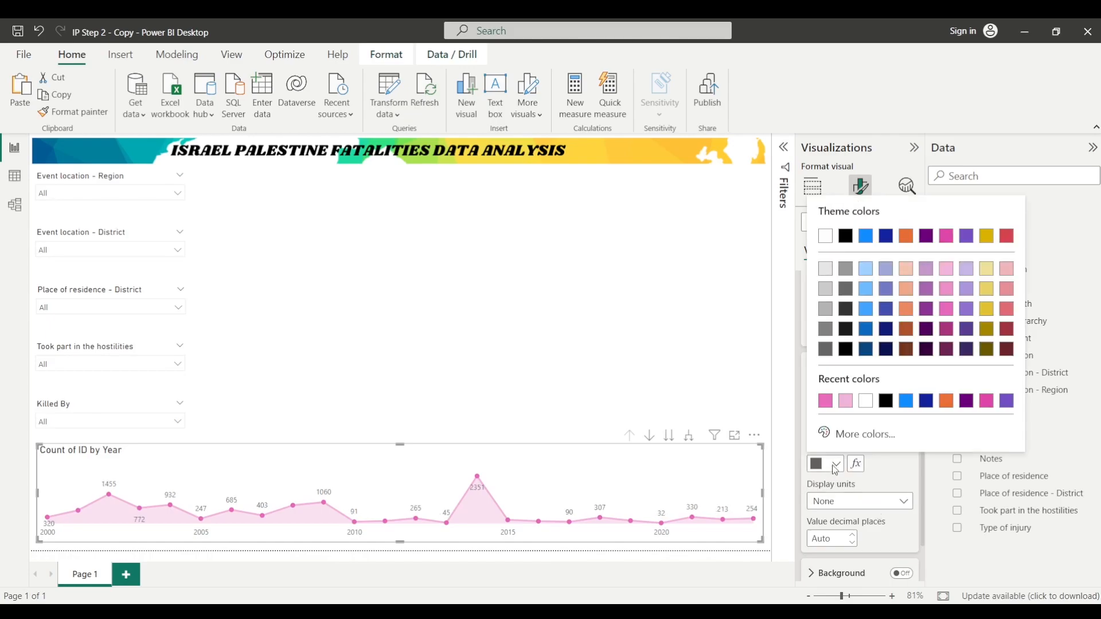
pyautogui.click(886, 402)
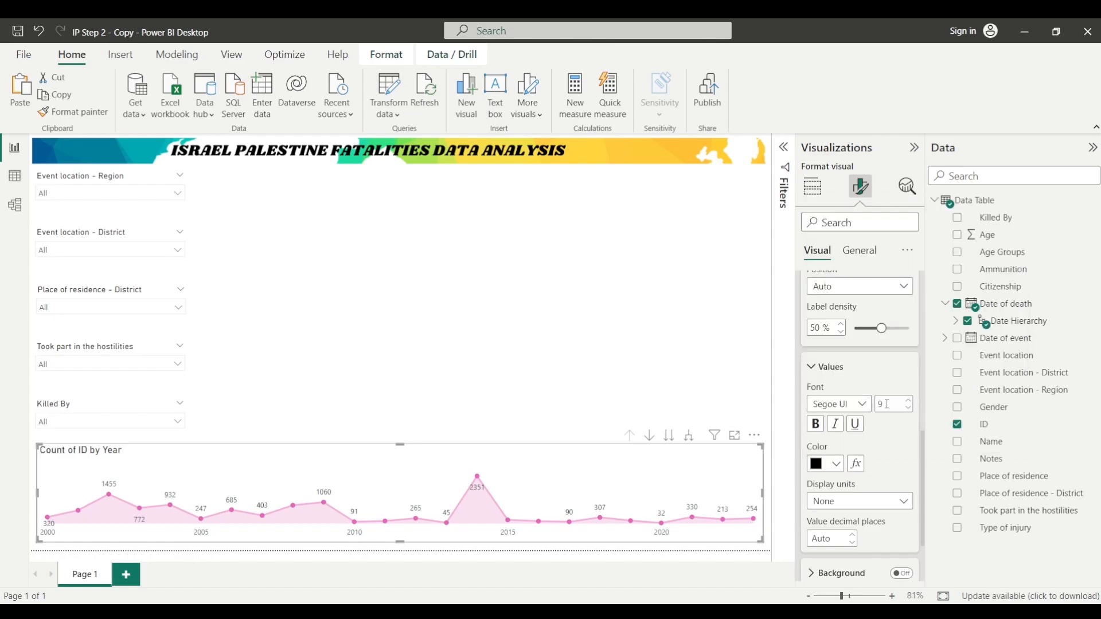
pyautogui.click(835, 465)
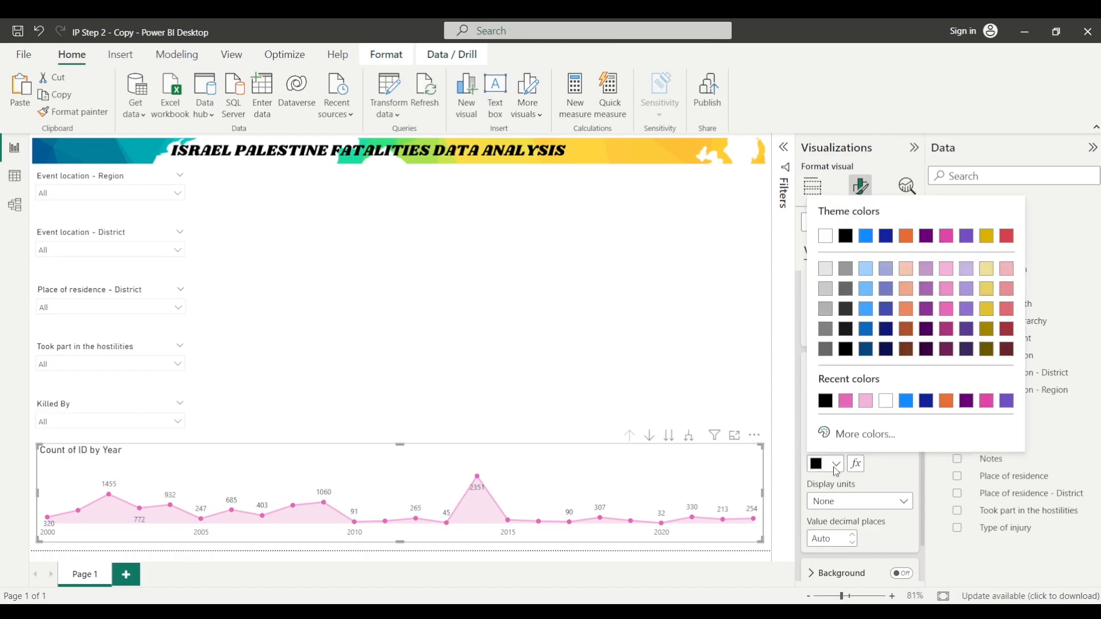
pyautogui.click(826, 402)
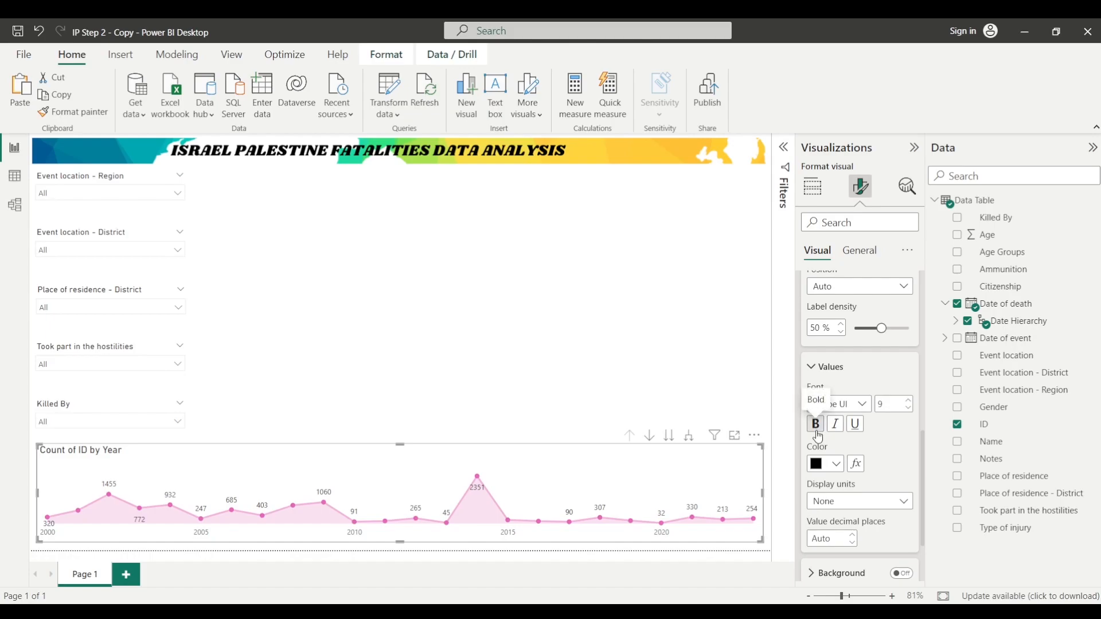
pyautogui.click(817, 434)
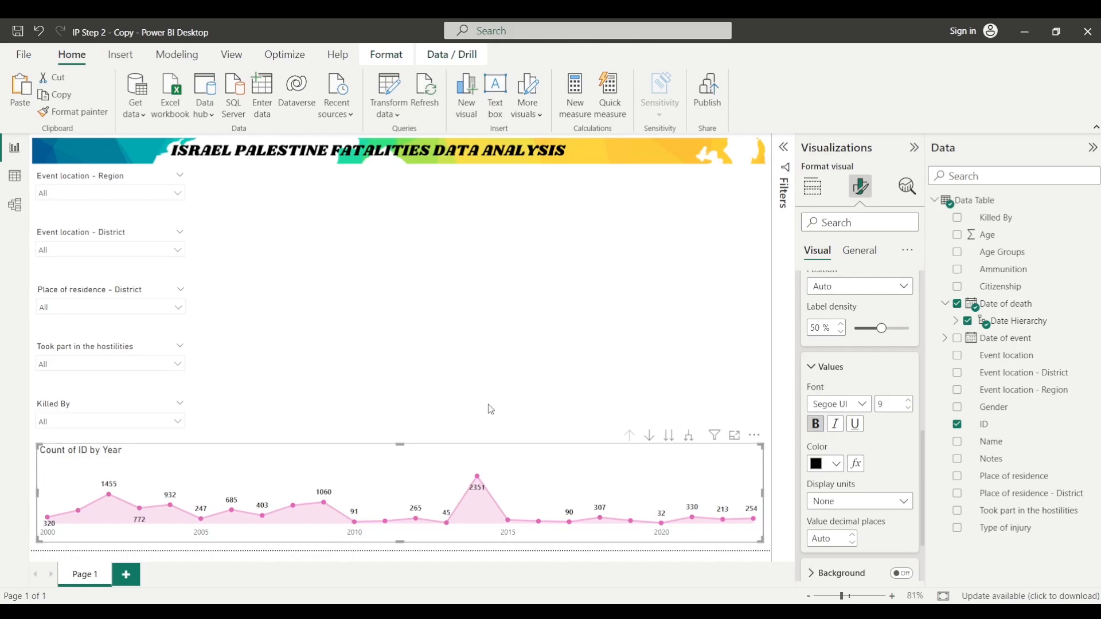
pyautogui.click(468, 392)
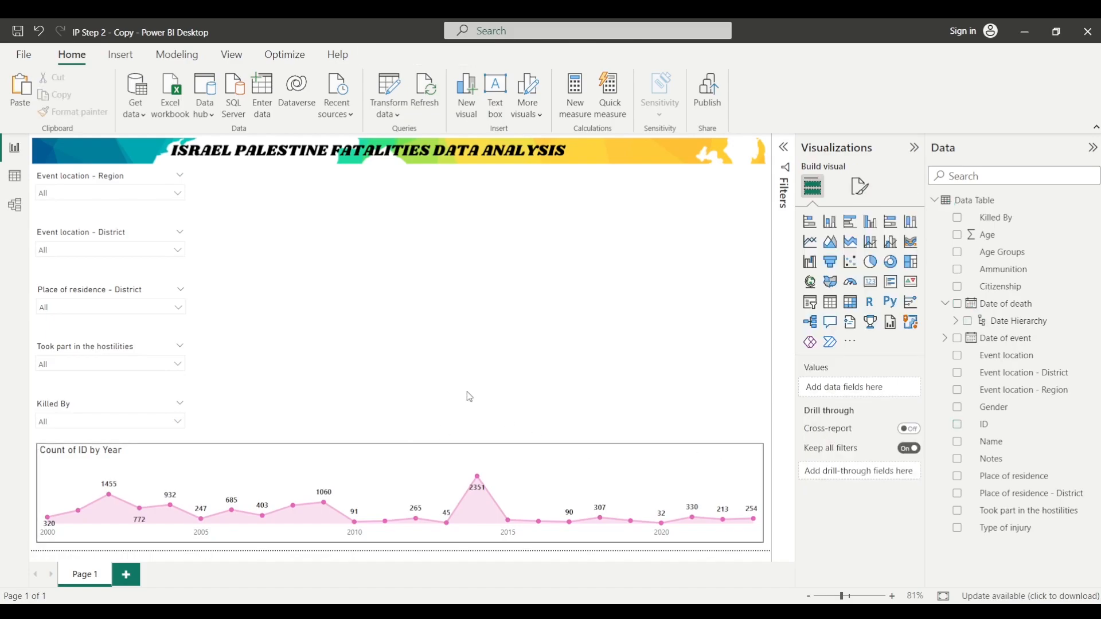
# Format the area chart's X-axis values in black, bold Georgia font
pyautogui.click(422, 475)
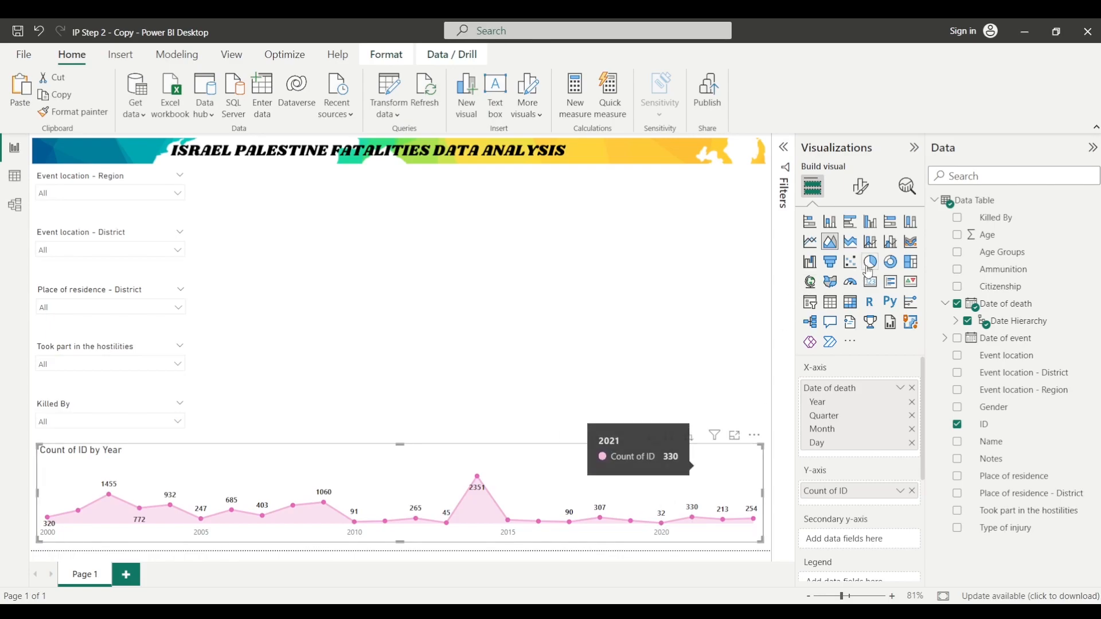
pyautogui.click(861, 190)
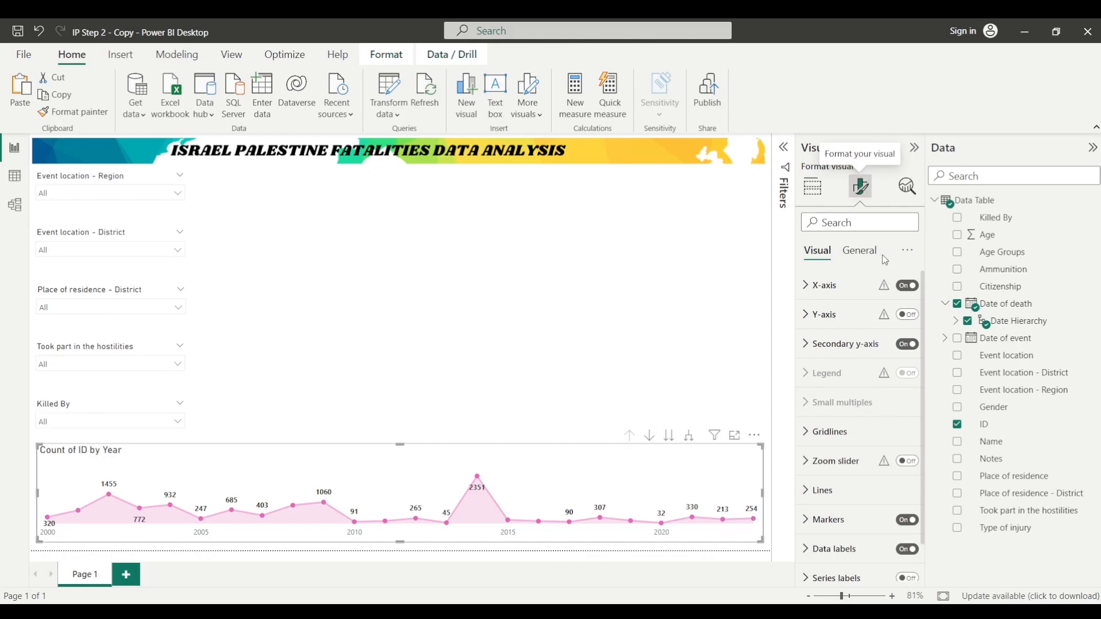
pyautogui.click(832, 295)
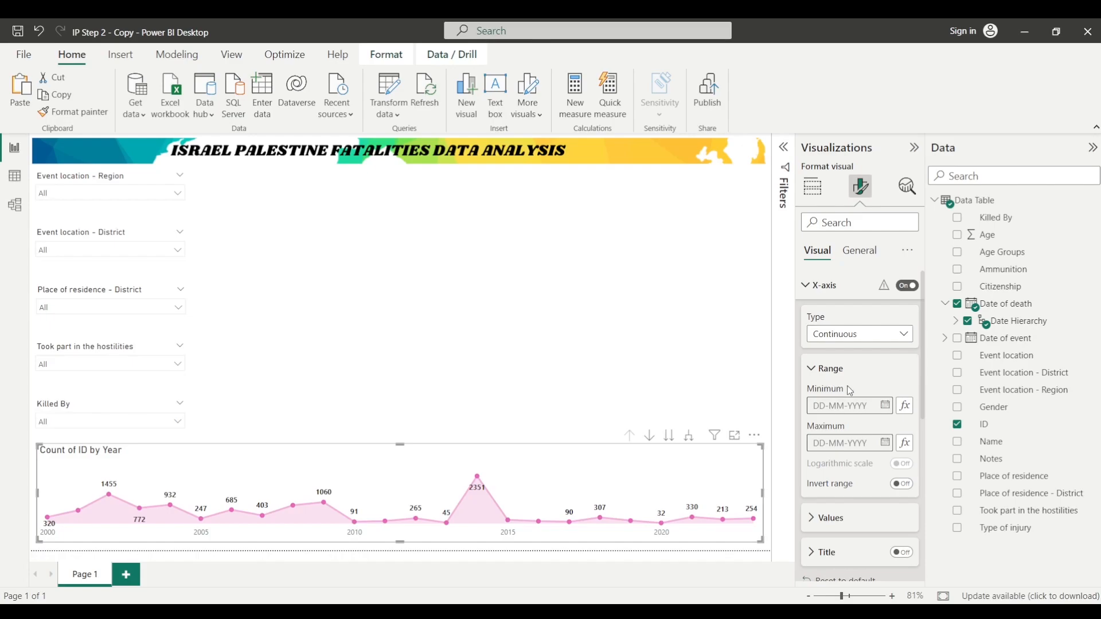
pyautogui.scroll(-1, 852, 479)
pyautogui.click(852, 459)
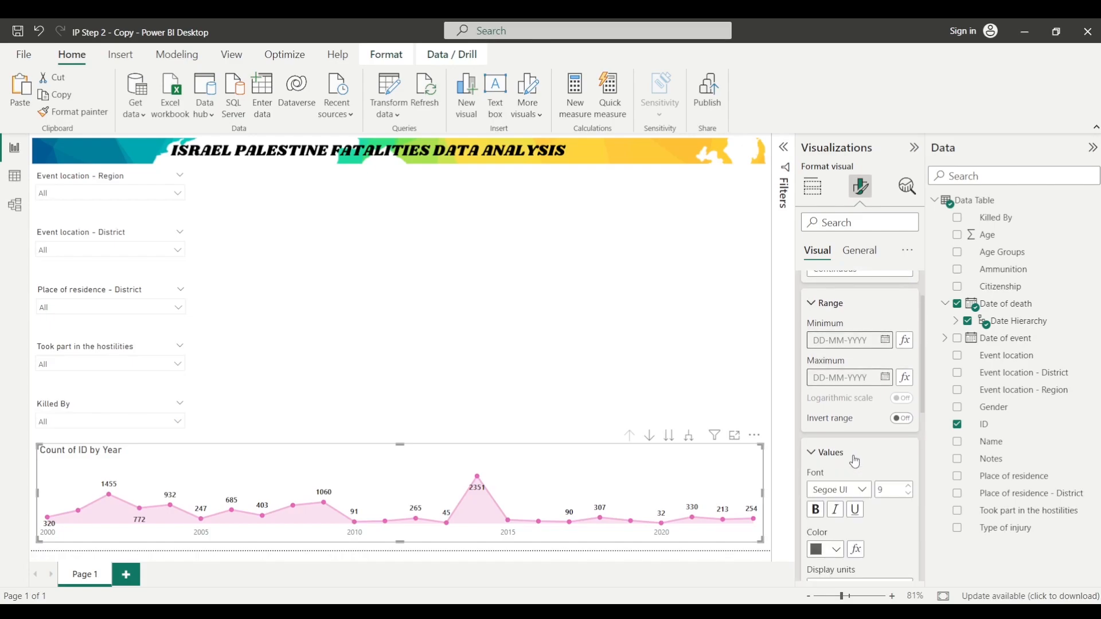
pyautogui.scroll(-1, 854, 460)
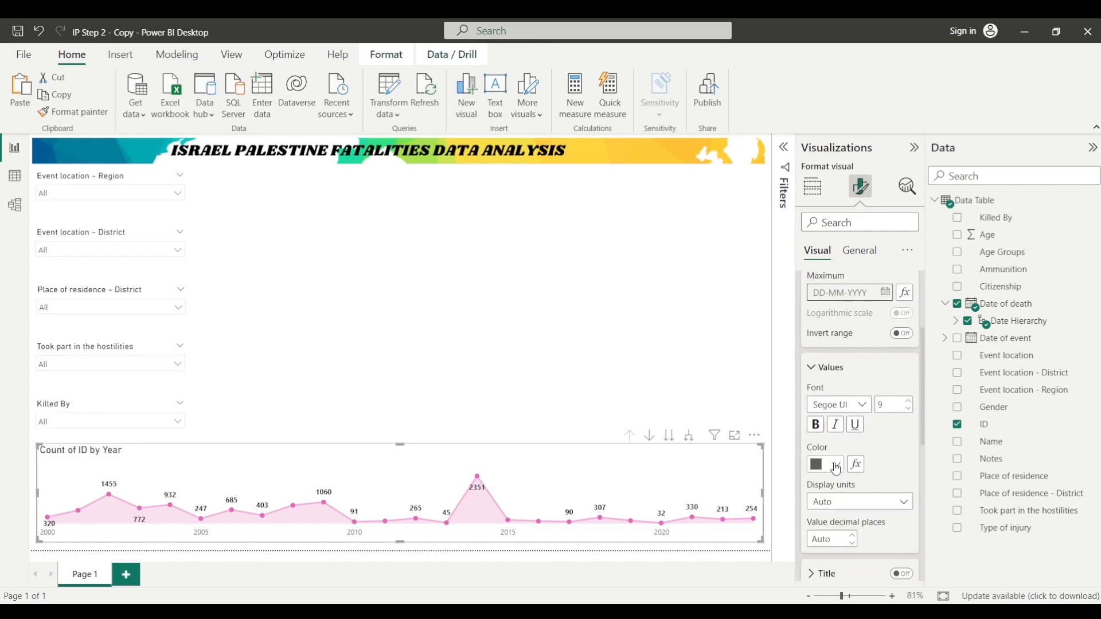
pyautogui.click(835, 468)
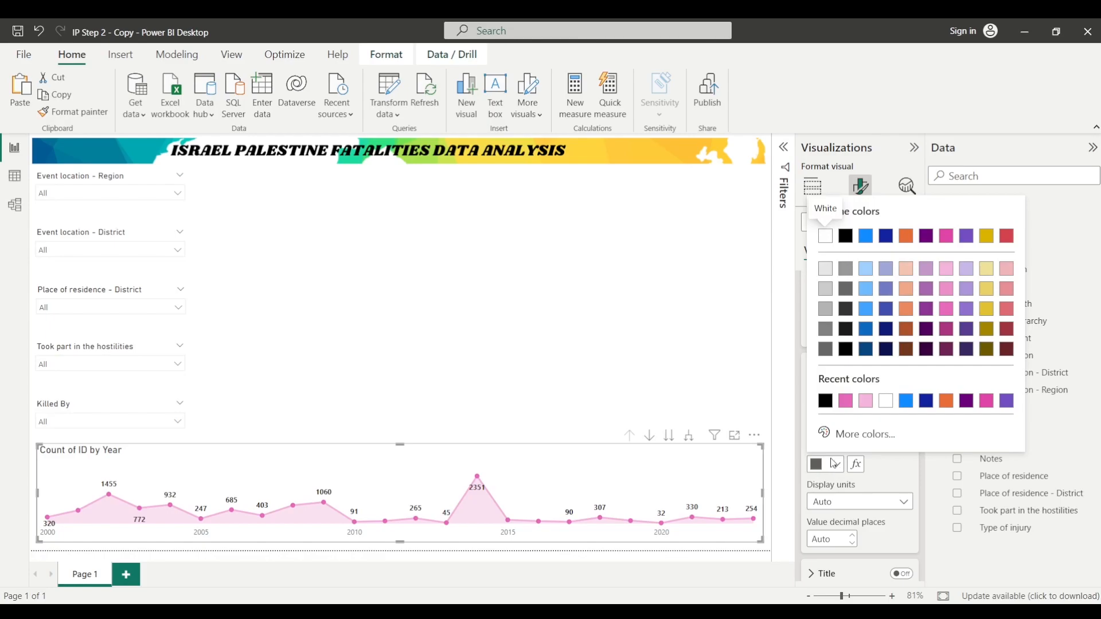
pyautogui.click(825, 401)
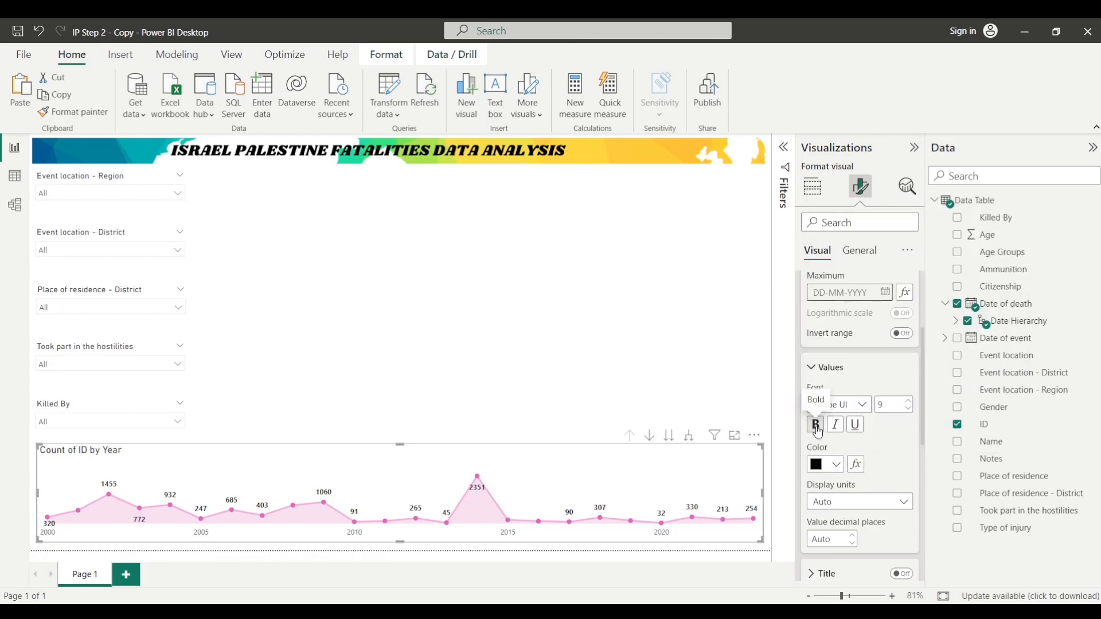
pyautogui.click(815, 424)
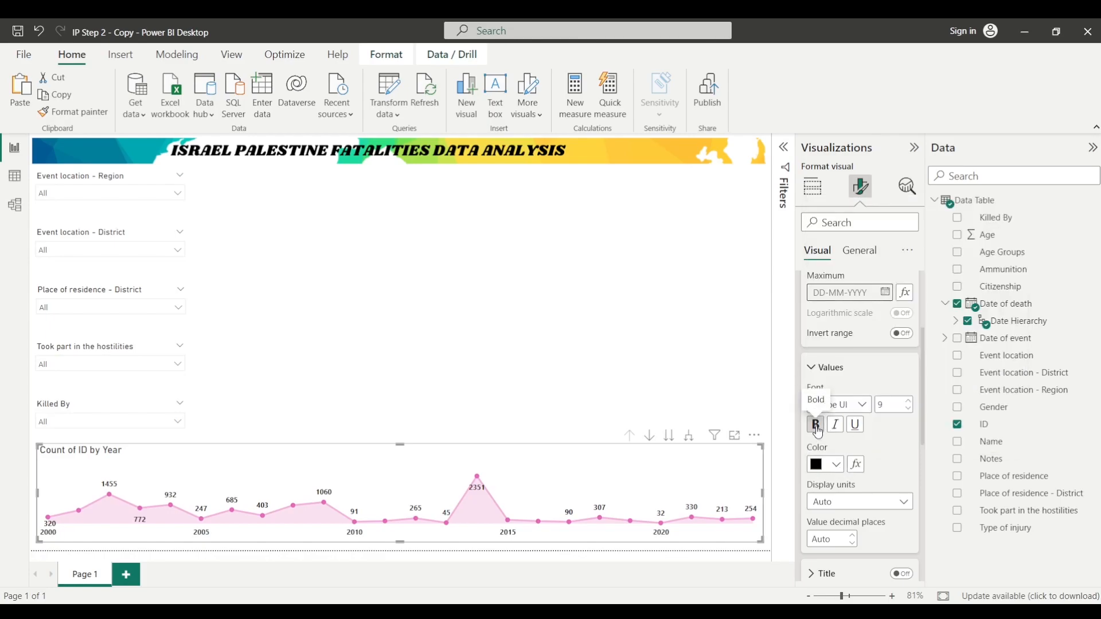
pyautogui.click(862, 405)
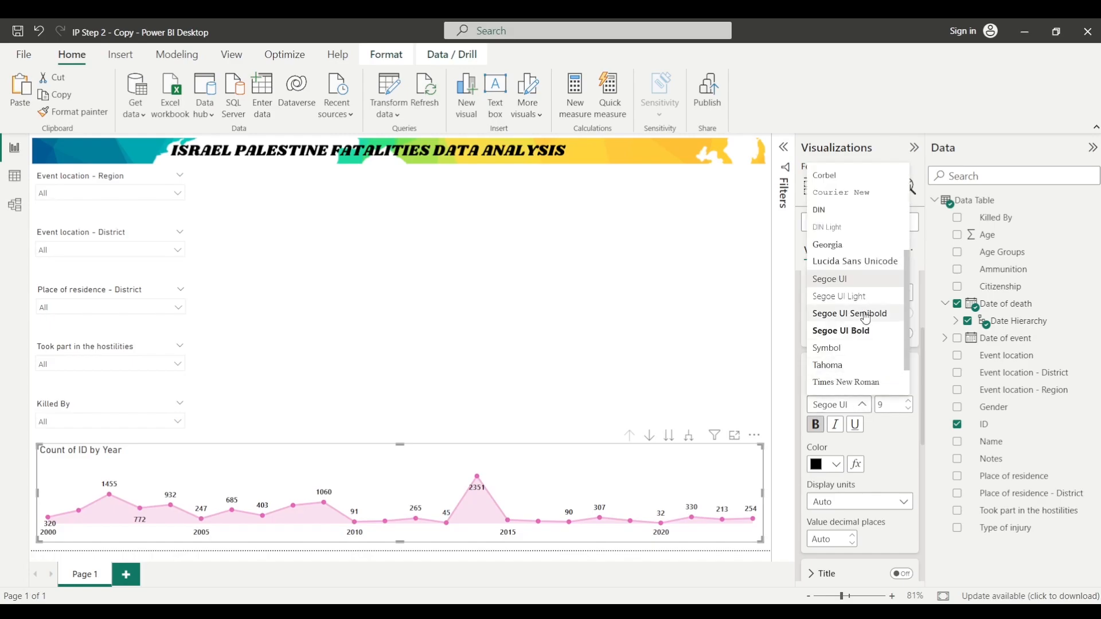
pyautogui.click(843, 246)
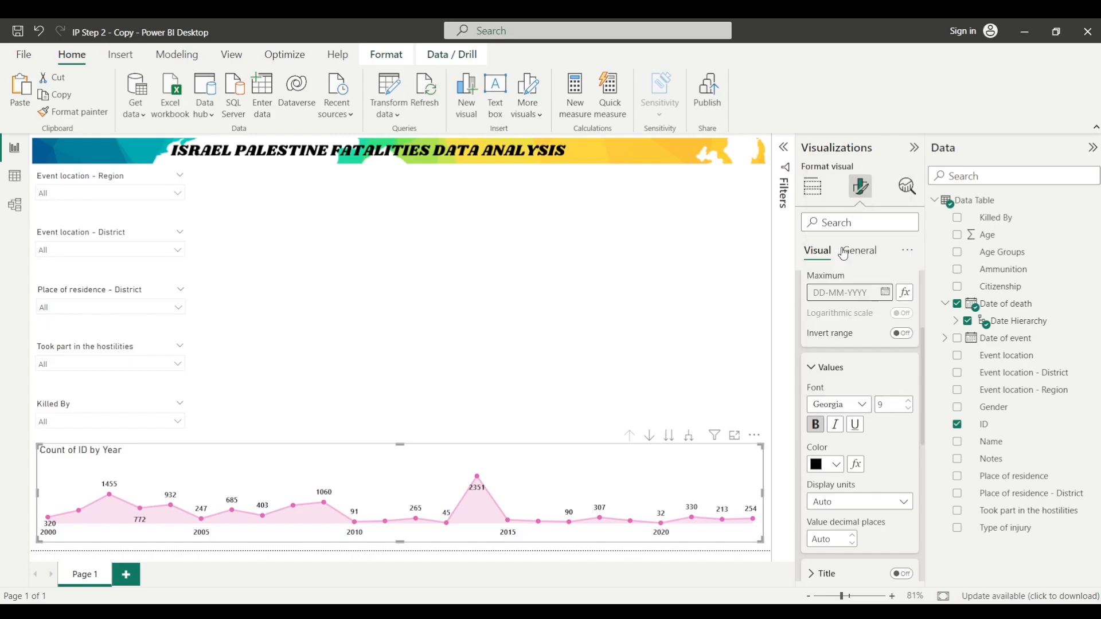
pyautogui.click(498, 333)
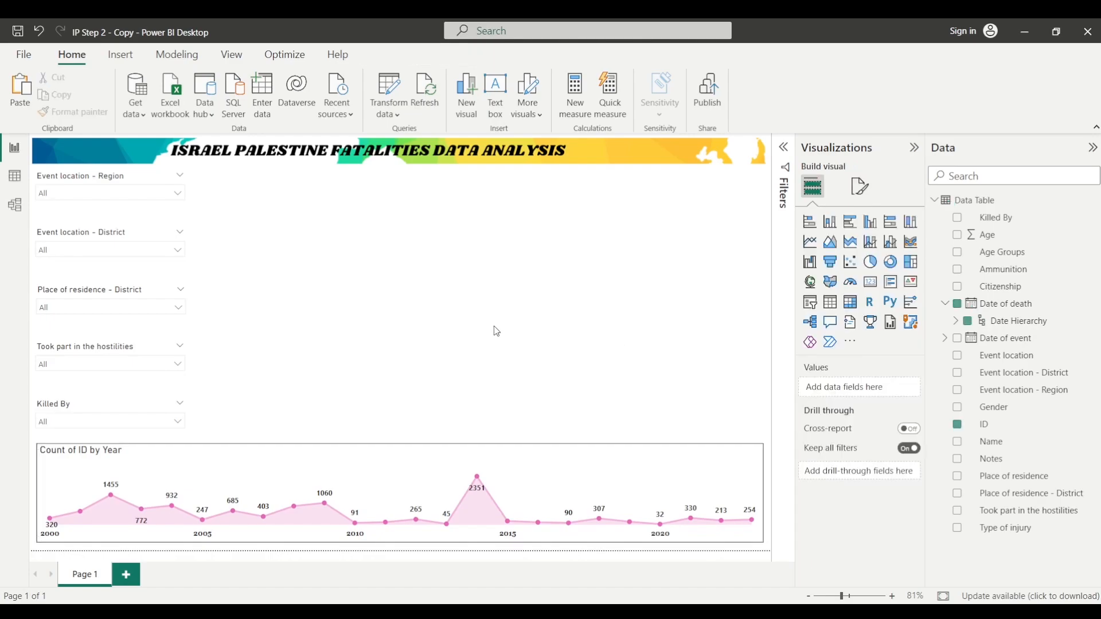
# Change the area chart's title text to "Number of Fatalities By Year"
pyautogui.click(570, 470)
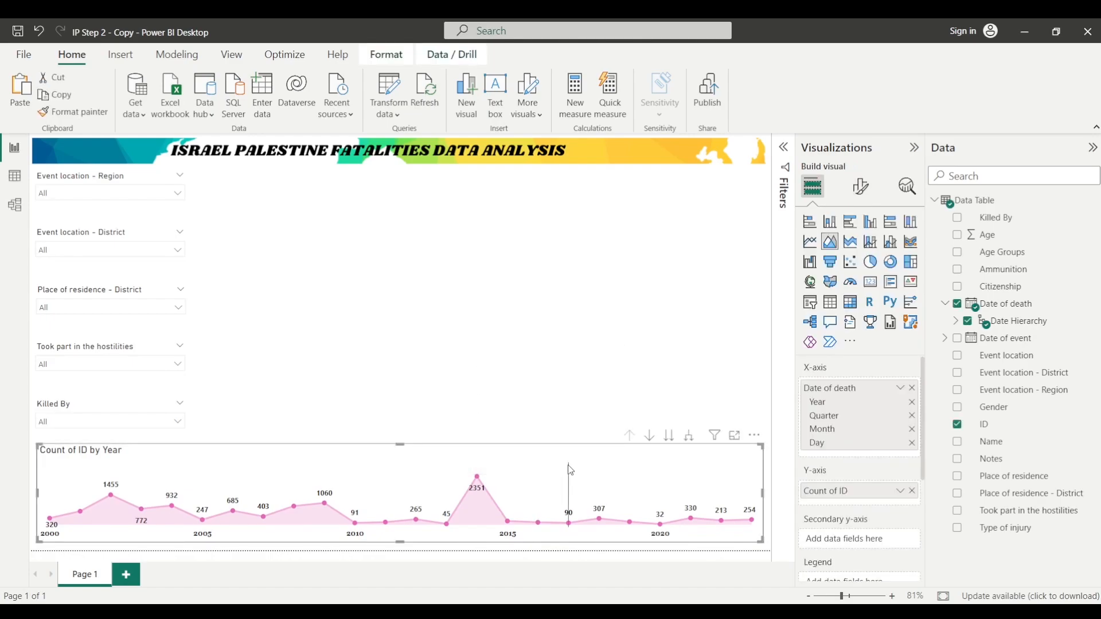
pyautogui.click(860, 189)
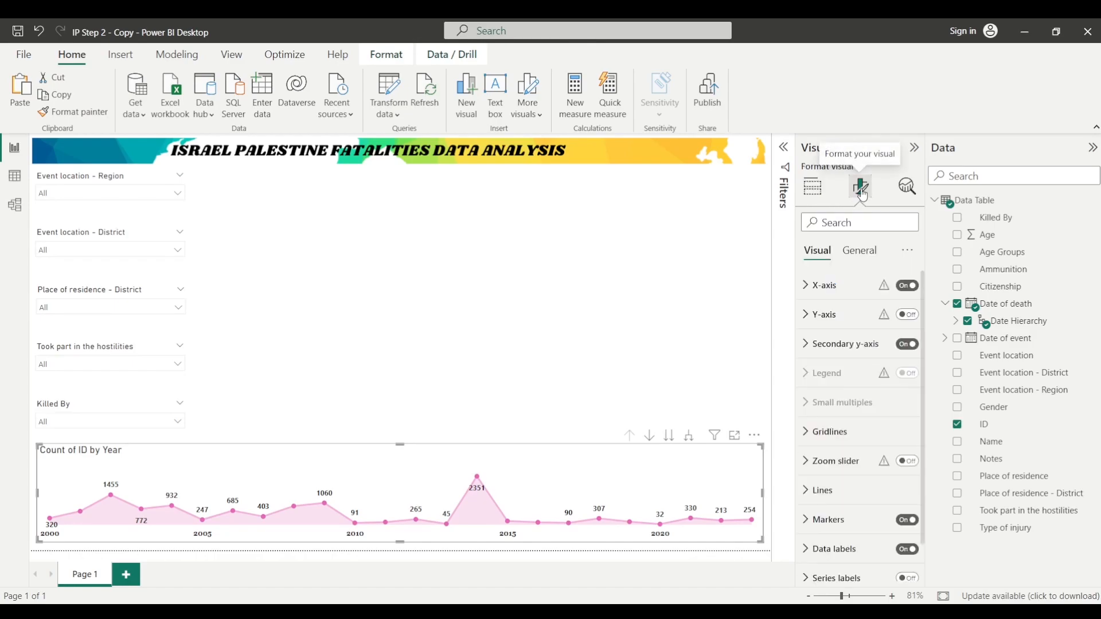
pyautogui.click(867, 259)
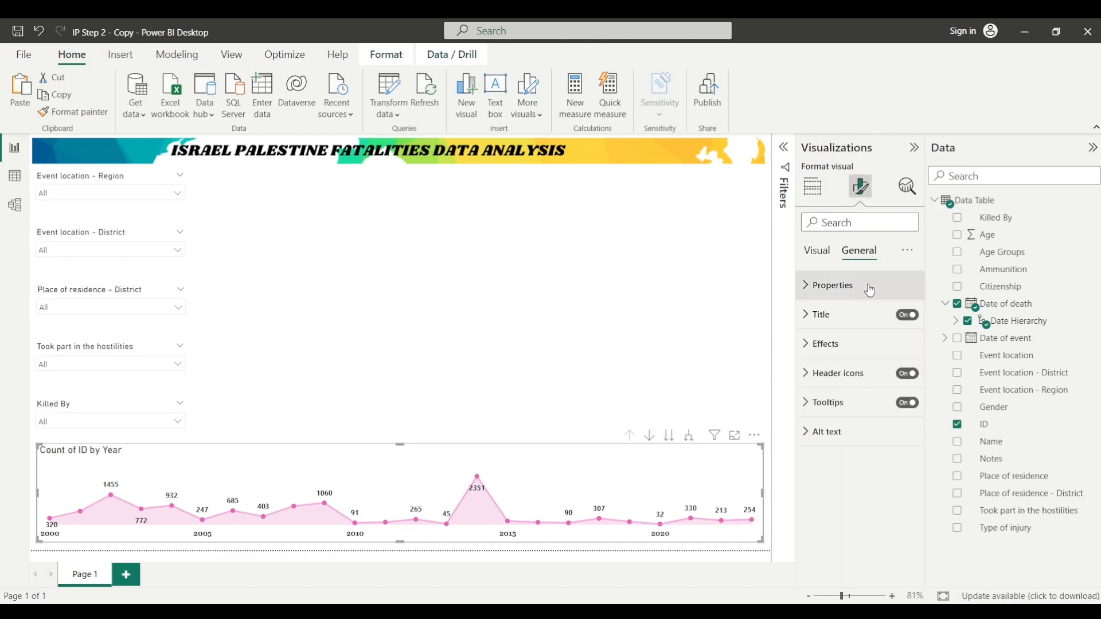
pyautogui.click(820, 315)
pyautogui.click(851, 386)
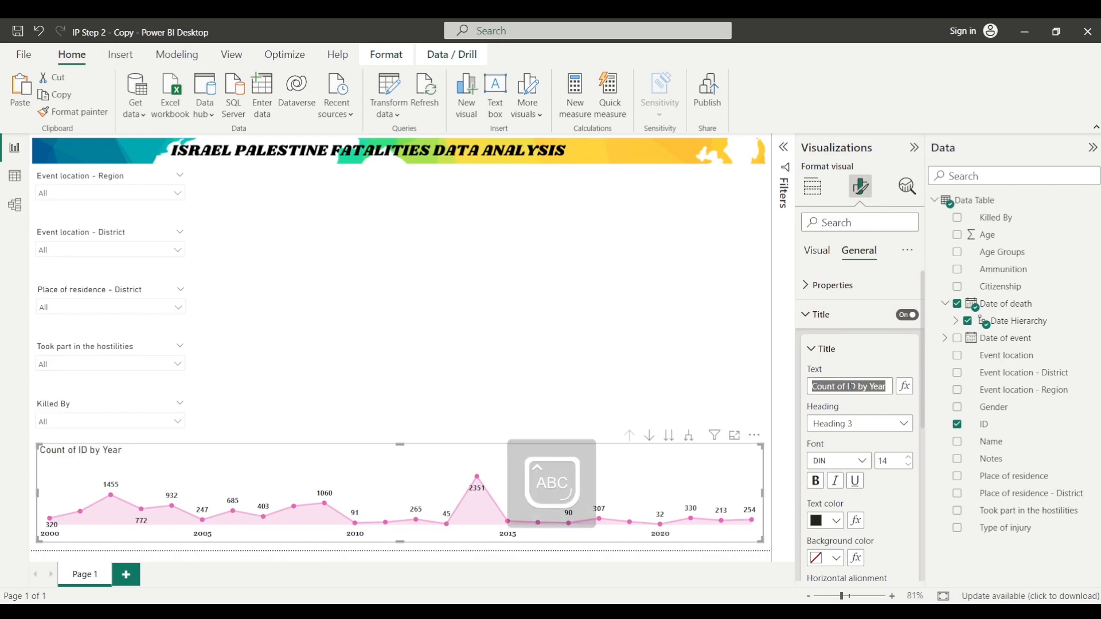
pyautogui.write('Number ')
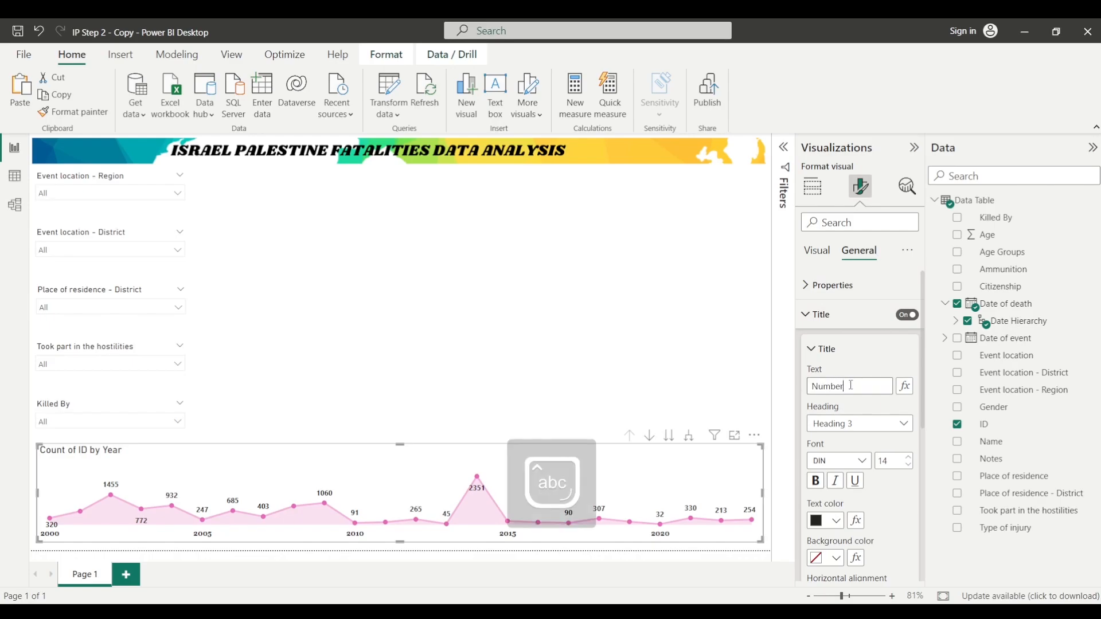
pyautogui.write('of Fatalities')
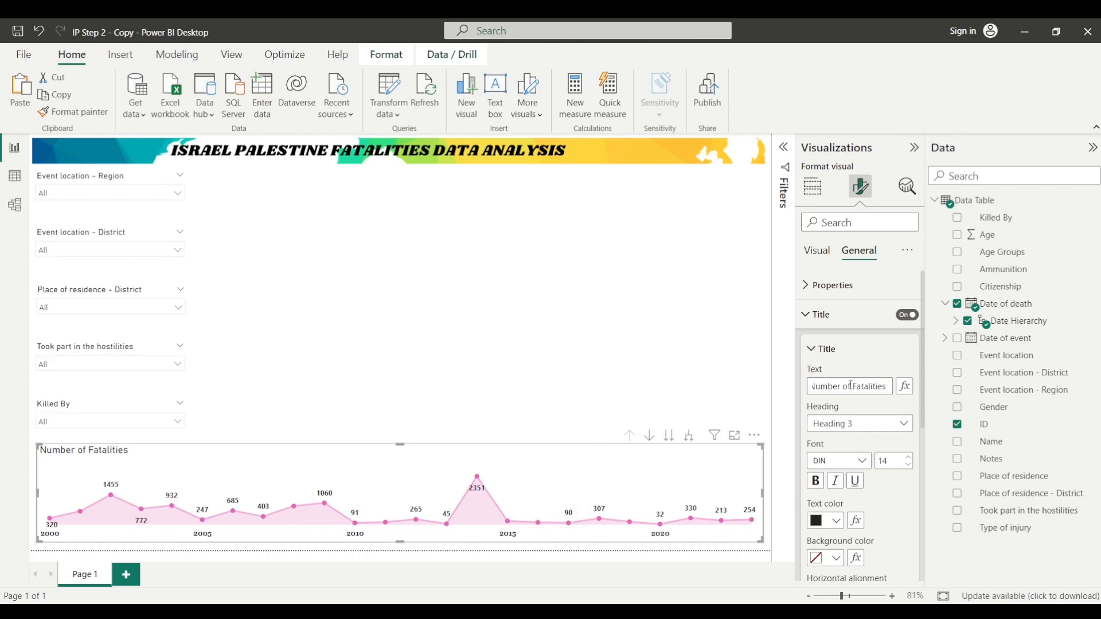
pyautogui.write(' By Year')
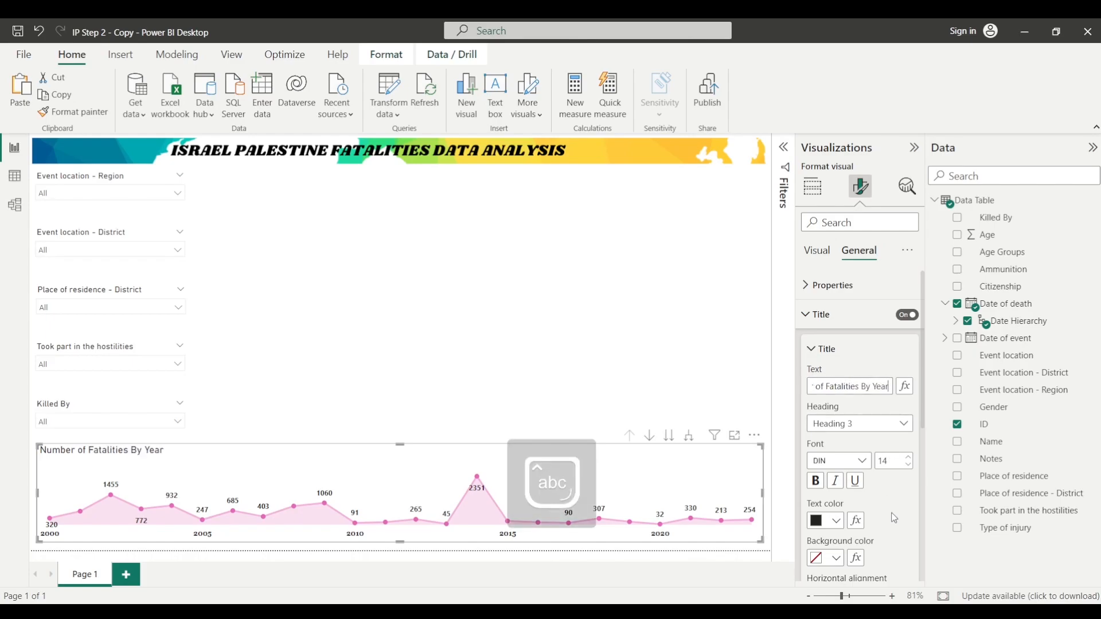
# Center the area chart's title horizontally, set its font size to 16 and make it bold
pyautogui.scroll(-2, 893, 518)
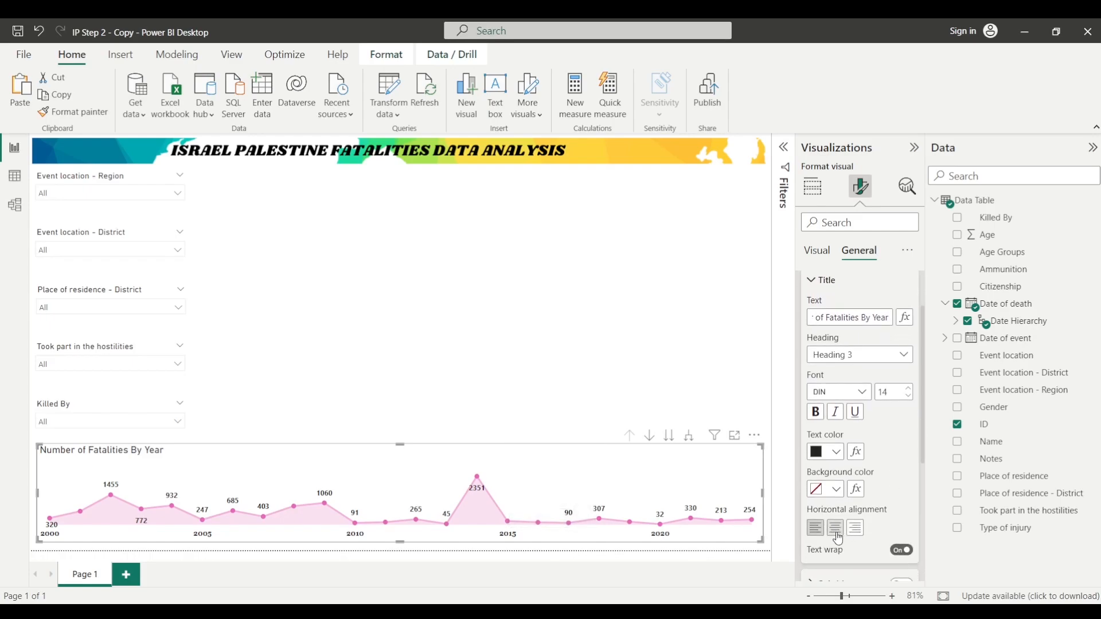
pyautogui.click(836, 528)
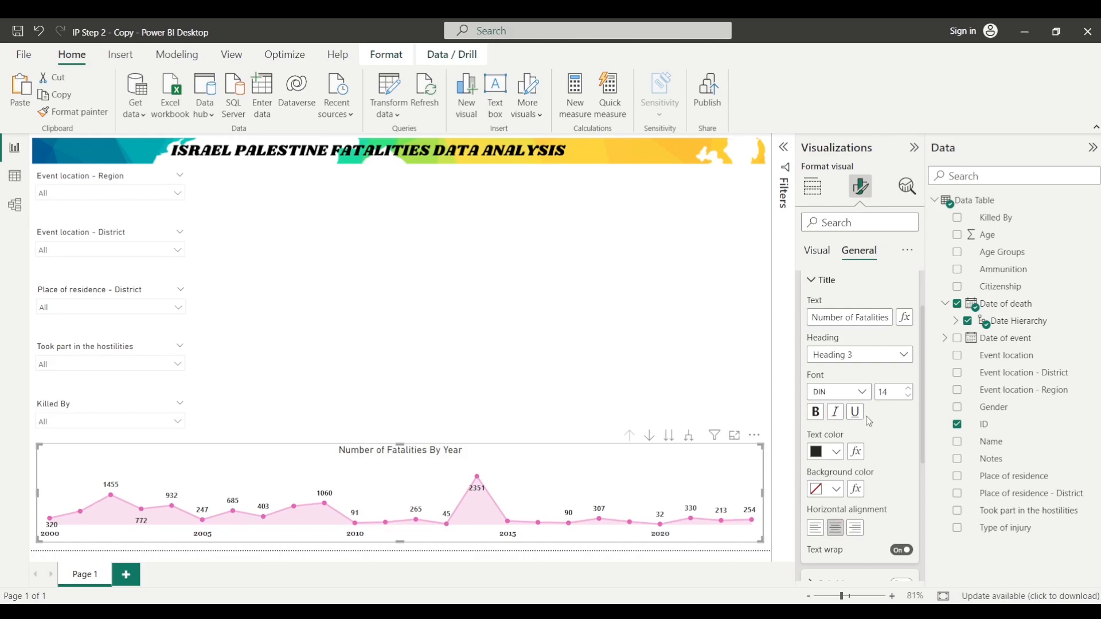
pyautogui.click(907, 389)
pyautogui.click(908, 389)
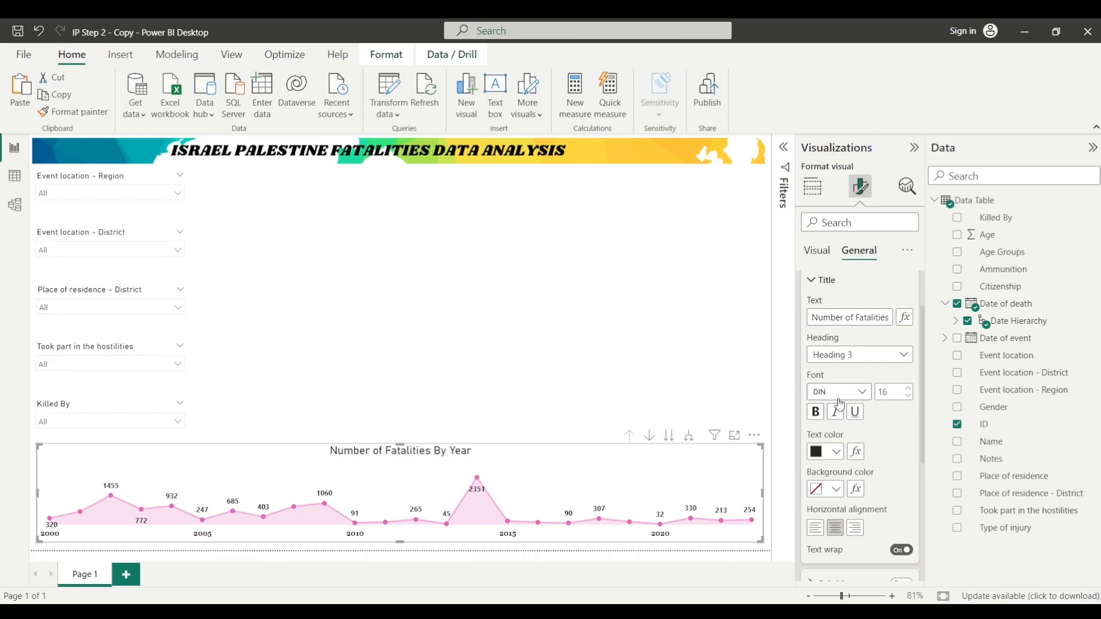
pyautogui.click(816, 413)
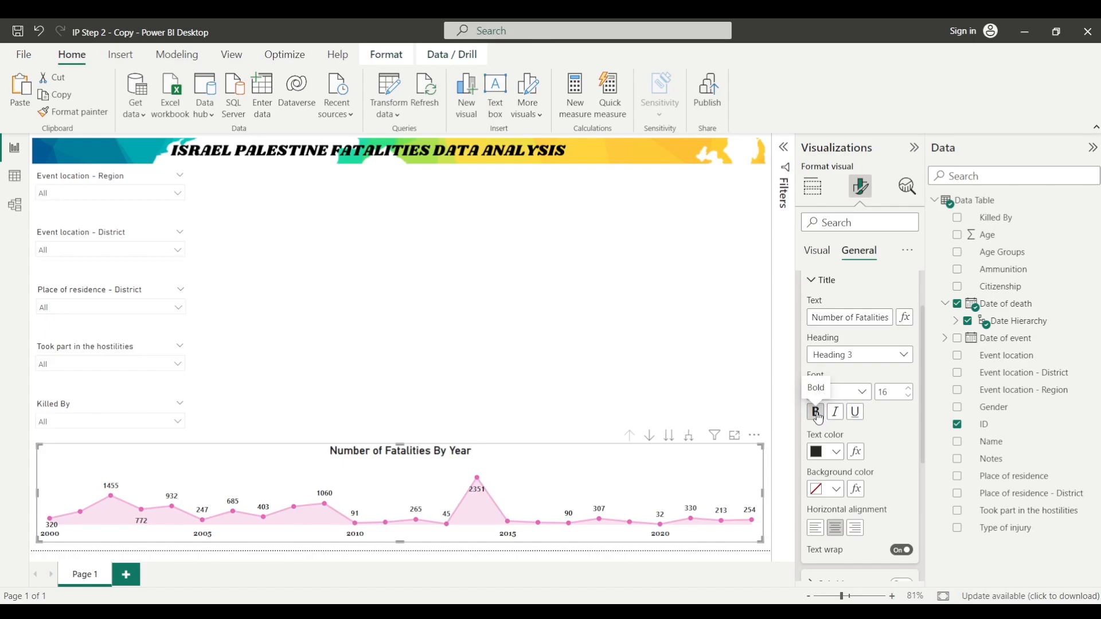
# Set the font of the area chart's title to Georgia
pyautogui.click(862, 392)
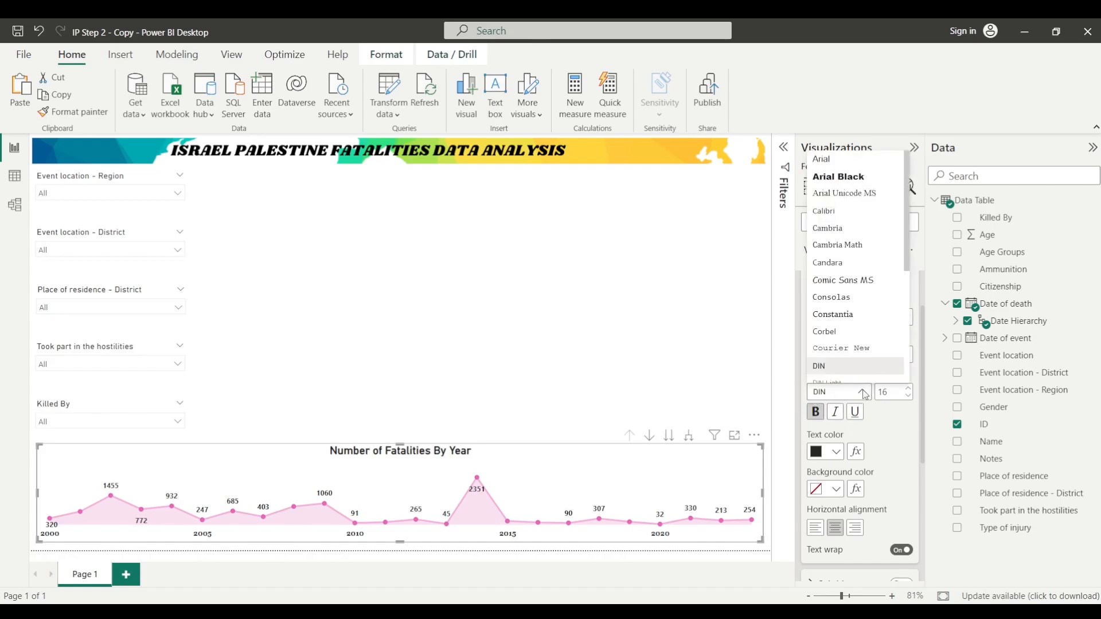
pyautogui.scroll(-1, 874, 295)
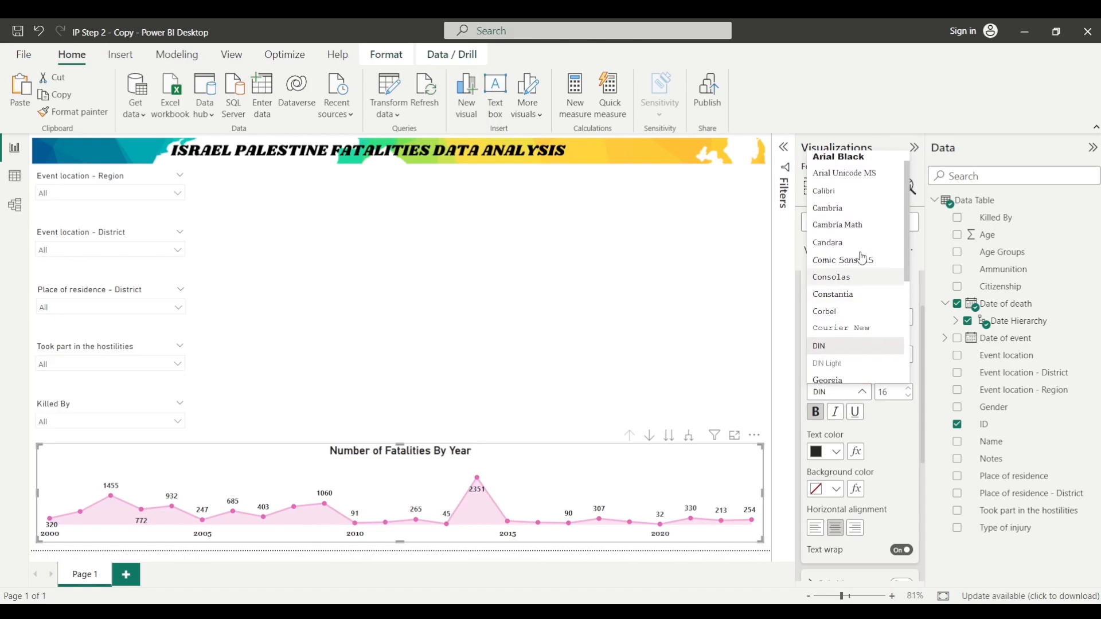
pyautogui.click(871, 173)
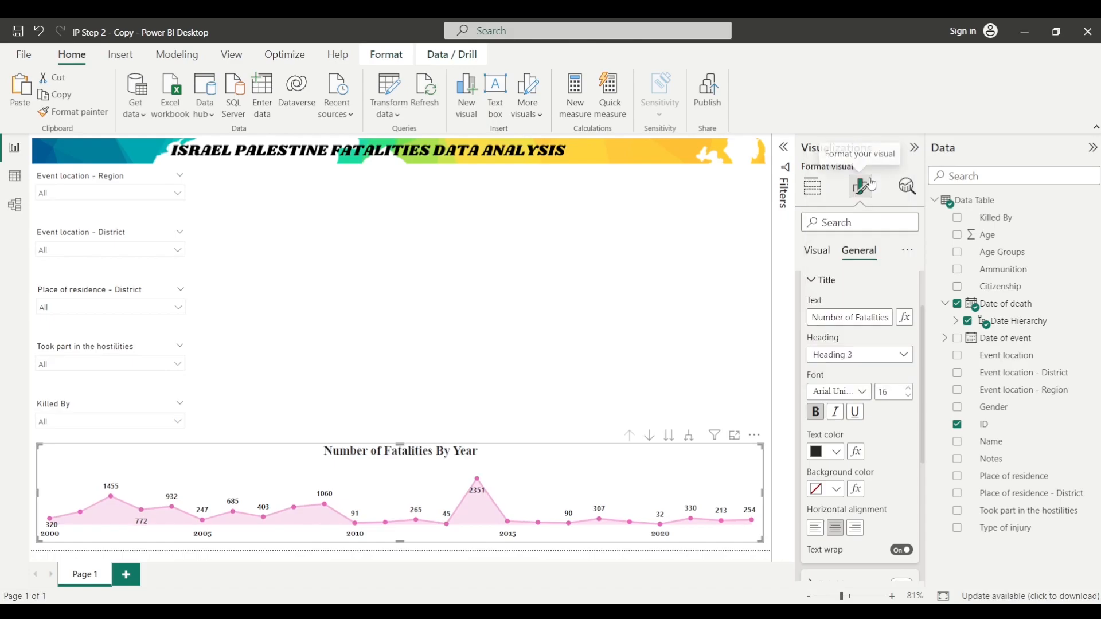
pyautogui.click(855, 395)
pyautogui.scroll(-3, 855, 331)
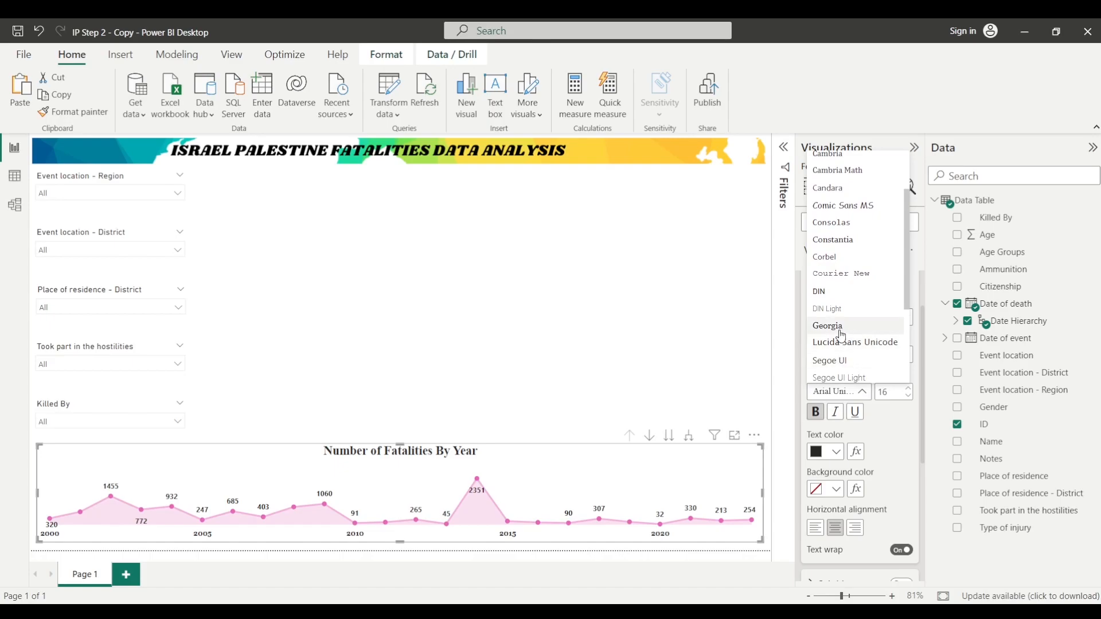
pyautogui.click(839, 327)
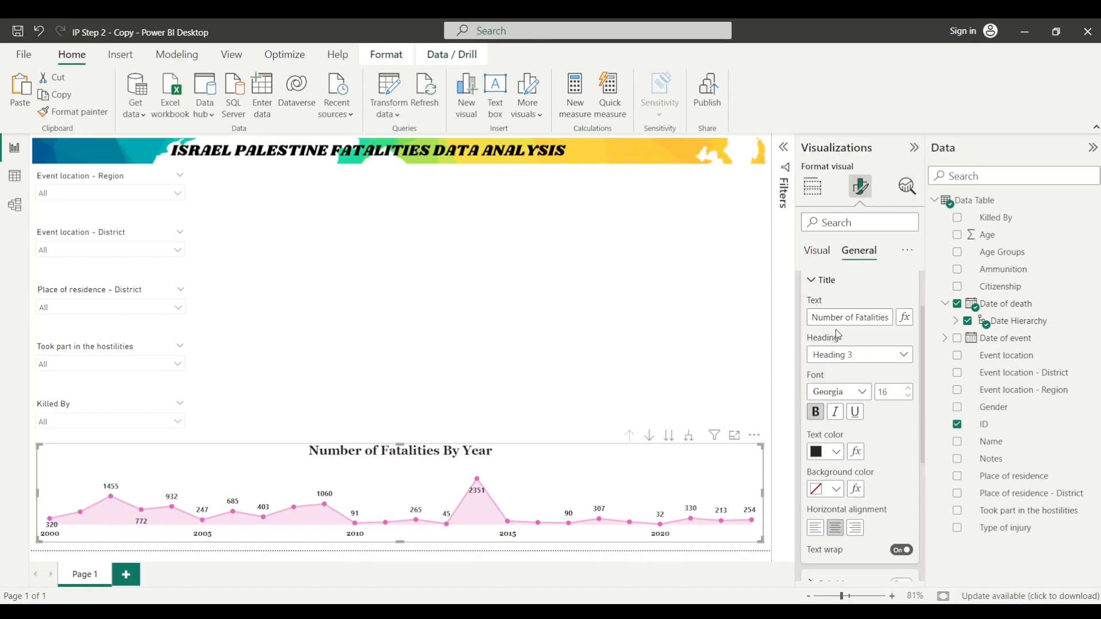
pyautogui.click(480, 405)
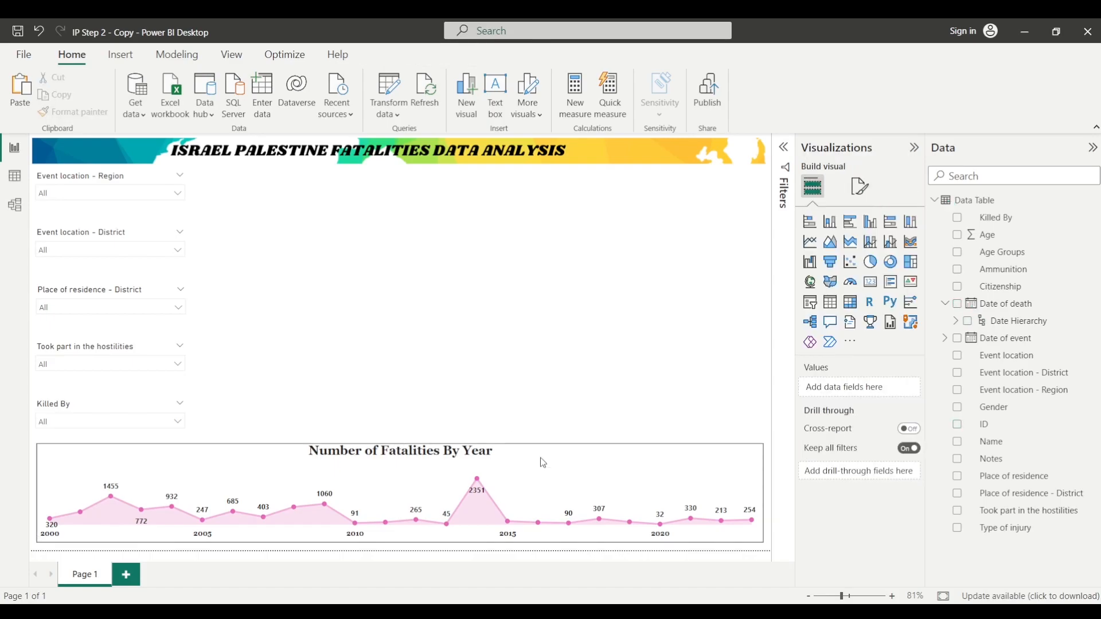
# Underline the area chart's title "Number of Fatalities By Year"
pyautogui.click(575, 480)
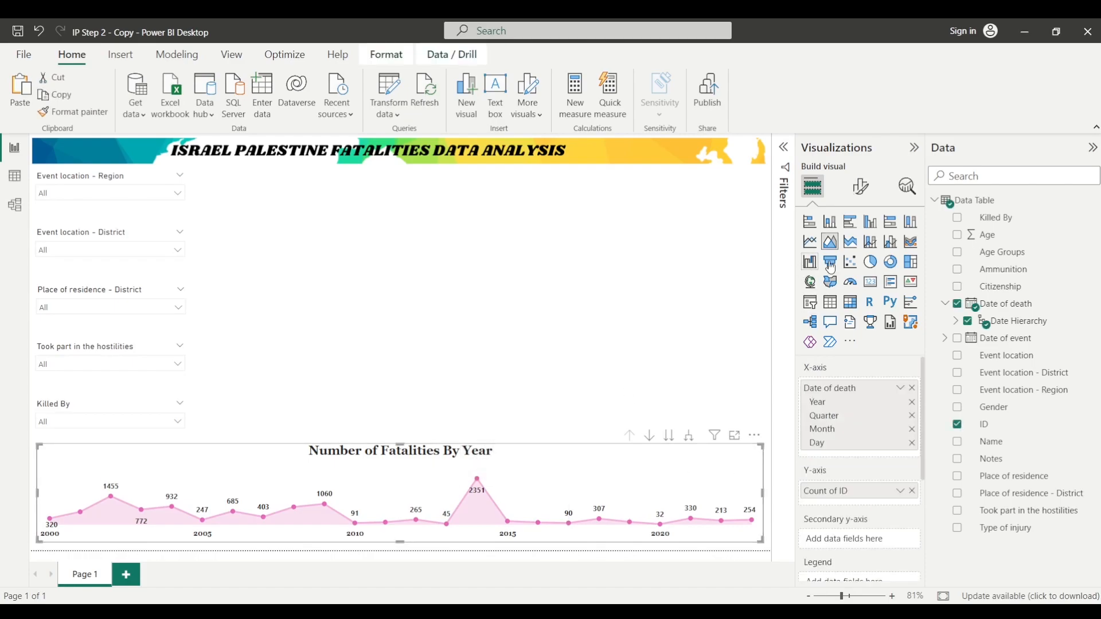
pyautogui.click(861, 188)
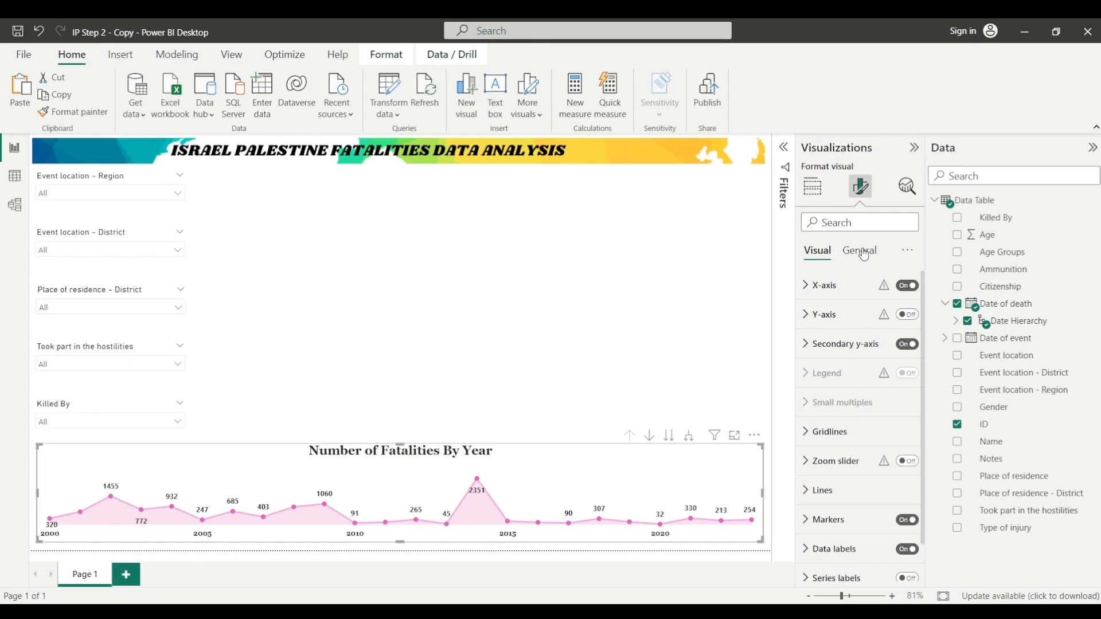
pyautogui.click(858, 251)
pyautogui.click(827, 316)
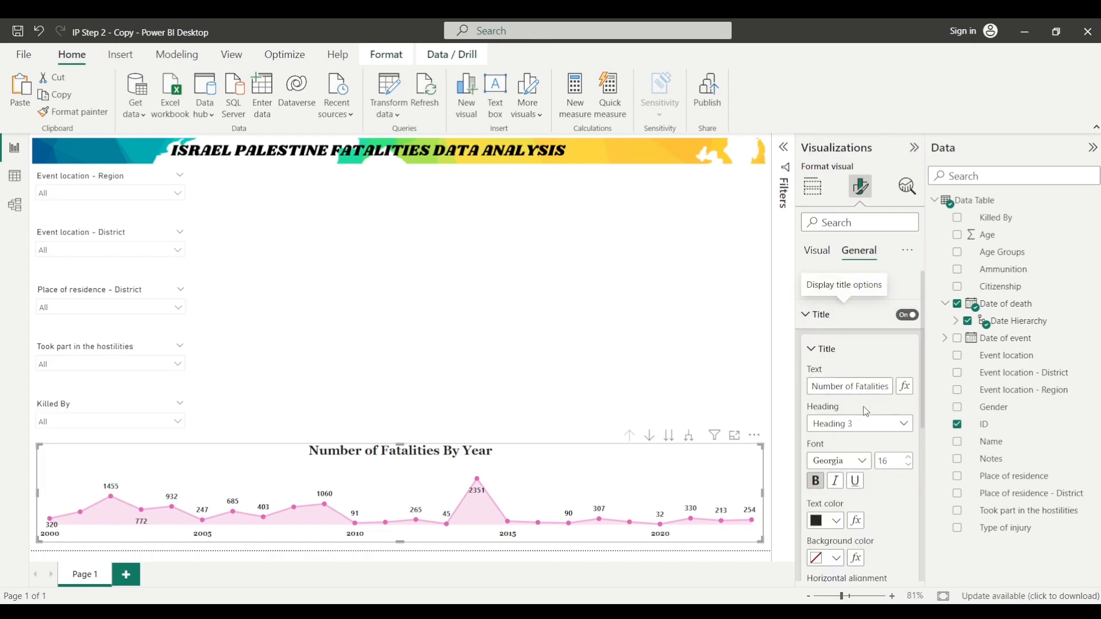
pyautogui.scroll(-3, 888, 494)
pyautogui.scroll(-1, 888, 494)
pyautogui.scroll(4, 894, 486)
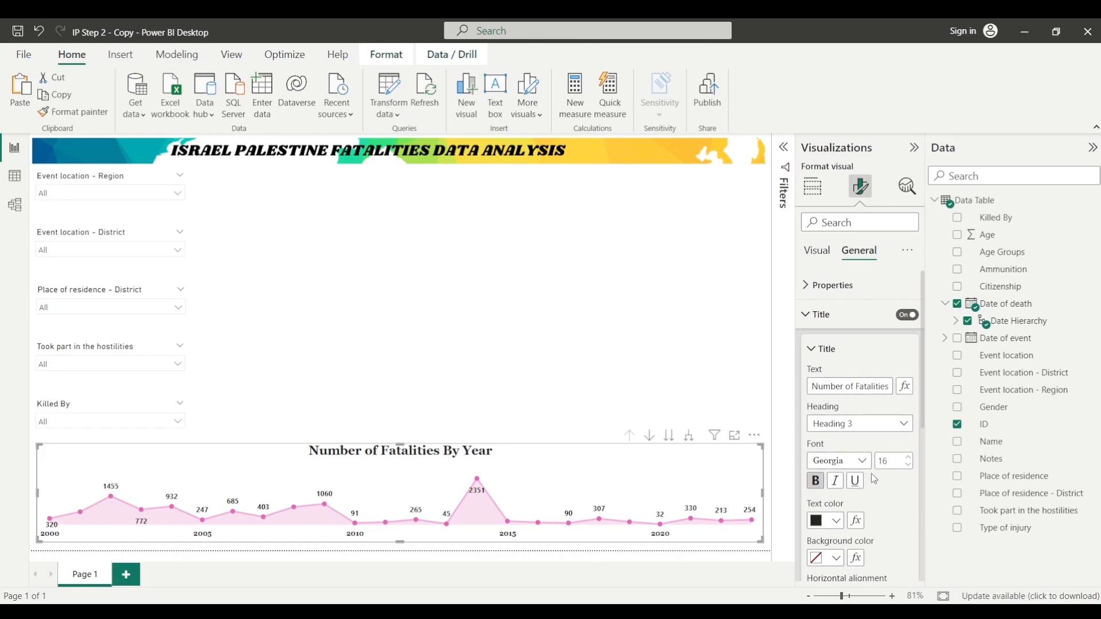
pyautogui.click(856, 481)
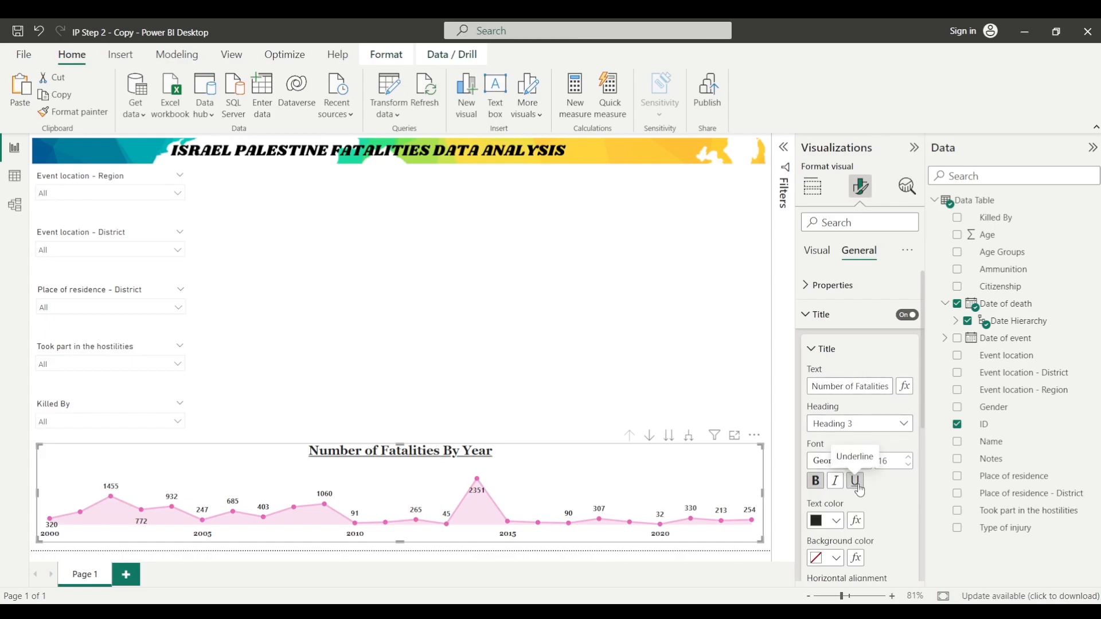
pyautogui.click(599, 375)
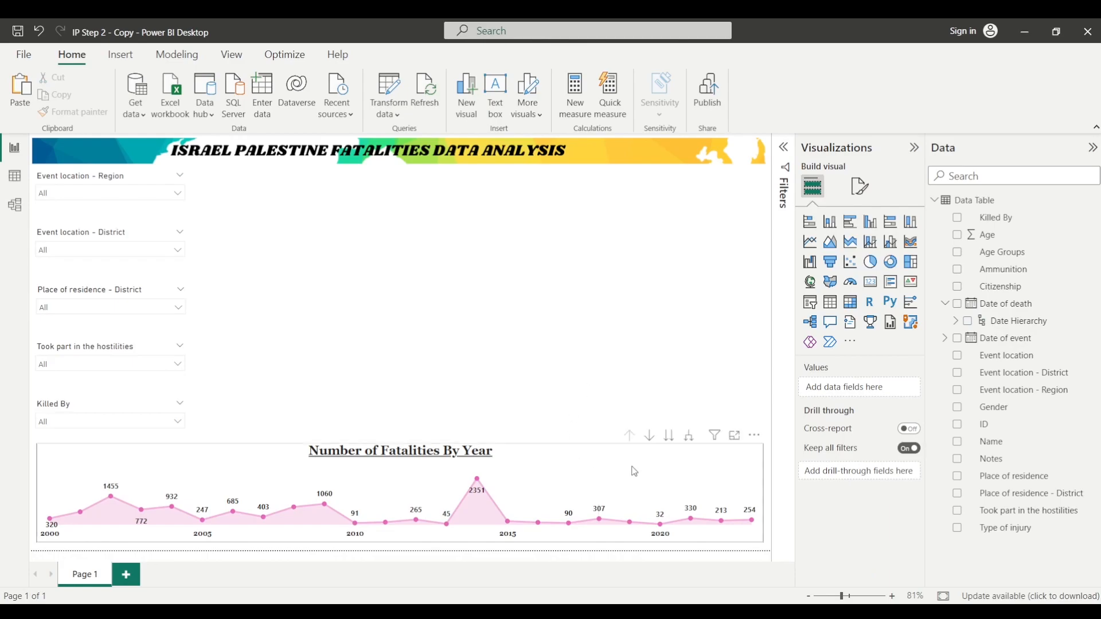
# Set the position of the area chart's data labels to Above for all series
pyautogui.click(543, 485)
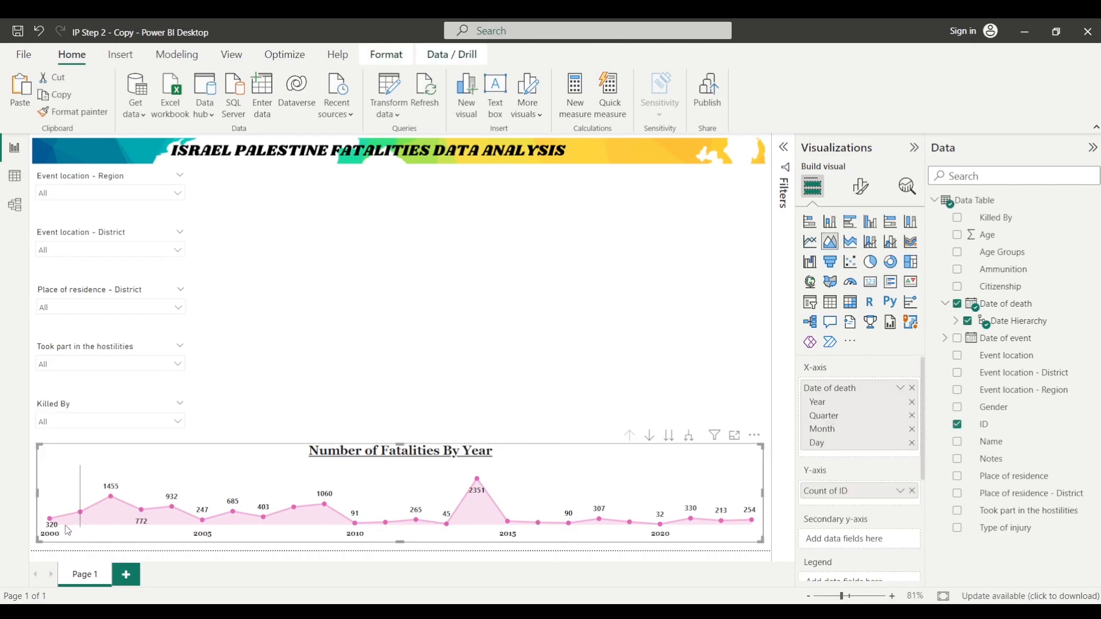
pyautogui.moveTo(55, 528)
pyautogui.moveTo(545, 489)
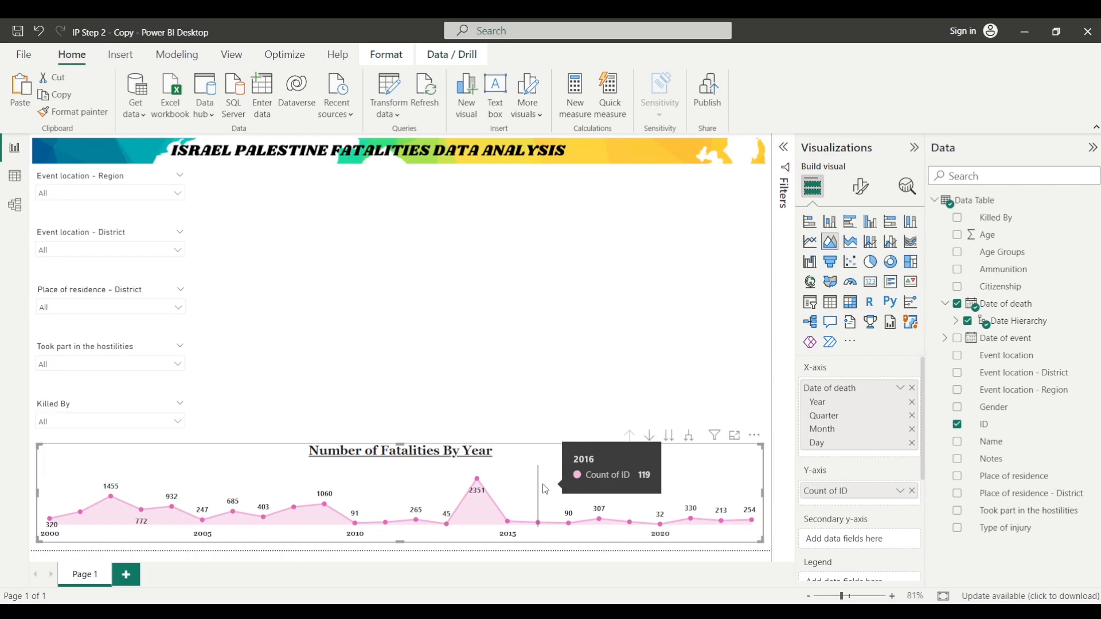
pyautogui.click(862, 189)
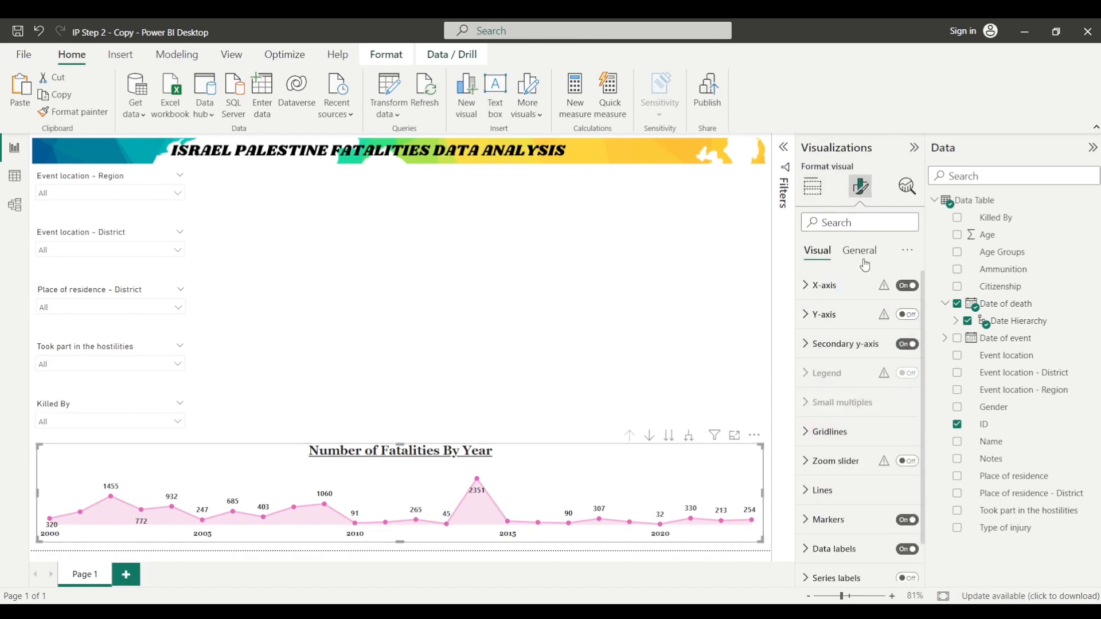
pyautogui.click(837, 530)
pyautogui.scroll(-5, 837, 530)
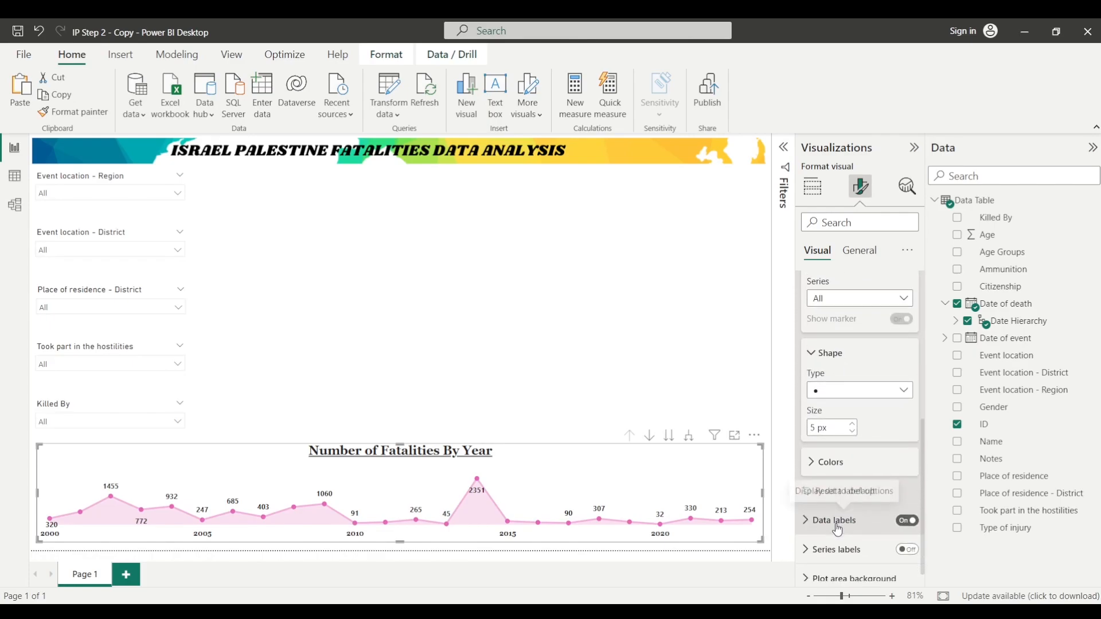
pyautogui.click(829, 519)
pyautogui.scroll(-3, 829, 519)
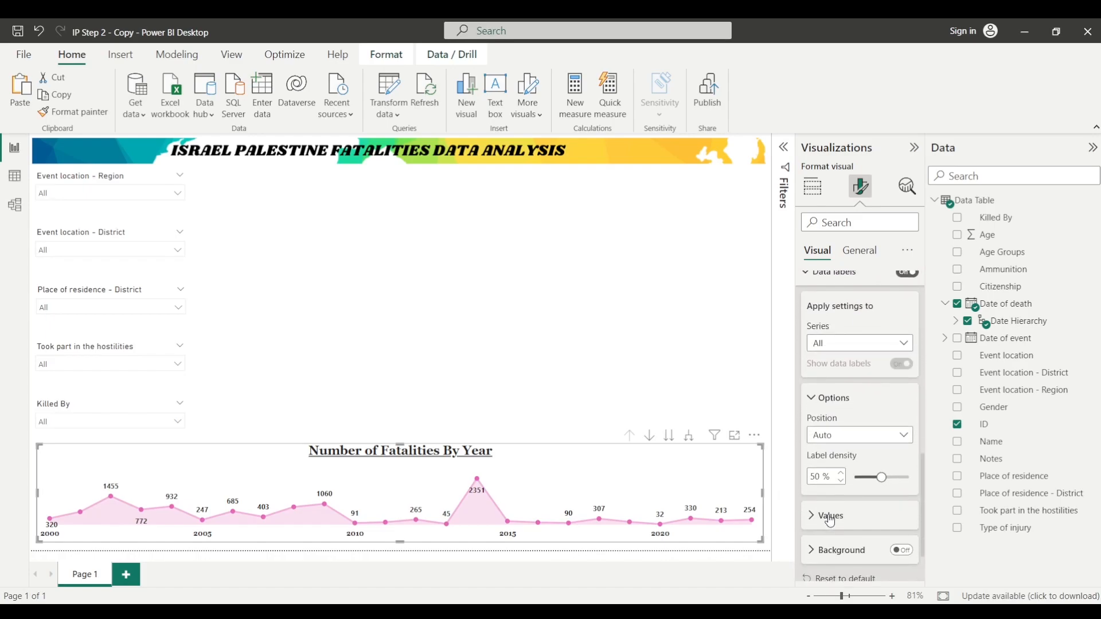
pyautogui.click(881, 435)
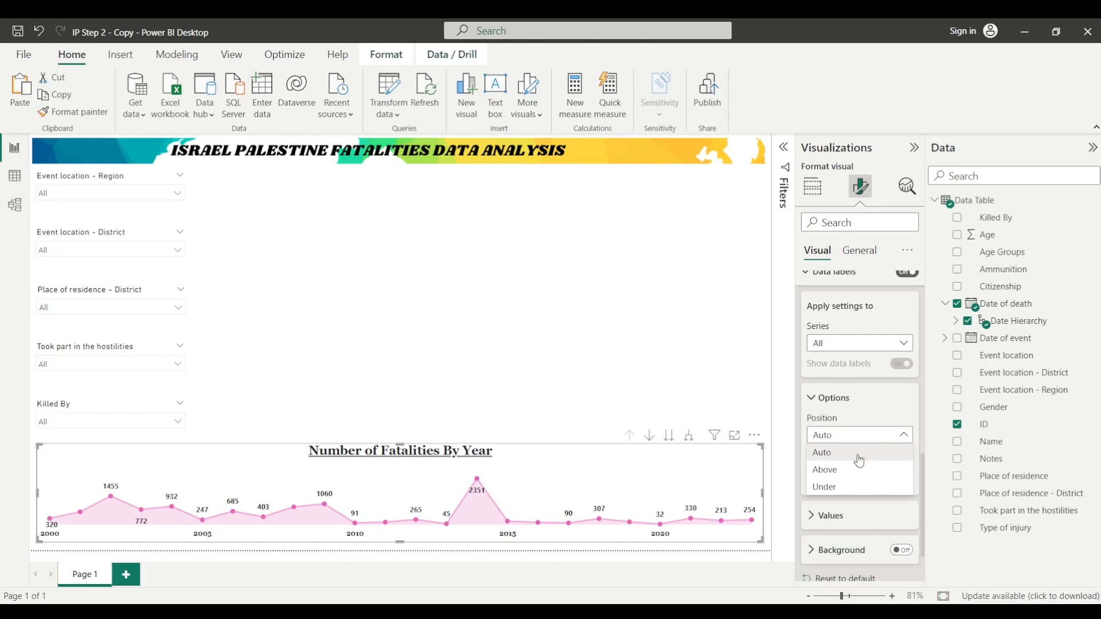
pyautogui.click(837, 472)
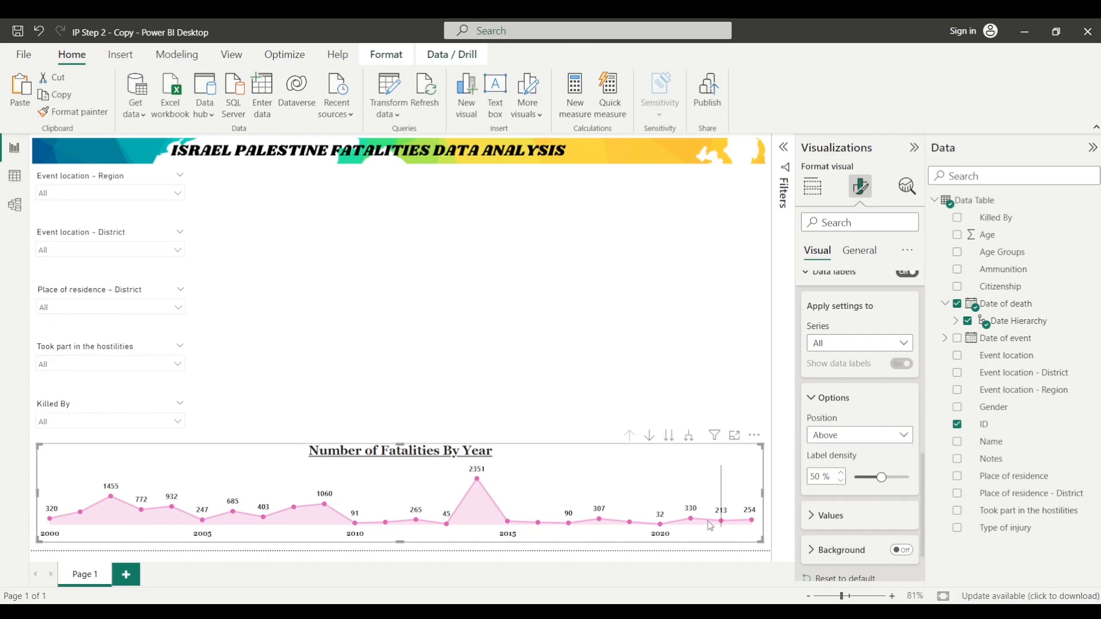
pyautogui.moveTo(662, 513)
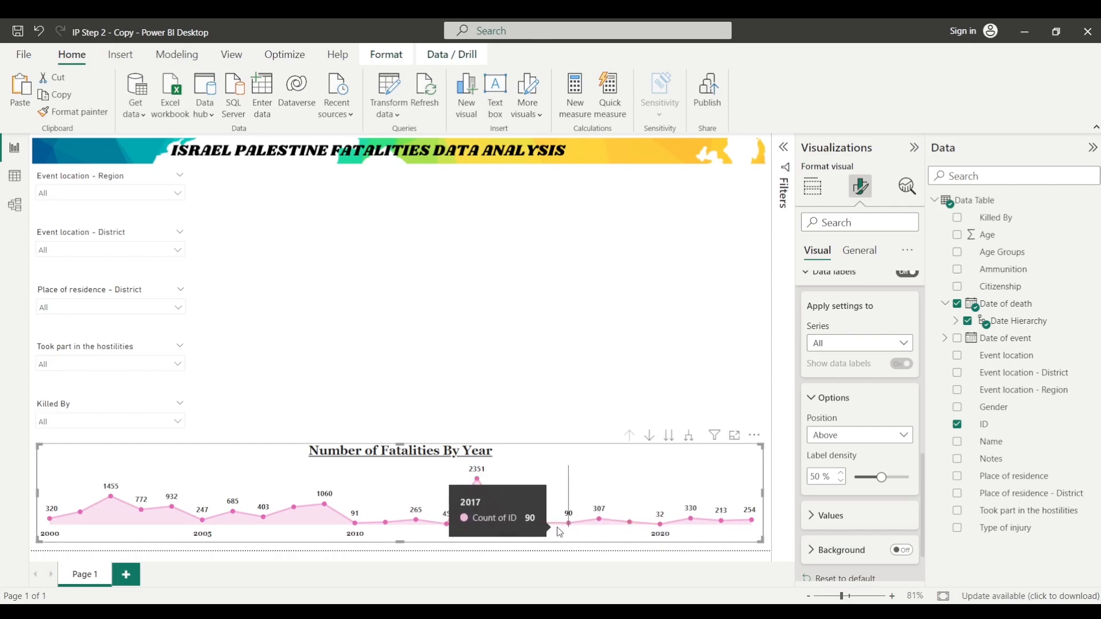
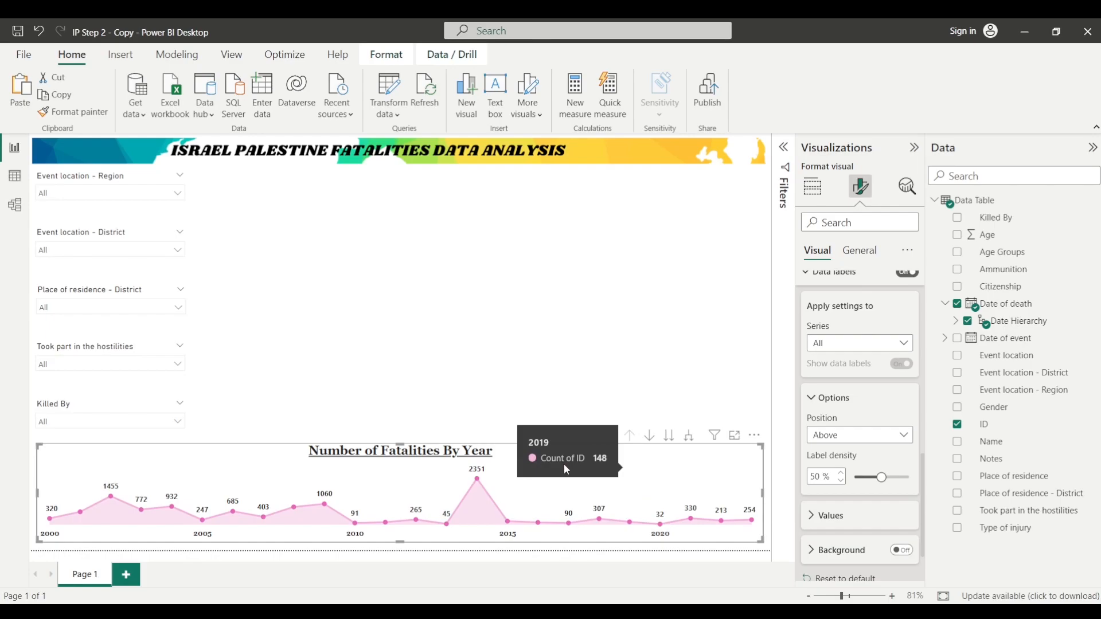
# Rename the area chart's Y-axis field, the count of ID, to "Number of Fatalities" and check it in a data point's tooltip
pyautogui.click(820, 189)
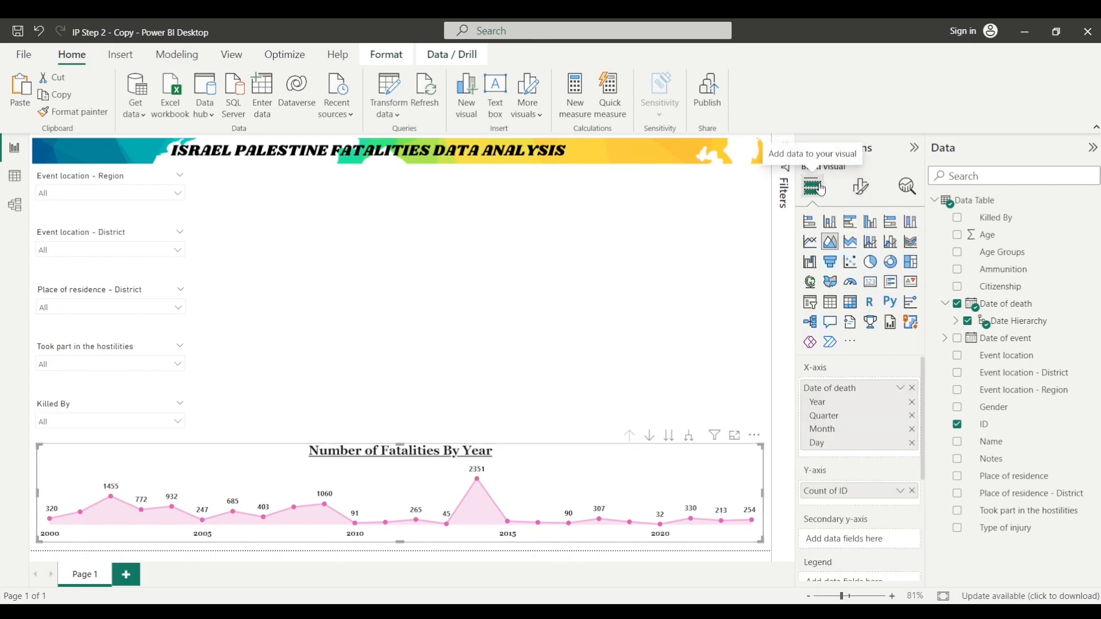
pyautogui.doubleClick(829, 493)
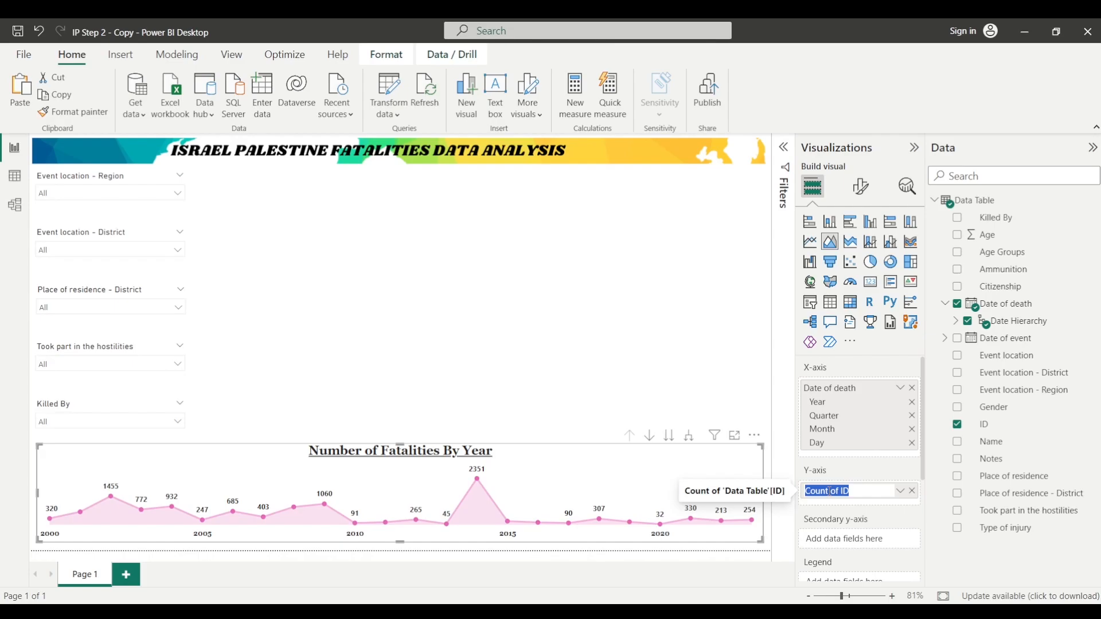
pyautogui.write('Number o')
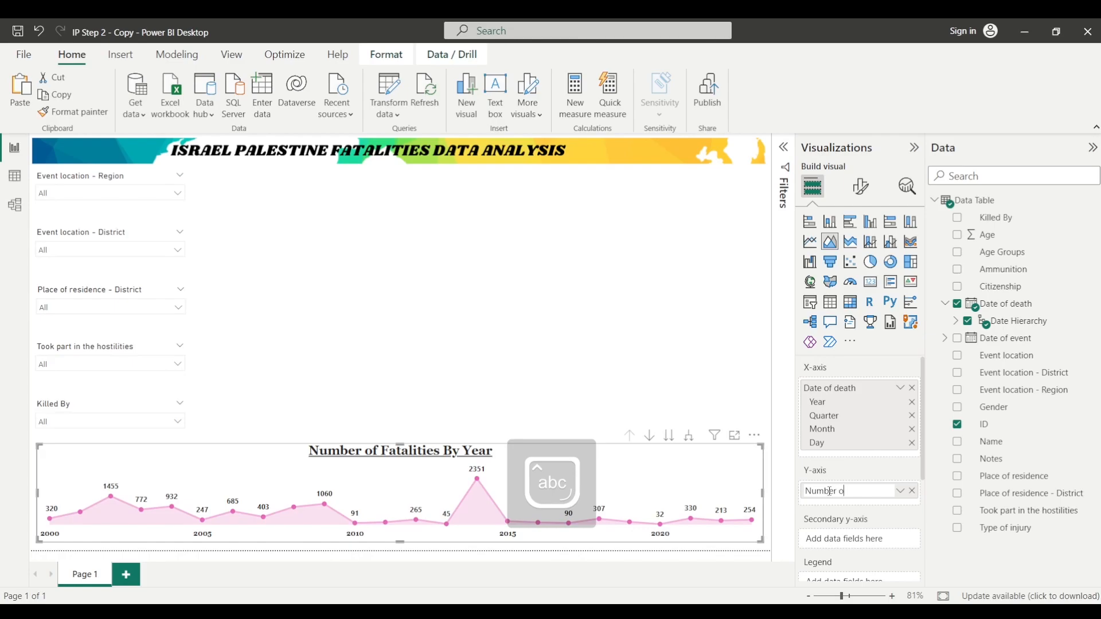
pyautogui.write('f Fatalities')
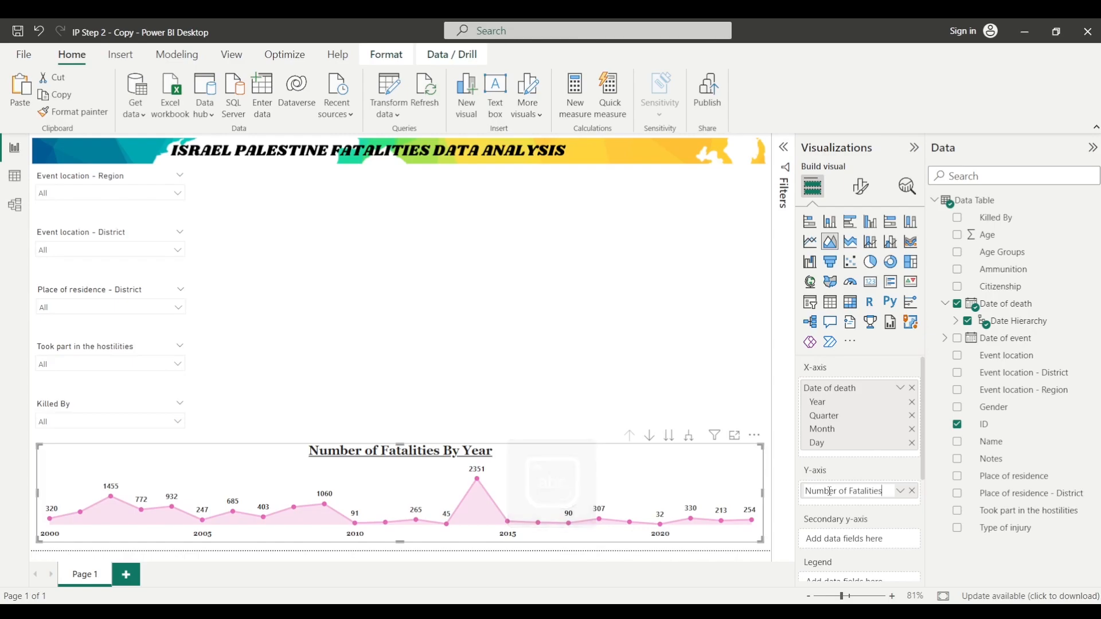
pyautogui.press('Return')
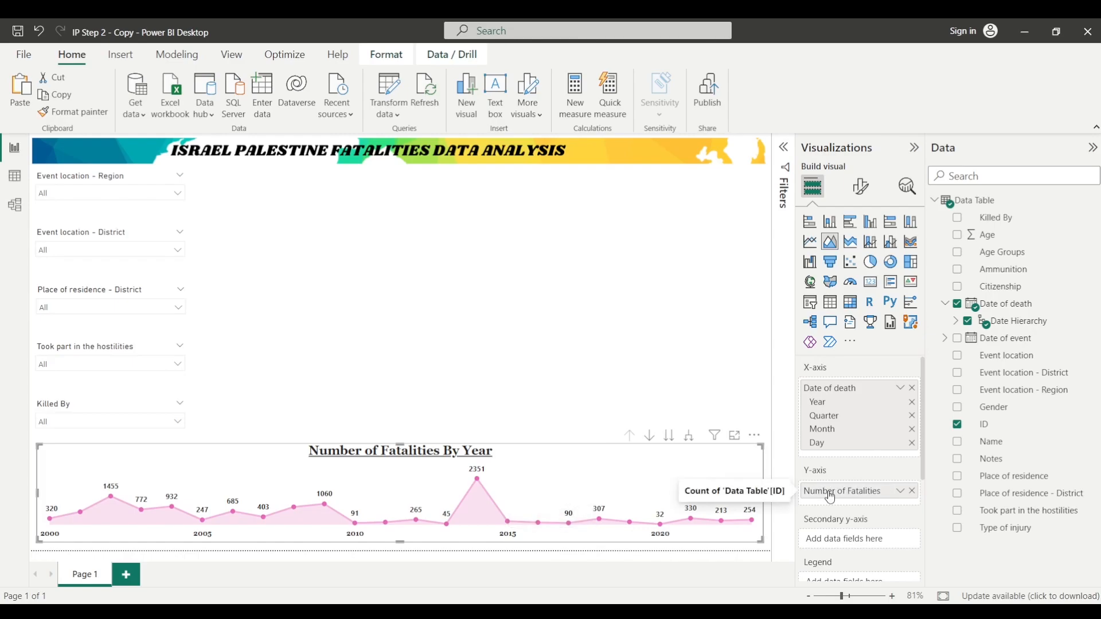
pyautogui.moveTo(692, 521)
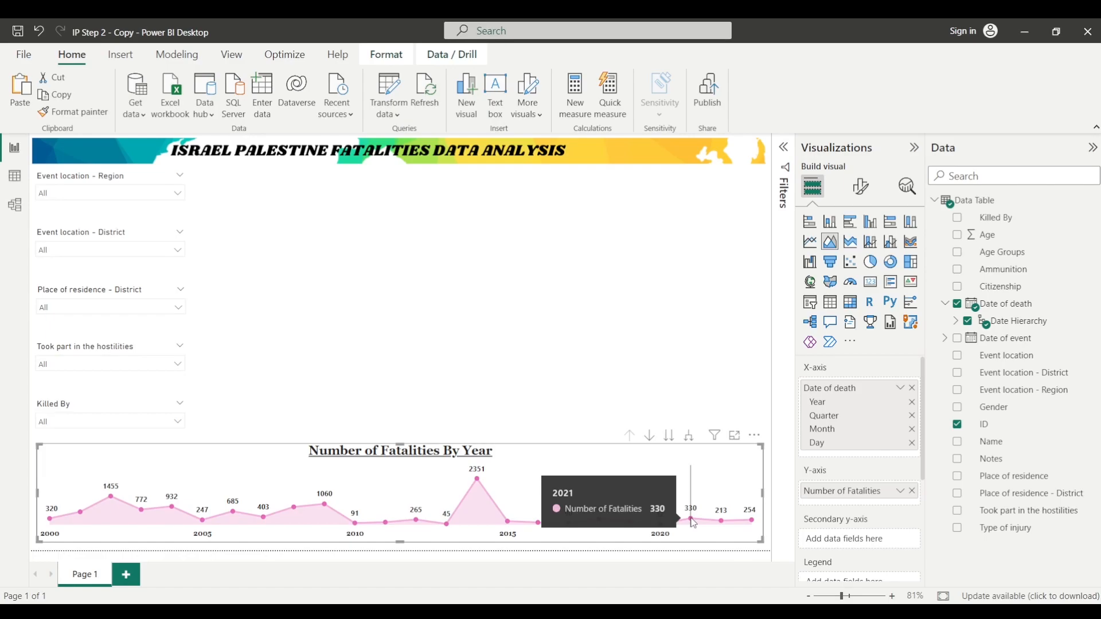
pyautogui.click(562, 351)
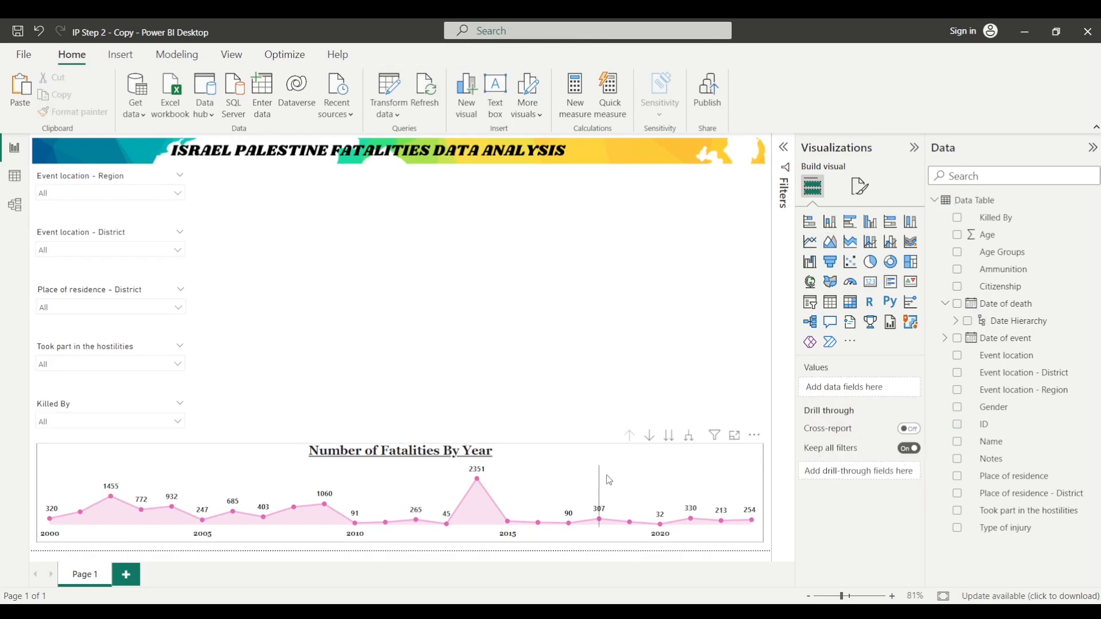
pyautogui.moveTo(615, 480)
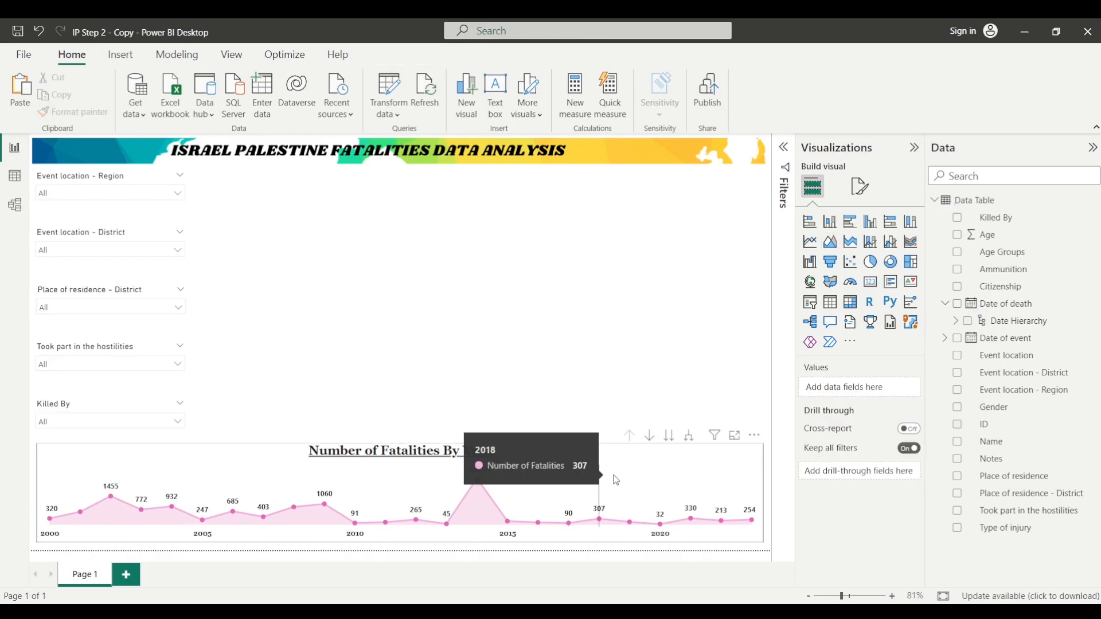
pyautogui.click(616, 479)
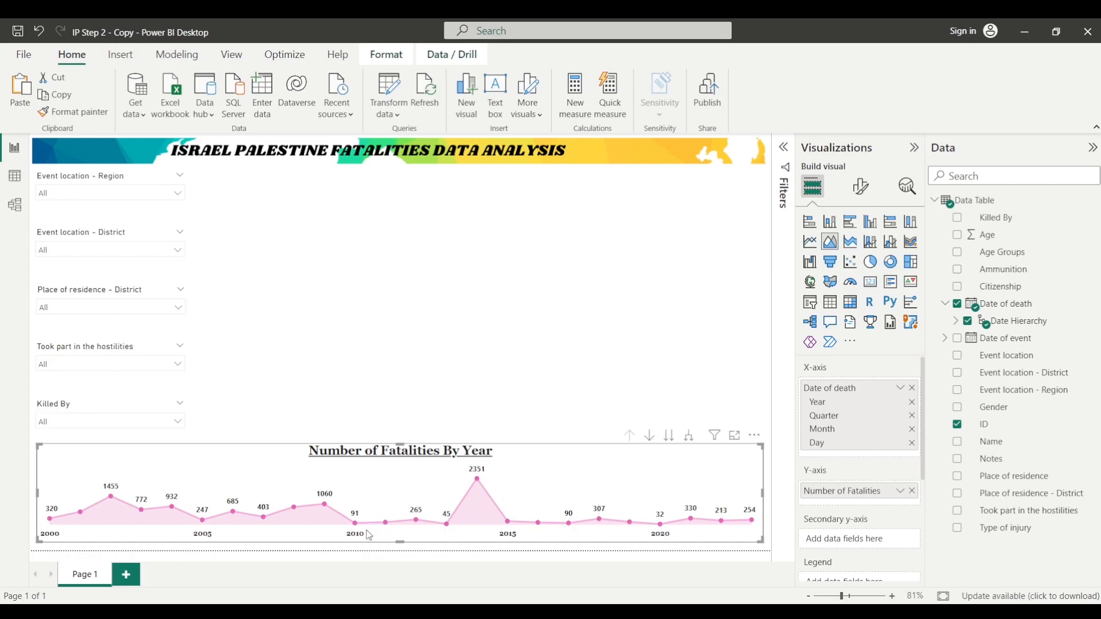
pyautogui.moveTo(417, 523)
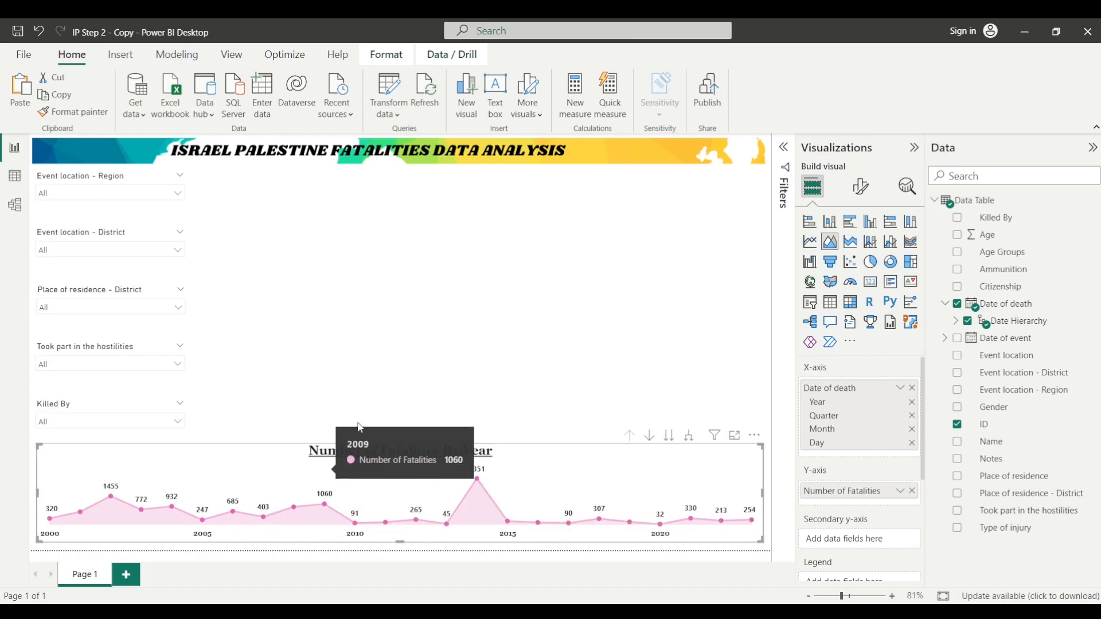
pyautogui.click(356, 386)
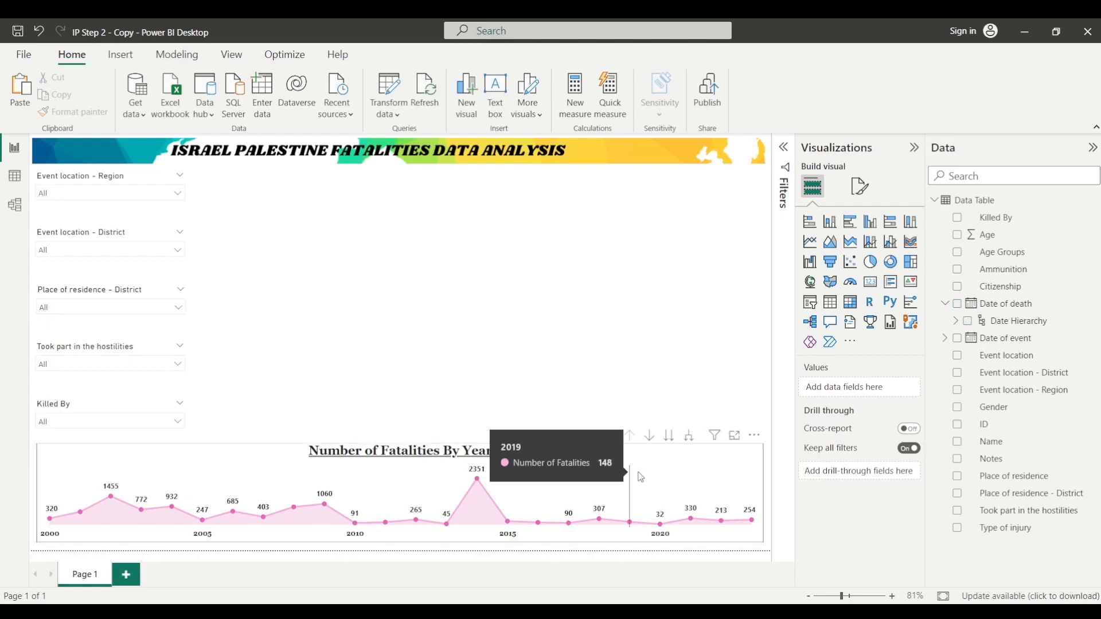
# Turn on drill-down for the area chart and drill through 2014, its third quarter and August to the daily level
pyautogui.click(650, 437)
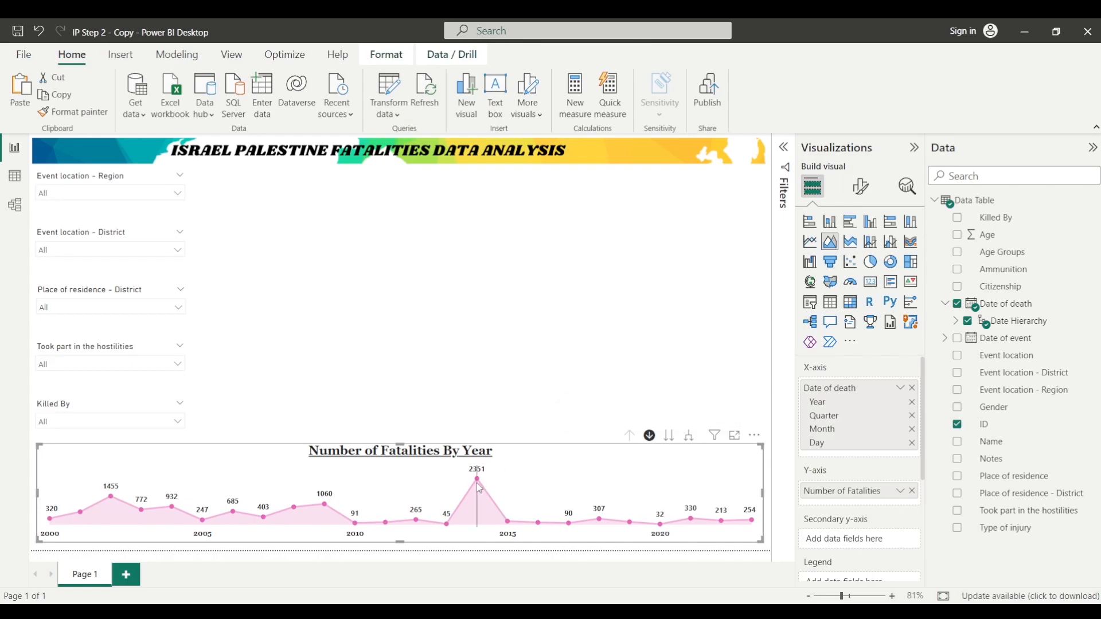
pyautogui.moveTo(480, 483)
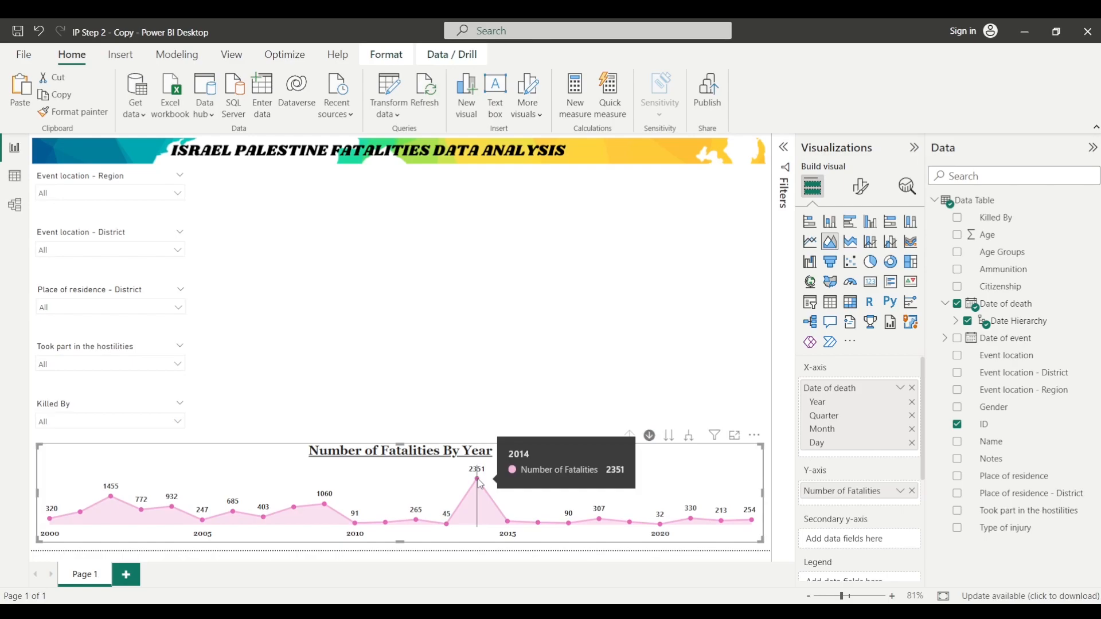
pyautogui.click(478, 480)
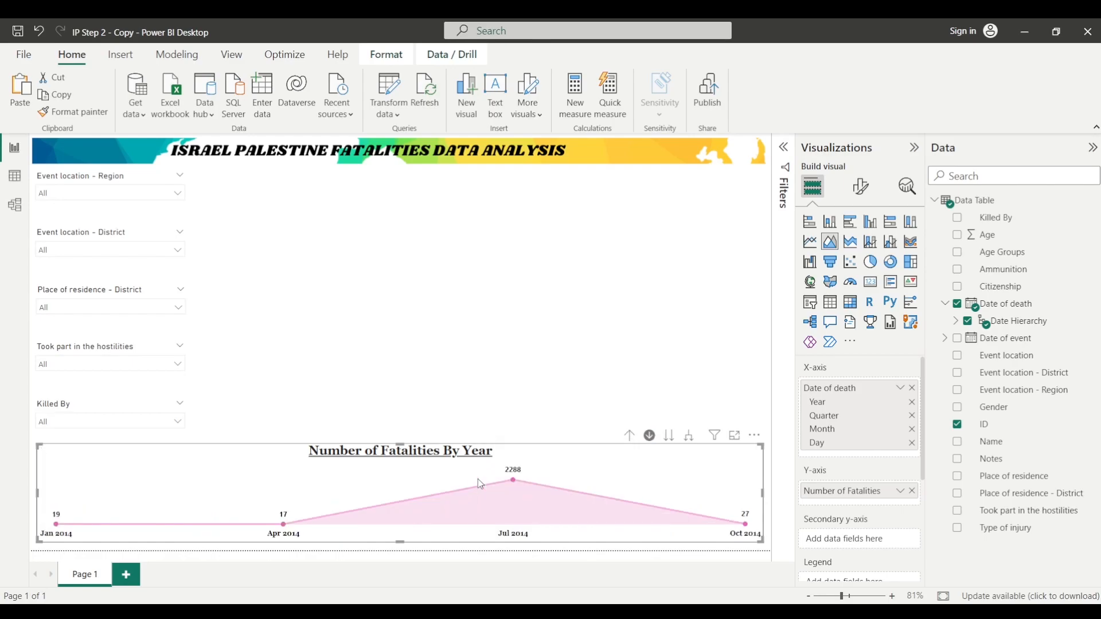
pyautogui.moveTo(513, 485)
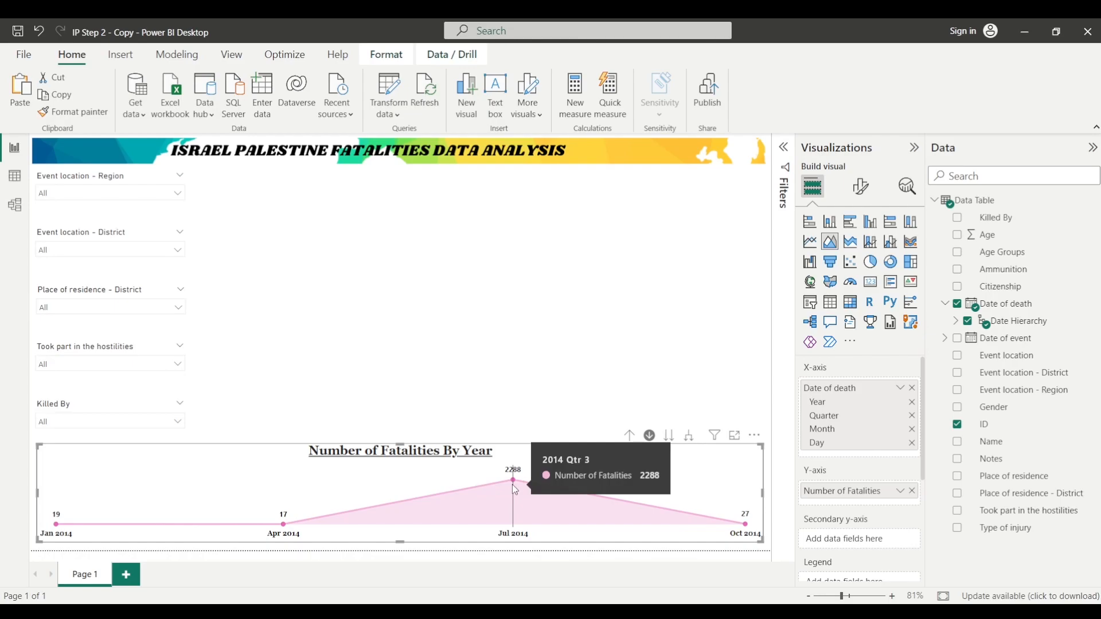
pyautogui.moveTo(283, 524)
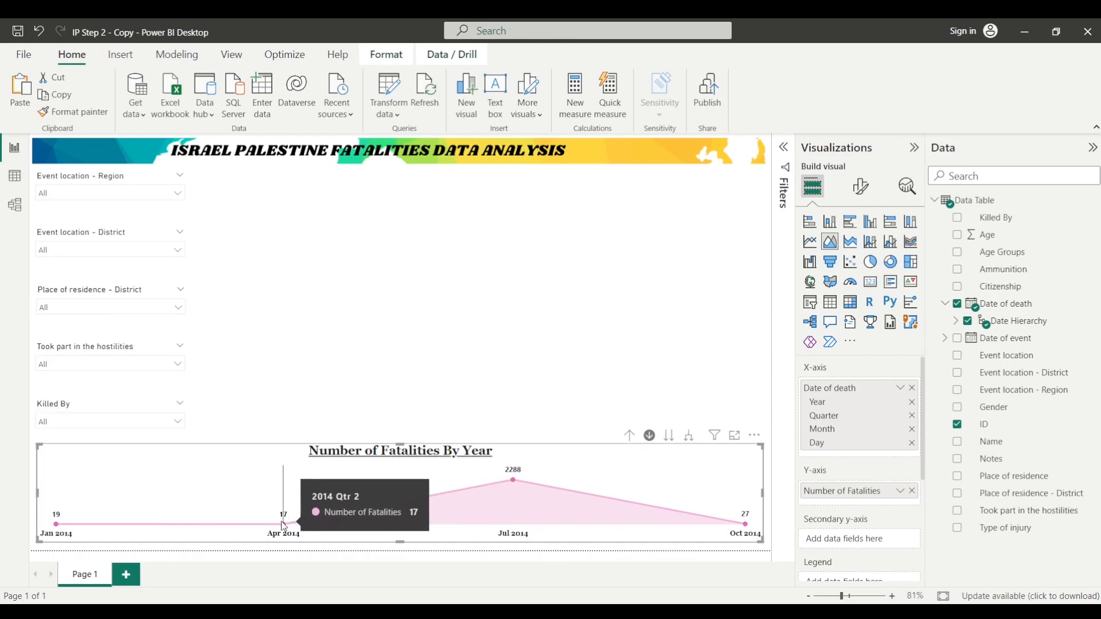
pyautogui.moveTo(68, 529)
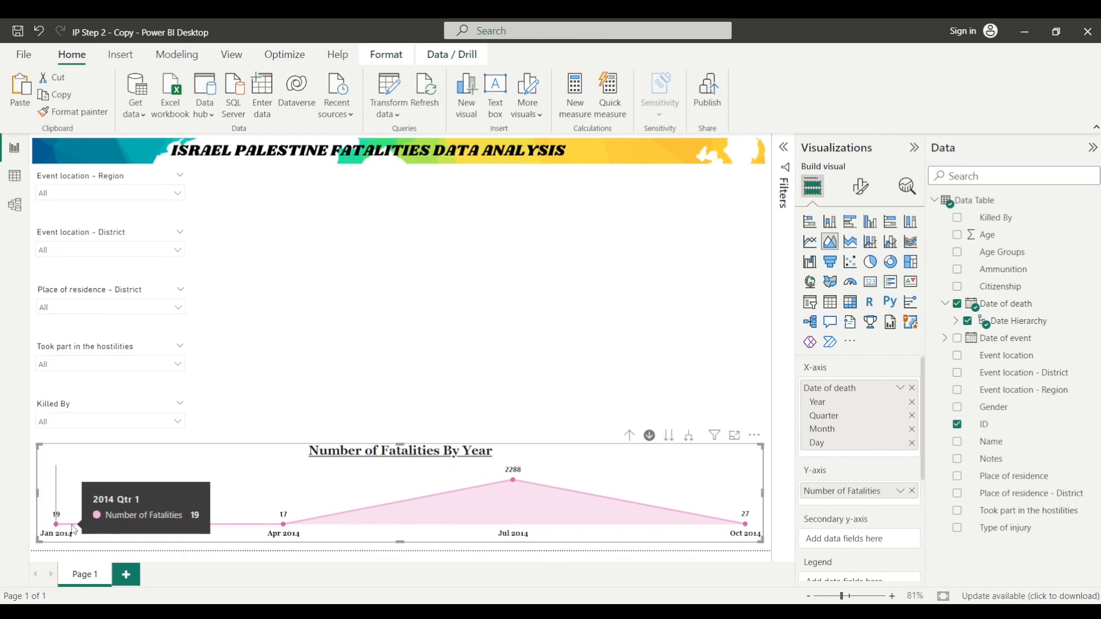
pyautogui.moveTo(489, 506)
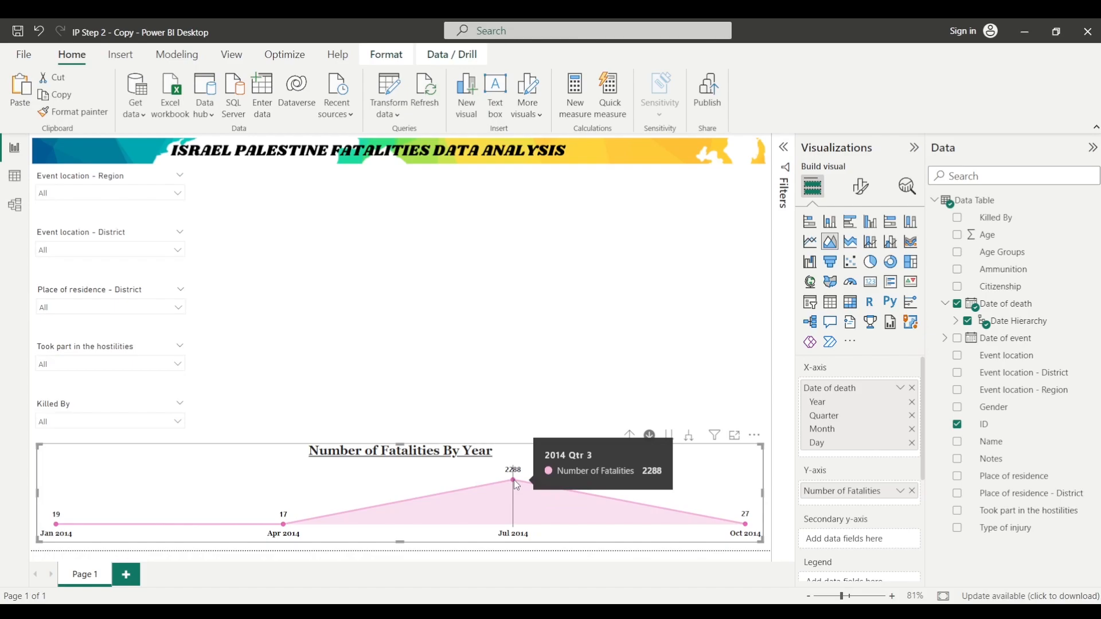
pyautogui.click(513, 480)
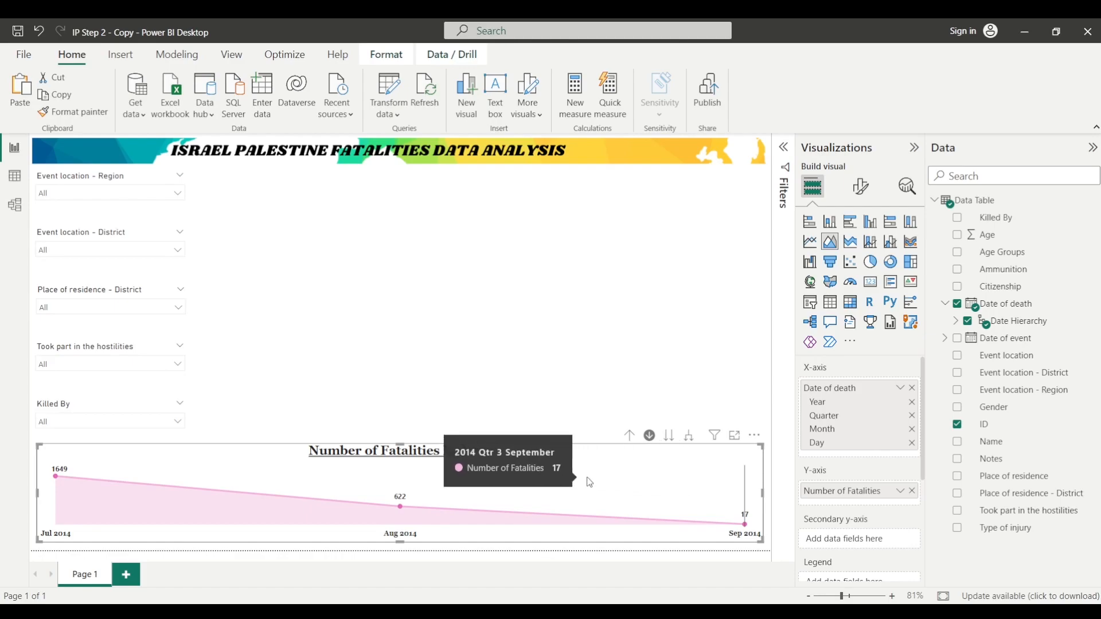
pyautogui.click(400, 507)
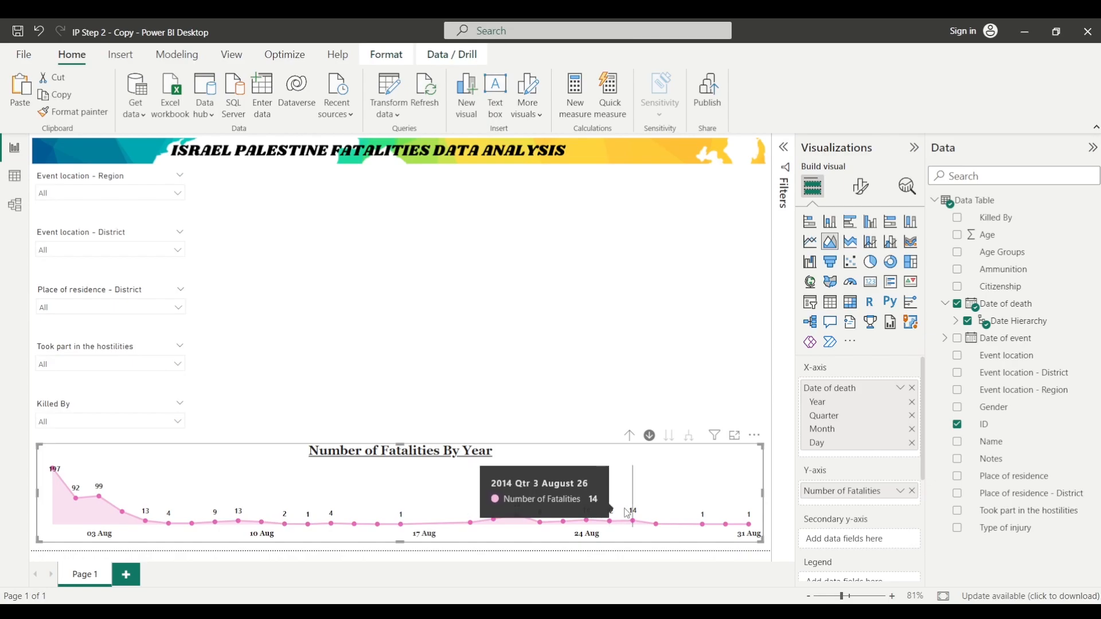
# Drill the area chart back up to the yearly level and turn drill-down mode off
pyautogui.click(630, 437)
pyautogui.click(630, 437)
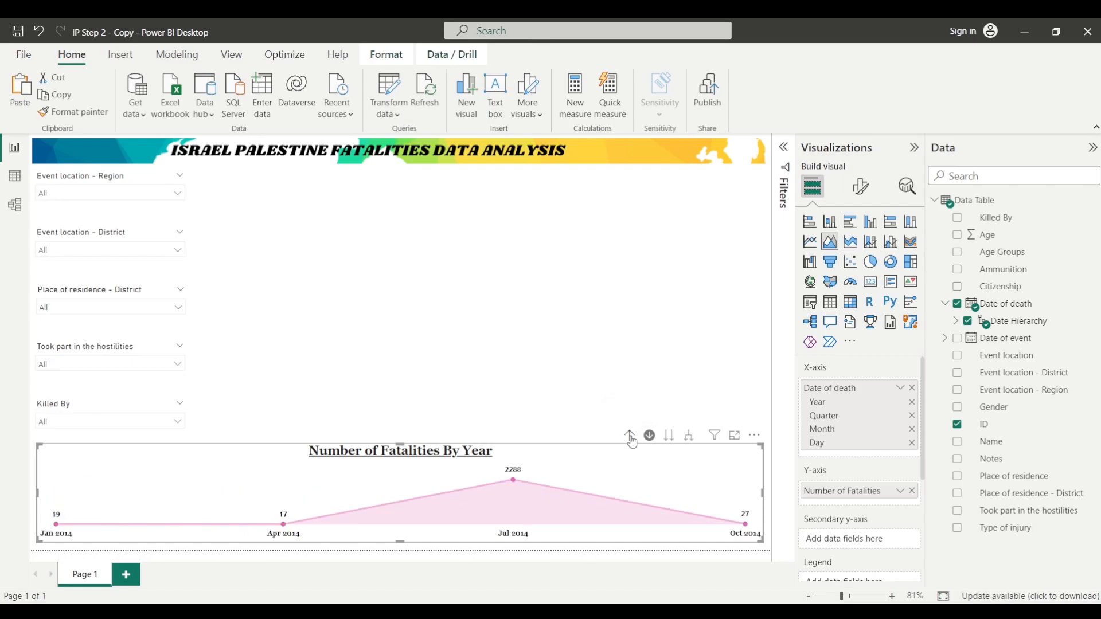
pyautogui.click(630, 436)
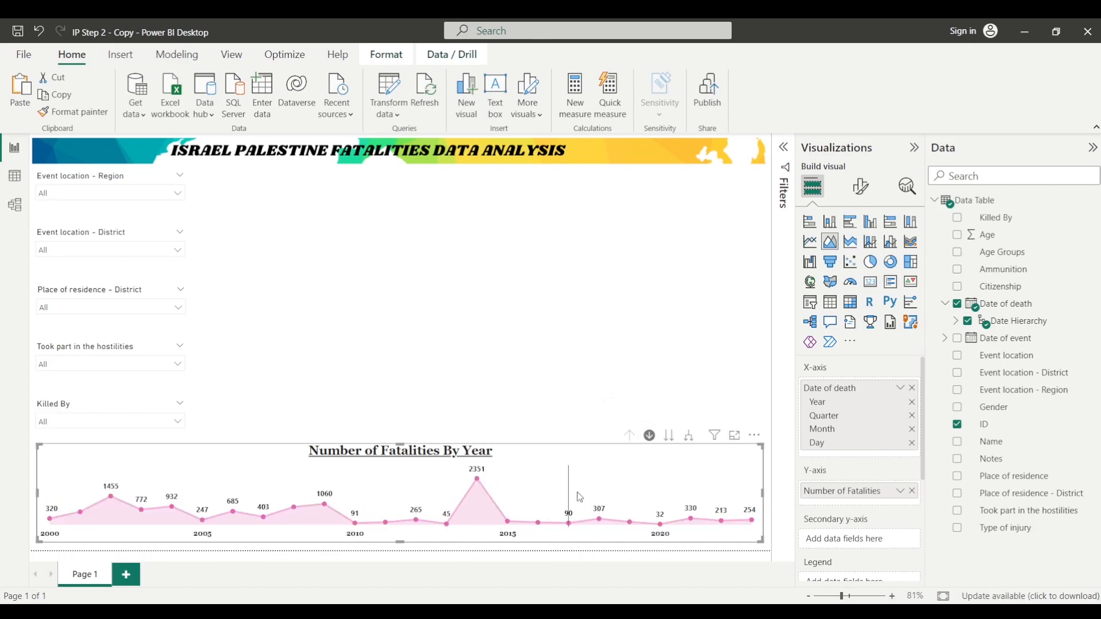
pyautogui.click(649, 436)
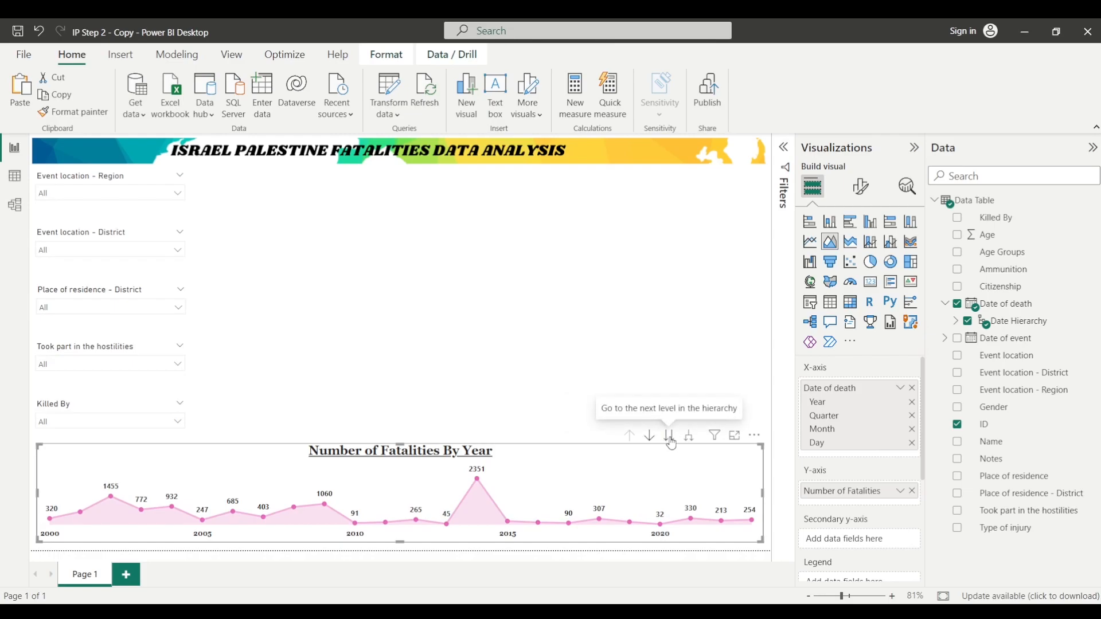
# Step the whole area chart through the quarter, month and day levels of the date hierarchy, and return it to years
pyautogui.click(669, 437)
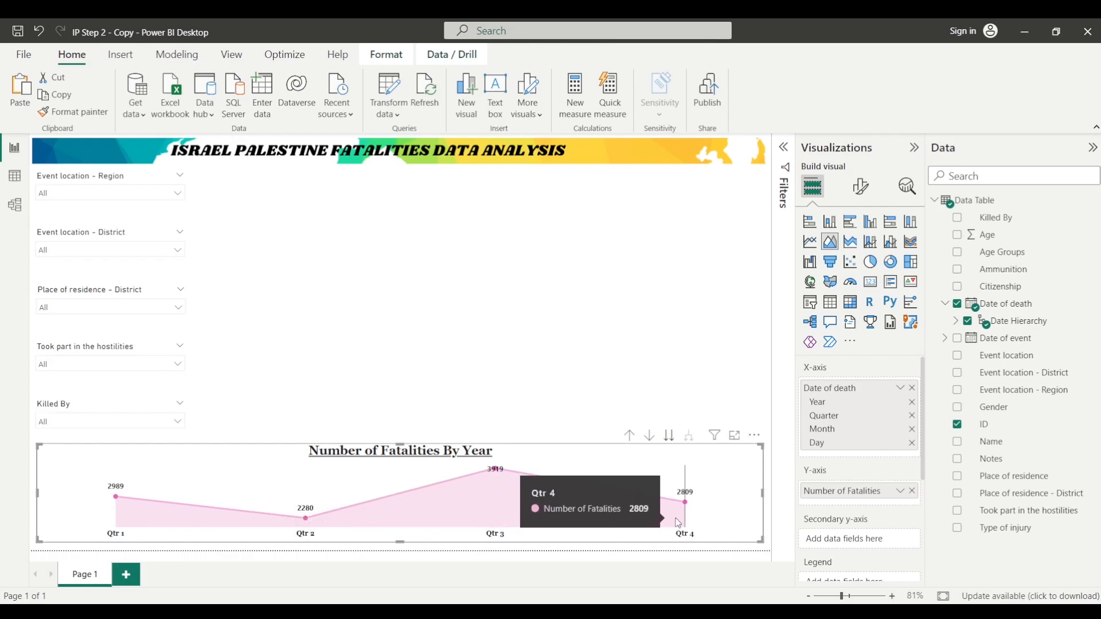
pyautogui.click(668, 438)
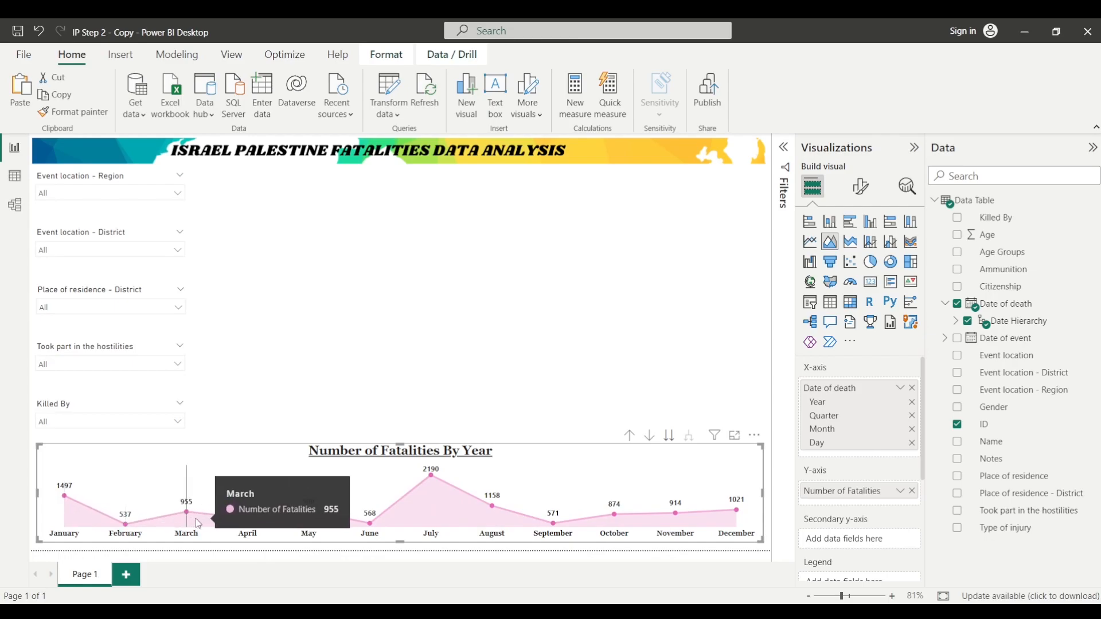
pyautogui.click(668, 439)
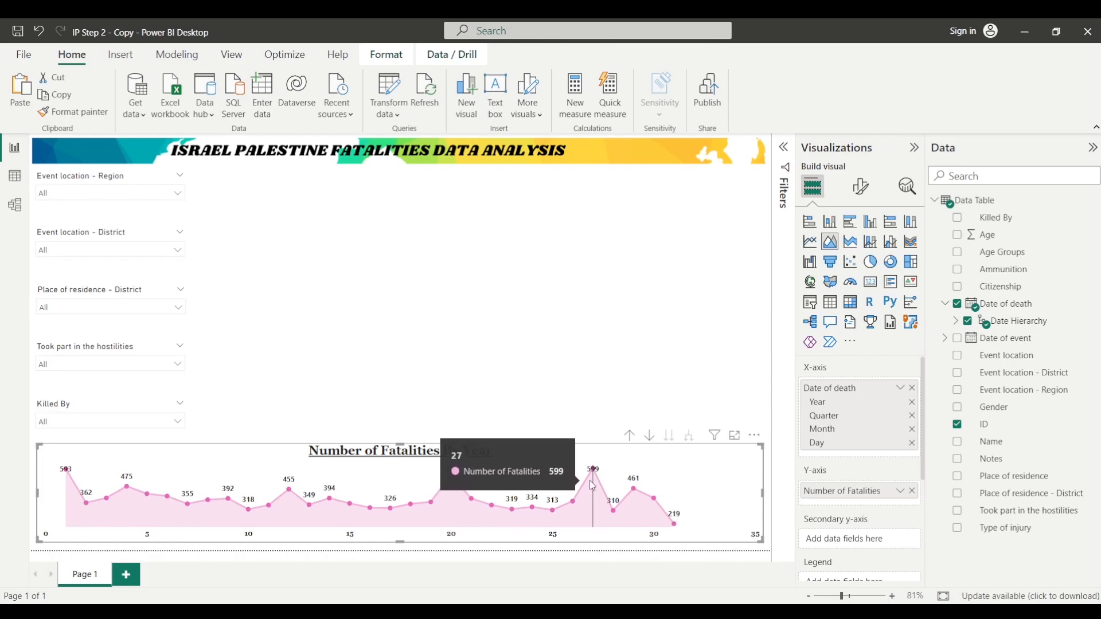
pyautogui.click(631, 437)
pyautogui.click(632, 437)
pyautogui.click(631, 436)
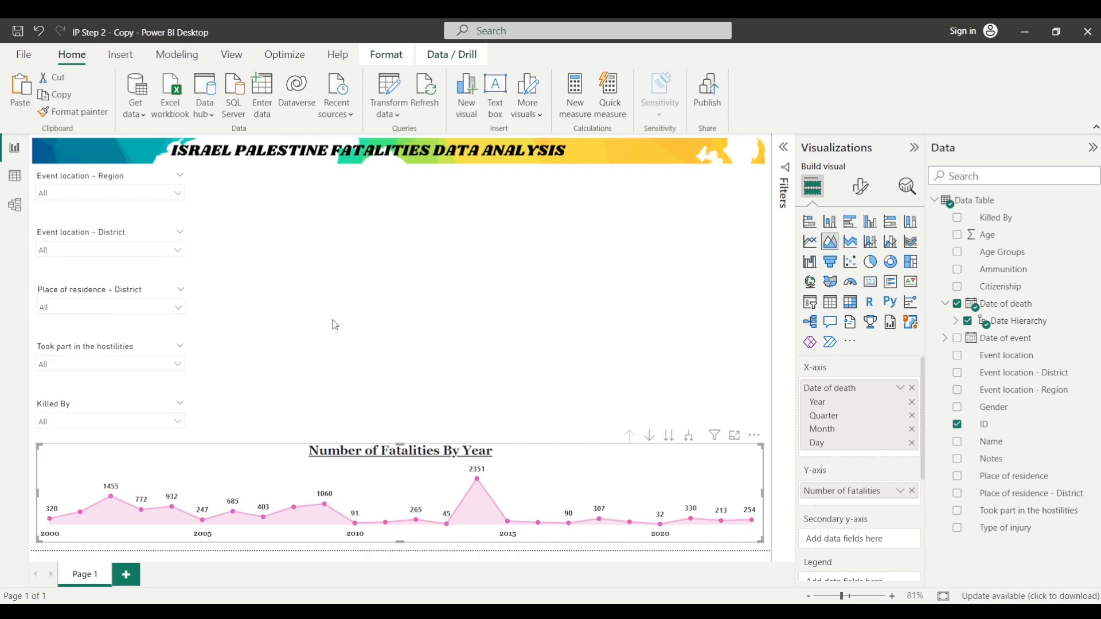
# Test the Event location - Region slicer by filtering the report to Gaza Strip, and clear the selection
pyautogui.click(149, 199)
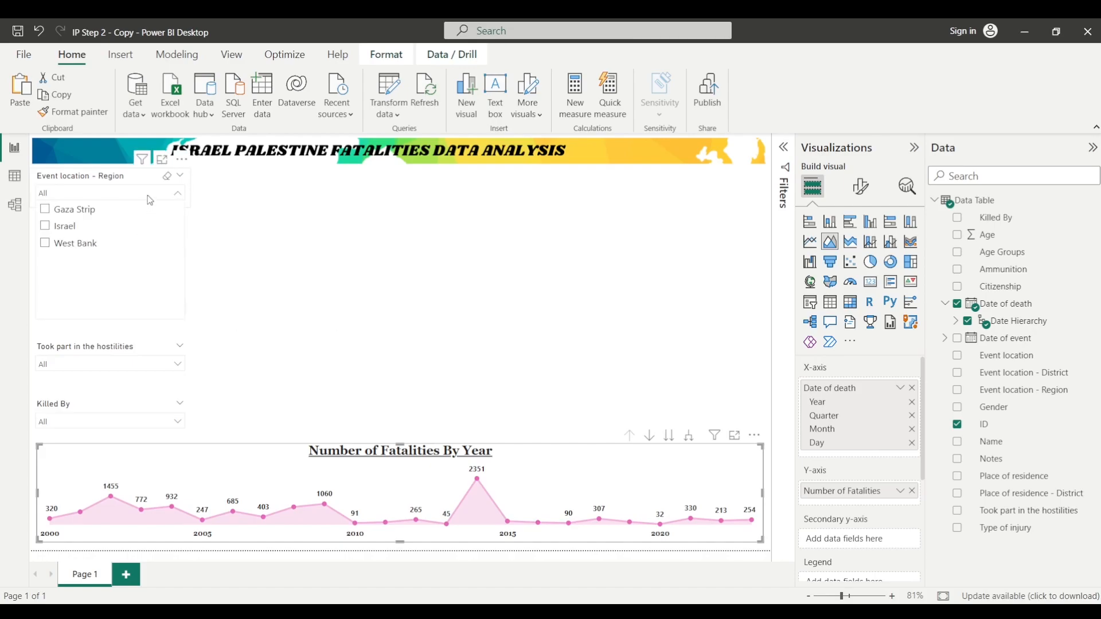
pyautogui.click(78, 216)
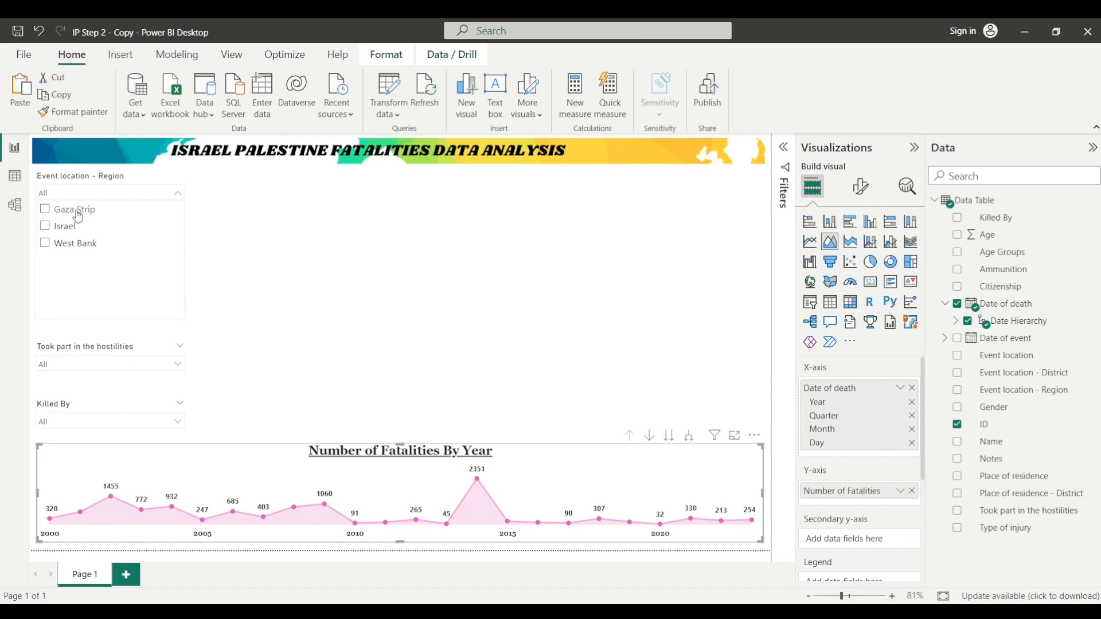
pyautogui.click(295, 265)
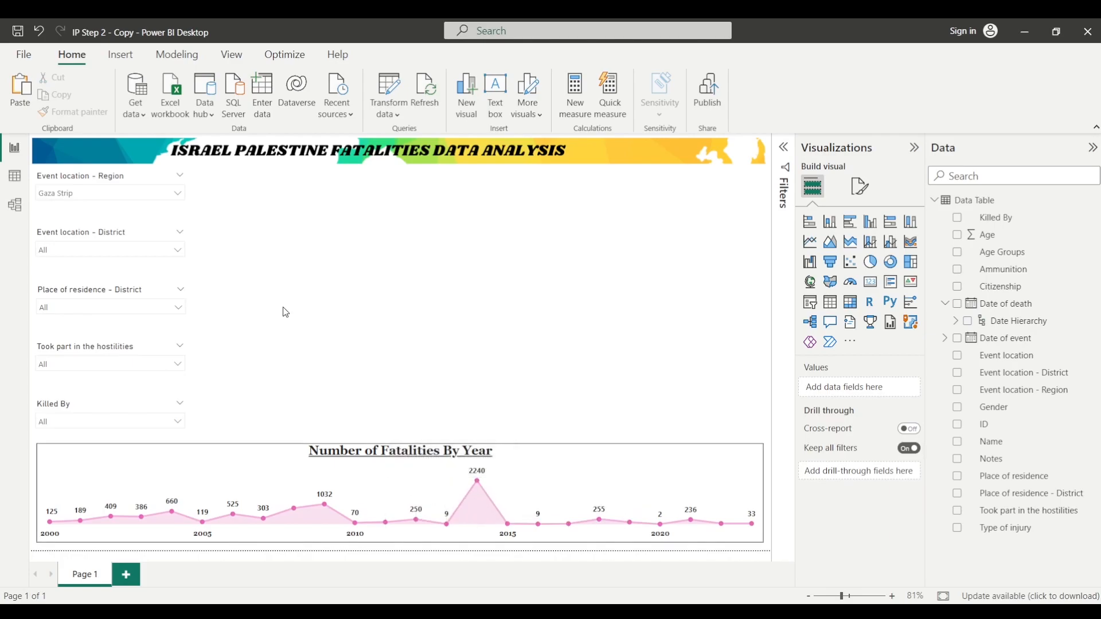
pyautogui.click(169, 182)
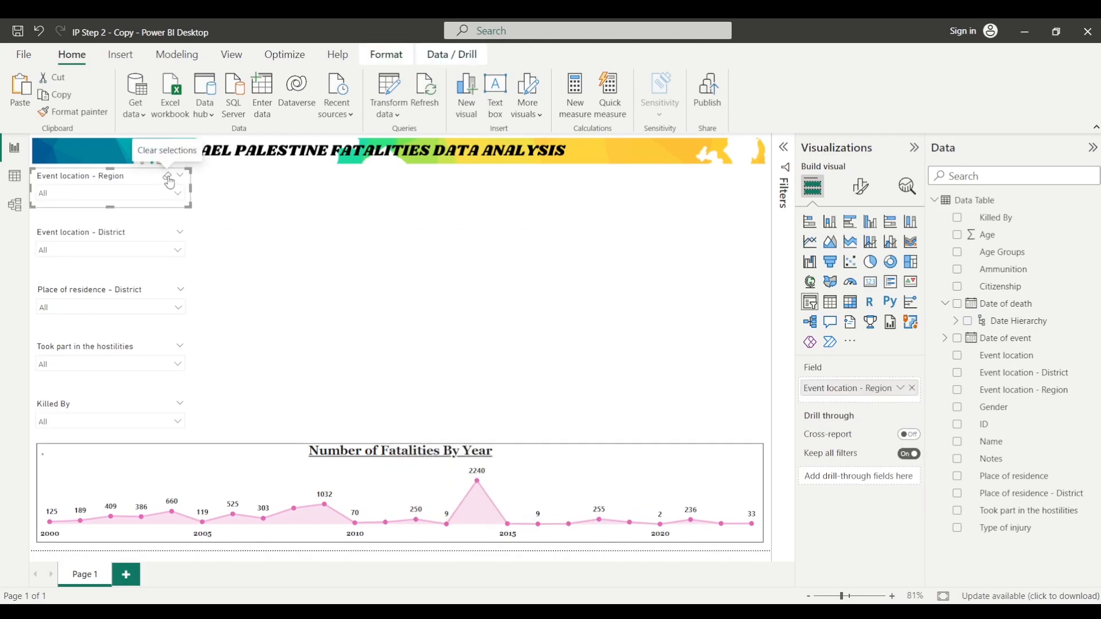
# Test the Event location - District slicer by filtering the report to East Jerusalem, and clear the selection
pyautogui.click(175, 251)
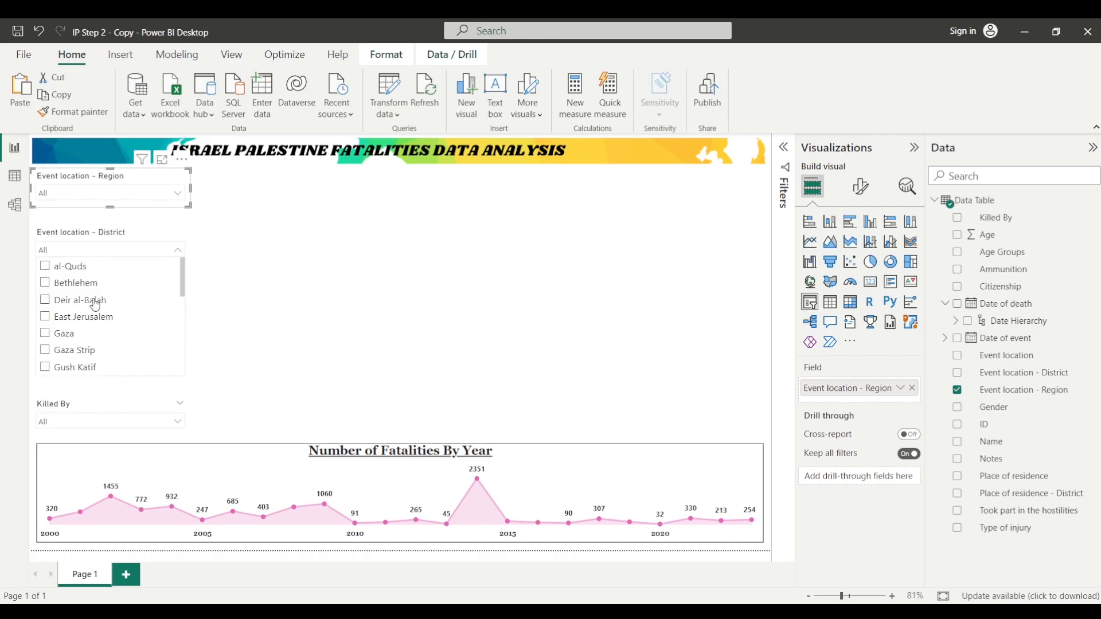
pyautogui.click(70, 321)
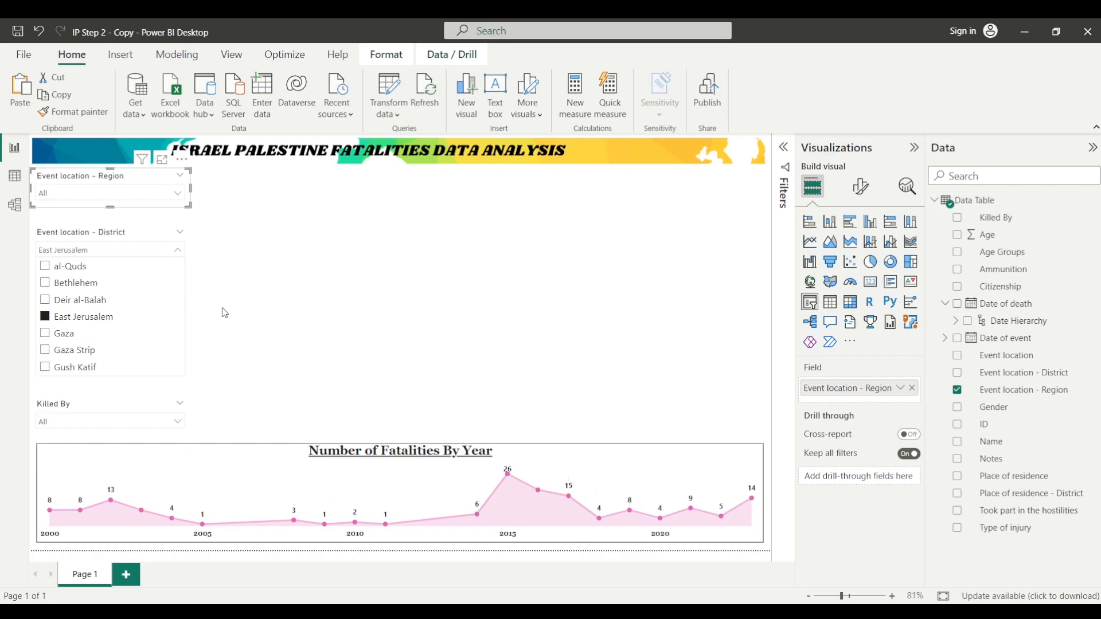
pyautogui.click(167, 234)
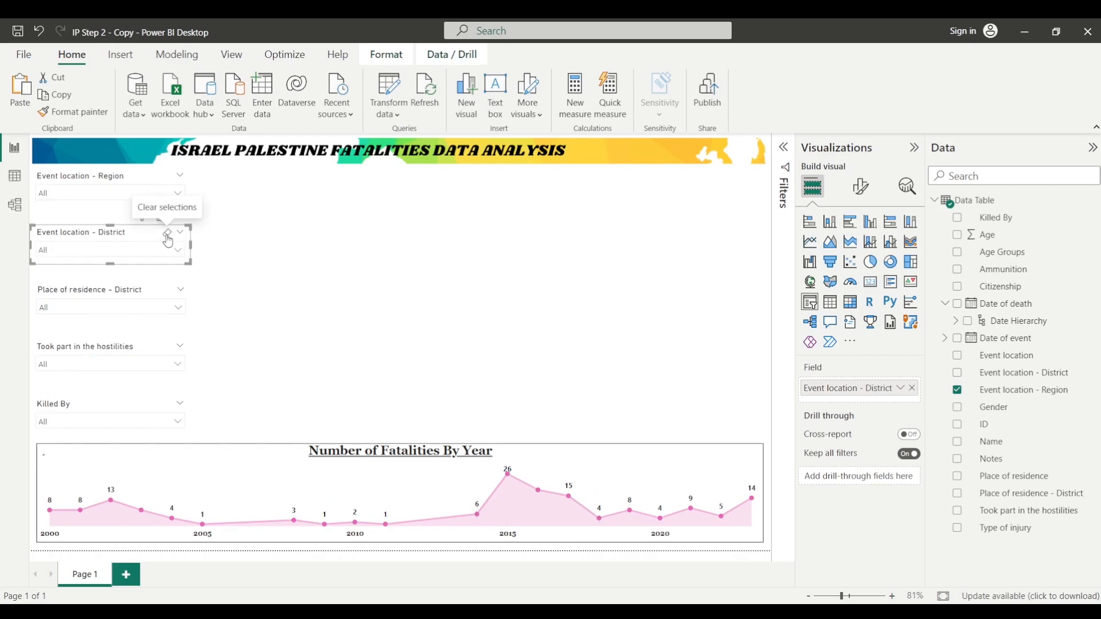
pyautogui.click(275, 275)
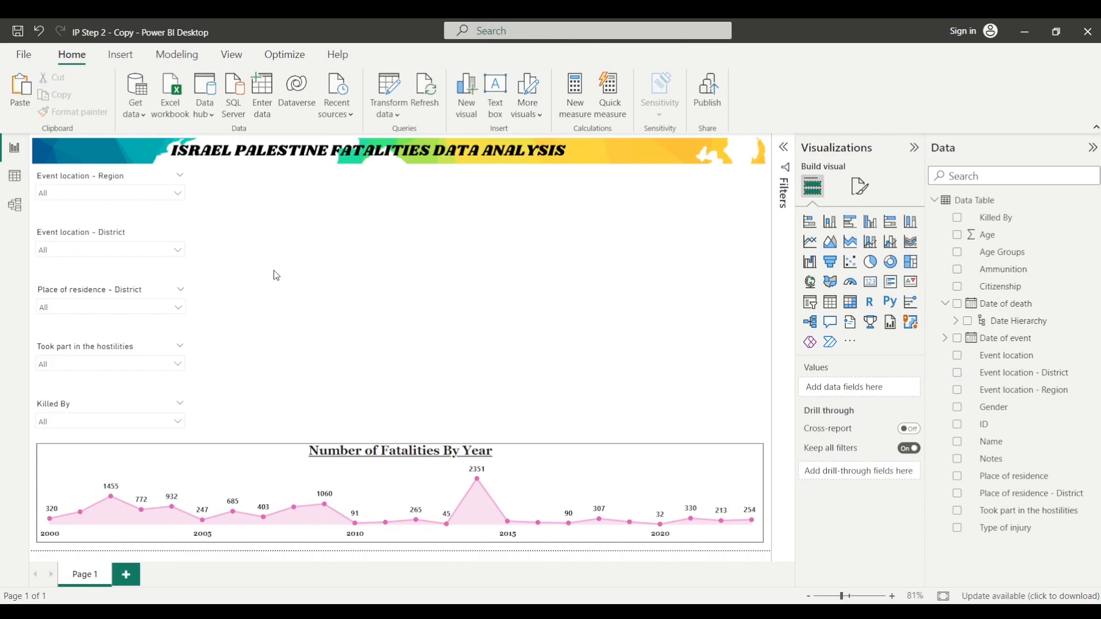
# Add an empty table visual, shrink it, and place it just below the title banner beside the Event location - Region slicer
pyautogui.click(307, 392)
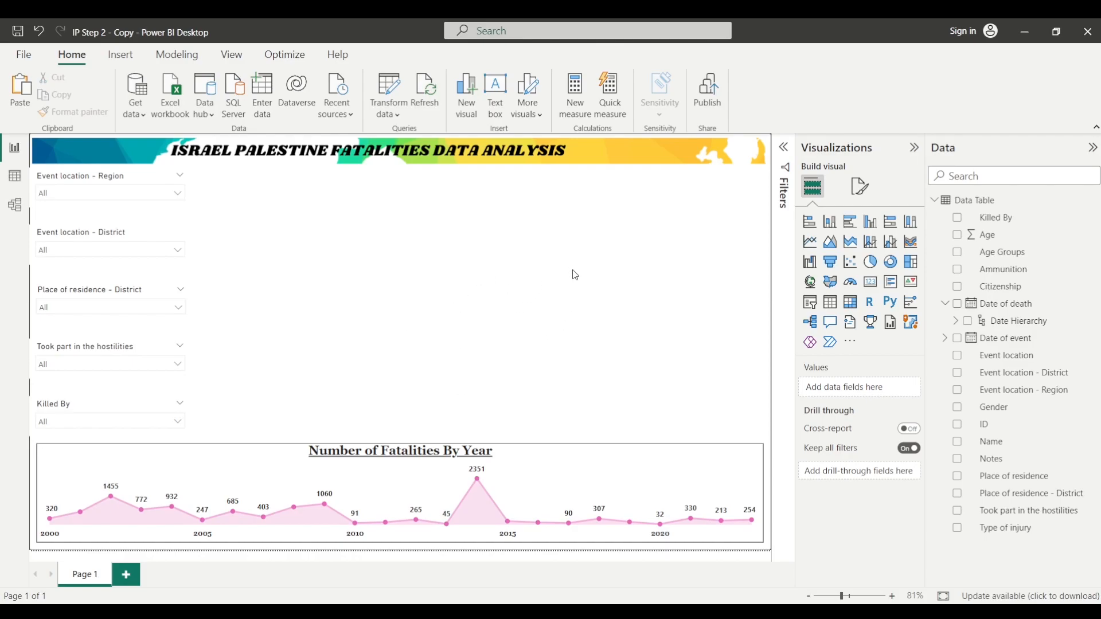
pyautogui.click(831, 310)
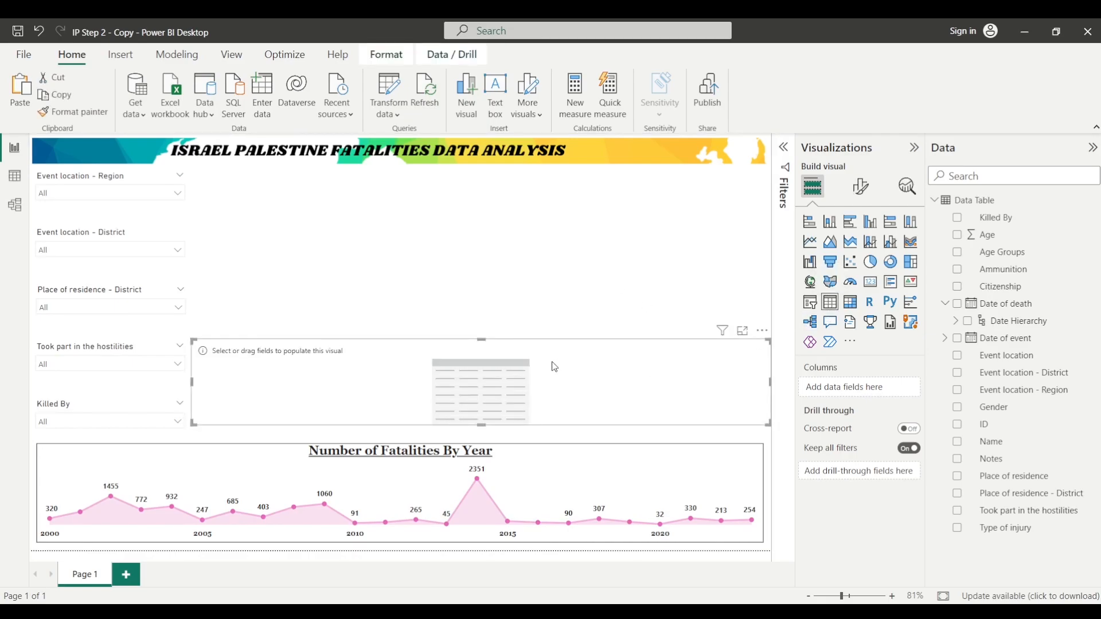
pyautogui.moveTo(768, 422); pyautogui.dragTo(408, 431)
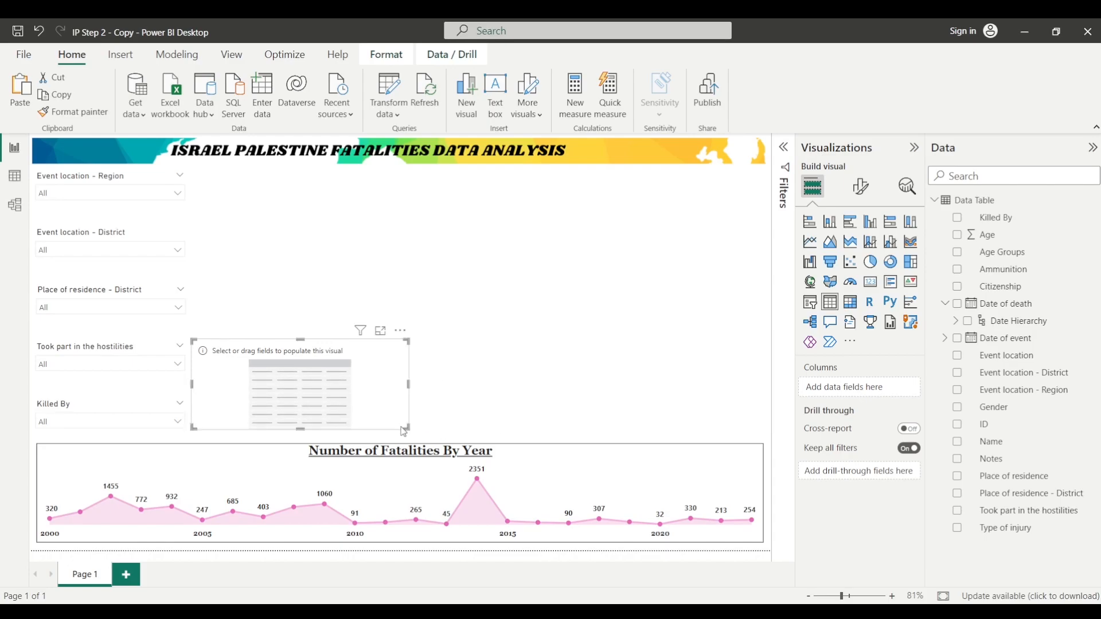
pyautogui.moveTo(357, 402); pyautogui.dragTo(408, 249)
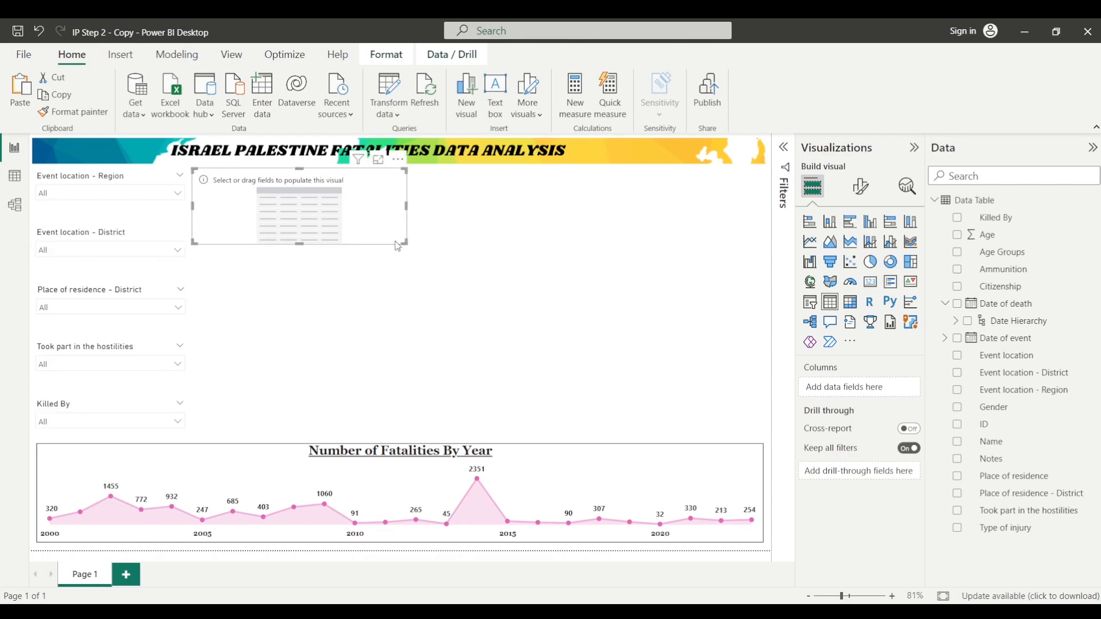
pyautogui.moveTo(405, 205); pyautogui.dragTo(357, 205)
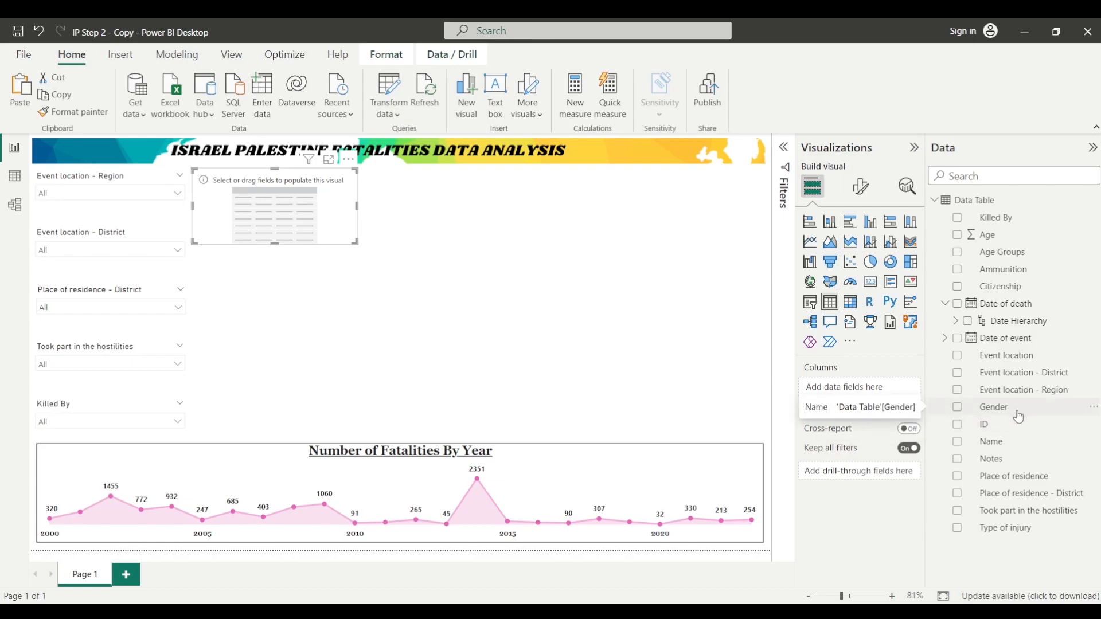
# Add the Gender and ID fields as columns of the table and summarize ID by Count
pyautogui.moveTo(1013, 414); pyautogui.dragTo(872, 394)
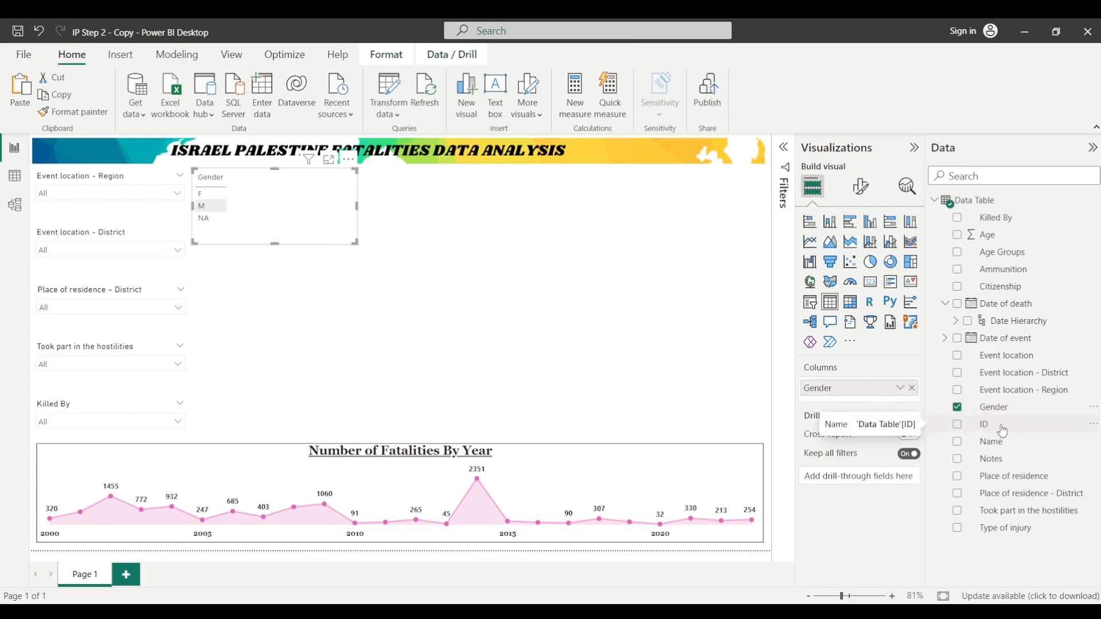
pyautogui.moveTo(1003, 432); pyautogui.dragTo(864, 408)
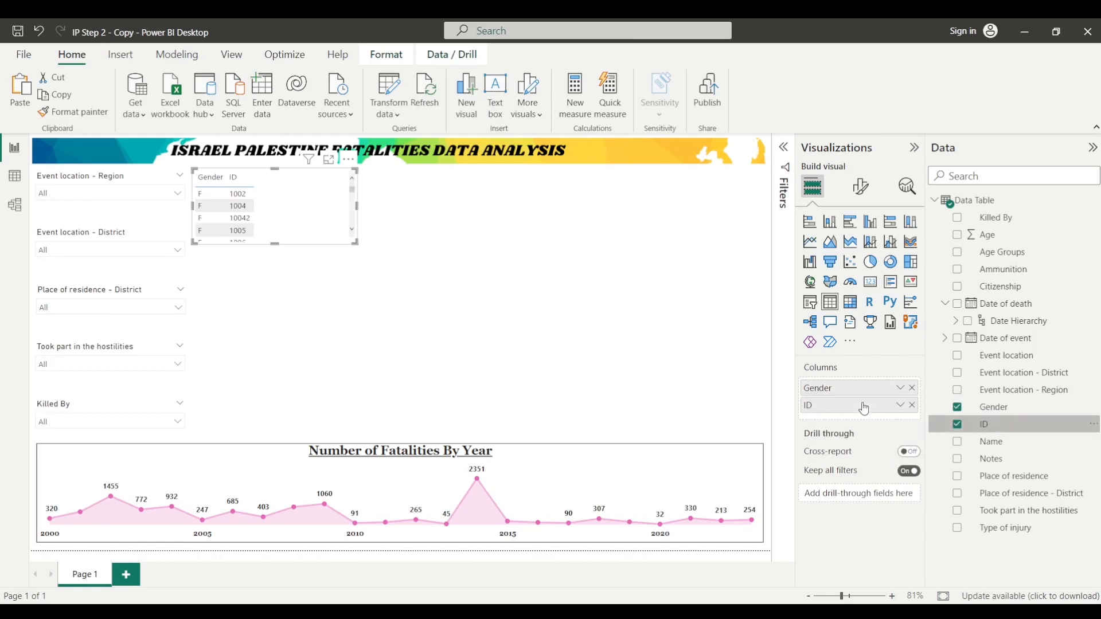
pyautogui.click(900, 405)
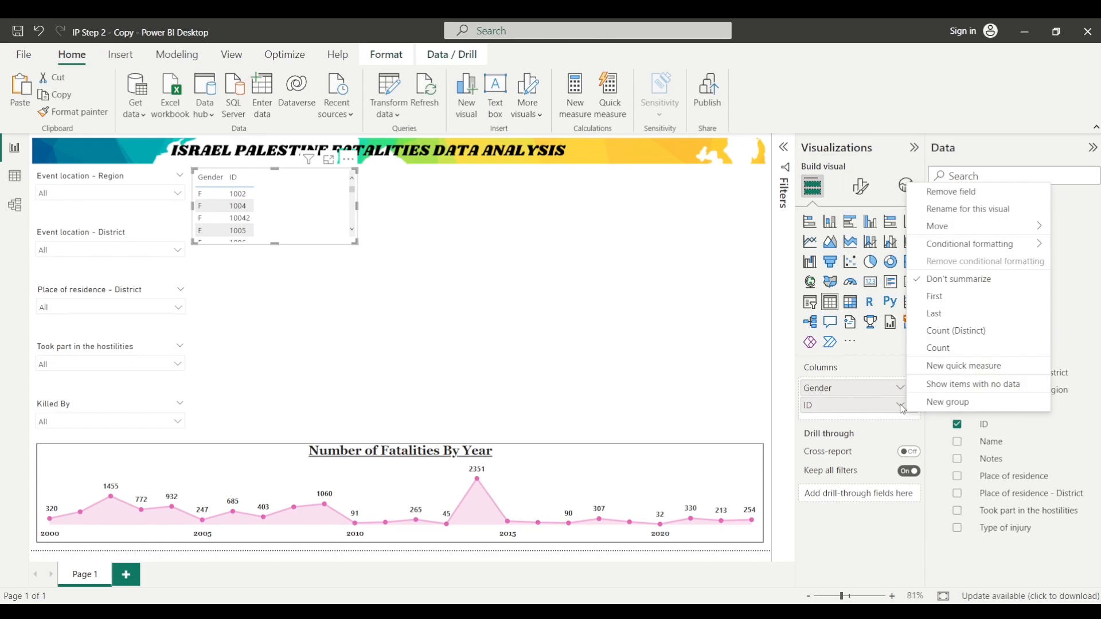
pyautogui.click(958, 349)
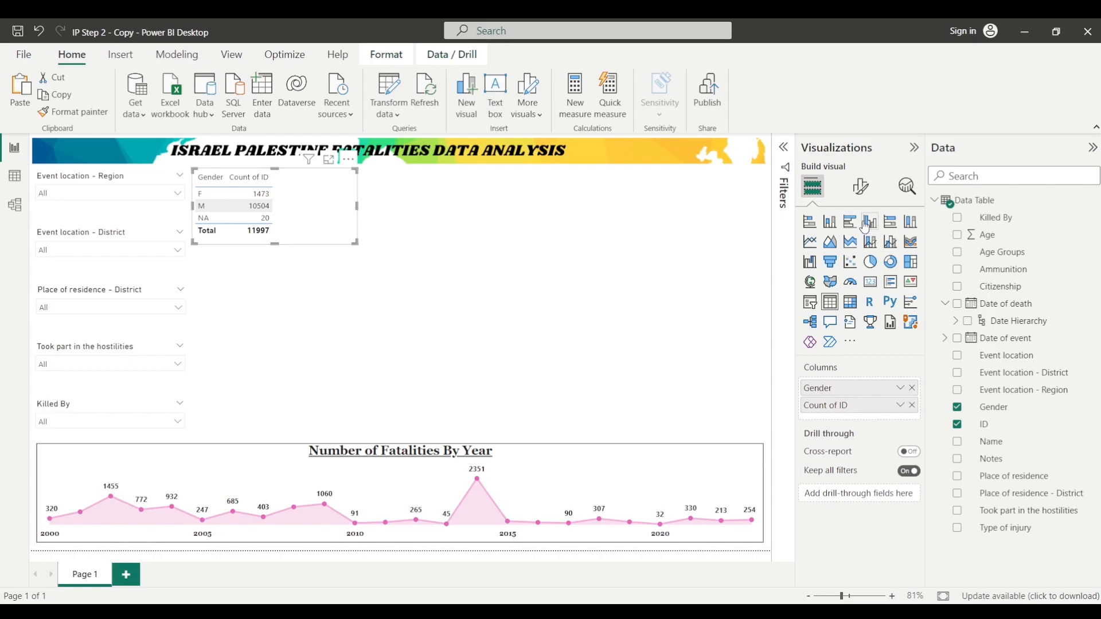
# Format the gender table's column headers as bold Times New Roman at size 12
pyautogui.click(861, 187)
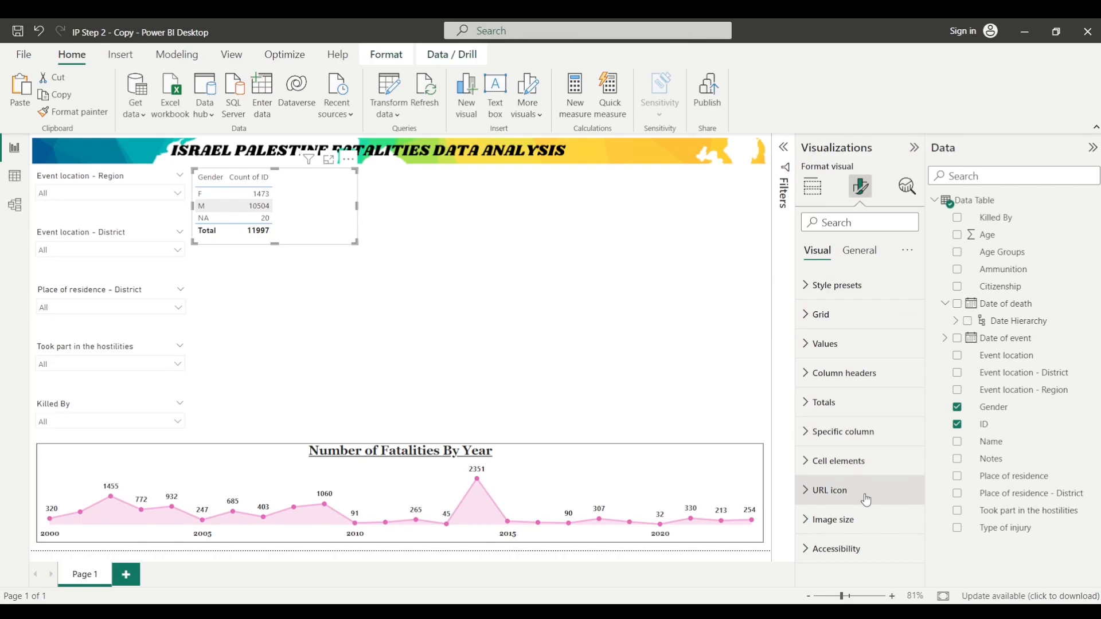
pyautogui.click(831, 380)
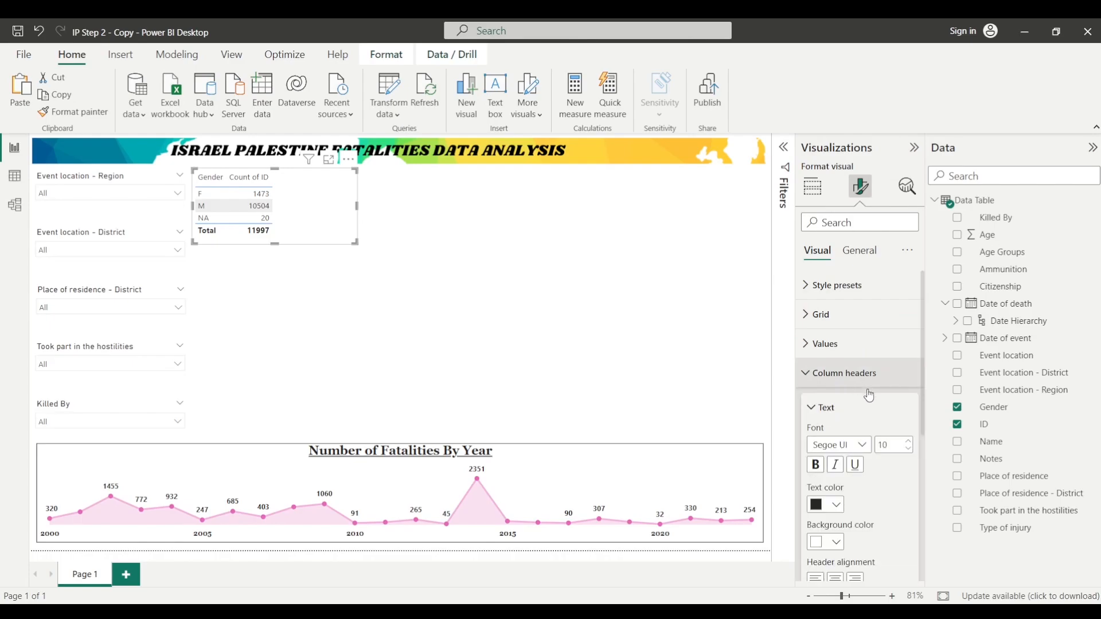
pyautogui.click(909, 442)
pyautogui.click(909, 442)
pyautogui.click(909, 442)
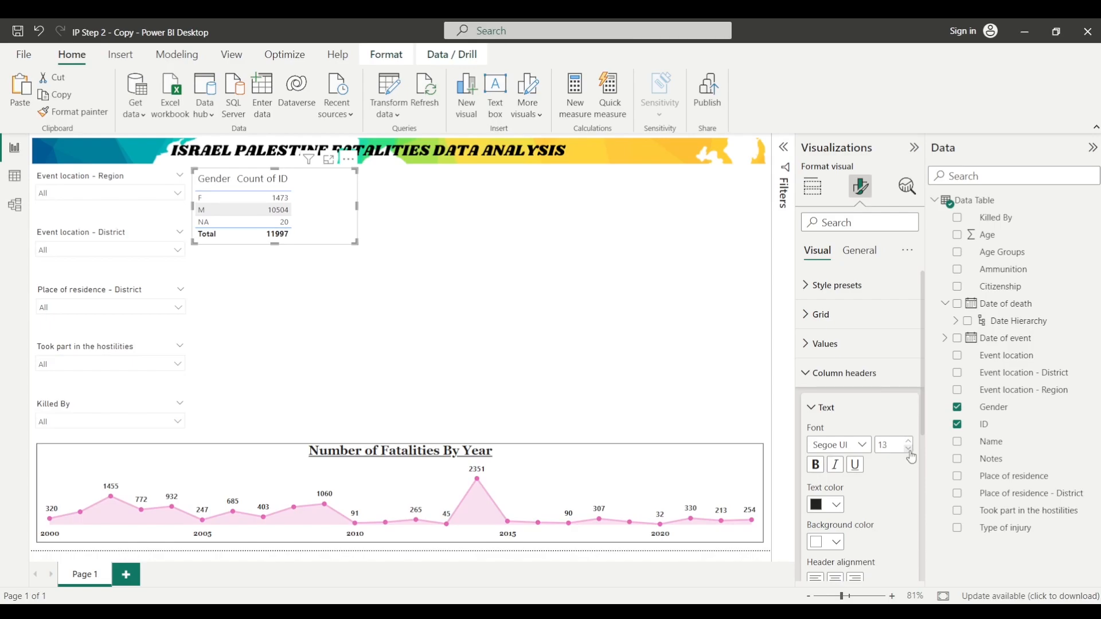
pyautogui.click(909, 449)
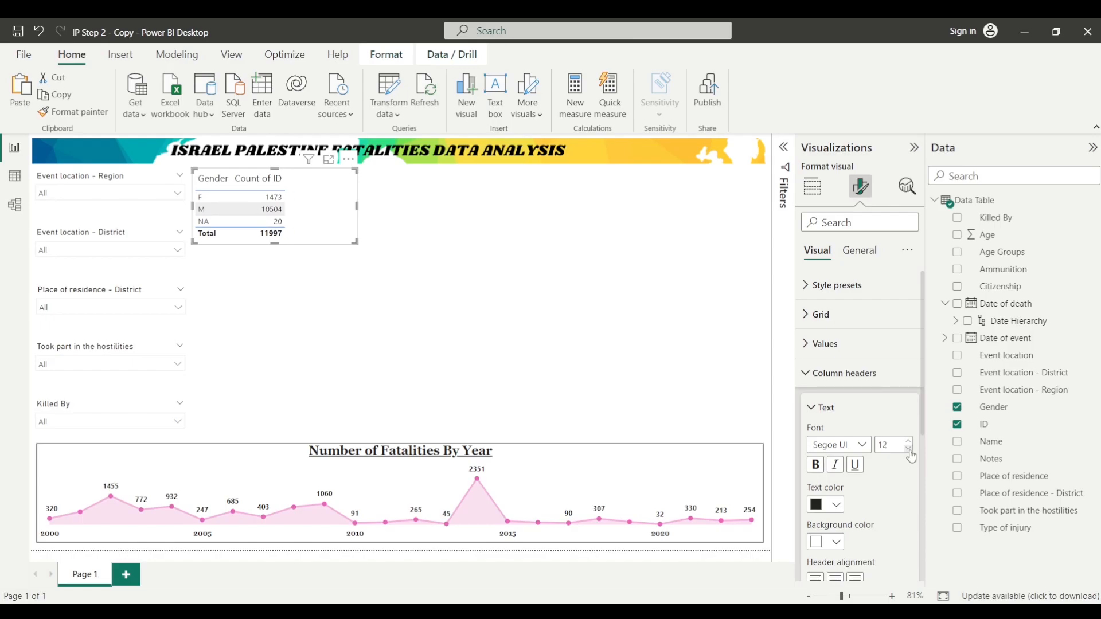
pyautogui.click(820, 467)
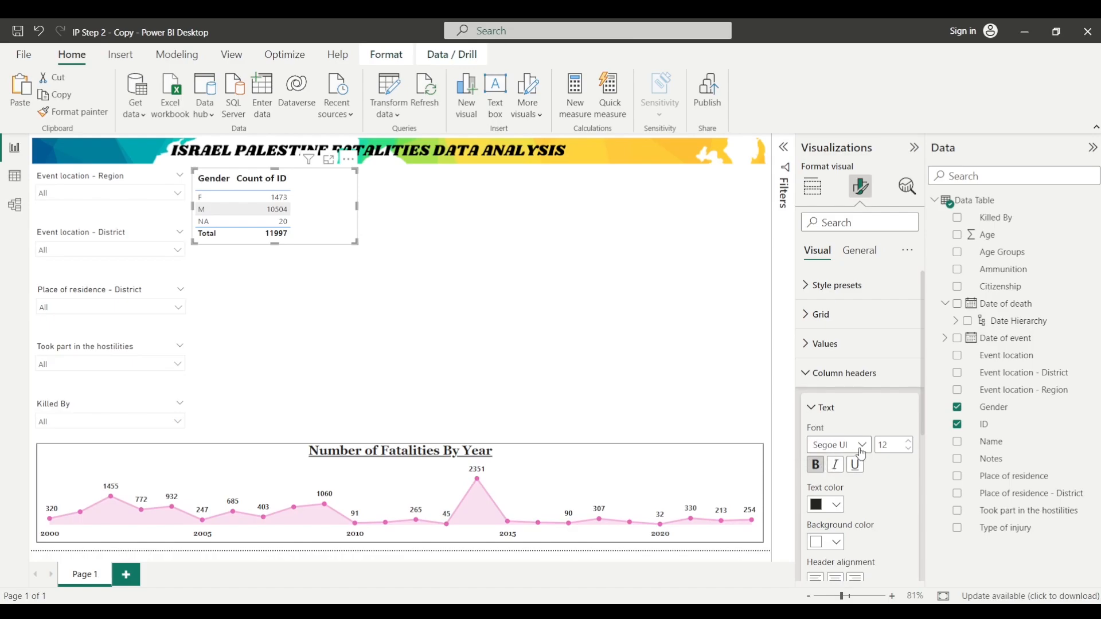
pyautogui.click(860, 453)
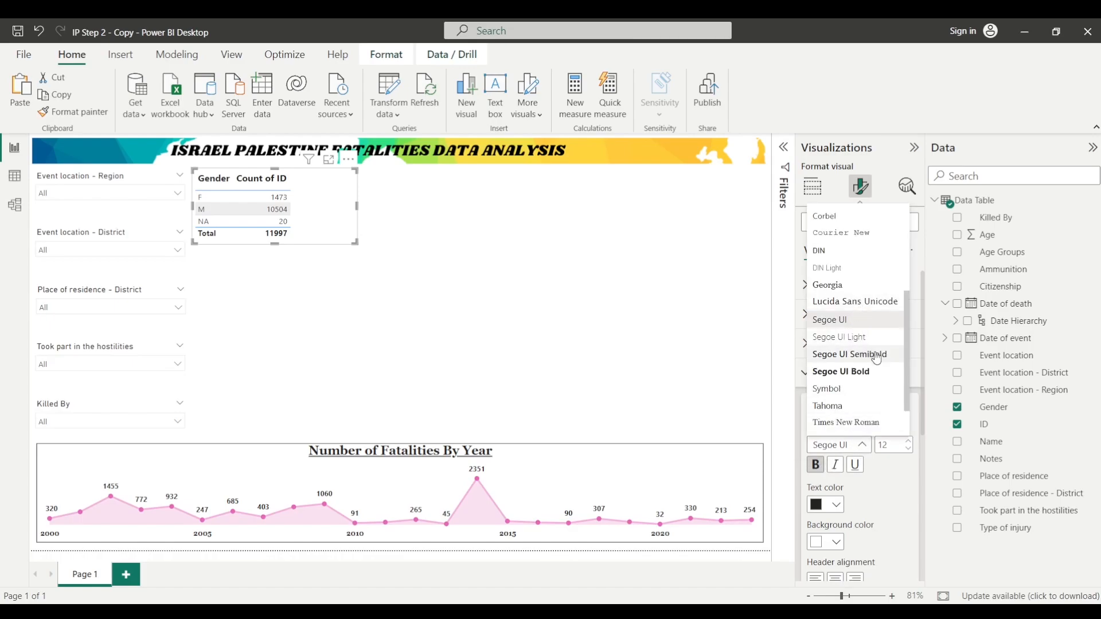
pyautogui.click(864, 373)
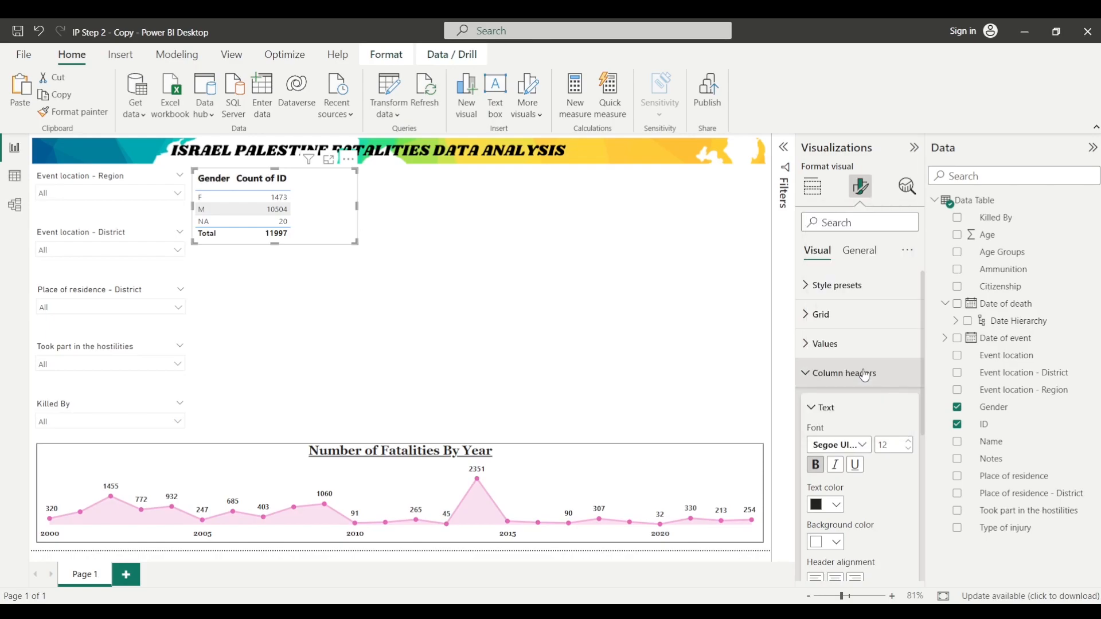
pyautogui.click(855, 447)
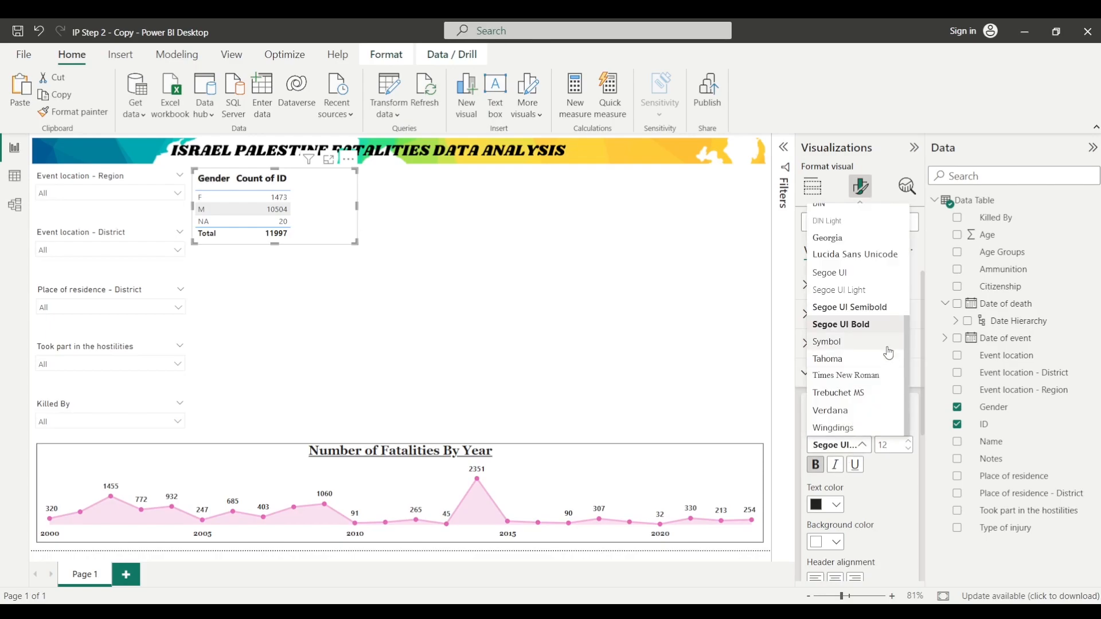
pyautogui.click(854, 376)
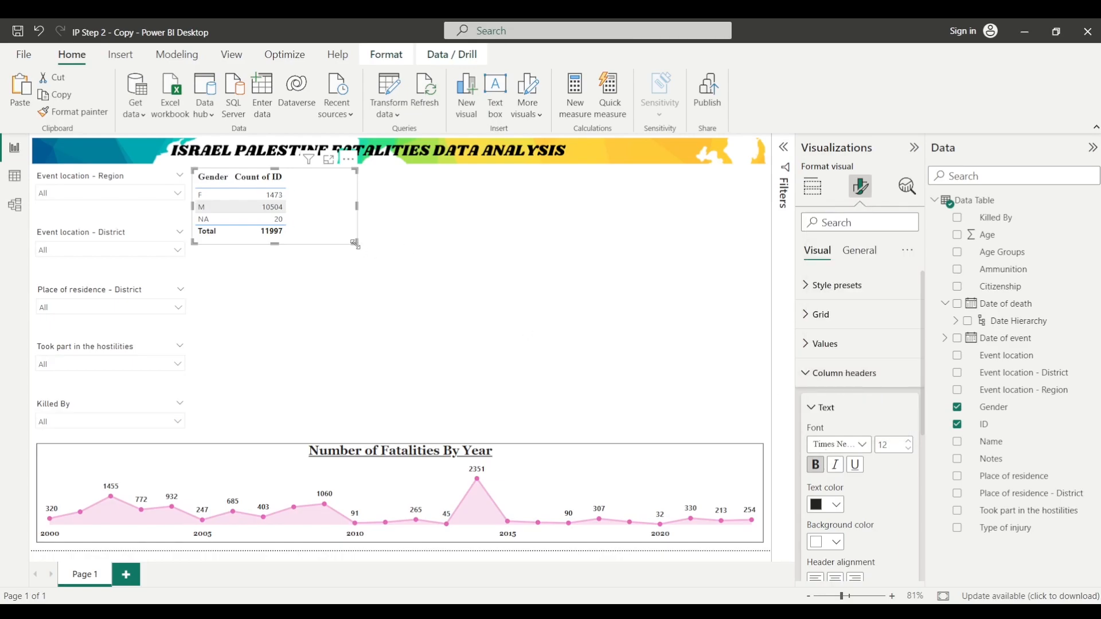
# Narrow the gender table to fit its two columns and apply the None style preset
pyautogui.moveTo(355, 244); pyautogui.dragTo(308, 251)
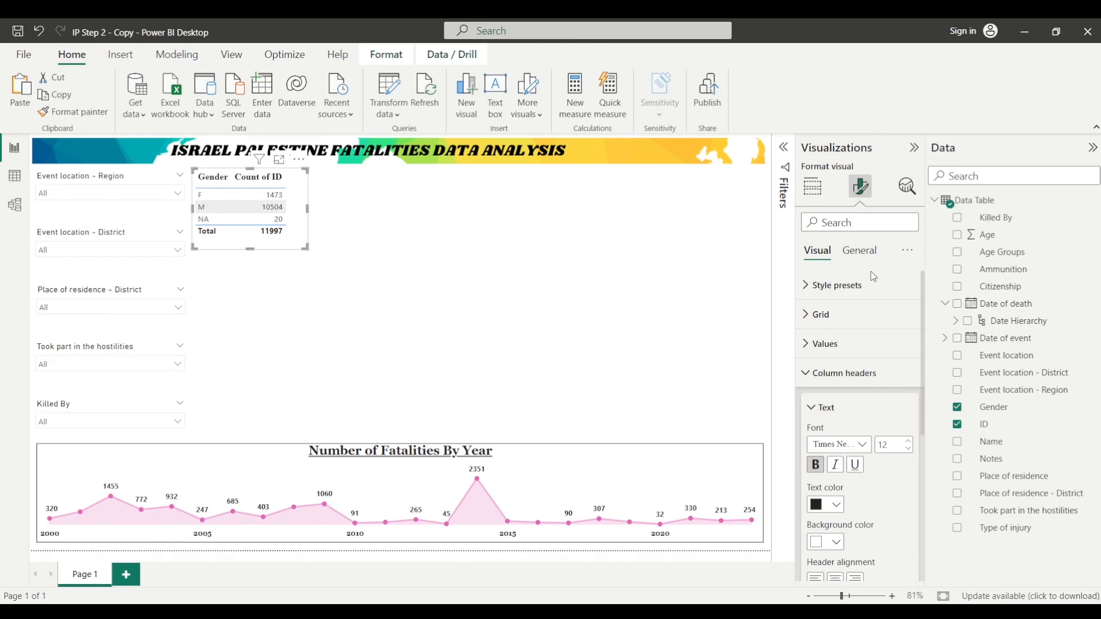
pyautogui.click(832, 285)
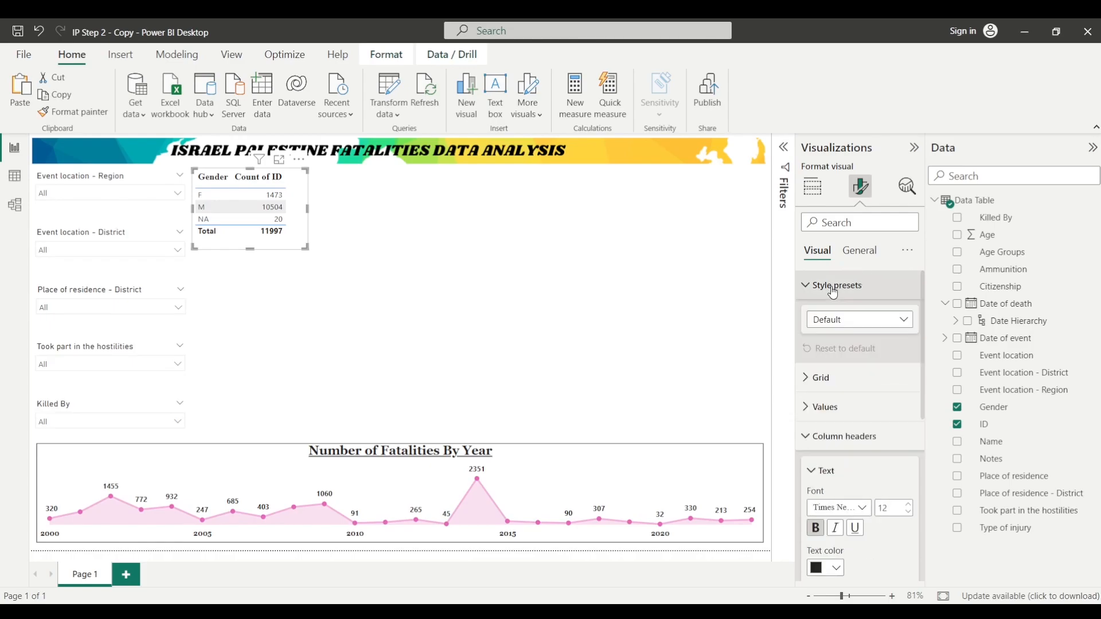
pyautogui.click(885, 321)
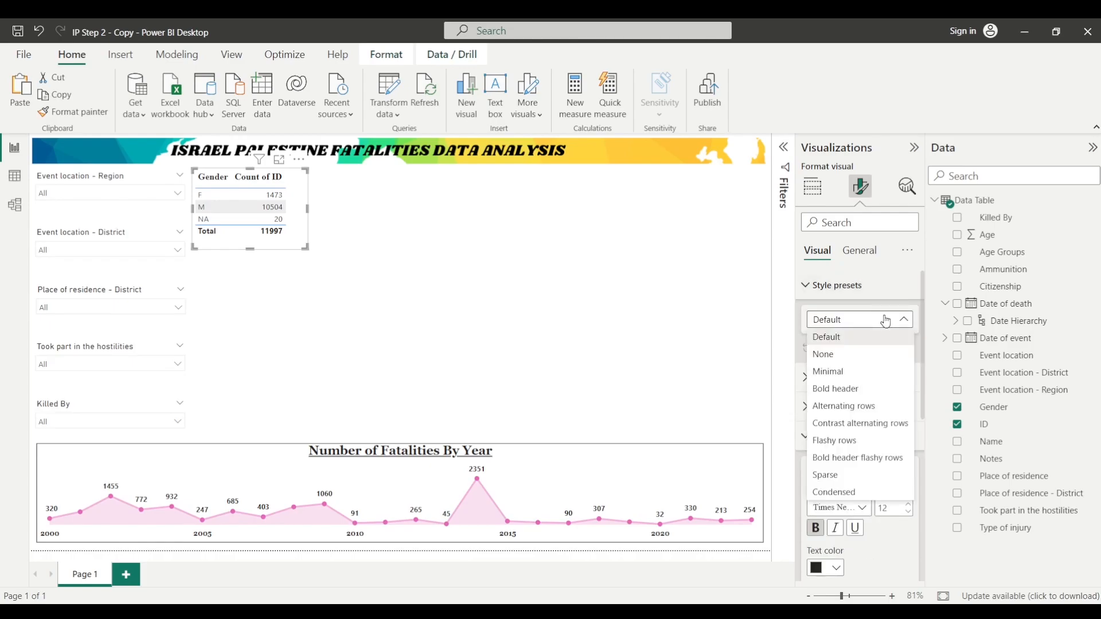
pyautogui.click(855, 355)
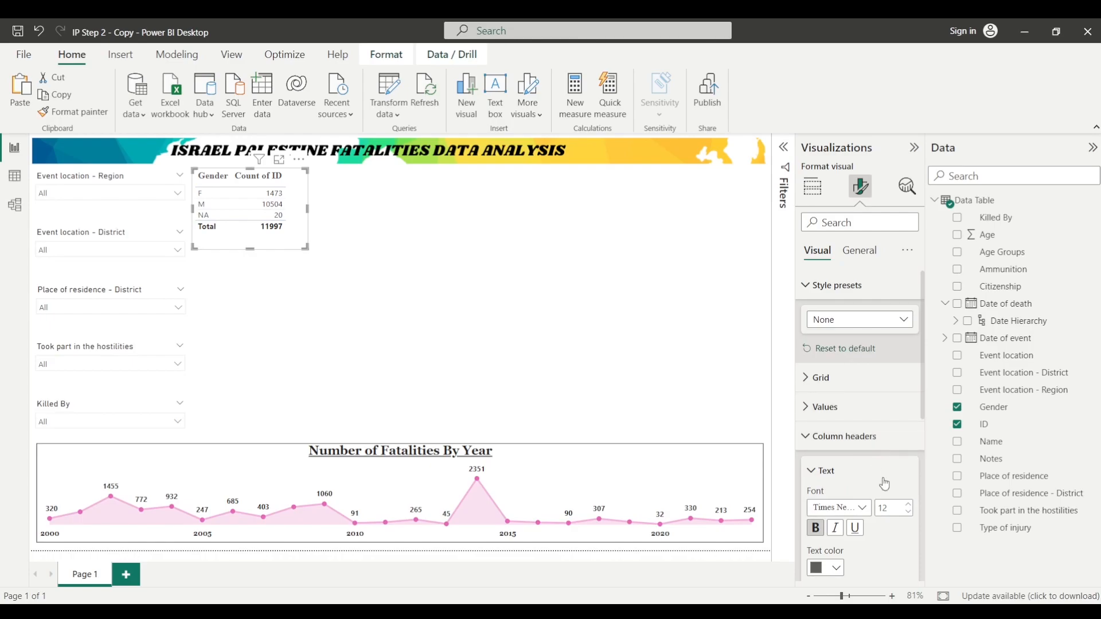
# Set the text color of the gender table's column headers to black
pyautogui.scroll(-2, 885, 549)
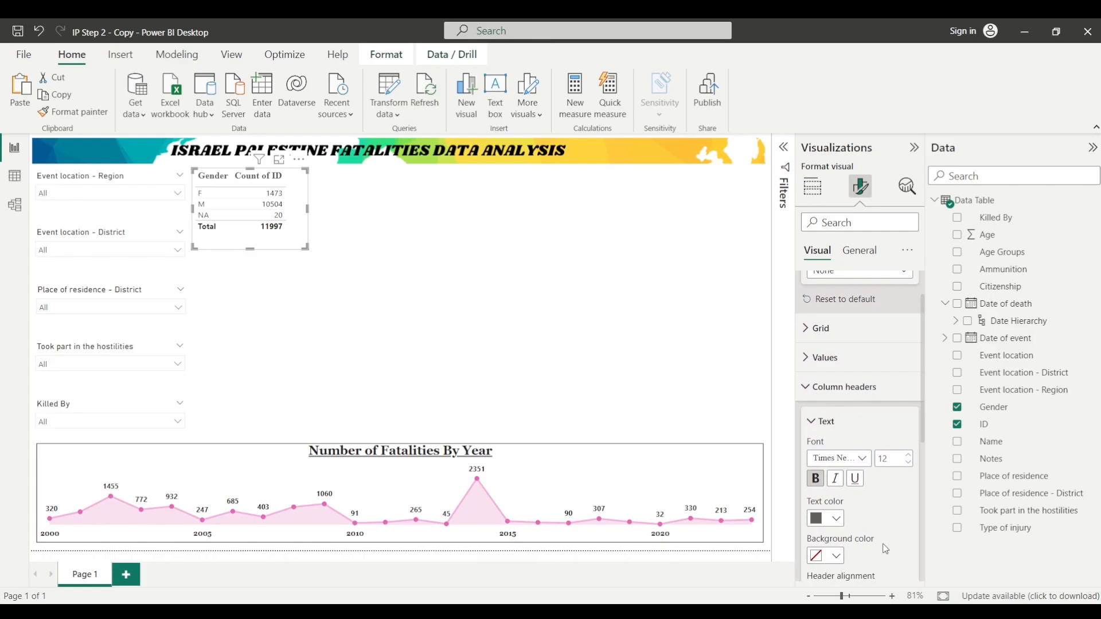
pyautogui.click(837, 519)
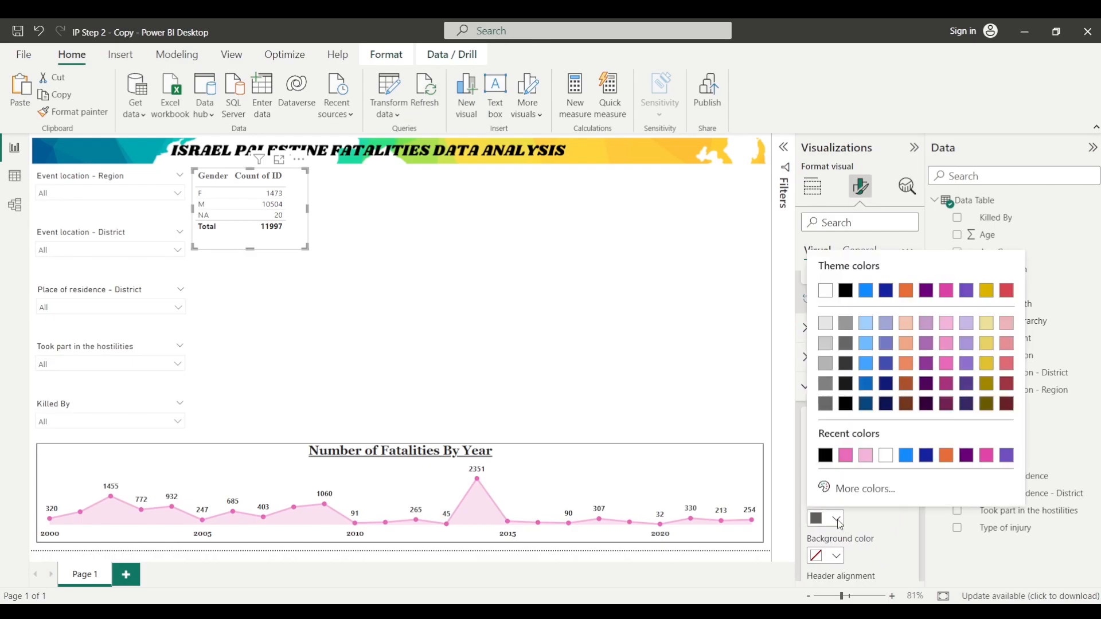
pyautogui.click(824, 455)
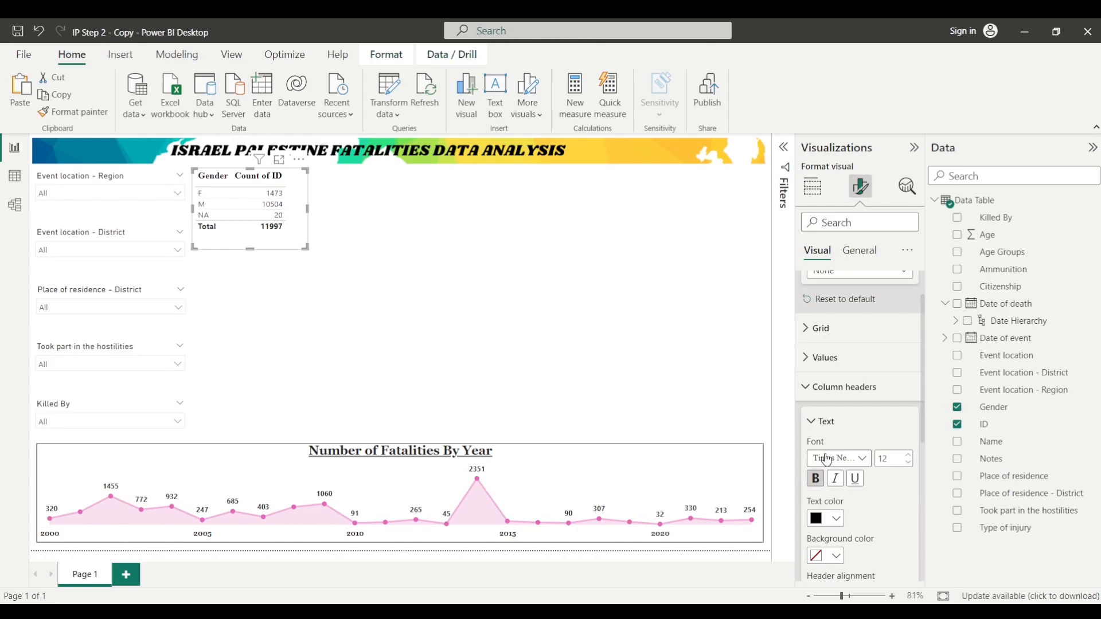
pyautogui.click(816, 421)
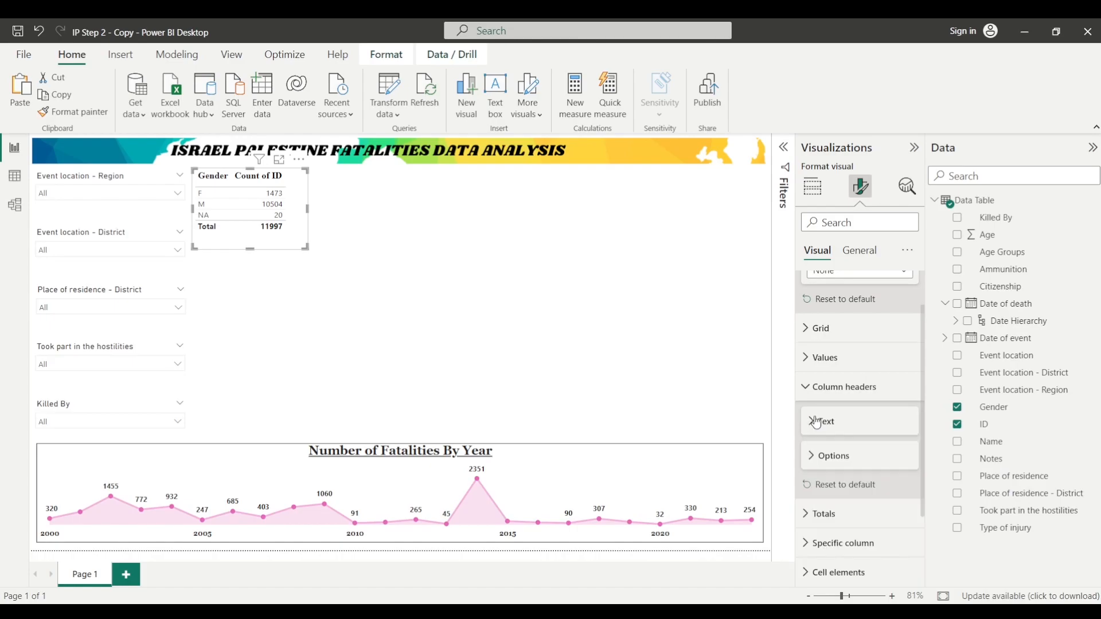
# Turn on both horizontal and vertical gridlines for the gender table, and collapse the expanded formatting sections
pyautogui.click(814, 335)
pyautogui.click(813, 335)
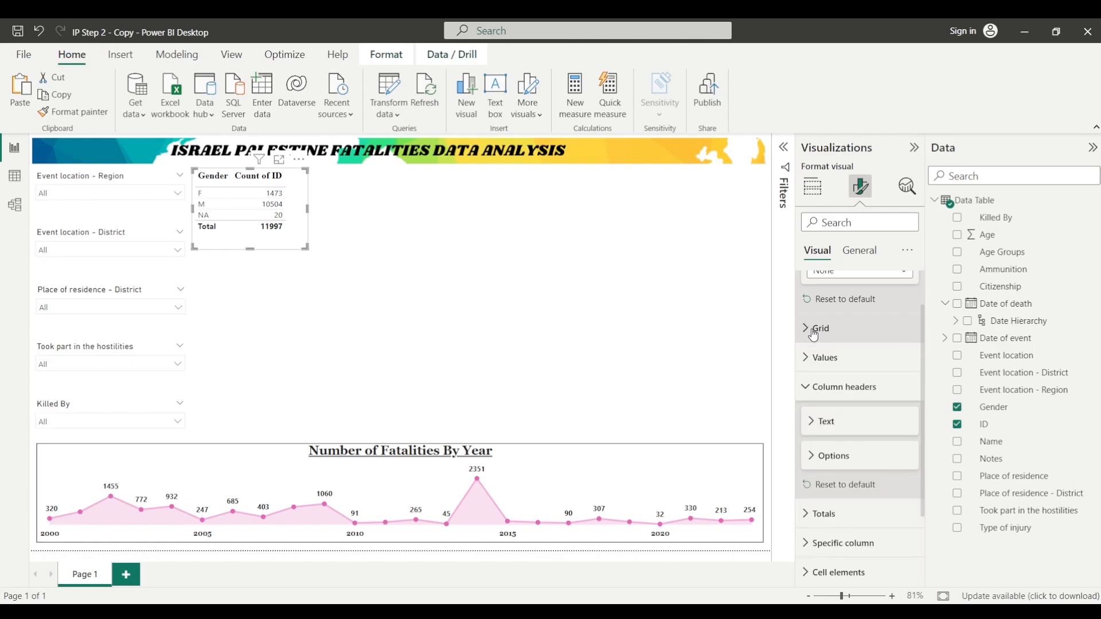
pyautogui.click(814, 329)
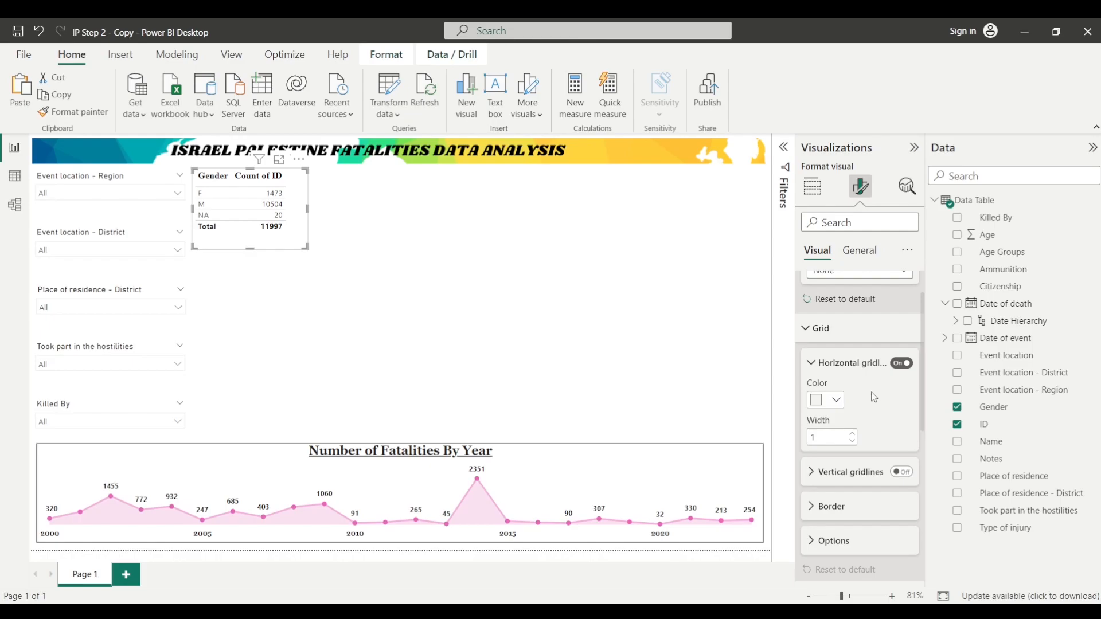
pyautogui.click(896, 366)
pyautogui.scroll(-1, 906, 427)
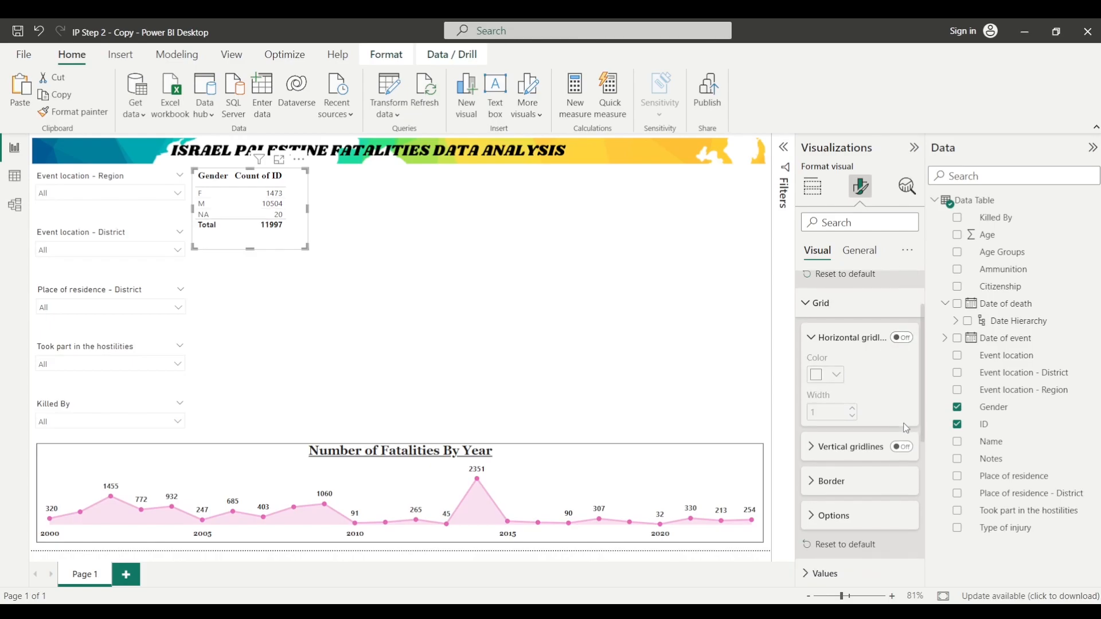
pyautogui.click(908, 451)
pyautogui.click(903, 338)
pyautogui.click(907, 339)
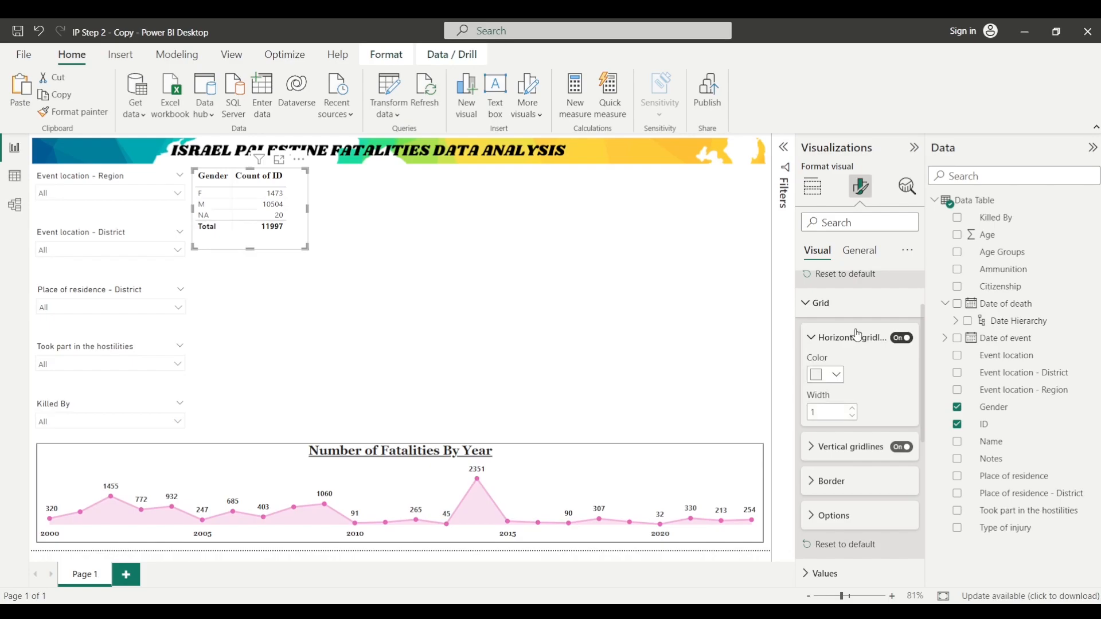
pyautogui.click(825, 303)
pyautogui.scroll(1, 854, 350)
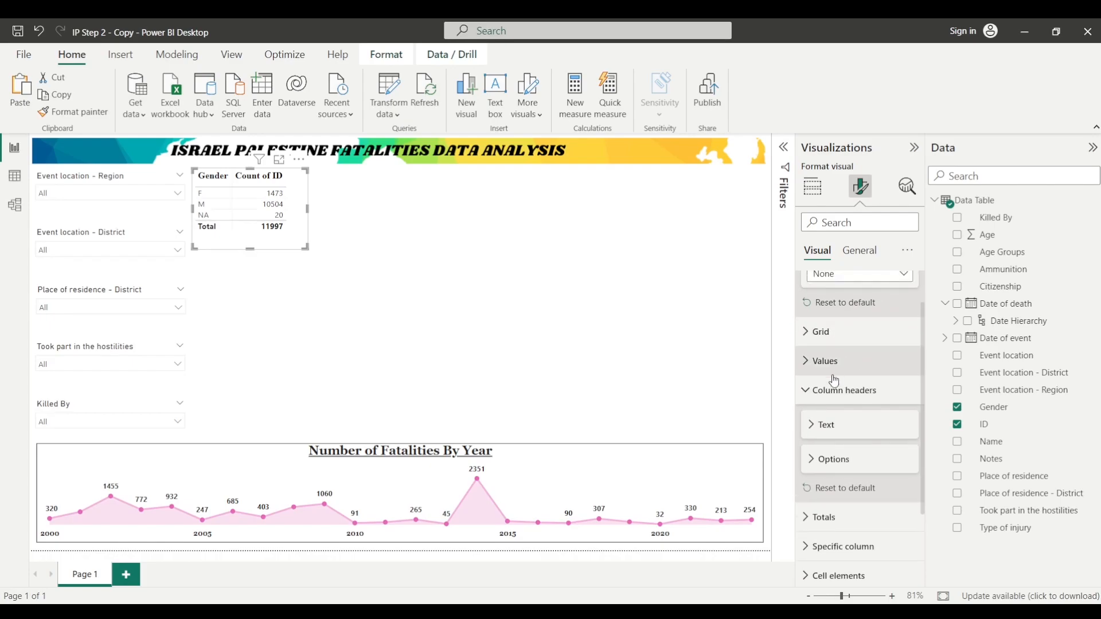
pyautogui.click(820, 385)
pyautogui.scroll(1, 849, 381)
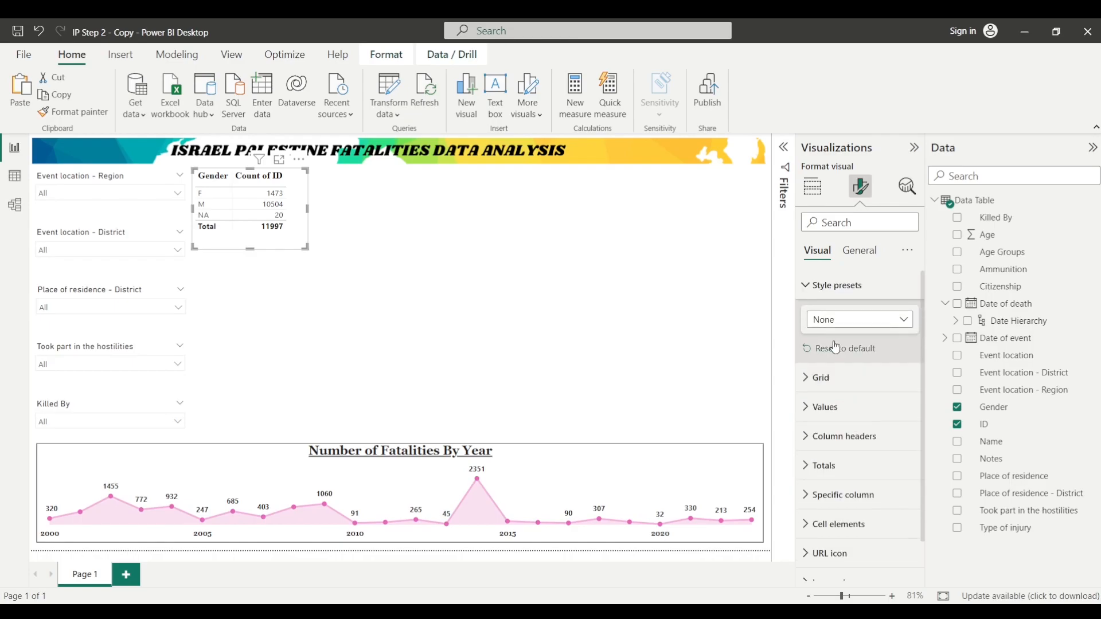
pyautogui.click(814, 288)
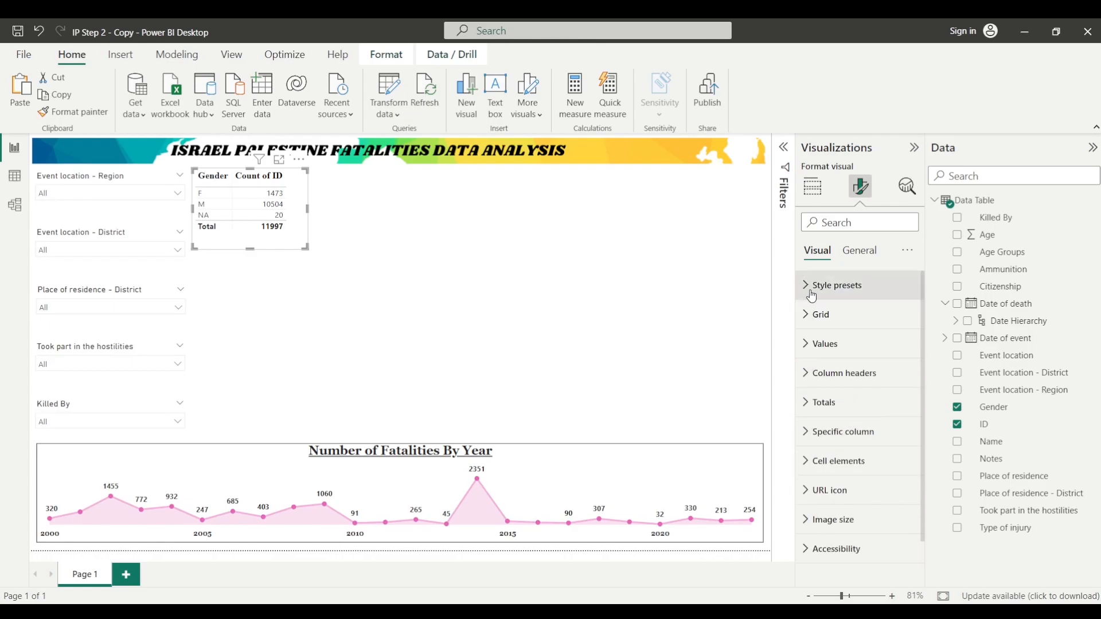
# Turn on the visual border around the gender table
pyautogui.click(864, 257)
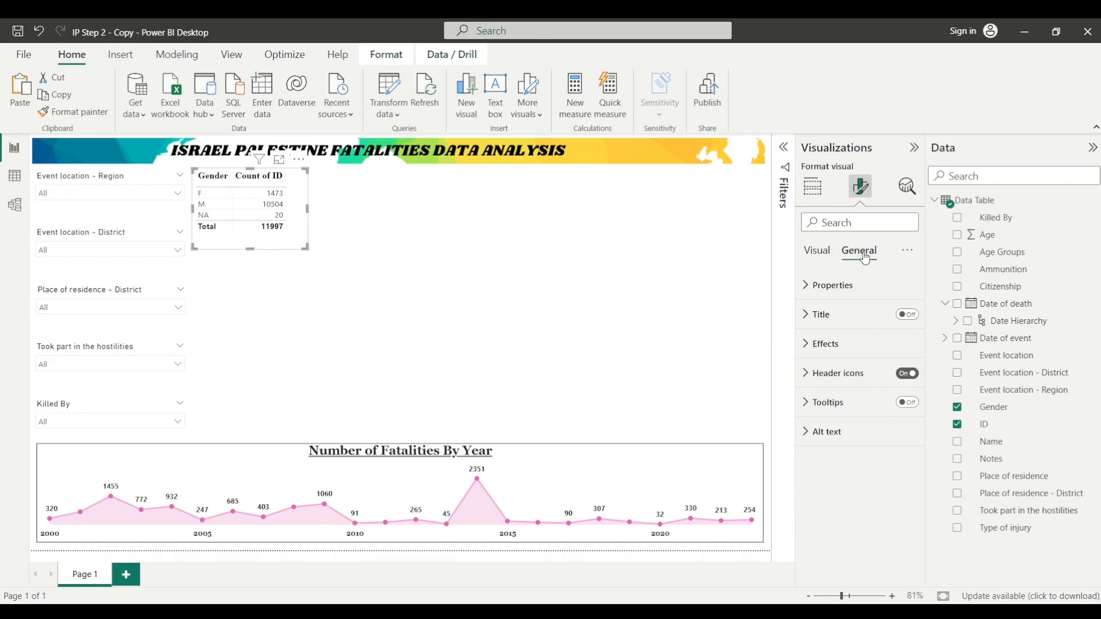
pyautogui.click(841, 351)
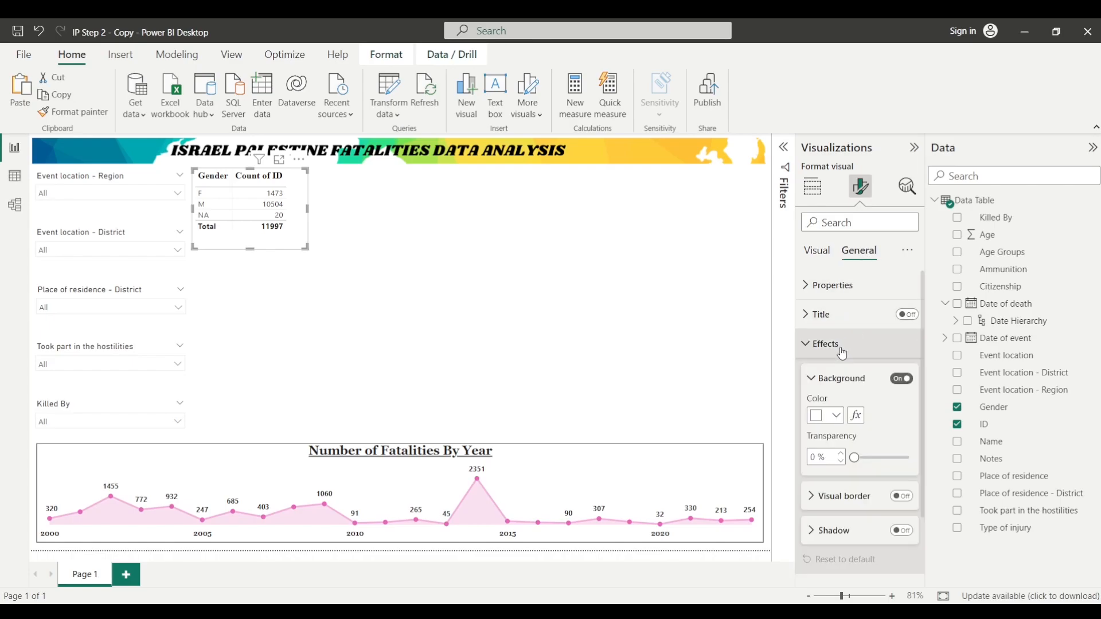
pyautogui.click(908, 503)
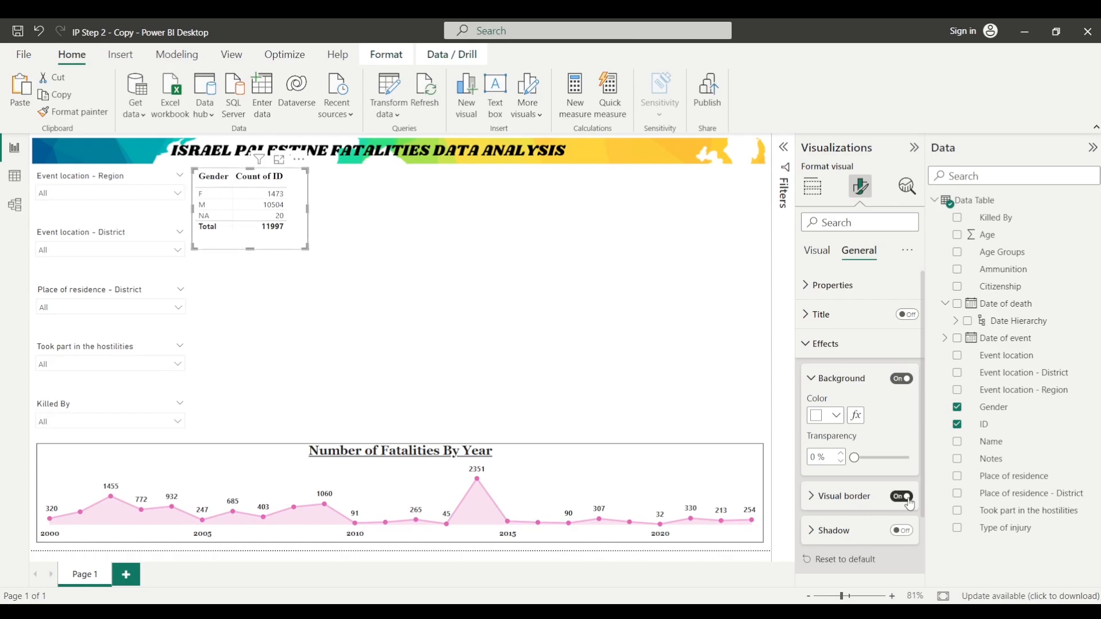
pyautogui.click(848, 499)
pyautogui.scroll(-1, 849, 502)
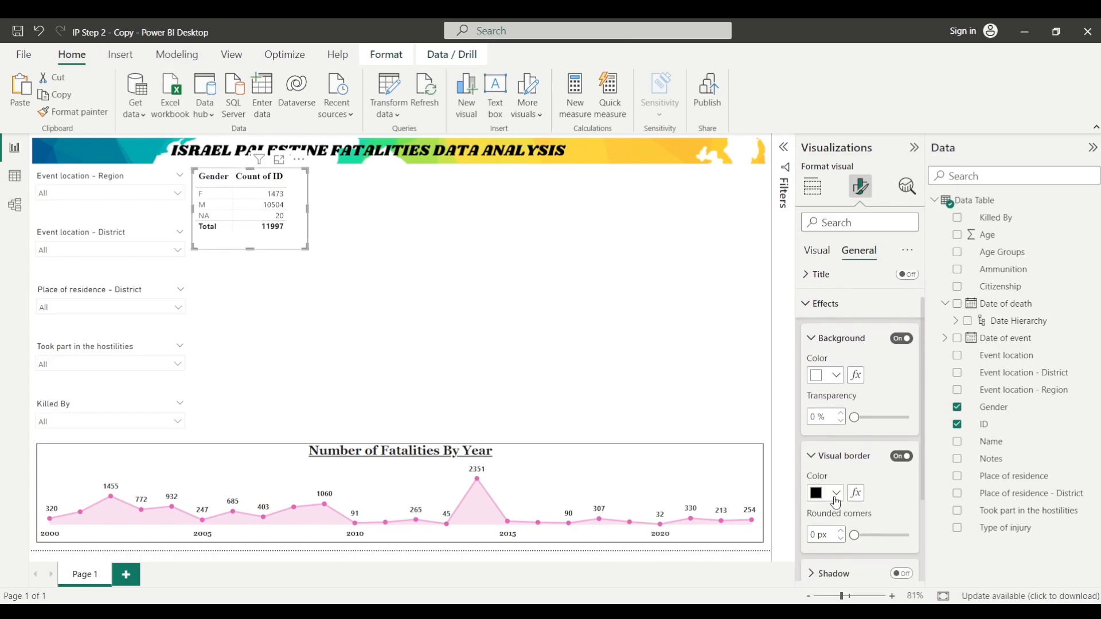
pyautogui.click(356, 322)
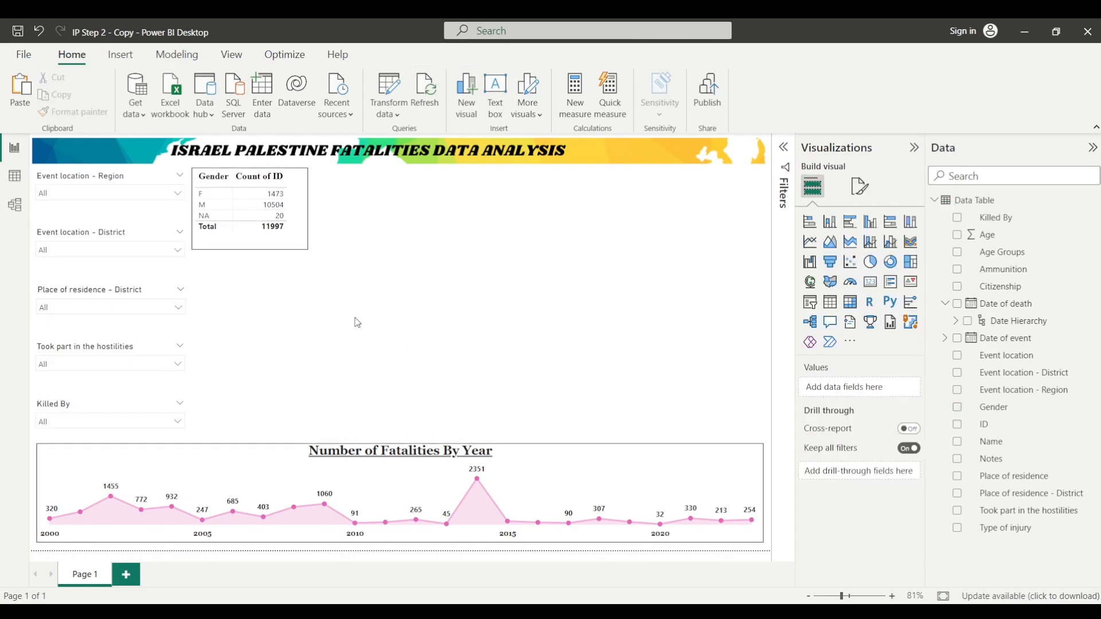
# Set the font size of the gender table's column headers to 14 and resize the table to fit its contents
pyautogui.click(298, 246)
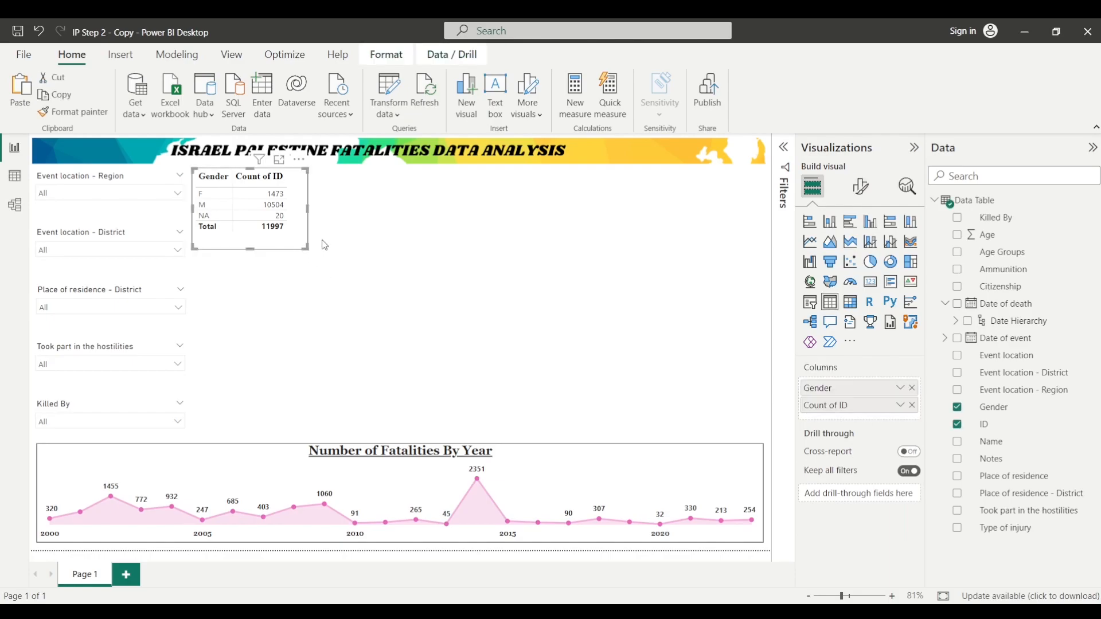
pyautogui.click(862, 195)
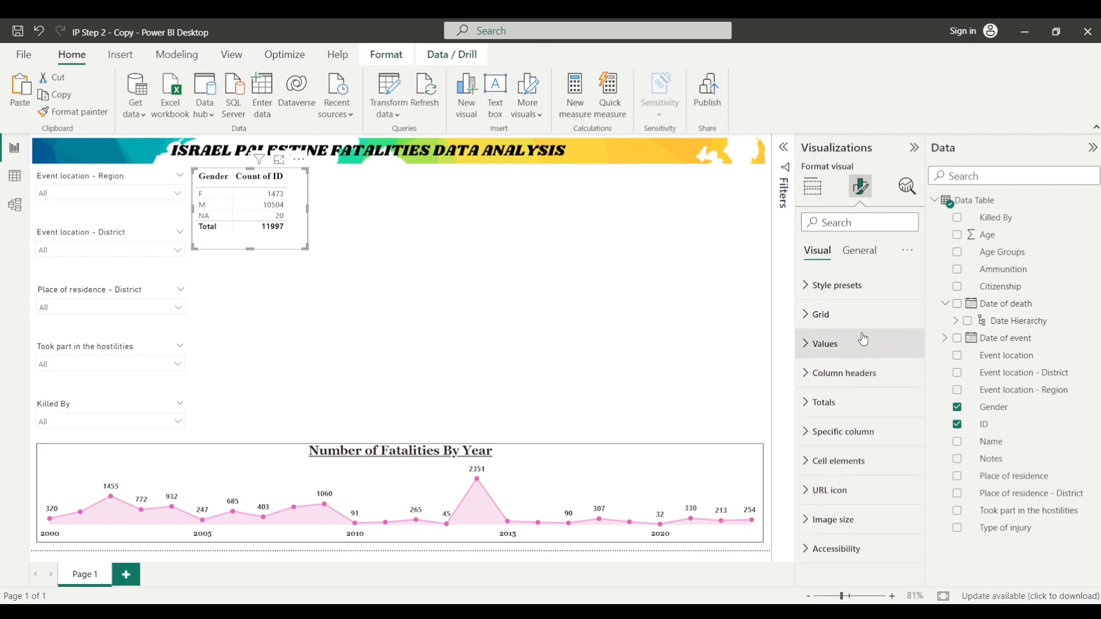
pyautogui.click(855, 377)
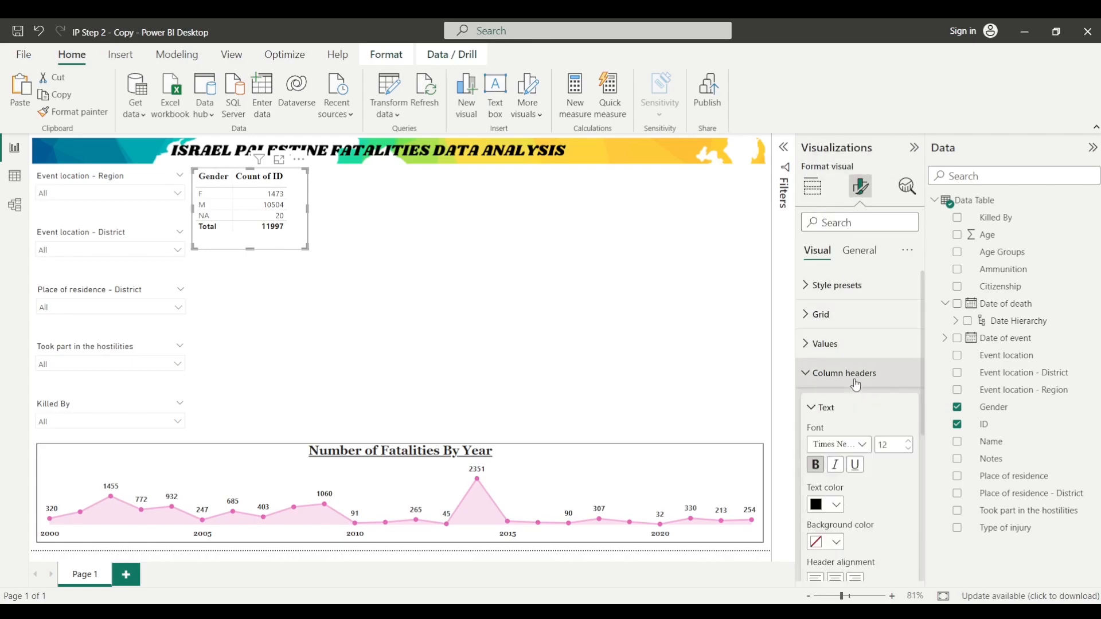
pyautogui.click(906, 444)
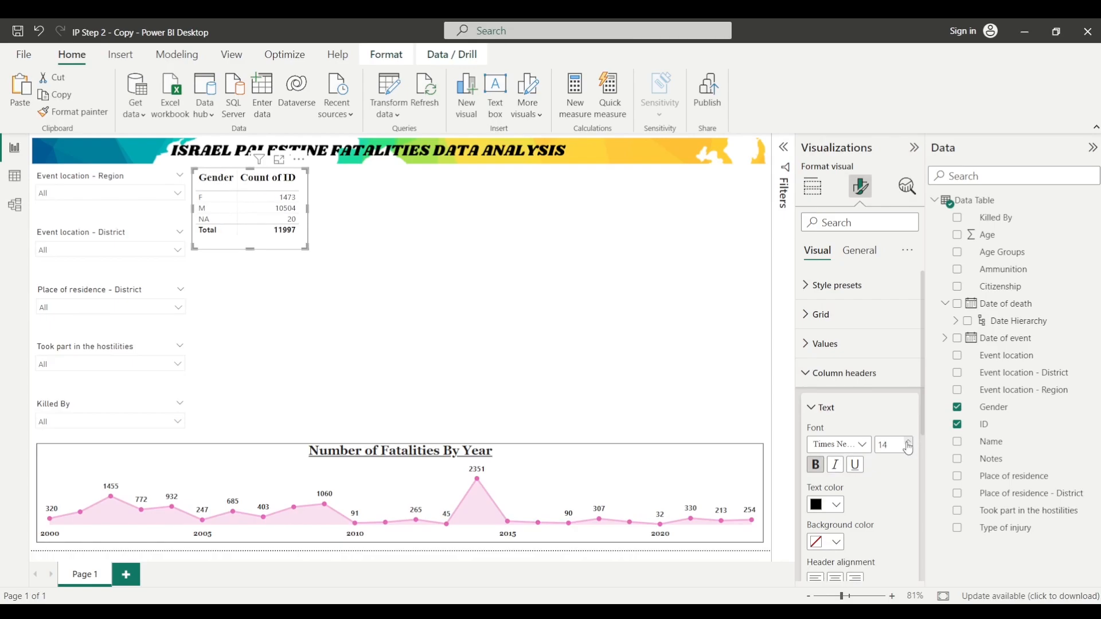
pyautogui.moveTo(308, 249); pyautogui.dragTo(311, 251)
pyautogui.click(347, 249)
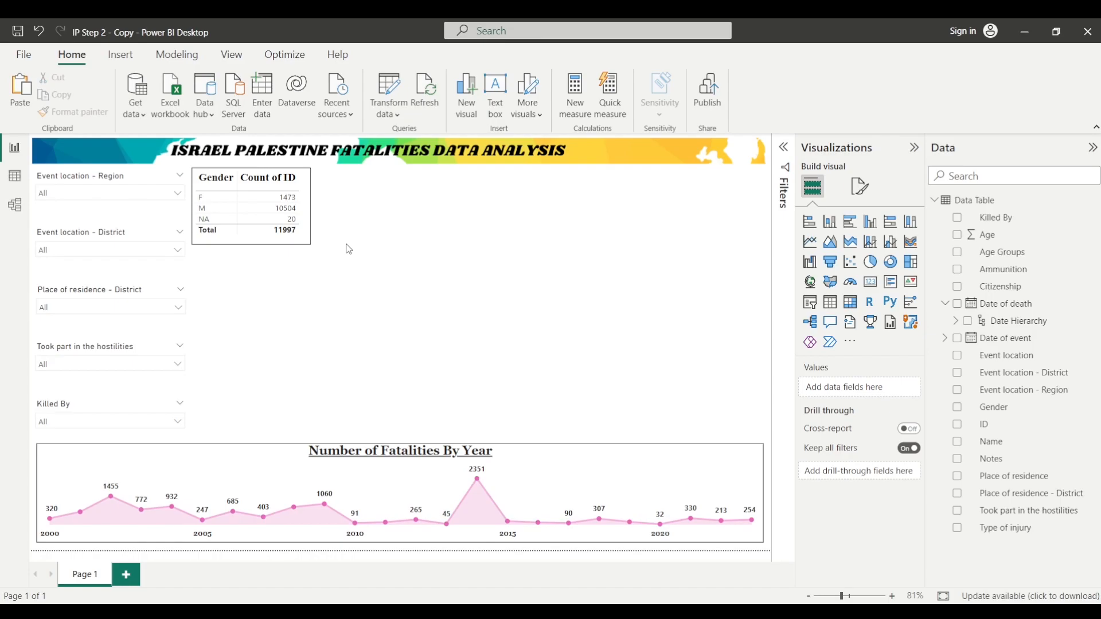
# Rename the gender table's Count of ID column as Fatalities and narrow the table slightly
pyautogui.click(290, 243)
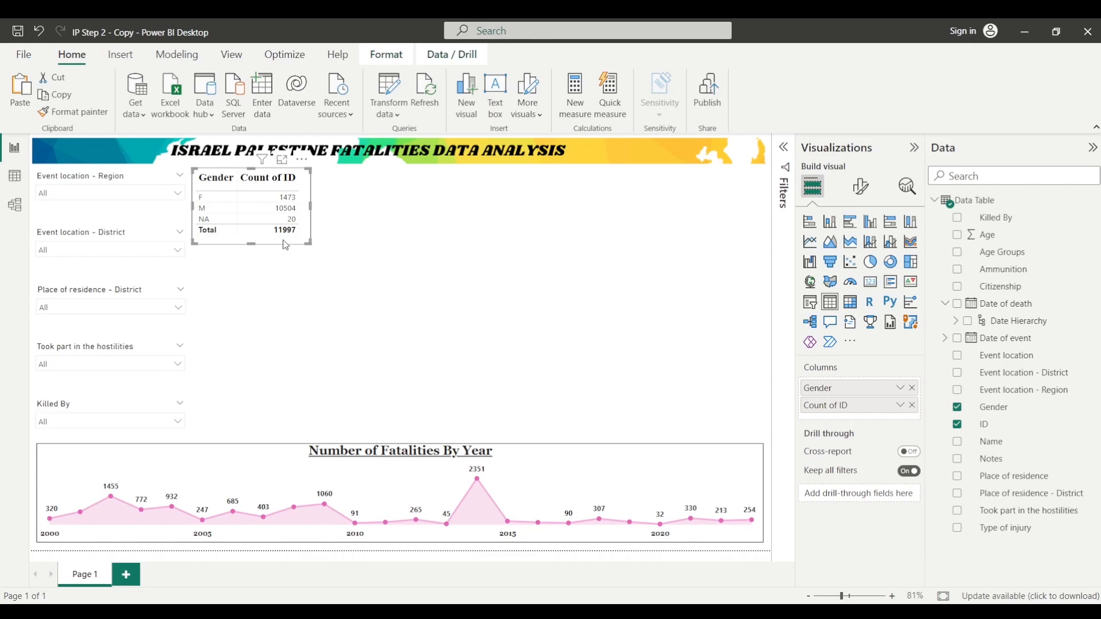
pyautogui.doubleClick(843, 408)
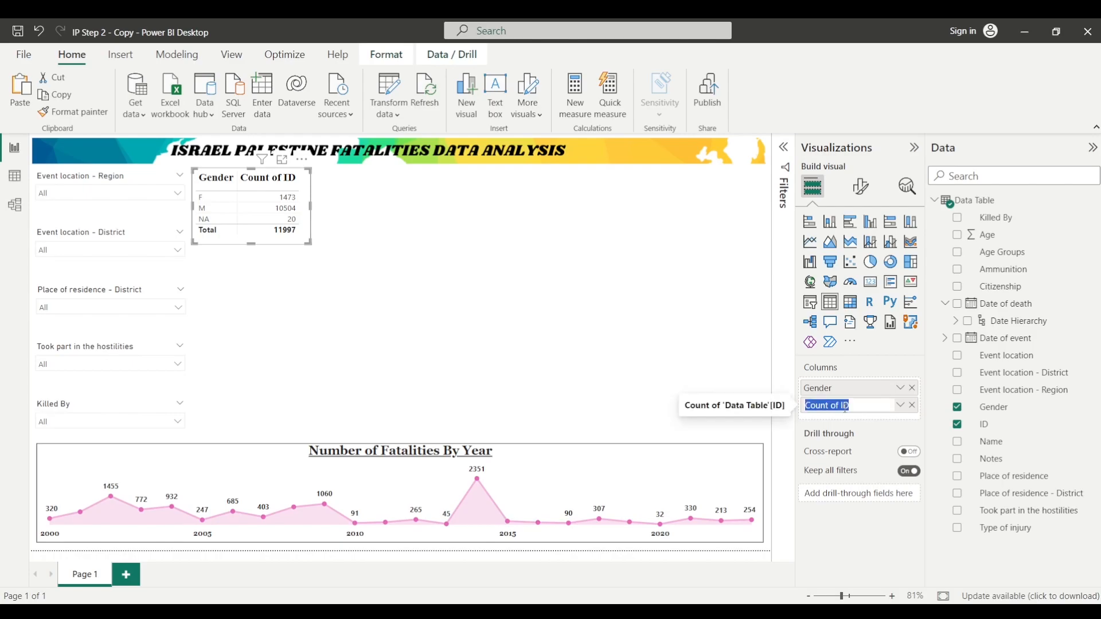
pyautogui.write('N')
pyautogui.press('BackSpace')
pyautogui.write('Fatalities')
pyautogui.press('Return')
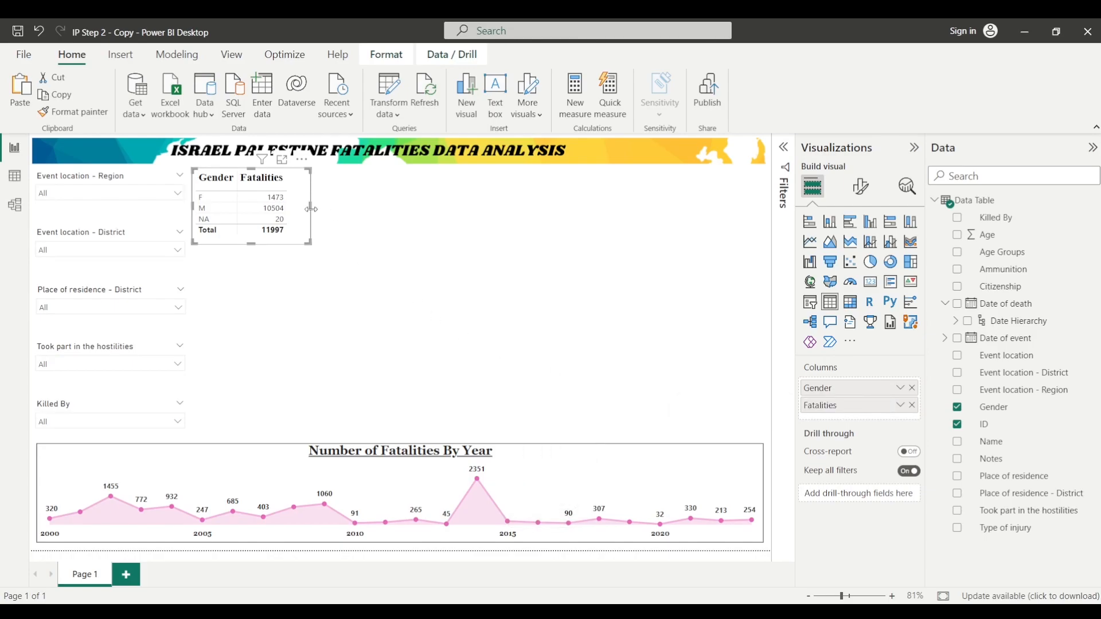
pyautogui.moveTo(309, 208); pyautogui.dragTo(310, 244)
pyautogui.click(328, 250)
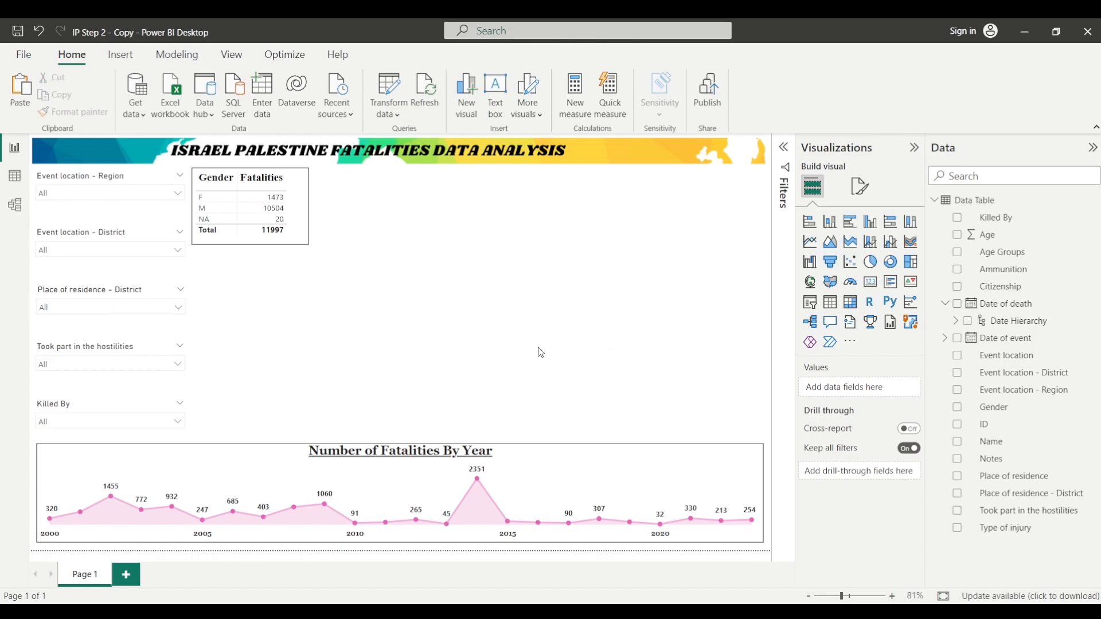
# Insert a stacked bar chart and size it to fill the space between the gender table and the fatalities-by-year chart
pyautogui.click(811, 228)
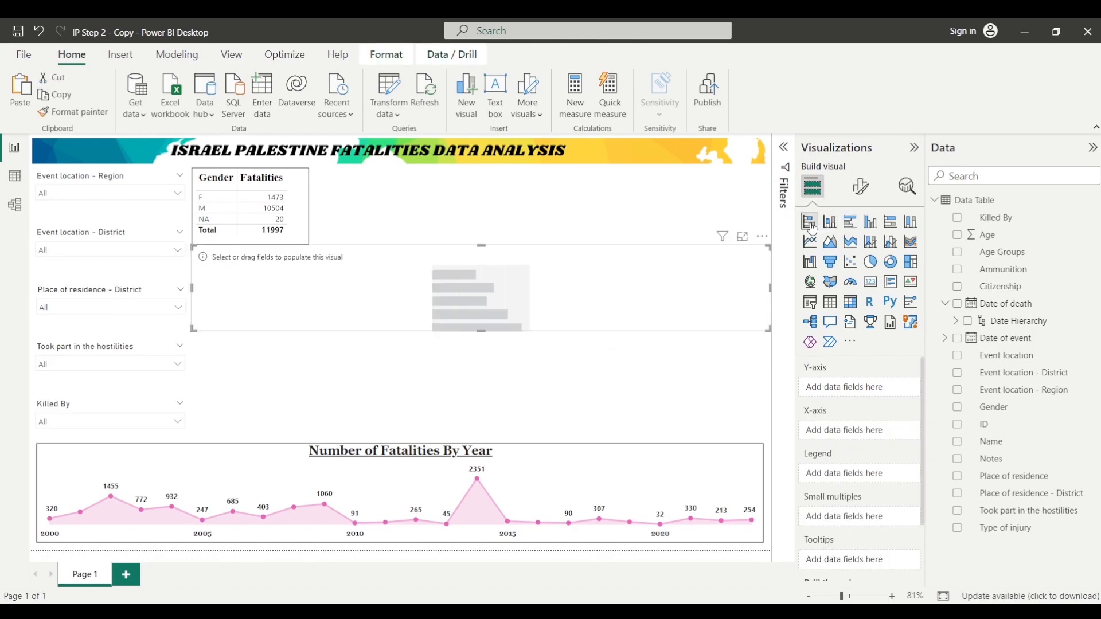
pyautogui.moveTo(769, 329); pyautogui.dragTo(353, 436)
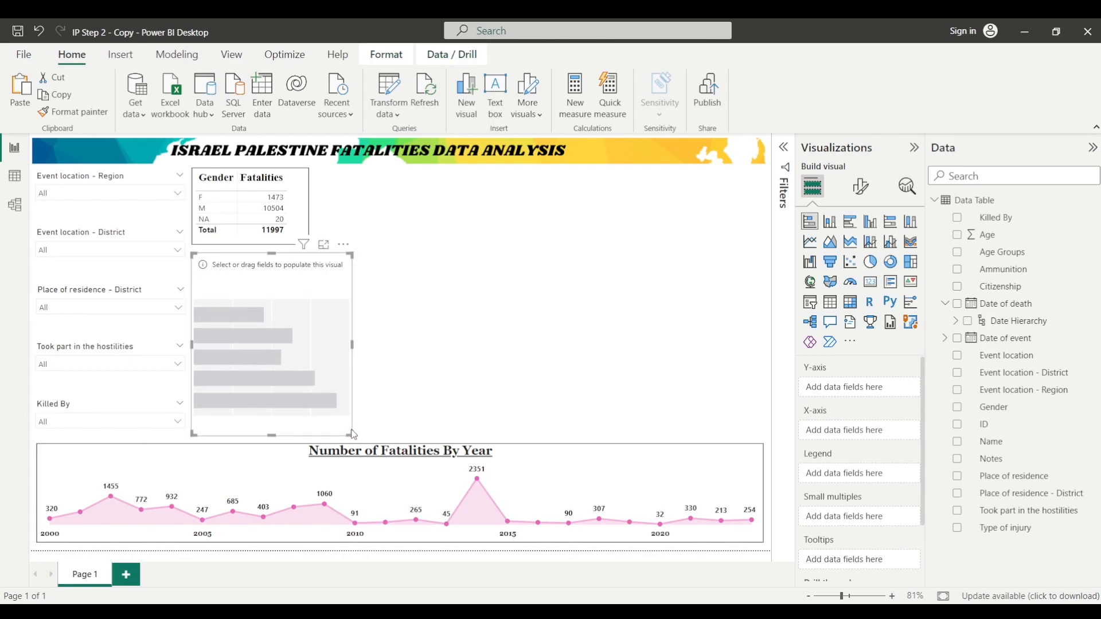
pyautogui.click(395, 413)
# Plot the count of ID on the bar chart's X-axis with Citizenship on the Y-axis
pyautogui.click(328, 366)
pyautogui.moveTo(1026, 427); pyautogui.dragTo(876, 438)
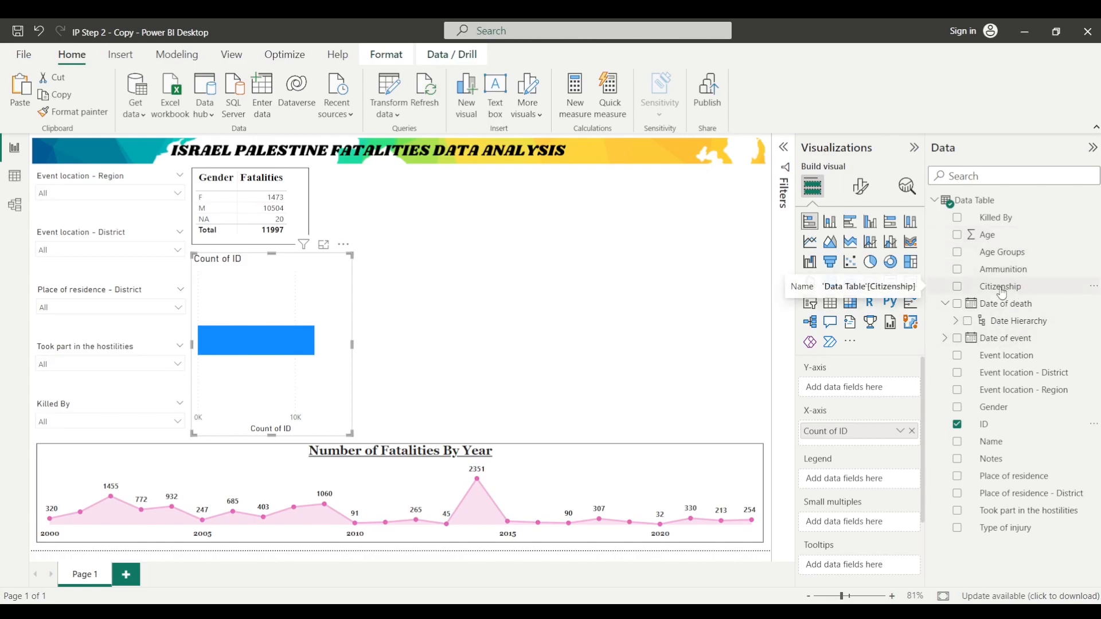
pyautogui.moveTo(1023, 290); pyautogui.dragTo(864, 388)
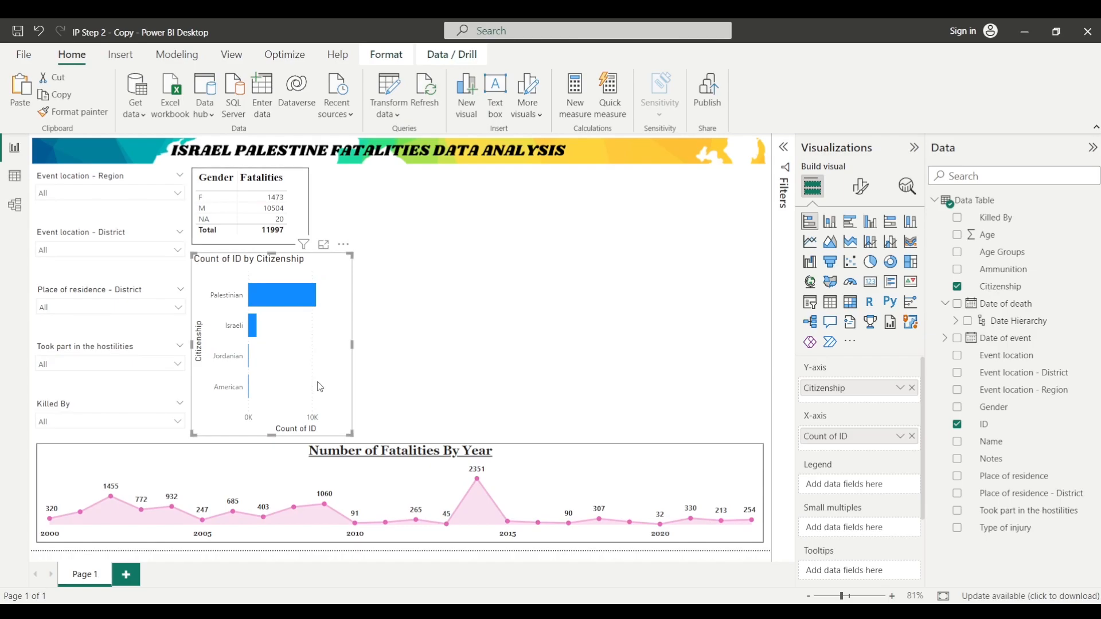
# Set the default bar color of the citizenship chart to a light periwinkle blue
pyautogui.click(861, 189)
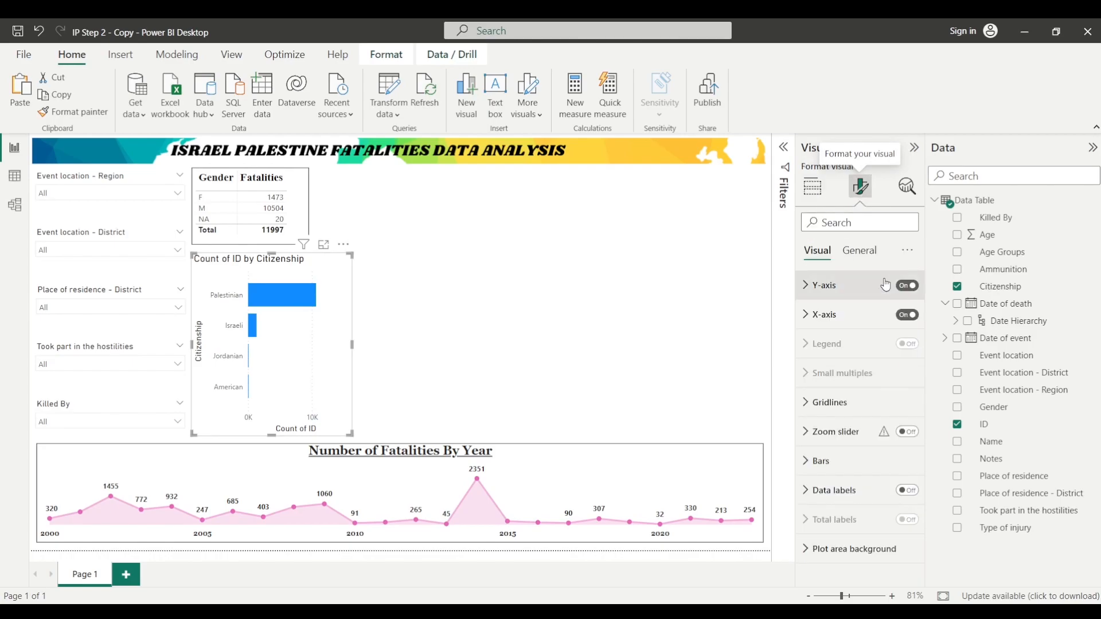
pyautogui.click(847, 466)
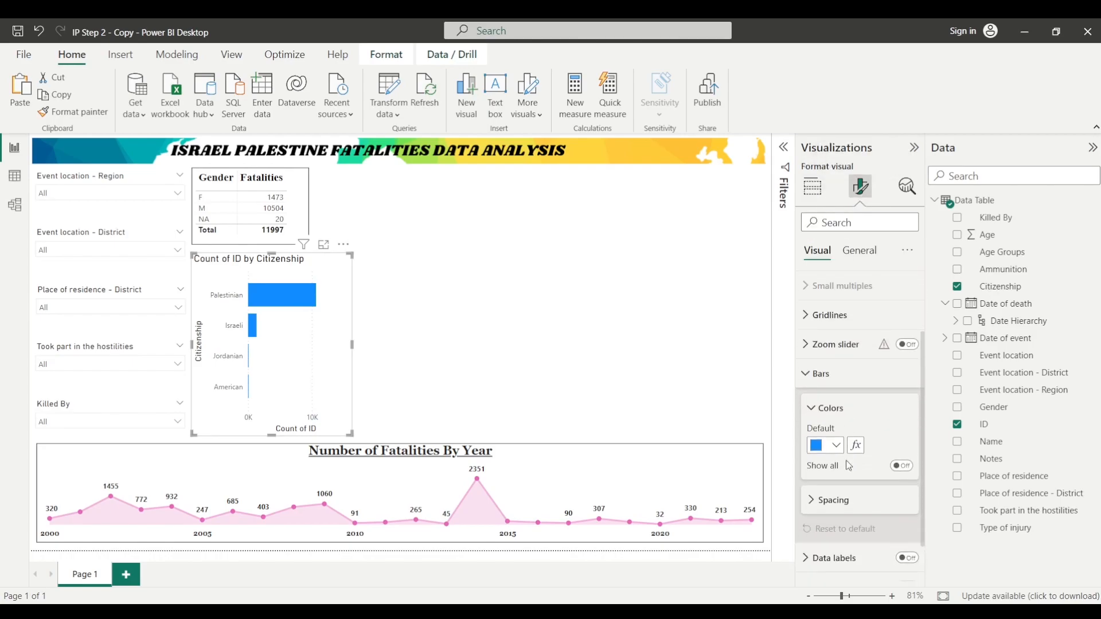
pyautogui.click(834, 451)
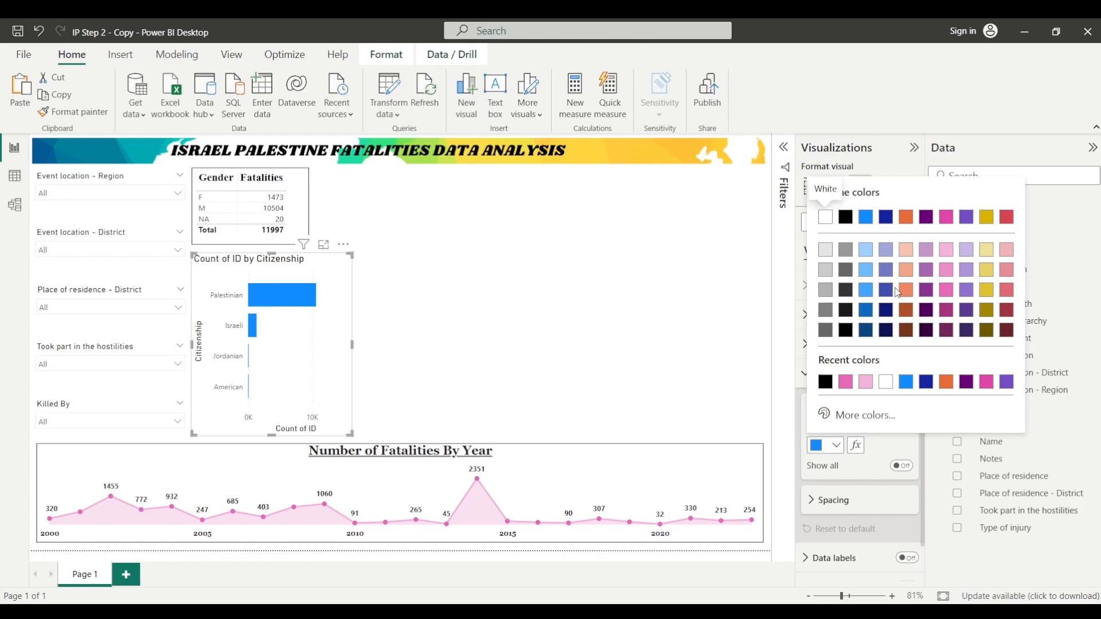
pyautogui.click(887, 251)
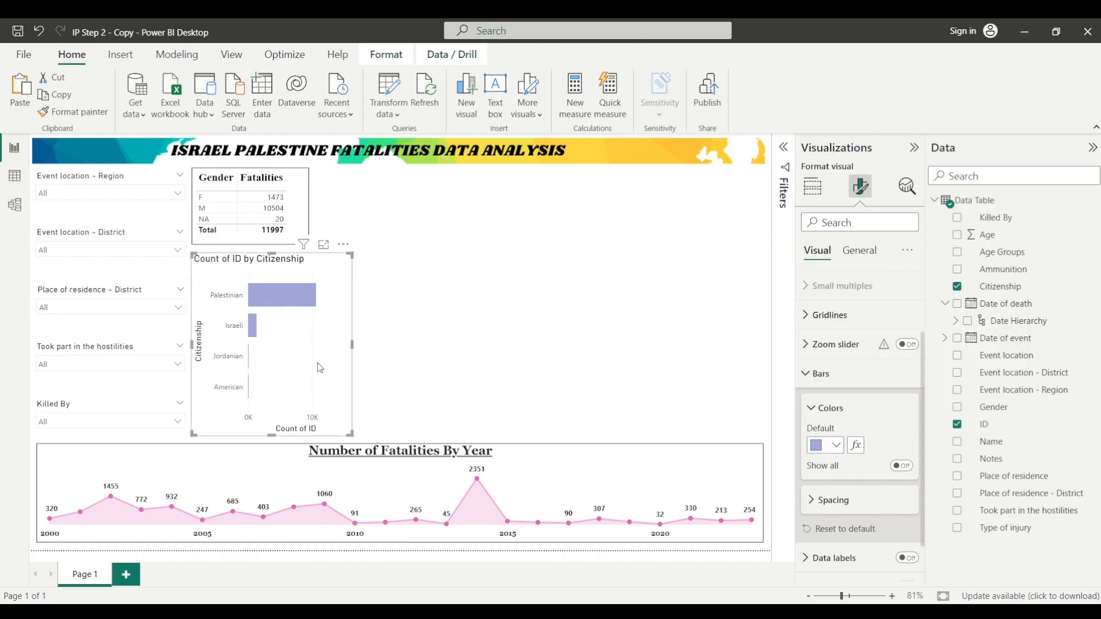
# Turn off both the Y-axis and X-axis of the citizenship chart, including the X-axis title
pyautogui.scroll(3, 849, 328)
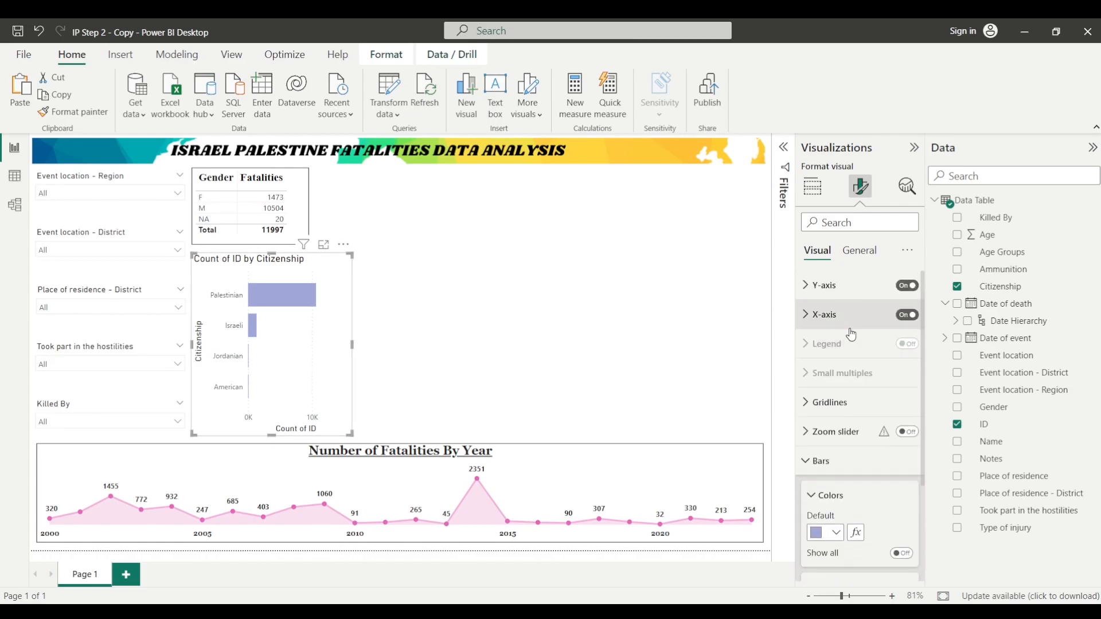
pyautogui.click(903, 288)
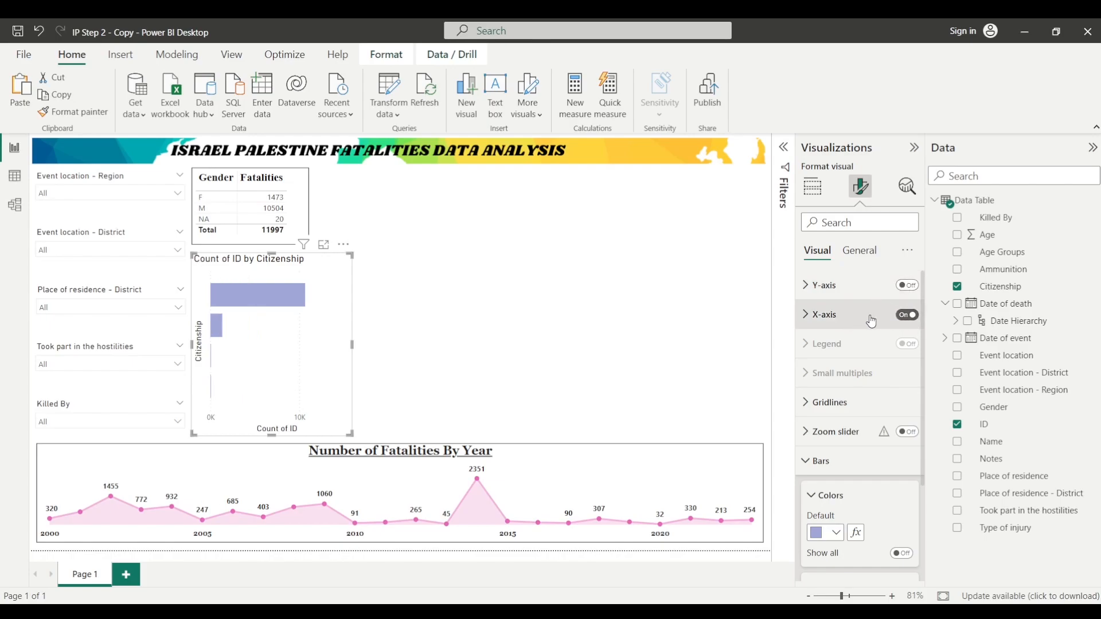
pyautogui.click(905, 314)
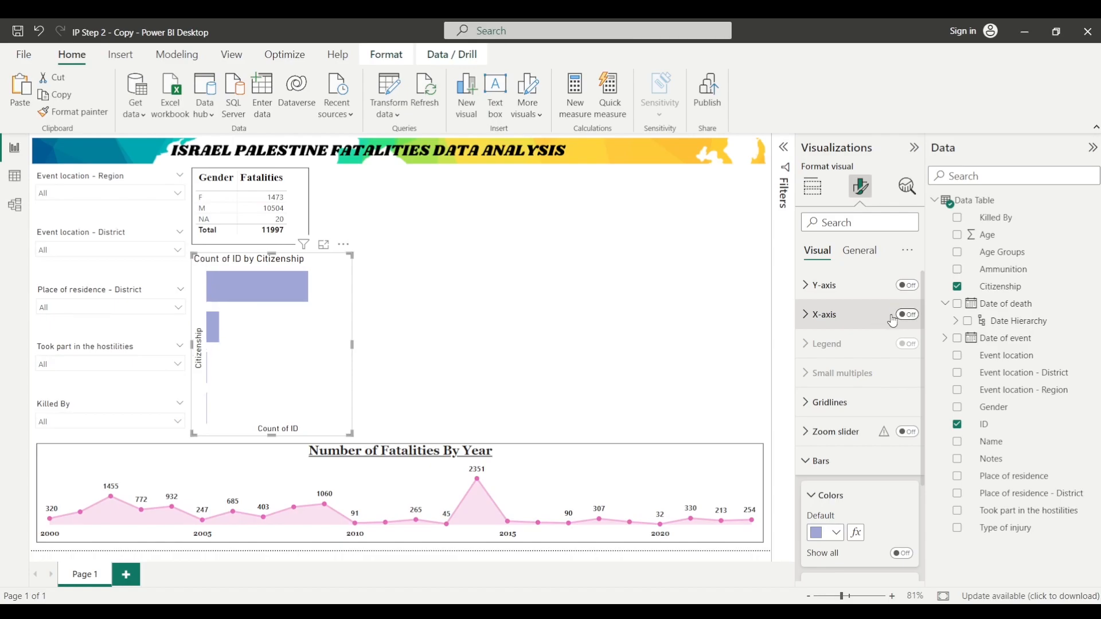
pyautogui.click(864, 315)
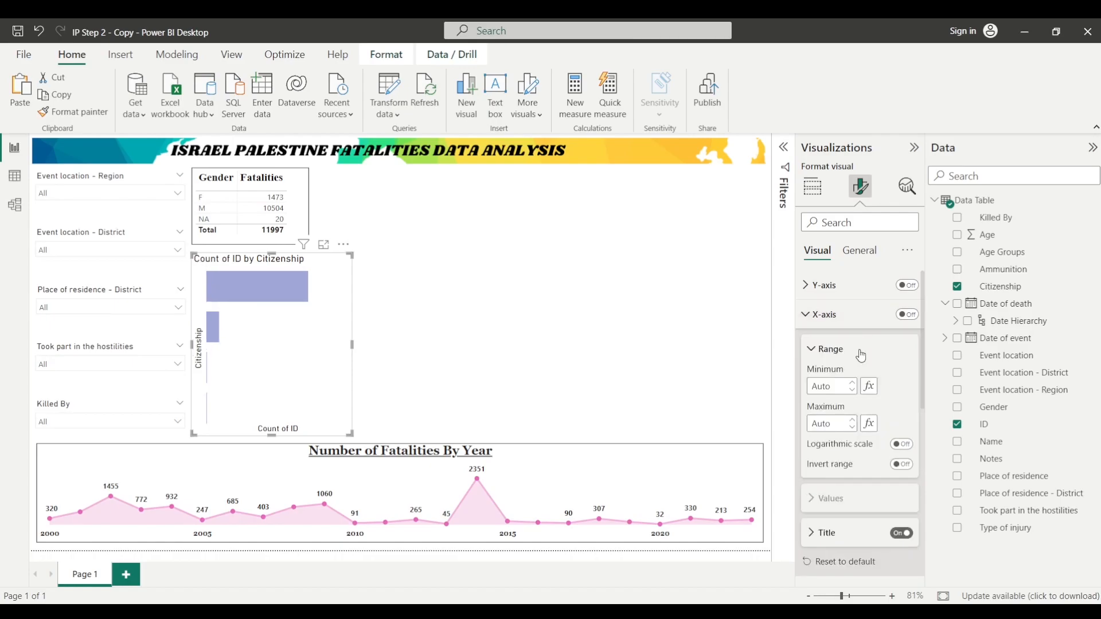
pyautogui.click(901, 533)
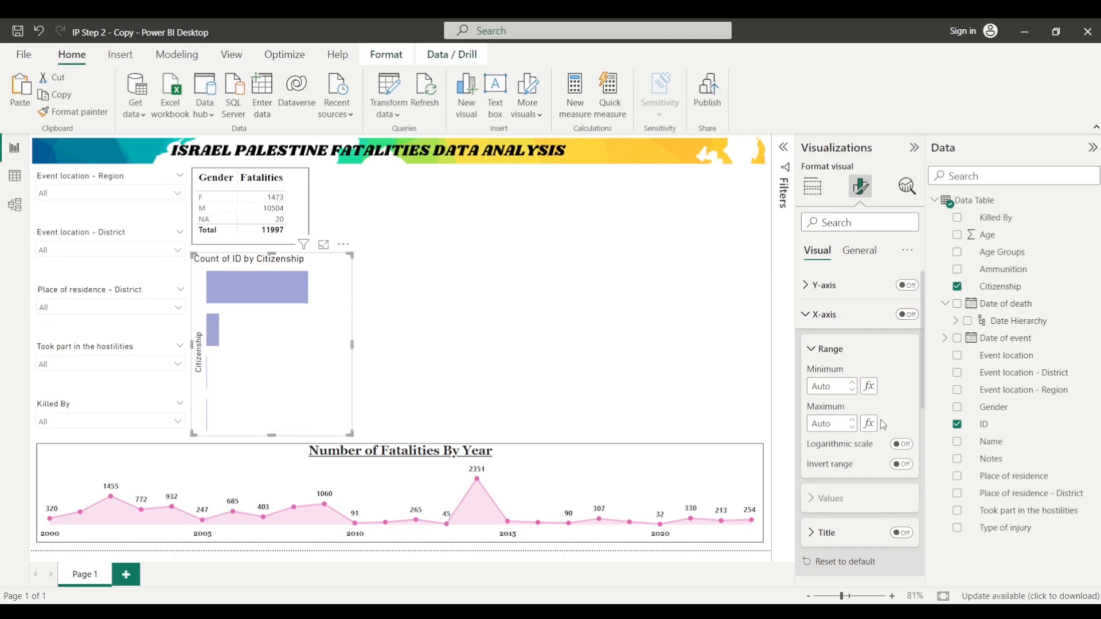
pyautogui.click(817, 315)
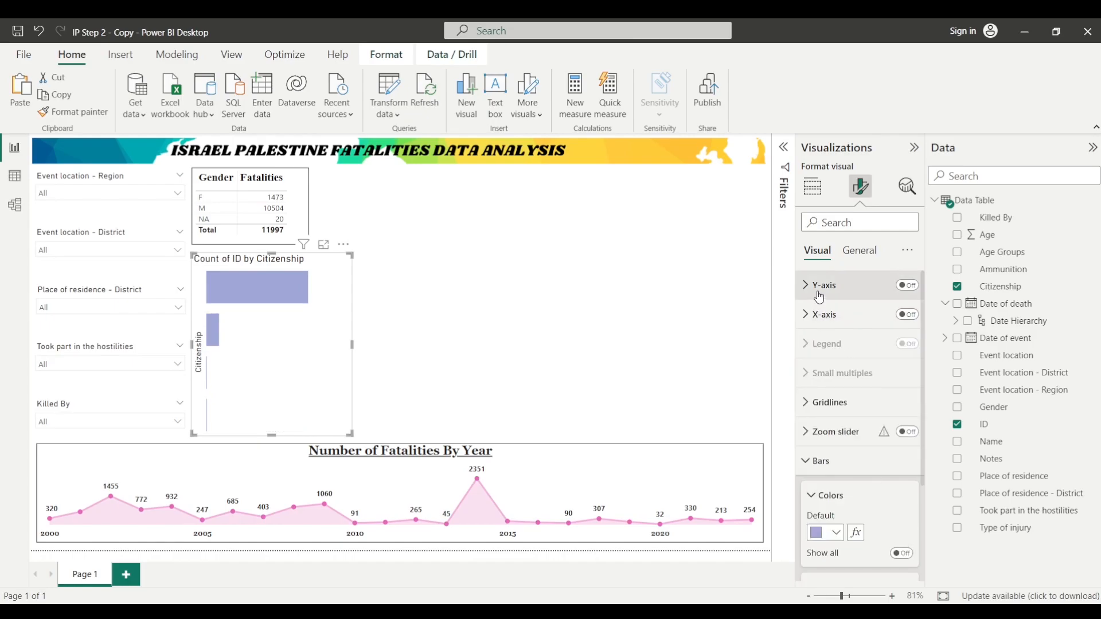
# Turn off the citizenship chart's Y-axis title and switch the Y-axis back on to show the category labels
pyautogui.click(818, 293)
pyautogui.click(896, 355)
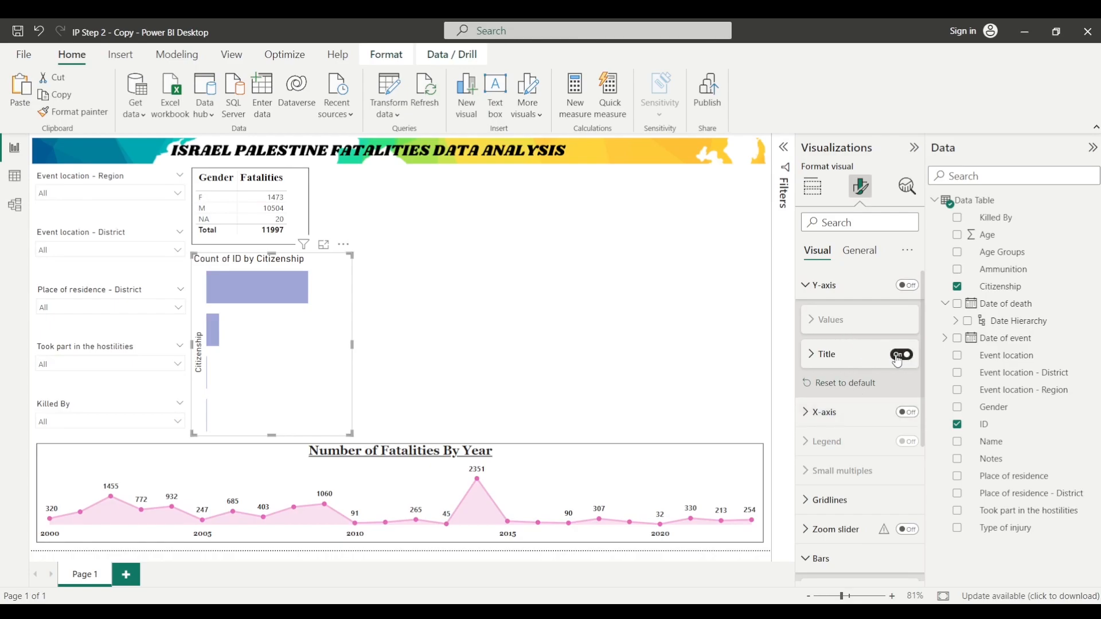
pyautogui.click(810, 289)
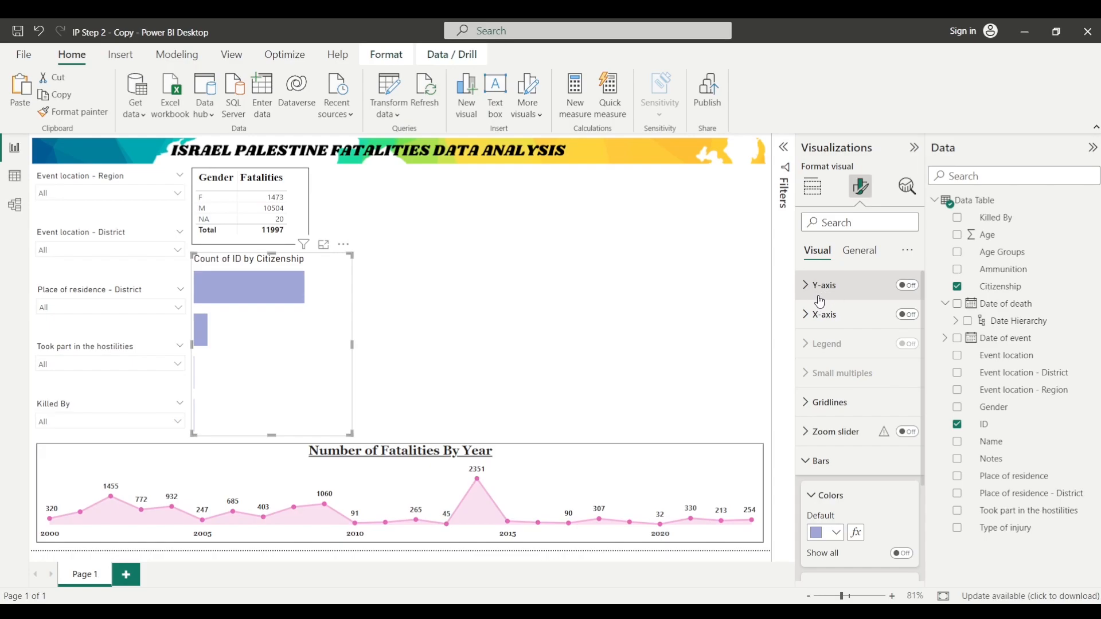
pyautogui.click(819, 296)
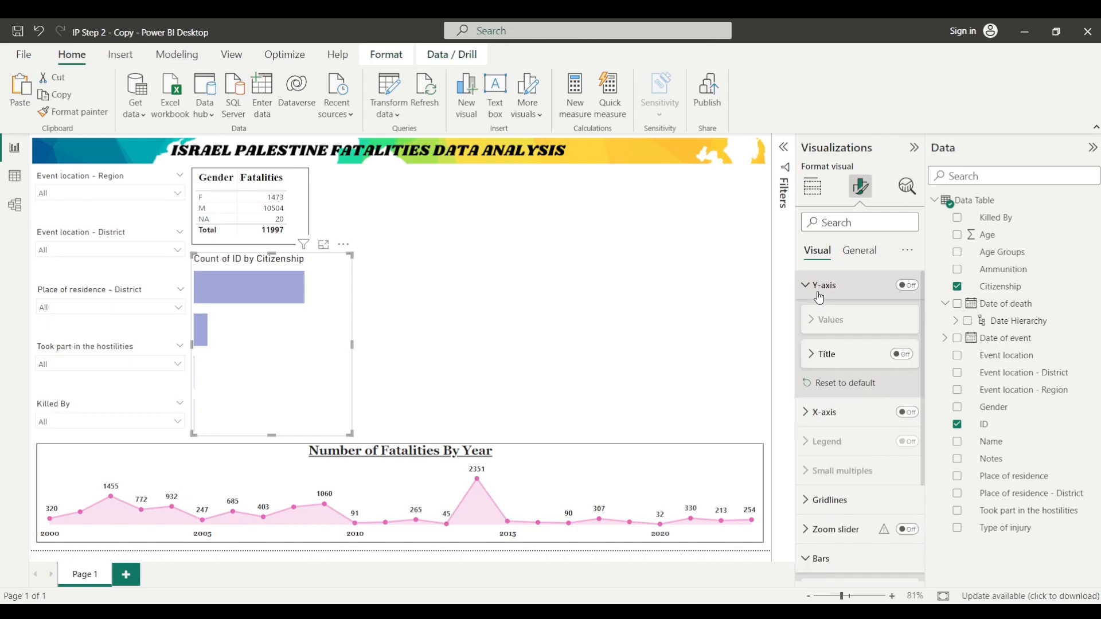
pyautogui.click(907, 286)
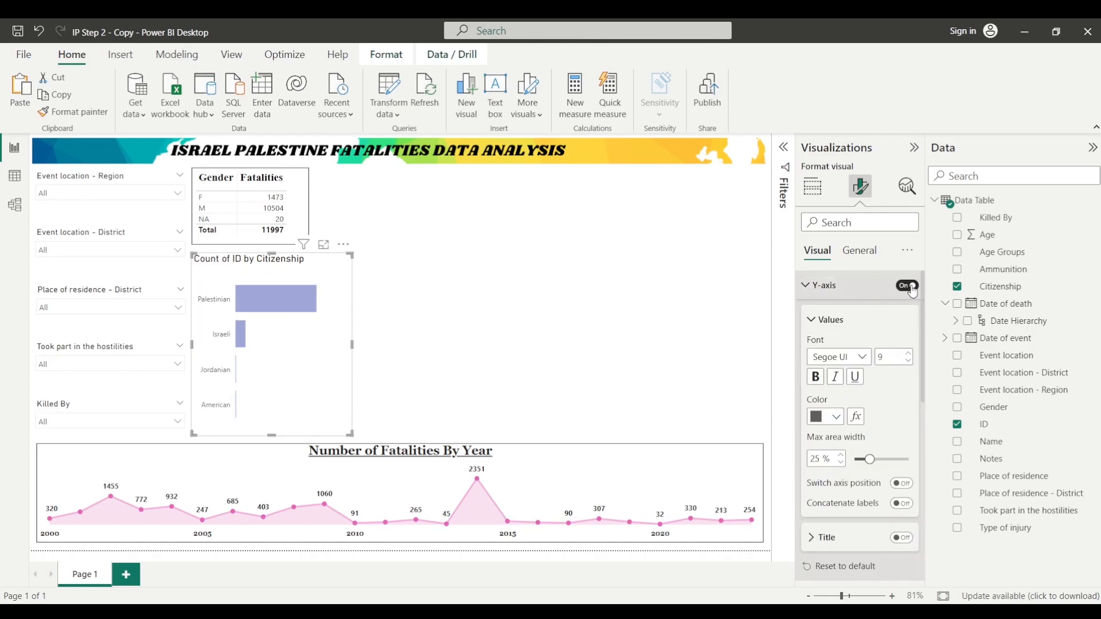
pyautogui.click(832, 286)
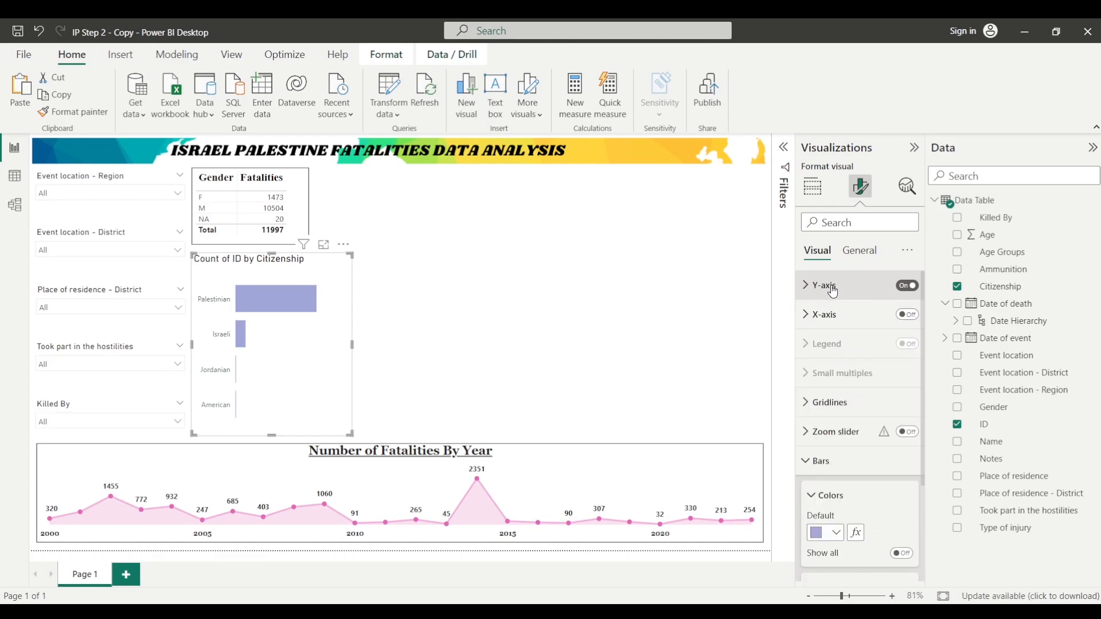
# Turn on data labels for the citizenship bar chart and expand their settings
pyautogui.click(827, 462)
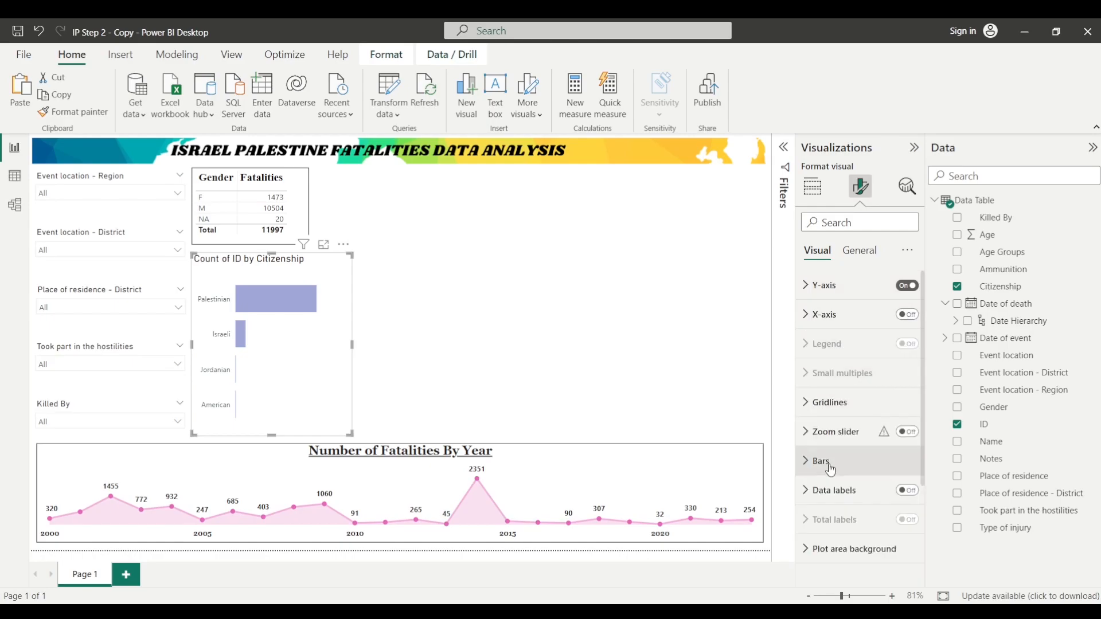
pyautogui.click(909, 492)
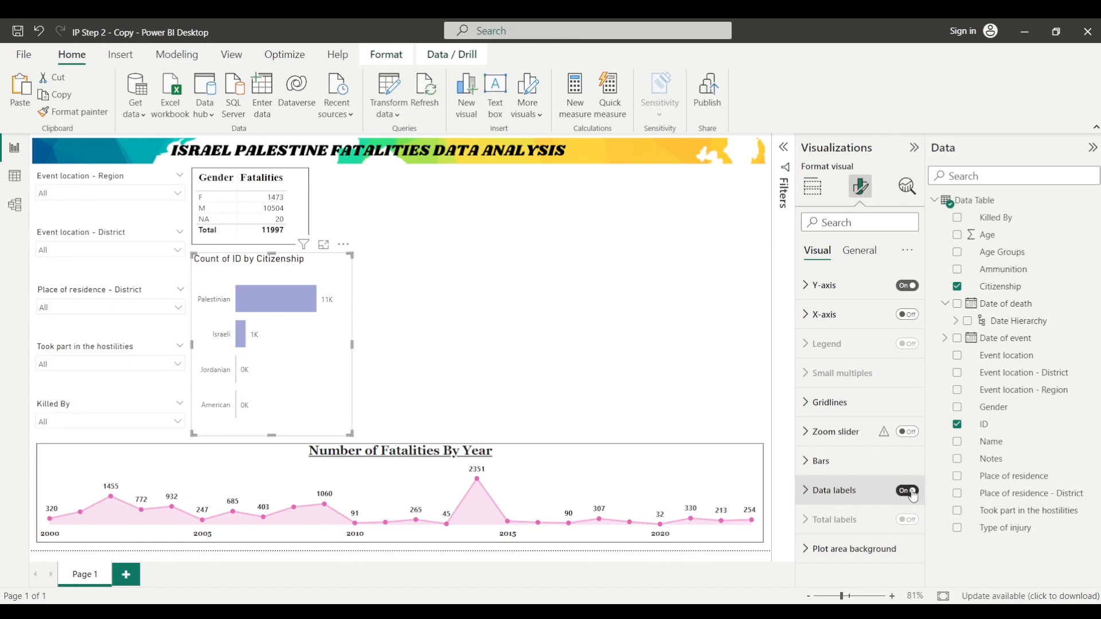
pyautogui.click(823, 494)
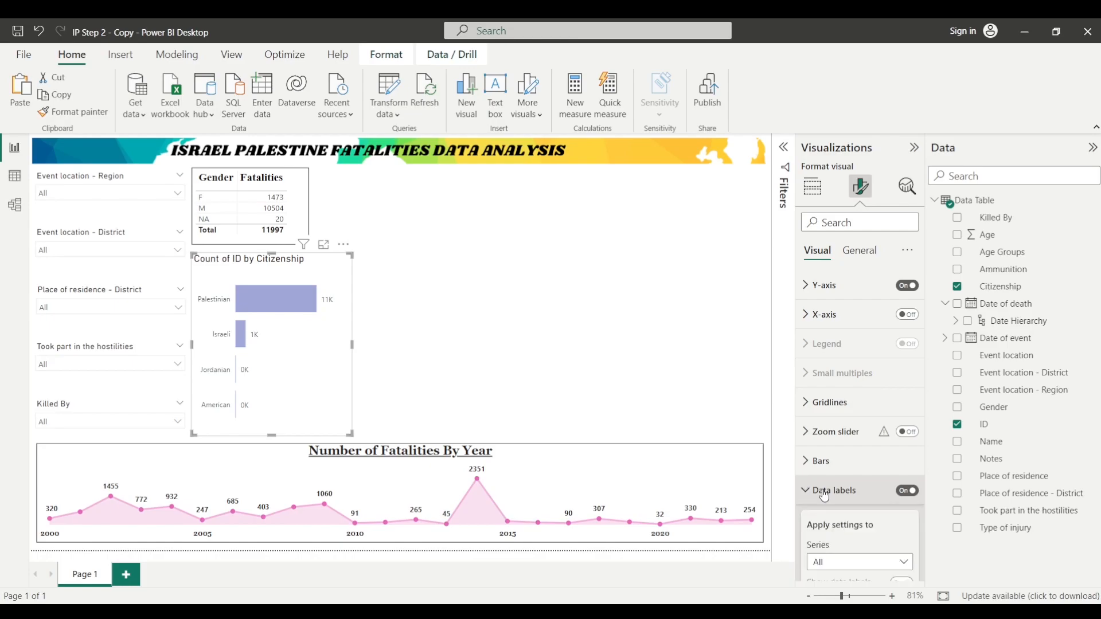
# Set the citizenship chart's data label values to display units None and color them black
pyautogui.scroll(-3, 869, 497)
pyautogui.scroll(-2, 869, 496)
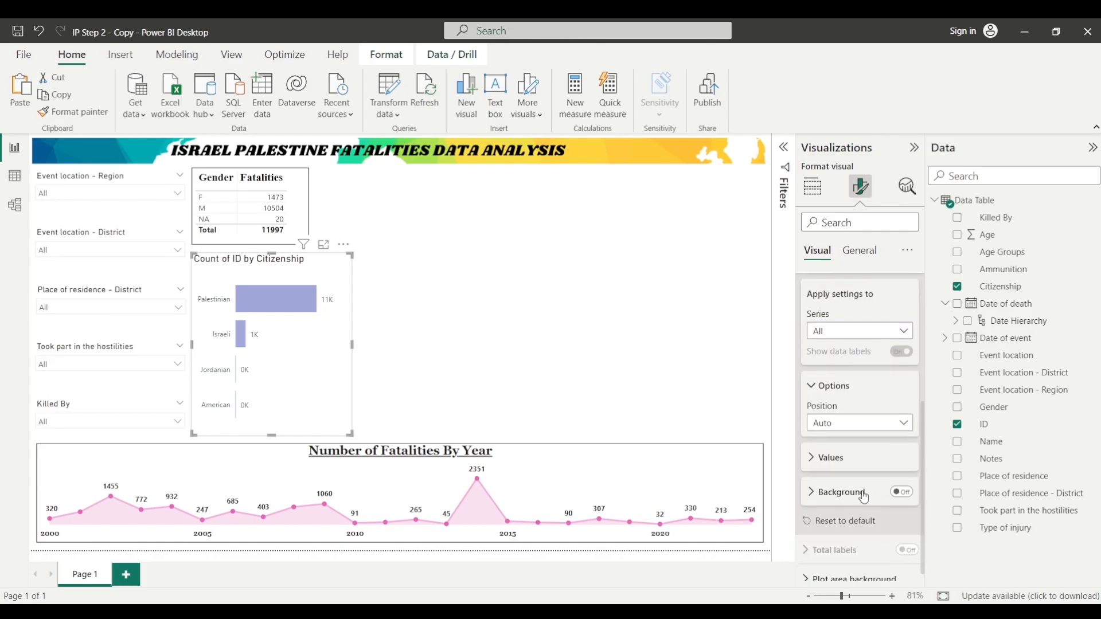
pyautogui.click(852, 458)
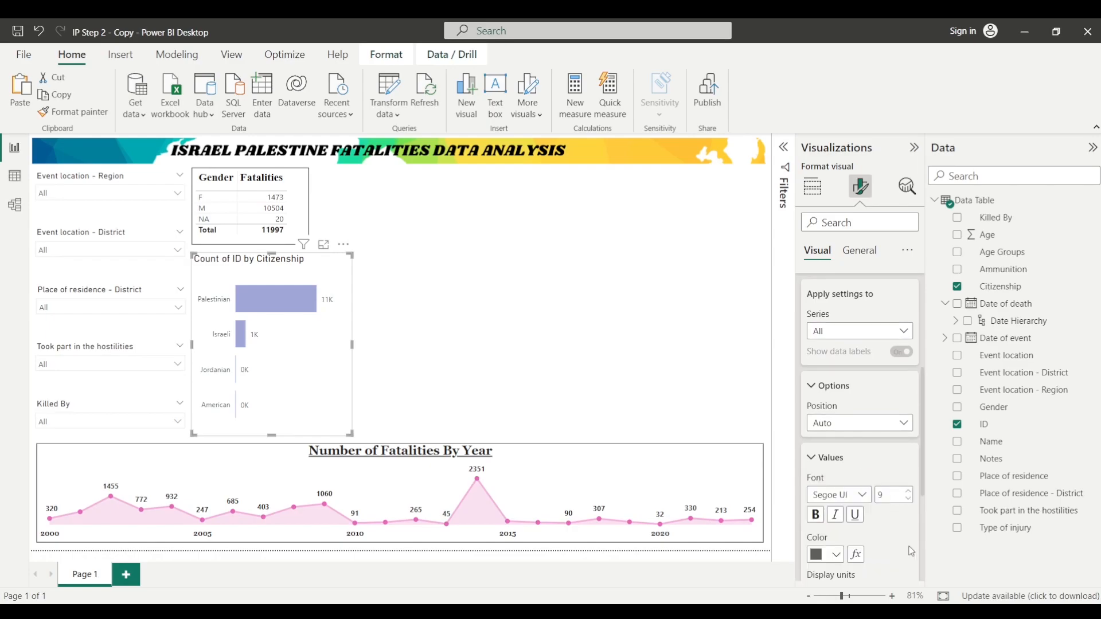
pyautogui.scroll(-2, 911, 551)
pyautogui.click(890, 486)
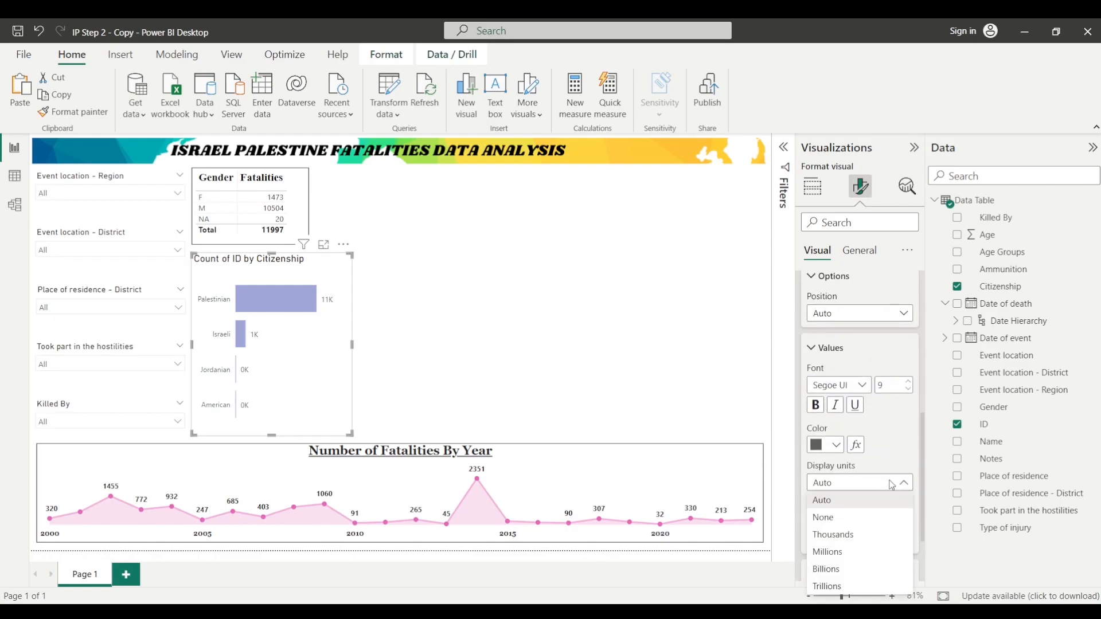
pyautogui.click(833, 517)
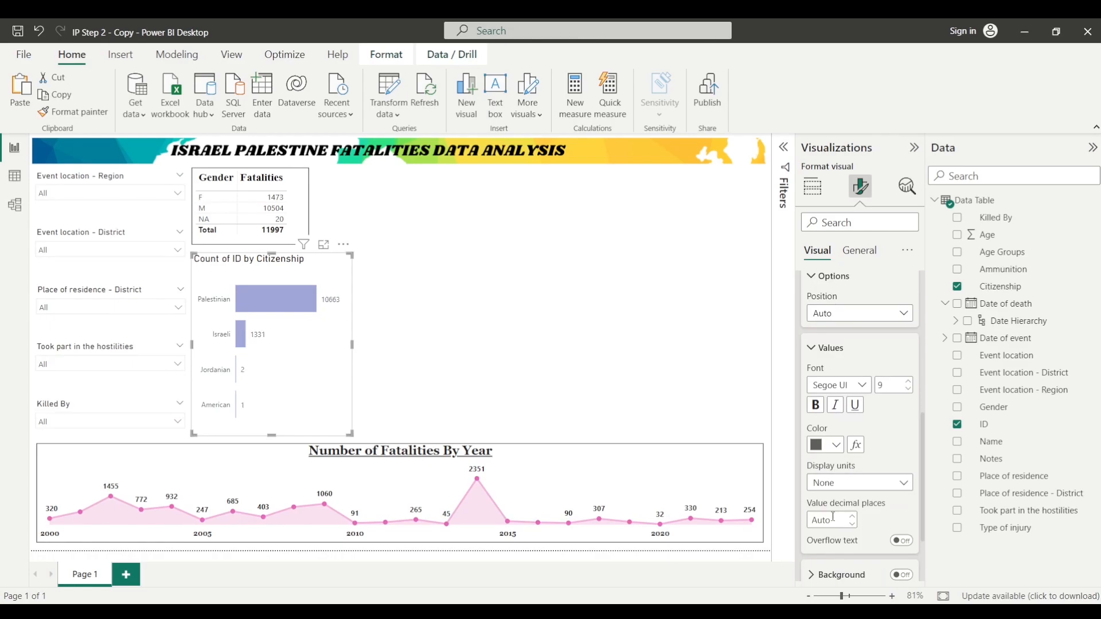
pyautogui.click(835, 446)
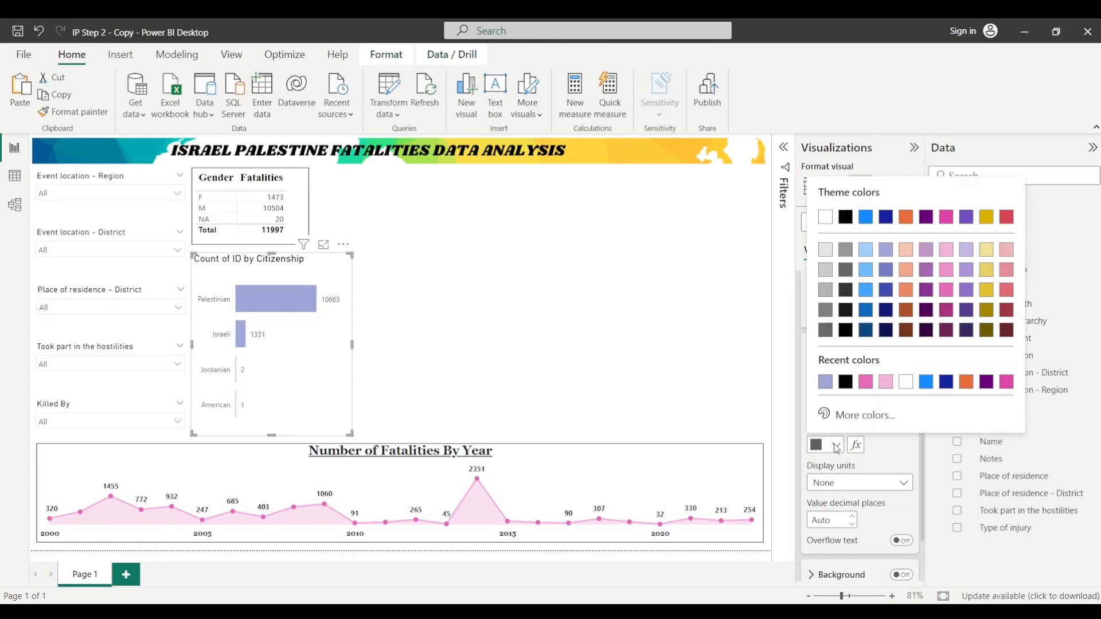
pyautogui.click(846, 383)
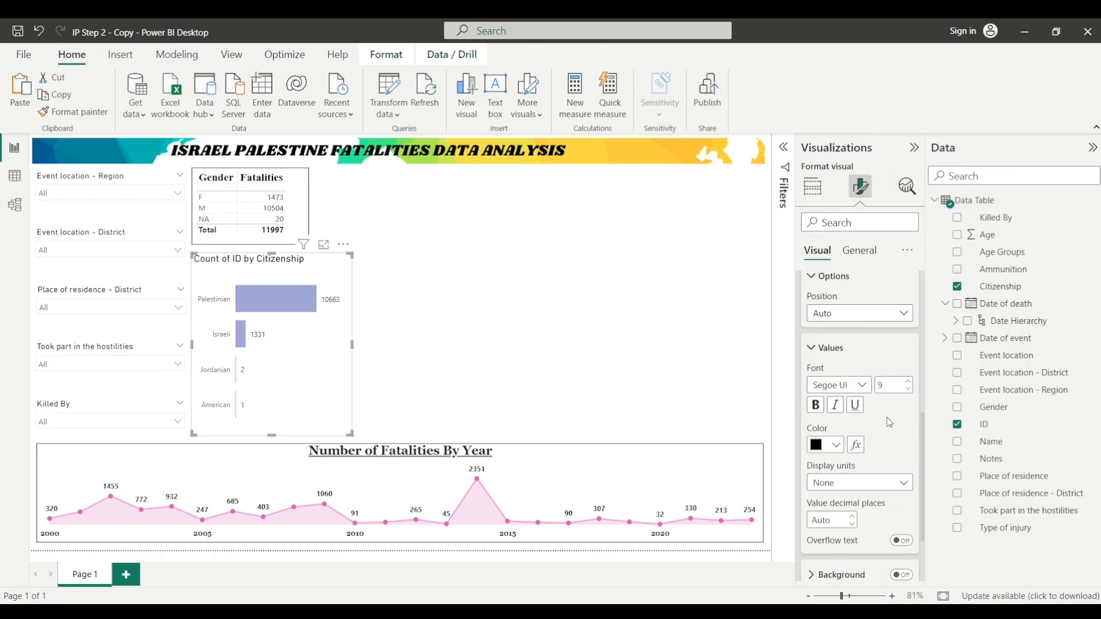
# Make the citizenship chart's Y-axis category labels black and bold
pyautogui.scroll(10, 888, 422)
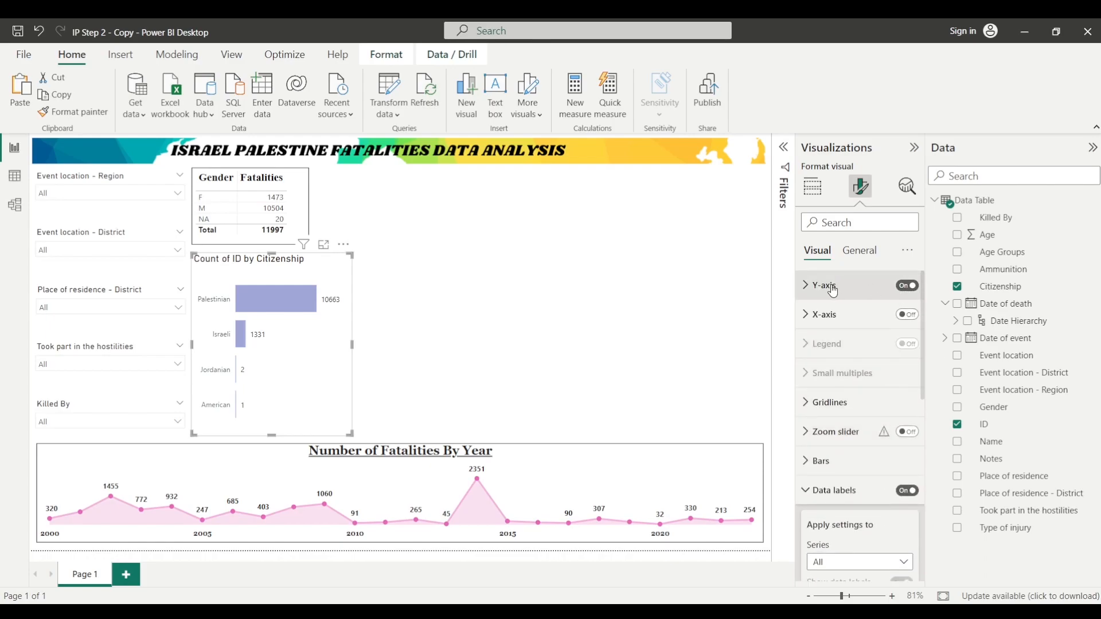
pyautogui.click(833, 290)
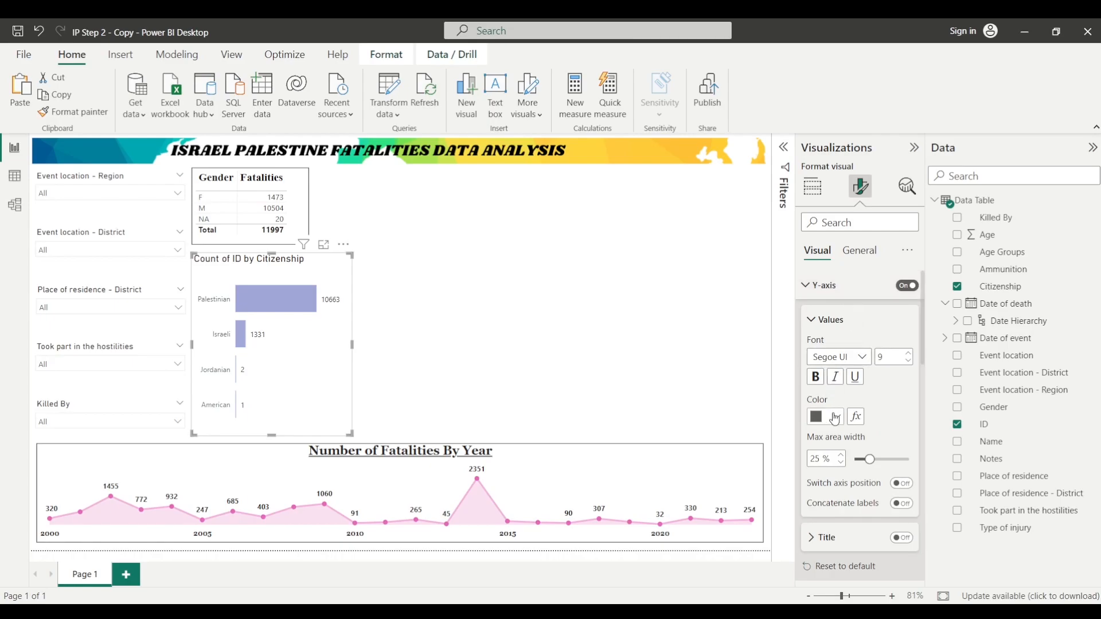
pyautogui.click(837, 419)
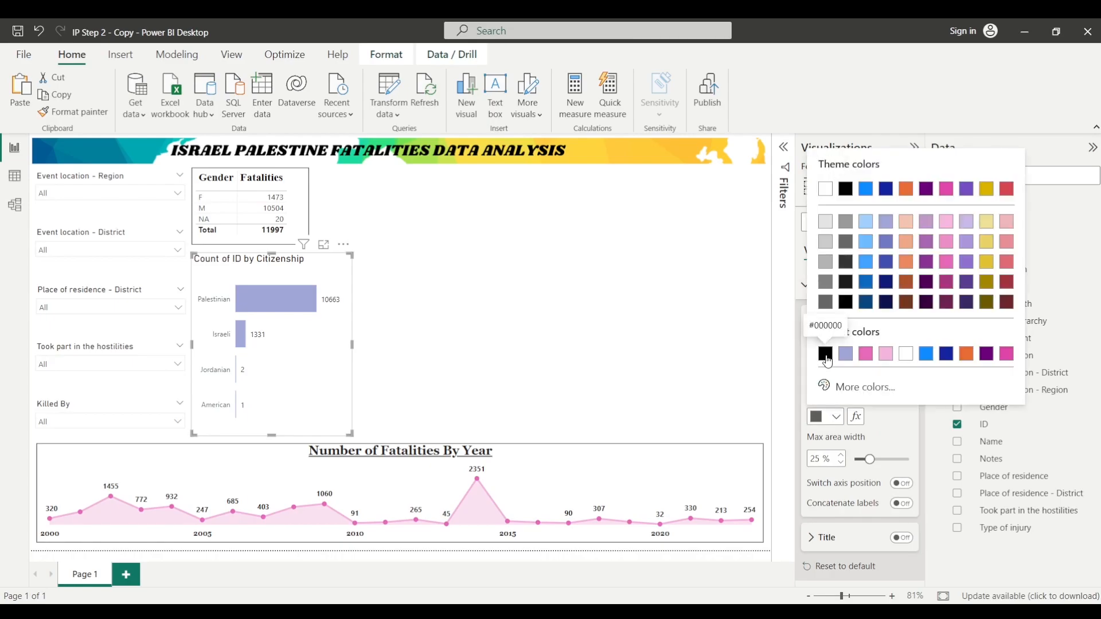
pyautogui.click(825, 355)
pyautogui.click(815, 384)
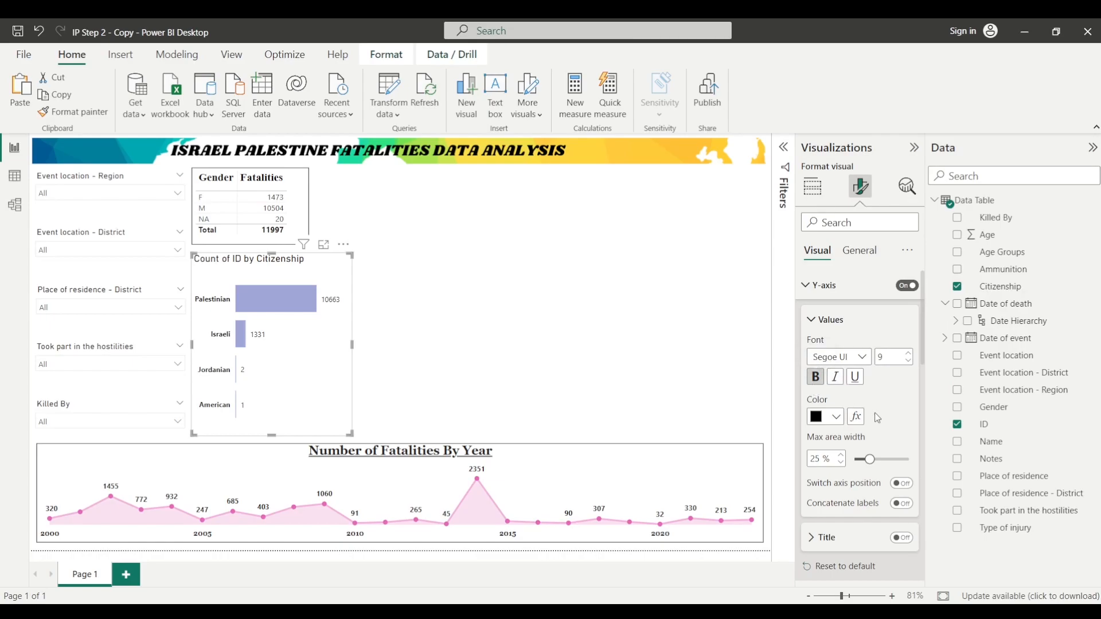
# Make the data label values of the citizenship chart bold
pyautogui.scroll(-3, 882, 429)
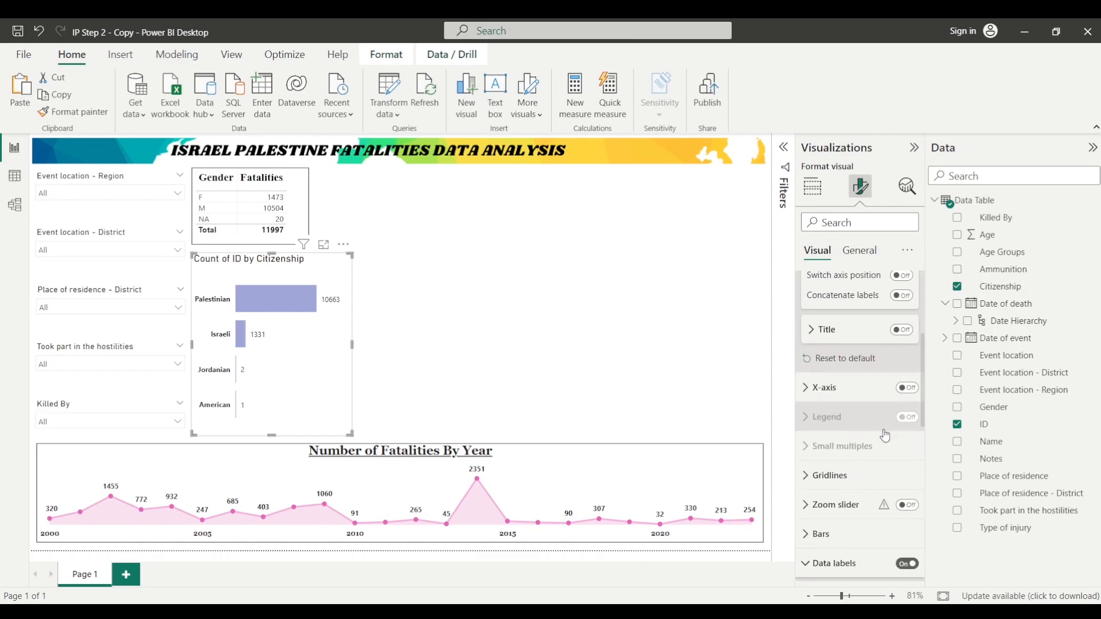
pyautogui.scroll(-2, 884, 435)
pyautogui.scroll(-5, 883, 493)
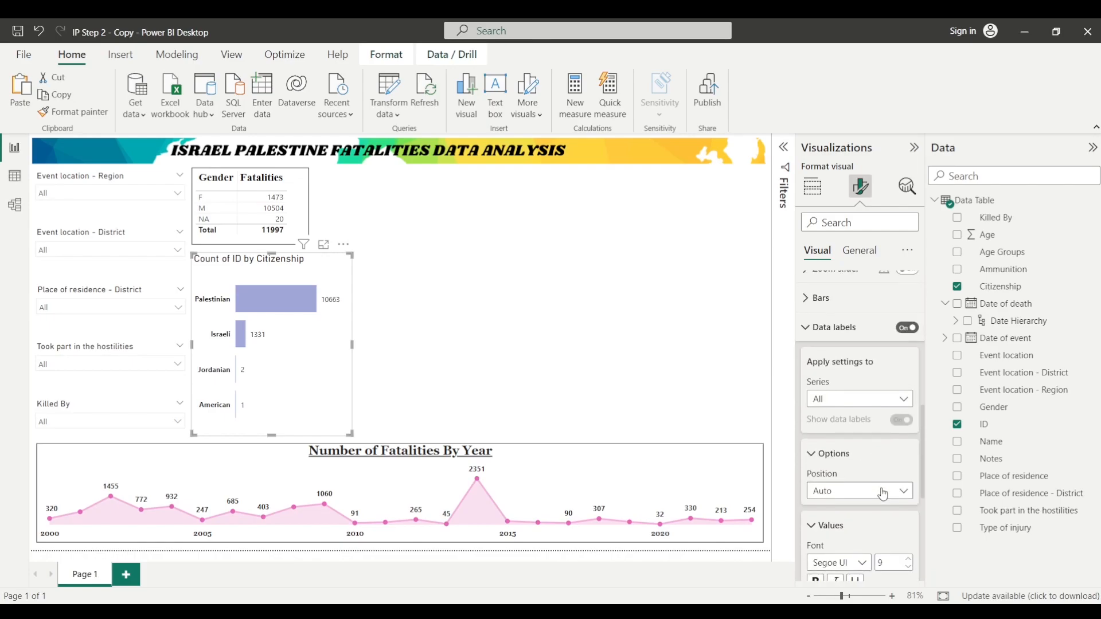
pyautogui.scroll(-2, 882, 488)
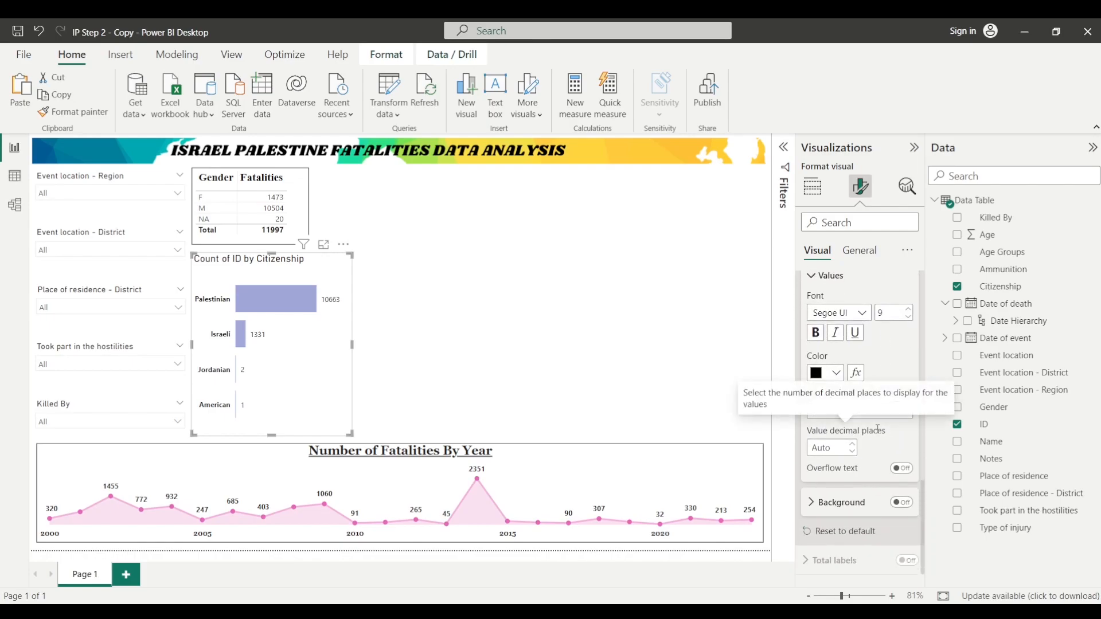
pyautogui.click(817, 333)
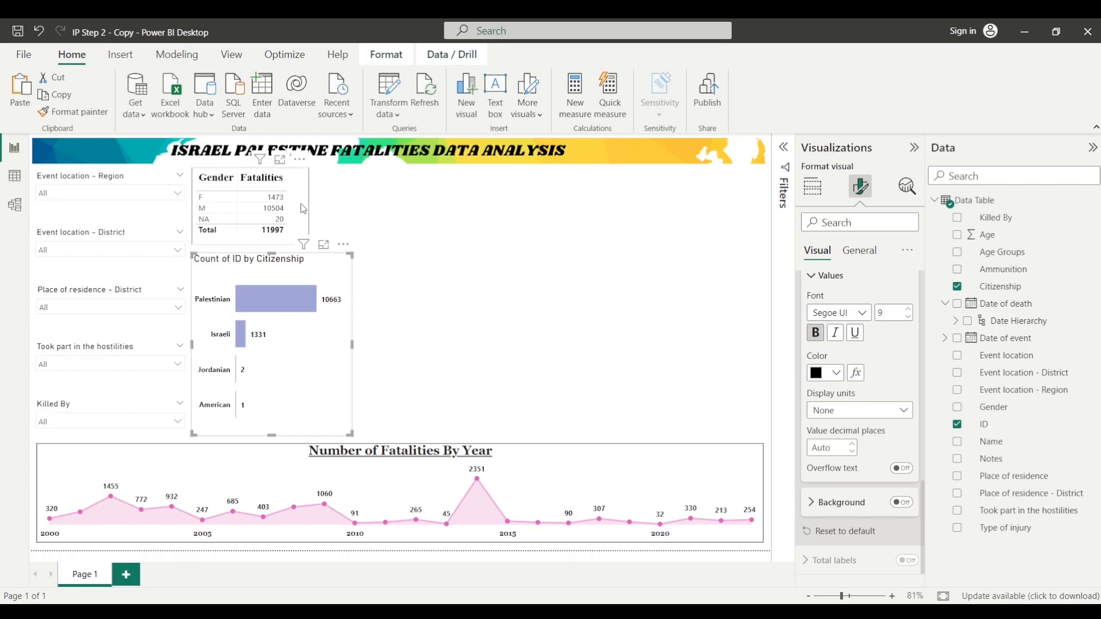
# Widen the gender table to match the width of the citizenship chart below it
pyautogui.click(322, 210)
pyautogui.moveTo(316, 211); pyautogui.dragTo(352, 213)
pyautogui.click(383, 316)
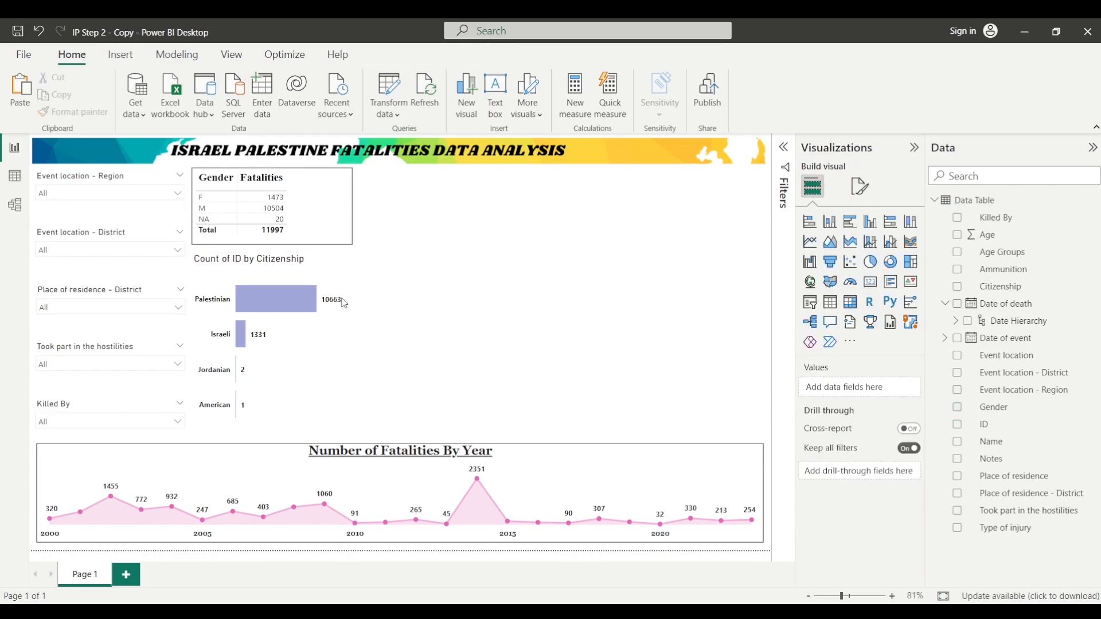
# Replace the citizenship chart's title text with "Fatalities By Citizenship"
pyautogui.click(324, 269)
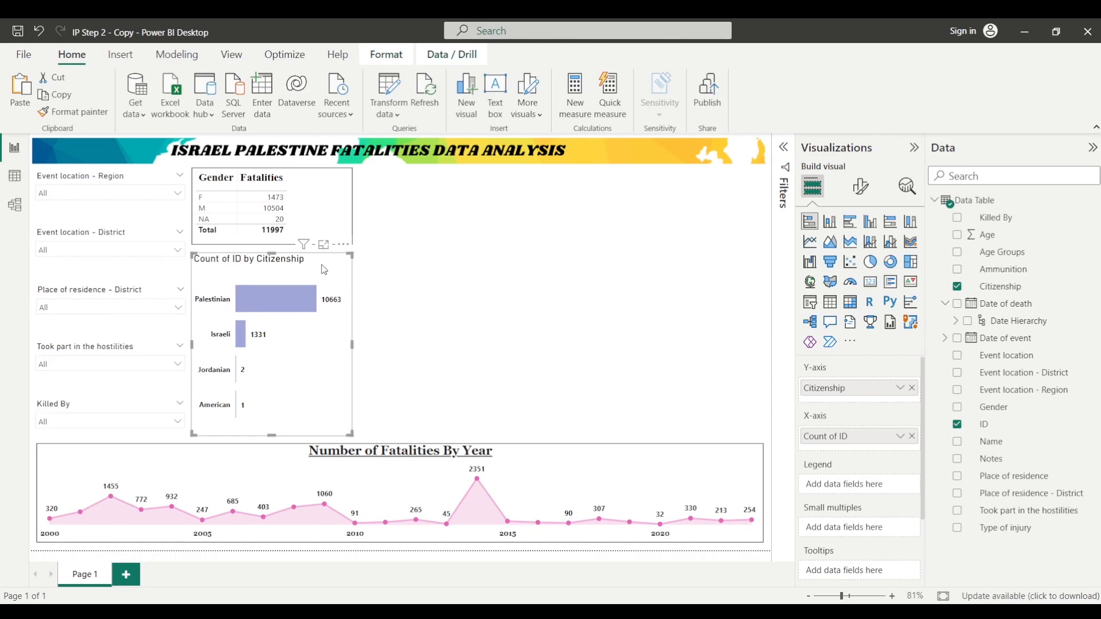
pyautogui.click(861, 189)
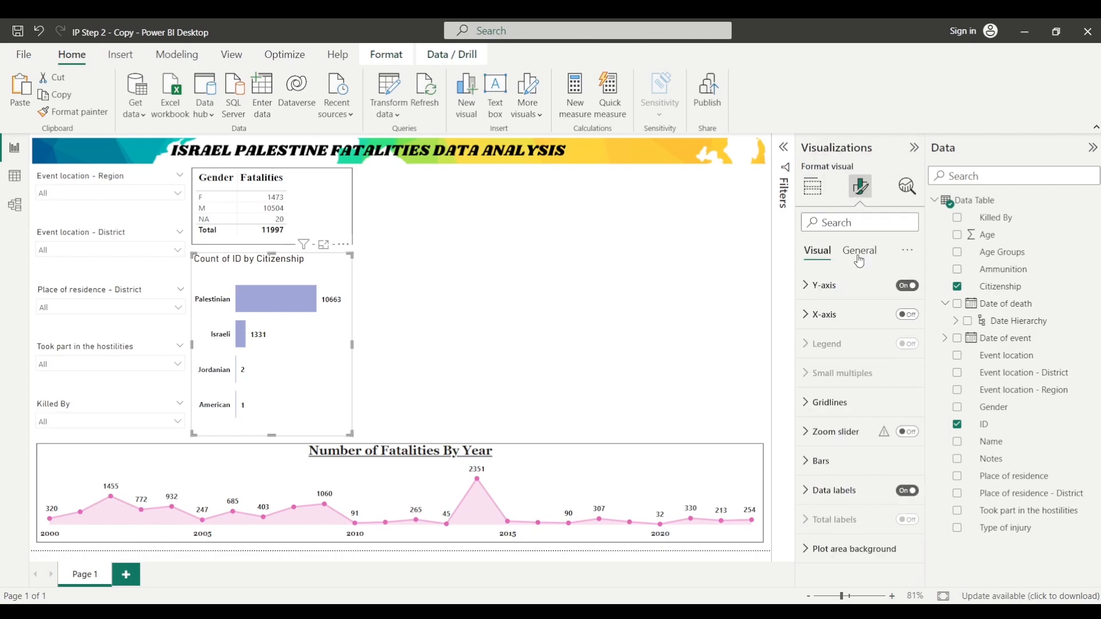
pyautogui.click(858, 252)
pyautogui.click(824, 312)
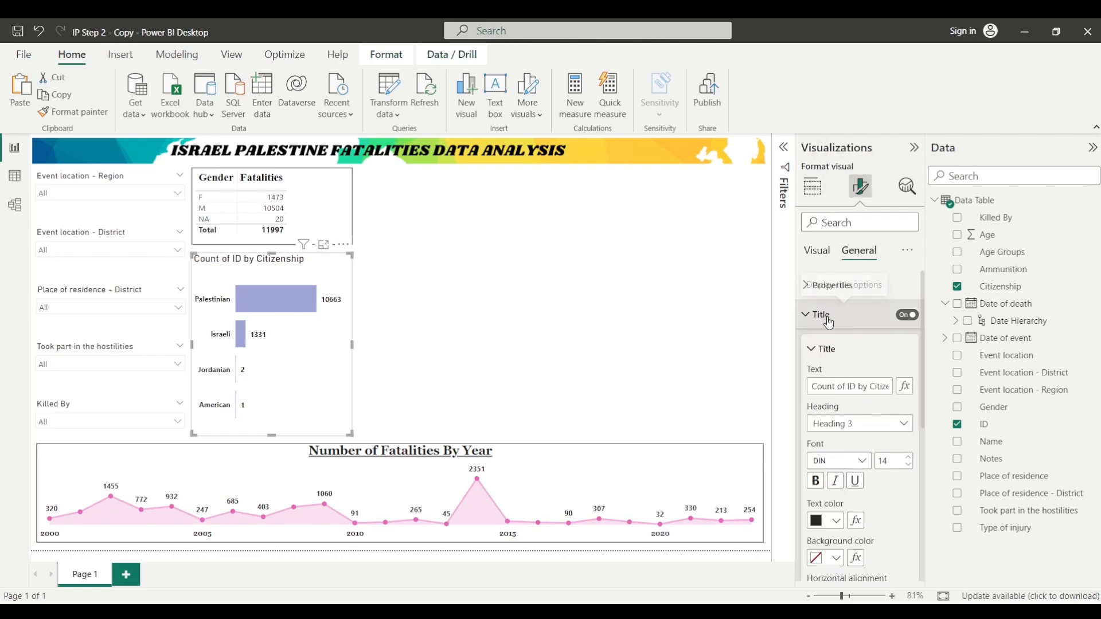
pyautogui.tripleClick(847, 388)
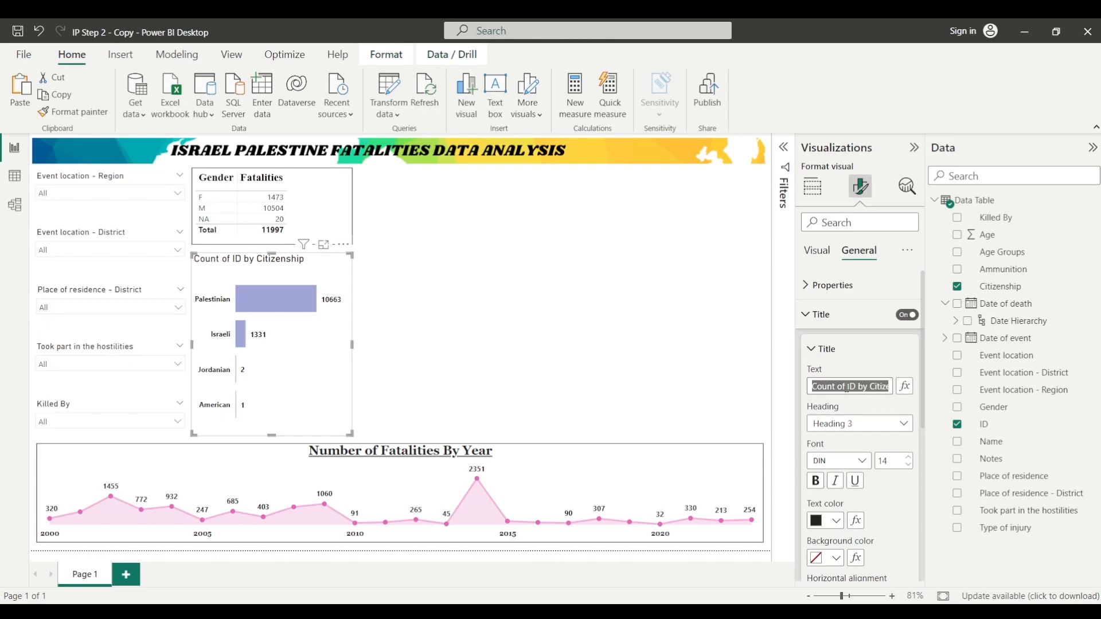
pyautogui.press('BackSpace')
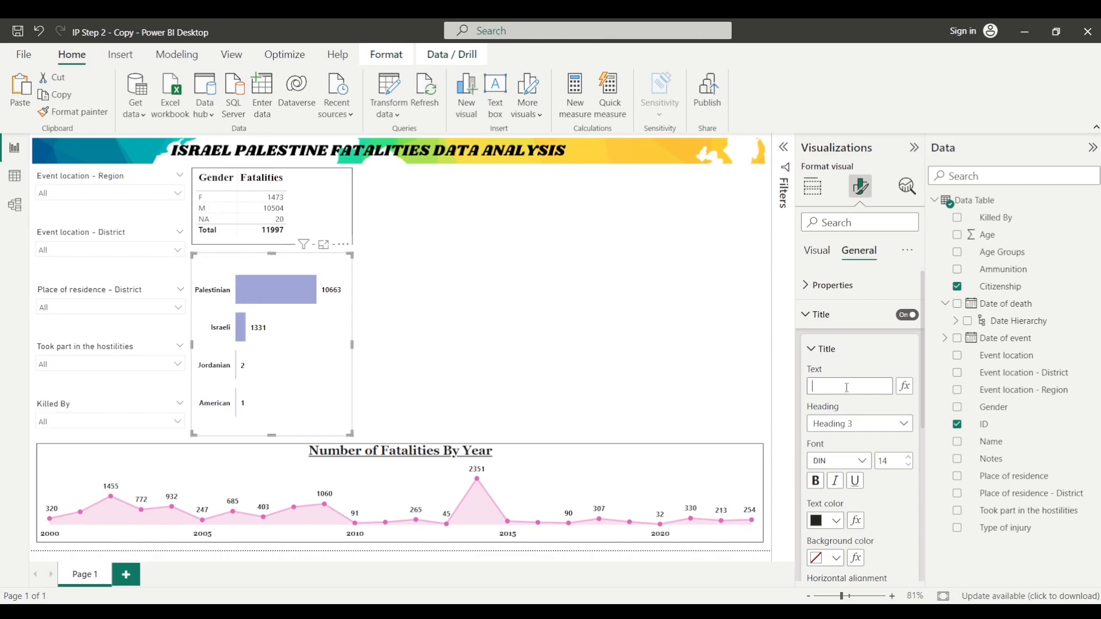
pyautogui.write('F')
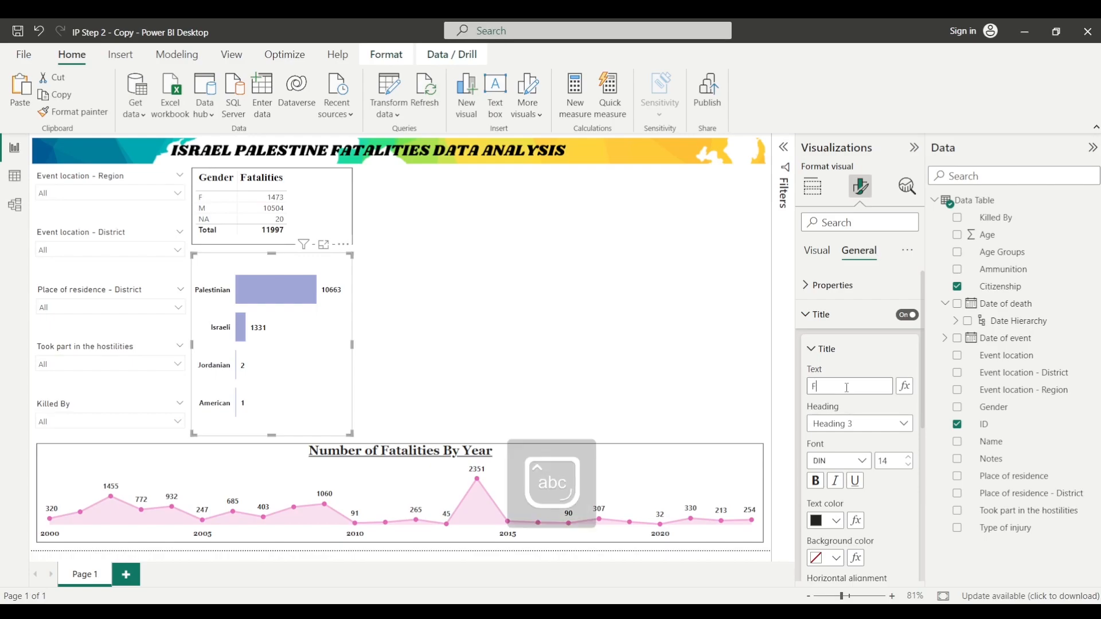
pyautogui.write('atali')
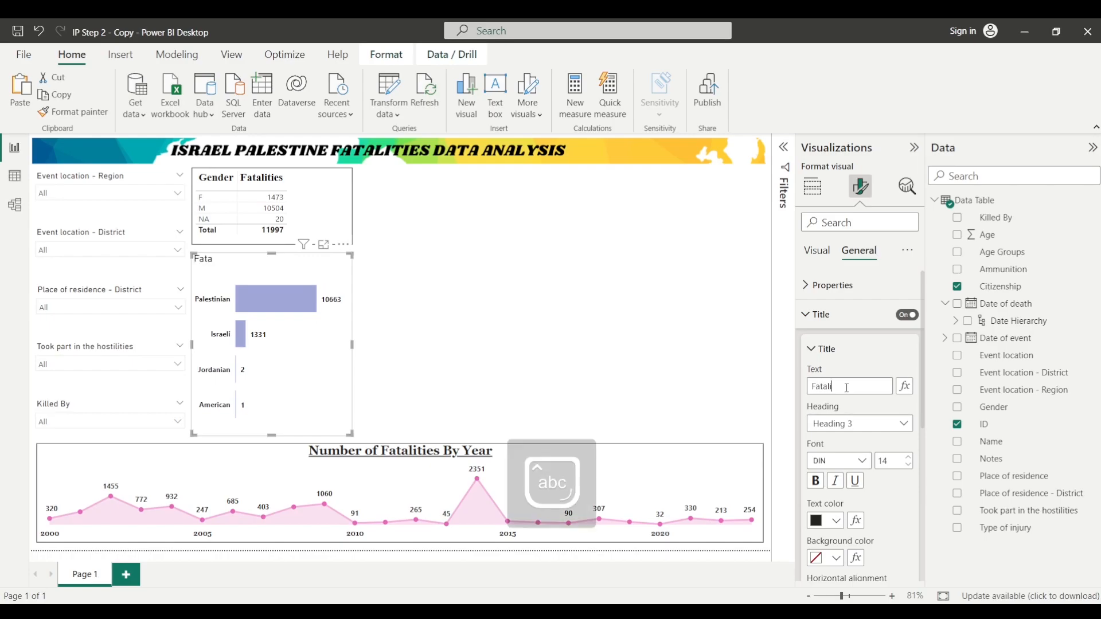
pyautogui.write('ties By Citizenship')
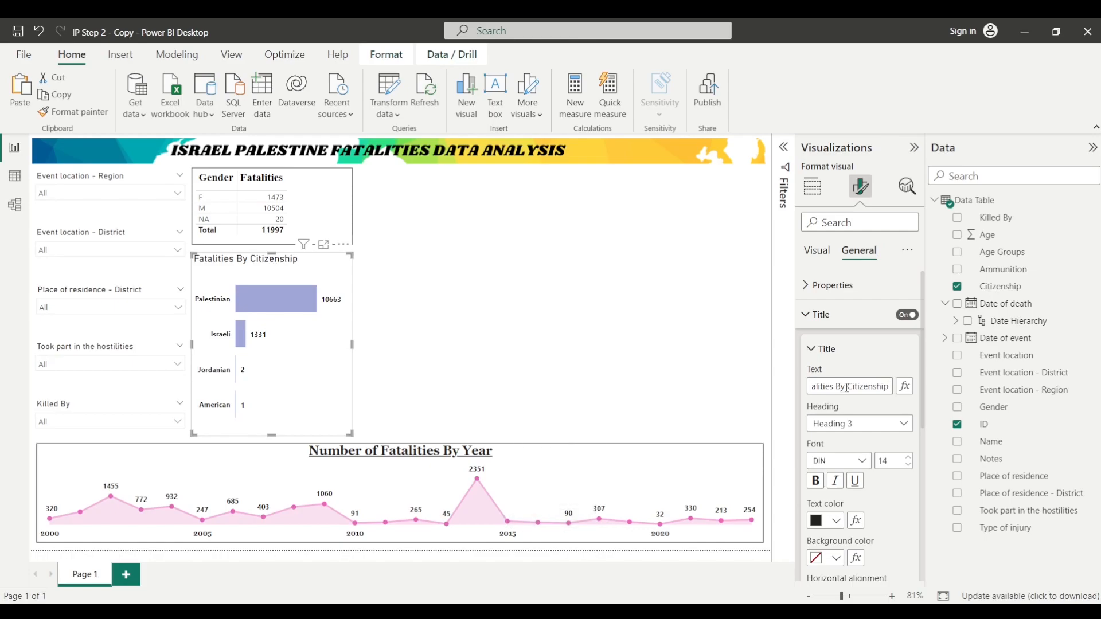
# Format the citizenship chart's title as size 15, bold, underlined and horizontally centered
pyautogui.click(907, 457)
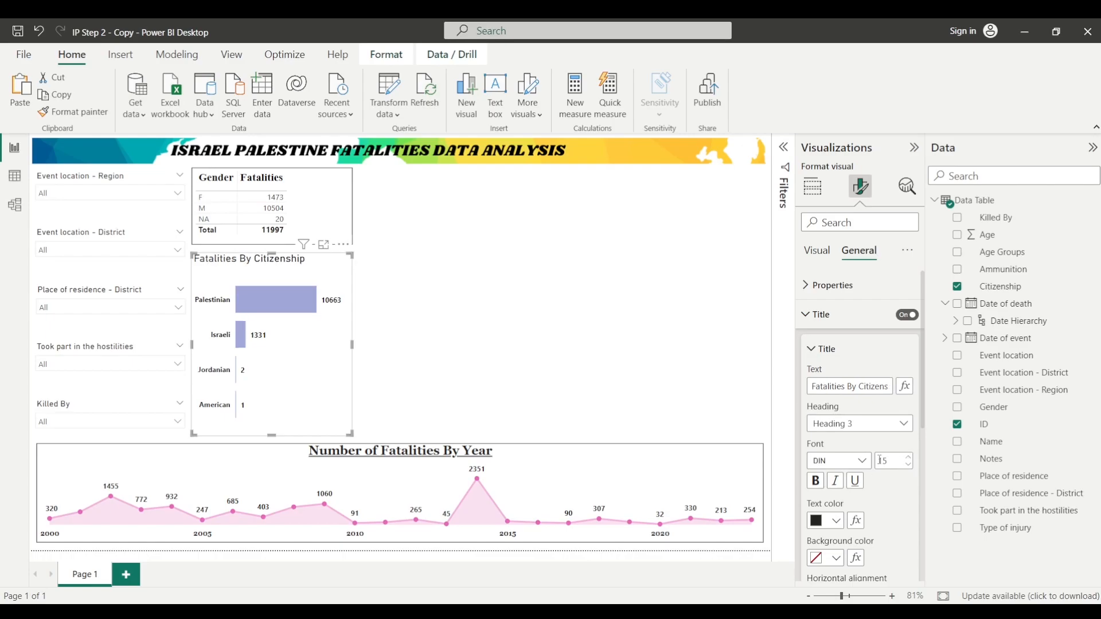
pyautogui.click(814, 481)
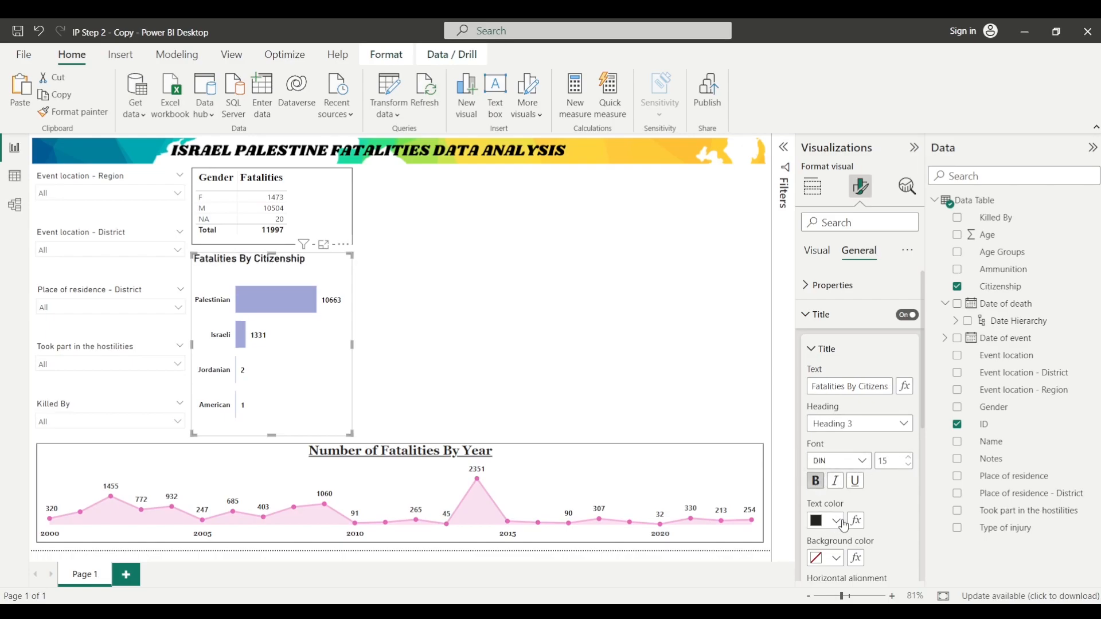
pyautogui.scroll(-3, 877, 501)
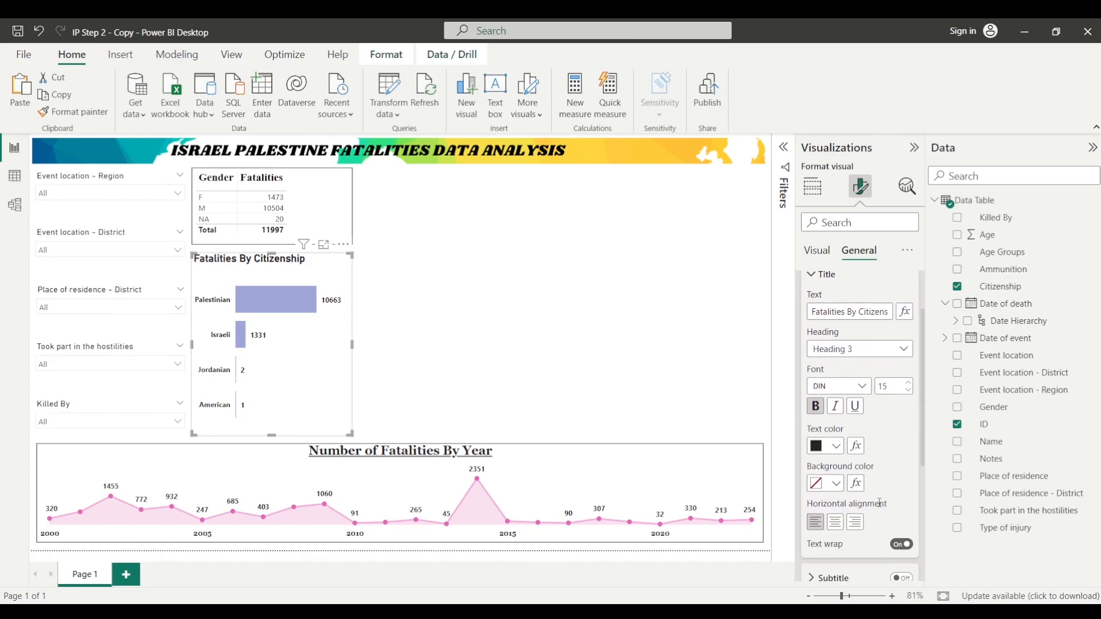
pyautogui.click(835, 526)
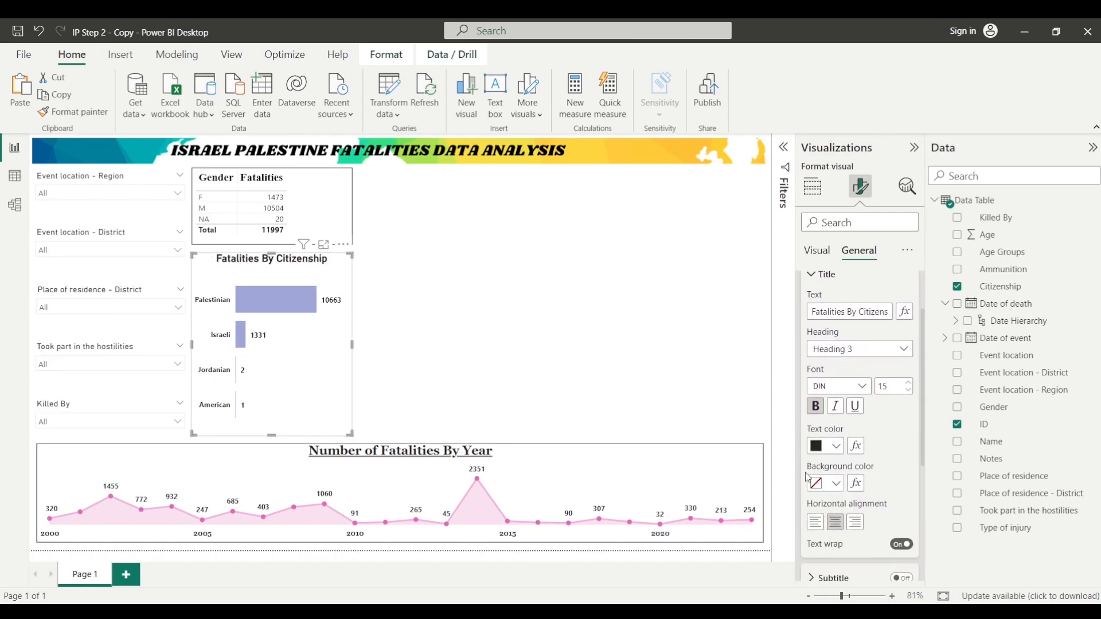
pyautogui.click(857, 414)
pyautogui.click(393, 388)
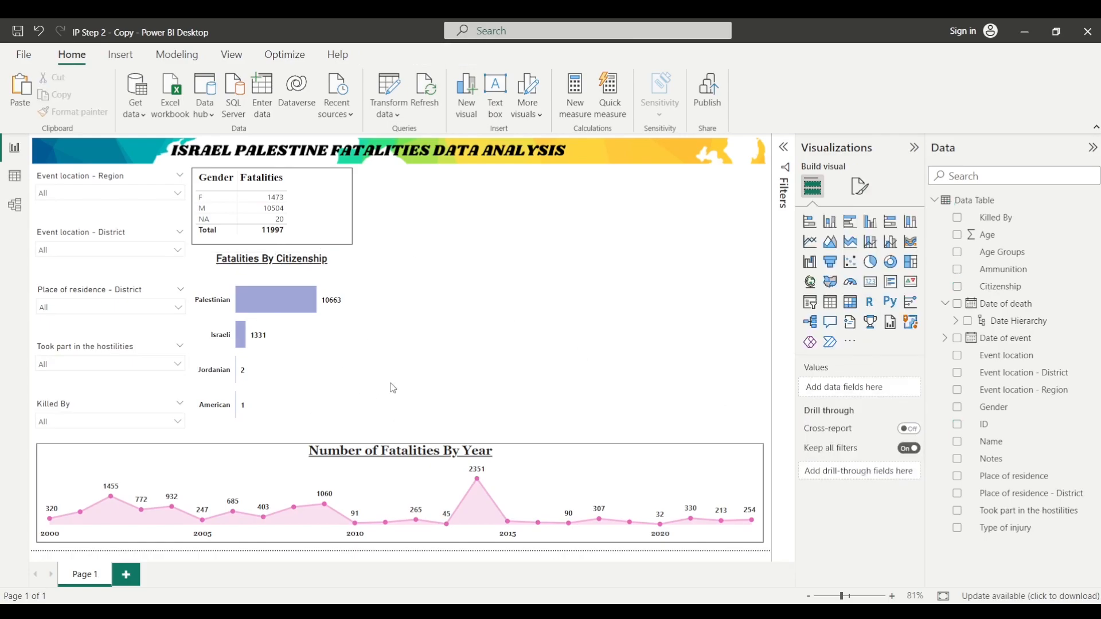
# Turn on the visual border around the citizenship chart in its effects settings
pyautogui.click(327, 380)
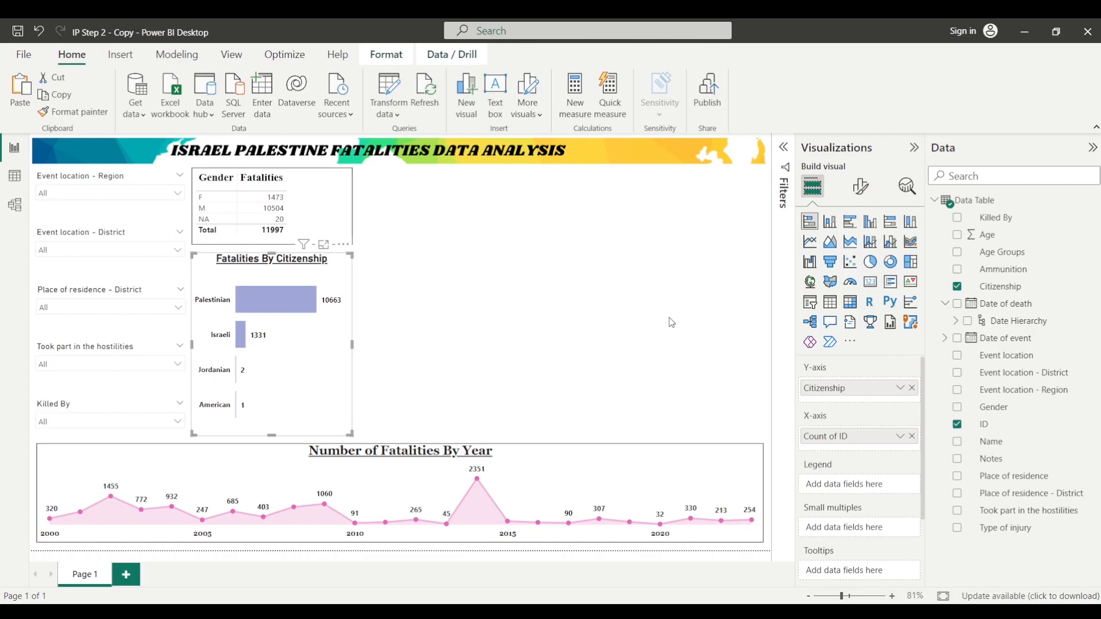
pyautogui.click(861, 187)
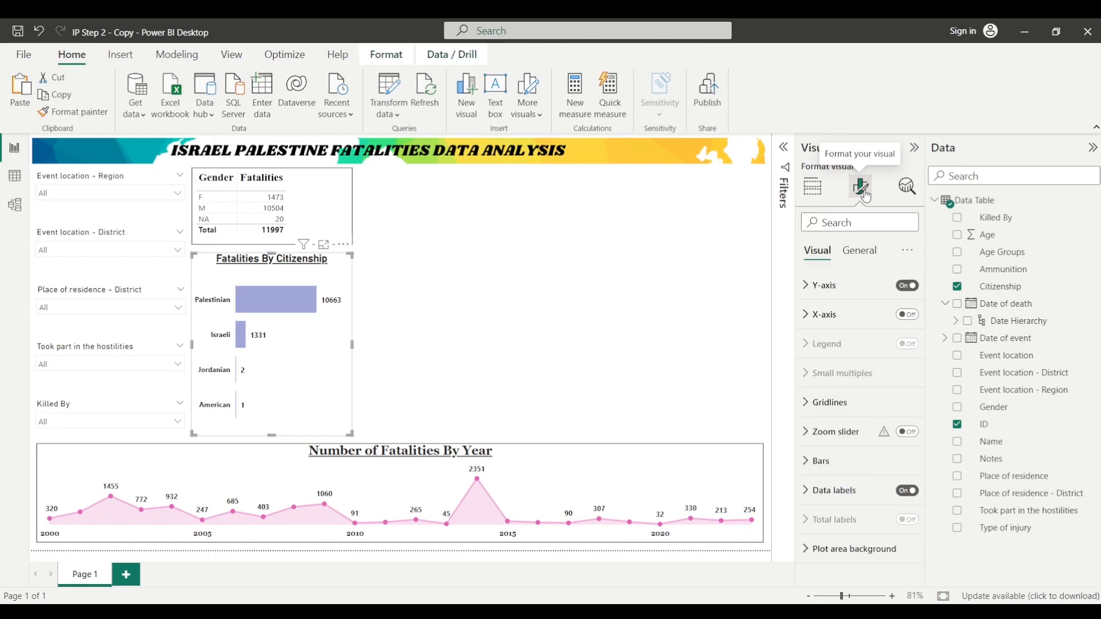
pyautogui.click(862, 254)
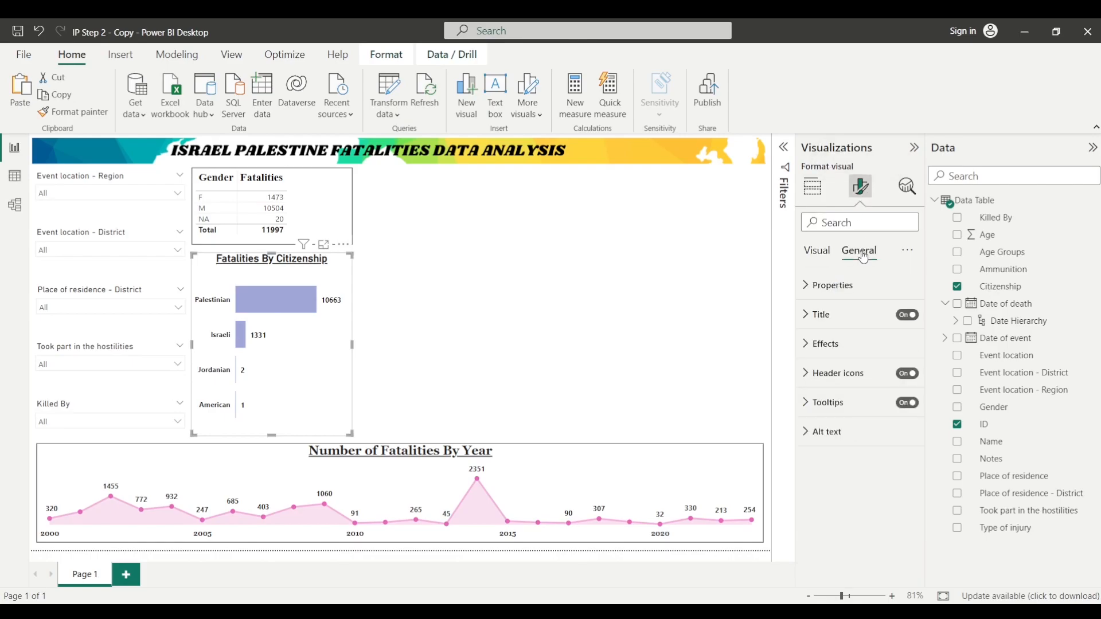
pyautogui.click(841, 346)
pyautogui.click(905, 498)
pyautogui.click(841, 499)
pyautogui.scroll(-1, 840, 502)
pyautogui.click(487, 325)
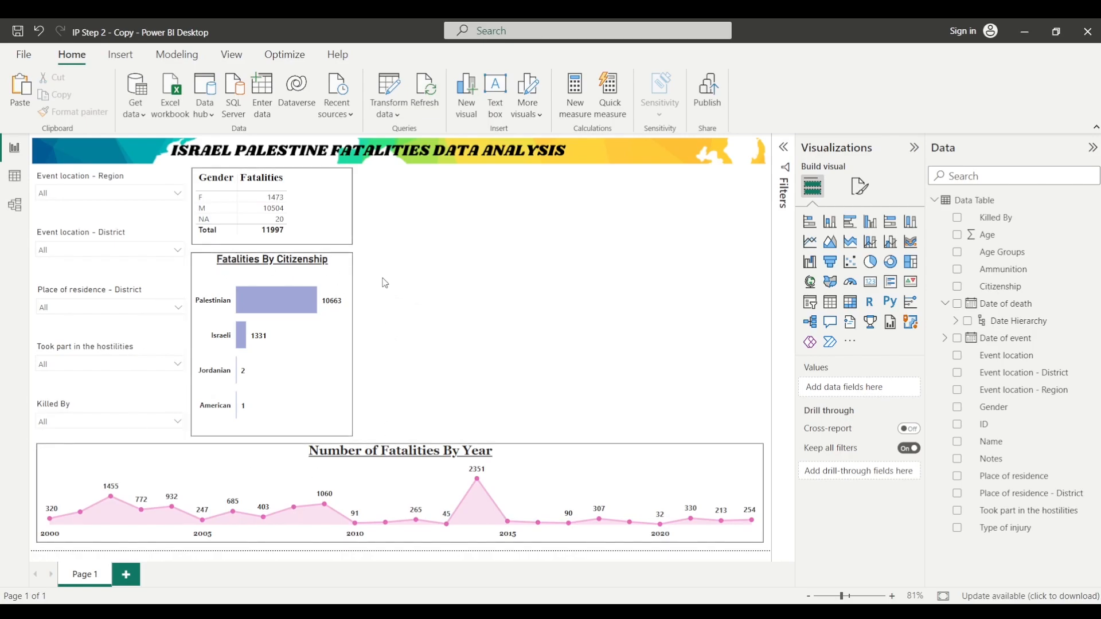
# Filter the report to Israel with the Event location - Region slicer and collapse its list
pyautogui.click(140, 194)
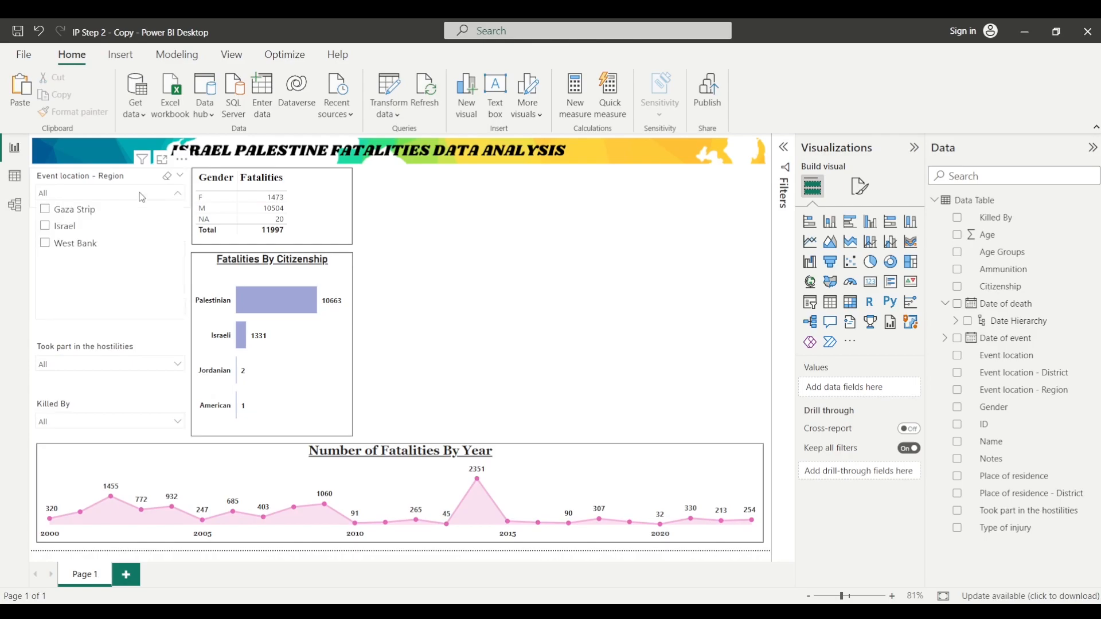
pyautogui.click(61, 229)
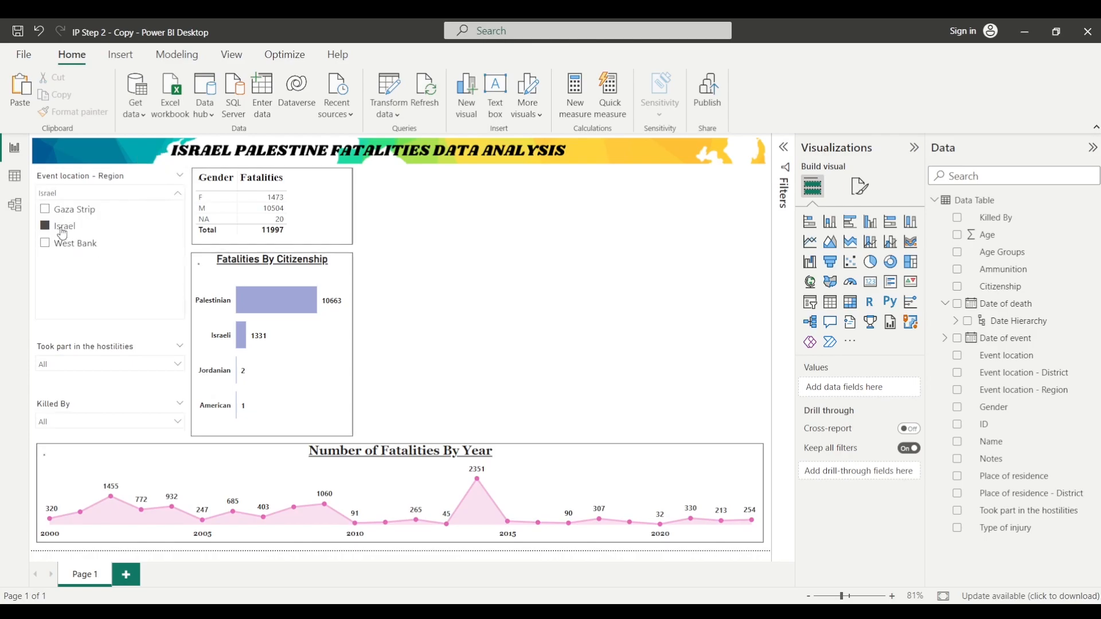
pyautogui.click(437, 272)
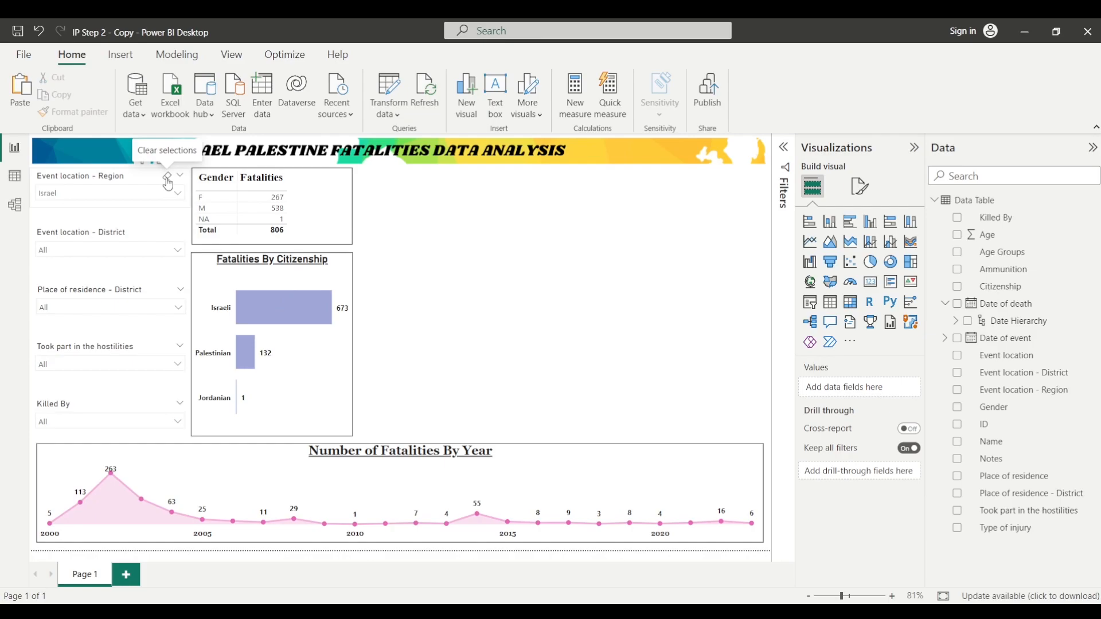
# Clear the selection in the Event location - Region slicer so the report covers all regions
pyautogui.click(167, 177)
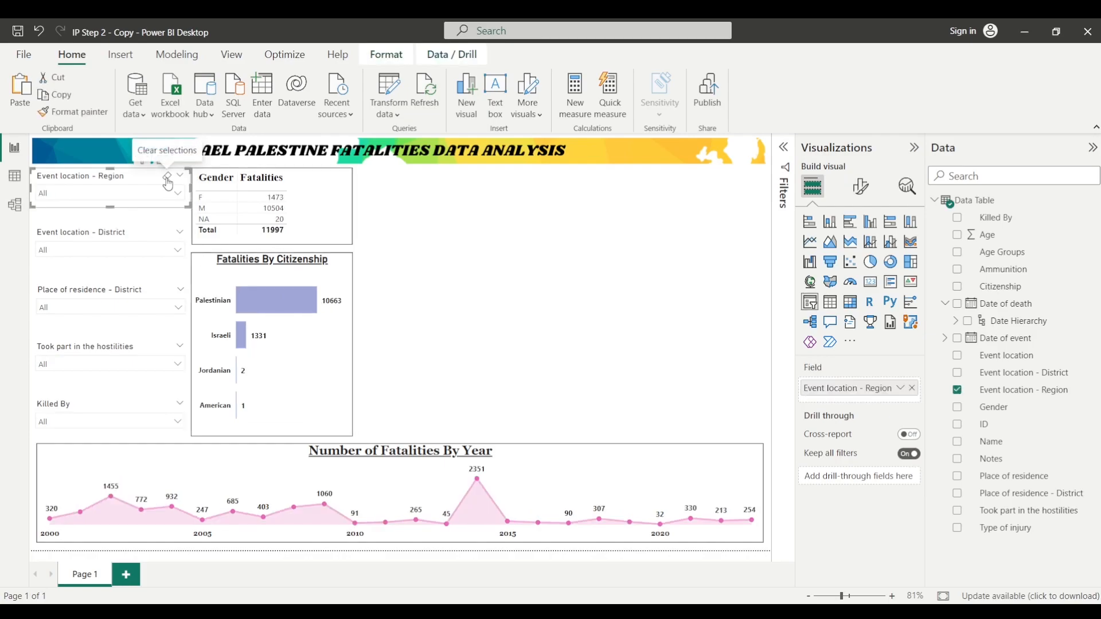
pyautogui.click(507, 294)
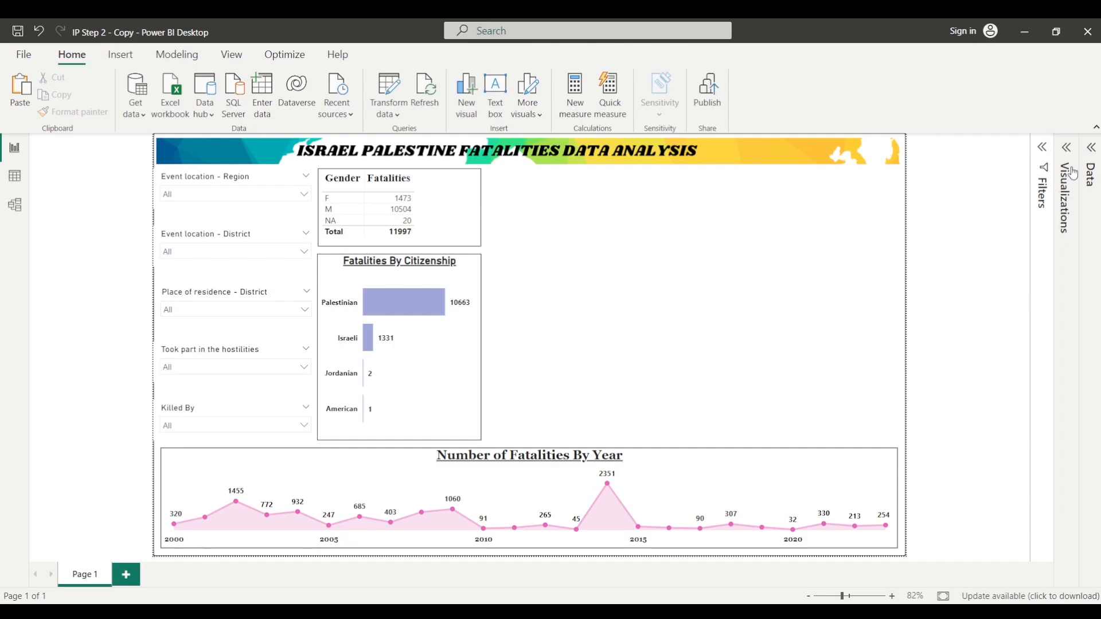
# Duplicate the citizenship bar chart, place the copy beside the gender table, and make it wider and shorter
pyautogui.click(1067, 148)
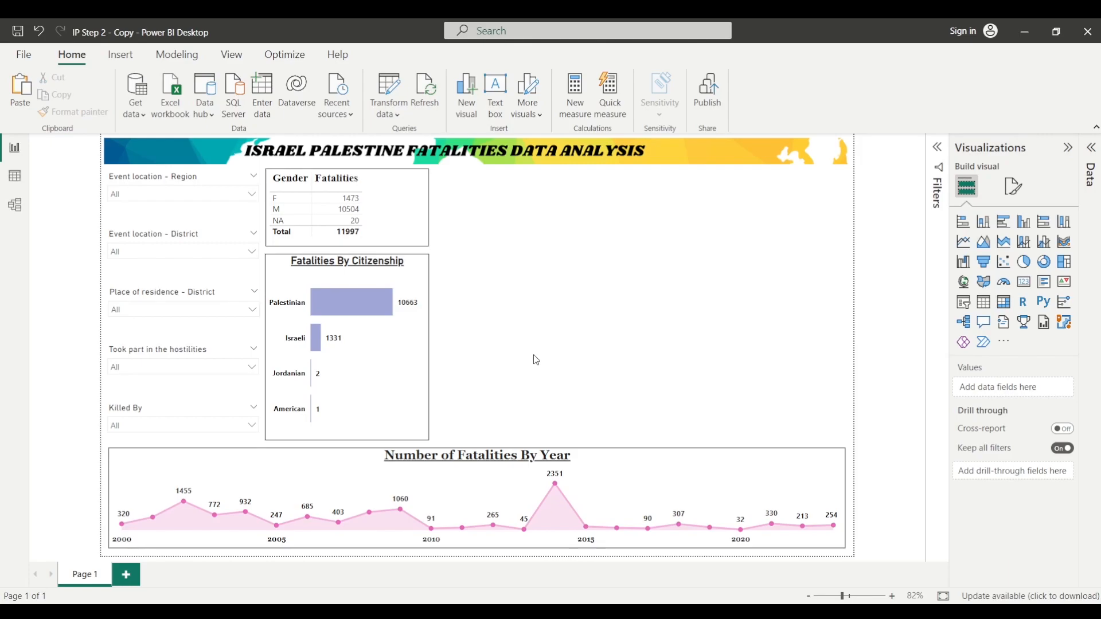
pyautogui.click(380, 383)
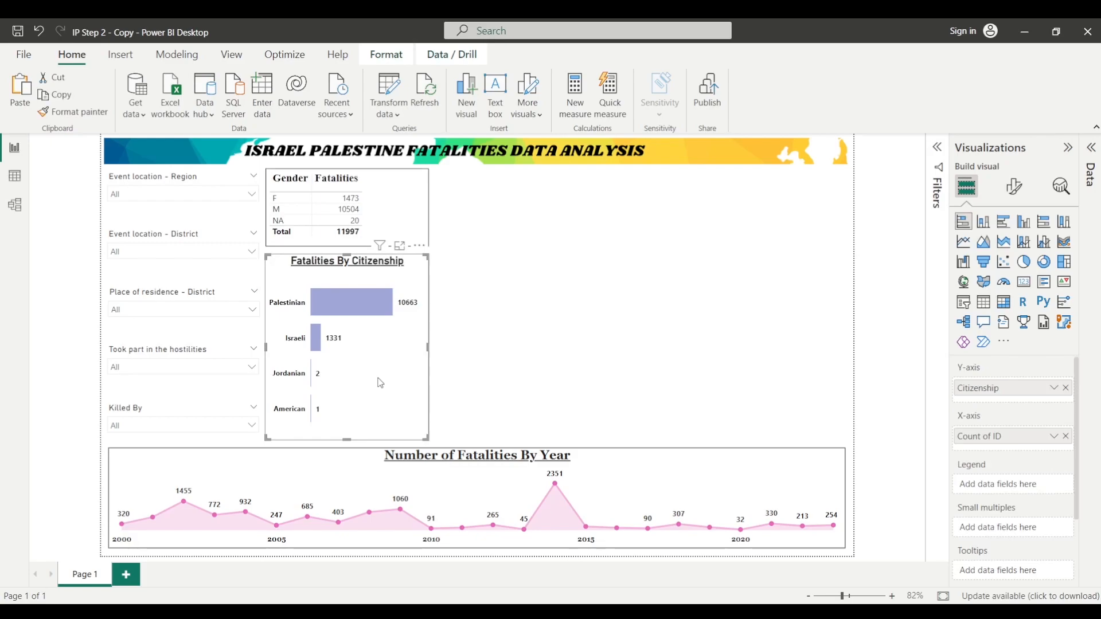
pyautogui.hotkey('ctrl', 'c')
pyautogui.hotkey('ctrl', 'v')
pyautogui.moveTo(536, 334); pyautogui.dragTo(542, 290)
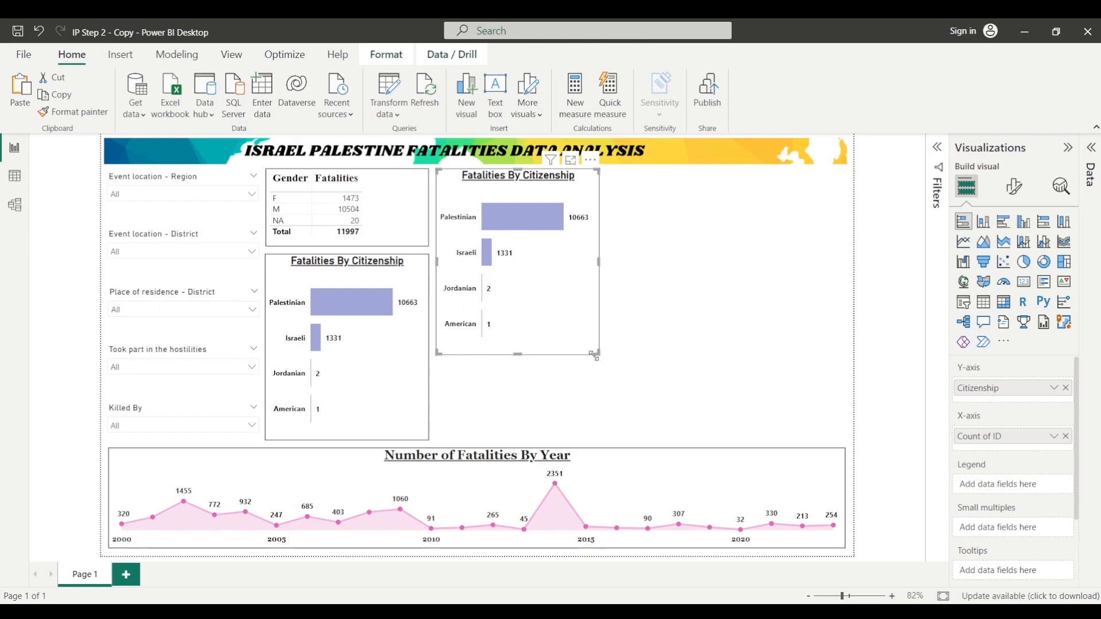
pyautogui.moveTo(594, 352); pyautogui.dragTo(636, 281)
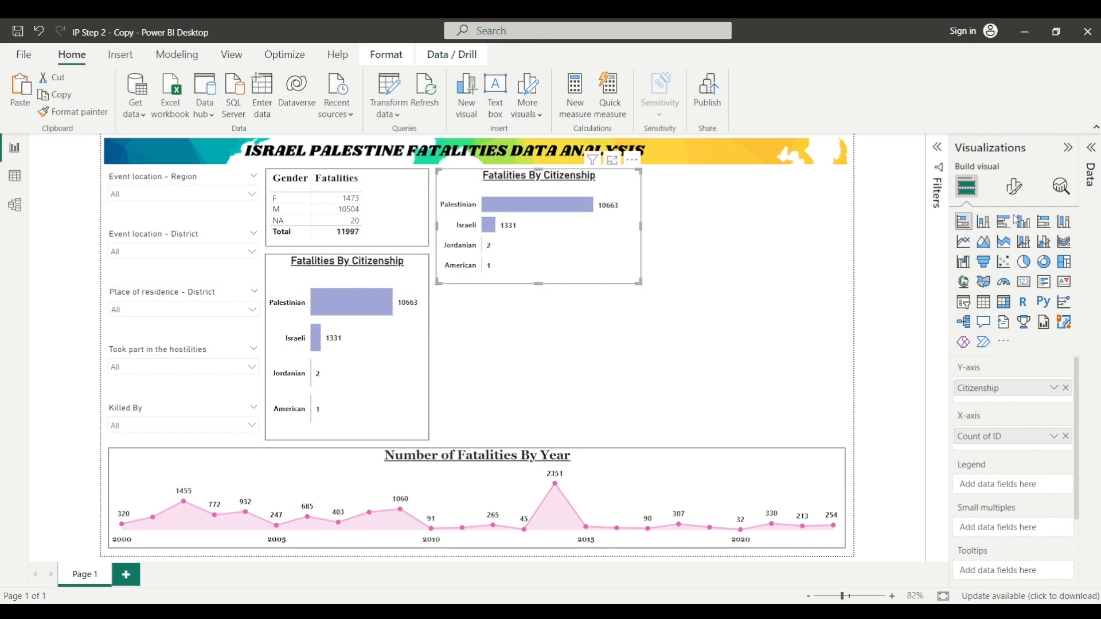
# Replace Citizenship with the Age Groups field on the Y-axis of the copied chart
pyautogui.click(1091, 148)
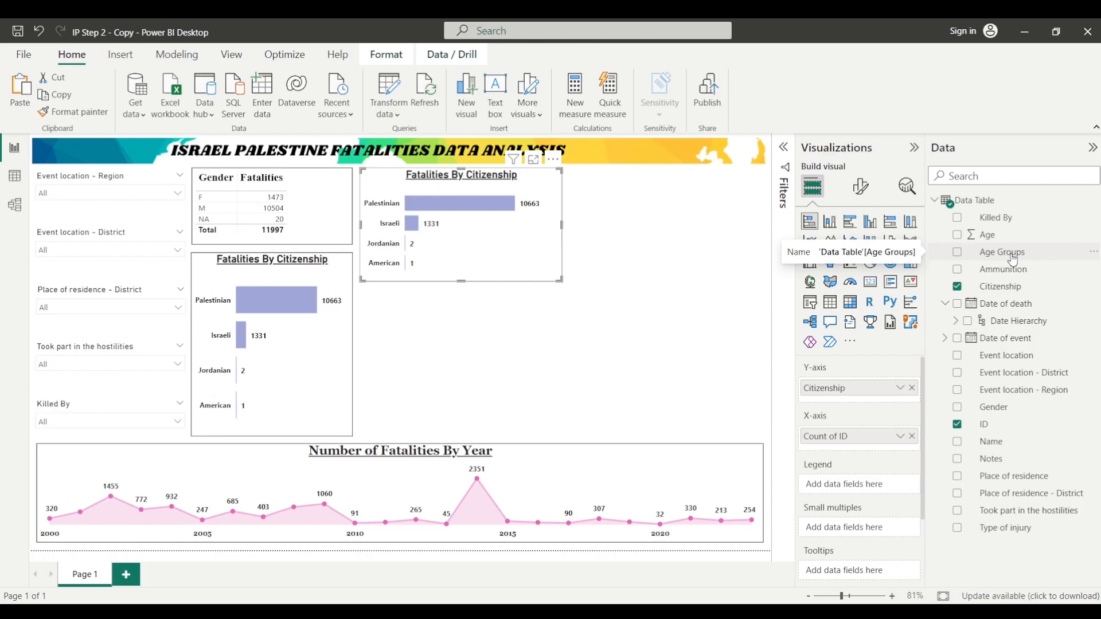
pyautogui.click(912, 388)
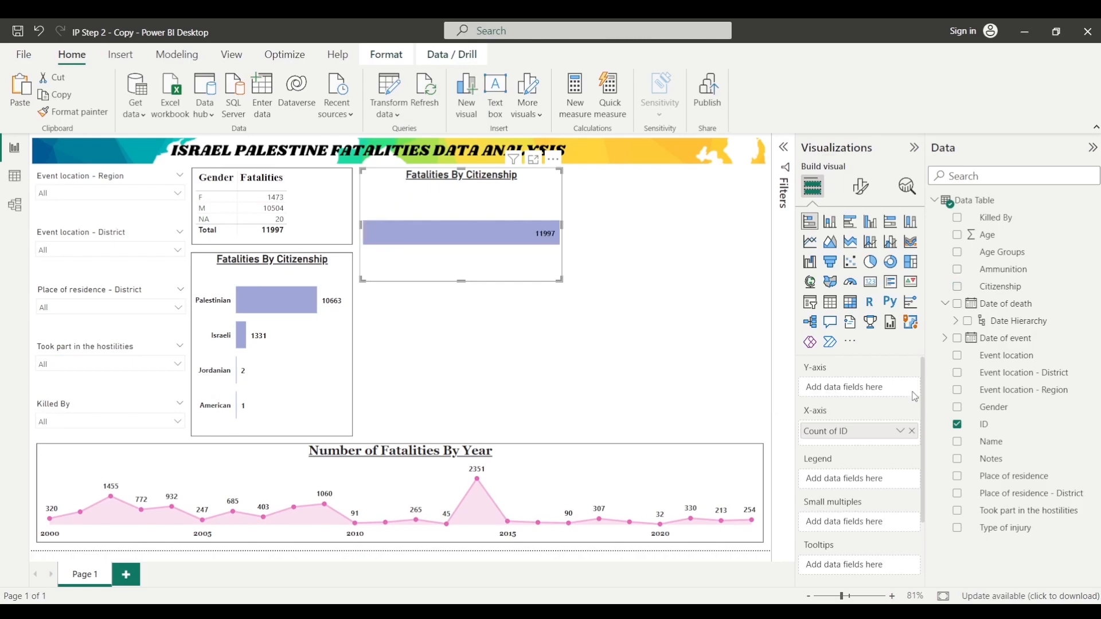
pyautogui.moveTo(1029, 259); pyautogui.dragTo(875, 388)
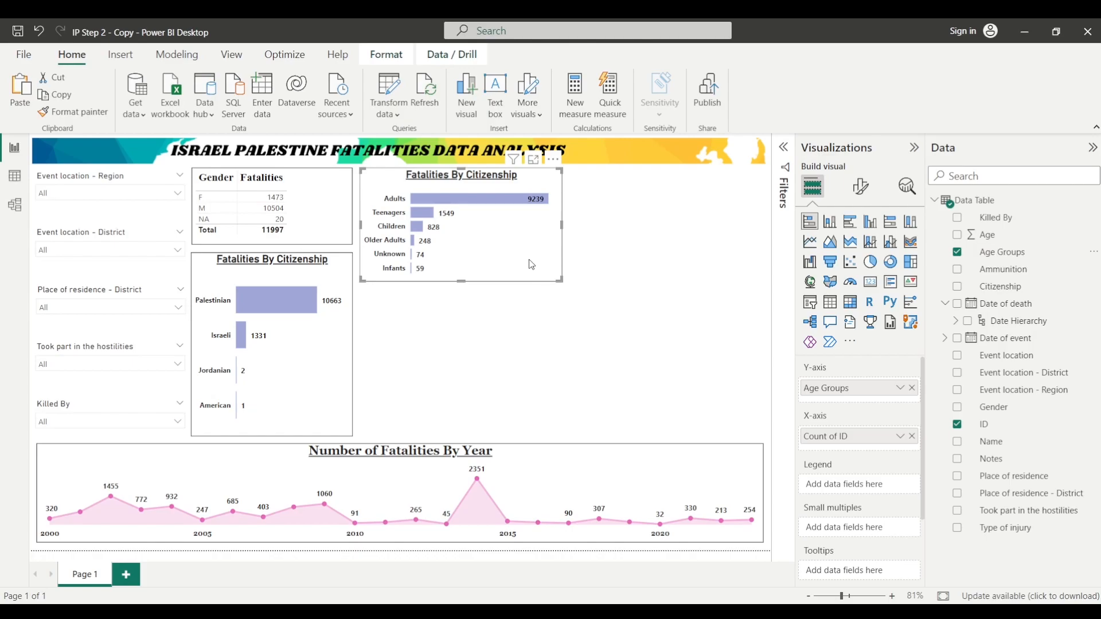
# Change the copied chart's title text to "Fatalities By Age Groups"
pyautogui.click(857, 194)
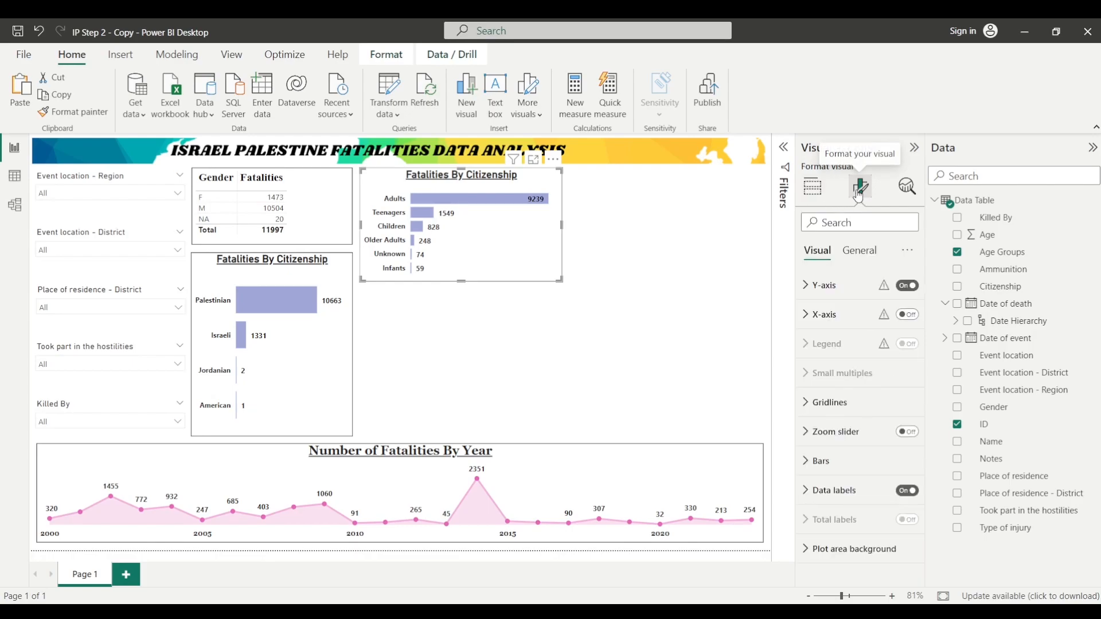
pyautogui.click(859, 252)
pyautogui.click(817, 321)
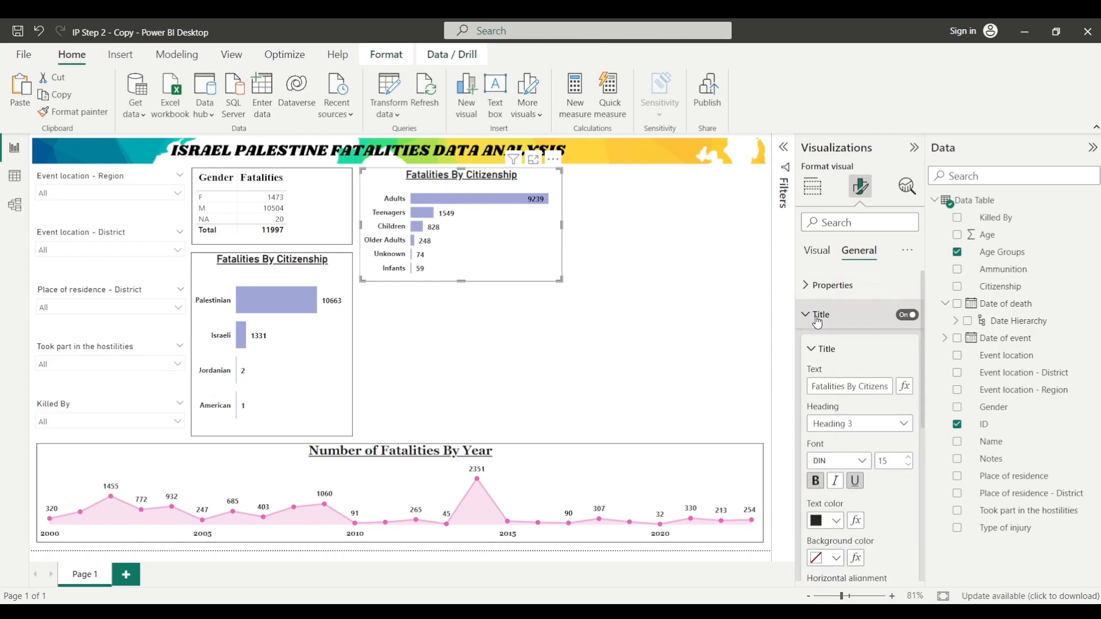
pyautogui.press('End')
pyautogui.press('BackSpace')
pyautogui.press('BackSpace')
pyautogui.press('BackSpace')
pyautogui.press('BackSpace')
pyautogui.press('BackSpace')
pyautogui.press('BackSpace')
pyautogui.press('BackSpace')
pyautogui.press('BackSpace')
pyautogui.press('BackSpace')
pyautogui.press('BackSpace')
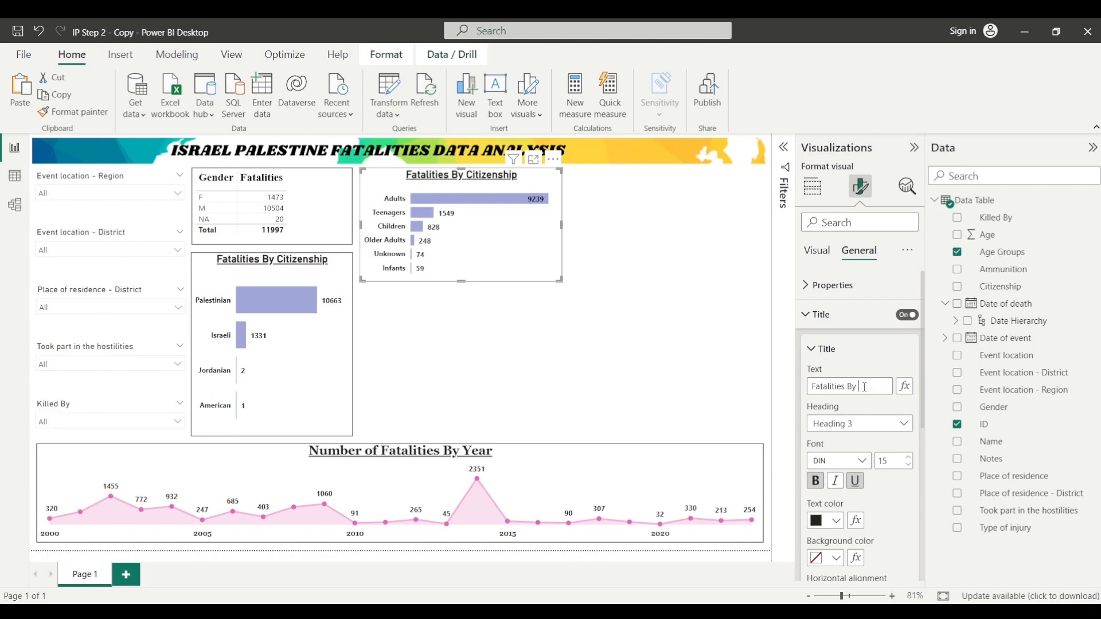
pyautogui.write('Age Groups')
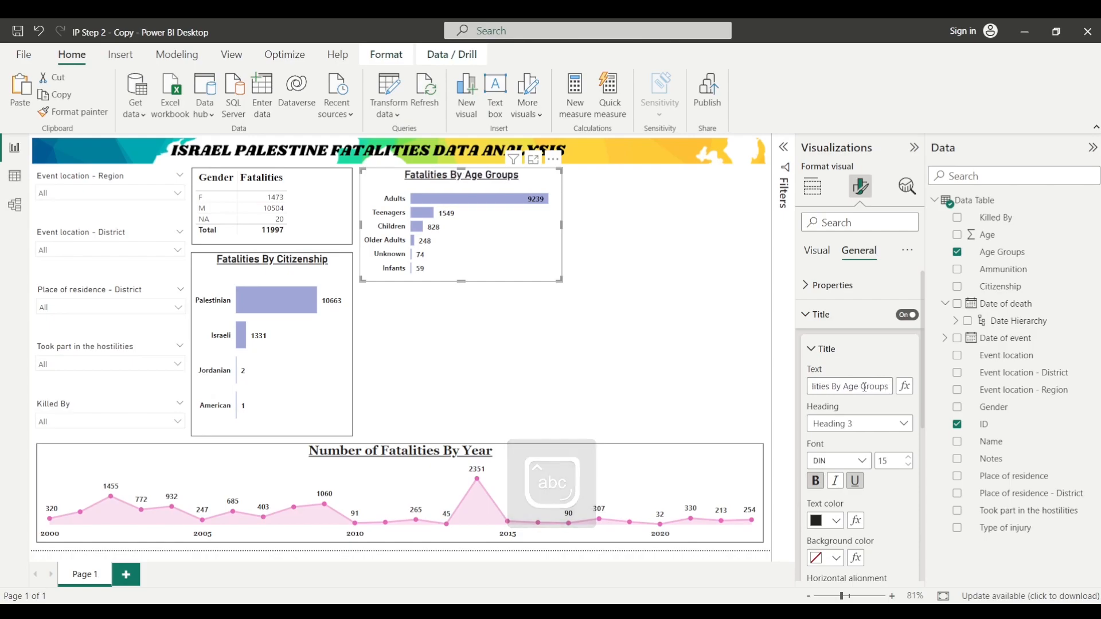
pyautogui.click(806, 314)
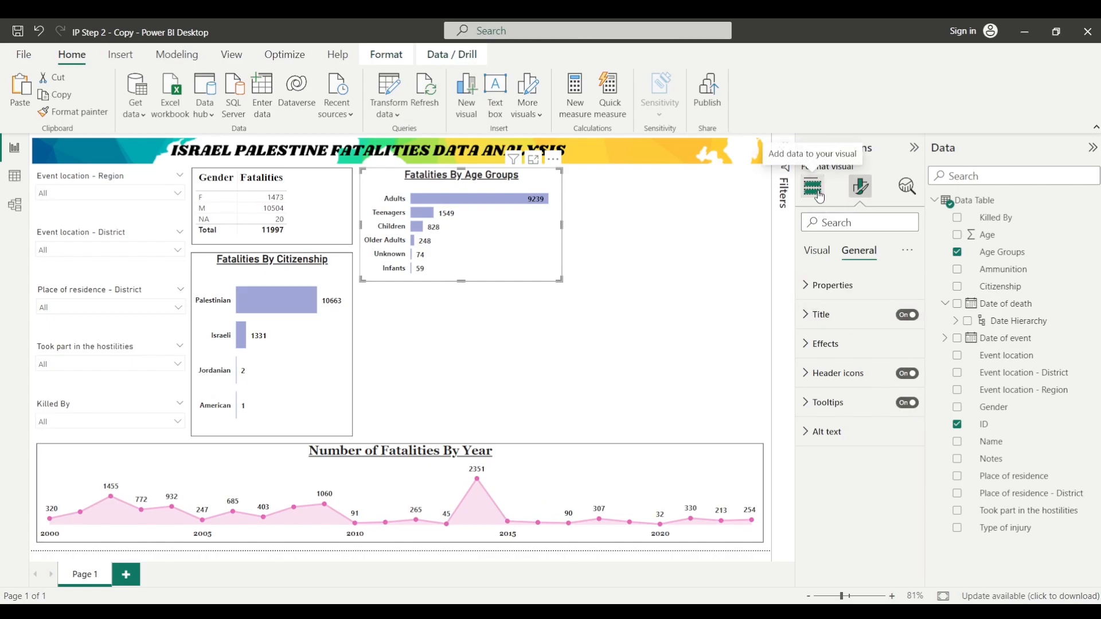
# Set the default bar color of the age groups chart to light orange
pyautogui.click(818, 252)
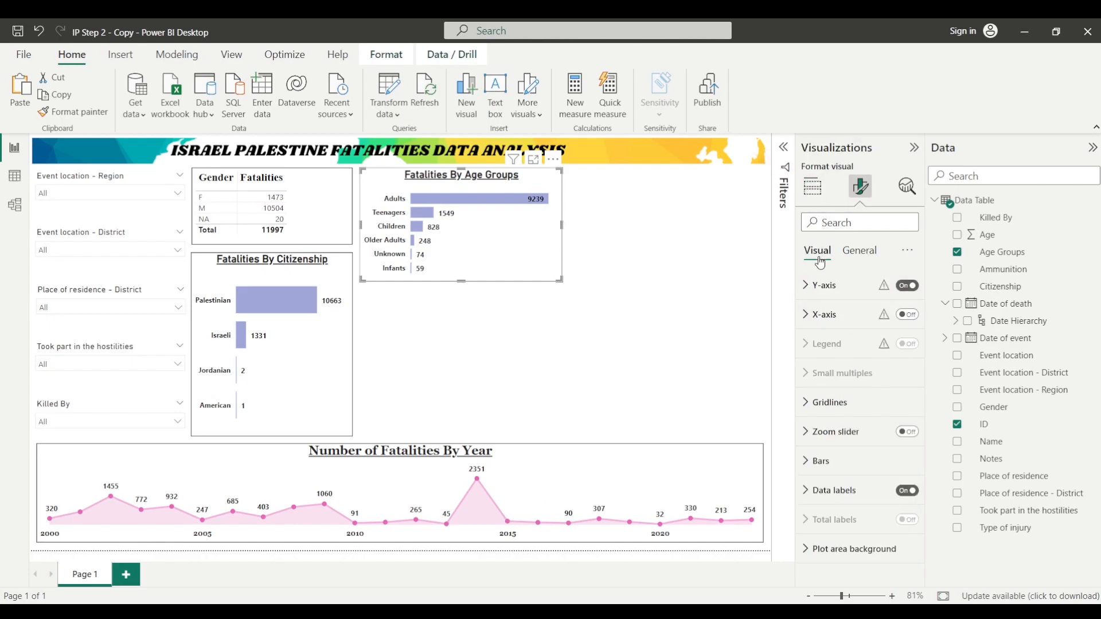
pyautogui.click(837, 458)
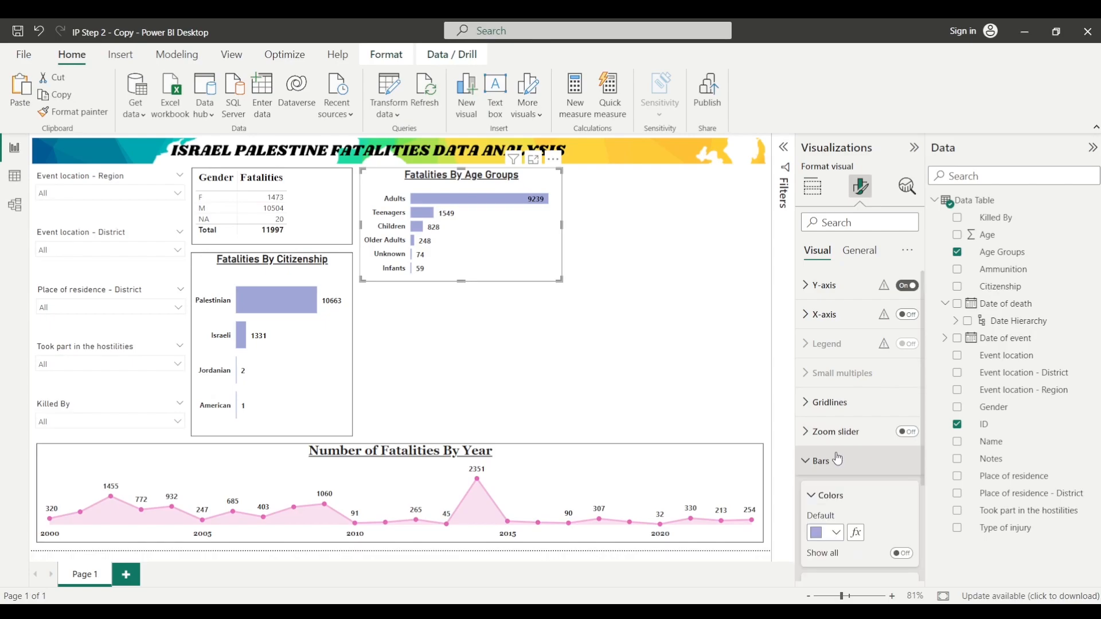
pyautogui.scroll(-2, 834, 451)
pyautogui.click(835, 422)
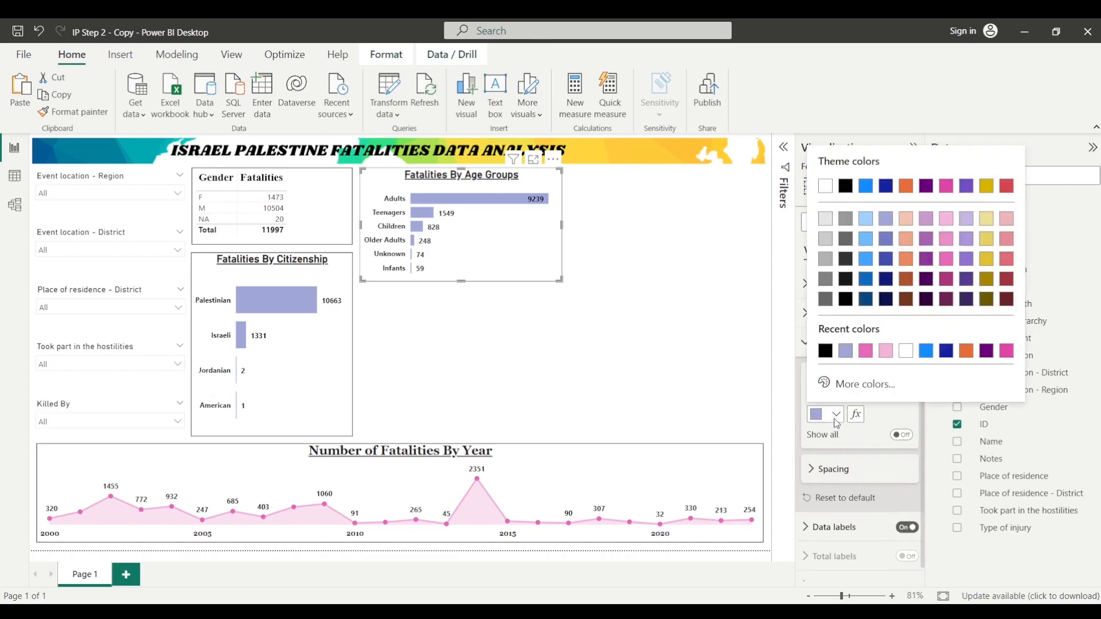
pyautogui.click(905, 220)
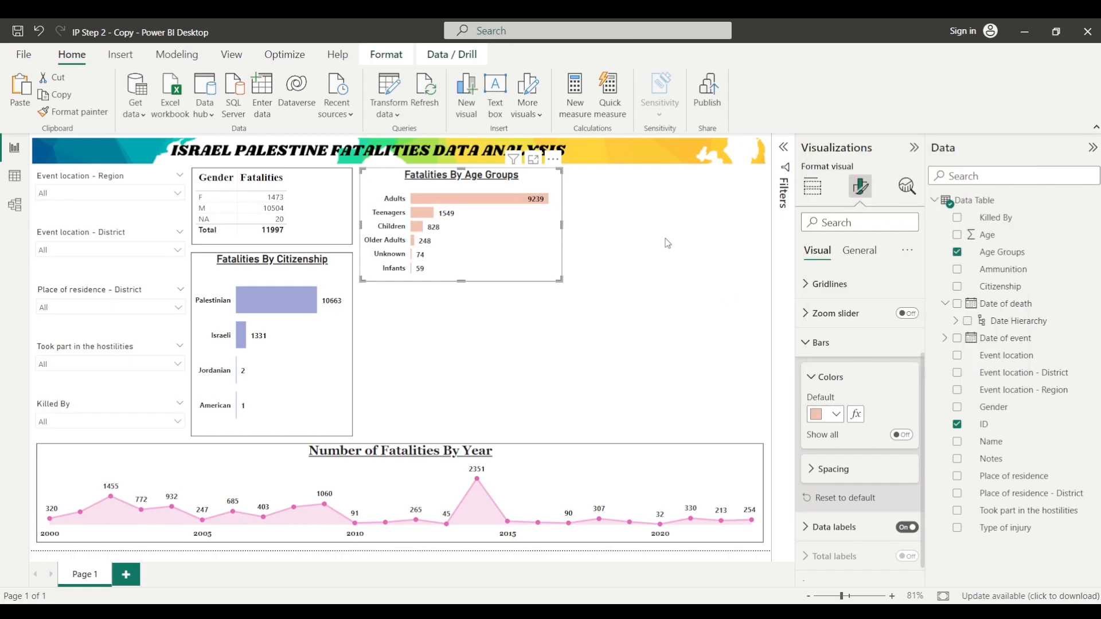
pyautogui.click(640, 293)
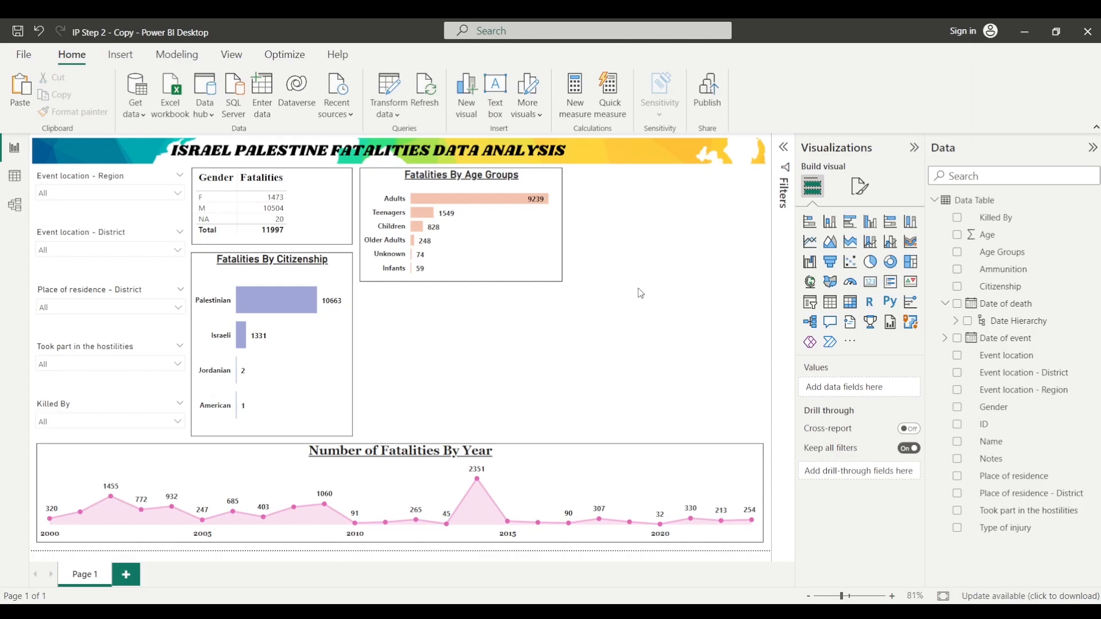
# Duplicate the age groups chart and fit the copy into the space between it and the yearly area chart
pyautogui.click(510, 274)
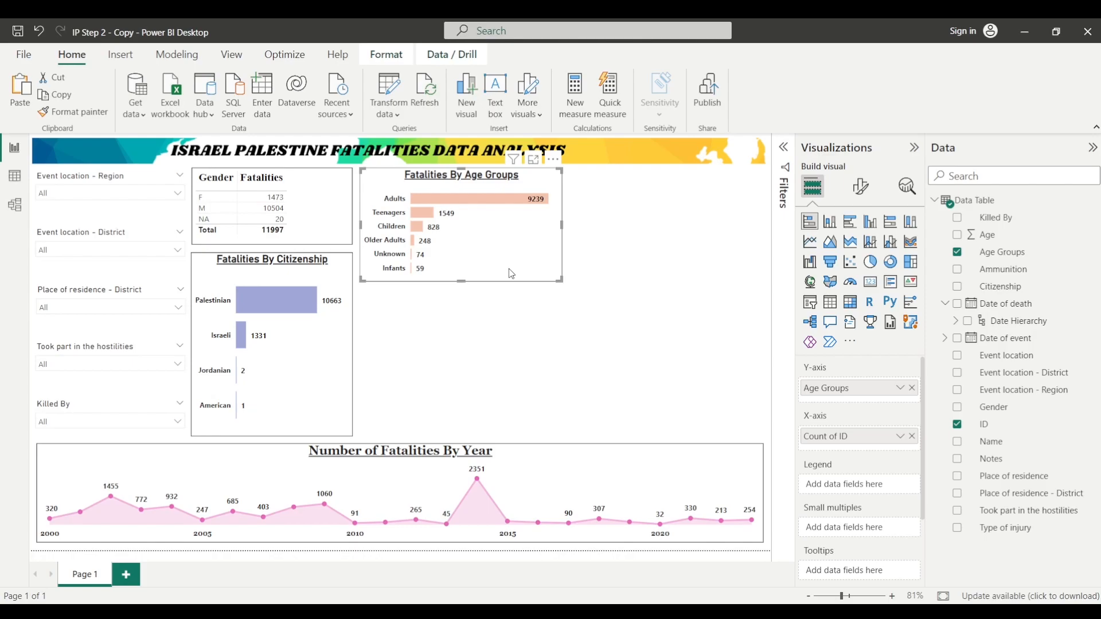
pyautogui.hotkey('ctrl', 'c')
pyautogui.hotkey('ctrl', 'v')
pyautogui.moveTo(508, 268); pyautogui.dragTo(462, 435)
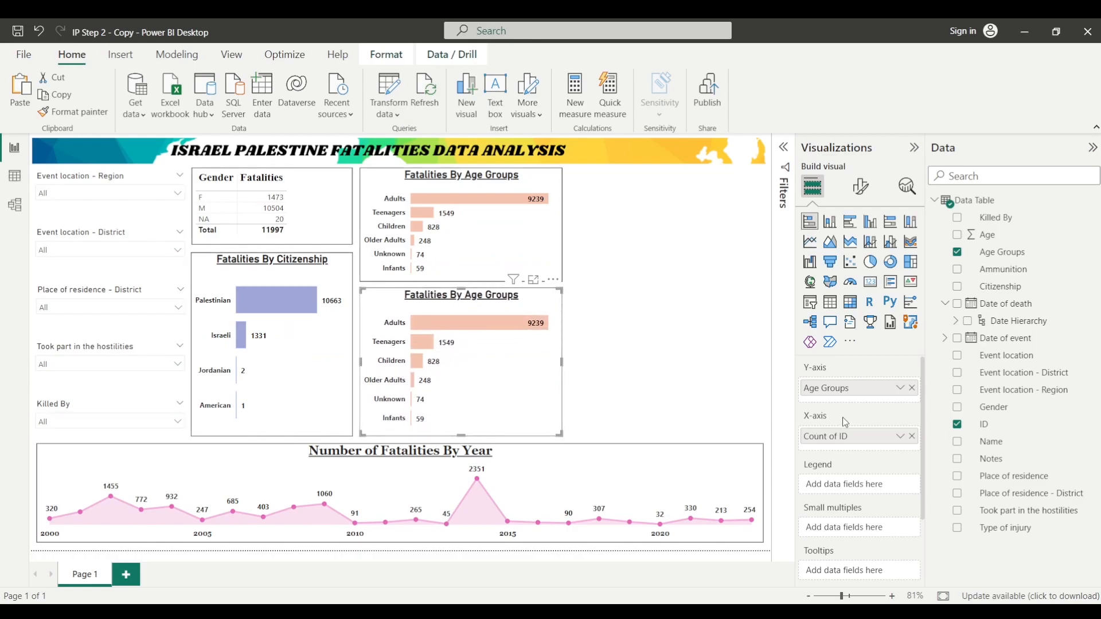
# Replace Age Groups with the Type of injury field on the lower copy's Y-axis and look through its categories
pyautogui.click(911, 388)
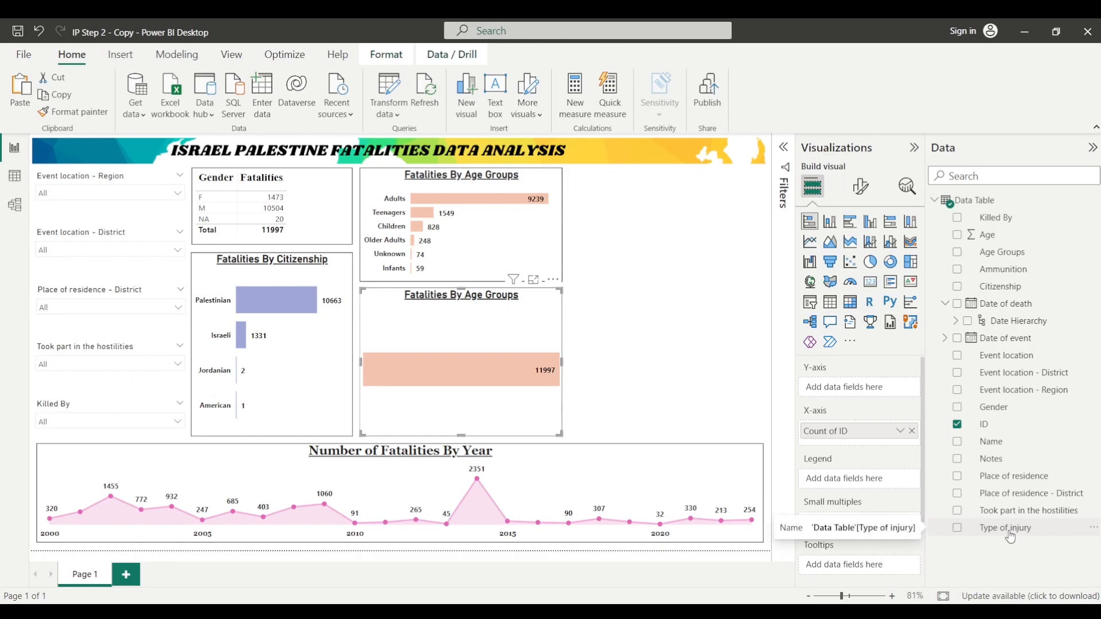
pyautogui.moveTo(1010, 536); pyautogui.dragTo(857, 388)
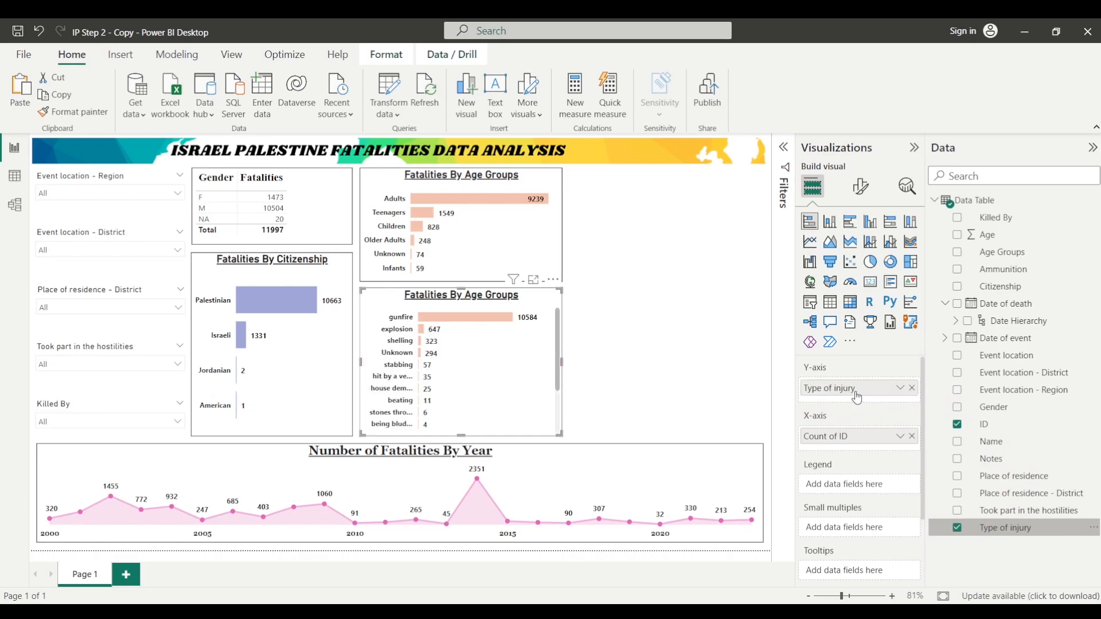
pyautogui.scroll(-3, 465, 388)
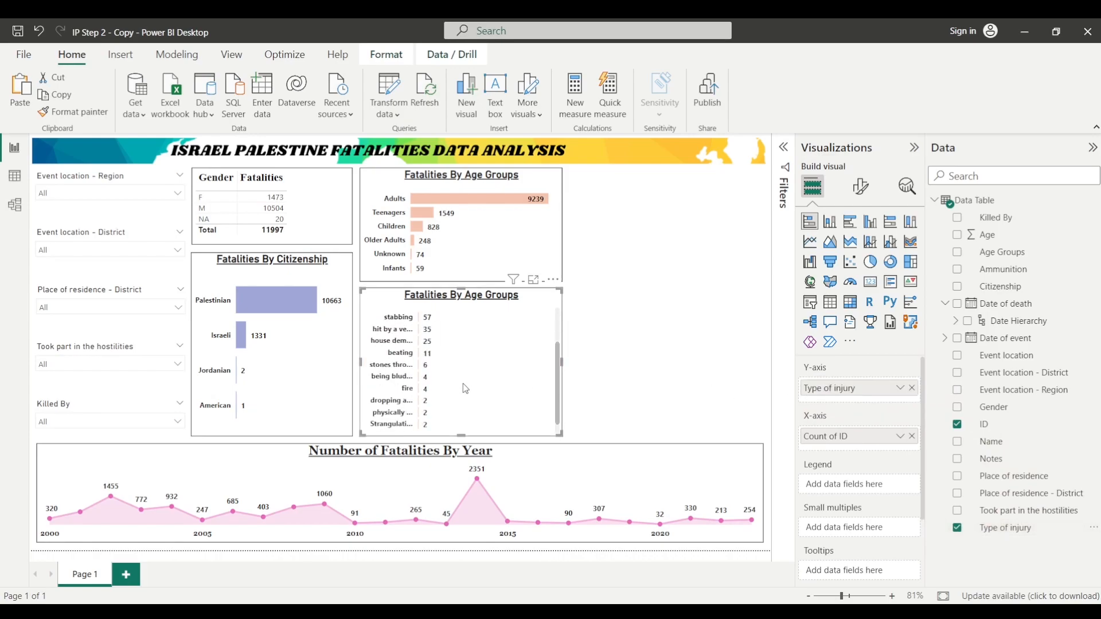
pyautogui.scroll(3, 465, 389)
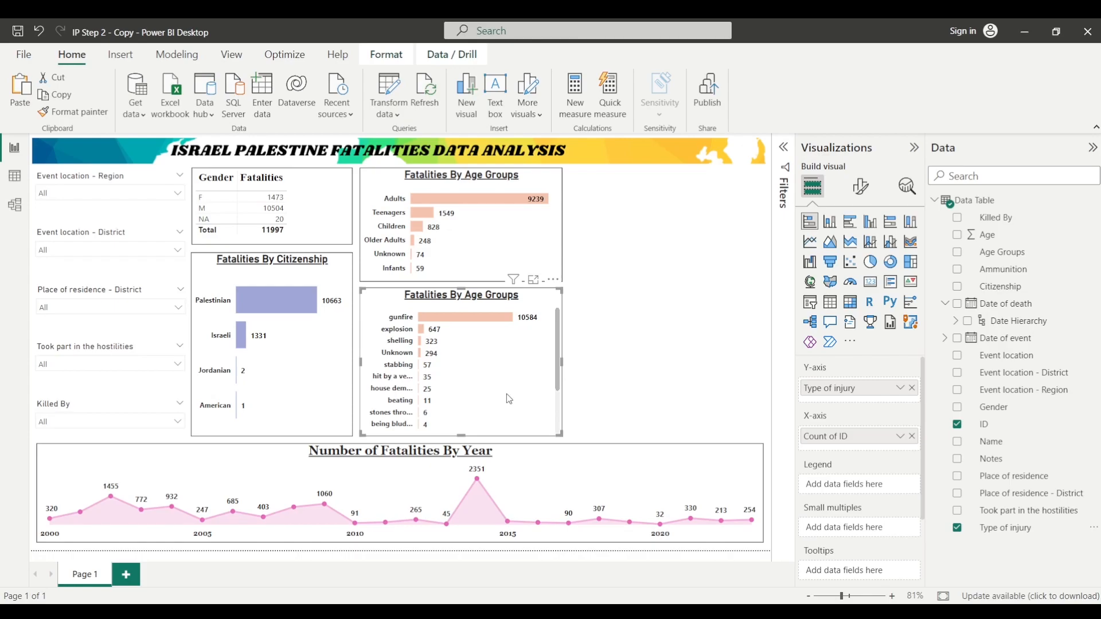
# Change the lower copy's title text to "Fatalities By Type of Injury"
pyautogui.click(863, 195)
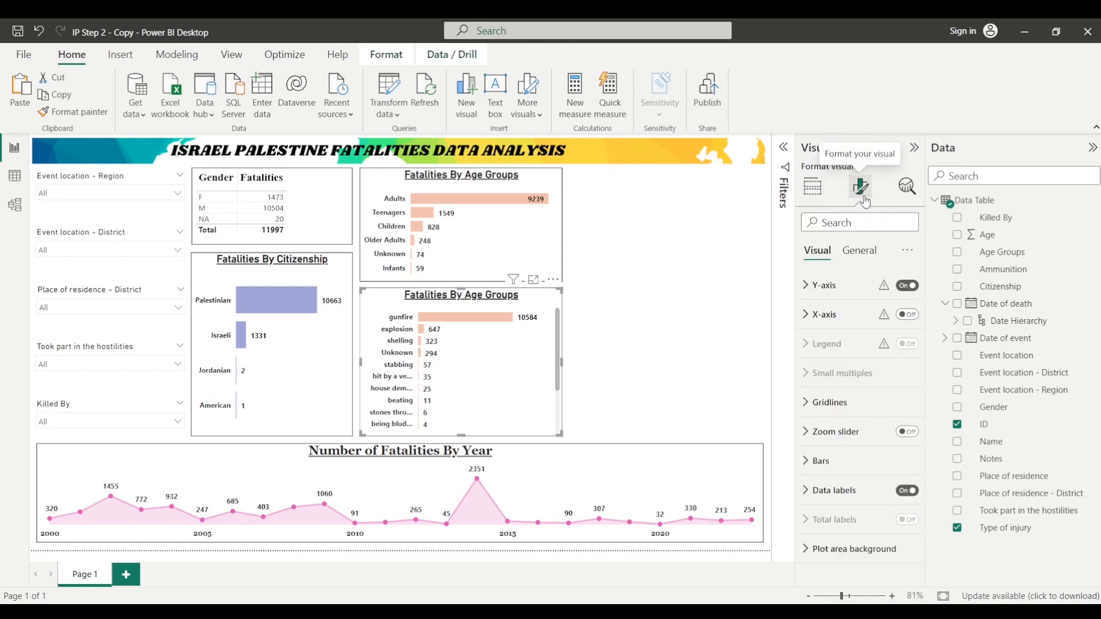
pyautogui.click(860, 251)
pyautogui.click(819, 319)
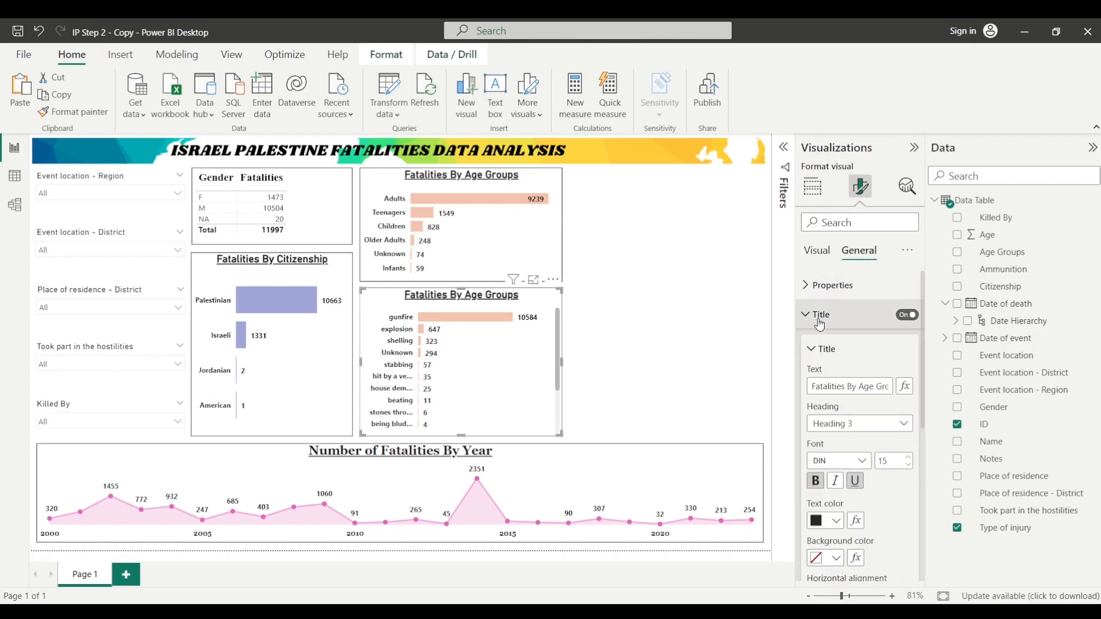
pyautogui.press('End')
pyautogui.press('BackSpace')
pyautogui.press('BackSpace')
pyautogui.press('BackSpace')
pyautogui.press('BackSpace')
pyautogui.press('BackSpace')
pyautogui.press('BackSpace')
pyautogui.press('BackSpace')
pyautogui.press('BackSpace')
pyautogui.press('BackSpace')
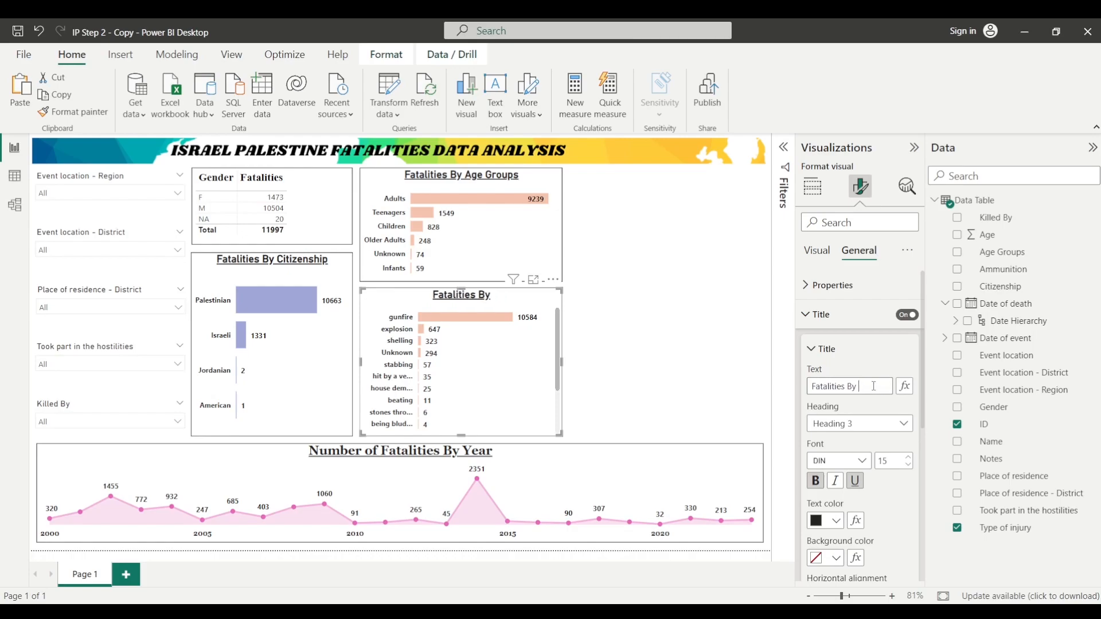
pyautogui.write('Ty')
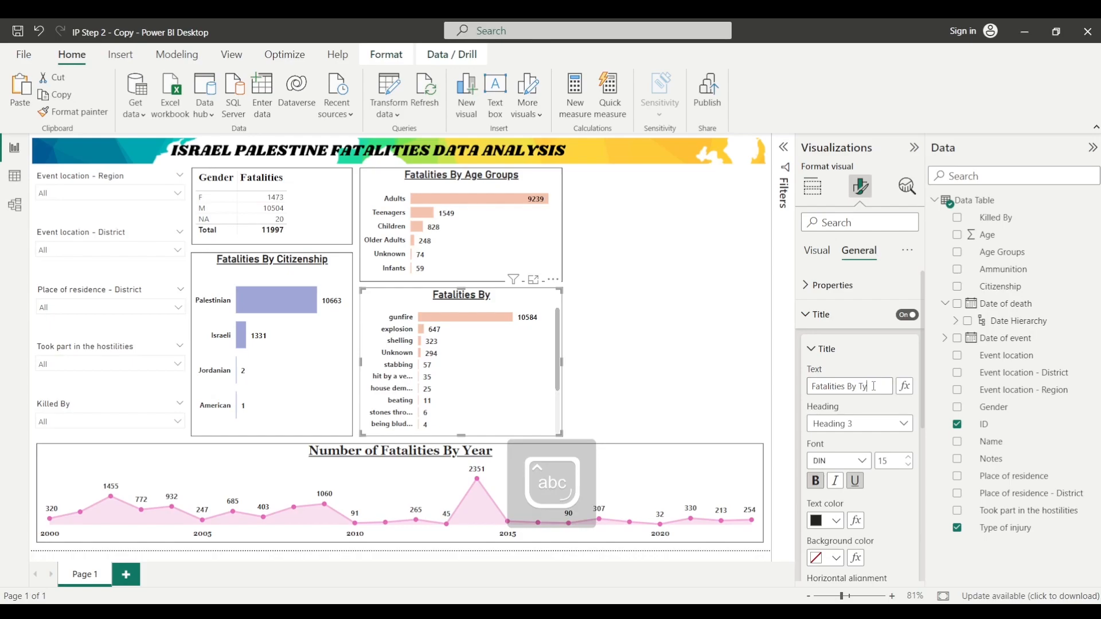
pyautogui.write('pe of ')
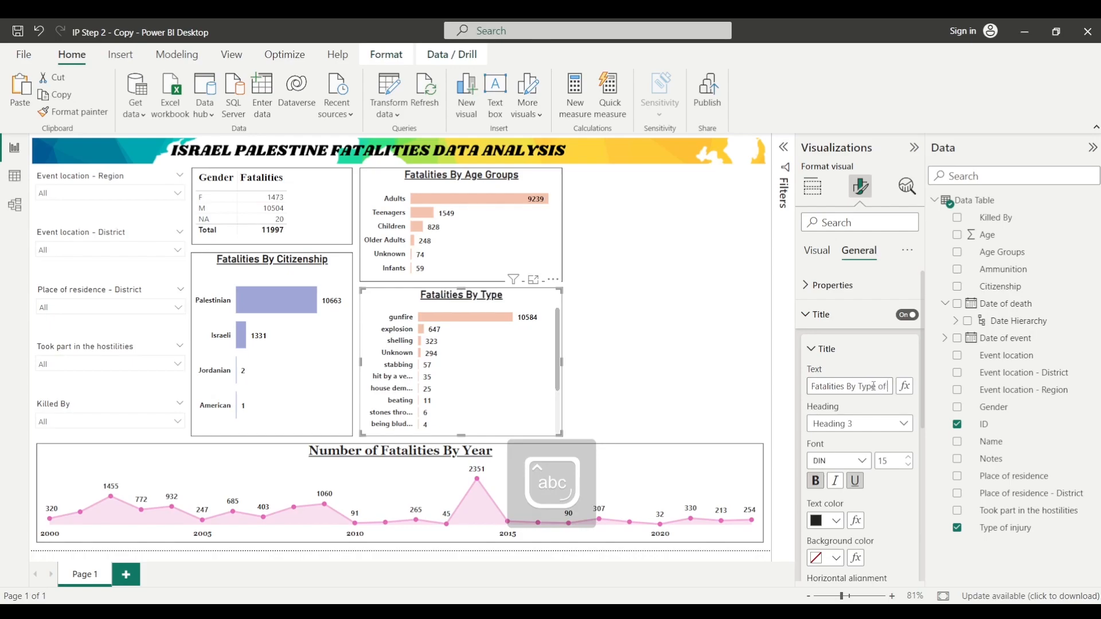
pyautogui.write('Injury')
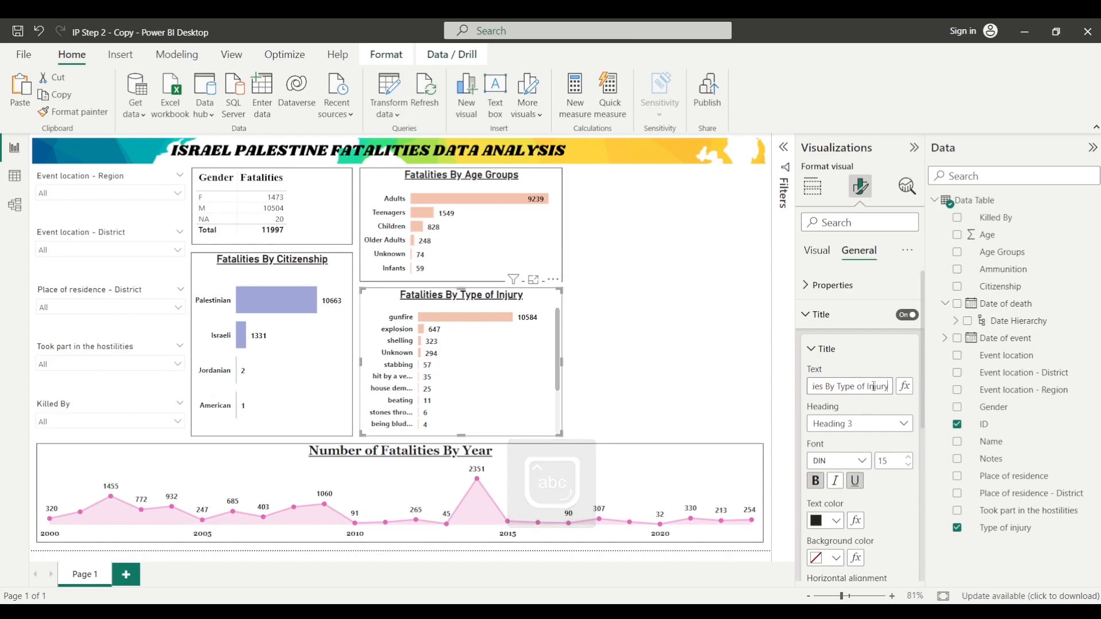
pyautogui.click(660, 354)
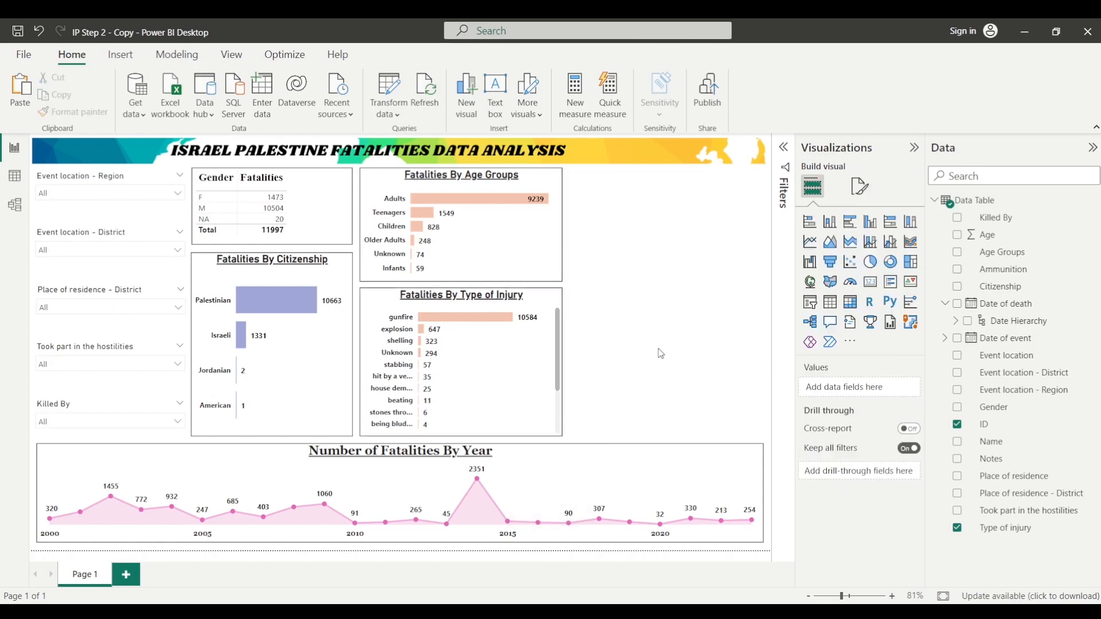
# Set the default bar color of the type of injury chart to light purple
pyautogui.click(532, 377)
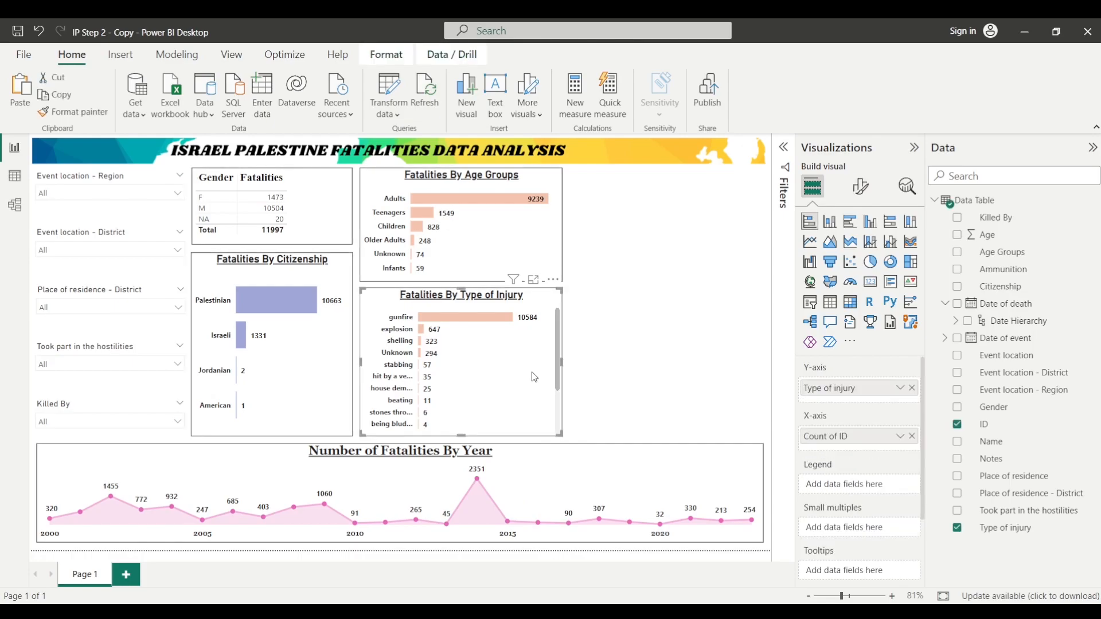
pyautogui.click(861, 189)
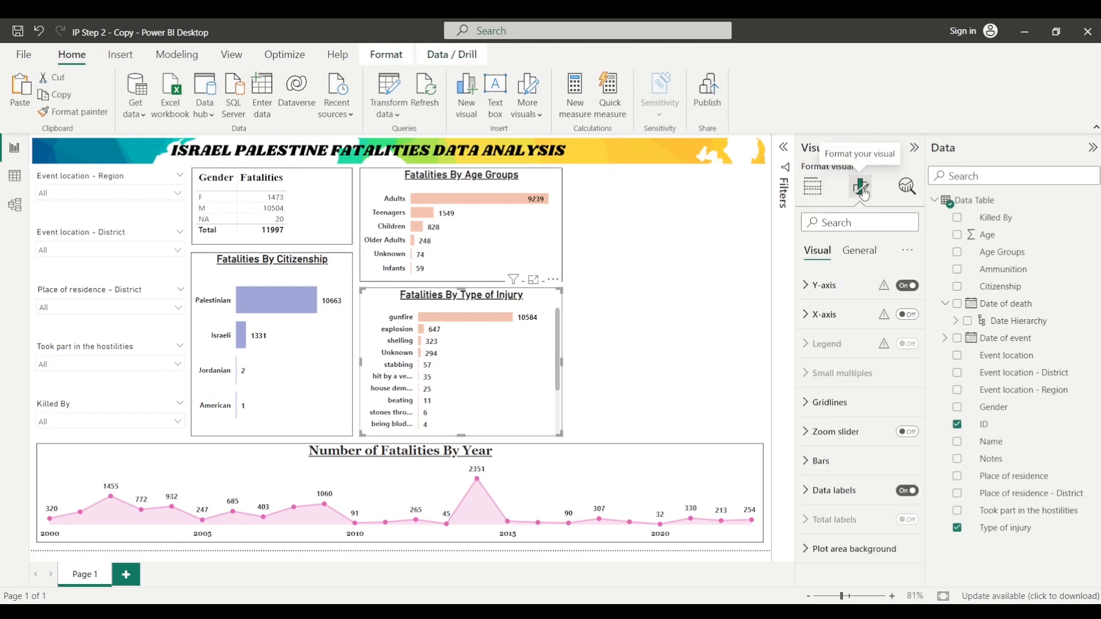
pyautogui.click(832, 466)
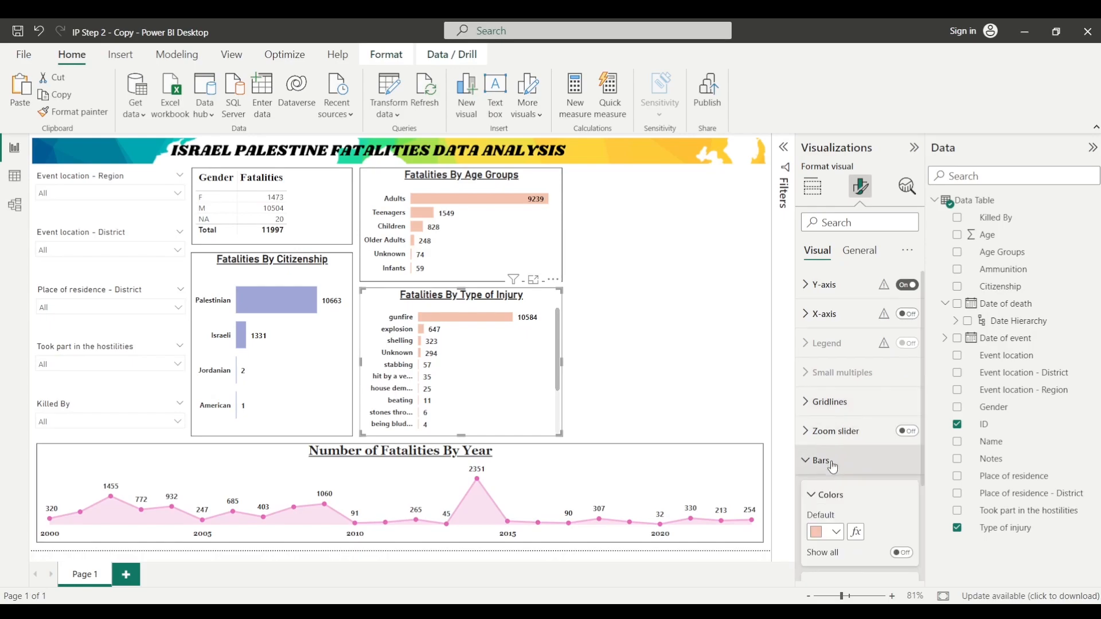
pyautogui.click(835, 434)
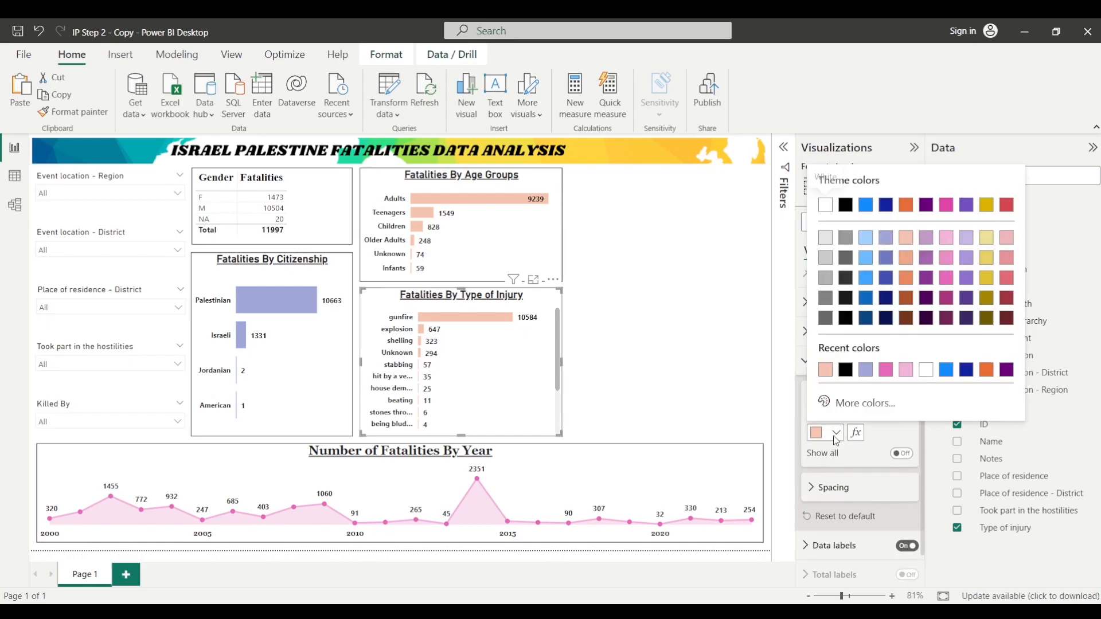
pyautogui.click(928, 240)
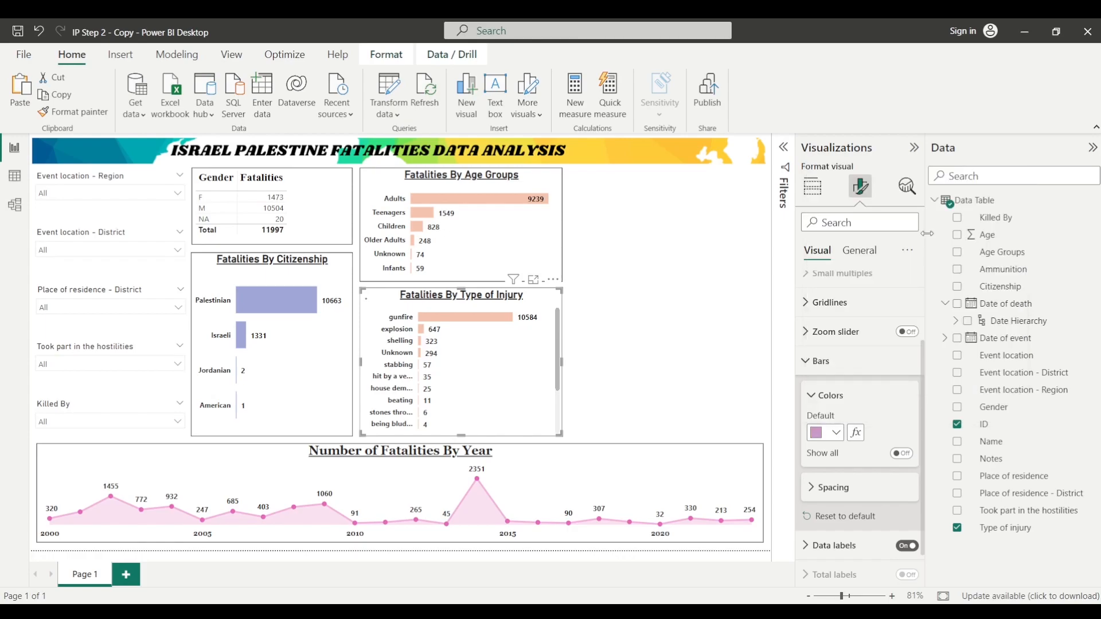
pyautogui.click(654, 335)
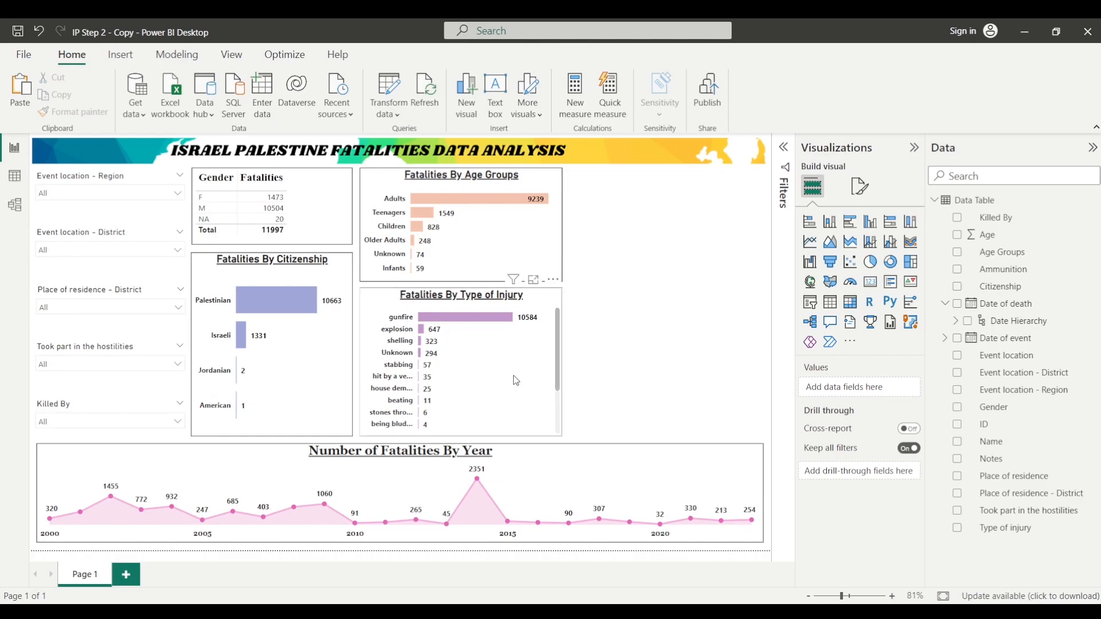
# Duplicate the type of injury chart and fit the copy into the empty column beside it, down to the yearly area chart
pyautogui.click(511, 391)
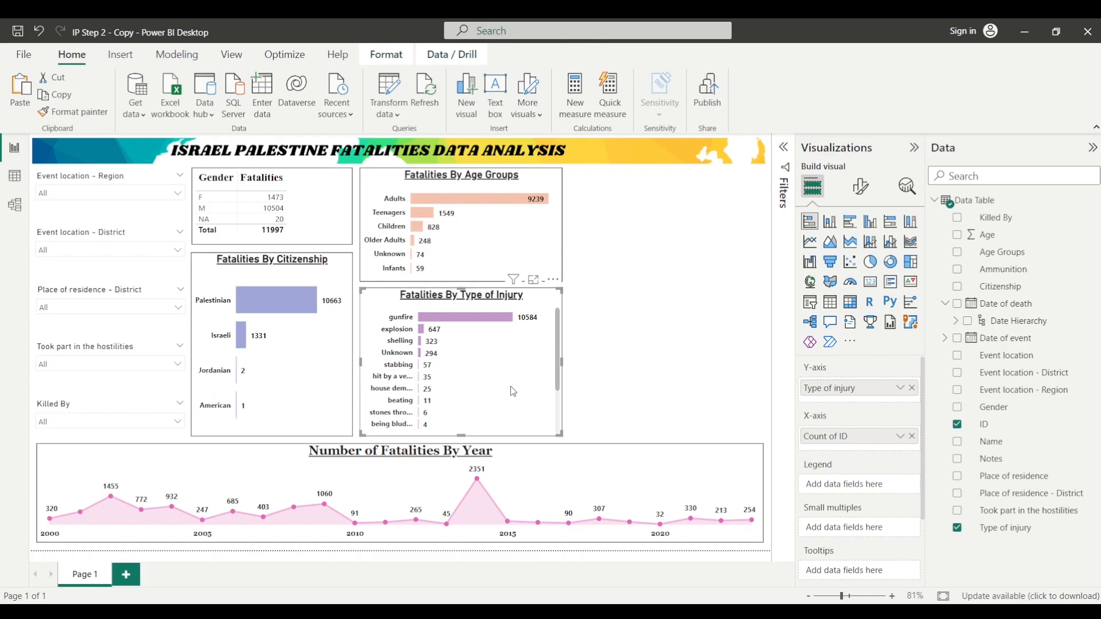
pyautogui.hotkey('ctrl', 'c')
pyautogui.hotkey('ctrl', 'v')
pyautogui.moveTo(512, 391); pyautogui.dragTo(717, 267)
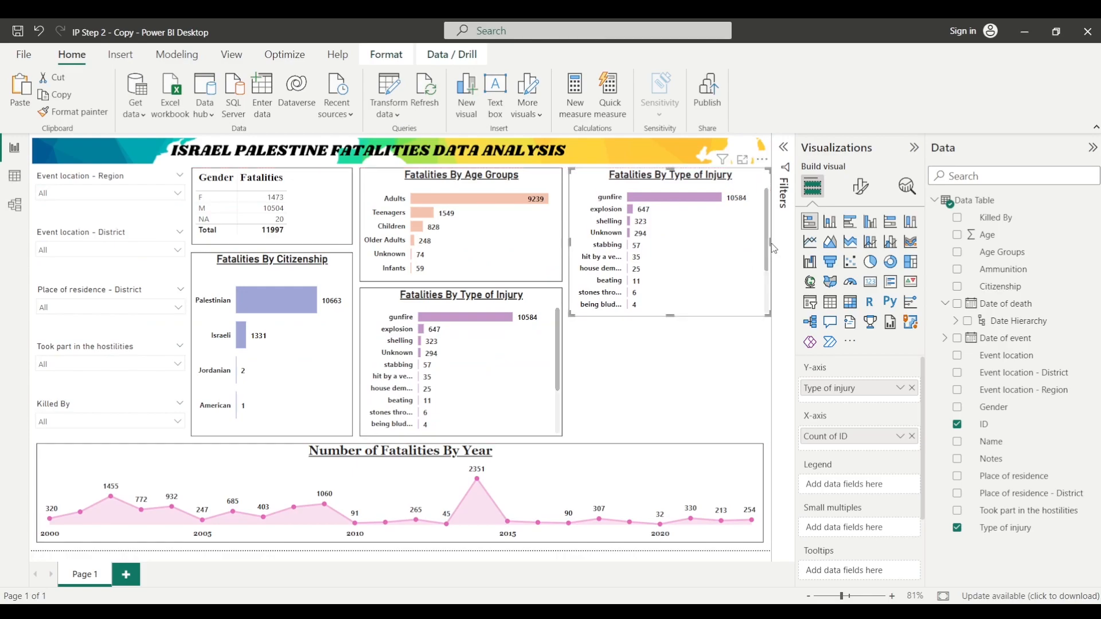
pyautogui.moveTo(770, 241); pyautogui.dragTo(767, 248)
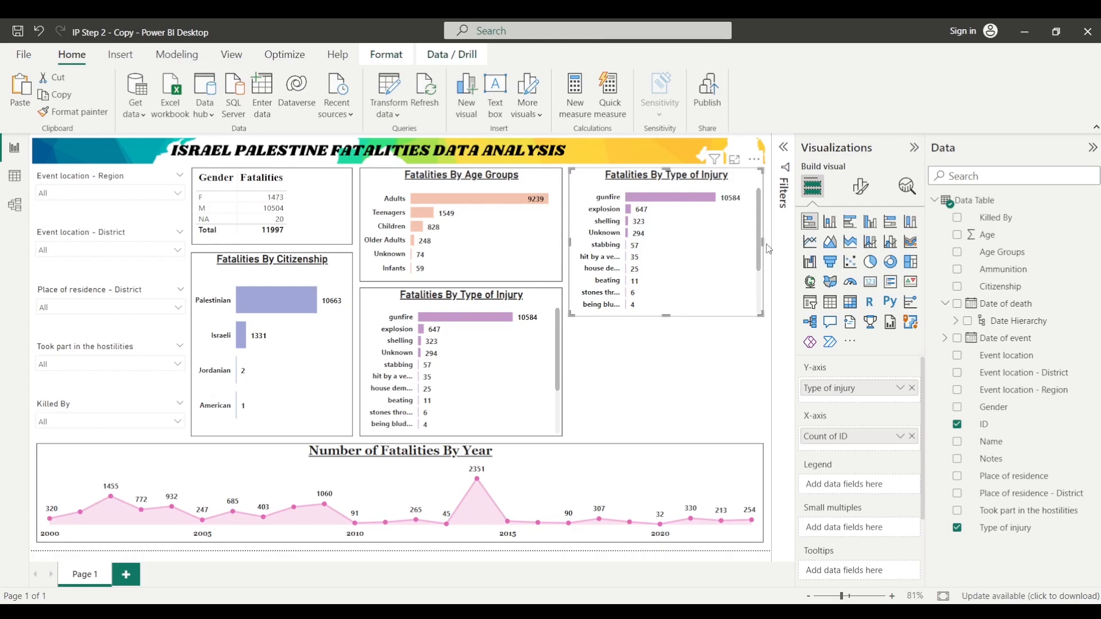
pyautogui.moveTo(674, 316); pyautogui.dragTo(669, 437)
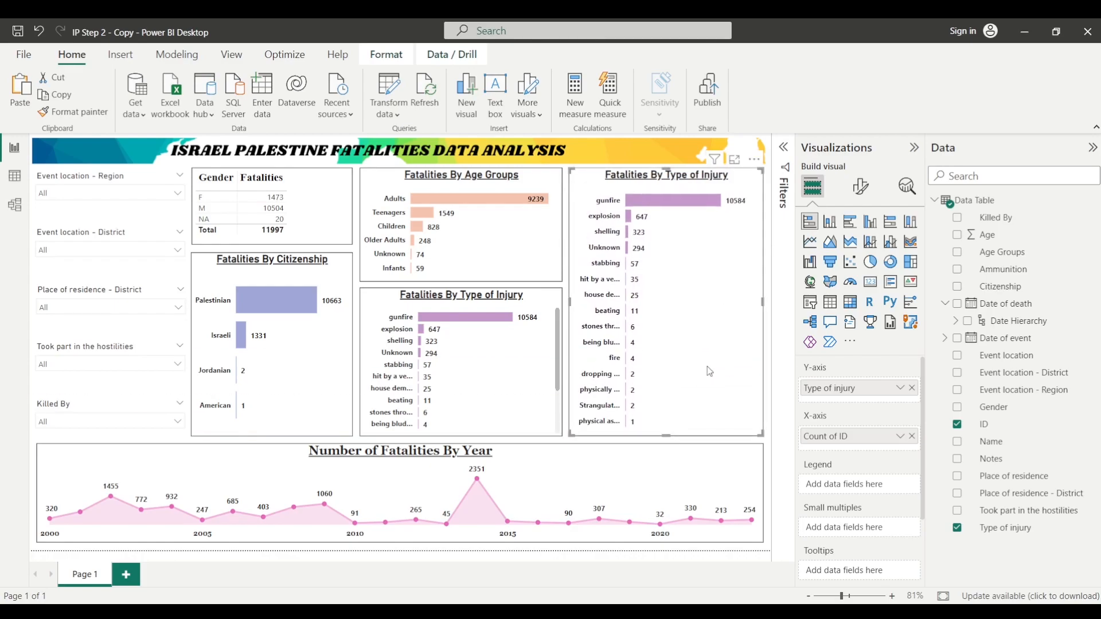
# Replace Type of injury with the Ammunition field on the new copy's Y-axis and look through its categories
pyautogui.click(911, 388)
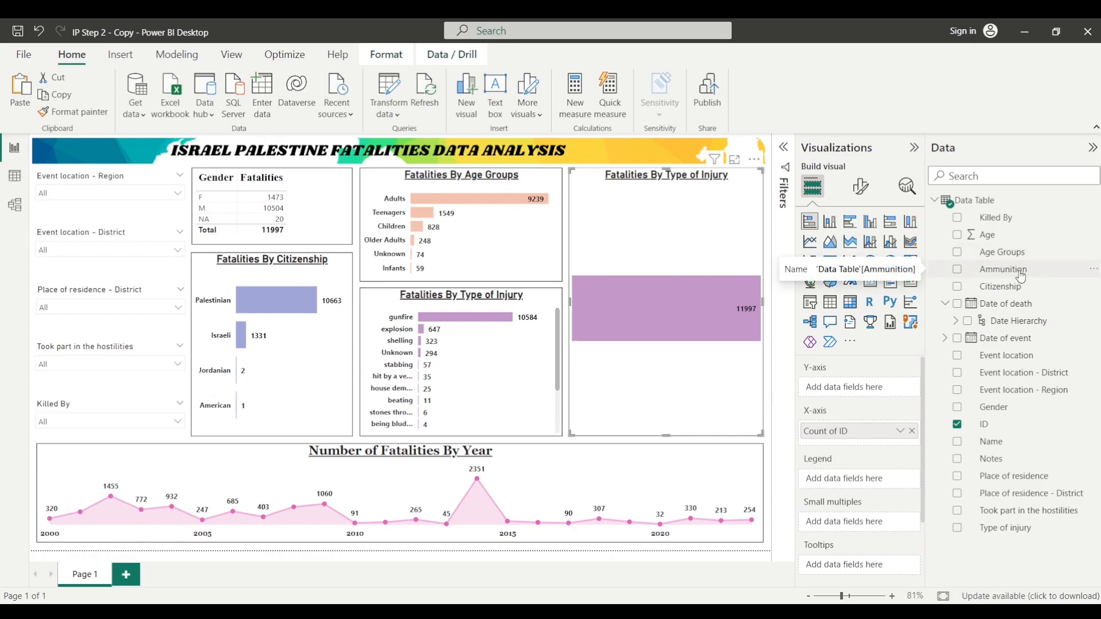
pyautogui.moveTo(1020, 276); pyautogui.dragTo(869, 395)
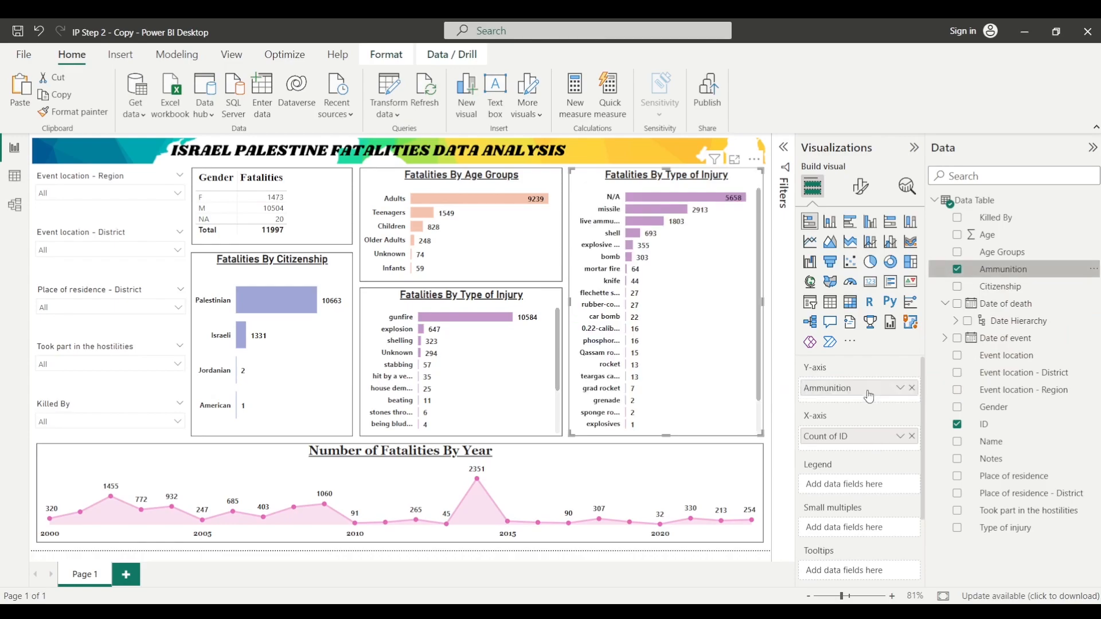
pyautogui.scroll(-1, 694, 363)
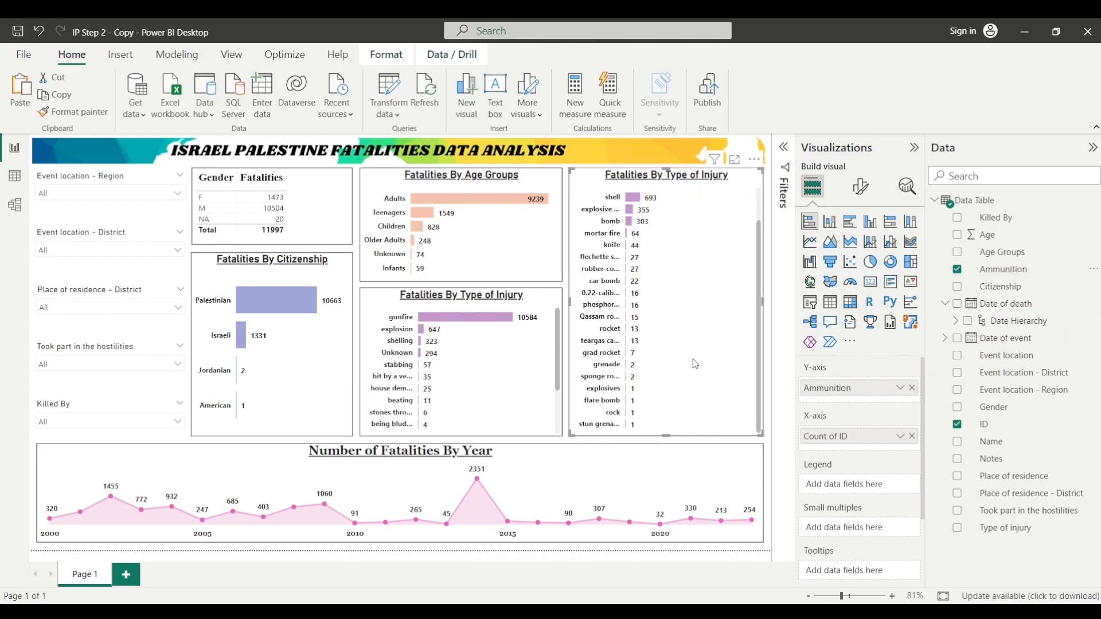
pyautogui.scroll(1, 695, 363)
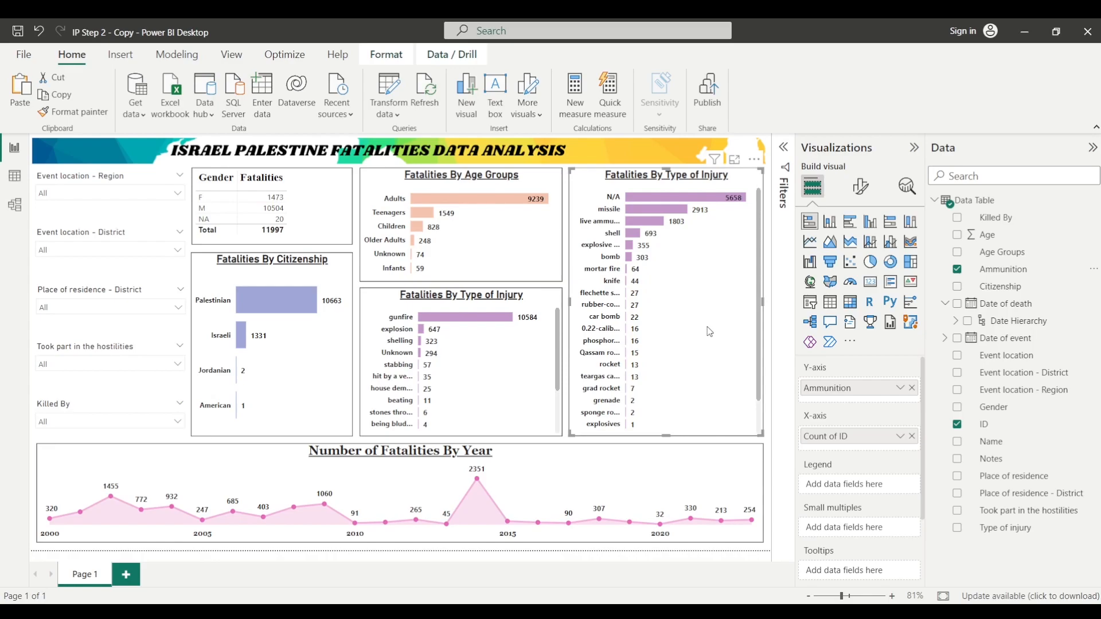
# Set the maximum area width of the ammunition chart's Y-axis values to 50% and check the category labels
pyautogui.click(860, 185)
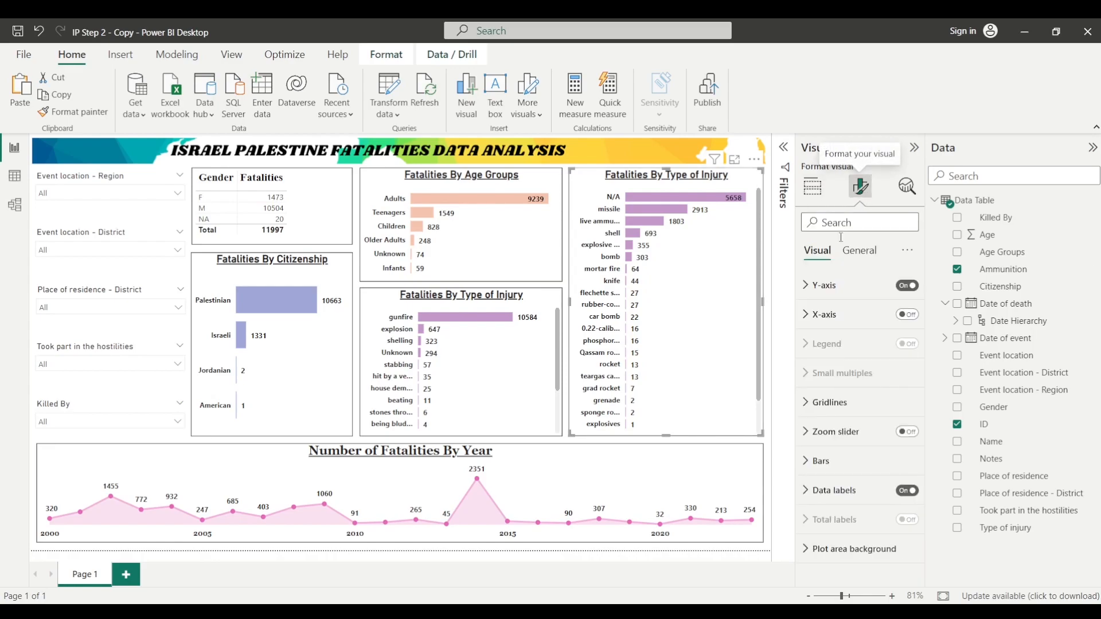
pyautogui.click(823, 287)
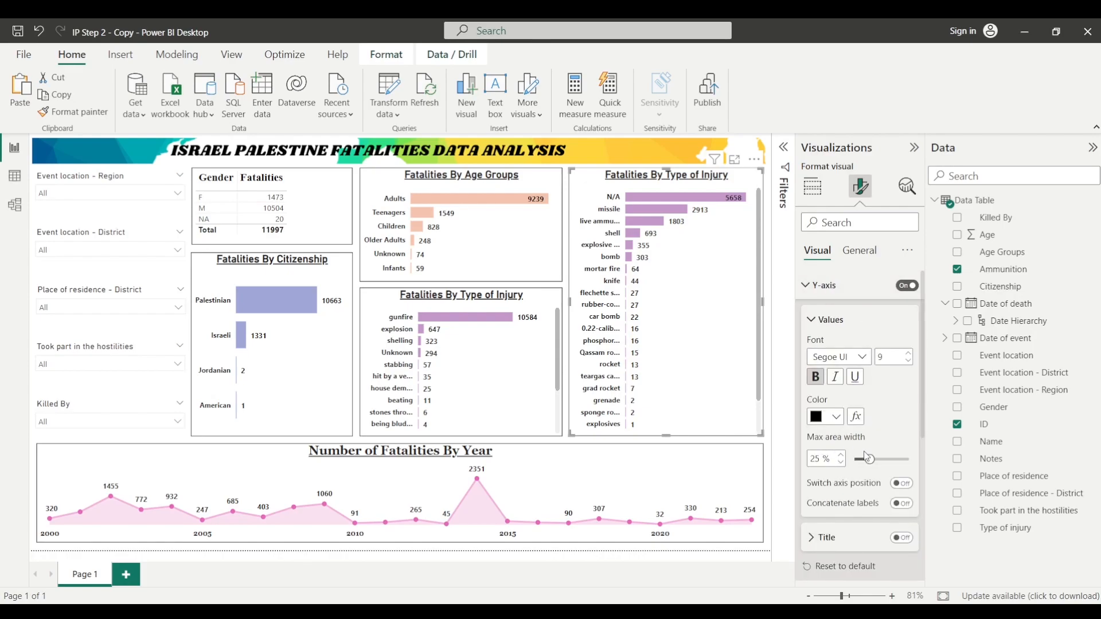
pyautogui.moveTo(870, 460); pyautogui.dragTo(924, 465)
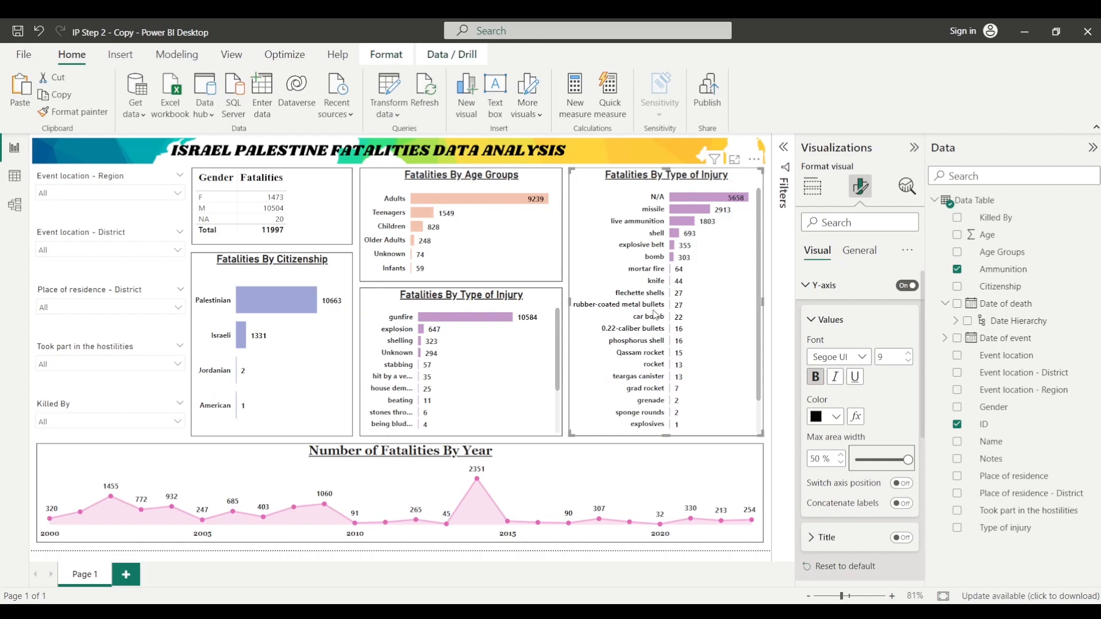
pyautogui.scroll(-1, 675, 349)
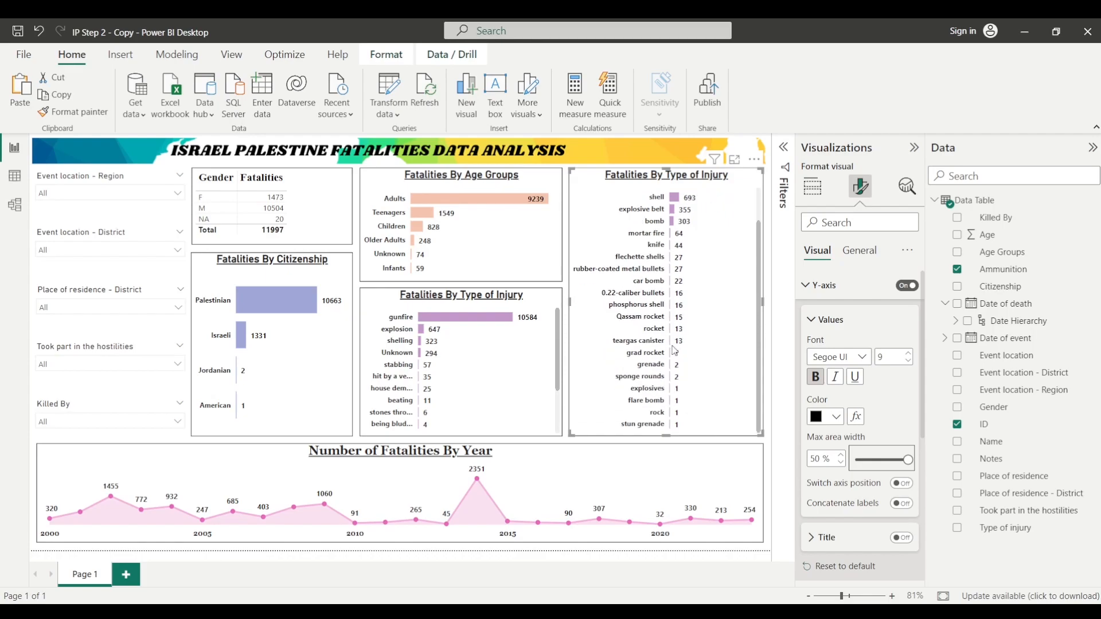
pyautogui.scroll(1, 674, 349)
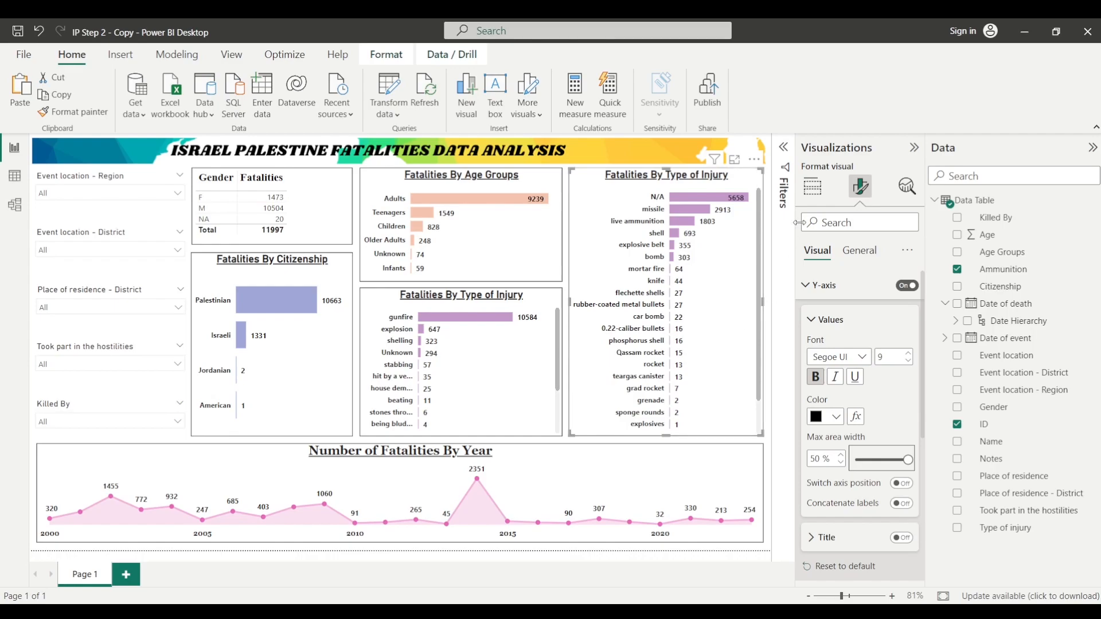
# Set the default bar color of the ammunition chart to light yellow
pyautogui.click(814, 194)
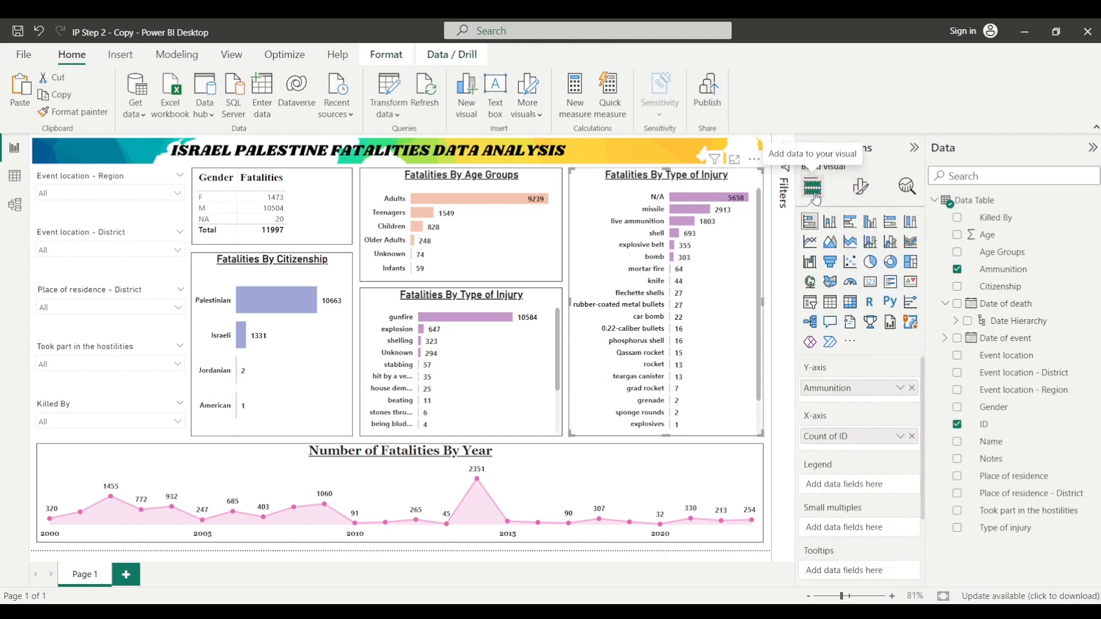
pyautogui.click(860, 186)
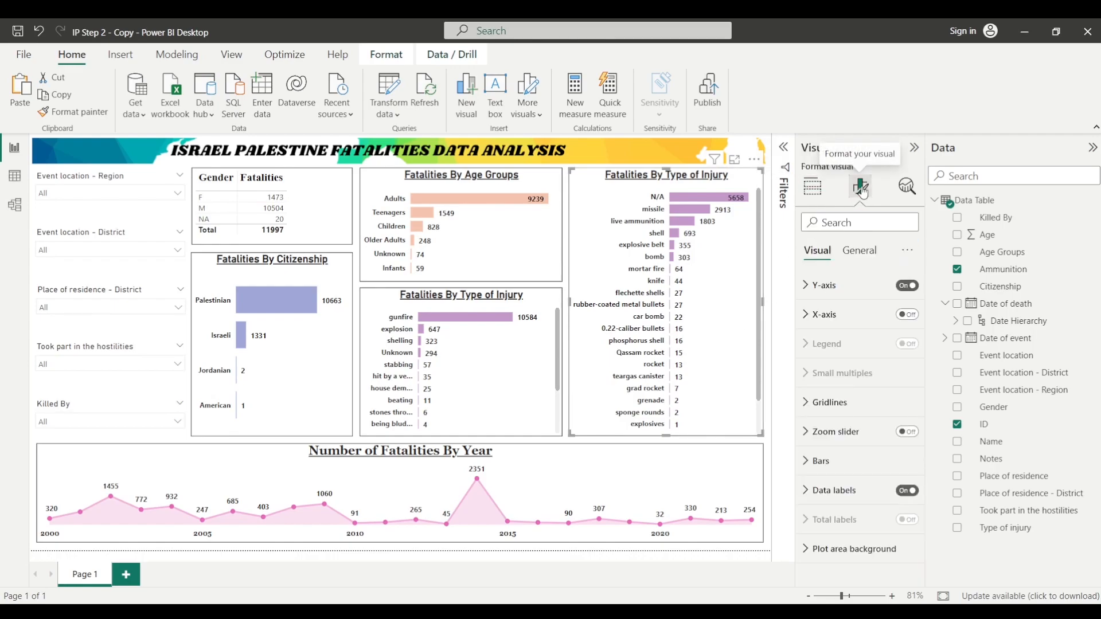
pyautogui.click(831, 460)
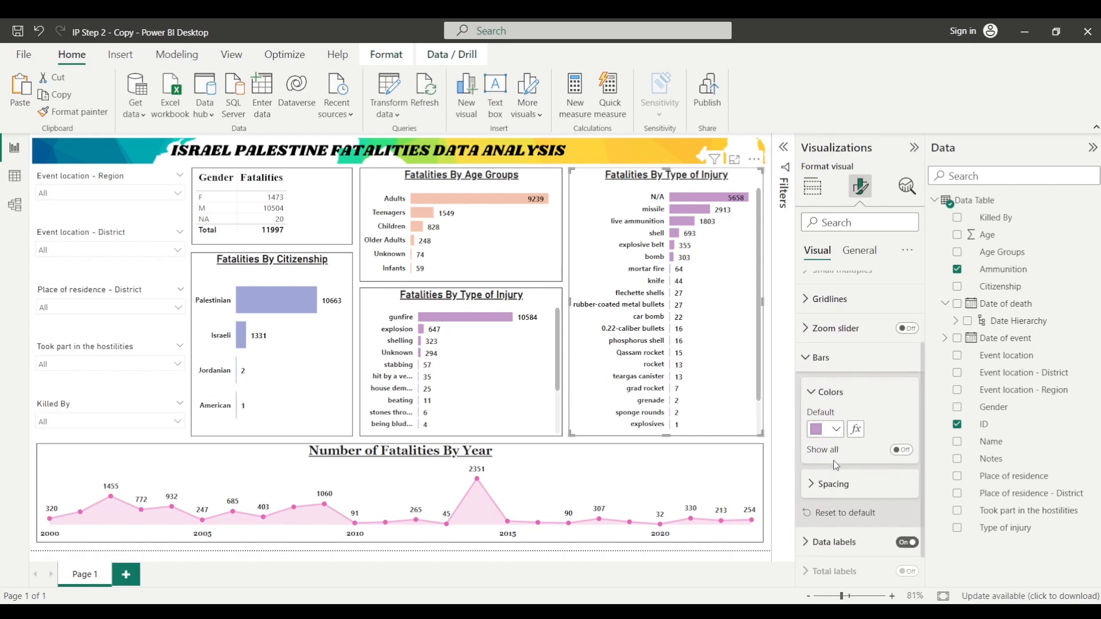
pyautogui.click(834, 430)
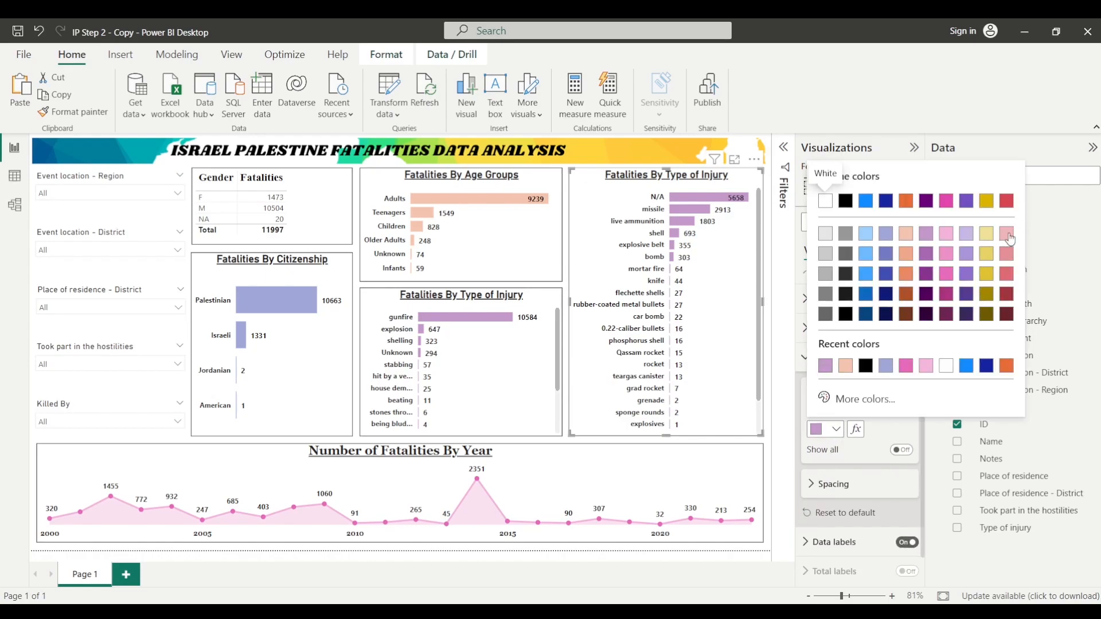
pyautogui.click(987, 235)
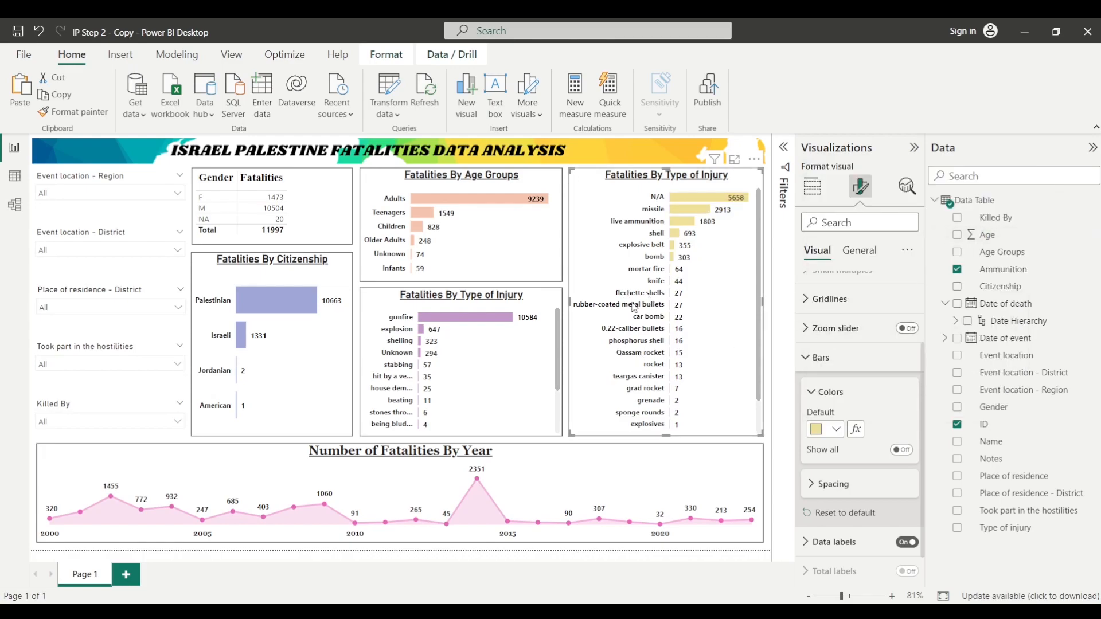
pyautogui.click(567, 284)
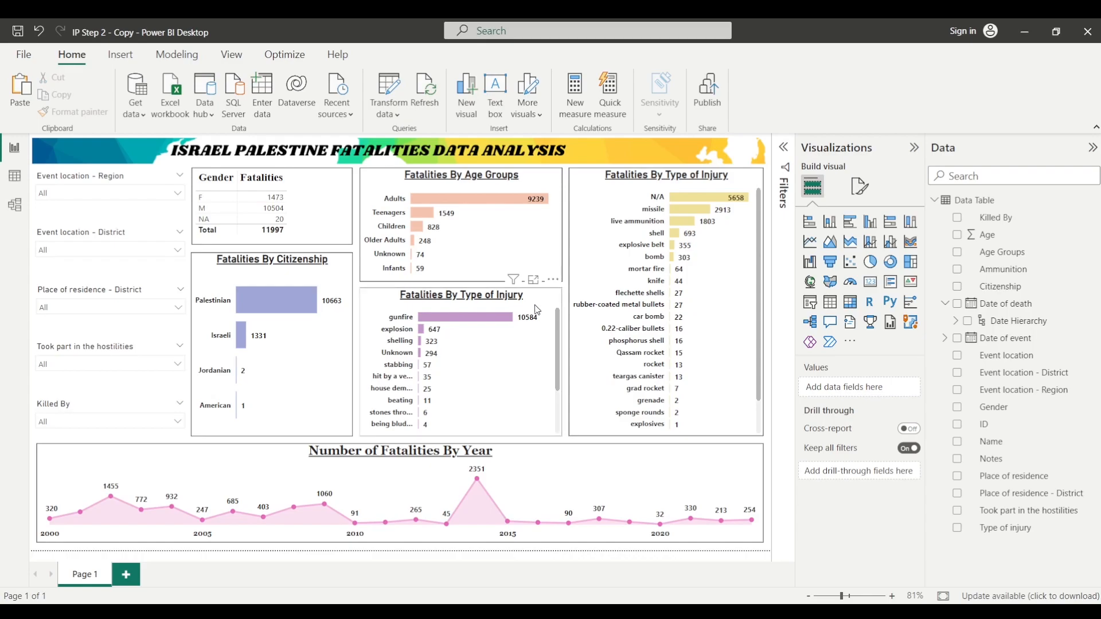
# Change the ammunition chart's title text to "Fatalities By Ammunition"
pyautogui.click(717, 366)
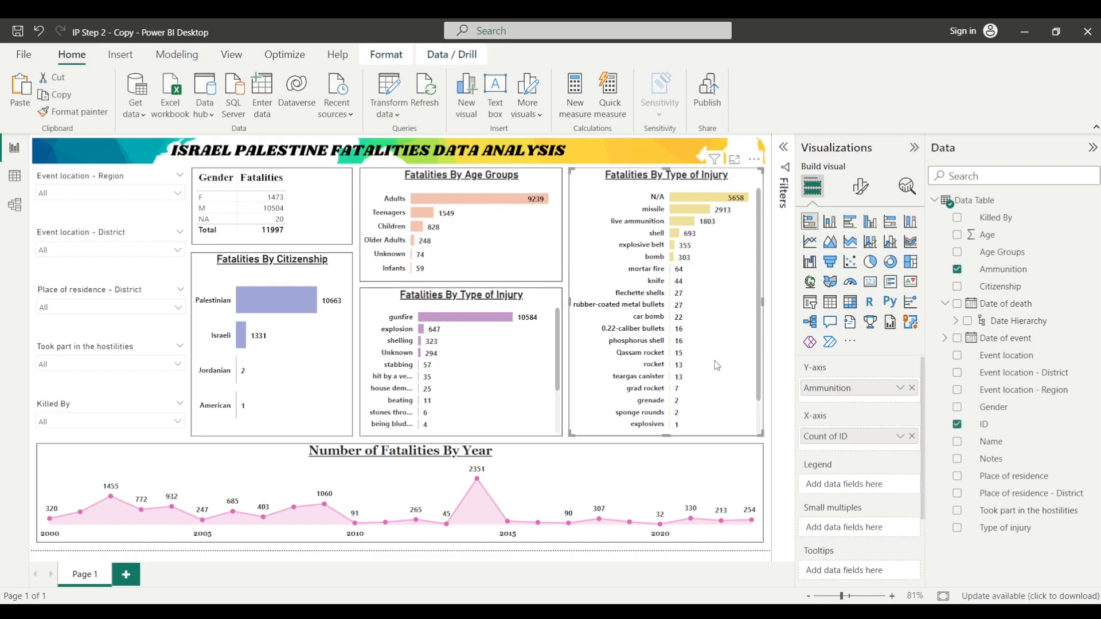
pyautogui.click(860, 188)
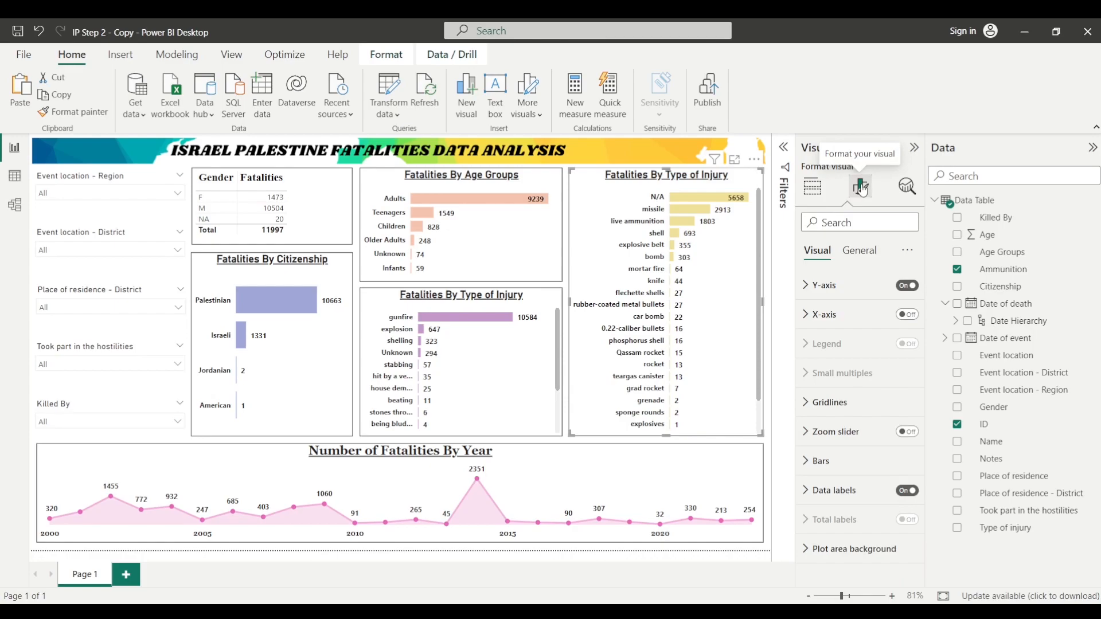
pyautogui.click(860, 251)
pyautogui.click(825, 315)
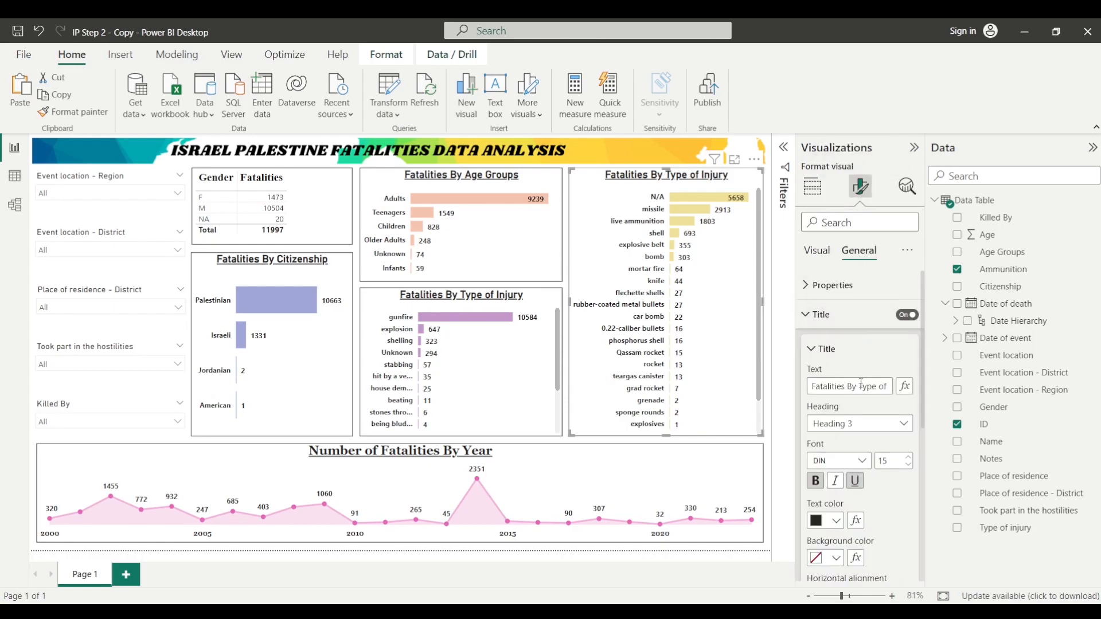
pyautogui.press('Right')
pyautogui.press('Right')
pyautogui.press('Right')
pyautogui.press('Right')
pyautogui.press('Right')
pyautogui.press('Right')
pyautogui.press('Right')
pyautogui.press('Right')
pyautogui.press('Right')
pyautogui.press('Right')
pyautogui.press('Right')
pyautogui.press('BackSpace')
pyautogui.press('BackSpace')
pyautogui.press('BackSpace')
pyautogui.press('BackSpace')
pyautogui.press('BackSpace')
pyautogui.press('BackSpace')
pyautogui.press('BackSpace')
pyautogui.press('BackSpace')
pyautogui.press('BackSpace')
pyautogui.press('BackSpace')
pyautogui.press('BackSpace')
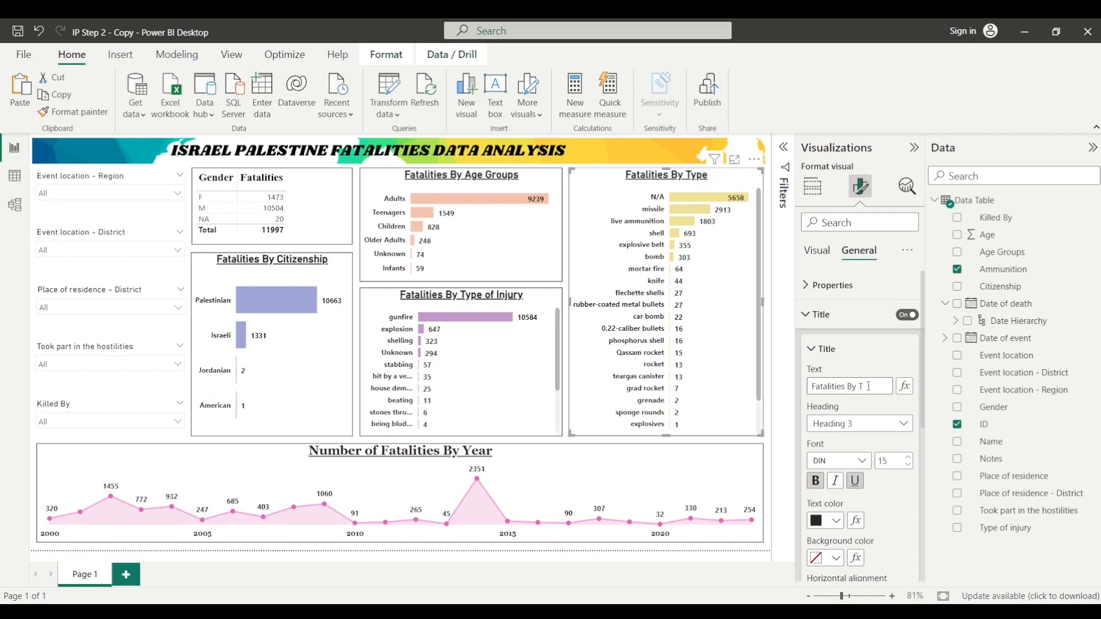
pyautogui.write('Amm')
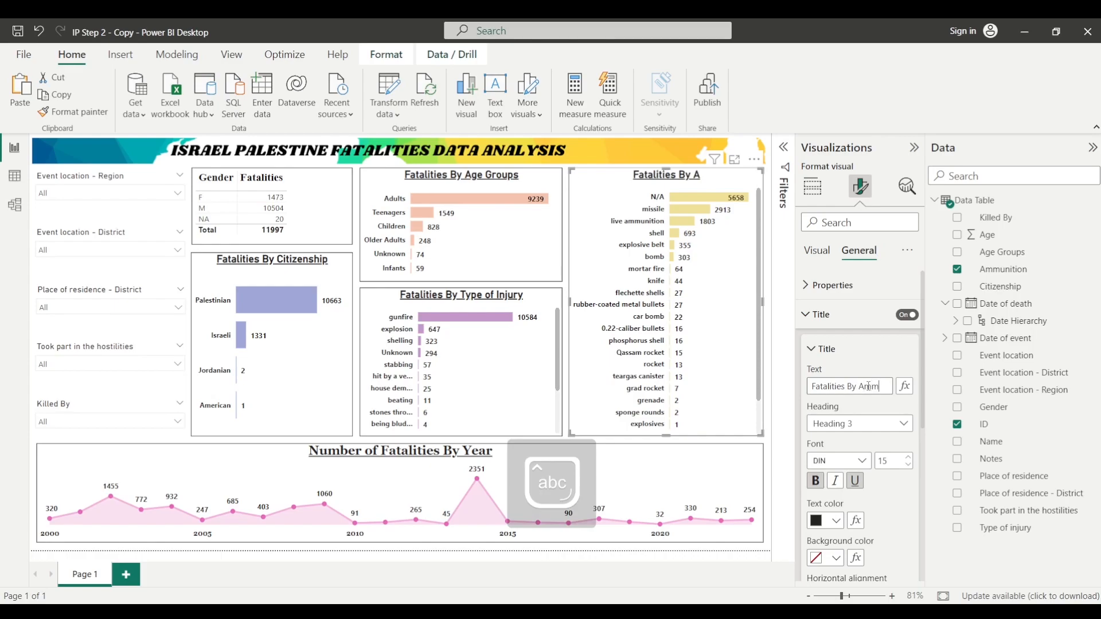
pyautogui.write('unition')
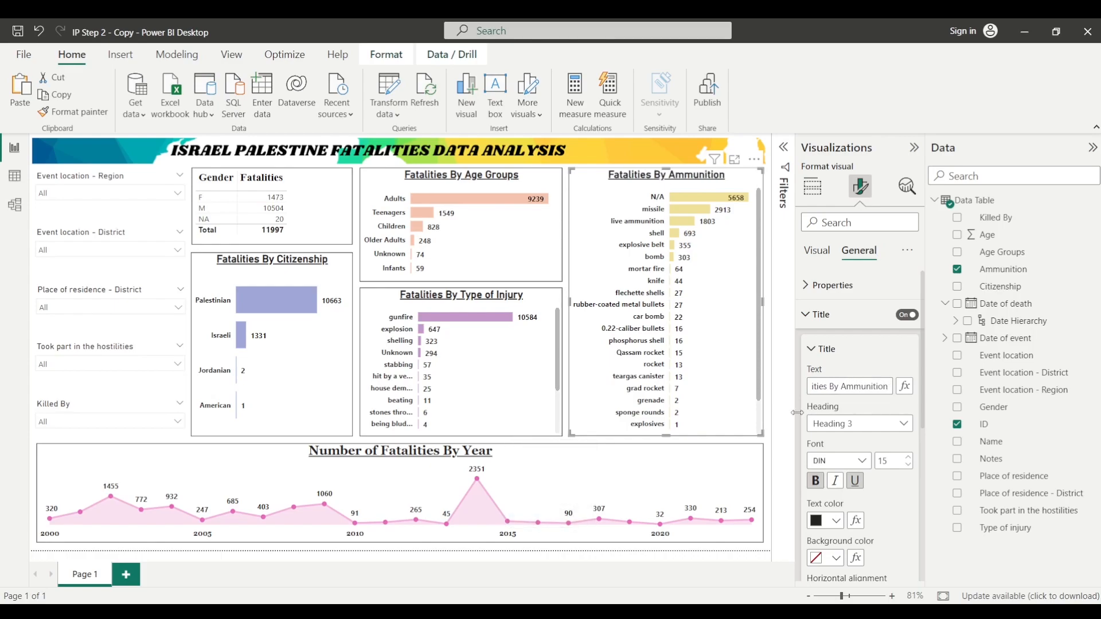
pyautogui.click(565, 361)
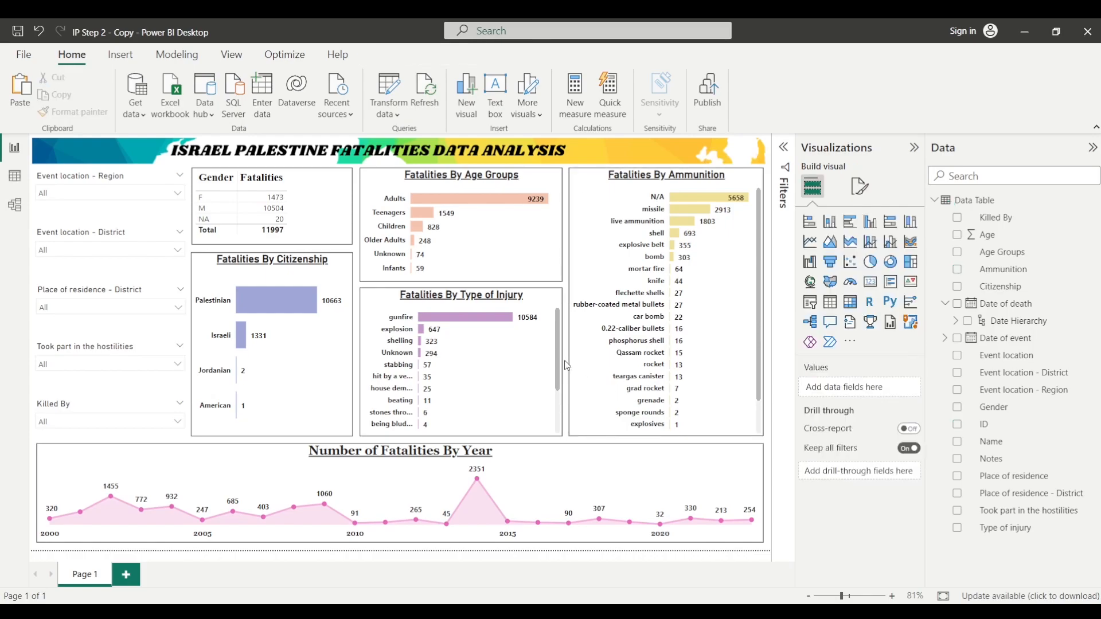
# Collapse the Visualizations and Data panes and the ribbon to enlarge the report page
pyautogui.click(914, 149)
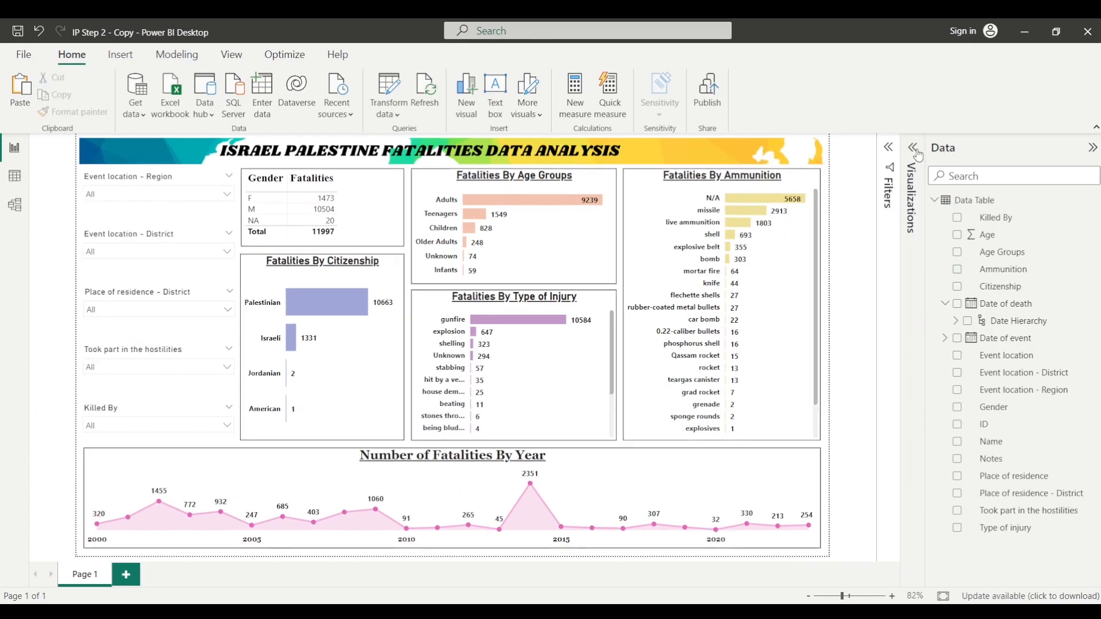
pyautogui.click(1092, 149)
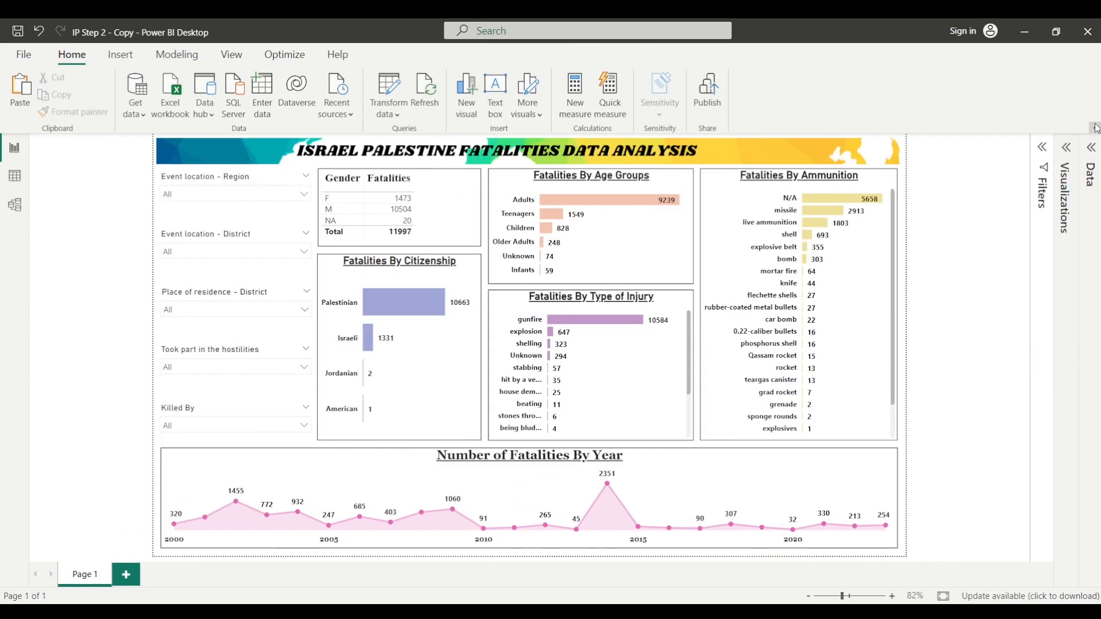
pyautogui.click(1096, 127)
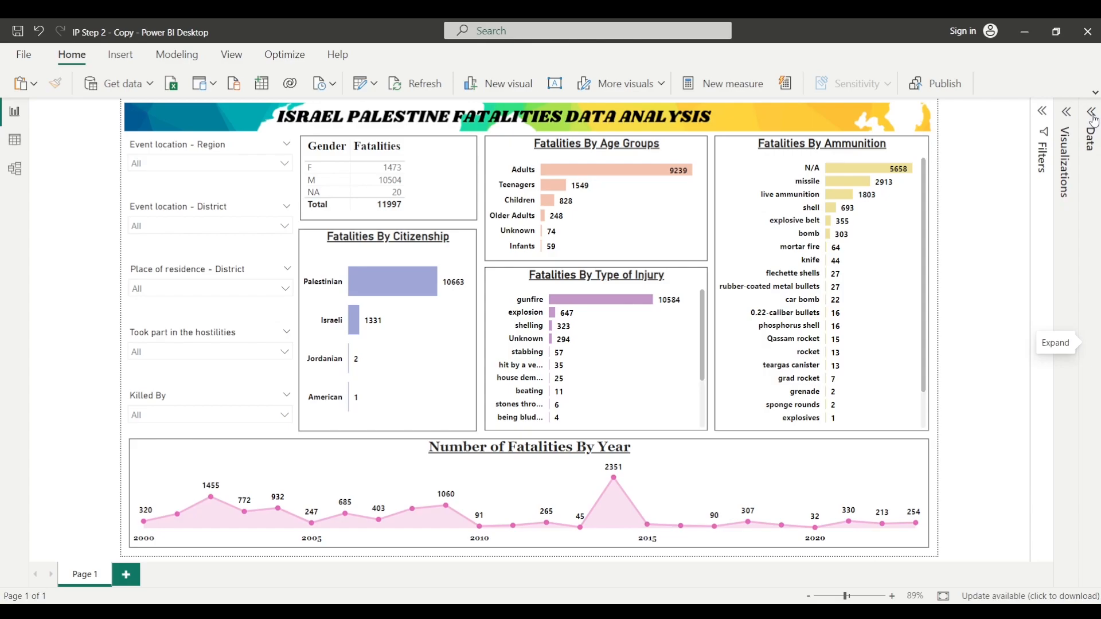
# Rename the gender table's Fatalities column to "Number of Fatalities" and deselect the table
pyautogui.click(438, 206)
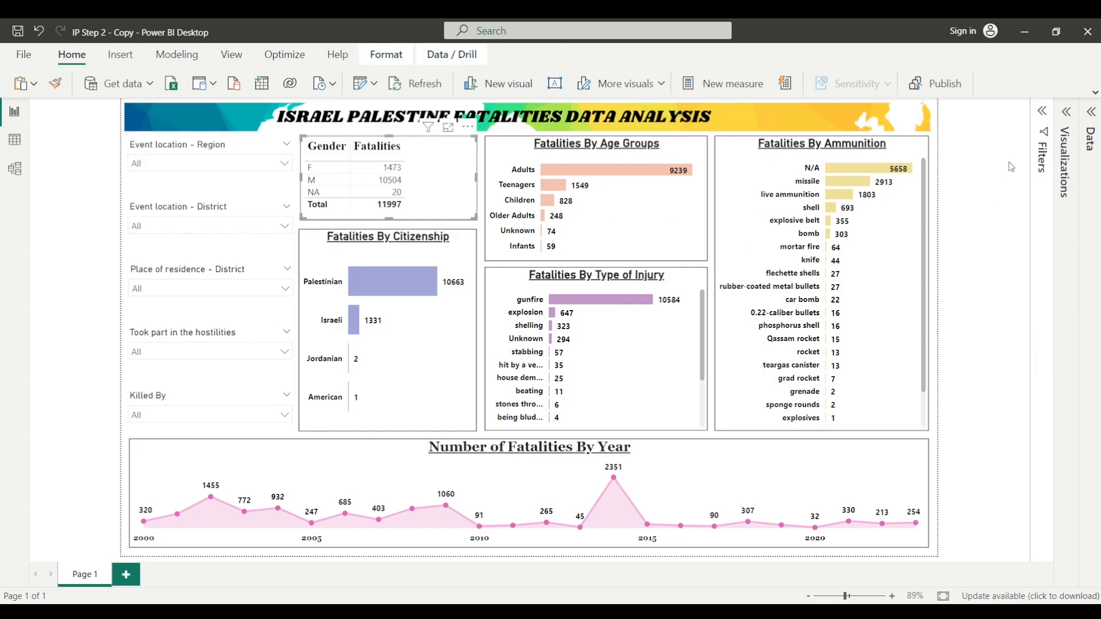
pyautogui.click(1066, 113)
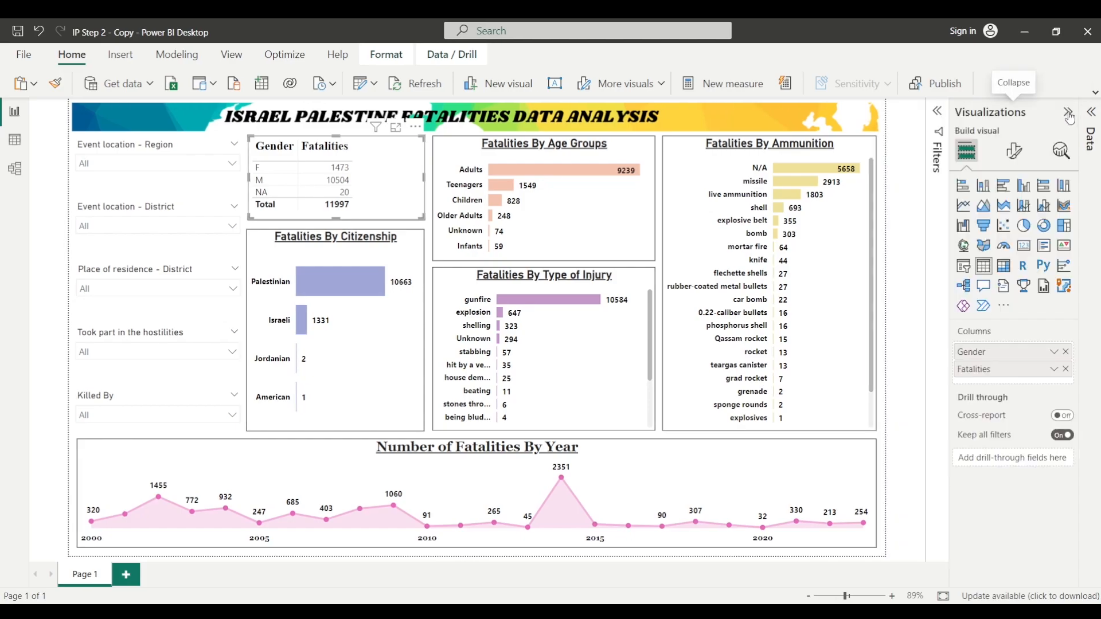
pyautogui.doubleClick(995, 372)
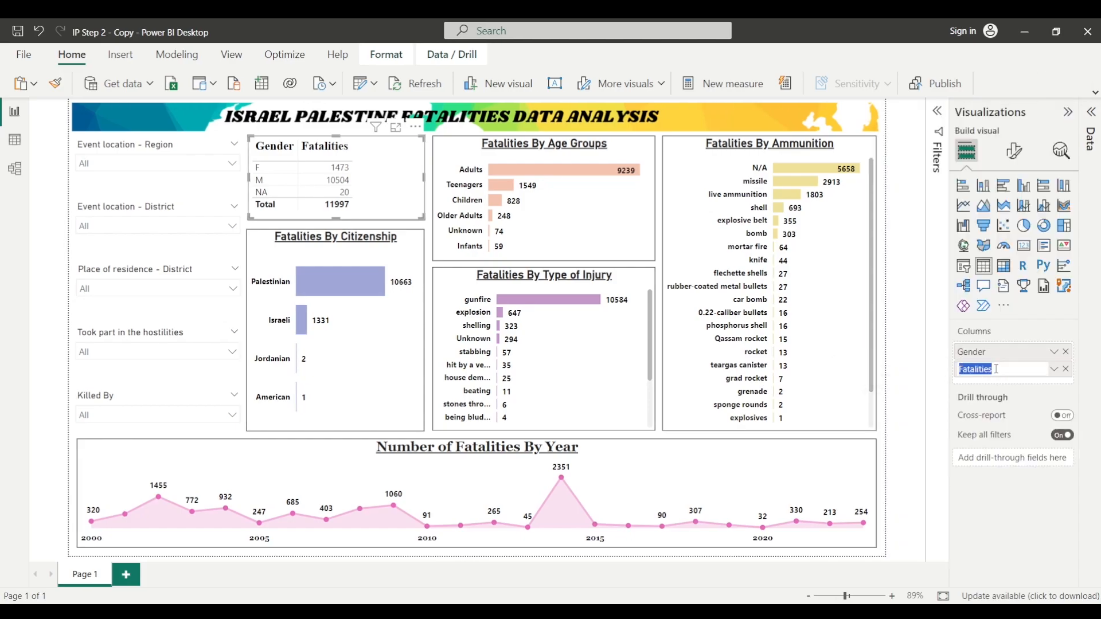
pyautogui.click(995, 368)
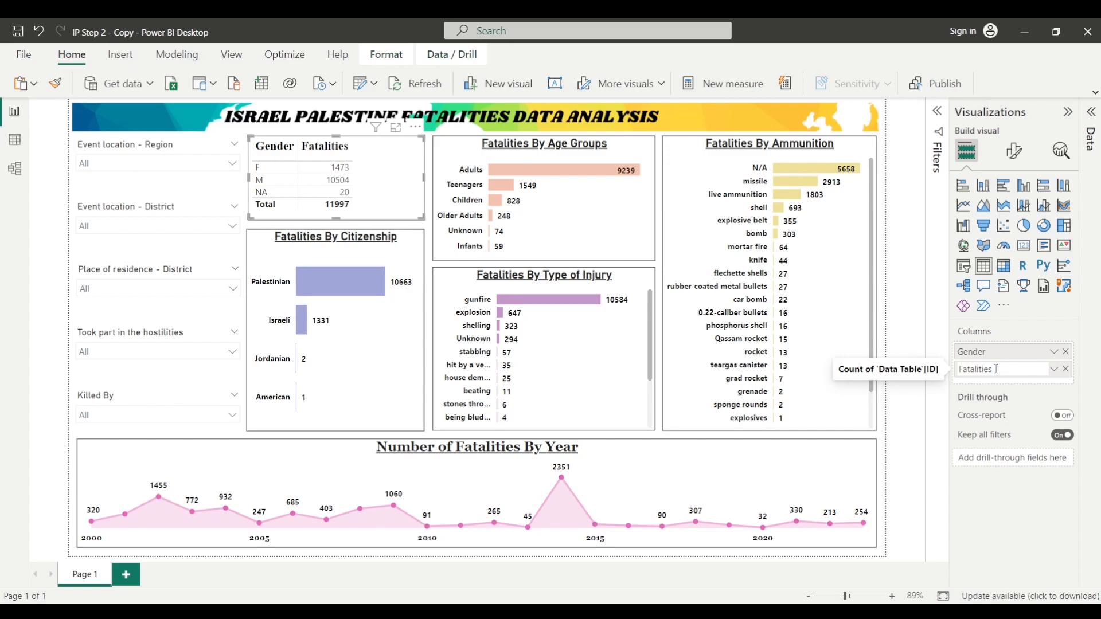
pyautogui.press('Home')
pyautogui.write('Number ')
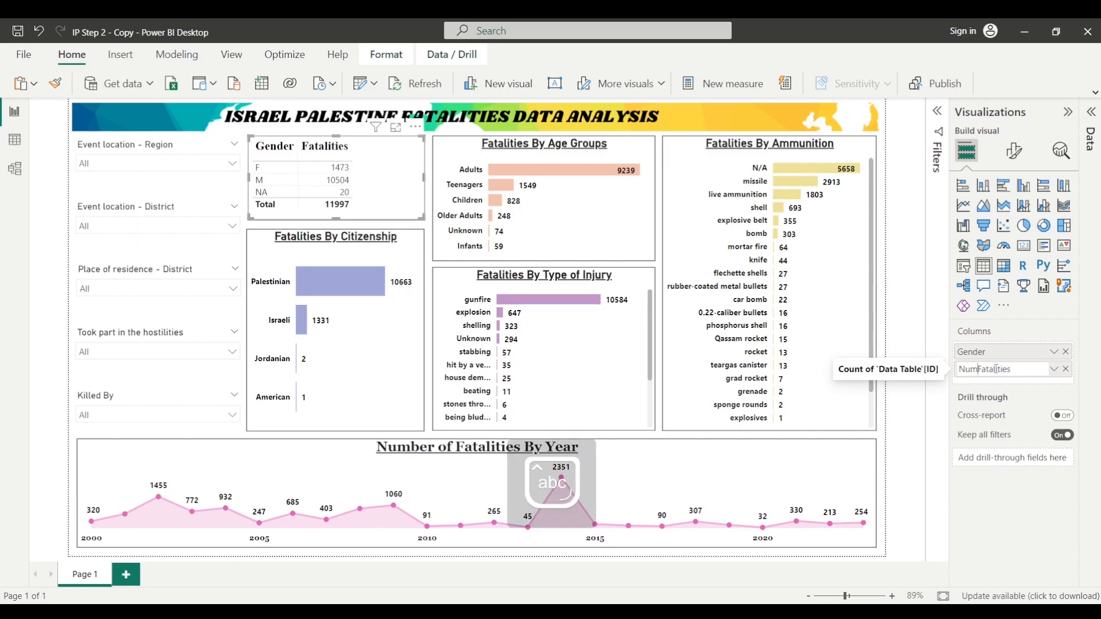
pyautogui.write('of')
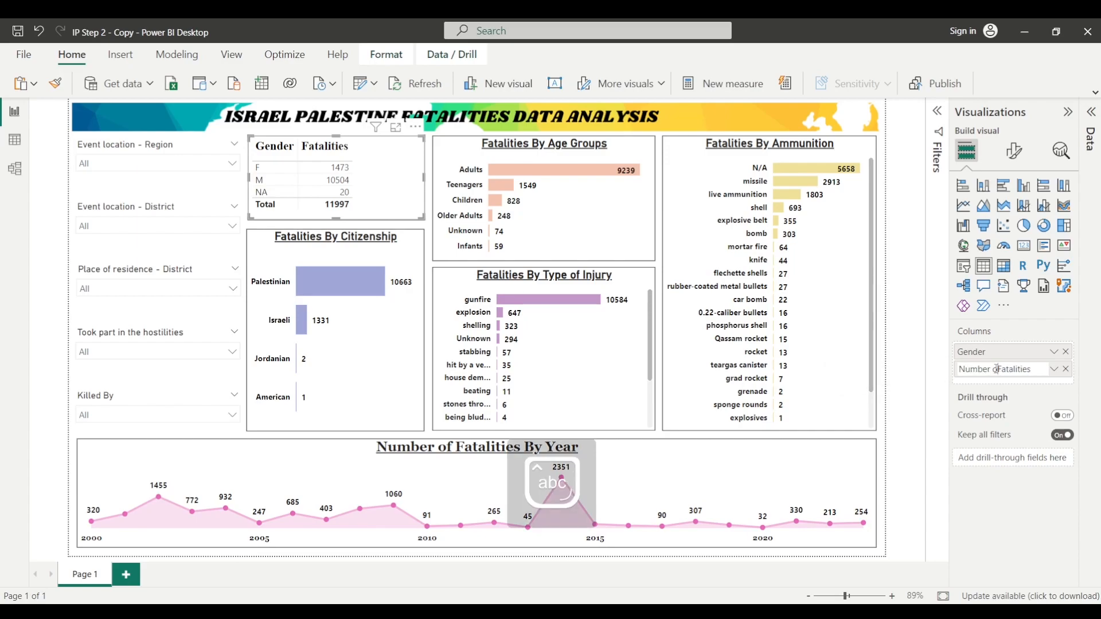
pyautogui.press('Return')
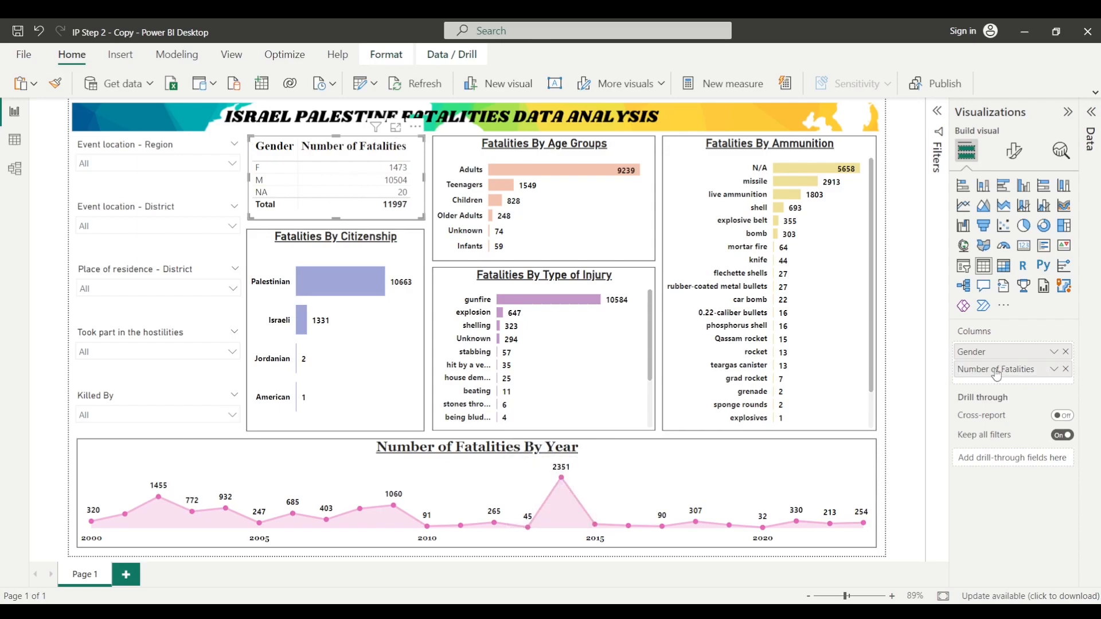
pyautogui.click(430, 320)
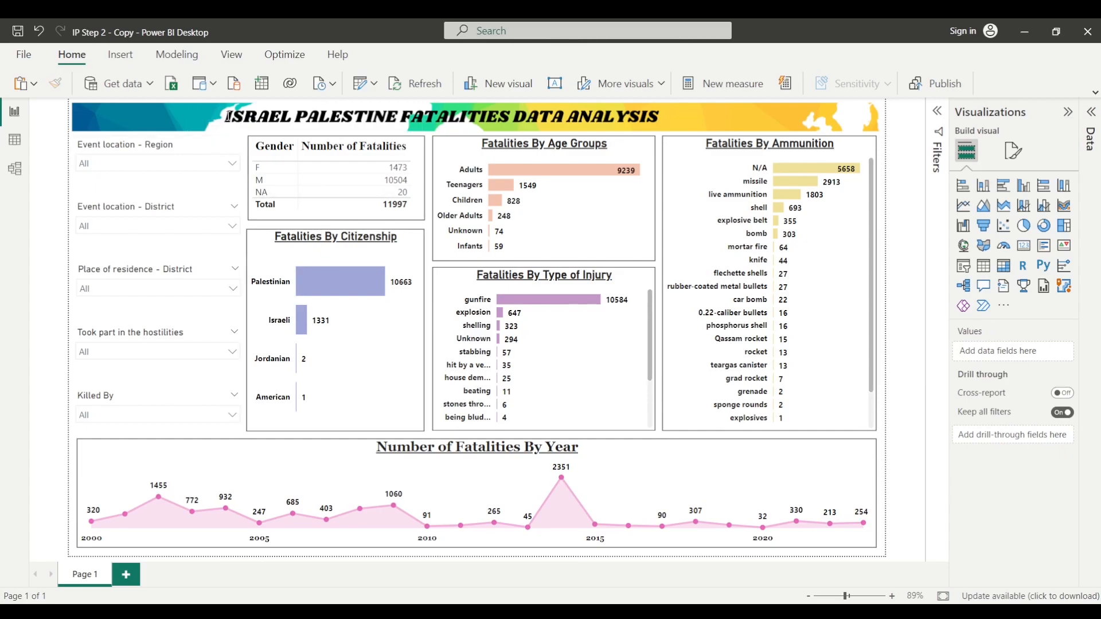
# Filter the report to the West Bank event region, examine the visuals, and clear the region selection
pyautogui.click(172, 165)
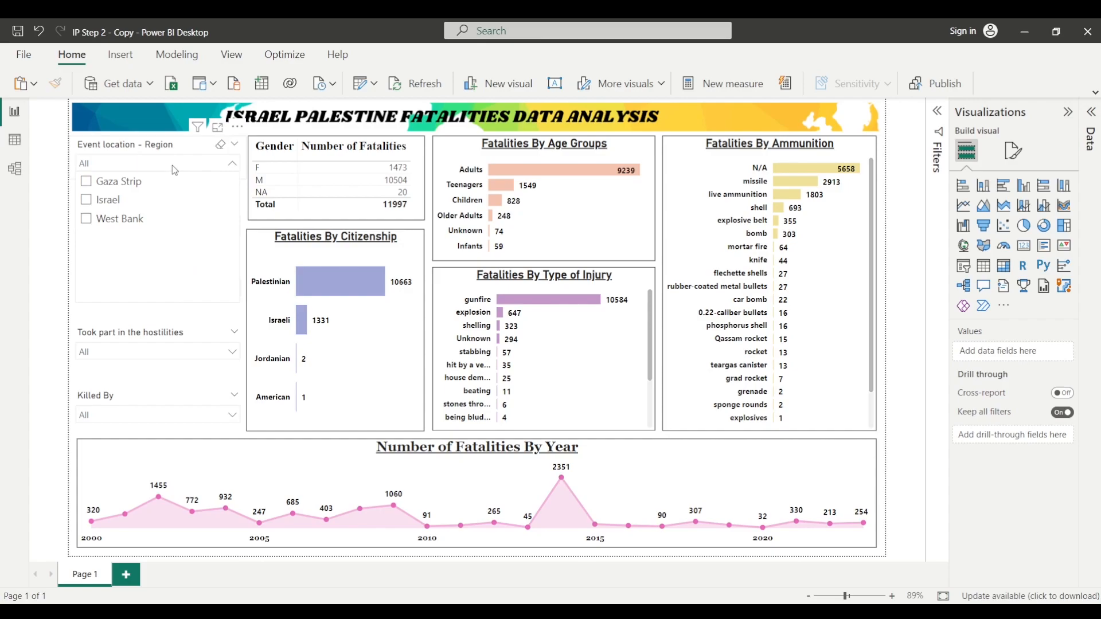
pyautogui.click(125, 229)
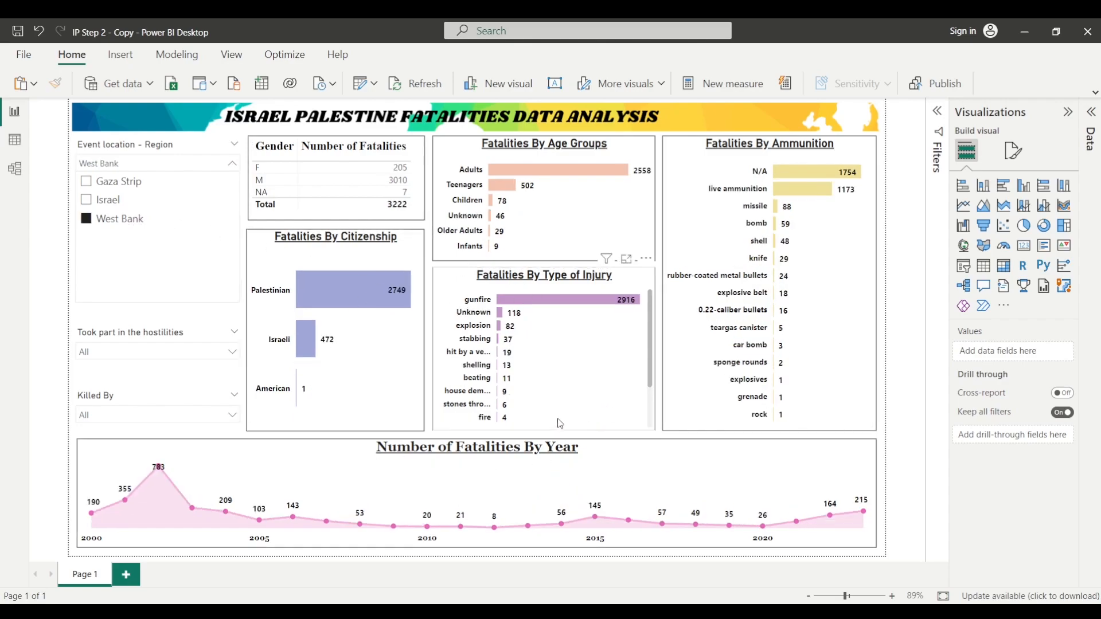
pyautogui.click(221, 148)
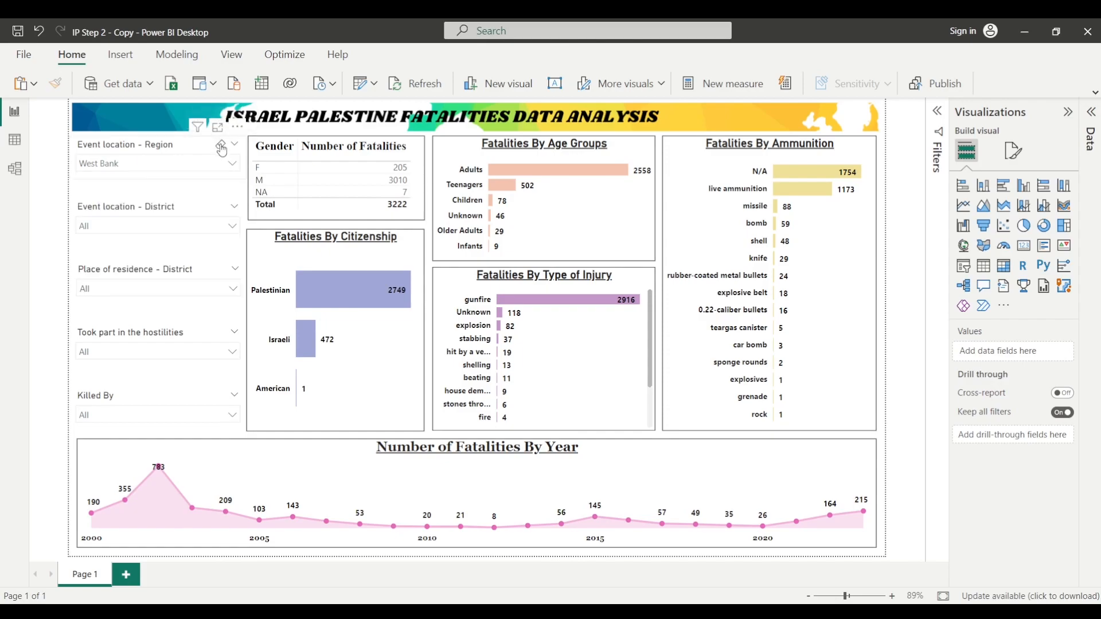
pyautogui.click(222, 148)
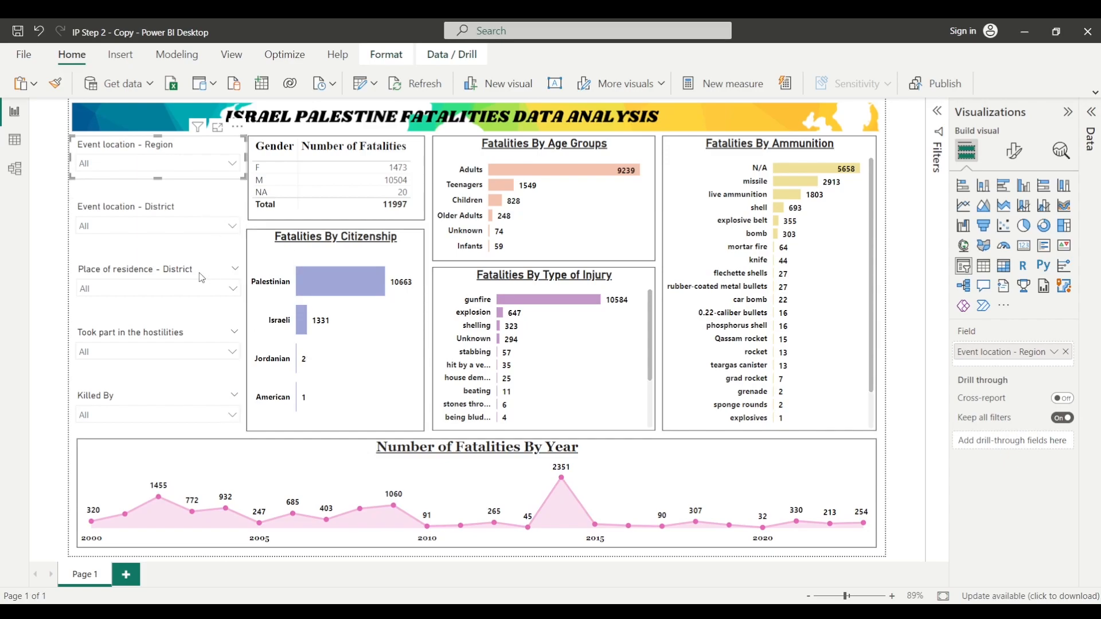
# Filter the report to fatalities killed by Palestinian civilians, examine the visuals, and clear that slicer's selection
pyautogui.click(190, 412)
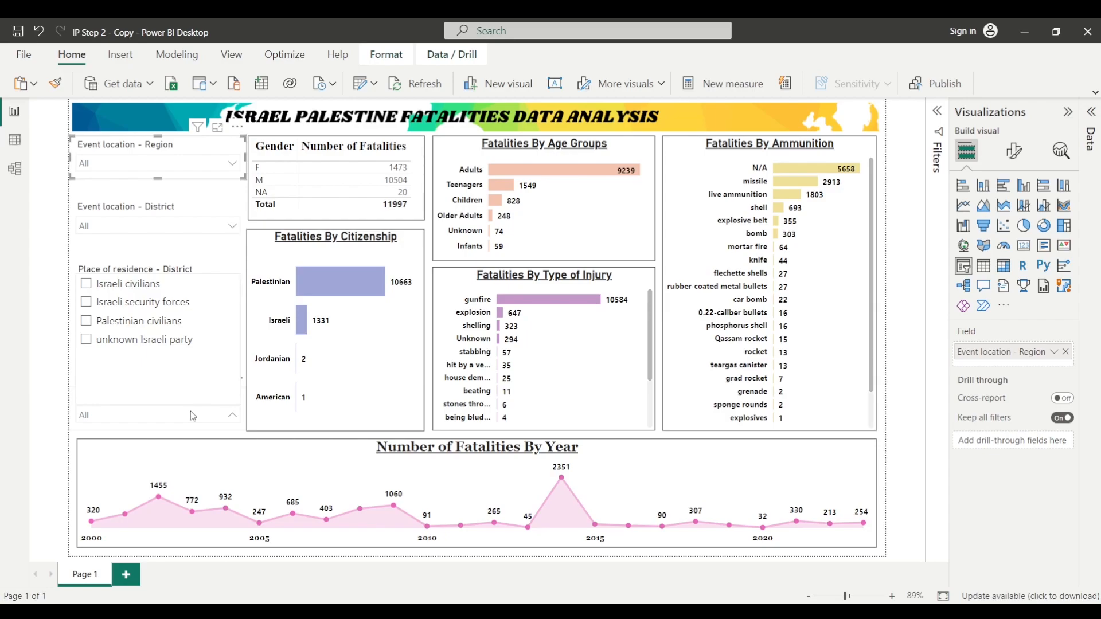
pyautogui.click(136, 324)
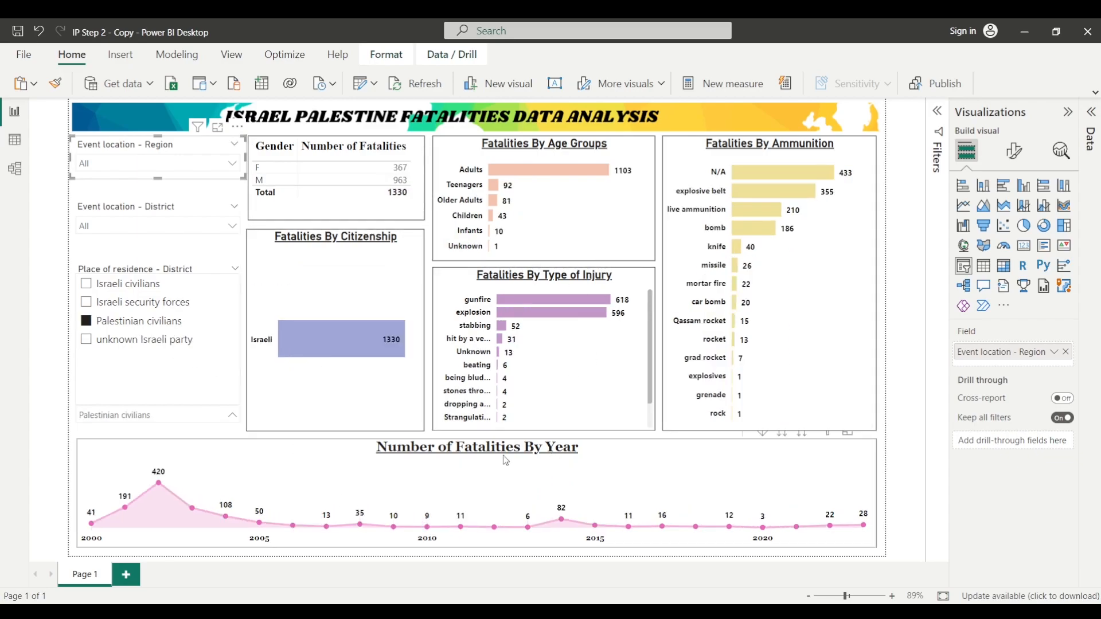
pyautogui.click(248, 225)
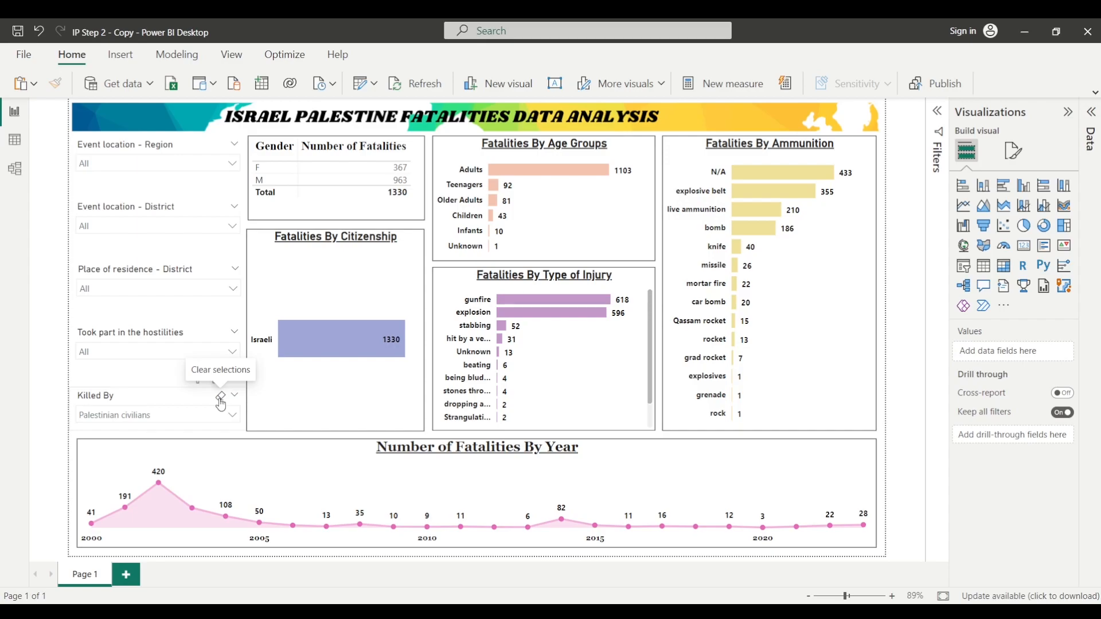
pyautogui.click(221, 398)
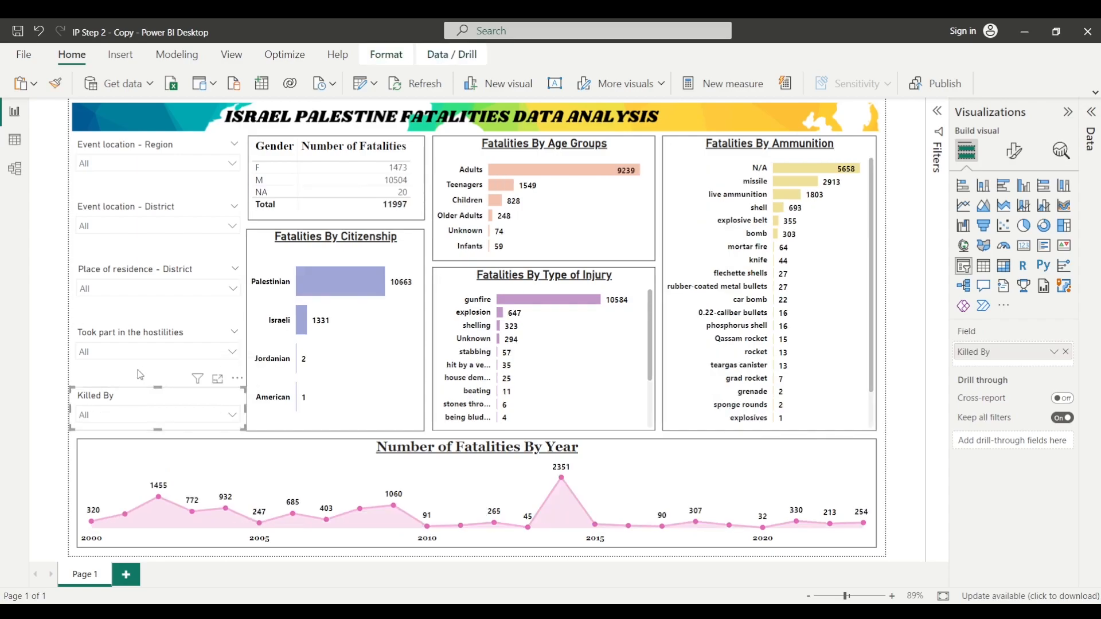
pyautogui.click(125, 384)
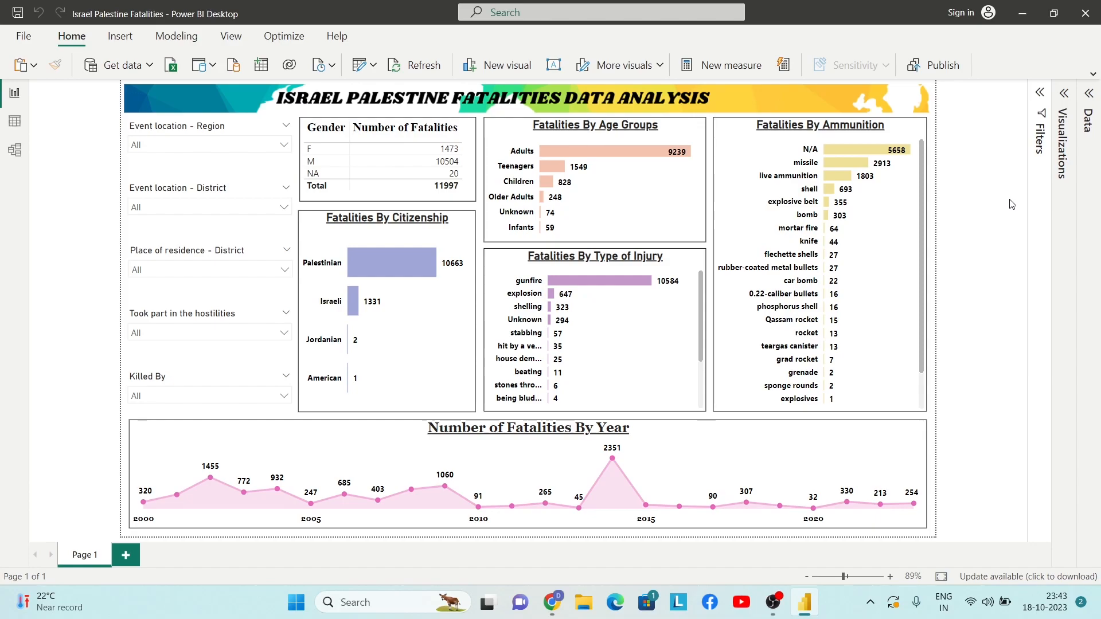
# Start signing in with the account's email address and pick the matching Microsoft account
pyautogui.click(967, 17)
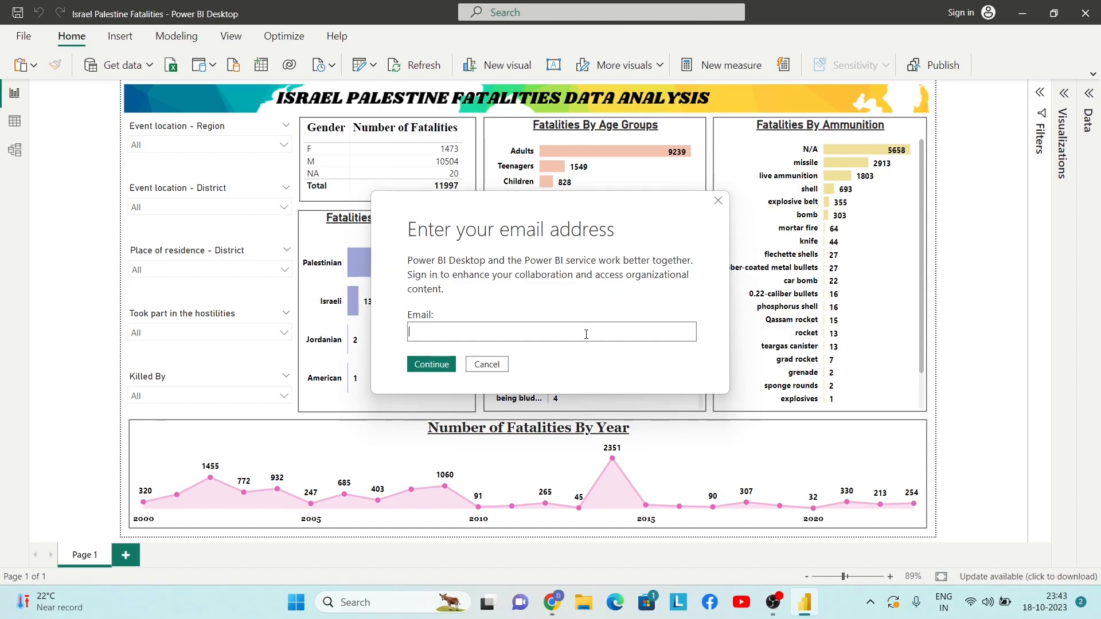
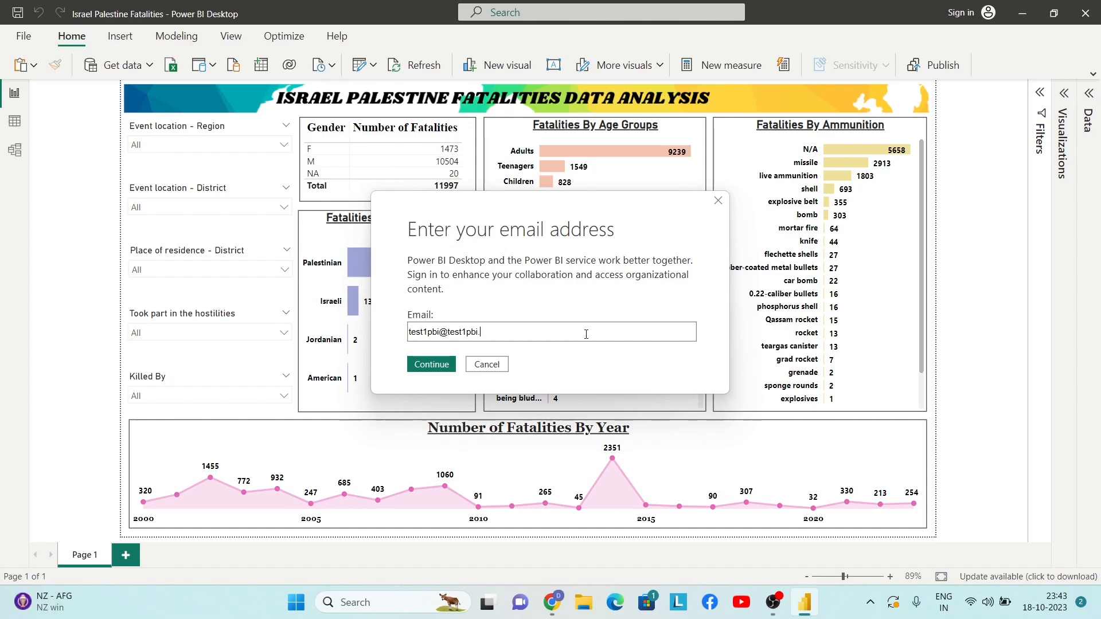
pyautogui.click(431, 366)
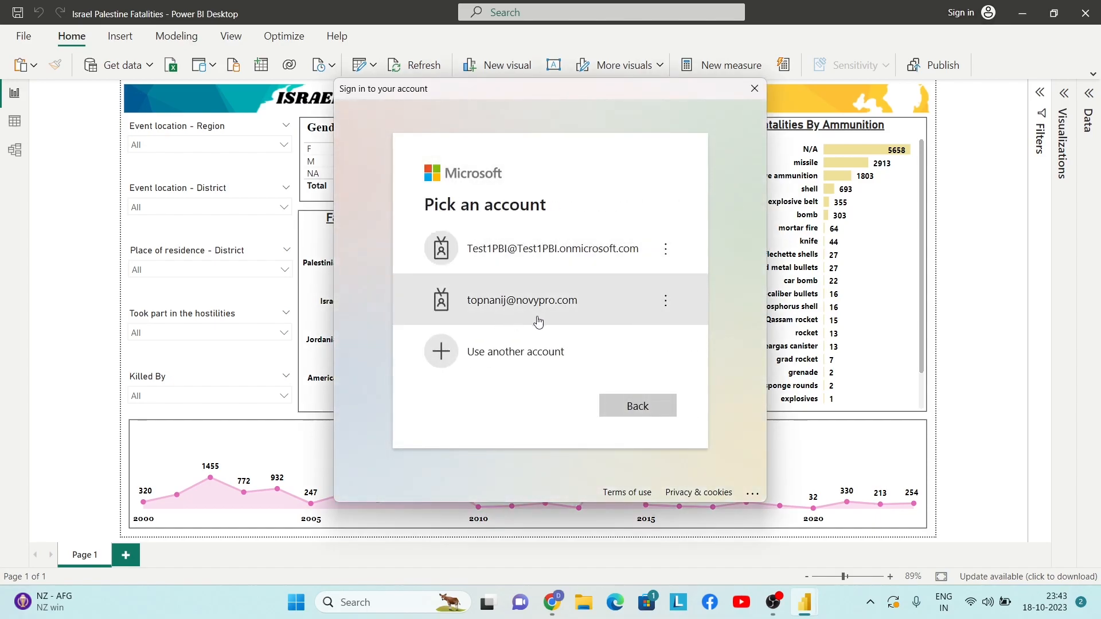
pyautogui.click(540, 257)
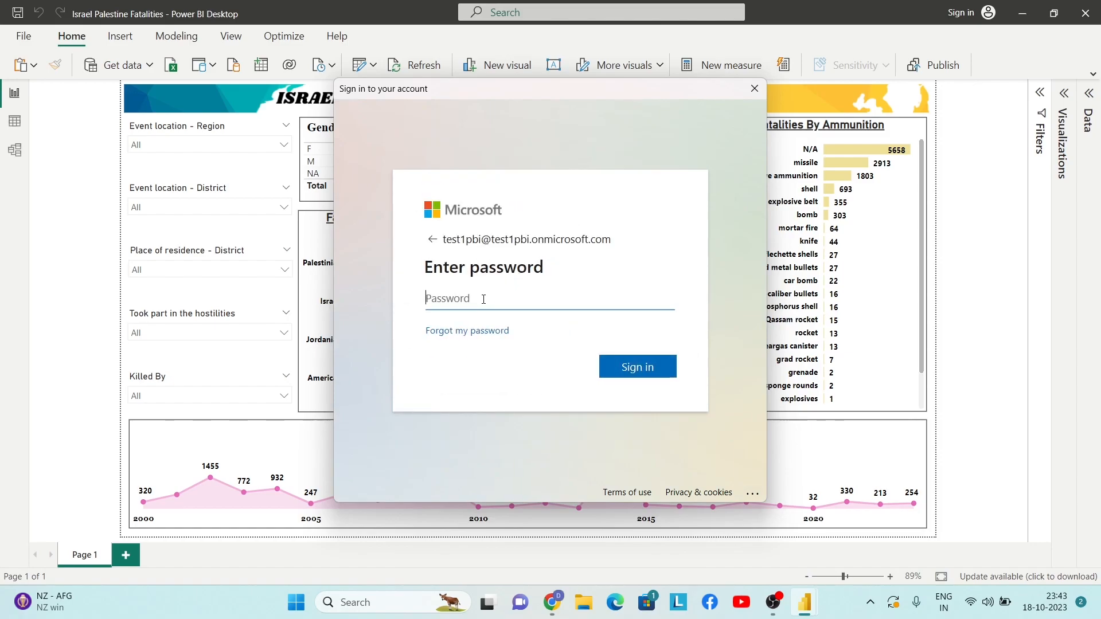
# Enter the account password and submit it to sign in
pyautogui.press('capslock')
pyautogui.write('•••••')
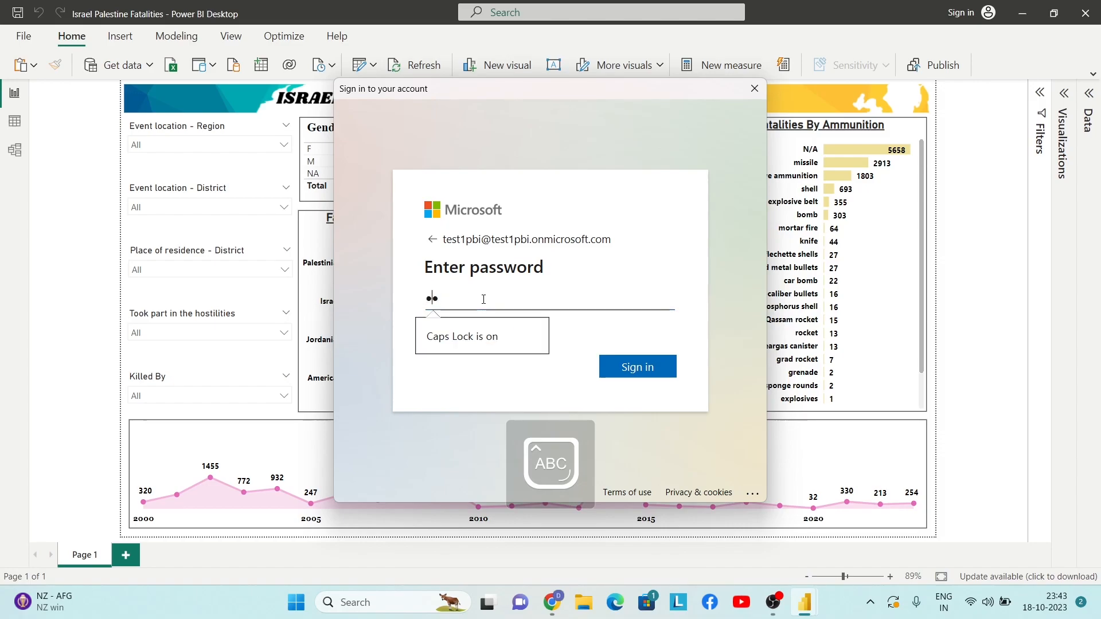
pyautogui.write('••••')
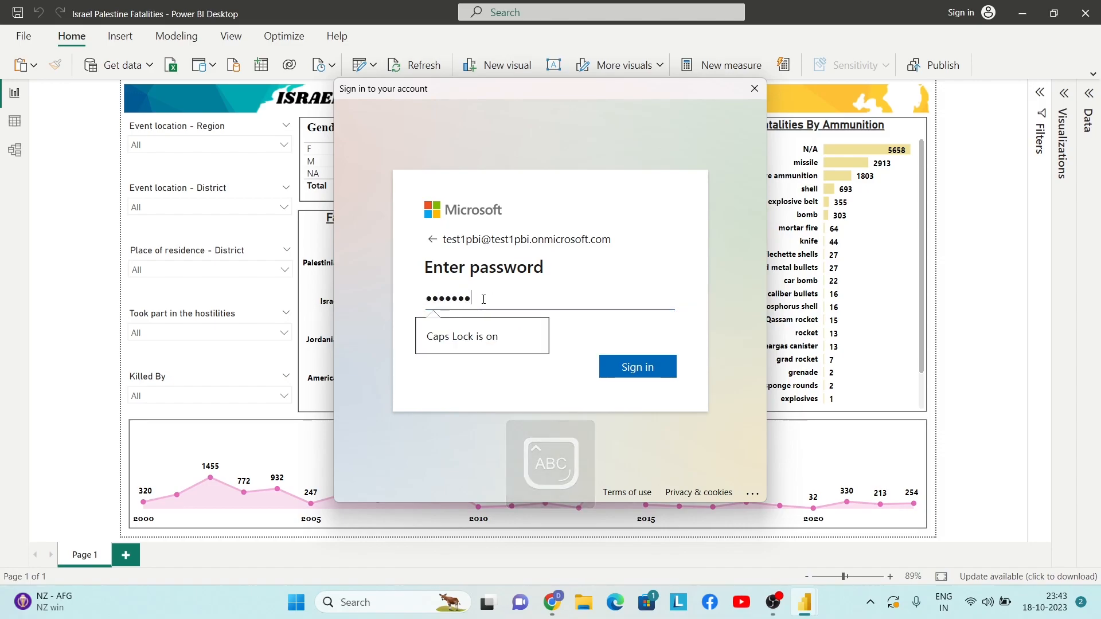
pyautogui.write('••')
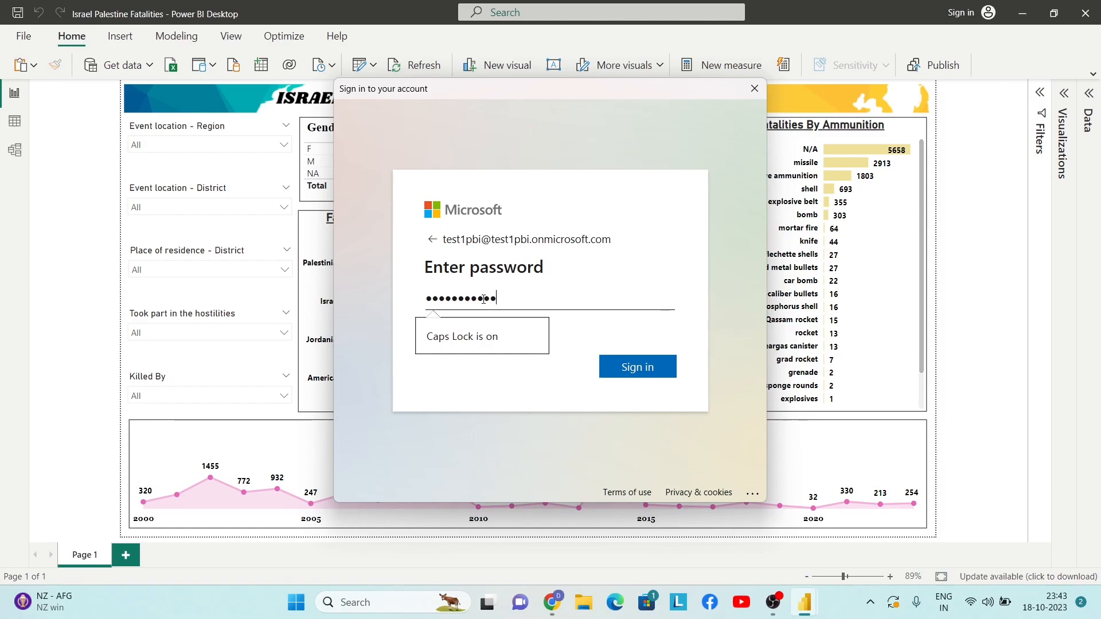
pyautogui.press('capslock')
pyautogui.write('•')
pyautogui.press('Return')
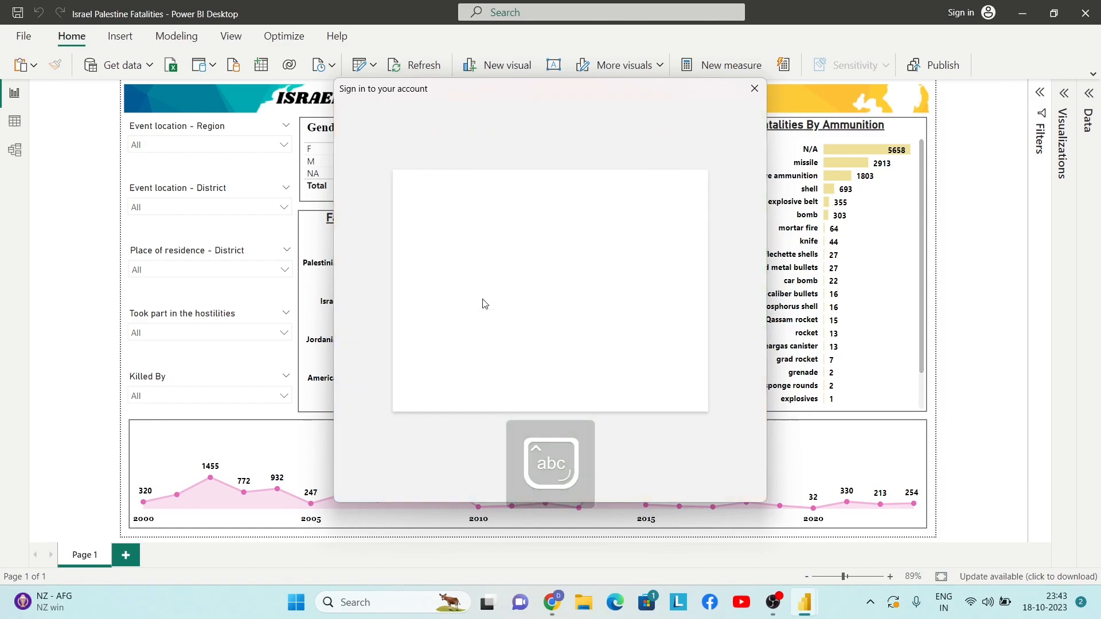
# Choose text message verification, enter the verification code and verify it to complete the sign-in
pyautogui.click(572, 295)
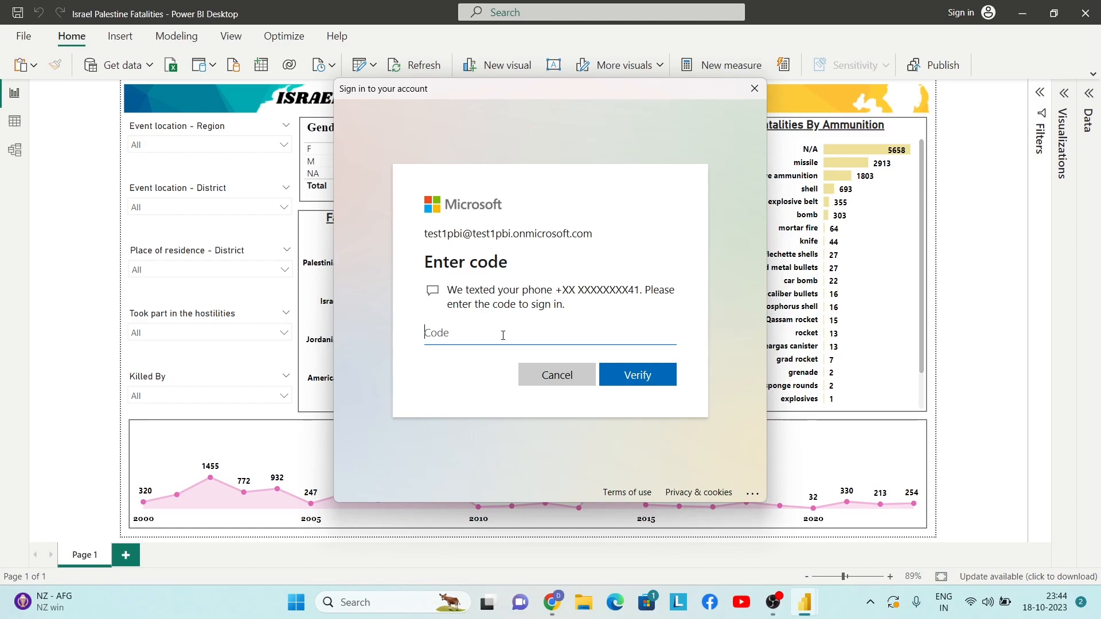
pyautogui.click(648, 376)
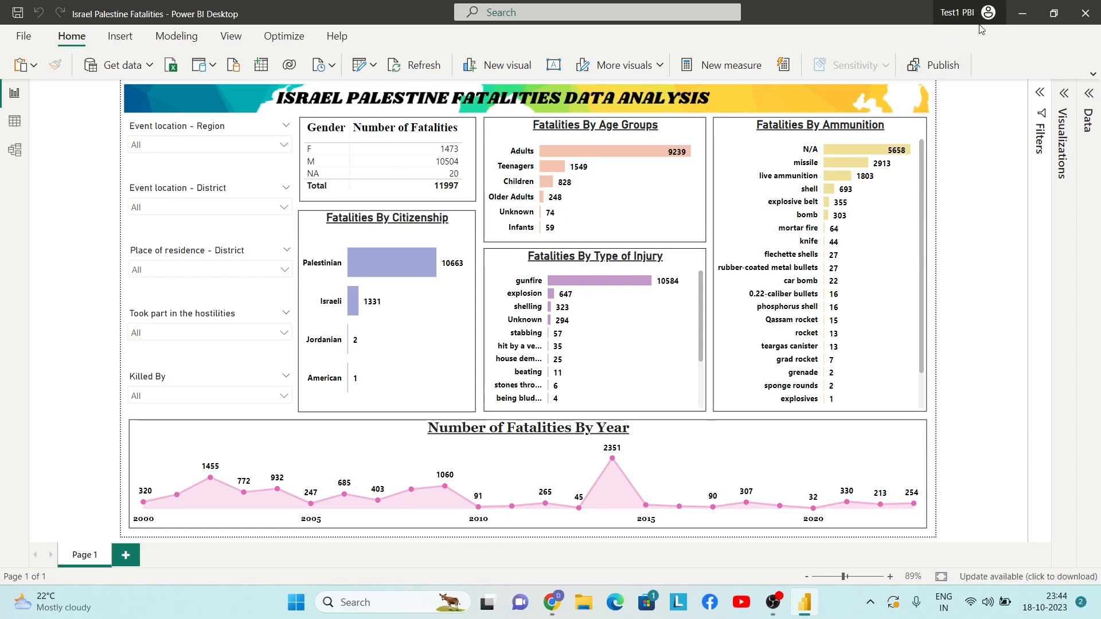
# Open the gallery of additional Power BI visuals and search it for "word"
pyautogui.click(1065, 96)
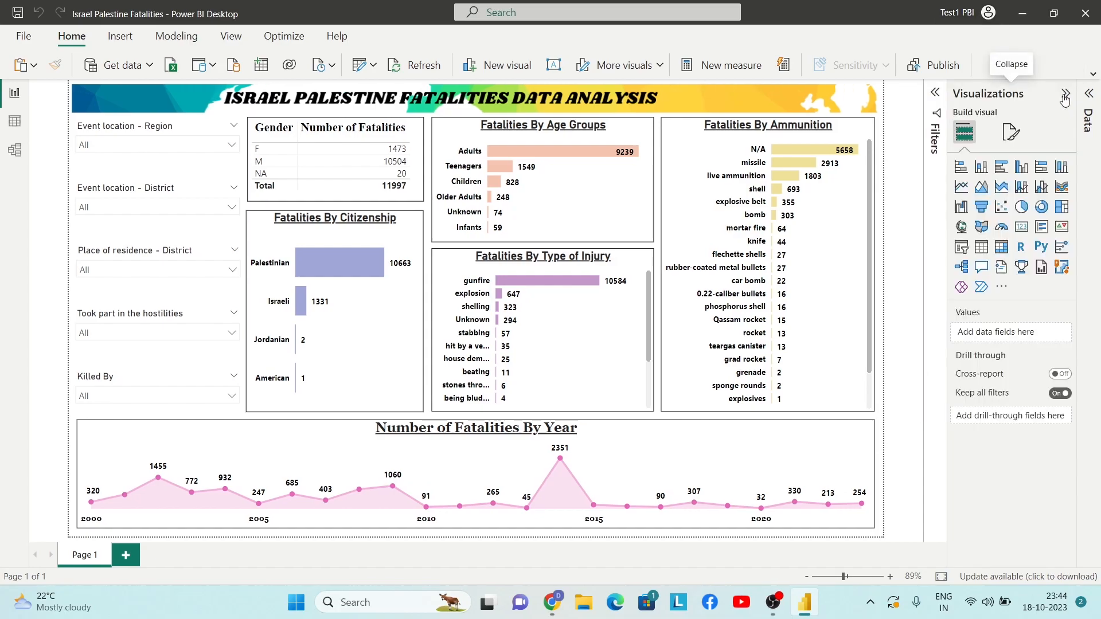
pyautogui.click(1002, 288)
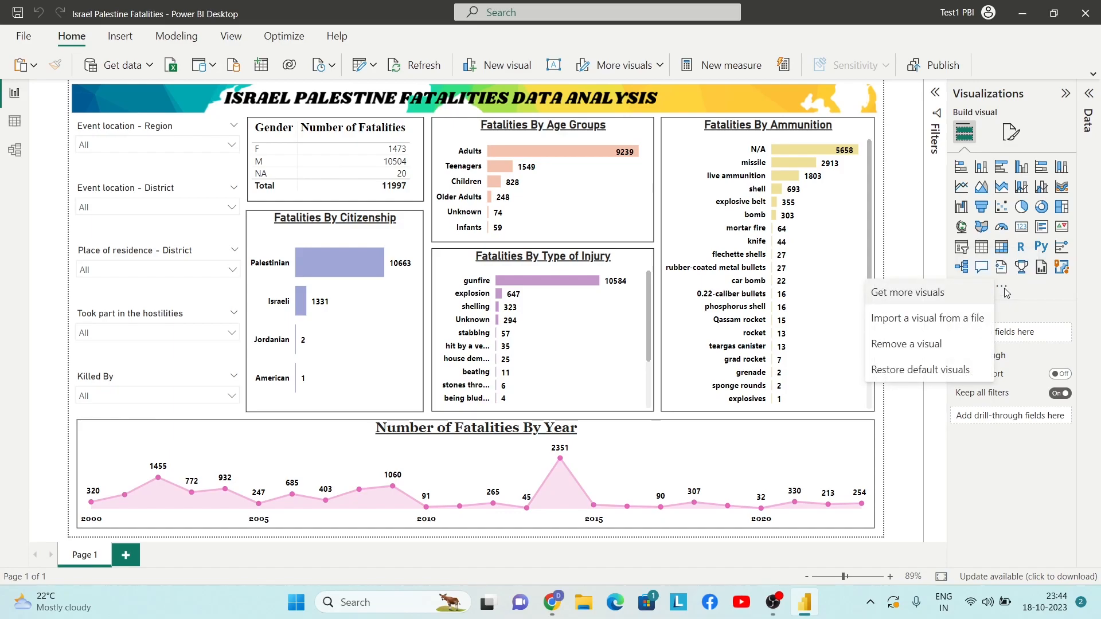
pyautogui.click(925, 299)
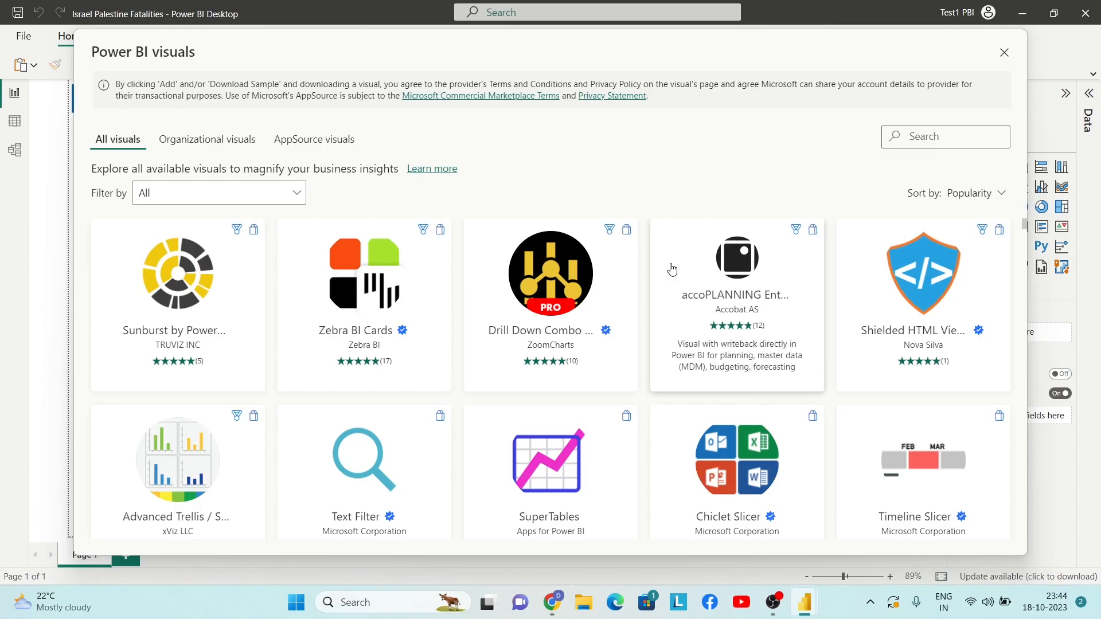
pyautogui.click(961, 133)
pyautogui.write('word')
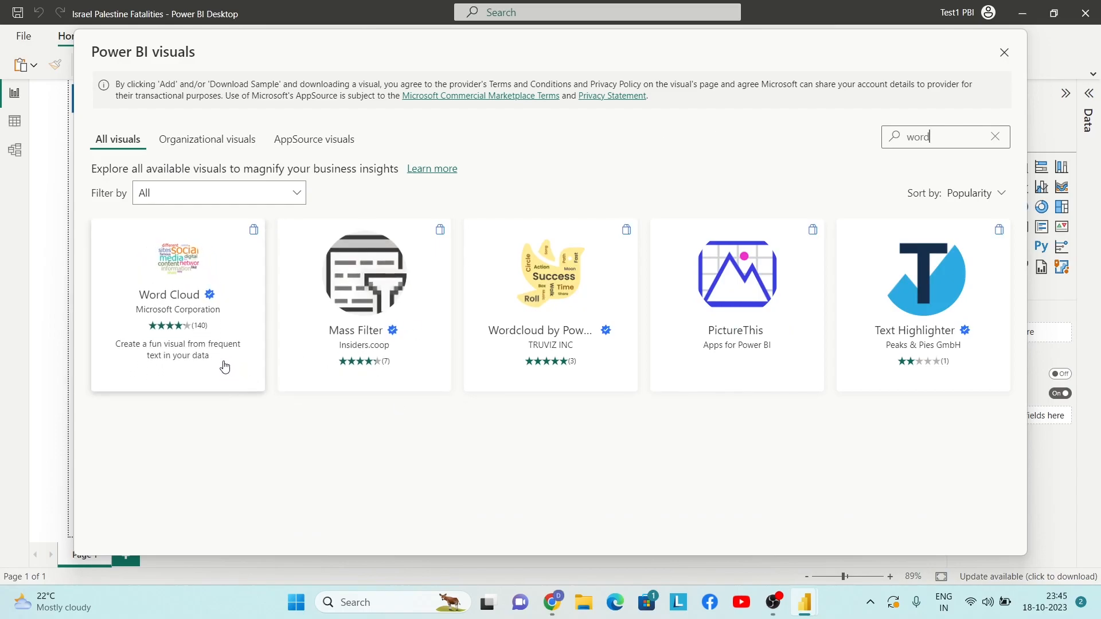
# Import Microsoft Corporation's Word Cloud visual into the report and expand the ribbon
pyautogui.click(204, 263)
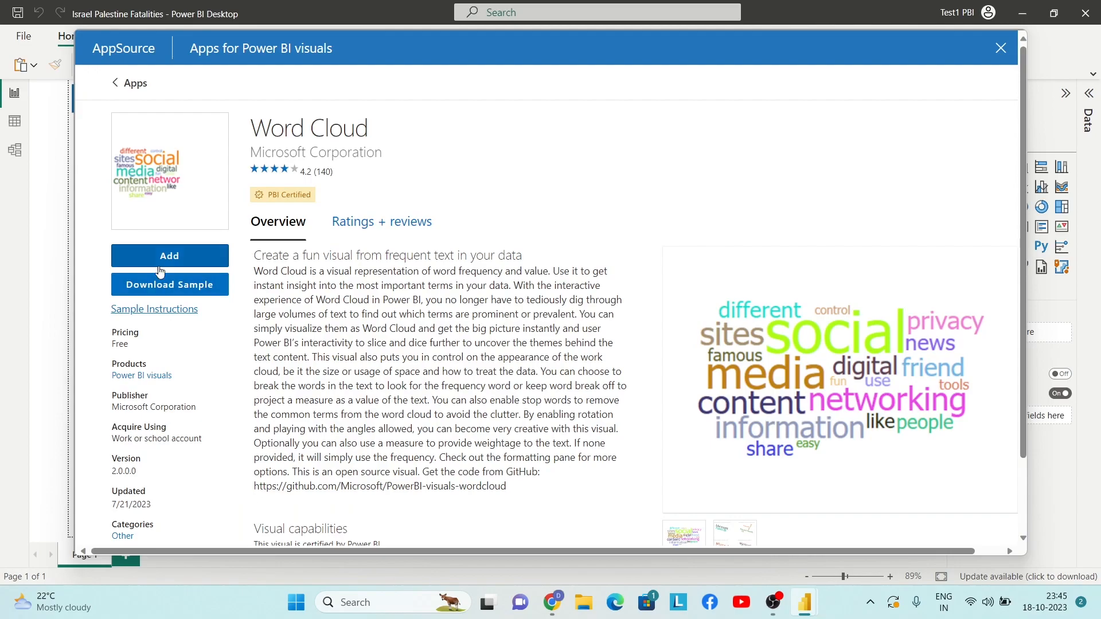
pyautogui.click(197, 263)
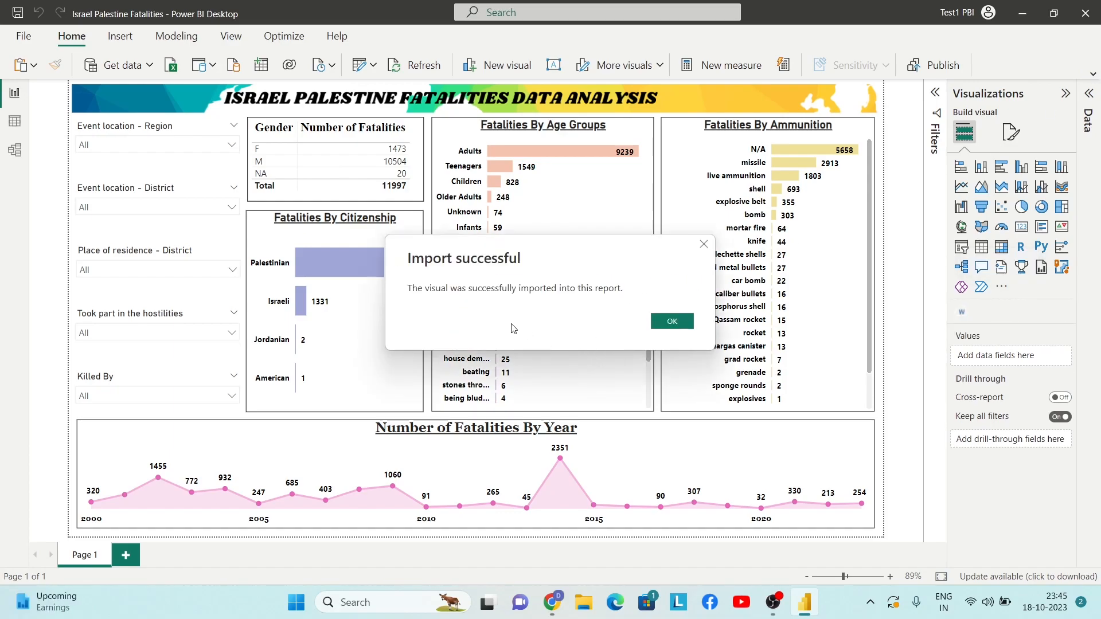
pyautogui.click(672, 323)
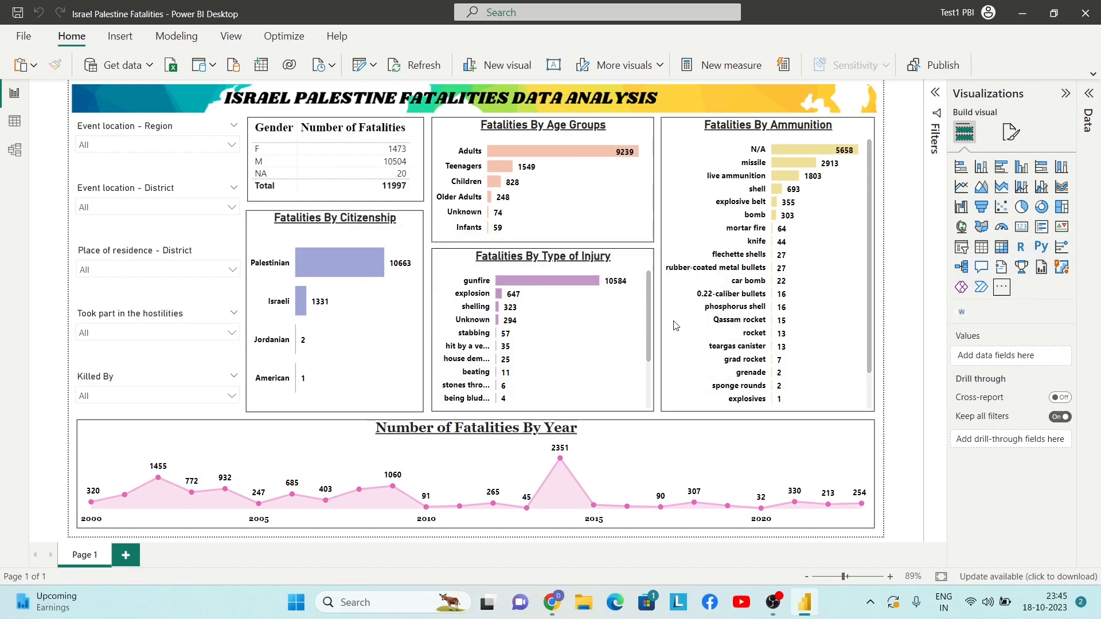
pyautogui.click(1093, 75)
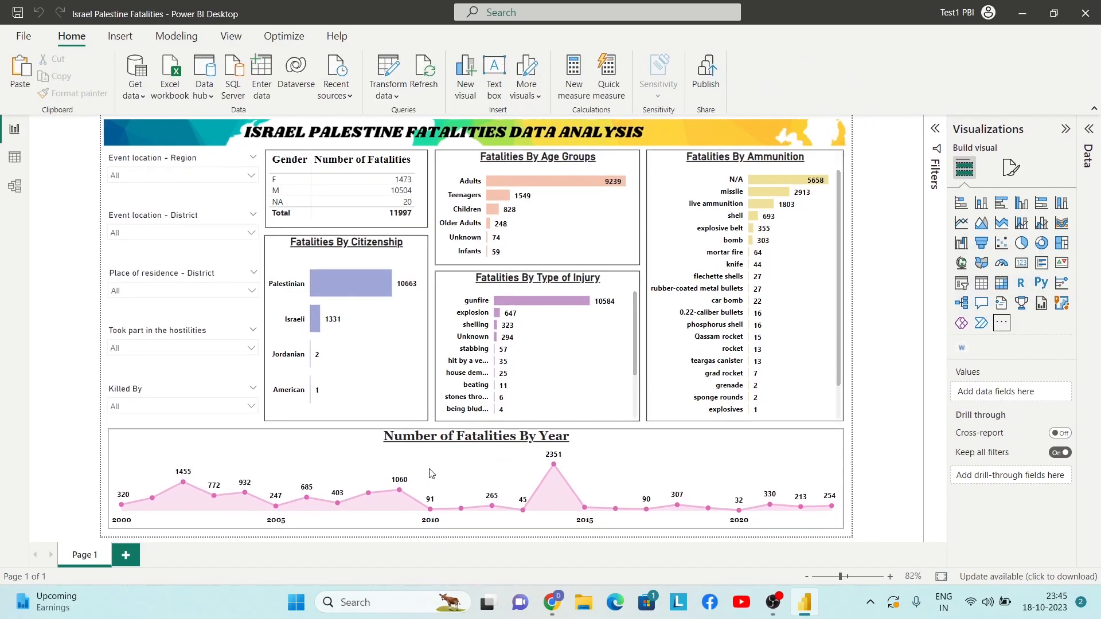
# Add a new report page, insert a Word Cloud visual and enlarge it to fill the page
pyautogui.click(127, 556)
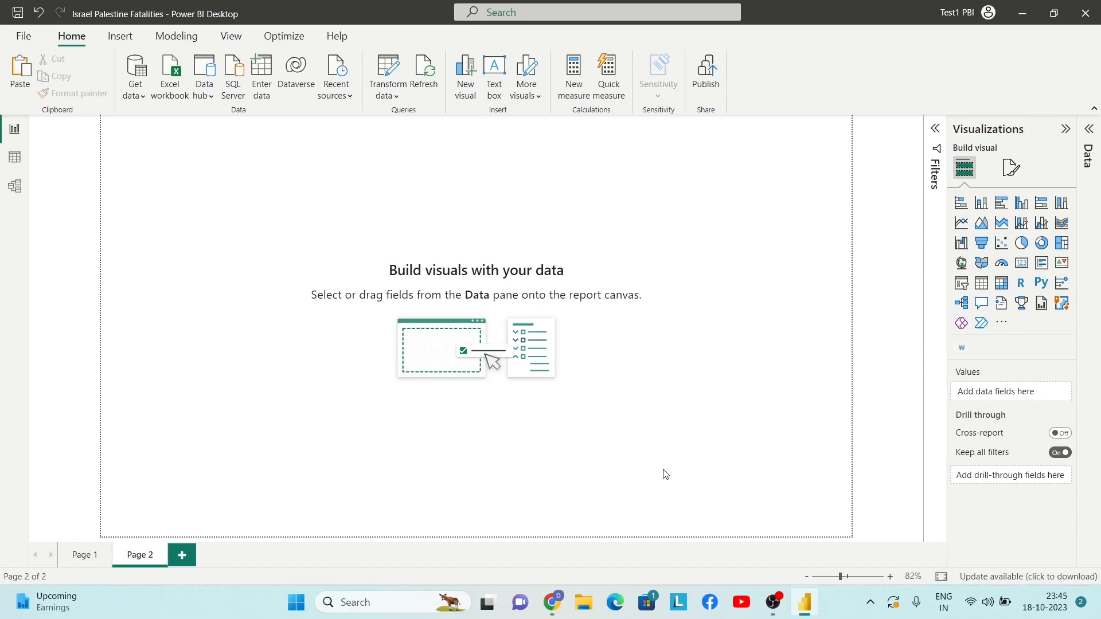
pyautogui.click(961, 347)
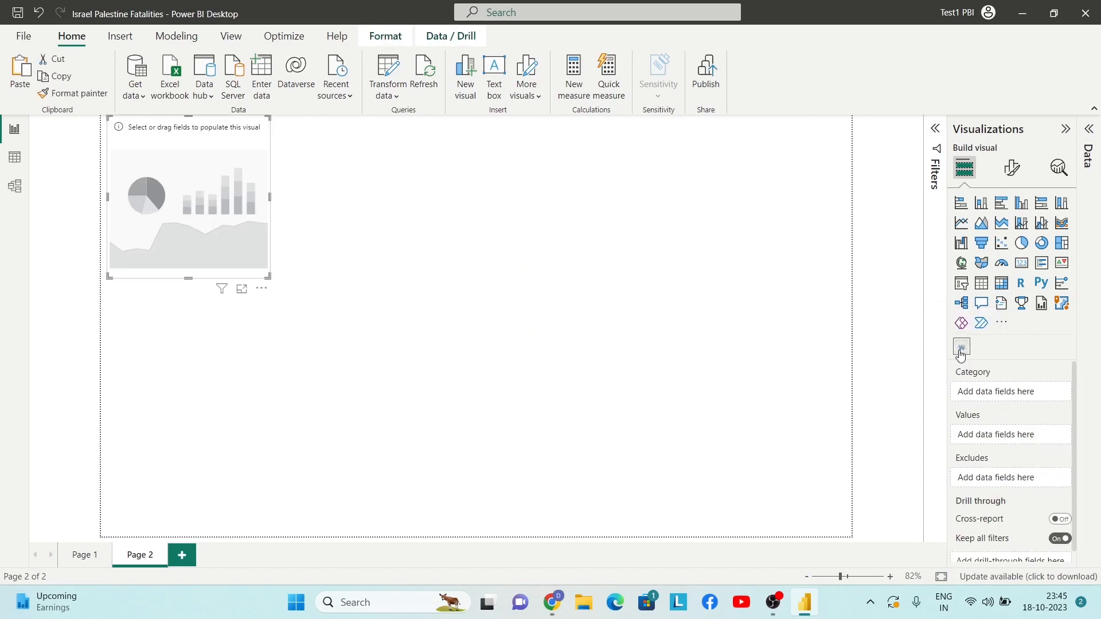
pyautogui.moveTo(217, 239); pyautogui.dragTo(215, 253)
pyautogui.moveTo(269, 287); pyautogui.dragTo(841, 526)
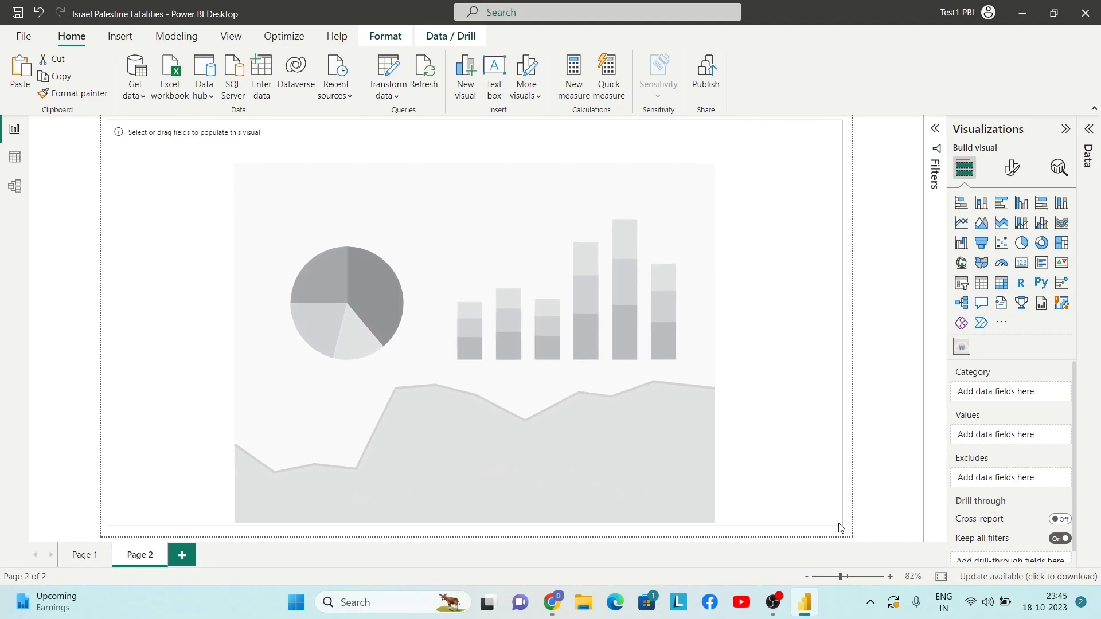
# Assign the Notes field of Data Table as the word cloud's category and collapse the side panes
pyautogui.click(1065, 129)
pyautogui.click(1090, 130)
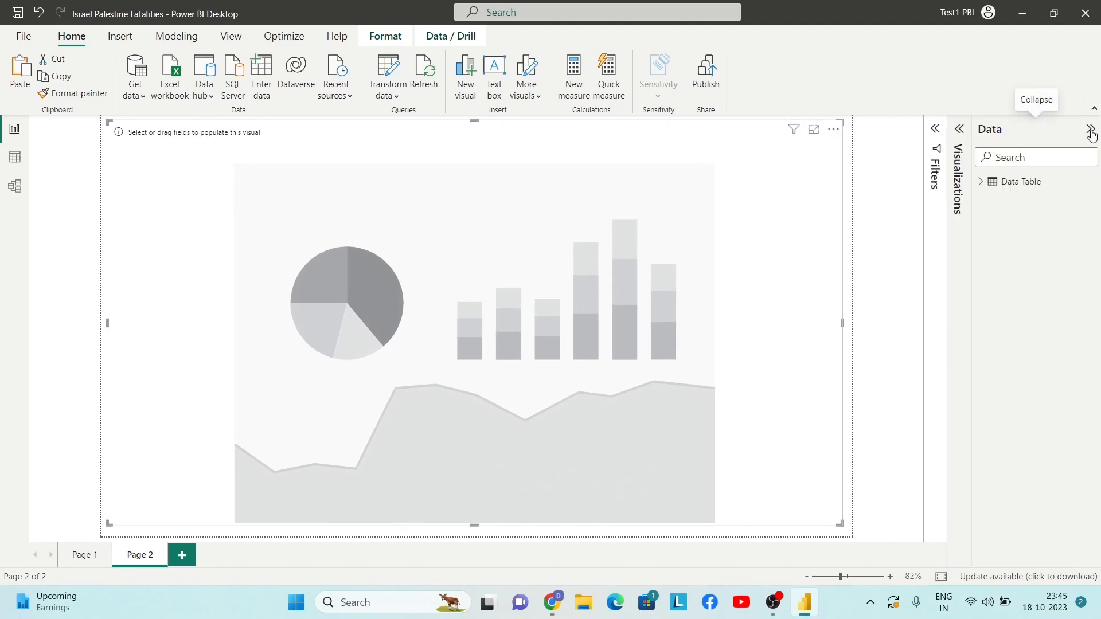
pyautogui.click(982, 182)
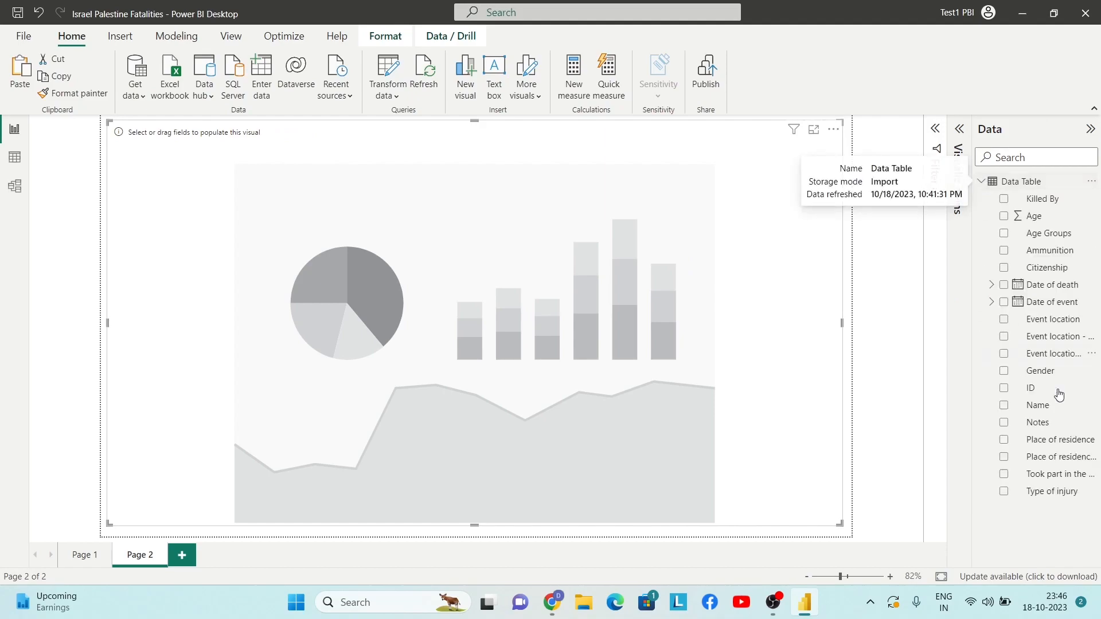
pyautogui.moveTo(972, 427); pyautogui.dragTo(925, 426)
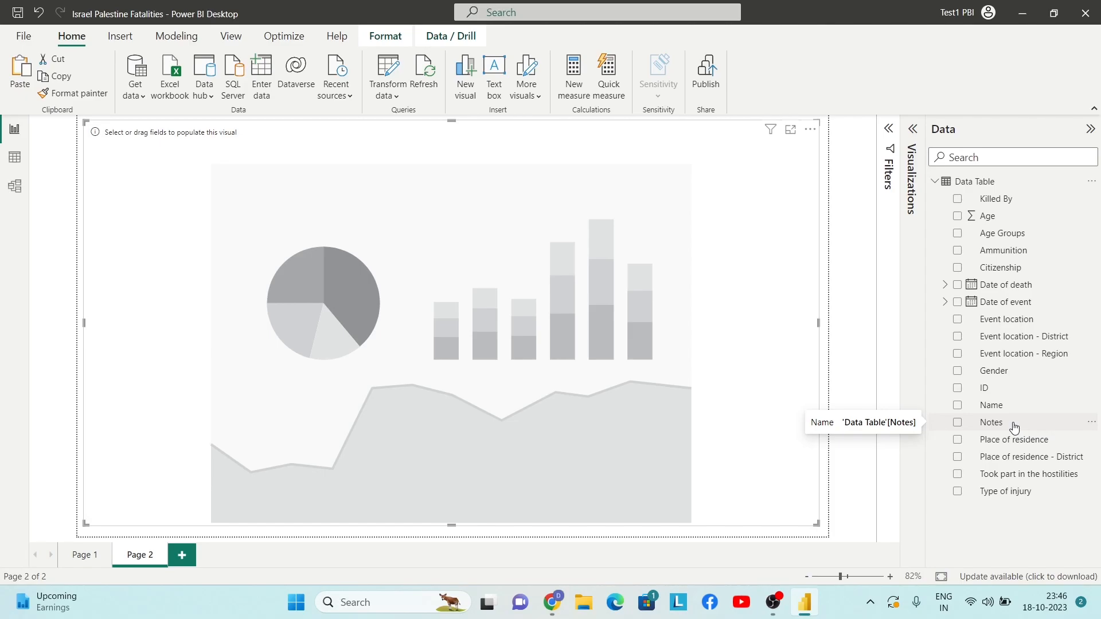
pyautogui.click(913, 129)
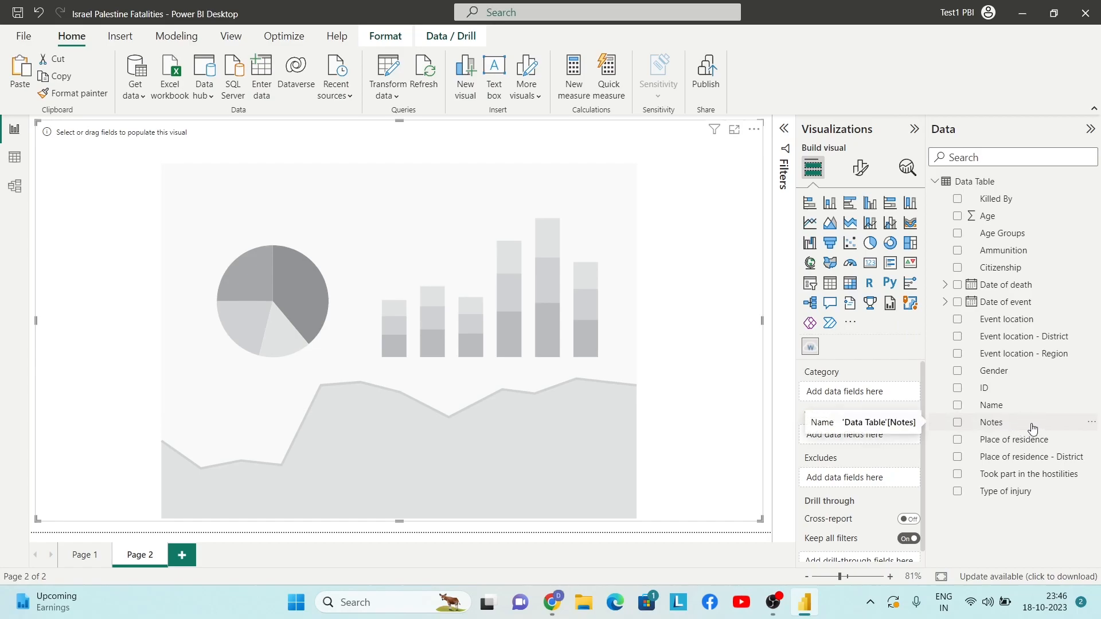
pyautogui.moveTo(1026, 429); pyautogui.dragTo(875, 395)
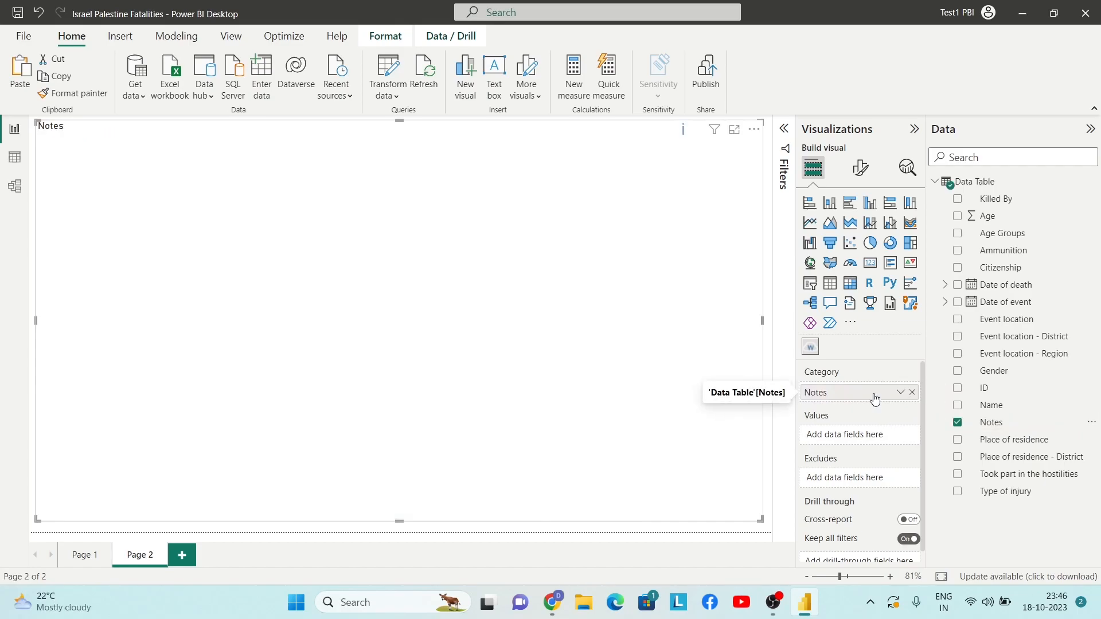
pyautogui.click(914, 129)
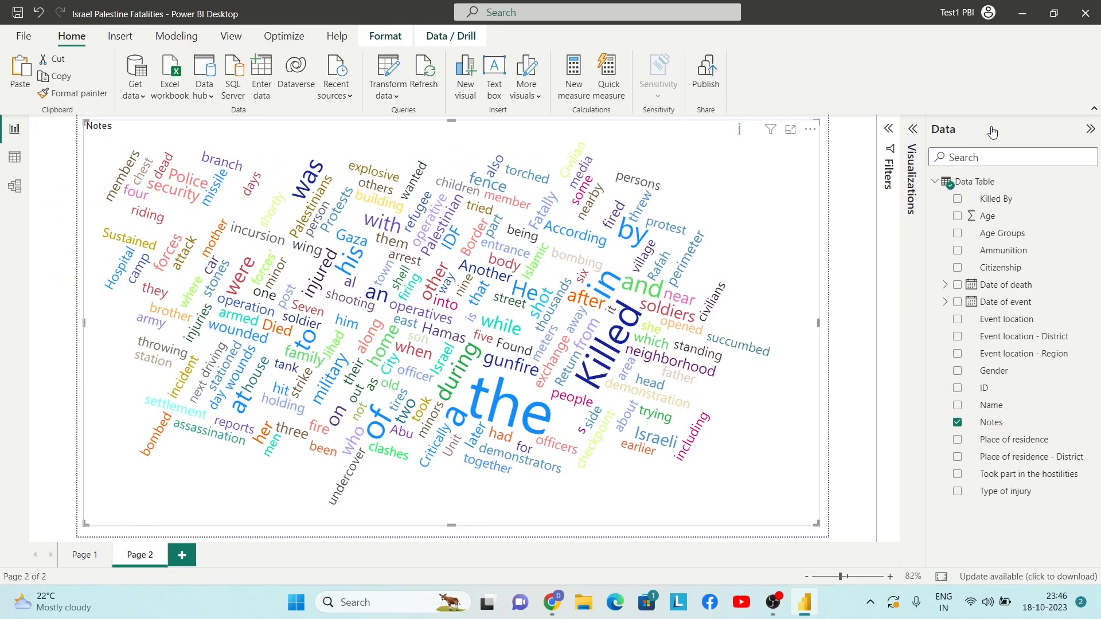
pyautogui.click(1085, 131)
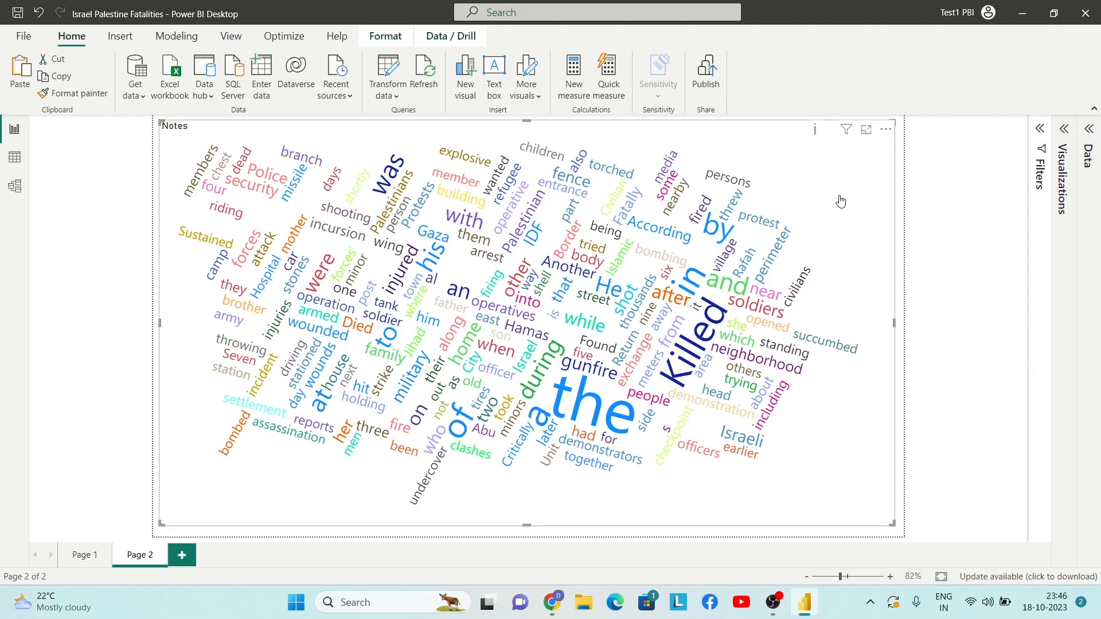
# Turn off Rotate Text in the word cloud's formatting so that all words run horizontally
pyautogui.click(1064, 128)
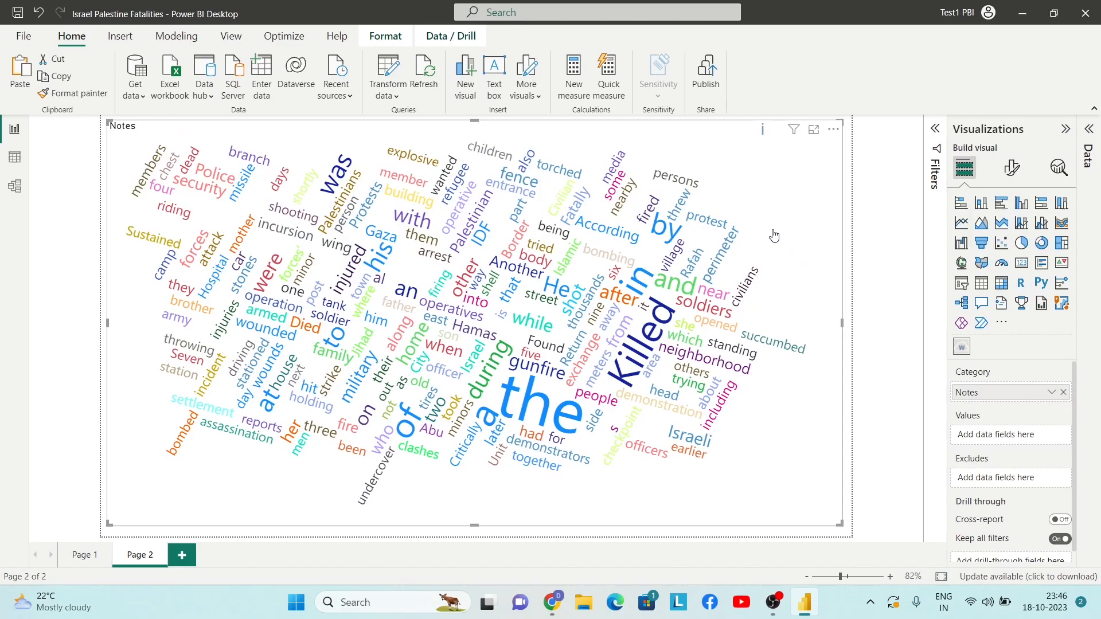
pyautogui.click(1012, 172)
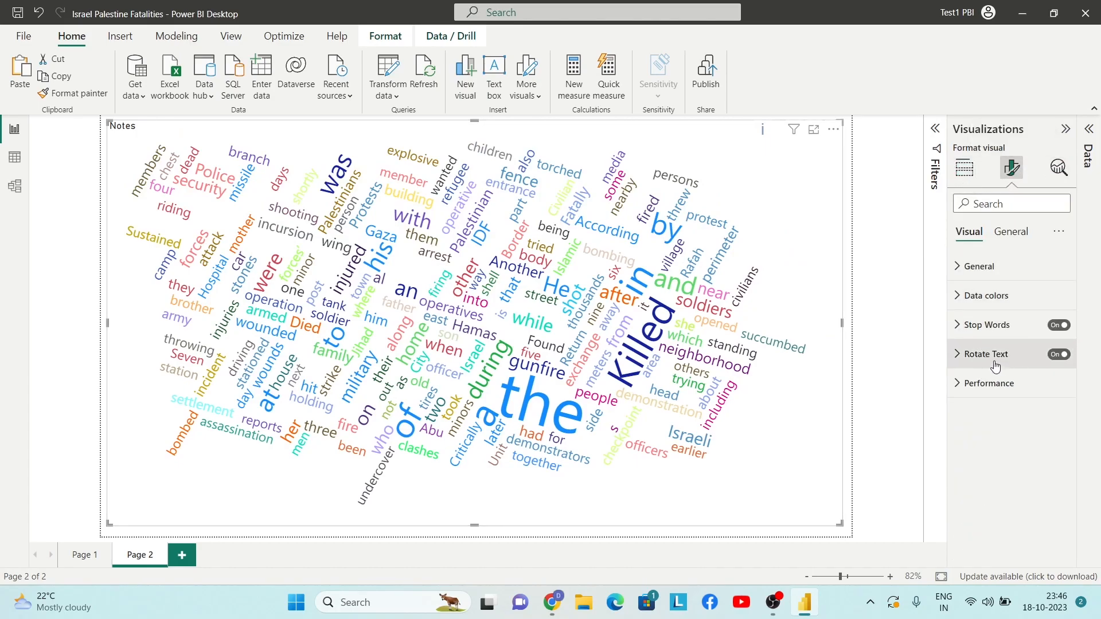
pyautogui.click(1059, 356)
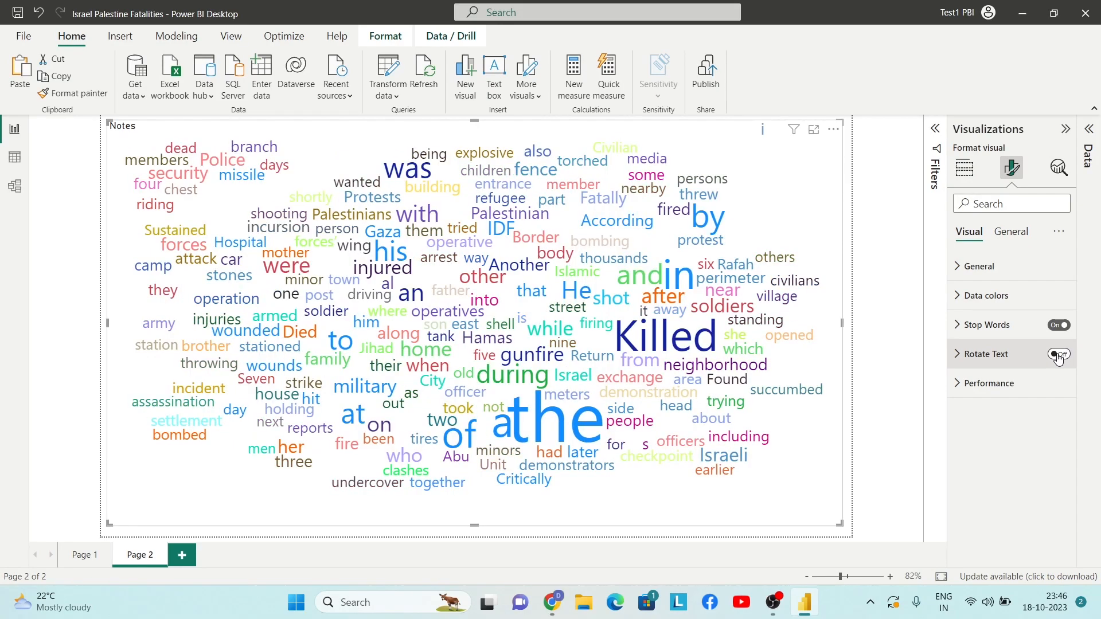
pyautogui.moveTo(582, 428)
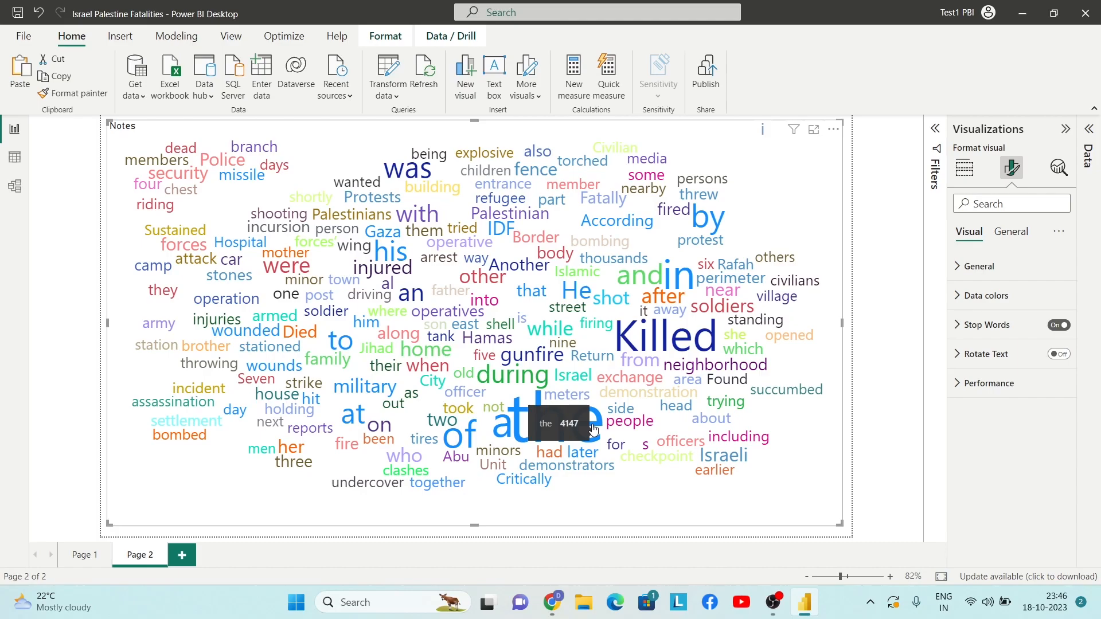
pyautogui.moveTo(579, 371)
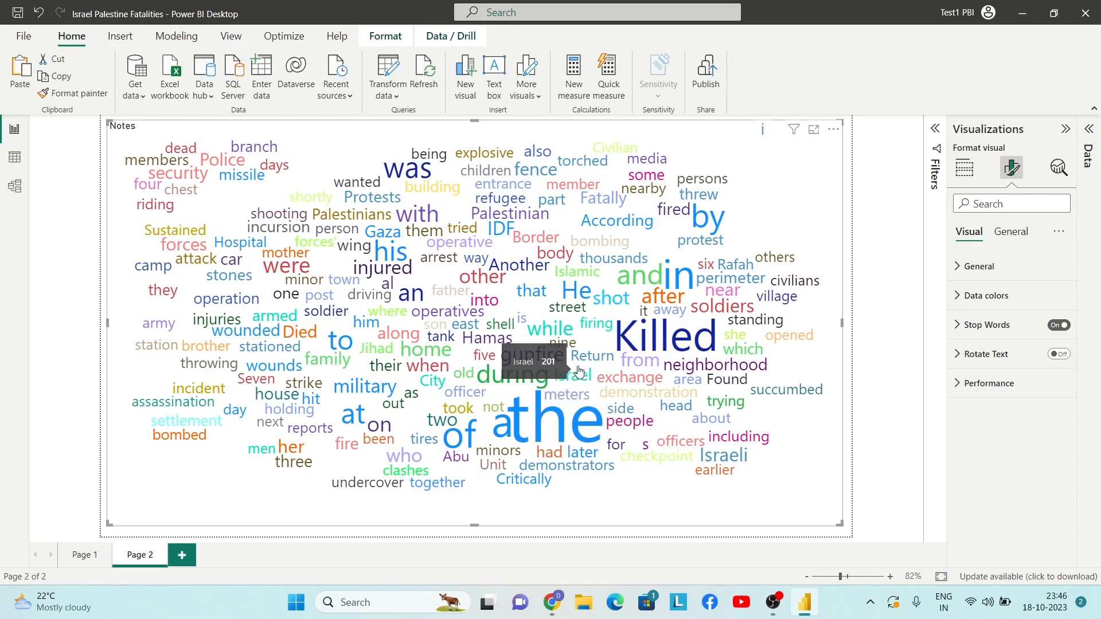
pyautogui.moveTo(536, 436)
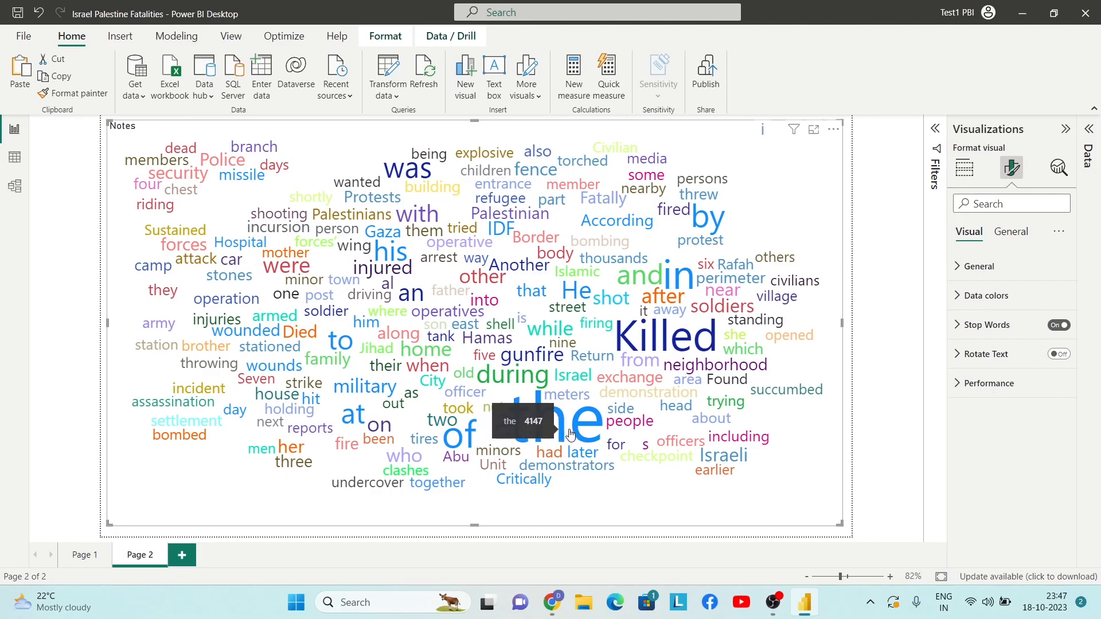
pyautogui.moveTo(677, 348)
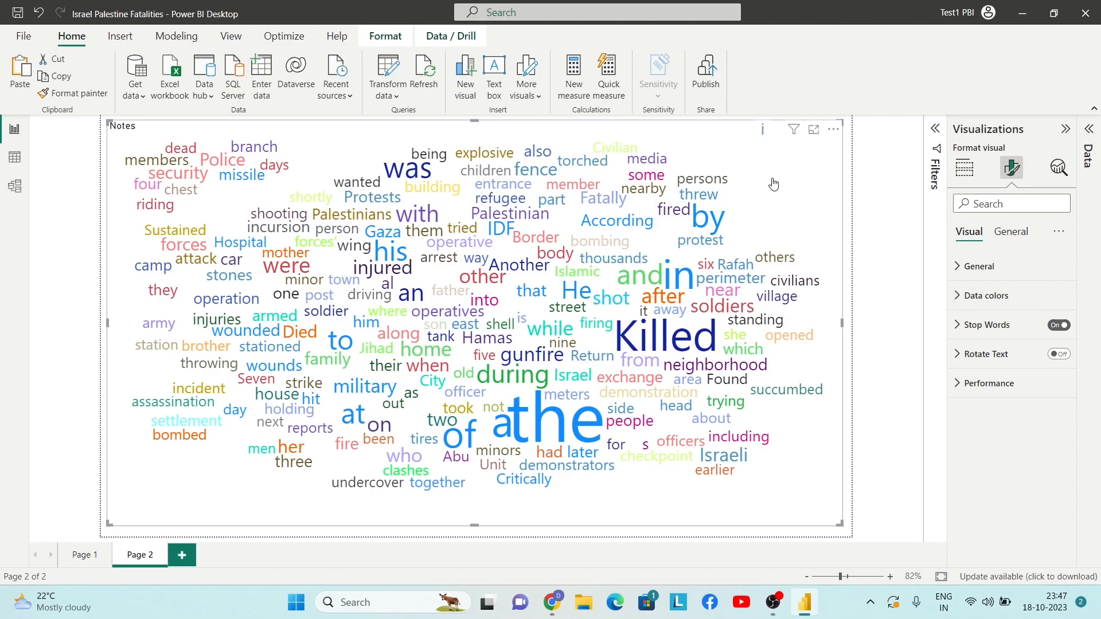
# Turn off the word cloud's title in its general formatting and collapse the formatting pane
pyautogui.click(1012, 232)
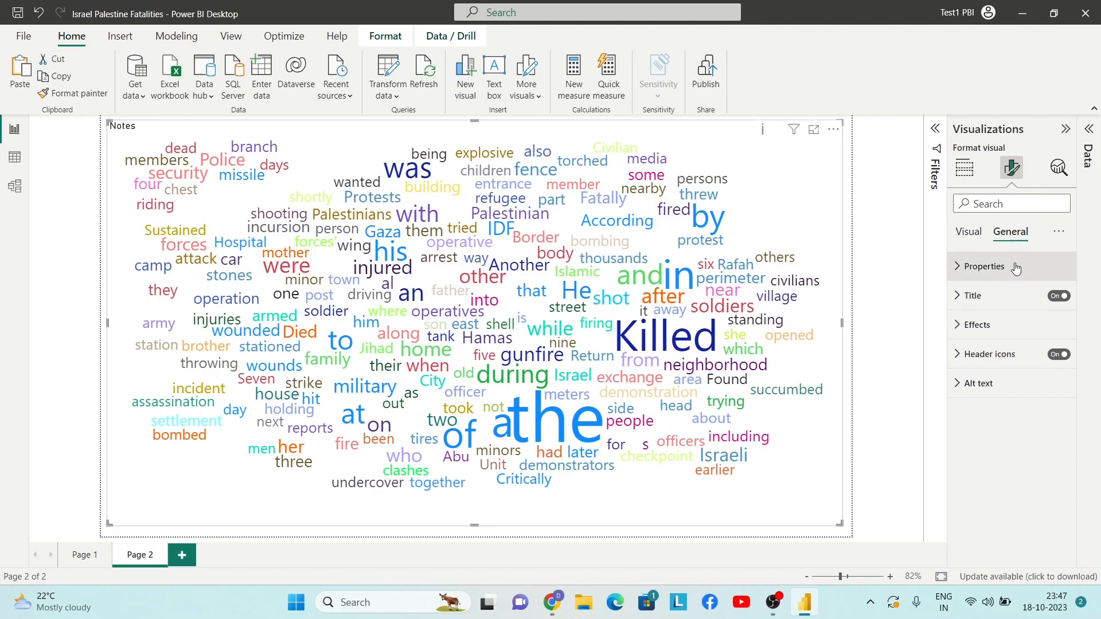
pyautogui.click(1057, 296)
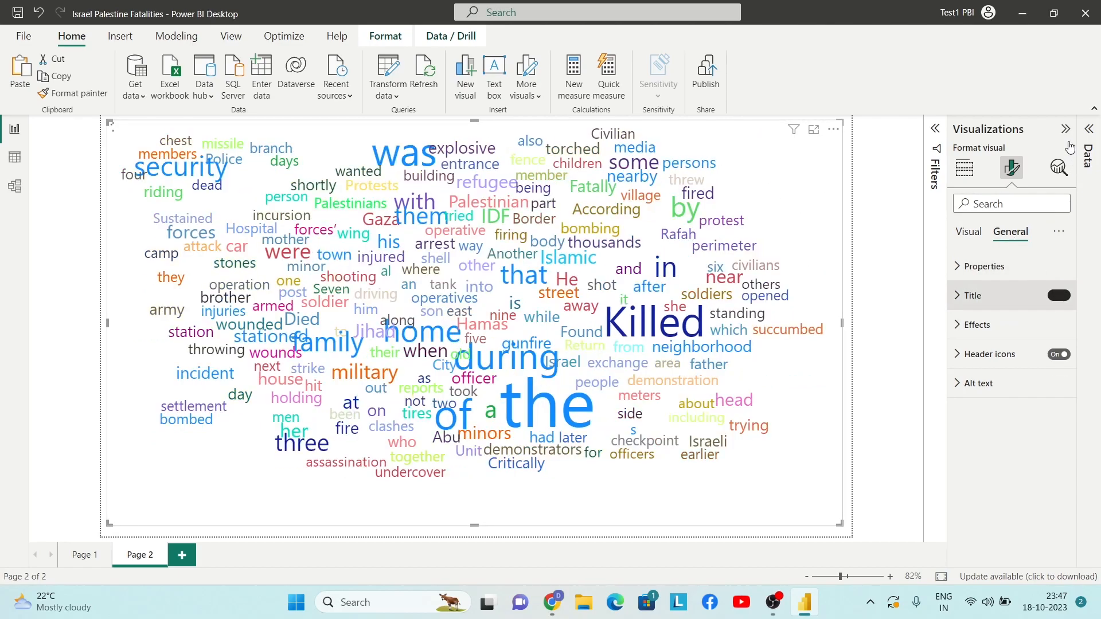
pyautogui.click(1066, 131)
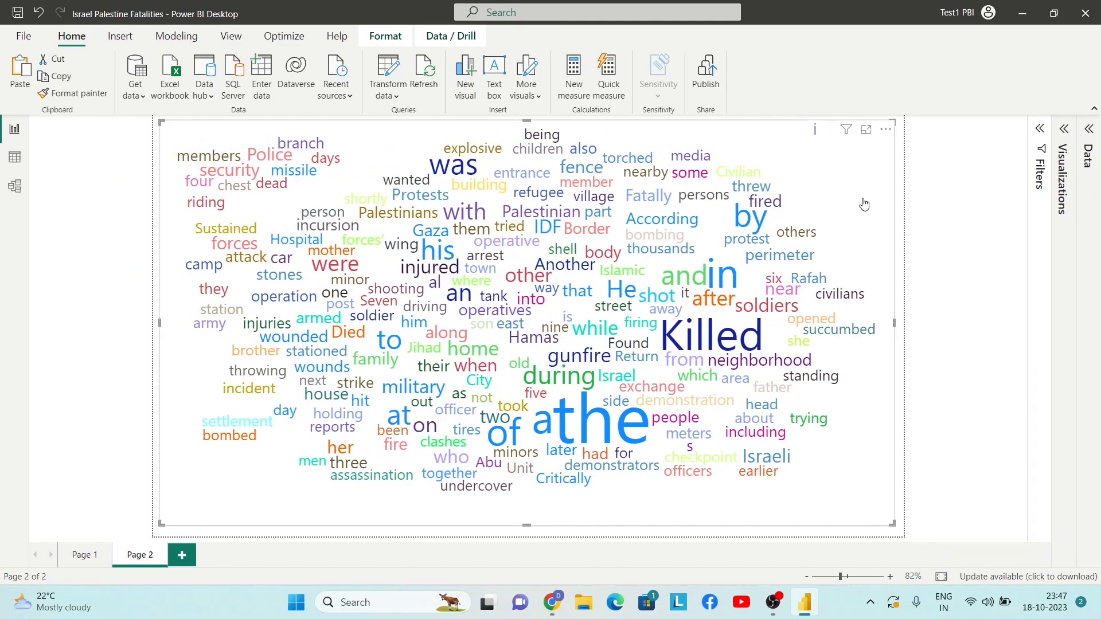
# Turn on the visual border in the word cloud's effects, deselect the visual and collapse the pane
pyautogui.click(1064, 130)
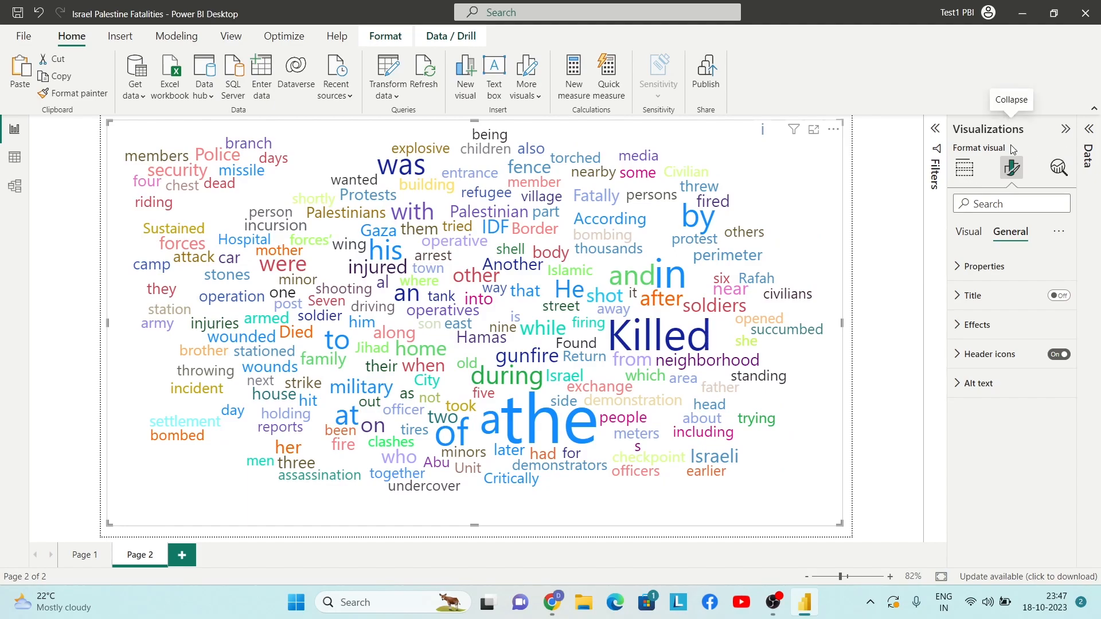
pyautogui.click(993, 334)
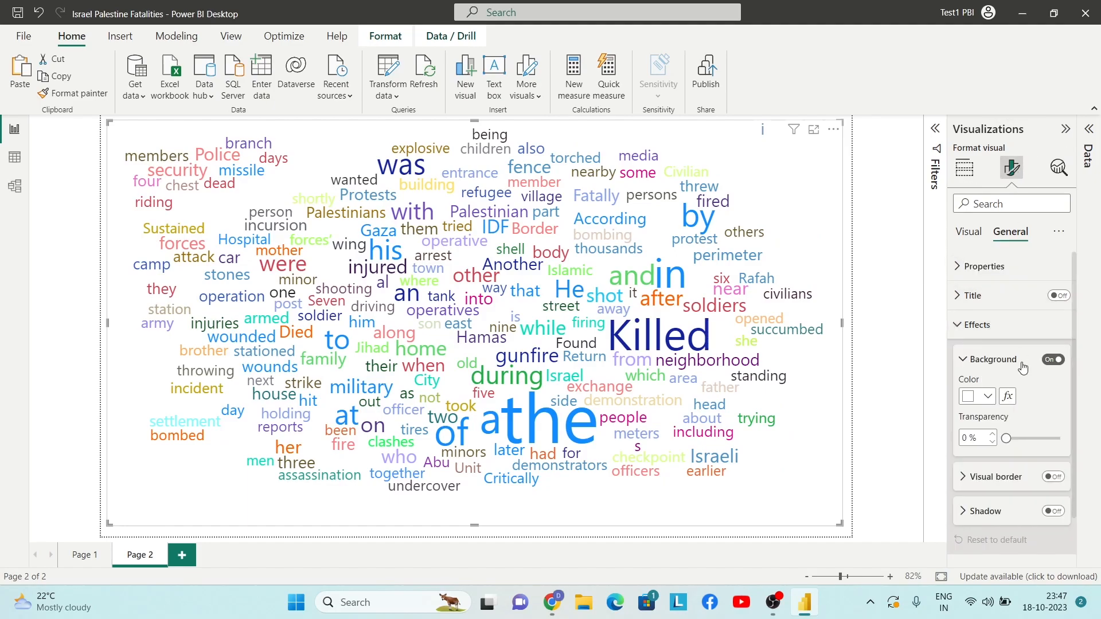
pyautogui.click(1060, 480)
pyautogui.click(848, 413)
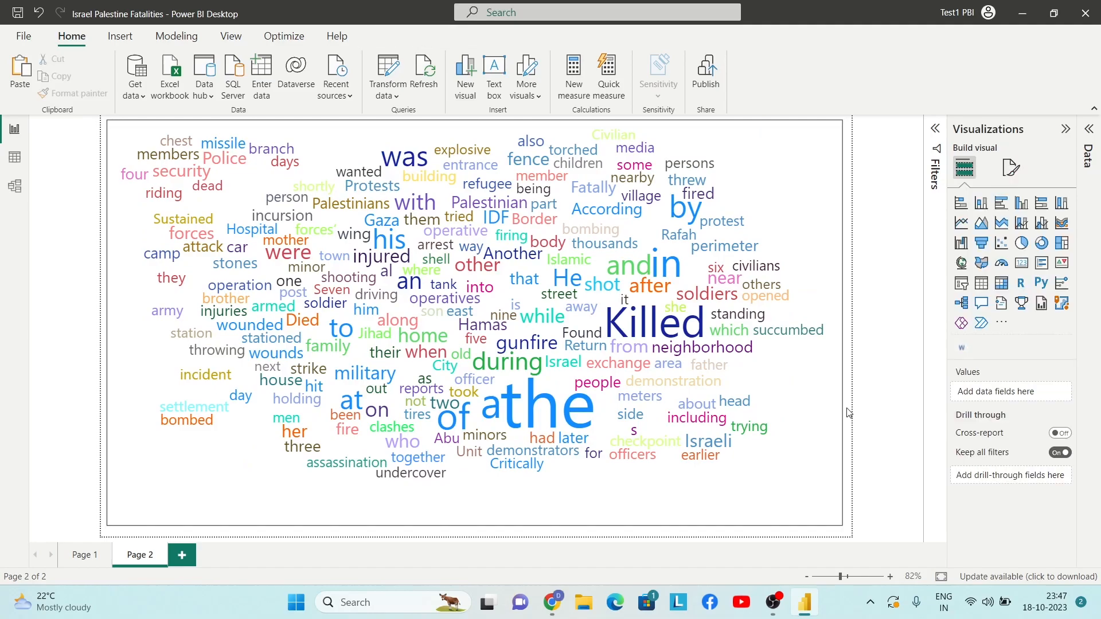
pyautogui.click(1065, 129)
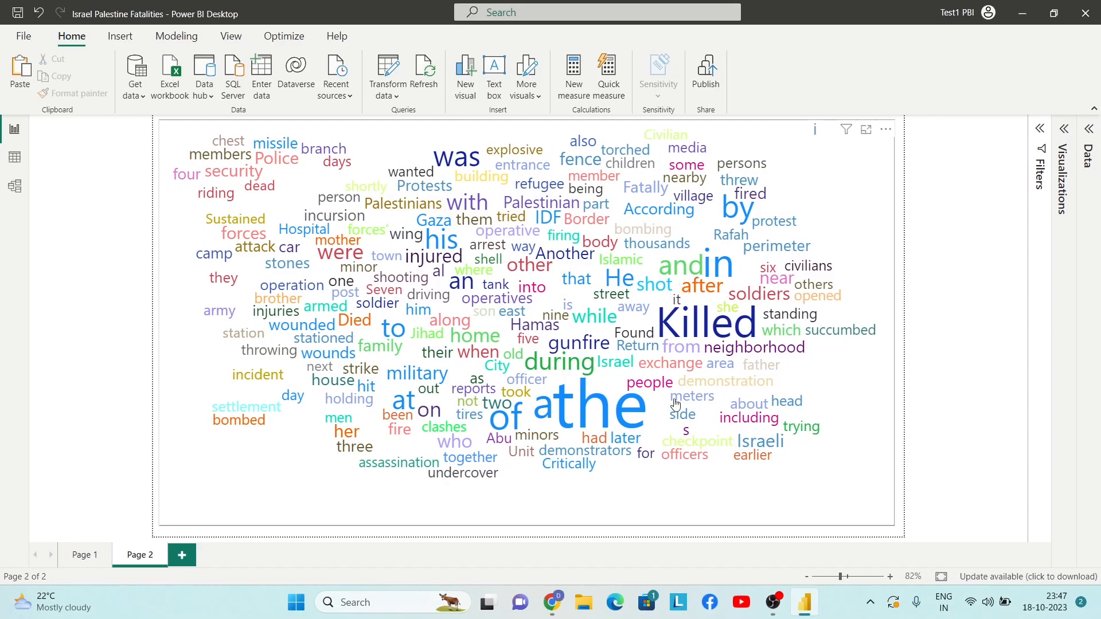
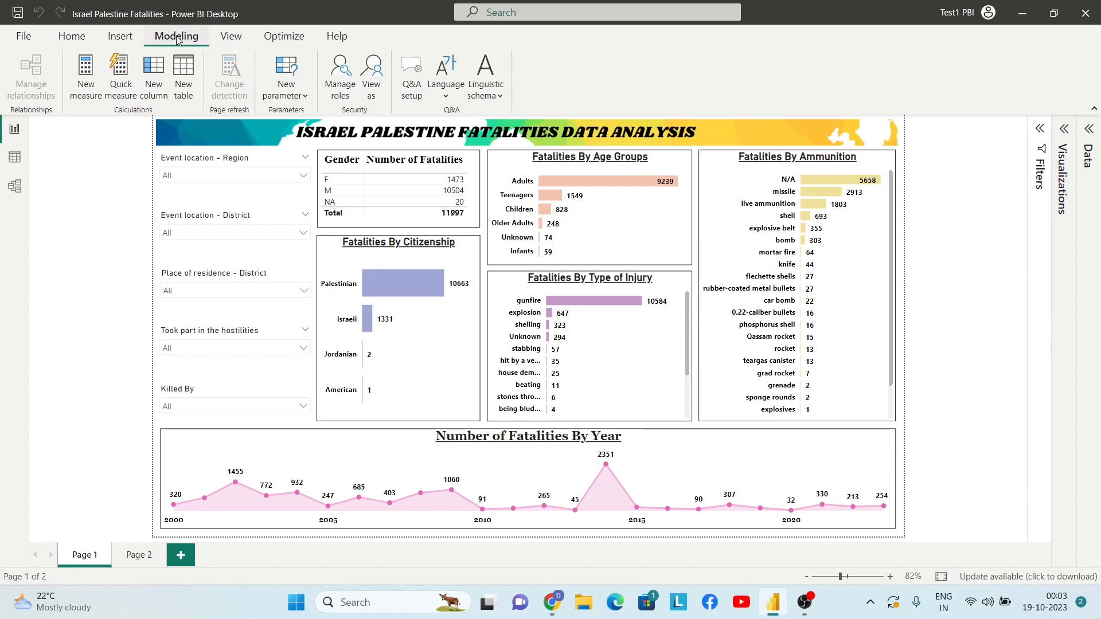
# Create a new security role named Role 1
pyautogui.click(345, 99)
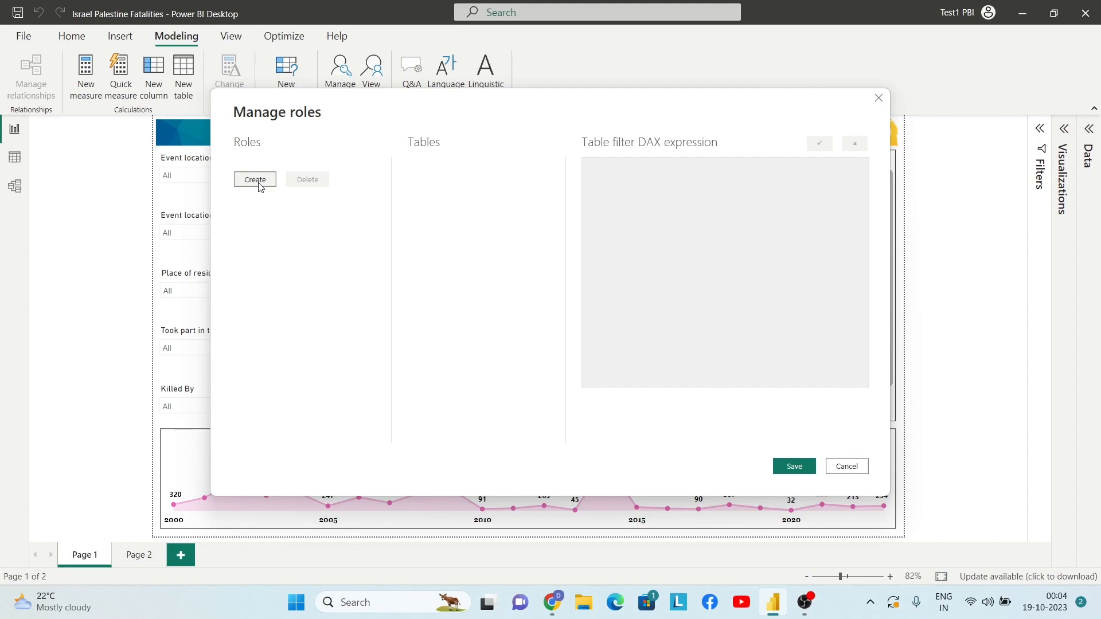
pyautogui.click(263, 183)
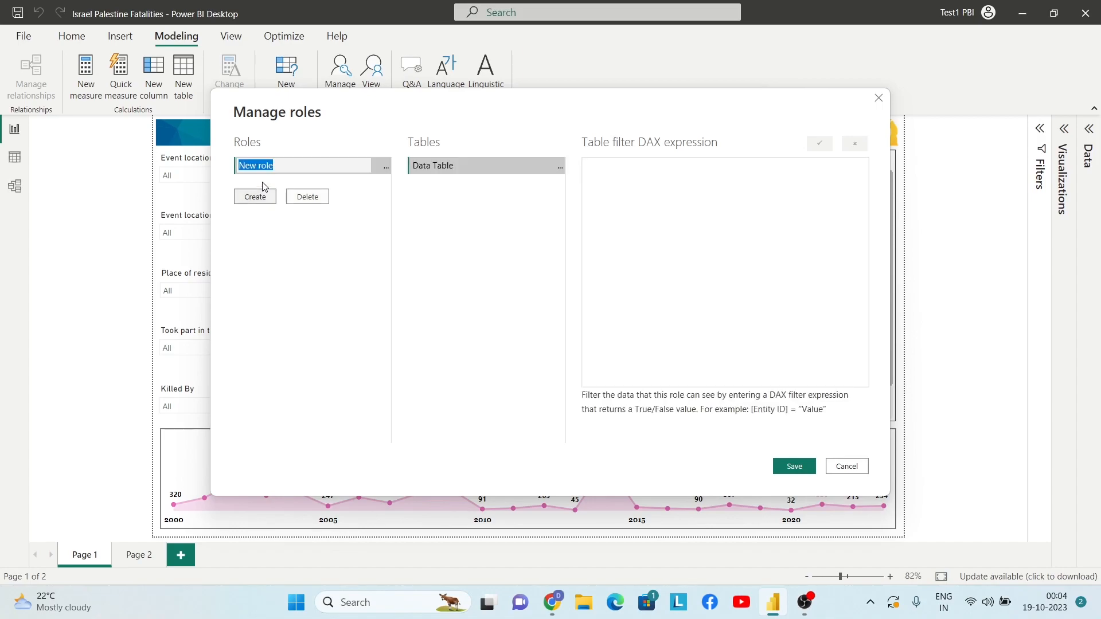
pyautogui.press('capslock')
pyautogui.write('R')
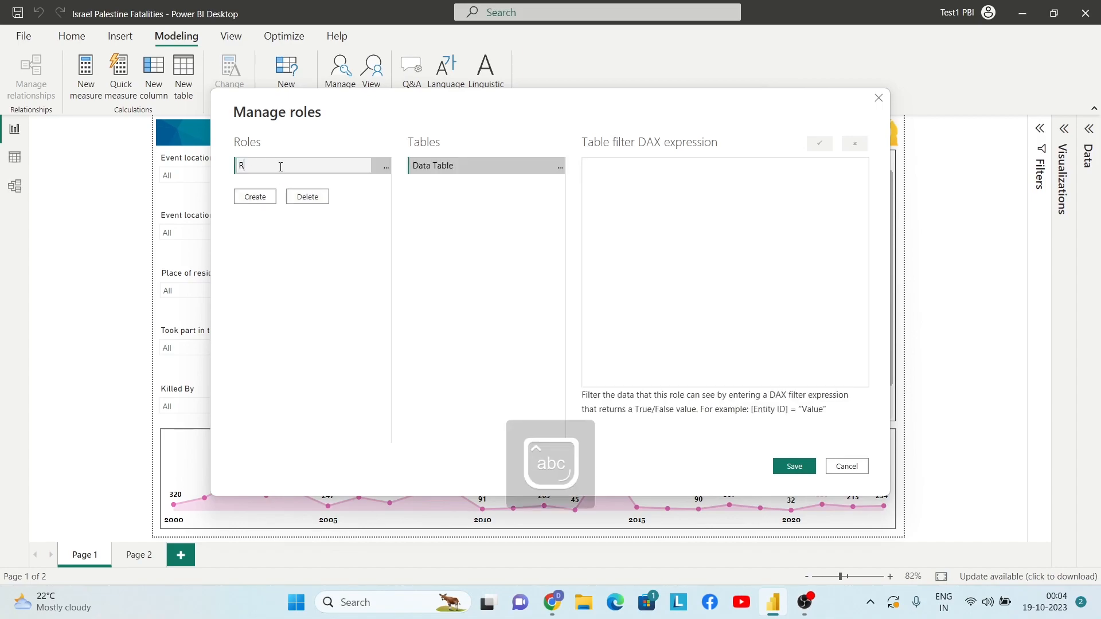
pyautogui.write('ole 1')
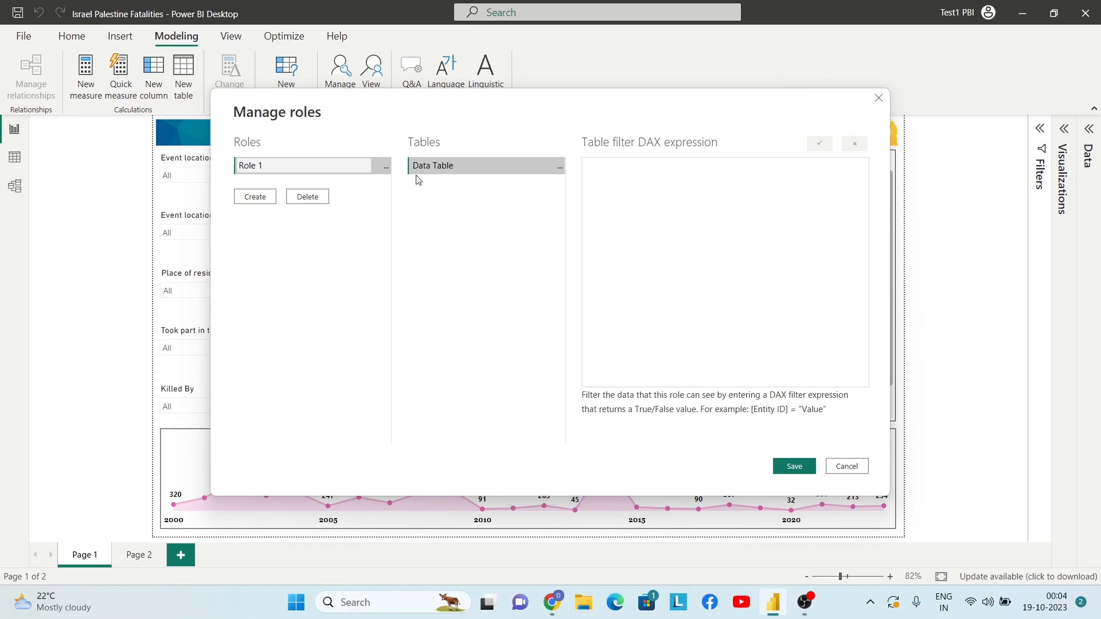
# Restrict Role 1 on Data Table with the filter [Gender] = "M" and save the roles
pyautogui.click(560, 167)
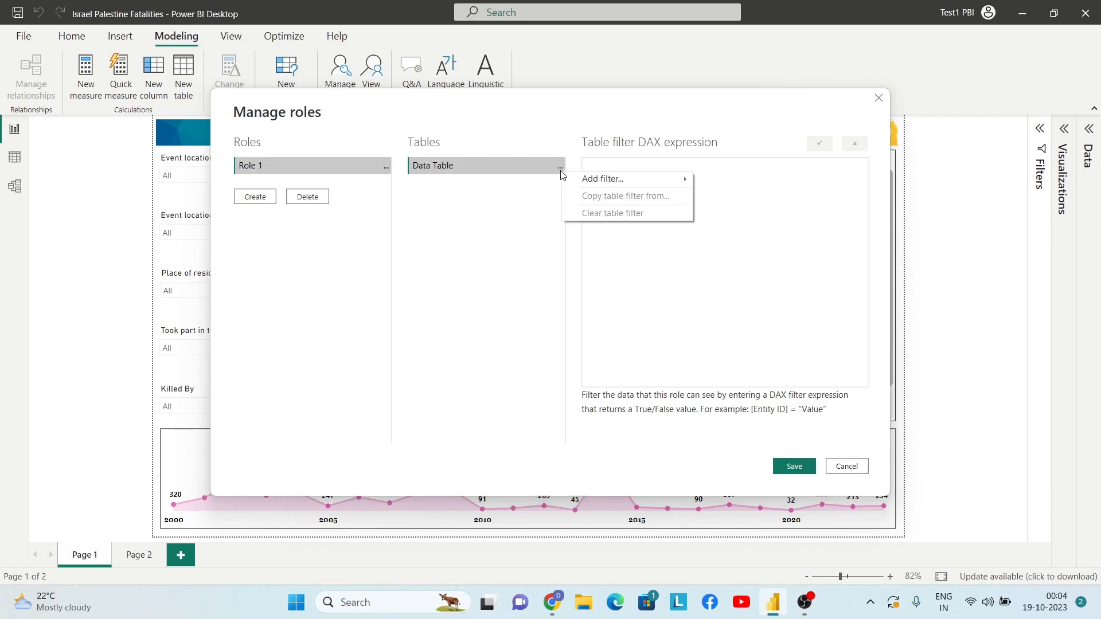
pyautogui.moveTo(612, 181)
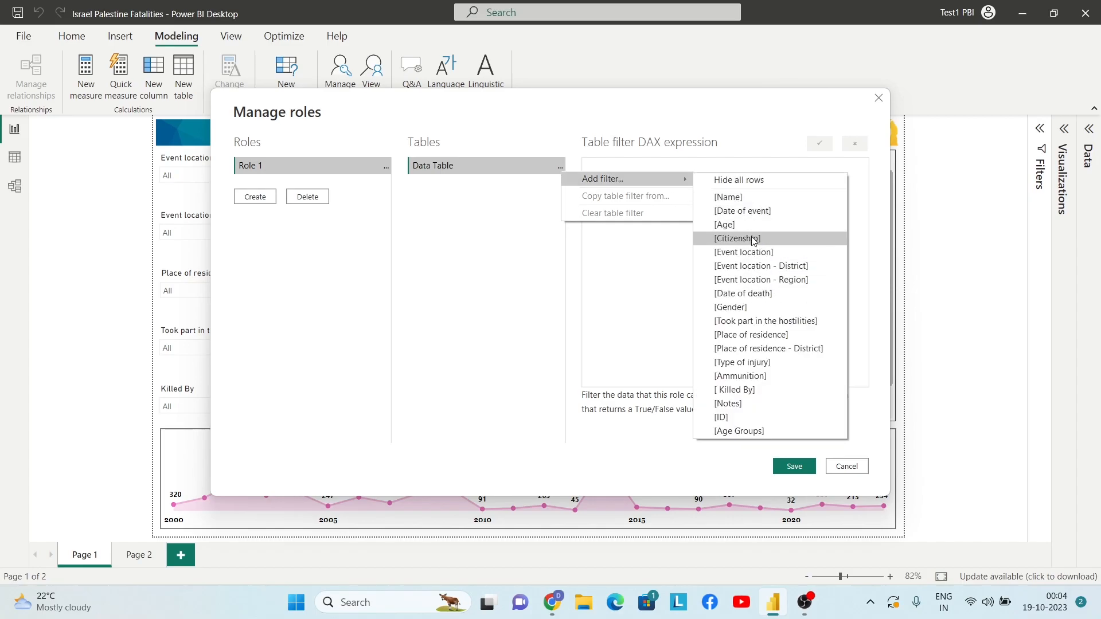
pyautogui.click(751, 307)
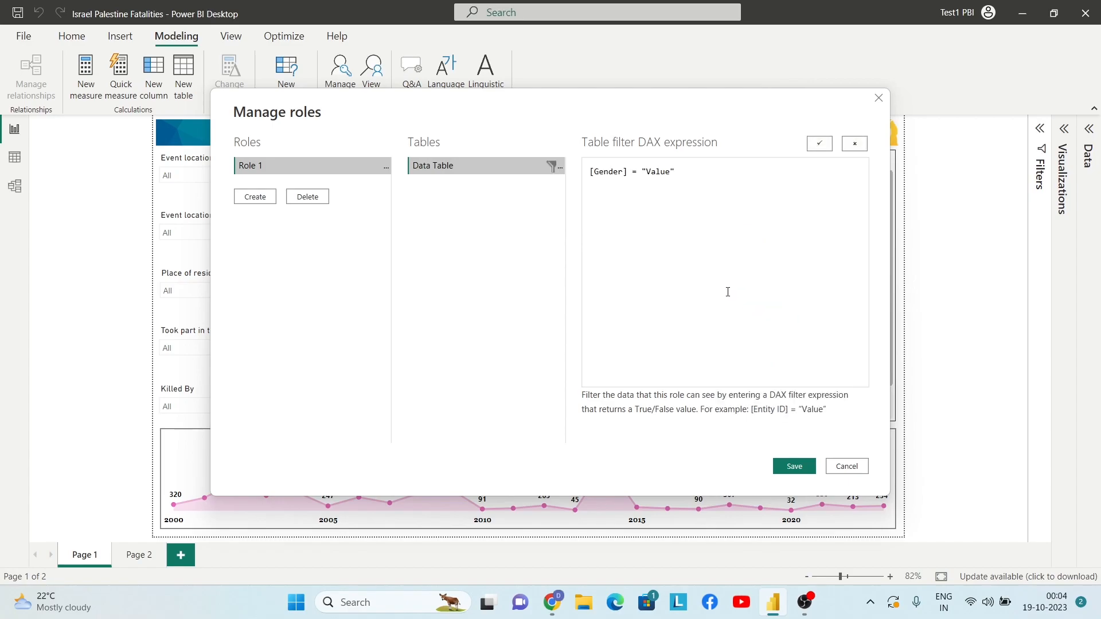
pyautogui.press('BackSpace')
pyautogui.press('BackSpace')
pyautogui.press('BackSpace')
pyautogui.press('BackSpace')
pyautogui.press('BackSpace')
pyautogui.press('capslock')
pyautogui.write('M')
pyautogui.click(821, 144)
pyautogui.click(806, 469)
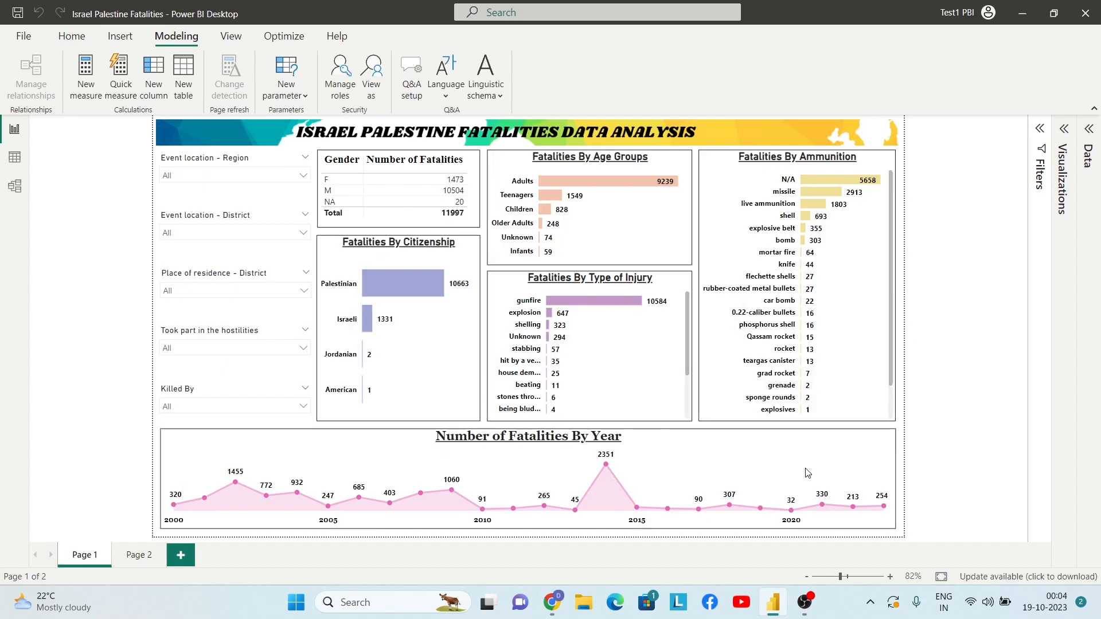
# Create a second security role named Role 2
pyautogui.click(341, 96)
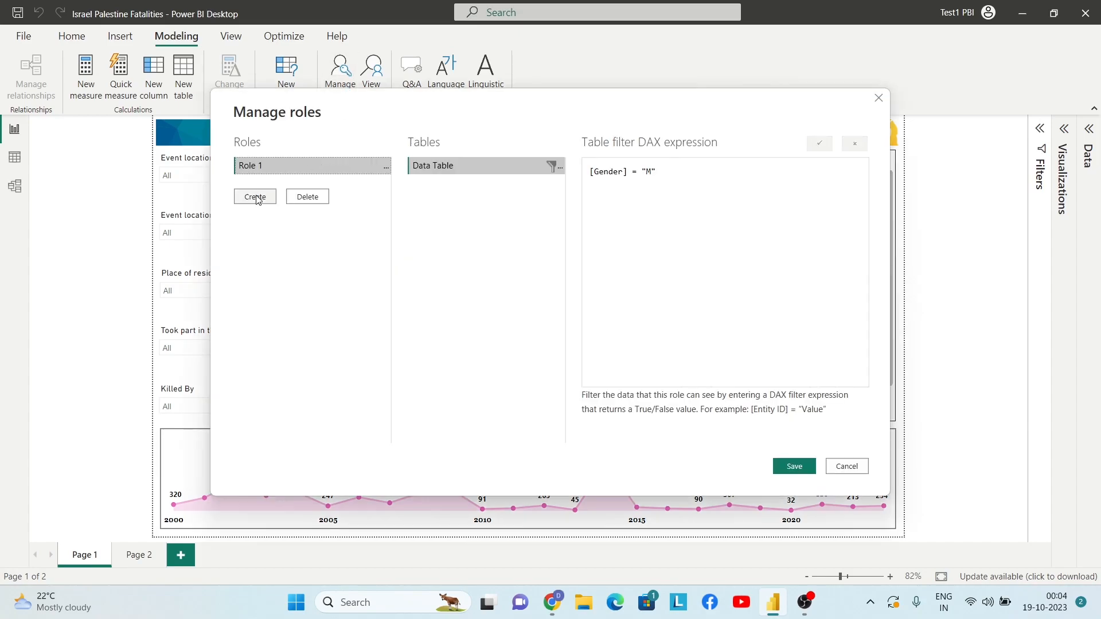
pyautogui.click(256, 197)
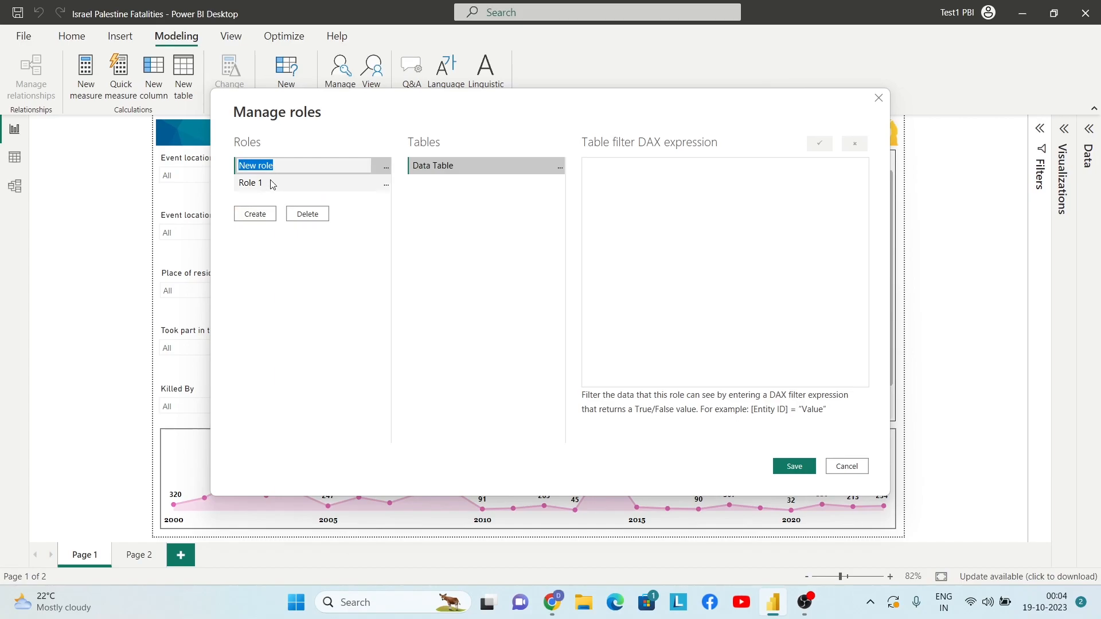
pyautogui.write('R')
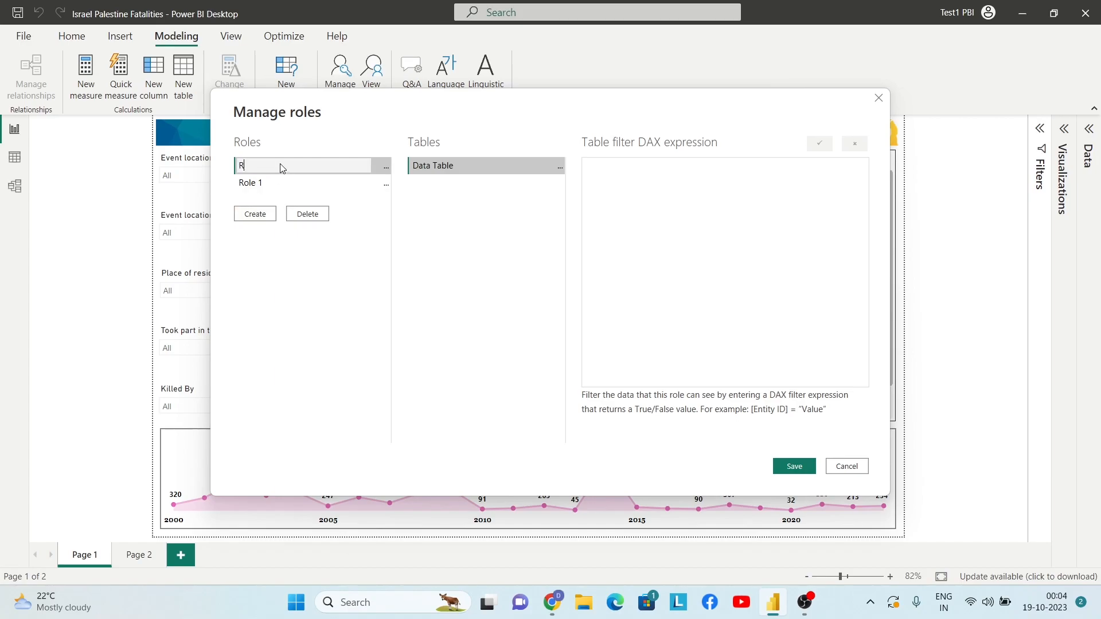
pyautogui.write('ole 2')
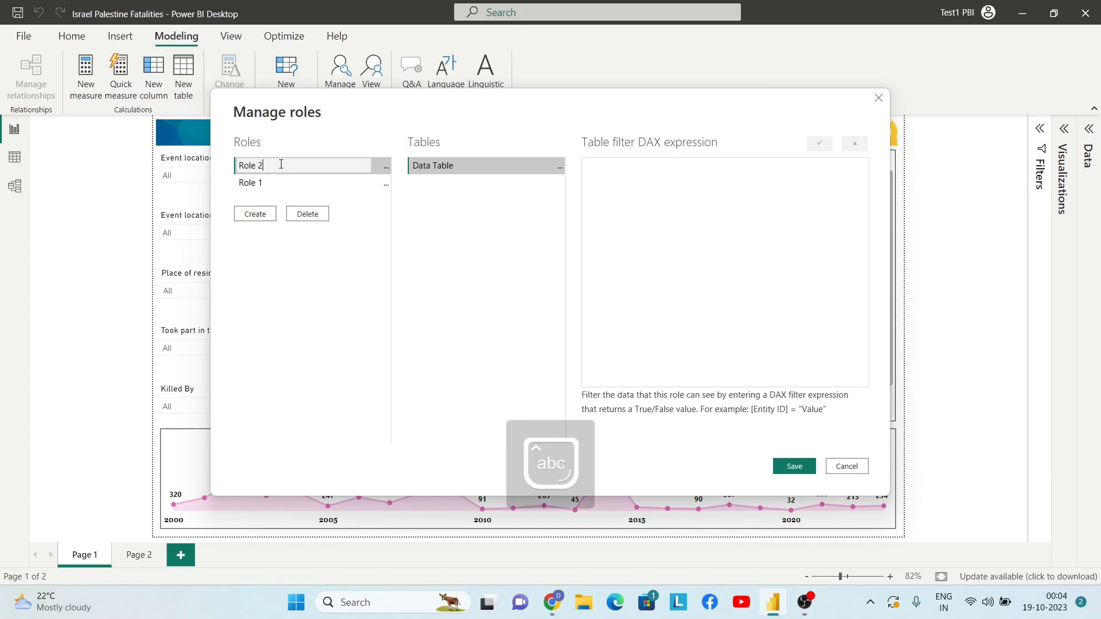
# Restrict Role 2 on Data Table with the filter [Gender] = "F" and save the roles
pyautogui.click(560, 167)
pyautogui.moveTo(602, 179)
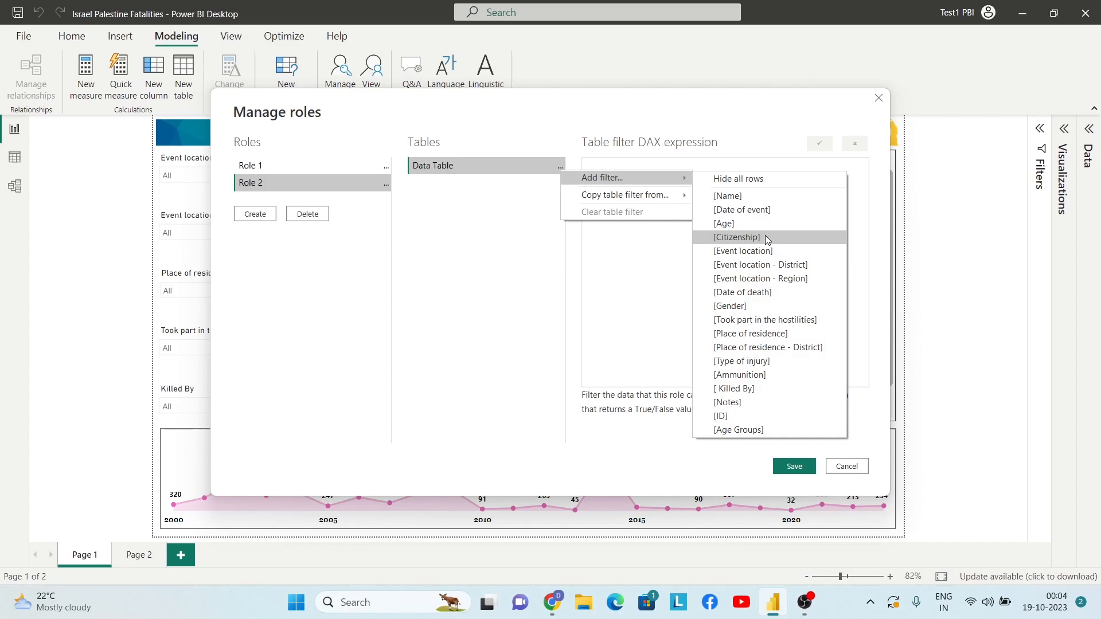
pyautogui.click(755, 305)
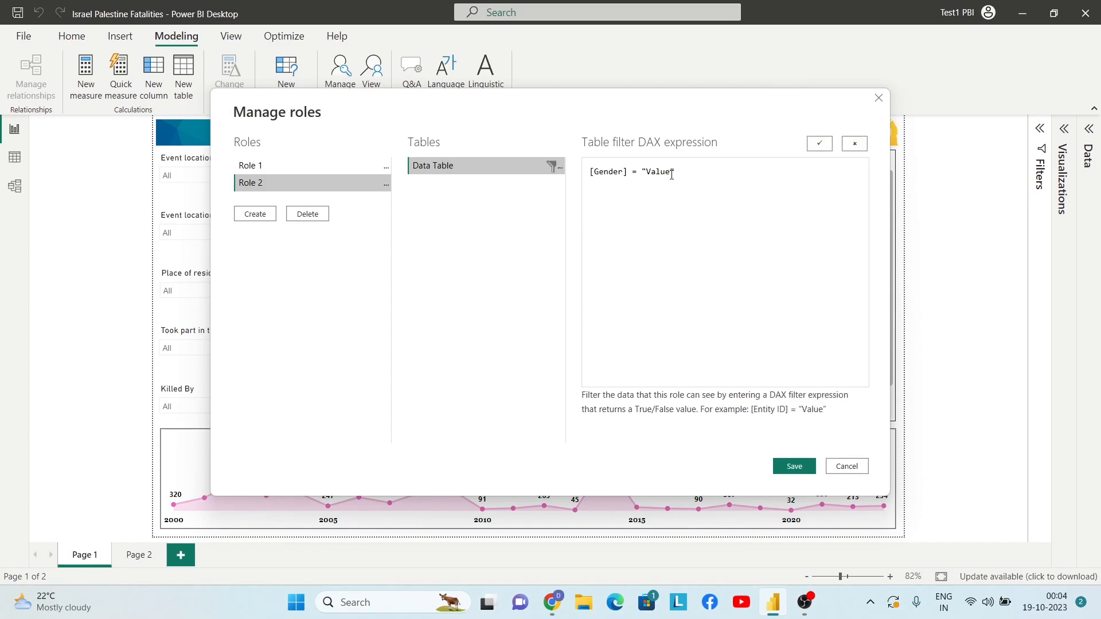
pyautogui.press('BackSpace')
pyautogui.press('BackSpace')
pyautogui.press('BackSpace')
pyautogui.press('BackSpace')
pyautogui.press('BackSpace')
pyautogui.press('capslock')
pyautogui.write('F')
pyautogui.press('capslock')
pyautogui.click(819, 143)
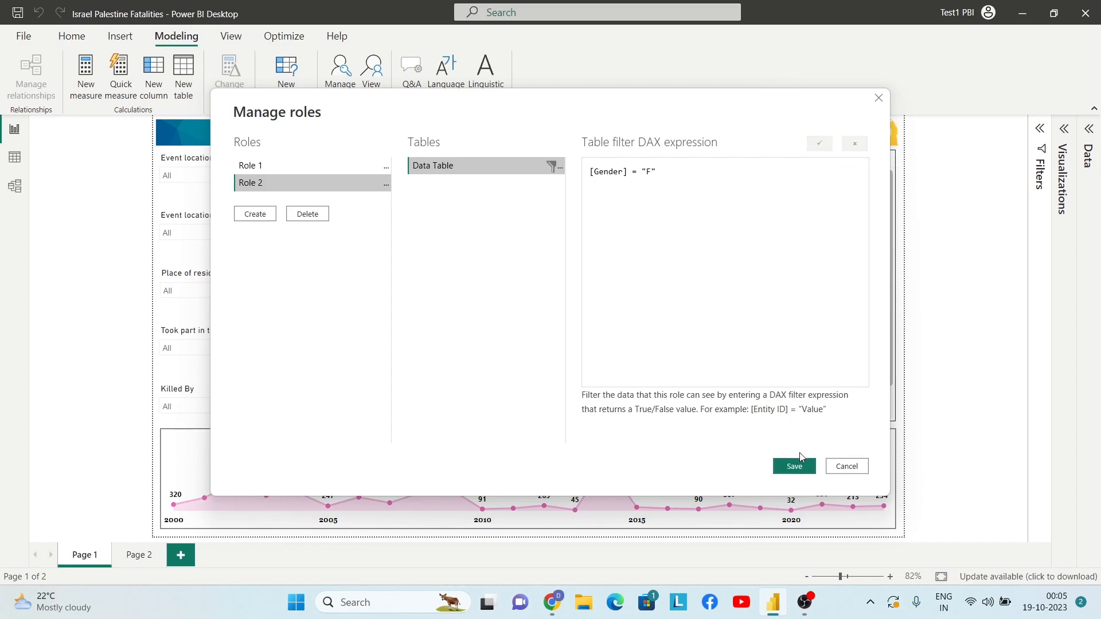
pyautogui.click(803, 466)
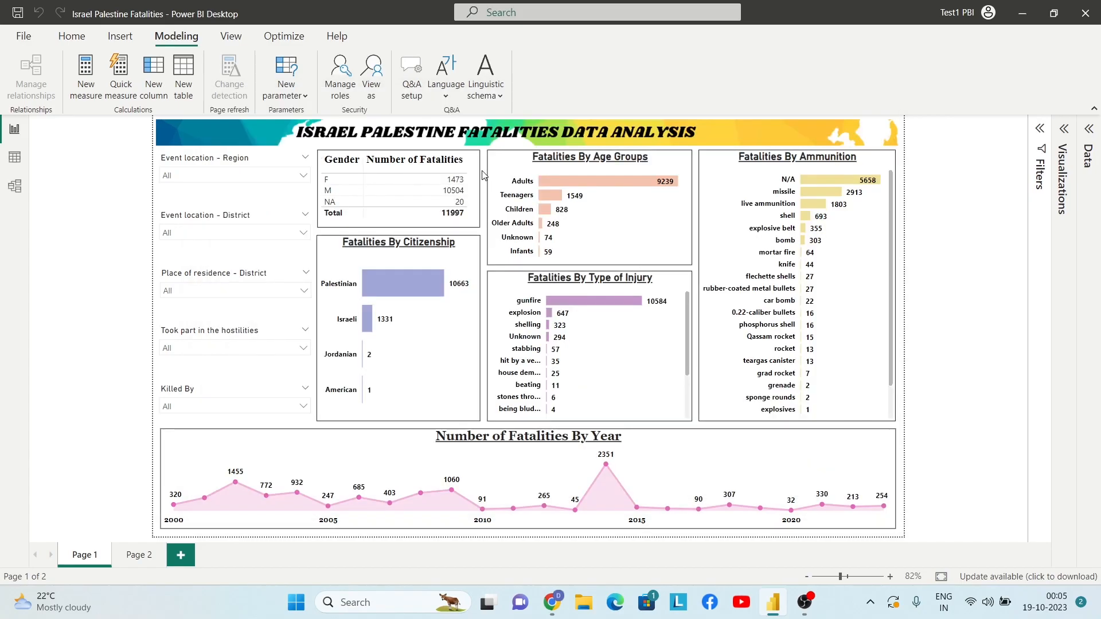
# View the report as Role 1 to check its row-level filter and stop viewing
pyautogui.click(374, 95)
pyautogui.click(438, 247)
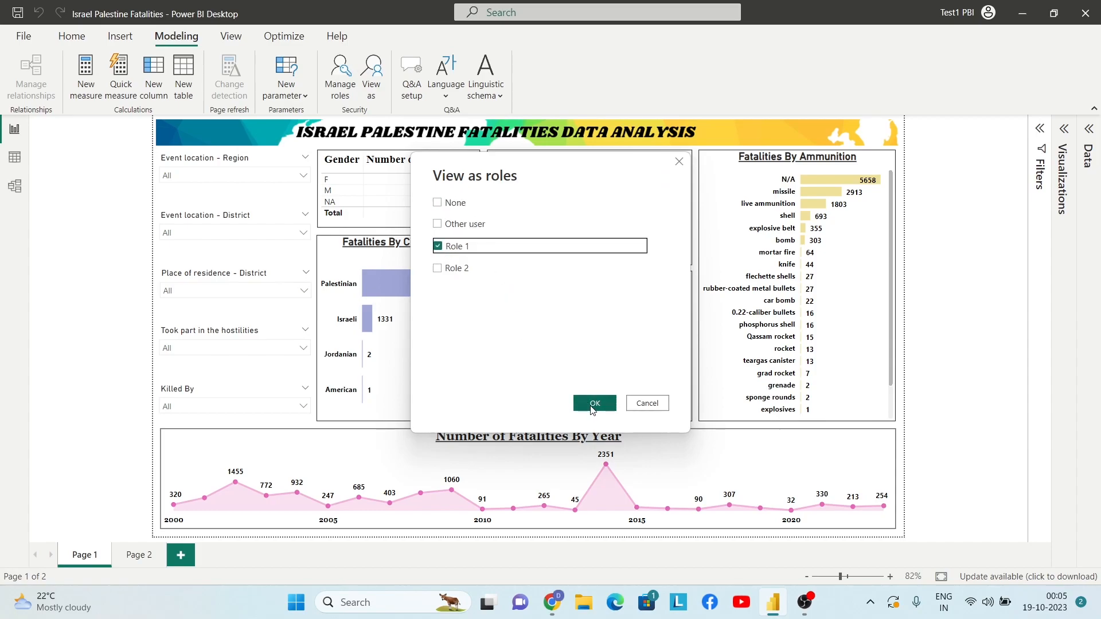
pyautogui.click(590, 404)
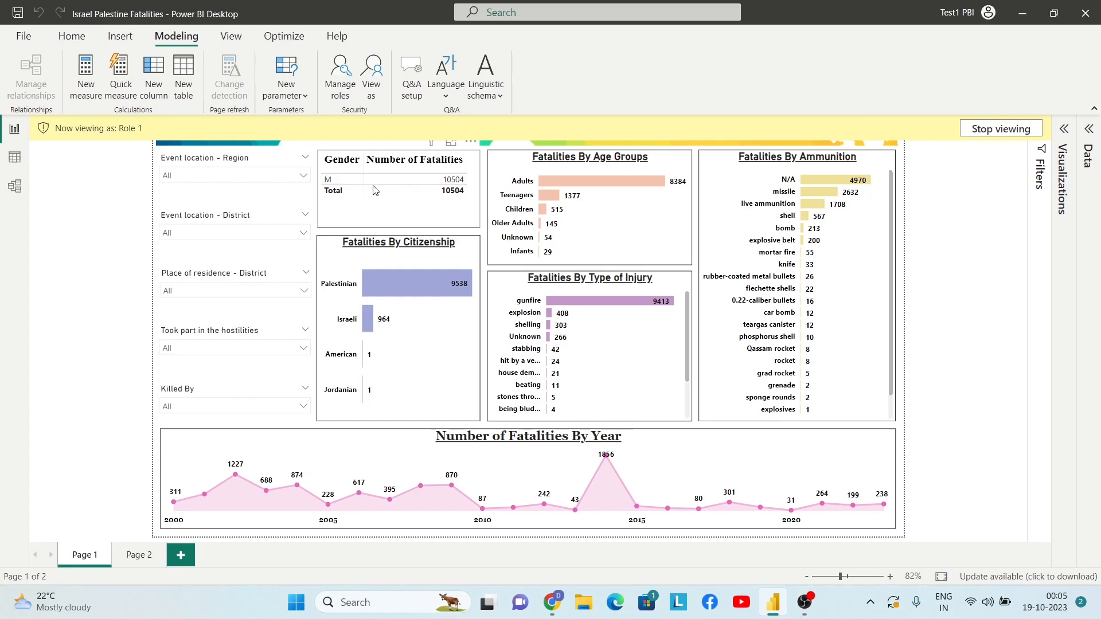
pyautogui.click(1004, 130)
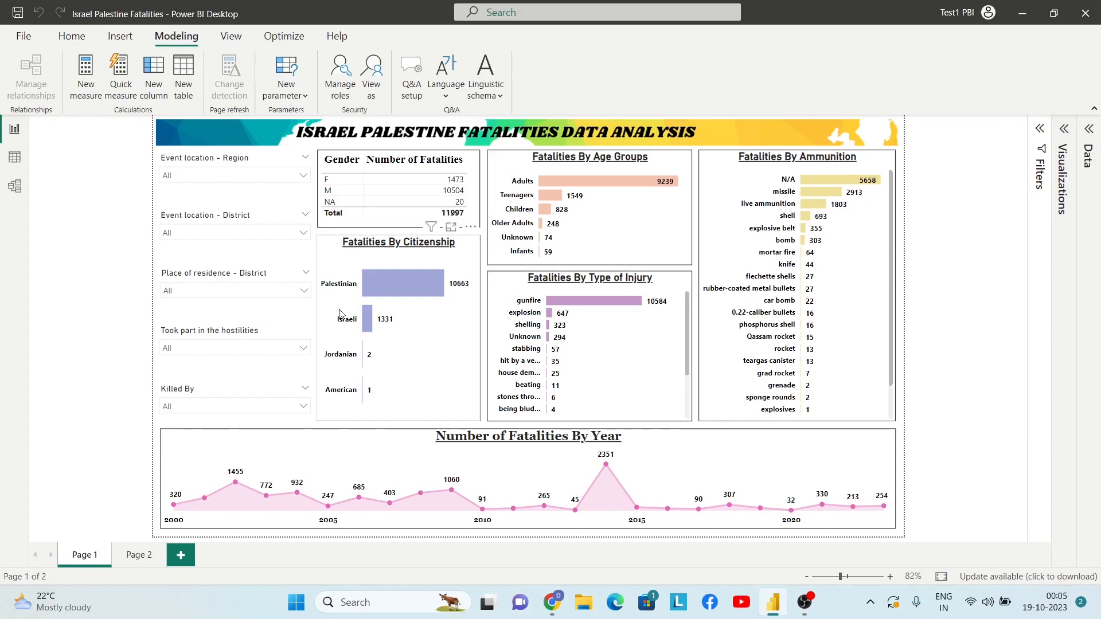
# View the report as Role 2 to check its row-level filter and stop viewing
pyautogui.click(372, 92)
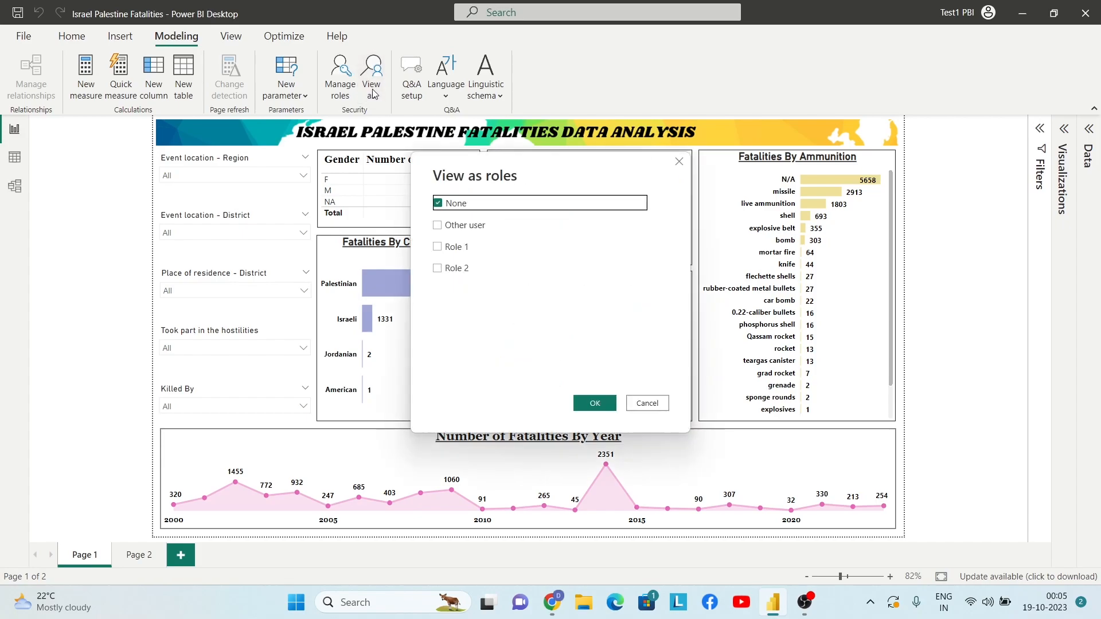
pyautogui.click(438, 269)
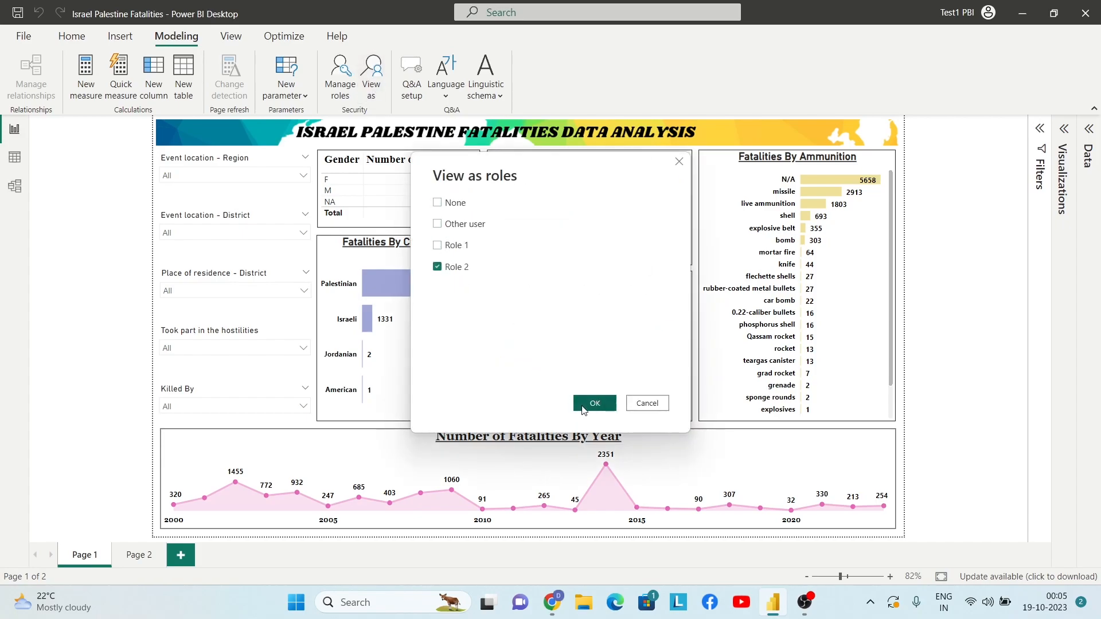
pyautogui.click(583, 405)
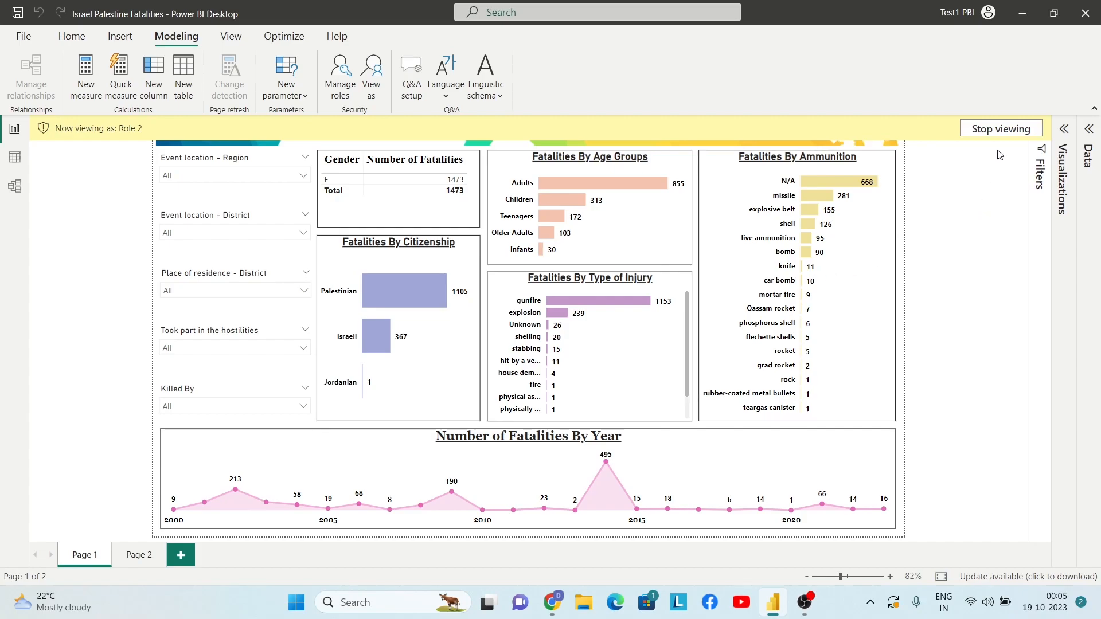
pyautogui.click(1003, 134)
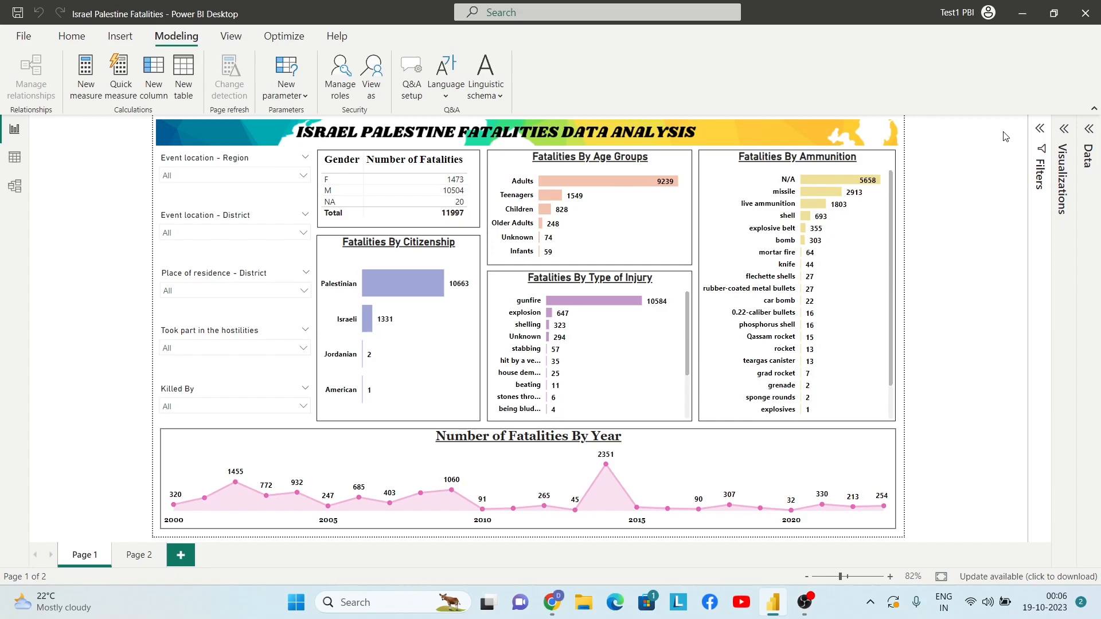
# Publish the report to My workspace, saving the changes, and open the published report in the Power BI service
pyautogui.click(1094, 109)
pyautogui.click(69, 39)
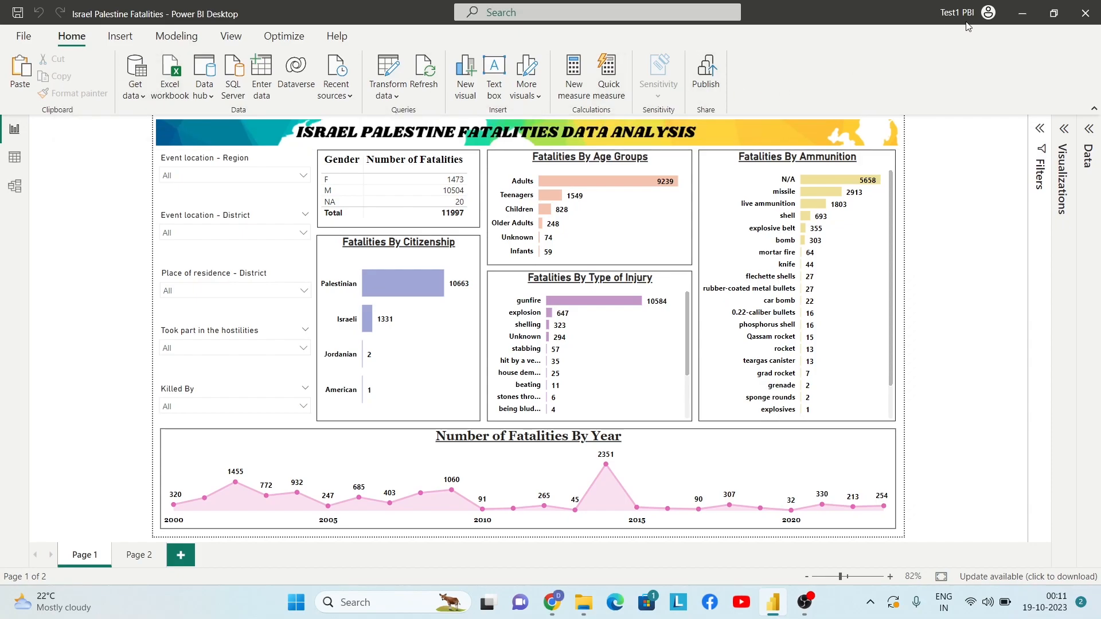
pyautogui.click(706, 73)
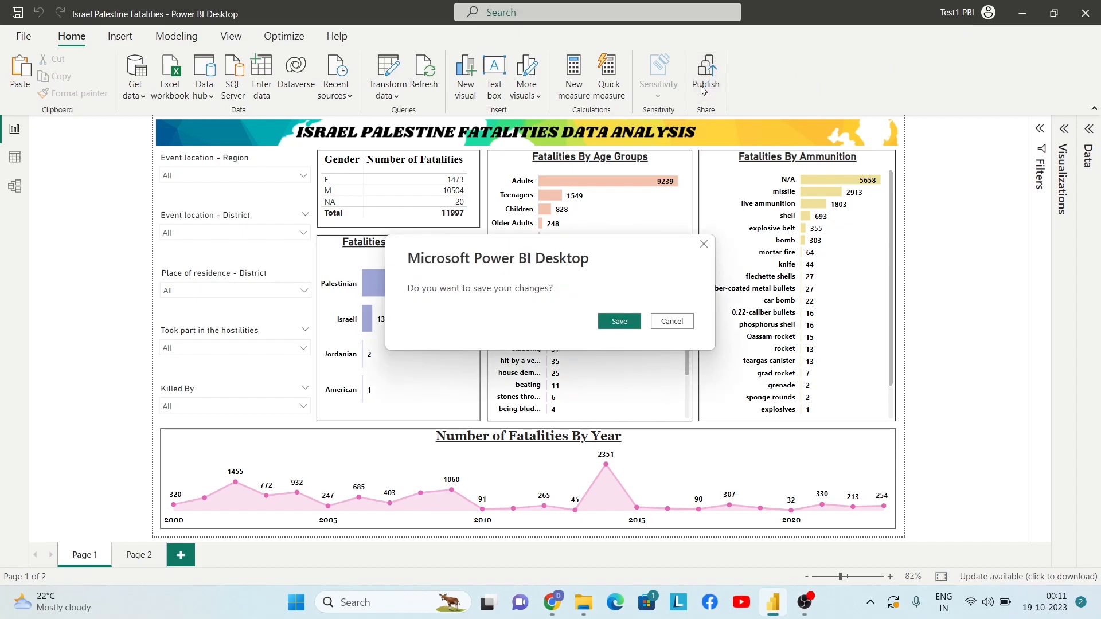
pyautogui.click(618, 322)
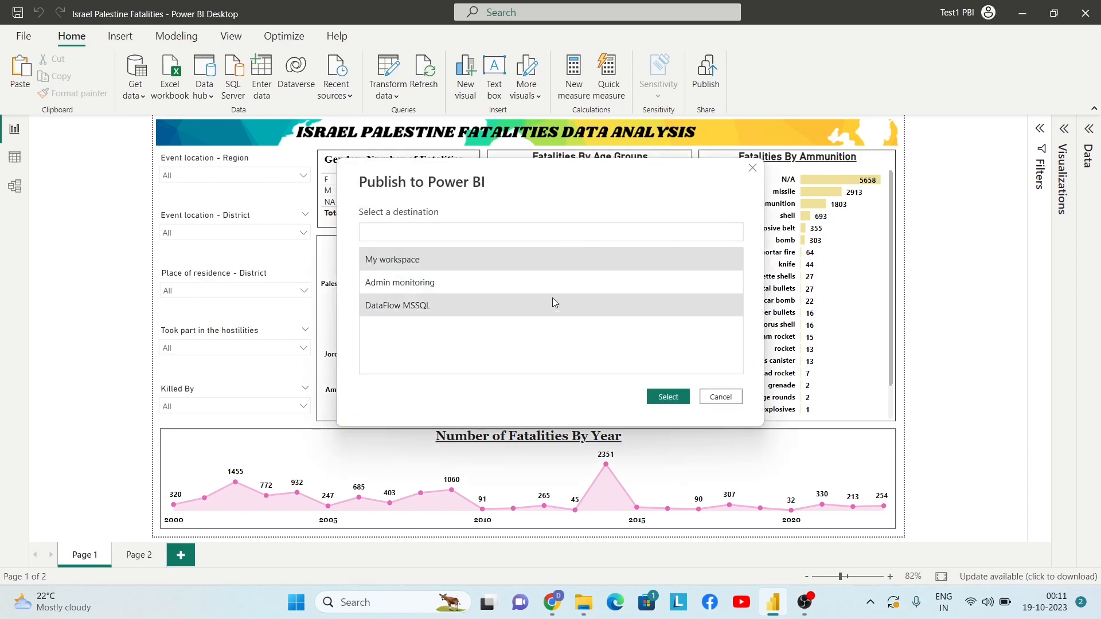
pyautogui.doubleClick(515, 265)
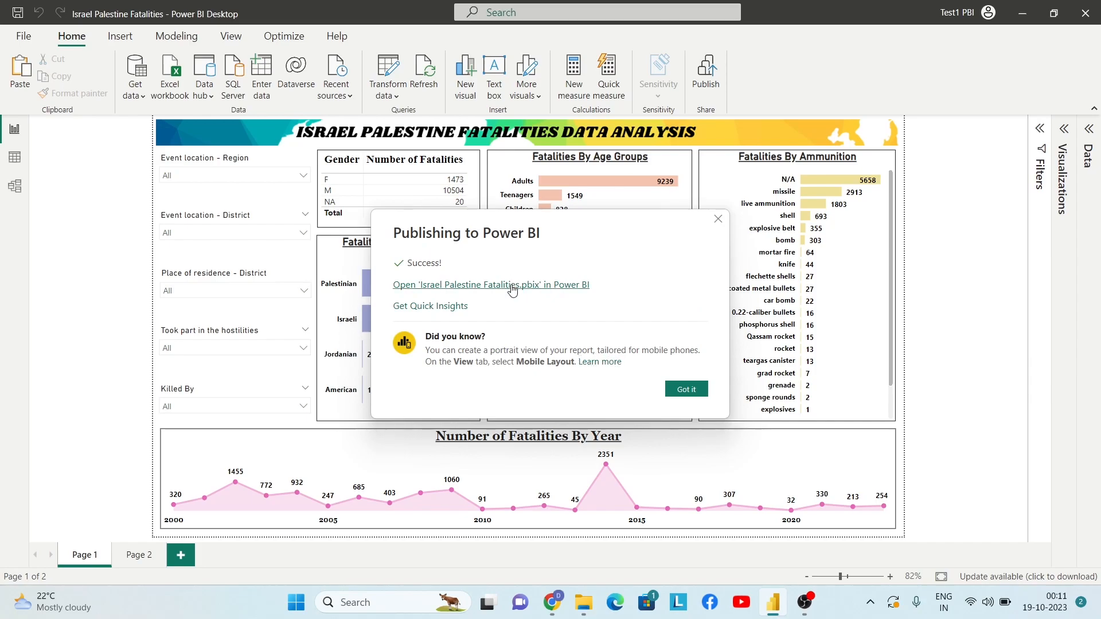
pyautogui.click(512, 286)
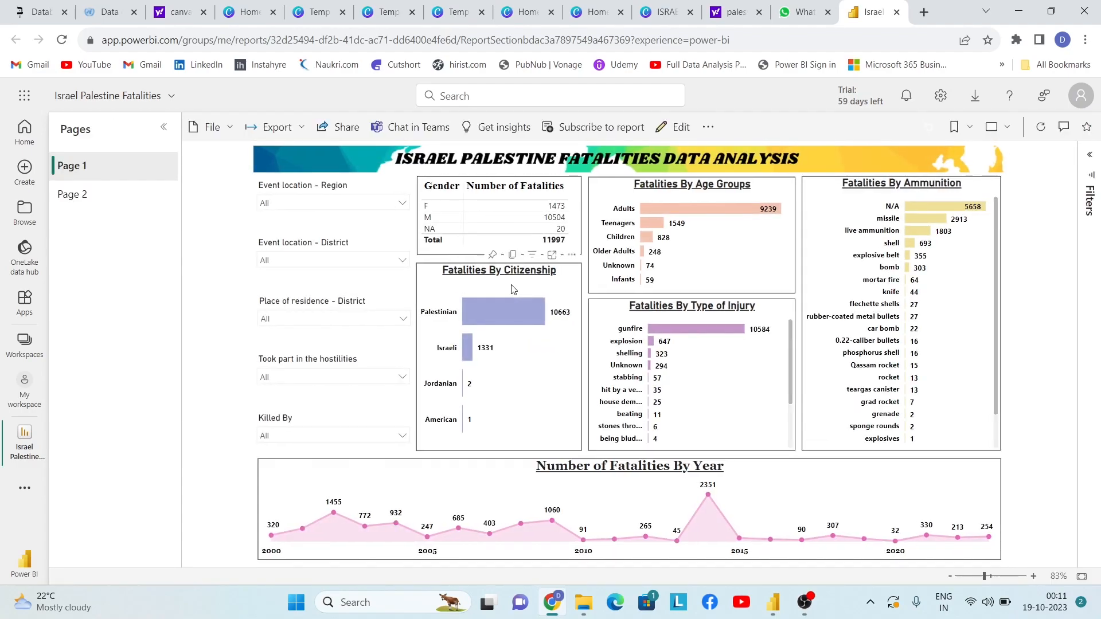
# Test the Event location - Region slicer with West Bank, clear it, and check Page 2 of the published report before returning to Page 1
pyautogui.click(360, 203)
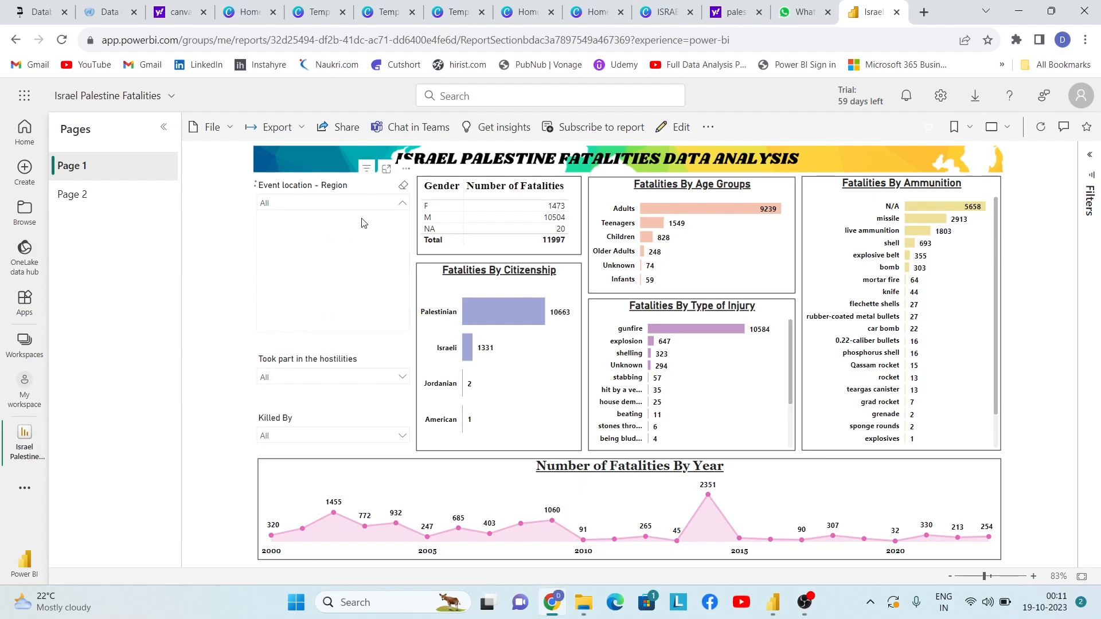
pyautogui.click(301, 257)
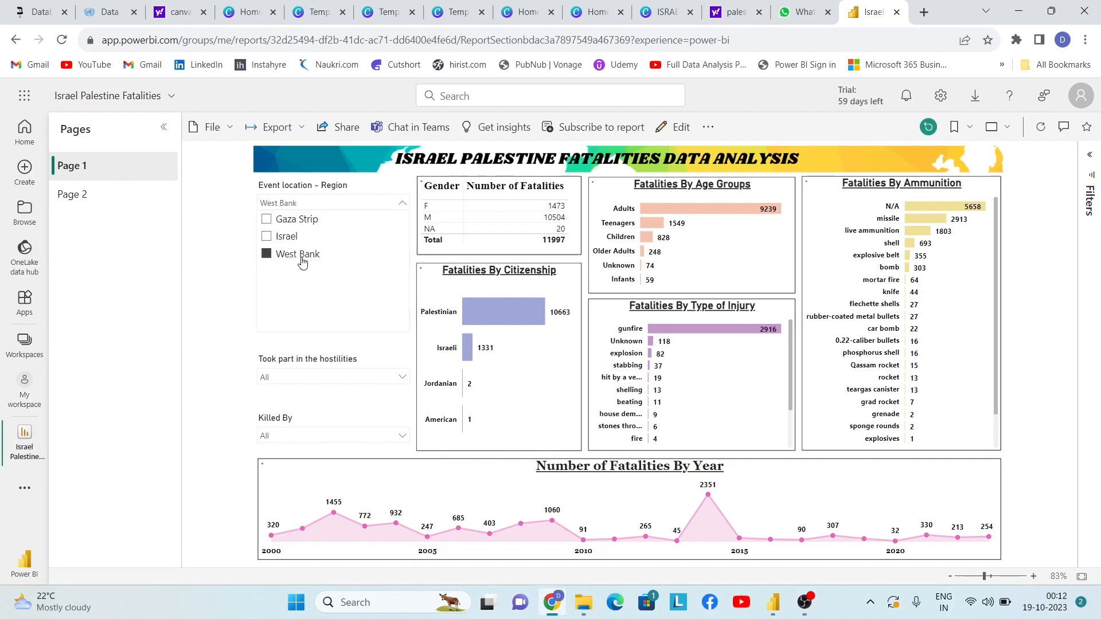
pyautogui.click(403, 186)
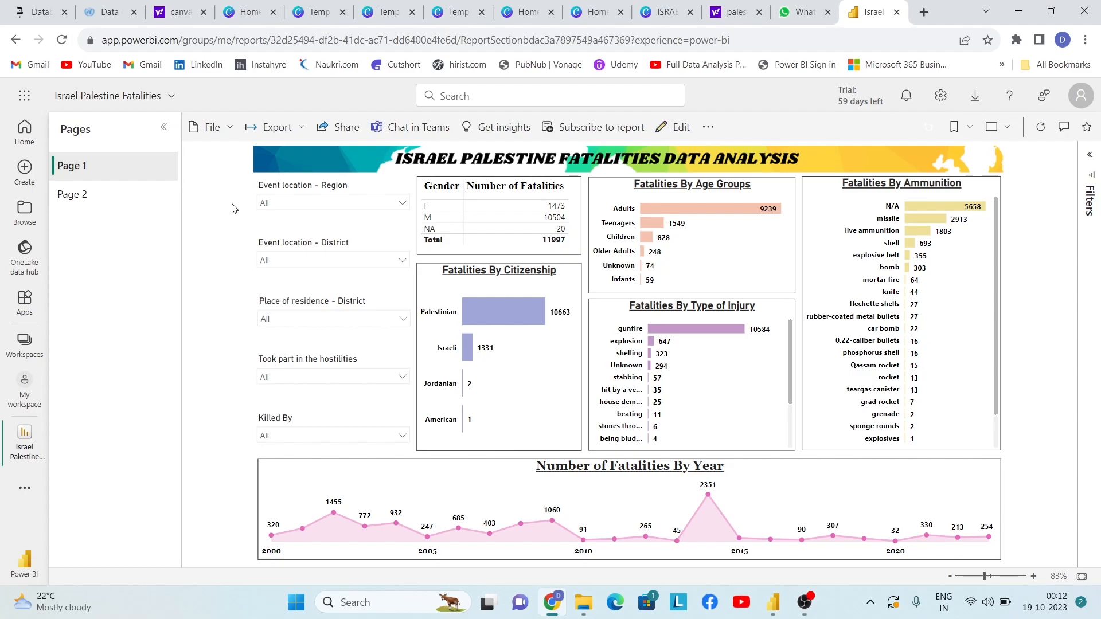
pyautogui.click(80, 195)
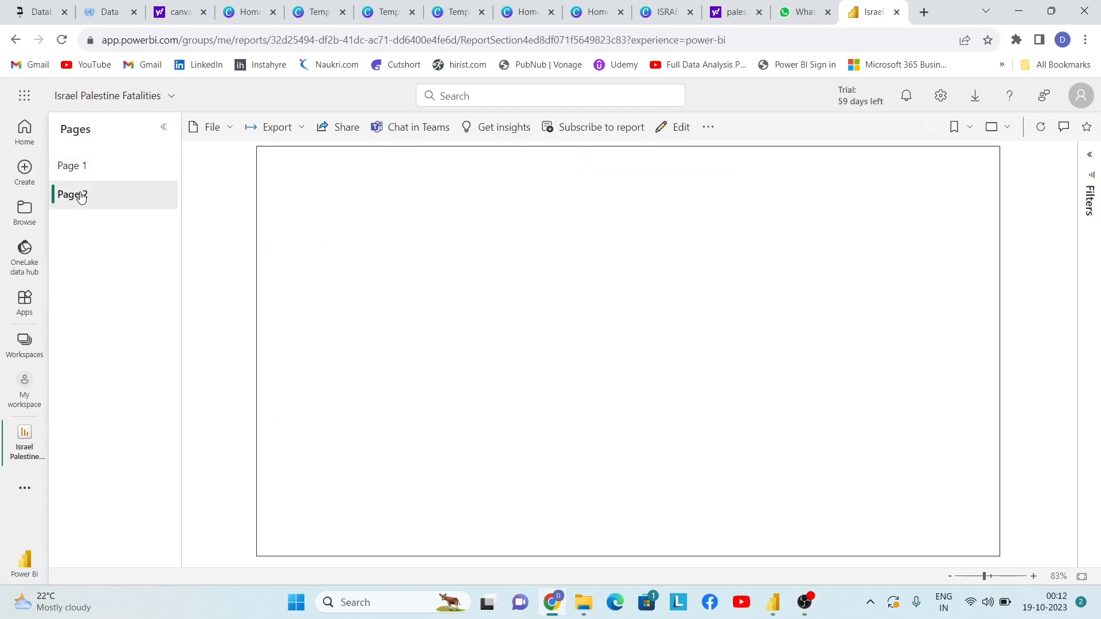
pyautogui.click(114, 178)
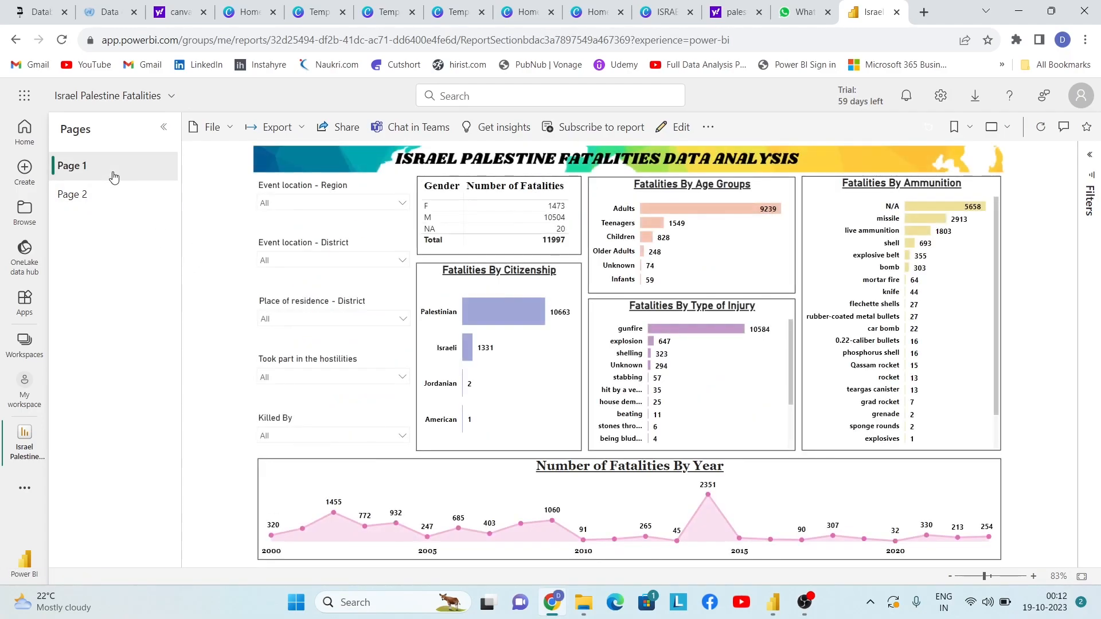
# Open the row-level security settings of the Israel Palestine Fatalities dataset in My workspace
pyautogui.click(20, 356)
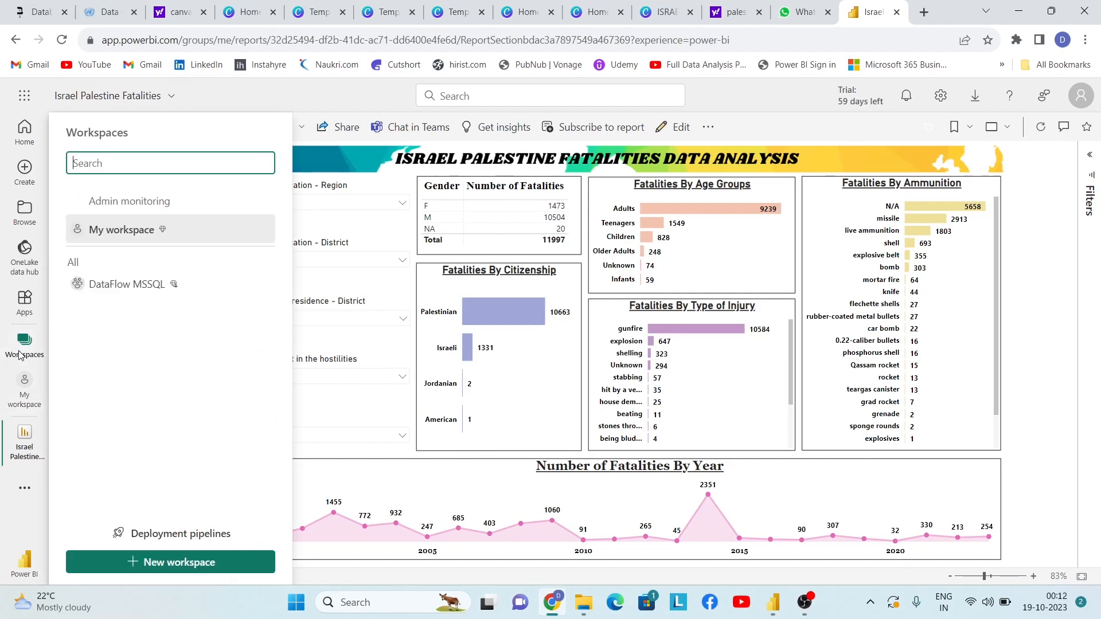
pyautogui.click(123, 232)
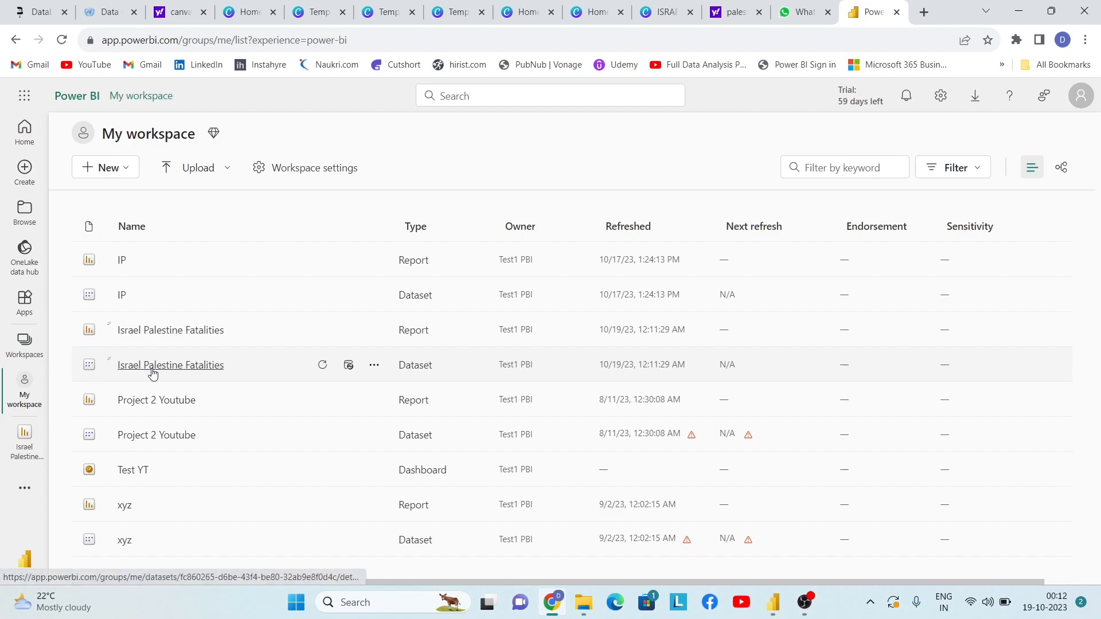
pyautogui.click(375, 366)
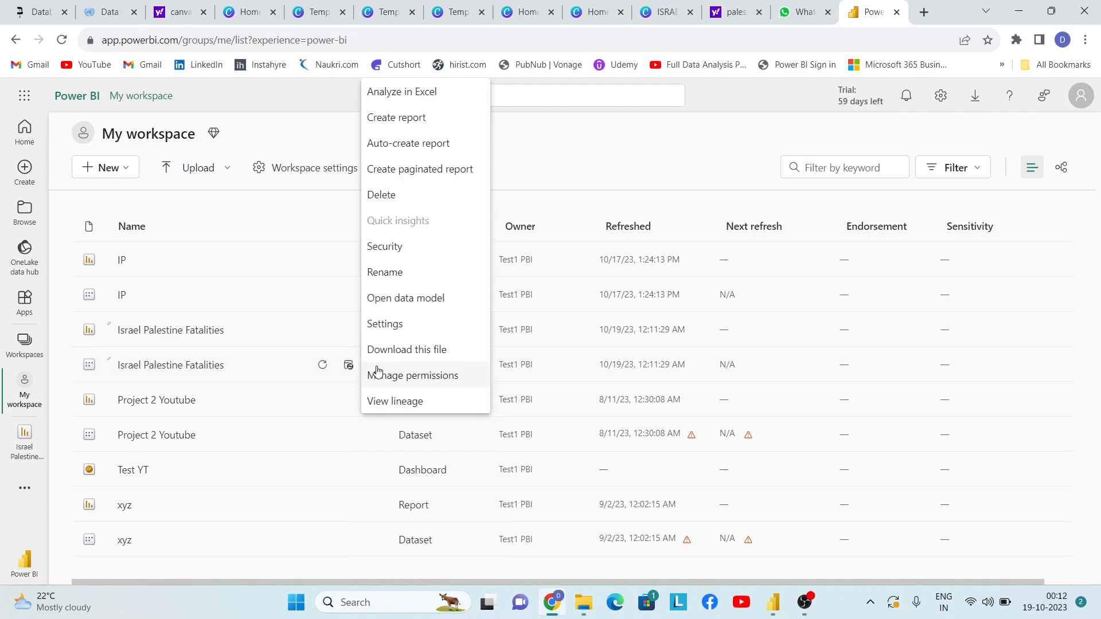
pyautogui.click(414, 252)
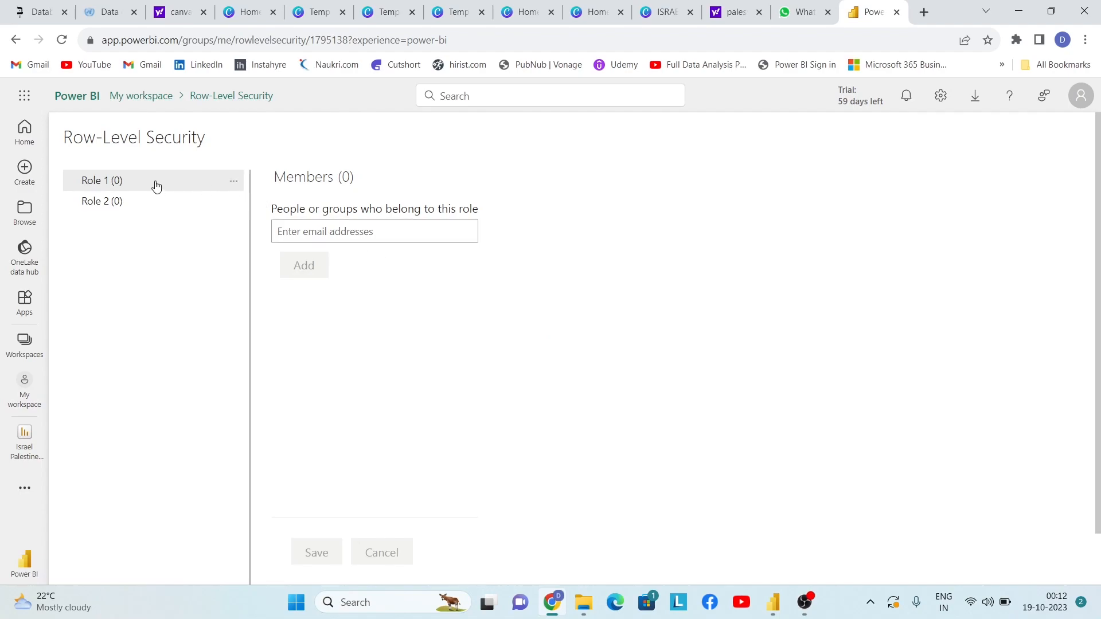
# Look through the two security roles and test the published report as Role 1
pyautogui.click(124, 206)
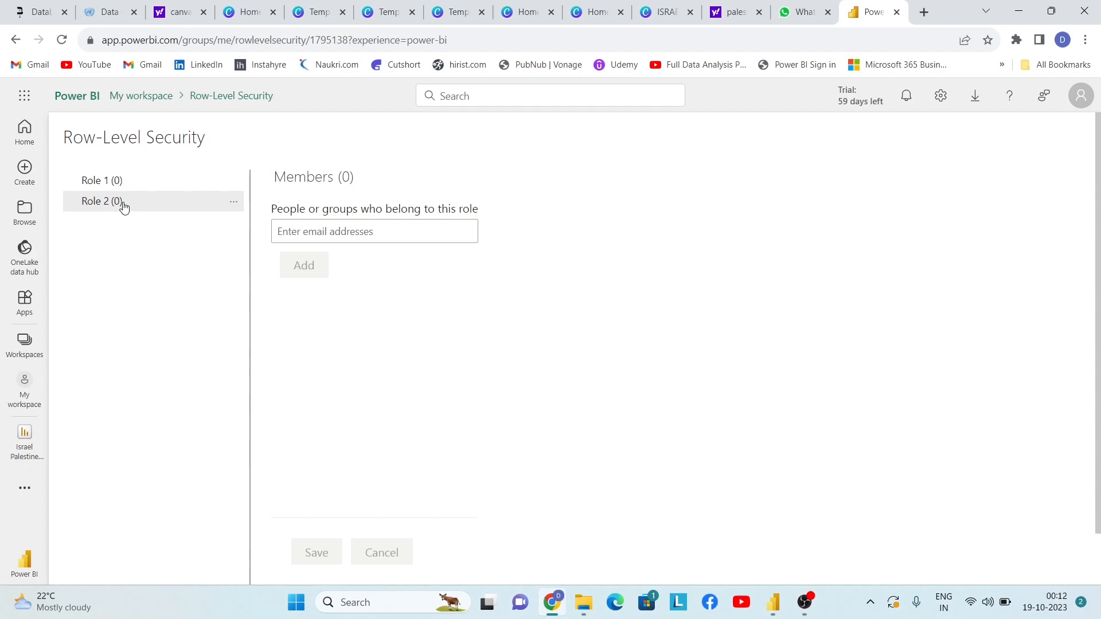
pyautogui.click(152, 188)
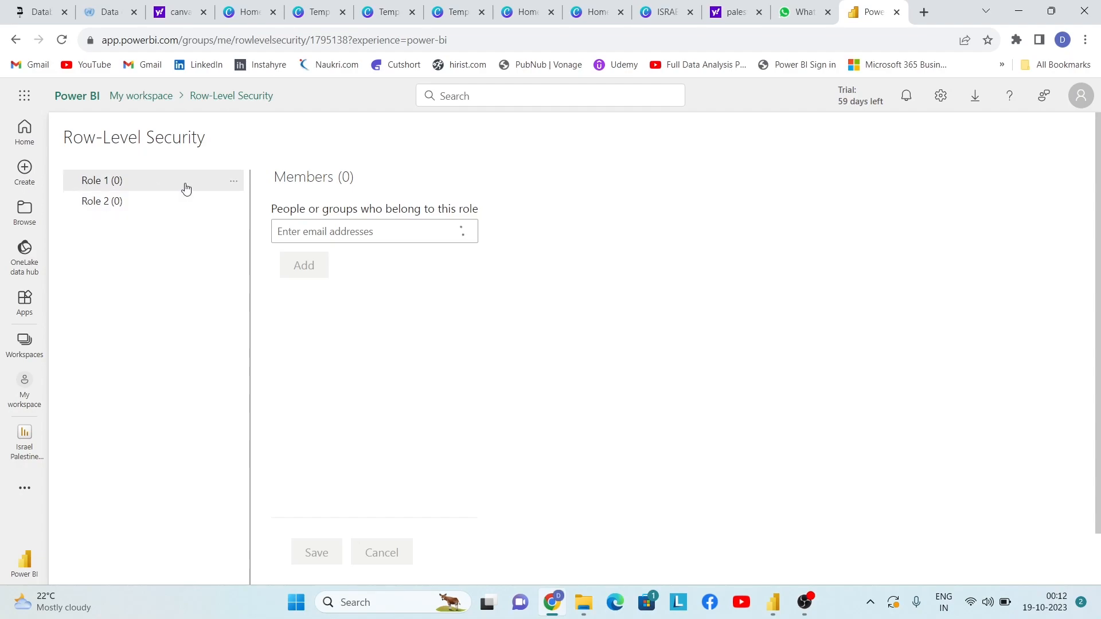
pyautogui.click(233, 185)
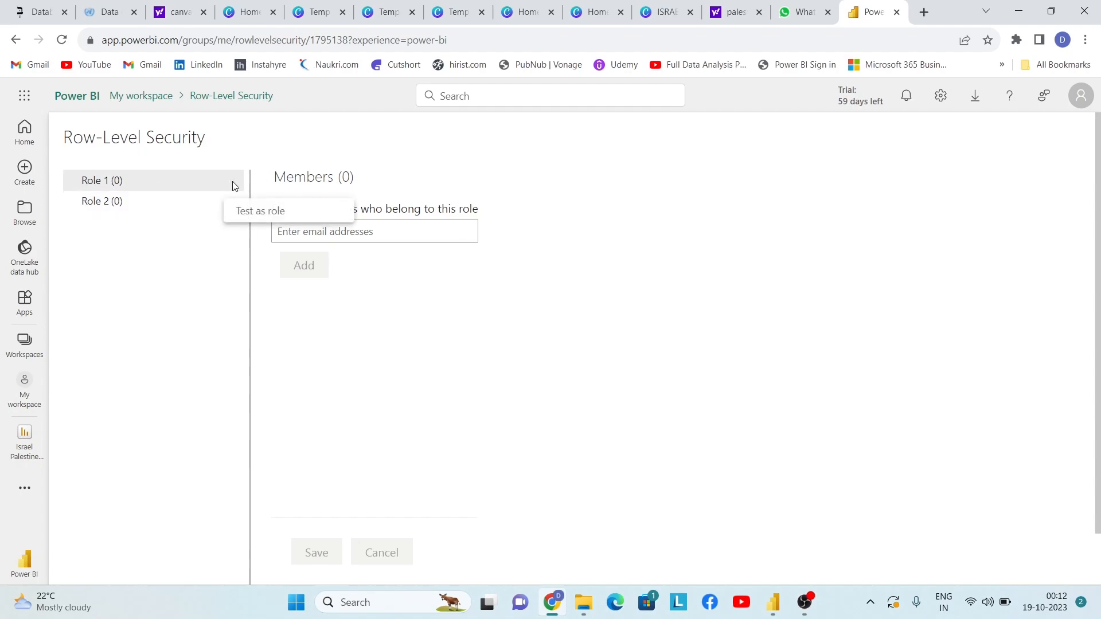
pyautogui.click(256, 212)
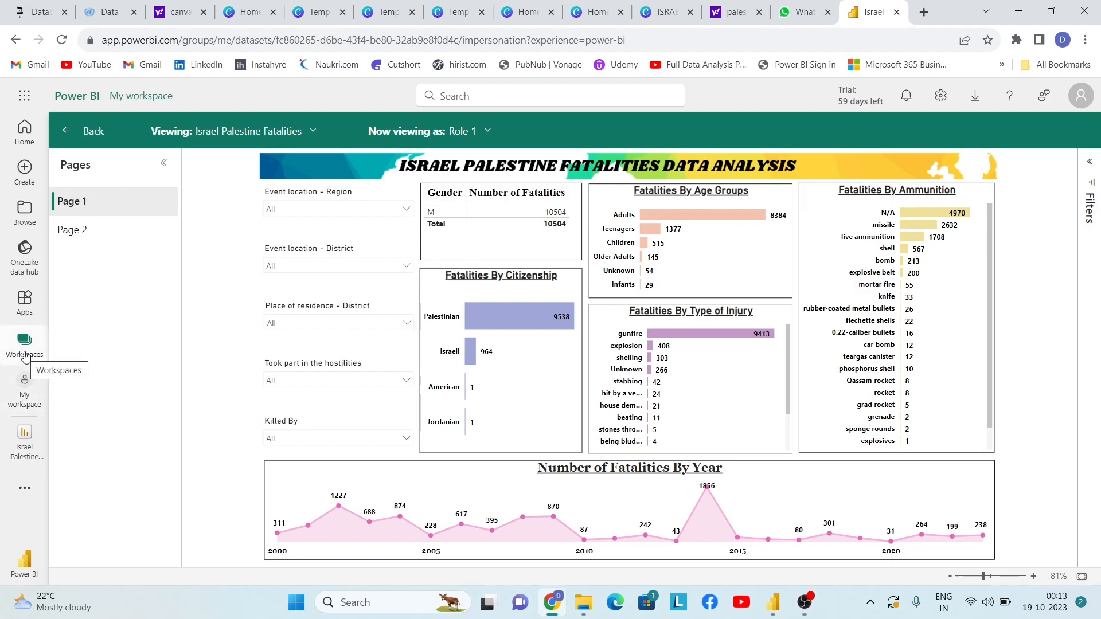
# Return to the Israel Palestine Fatalities dataset's row-level security settings and examine the member e-mail field for Role 1 and Role 2
pyautogui.click(25, 393)
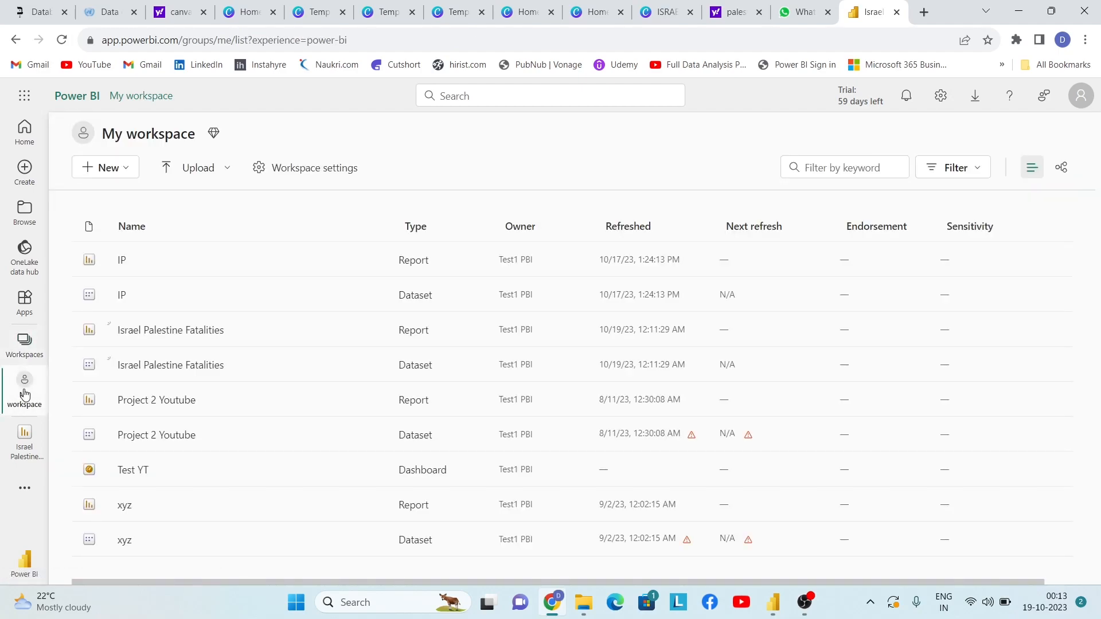
pyautogui.moveTo(193, 370)
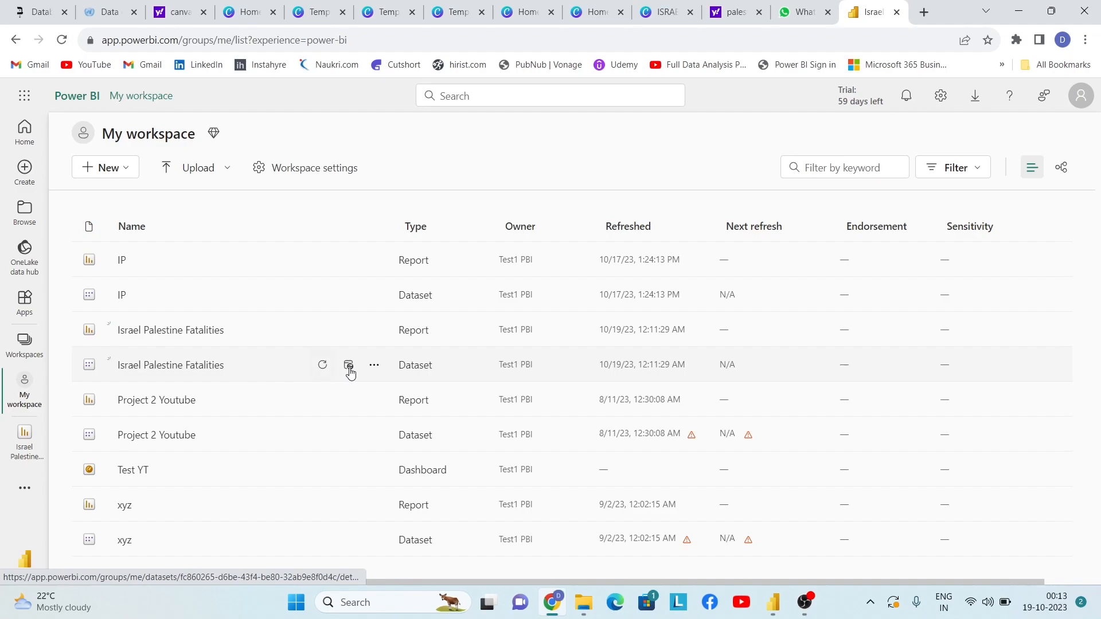
pyautogui.click(374, 366)
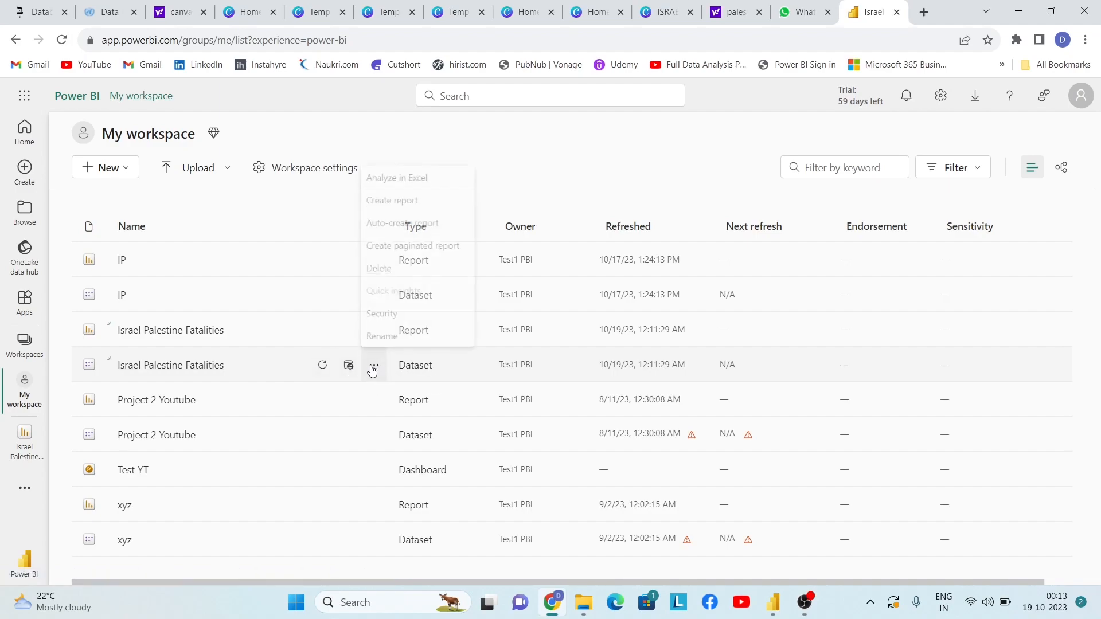
pyautogui.click(425, 247)
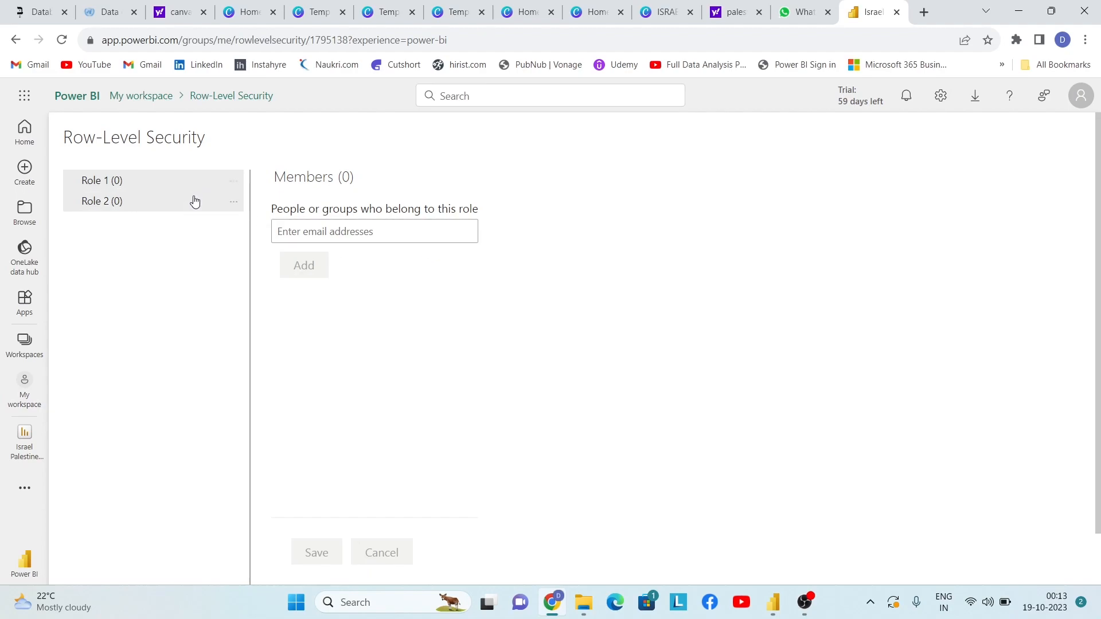
pyautogui.click(367, 235)
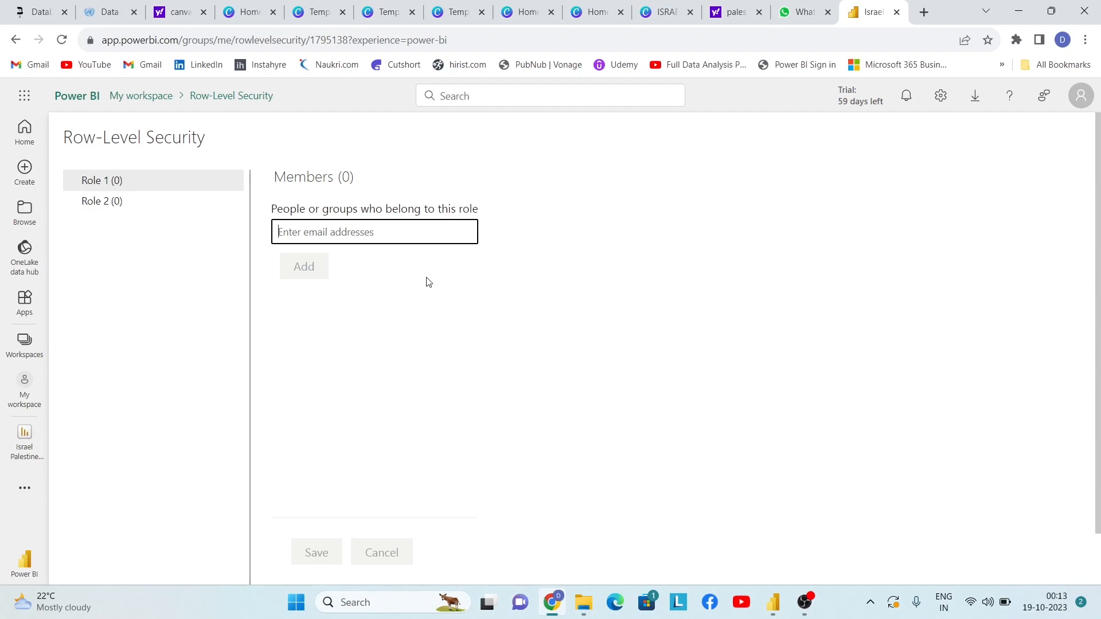
pyautogui.click(152, 204)
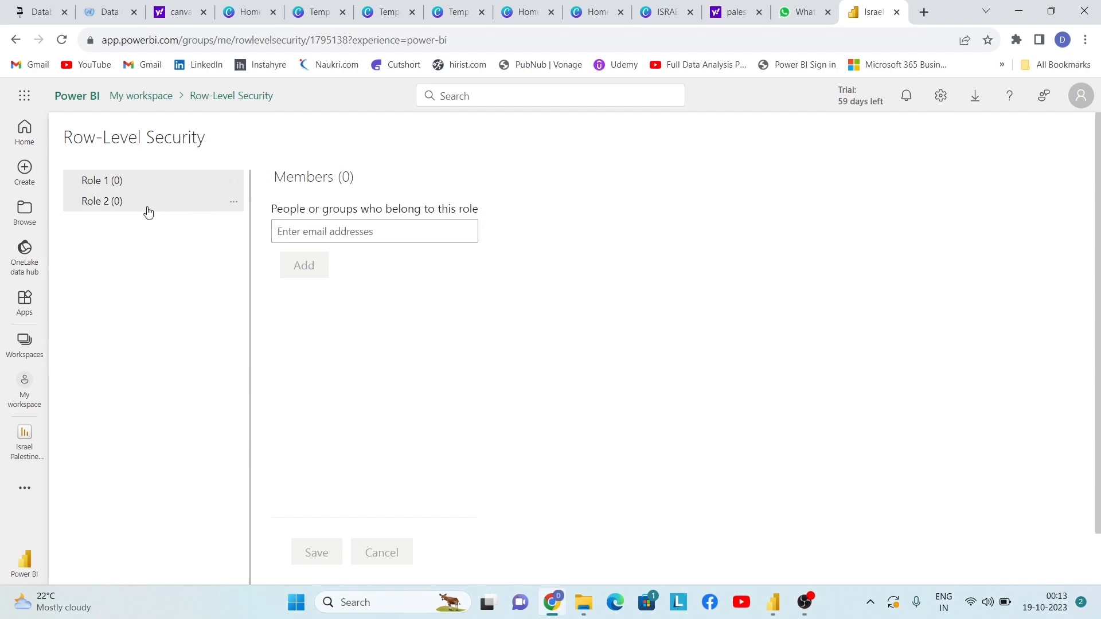
pyautogui.click(371, 237)
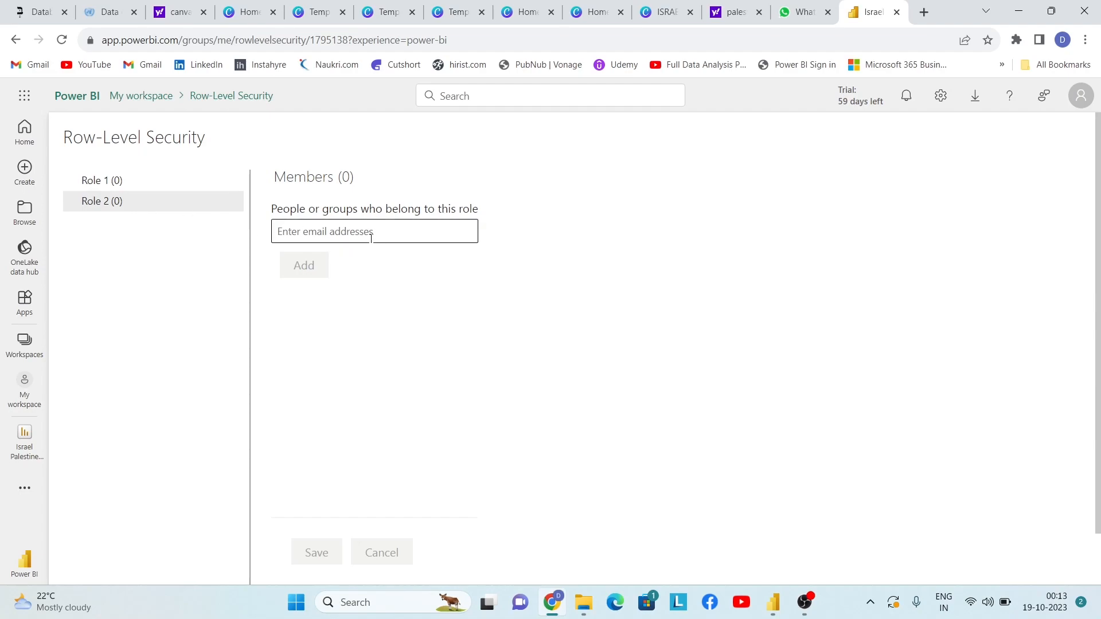